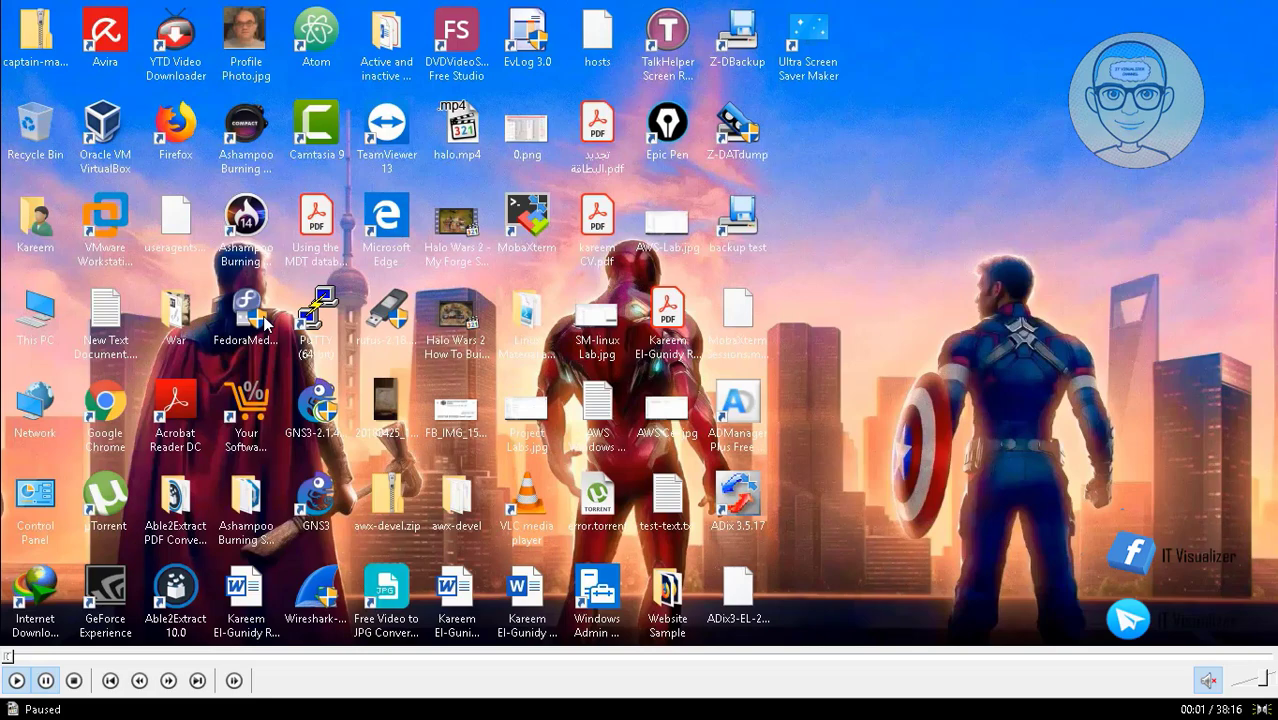
- Unlock the DCMARVEL02 virtual machine by entering the account password
key("space")
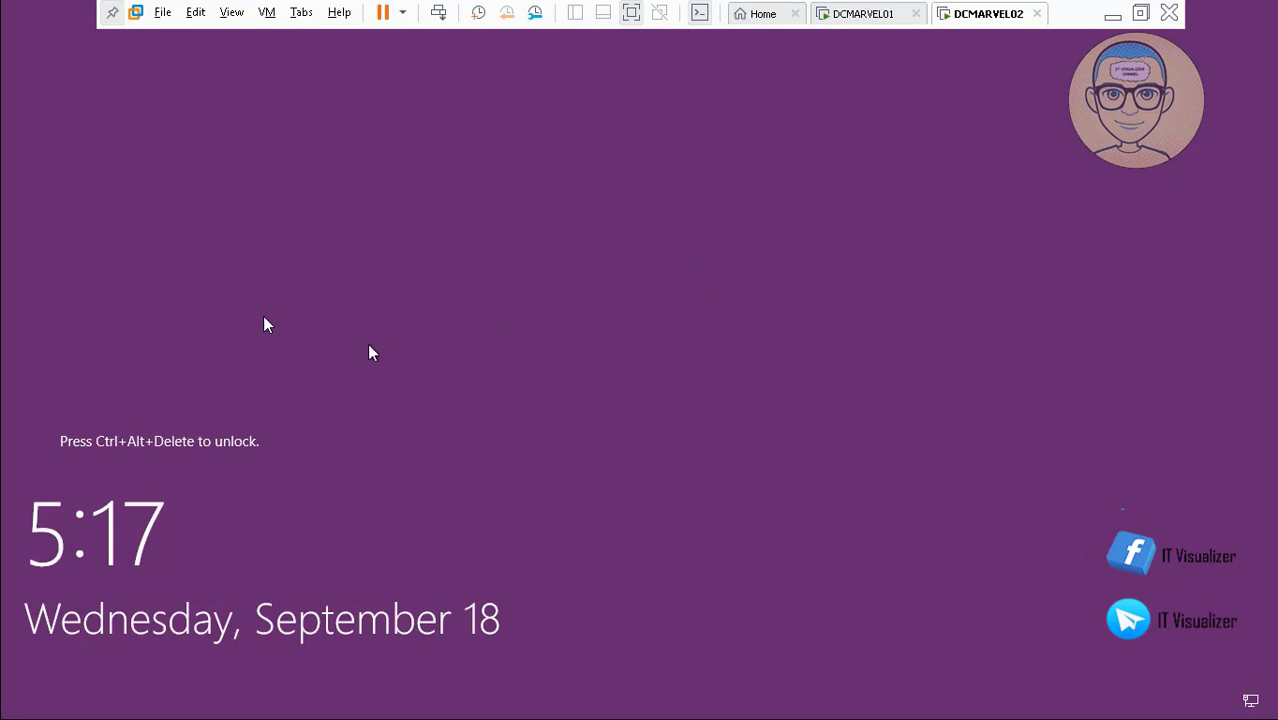
left_click(439, 13)
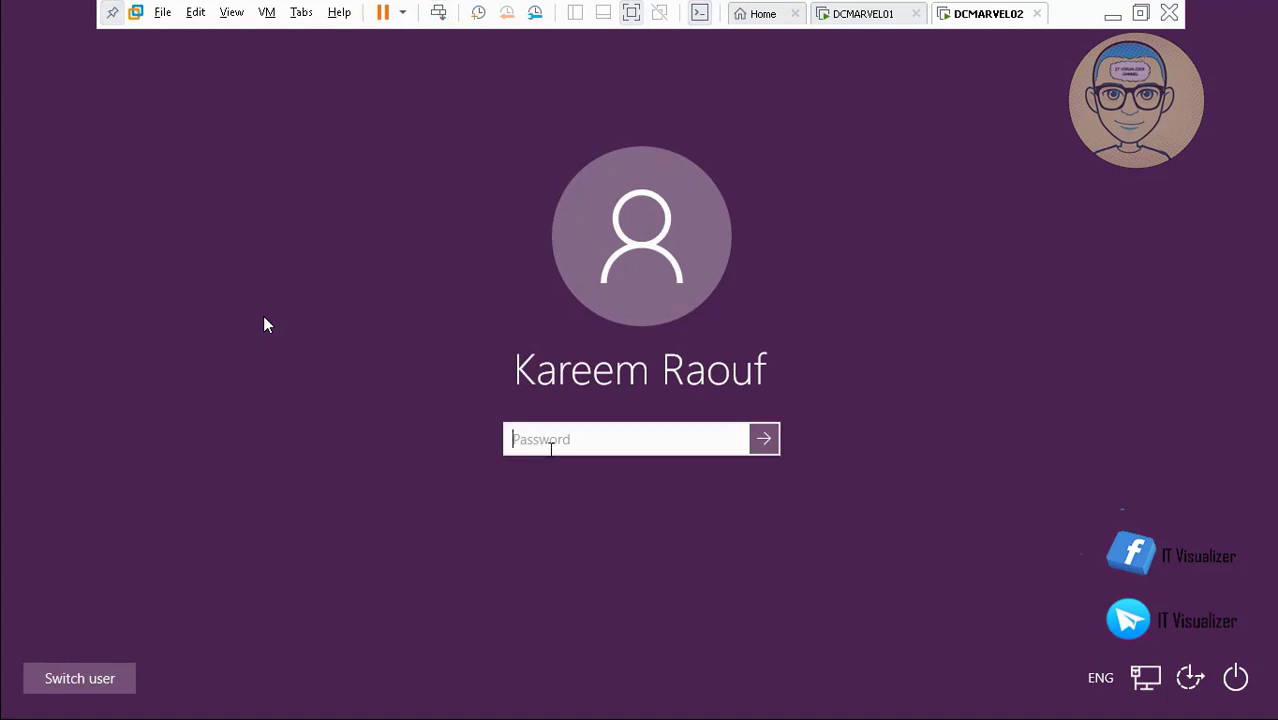
type("••••••••••")
key("Return")
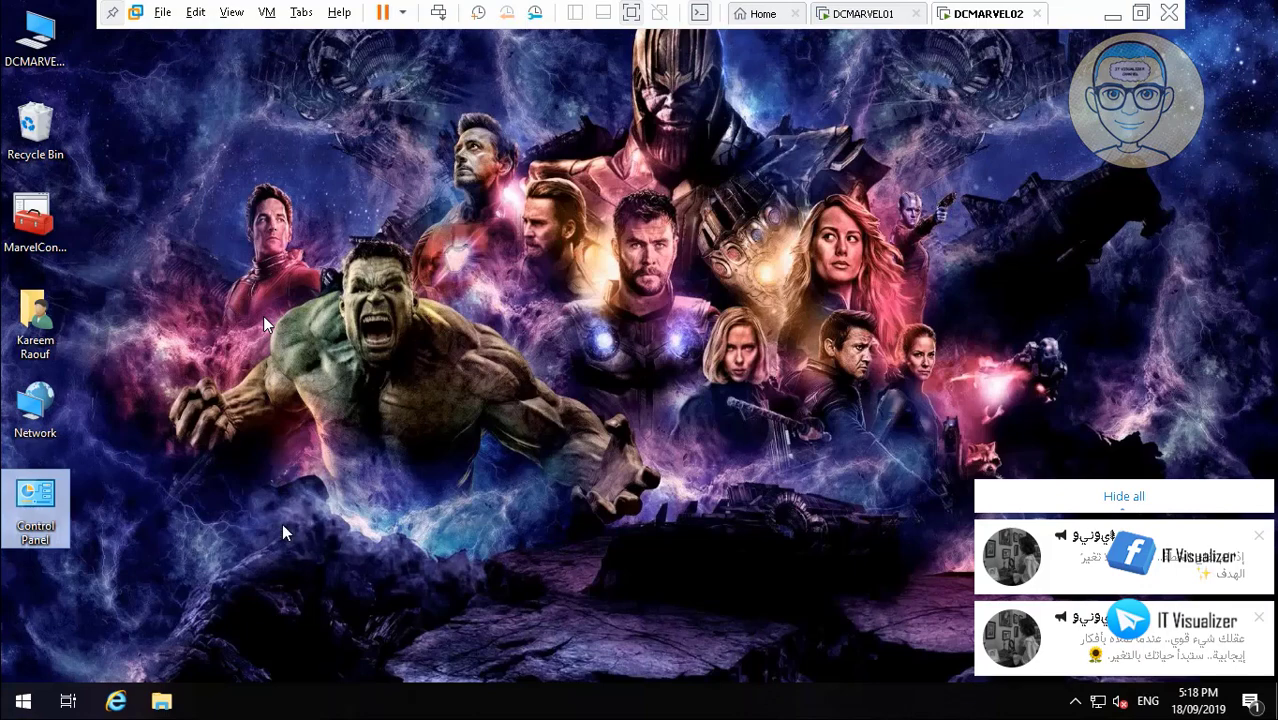
- Open Server Manager on DCMARVEL02, dismiss its extra blank dialog, and maximize the dashboard window
left_click(22, 700)
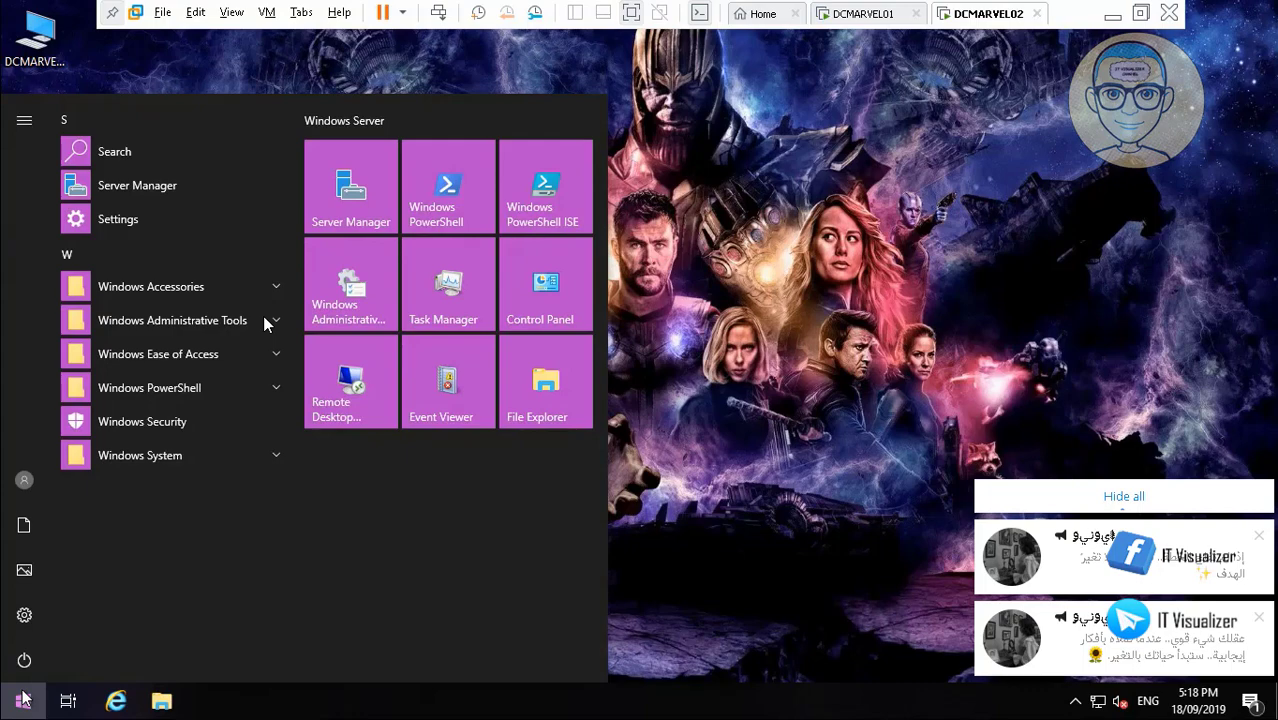
left_click(338, 180)
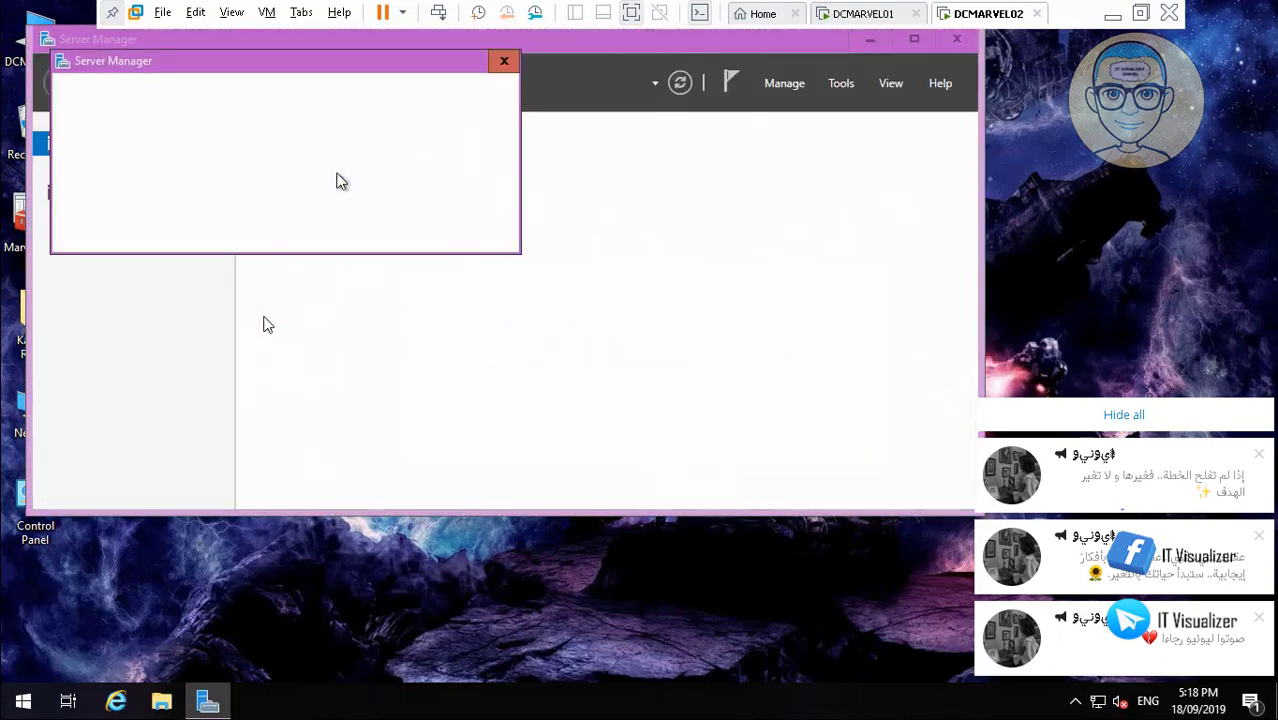
left_click(503, 64)
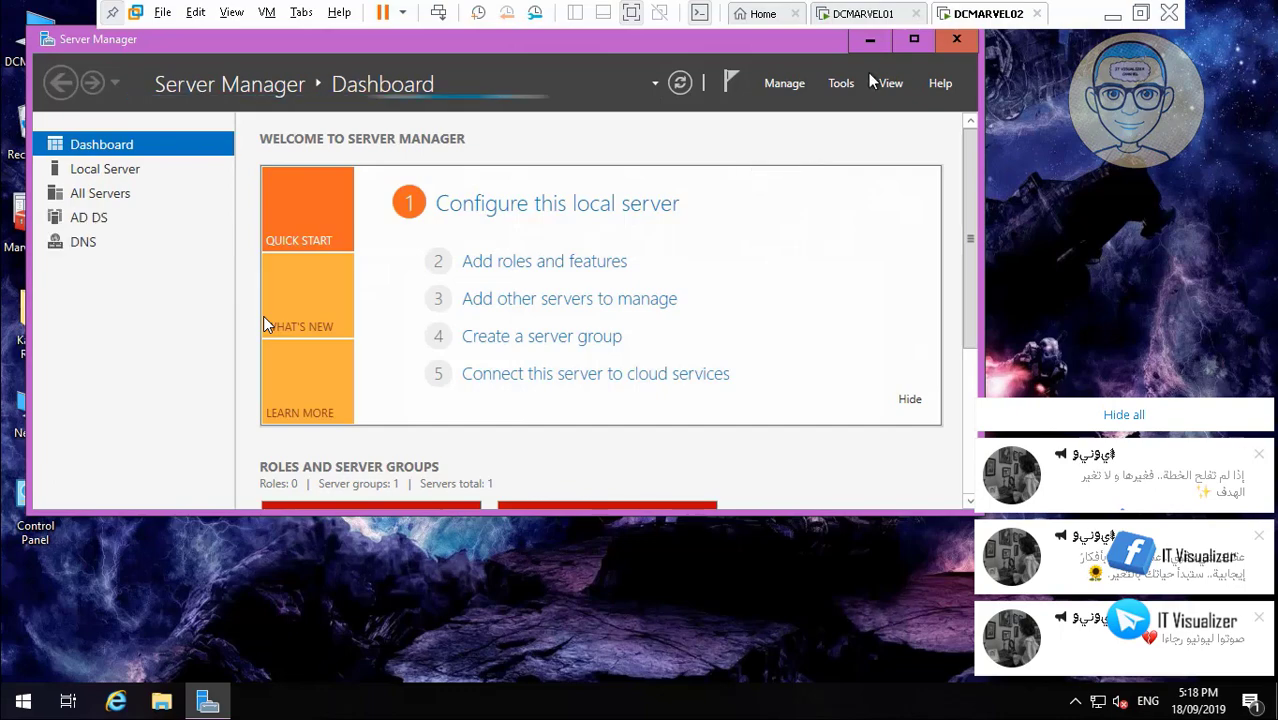
left_click(913, 38)
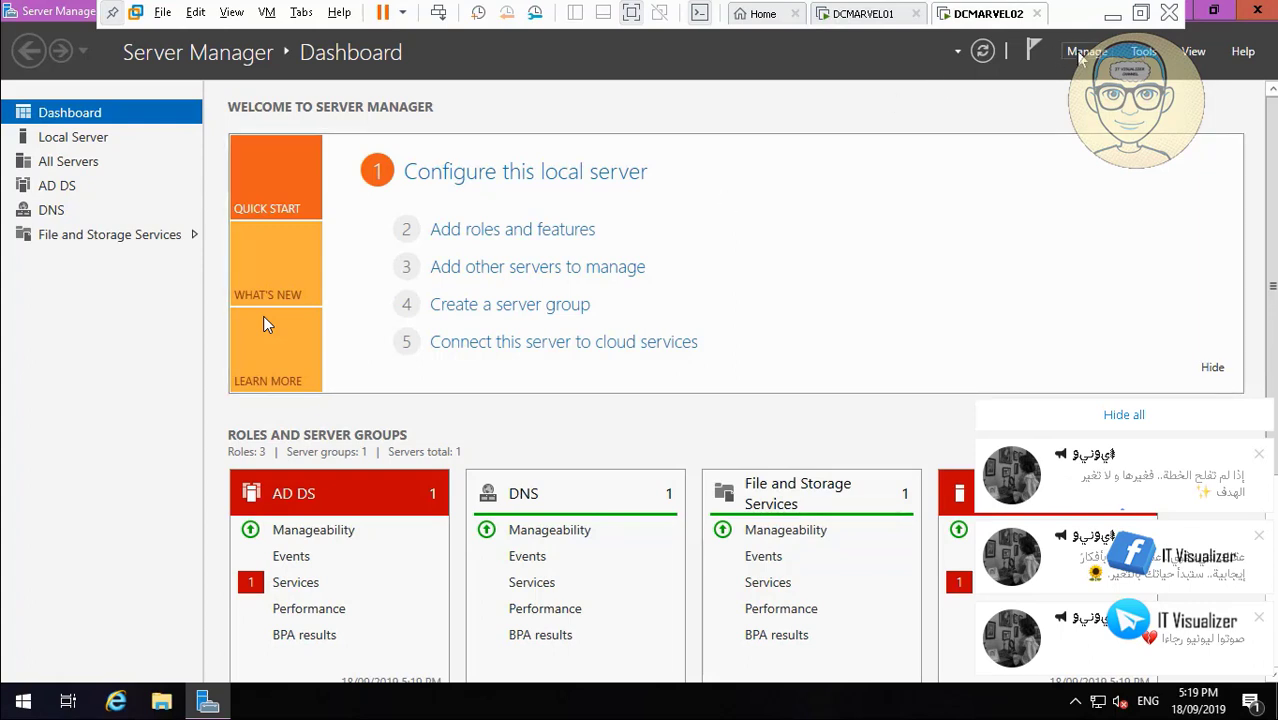
- Start adding roles and features with a role-based or feature-based installation, targeting the DCMARVEL02 server from the server pool
left_click(1080, 55)
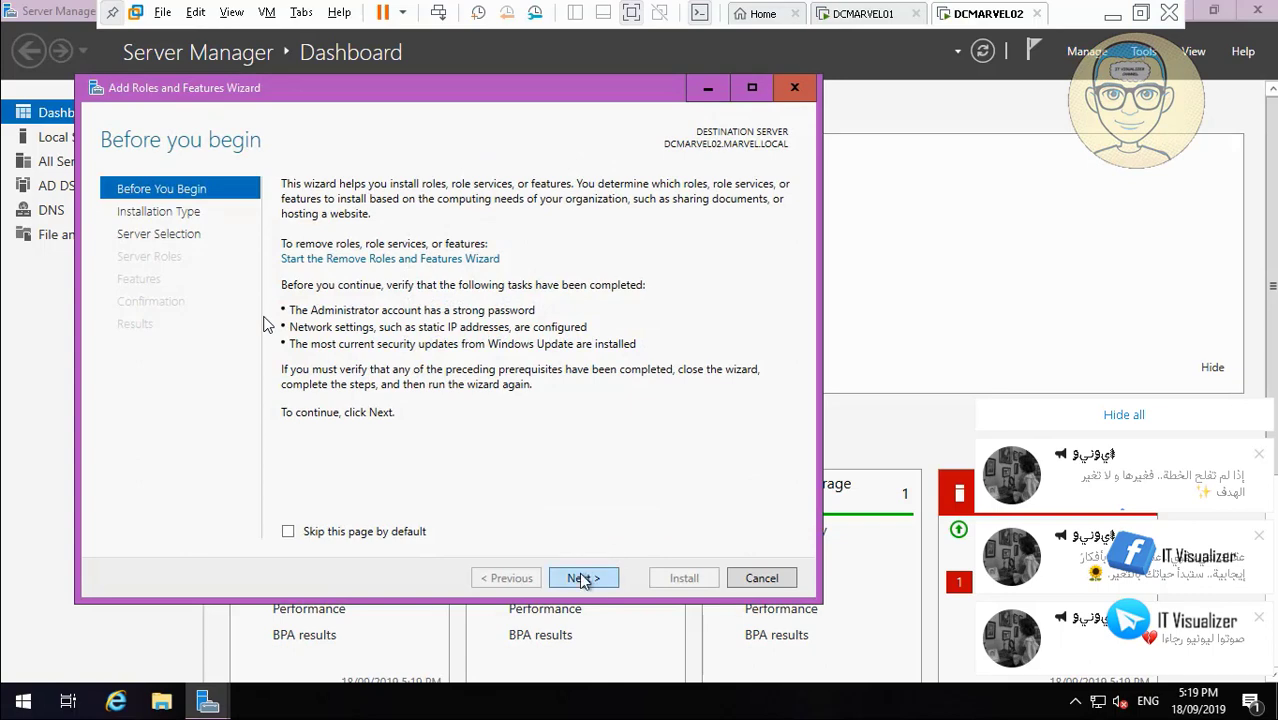
left_click(583, 579)
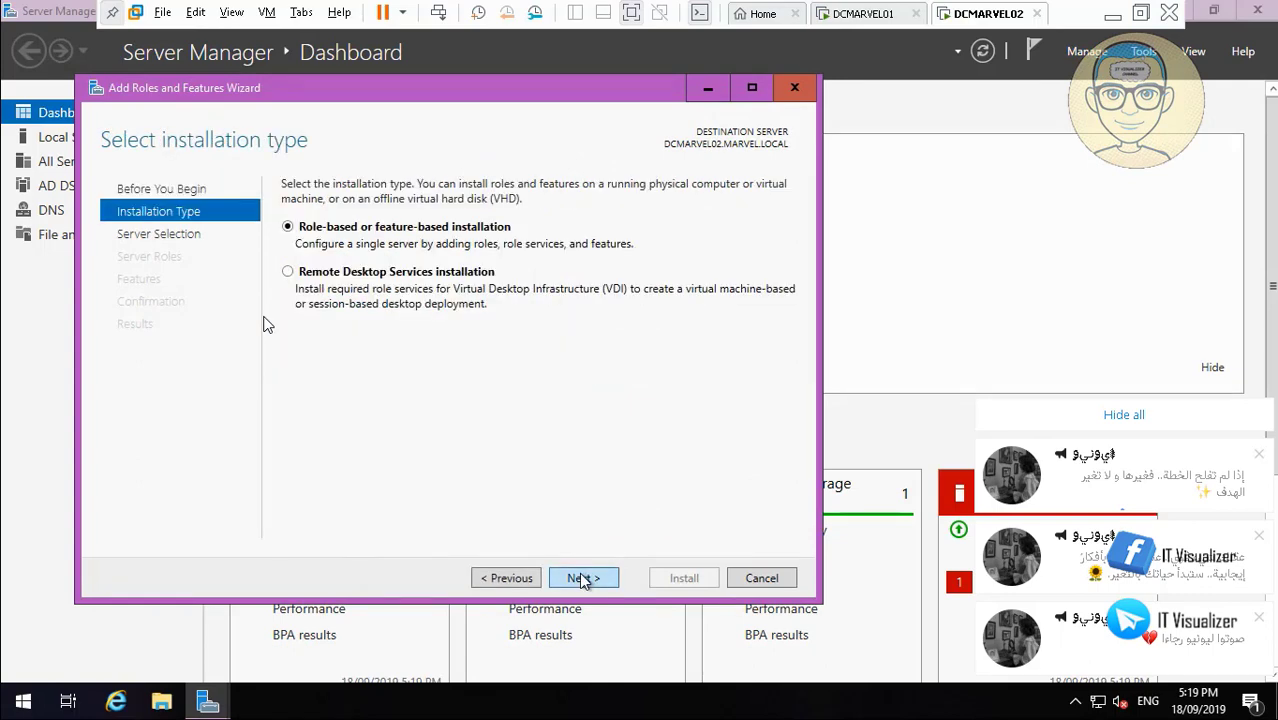
left_click(583, 579)
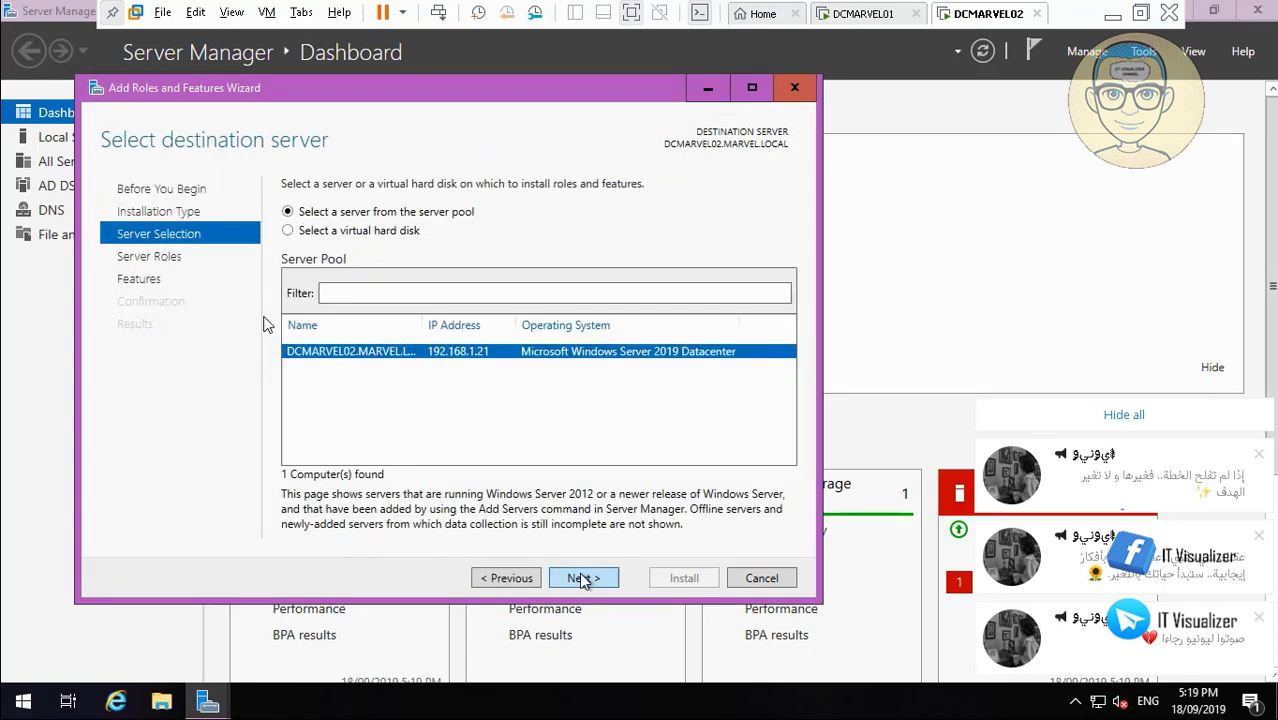
left_click(583, 579)
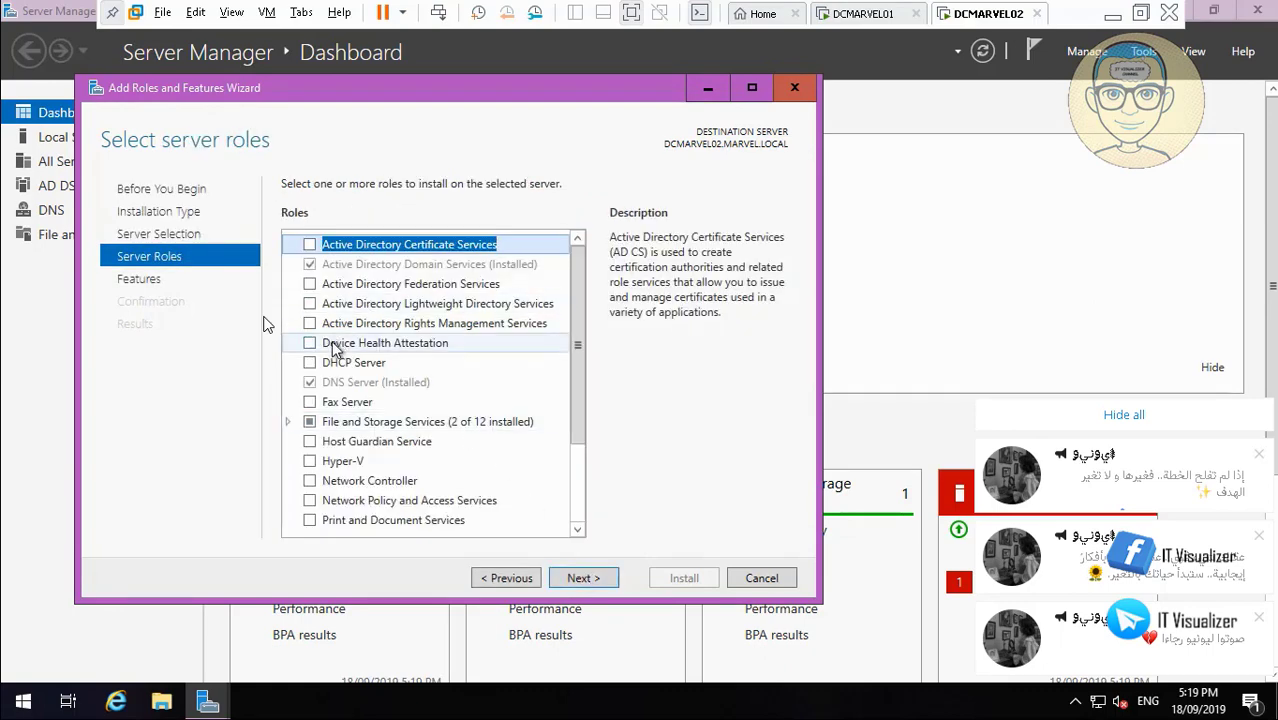
- Select the DHCP Server and Windows Server Update Services roles, adding the required features and management tools for both
left_click(311, 363)
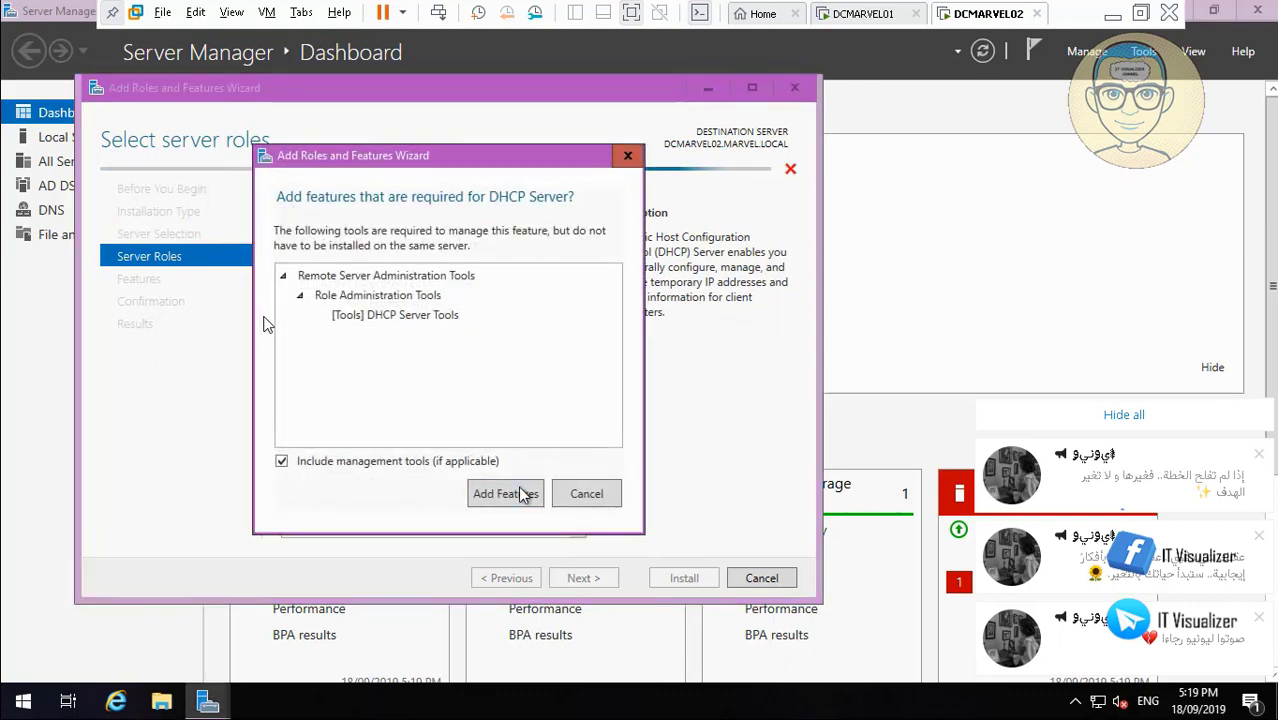
left_click(521, 494)
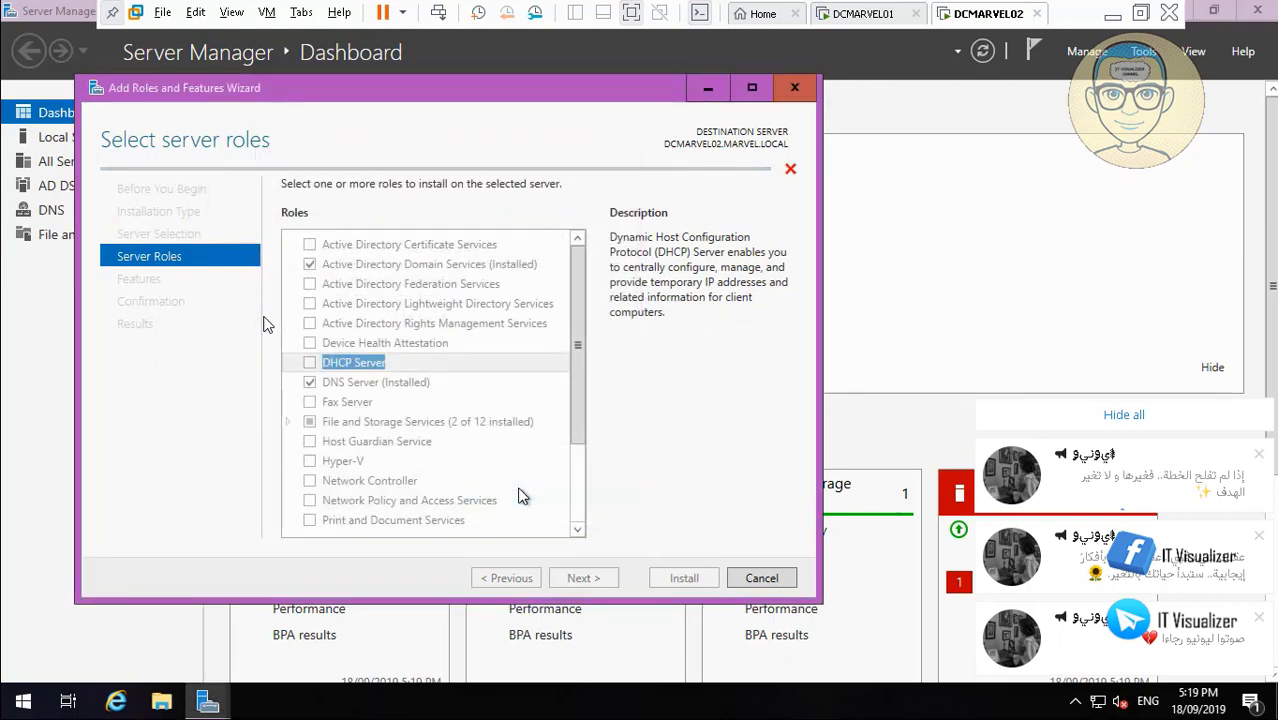
left_click(578, 530)
left_click(578, 530)
left_click(578, 530)
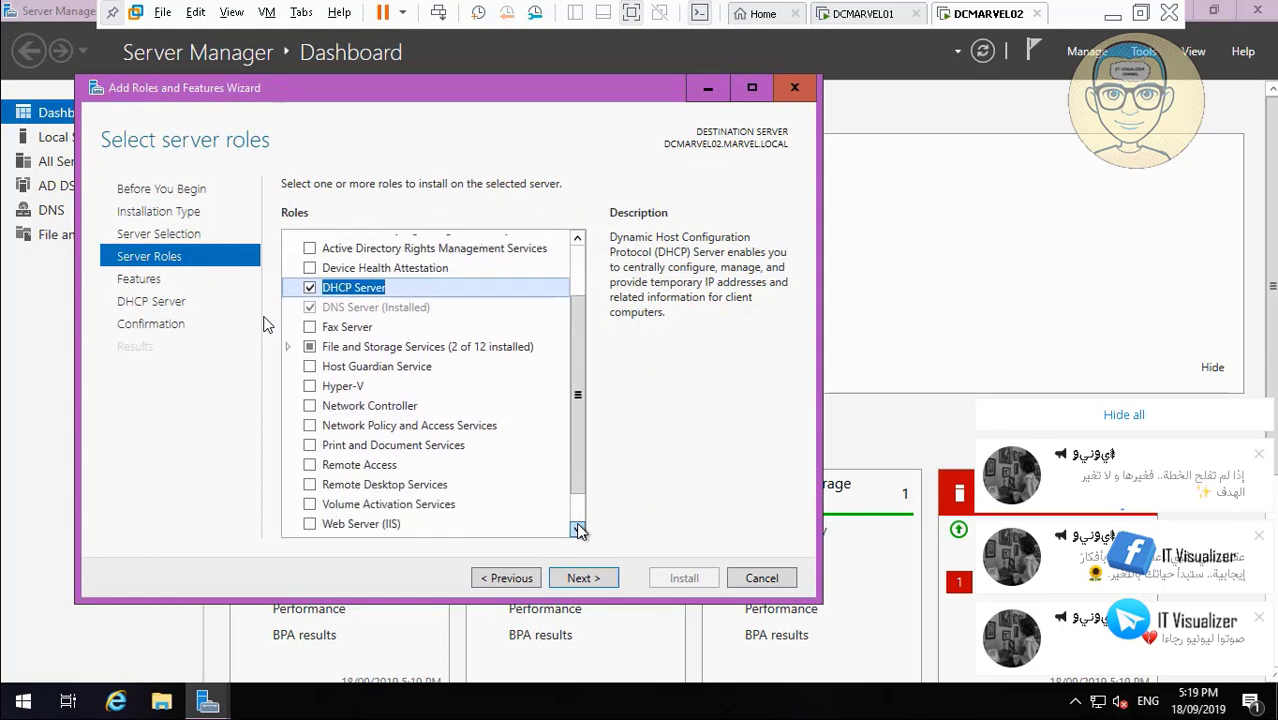
left_click(578, 530)
left_click(578, 530)
left_click(578, 530)
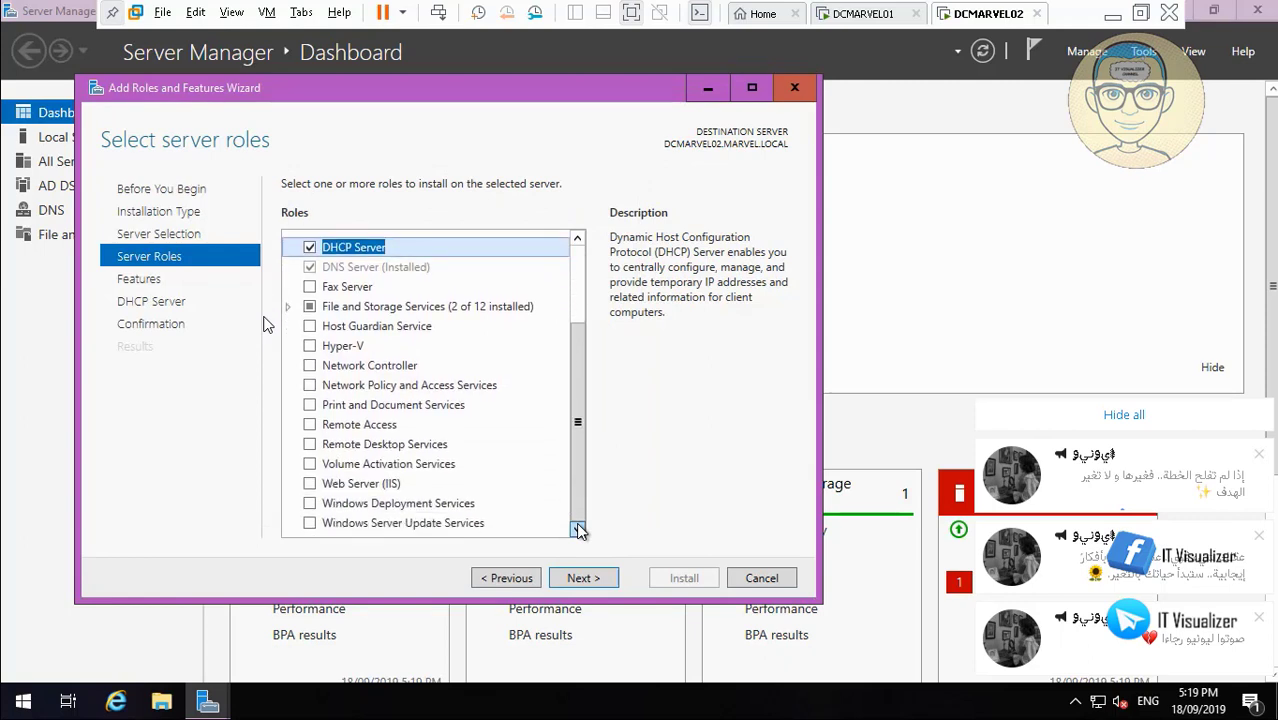
left_click(310, 524)
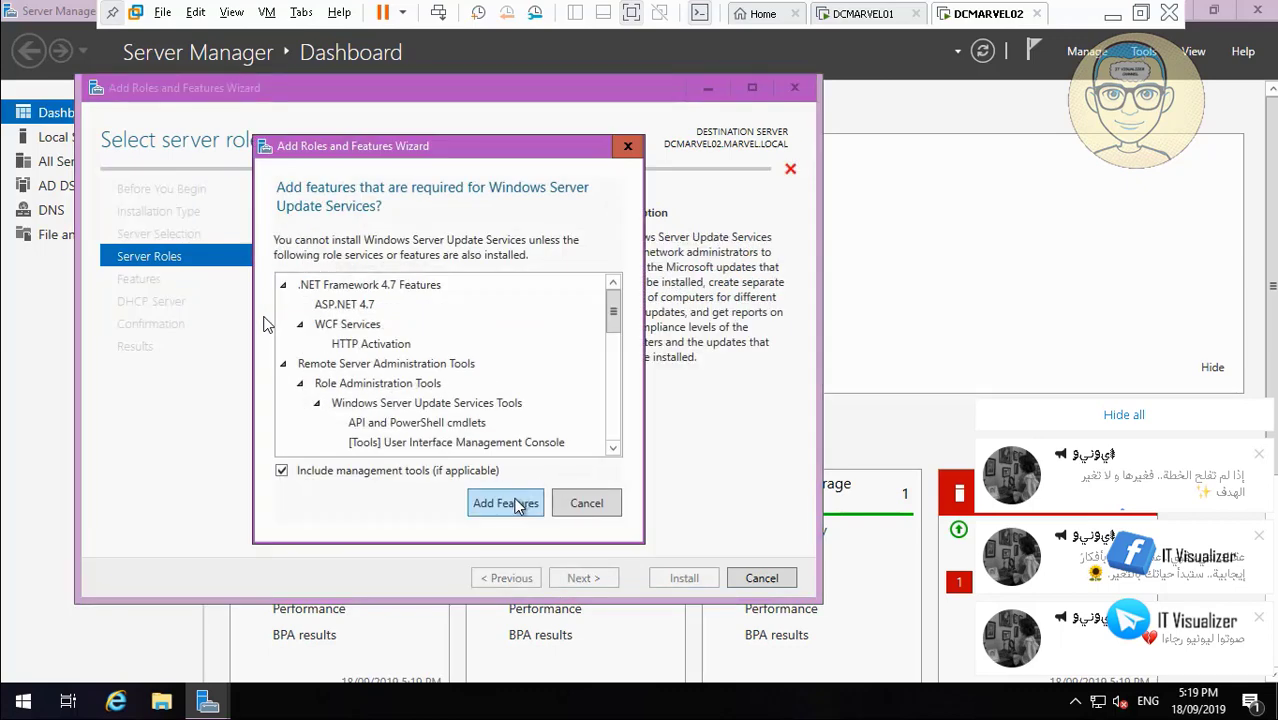
left_click(516, 503)
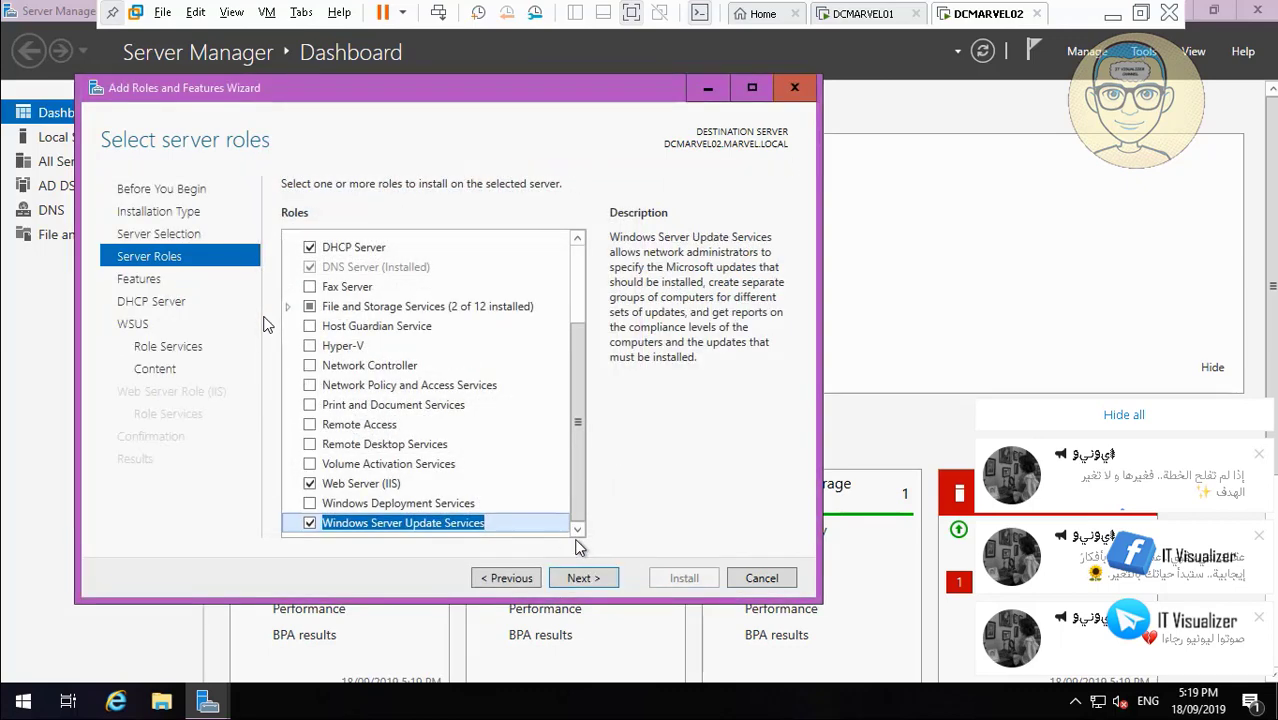
- Continue to the feature selection and look through the list of features available for installation
left_click(584, 579)
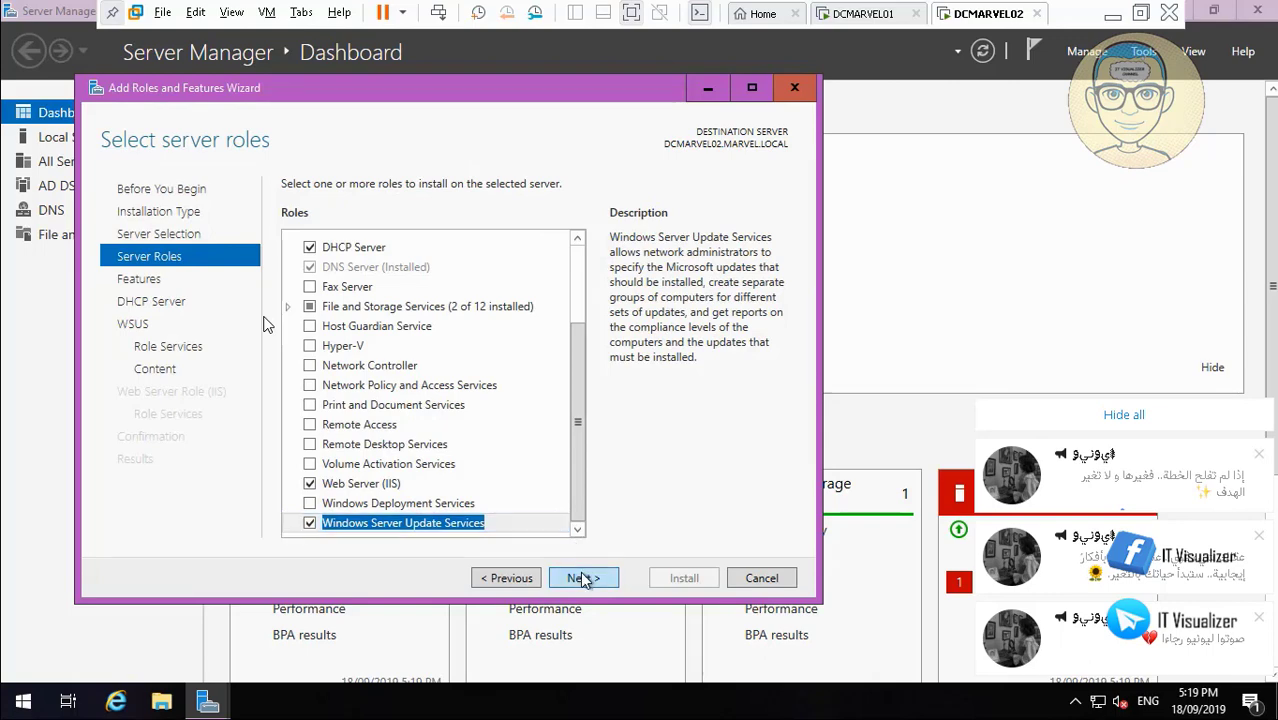
left_click(584, 579)
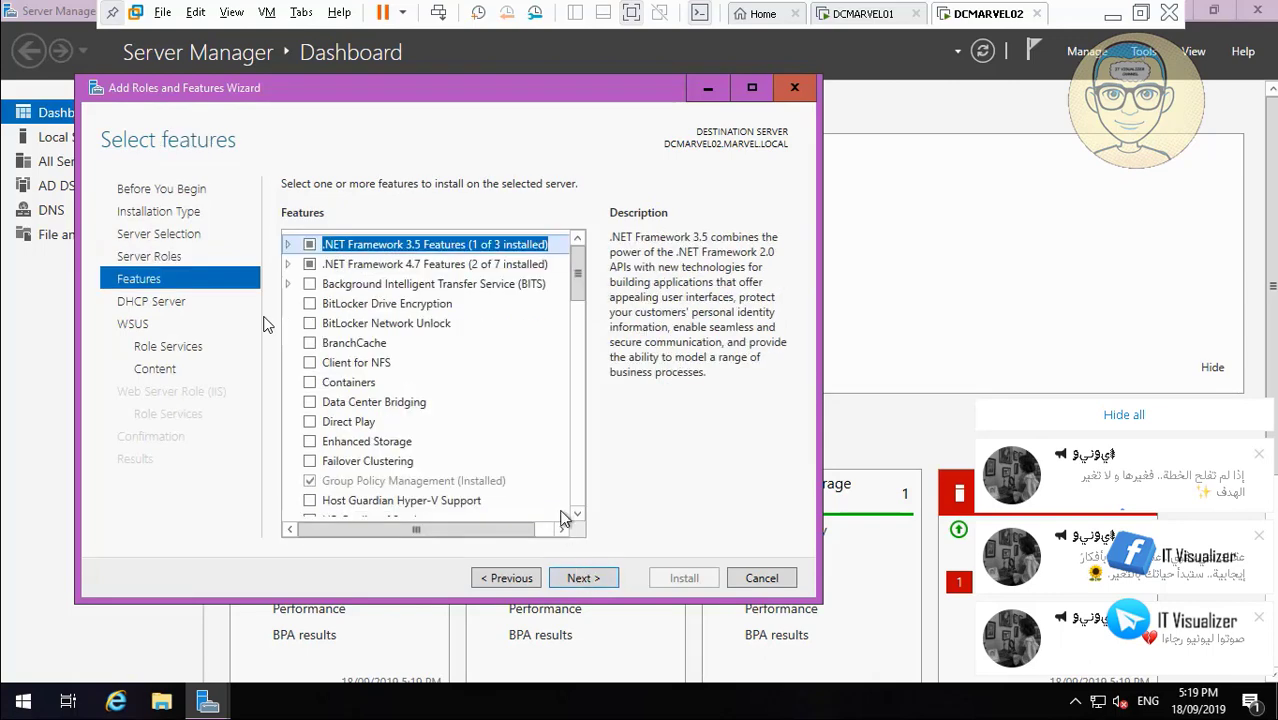
left_click_drag(578, 514, 581, 513)
left_click_drag(578, 283, 578, 283)
left_click(576, 256)
left_click_drag(578, 509, 580, 509)
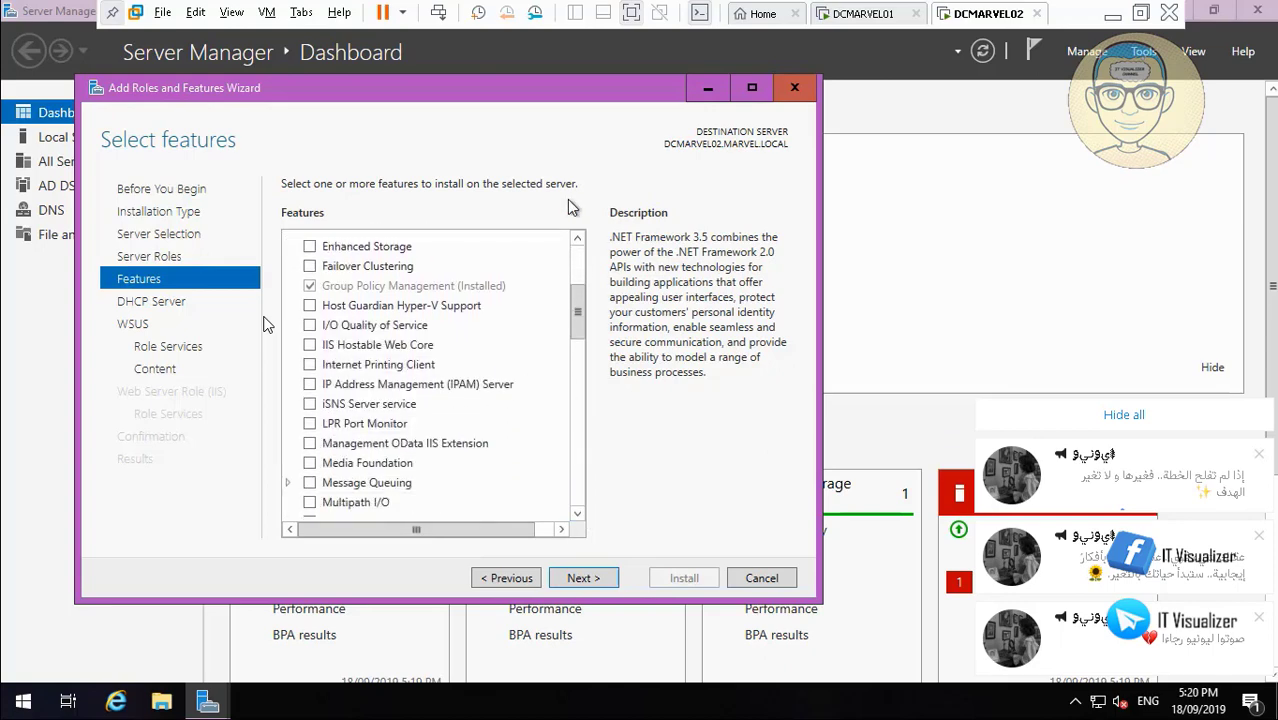
left_click(577, 256)
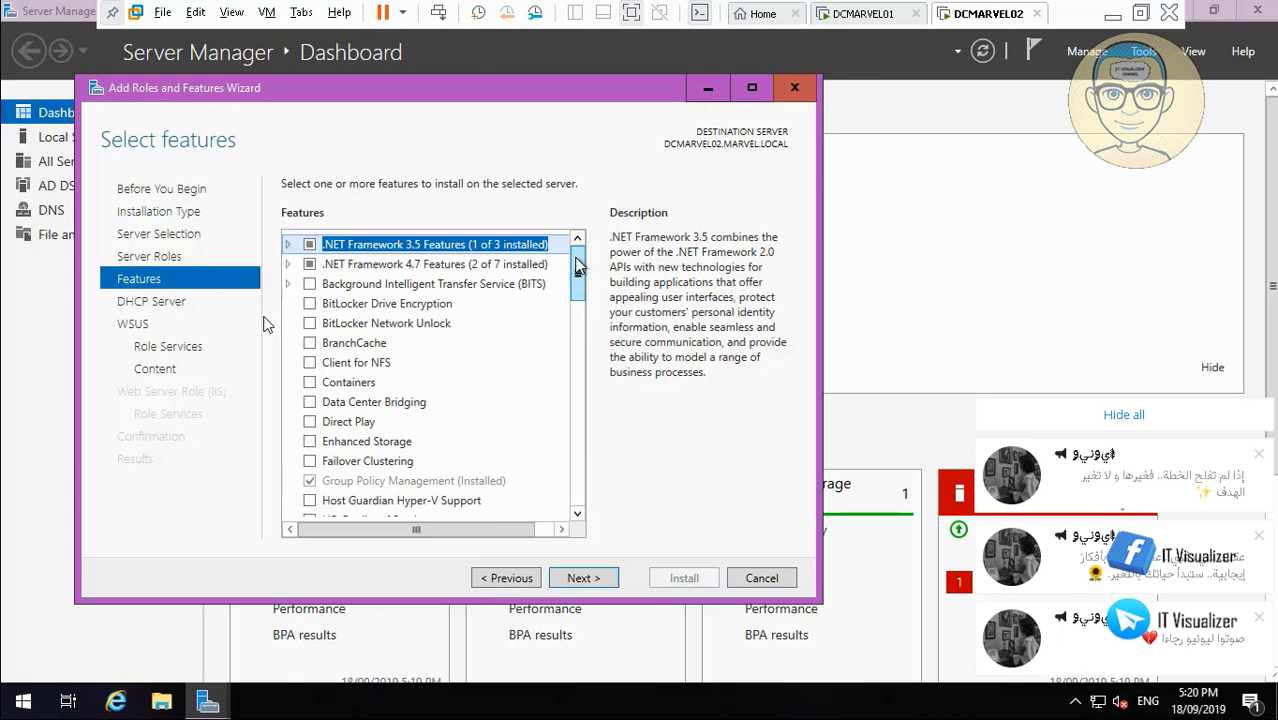
left_click_drag(578, 516, 578, 516)
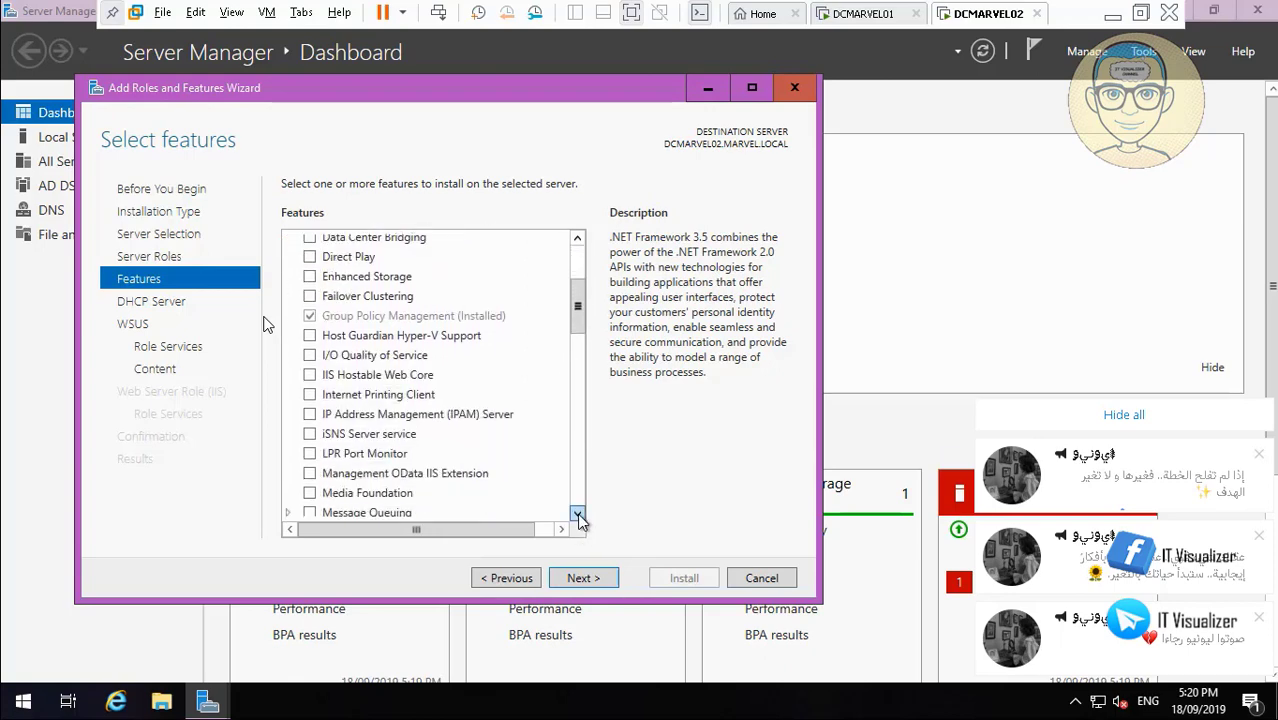
- Return to the server roles and add File Server Resource Manager under File and iSCSI Services, including its management tools
left_click(505, 578)
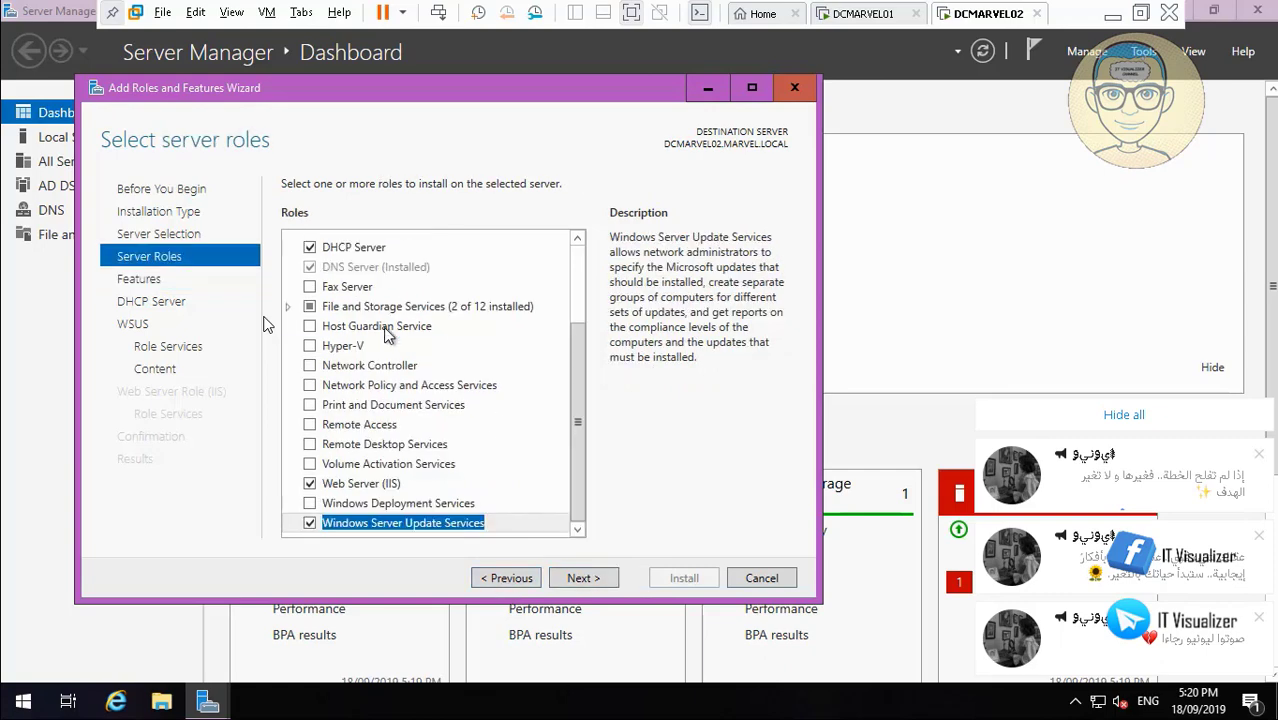
left_click(288, 306)
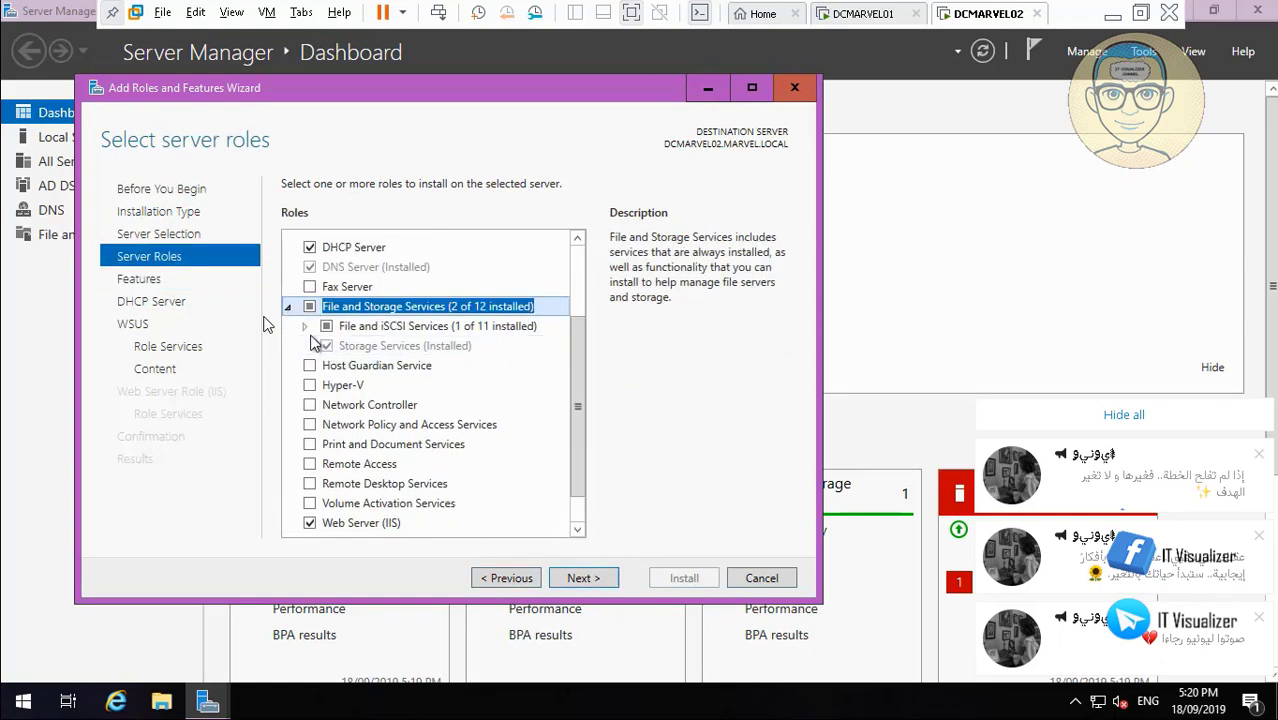
left_click(305, 327)
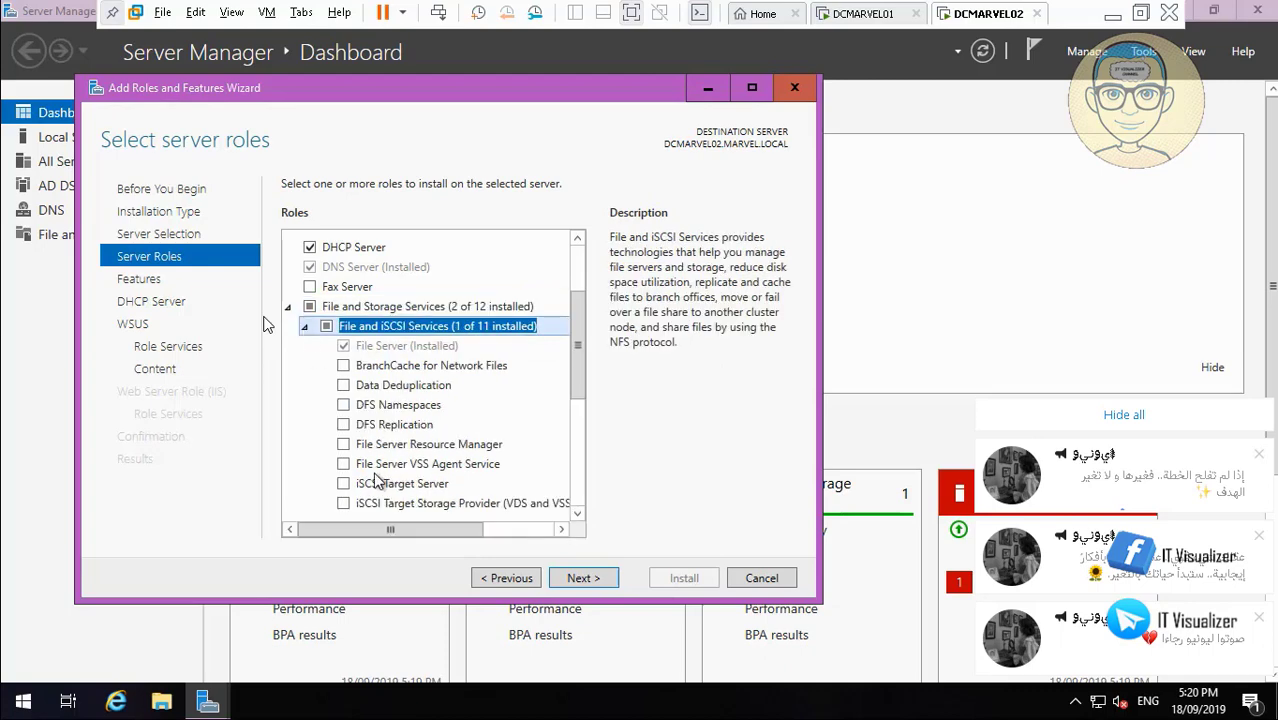
left_click(344, 446)
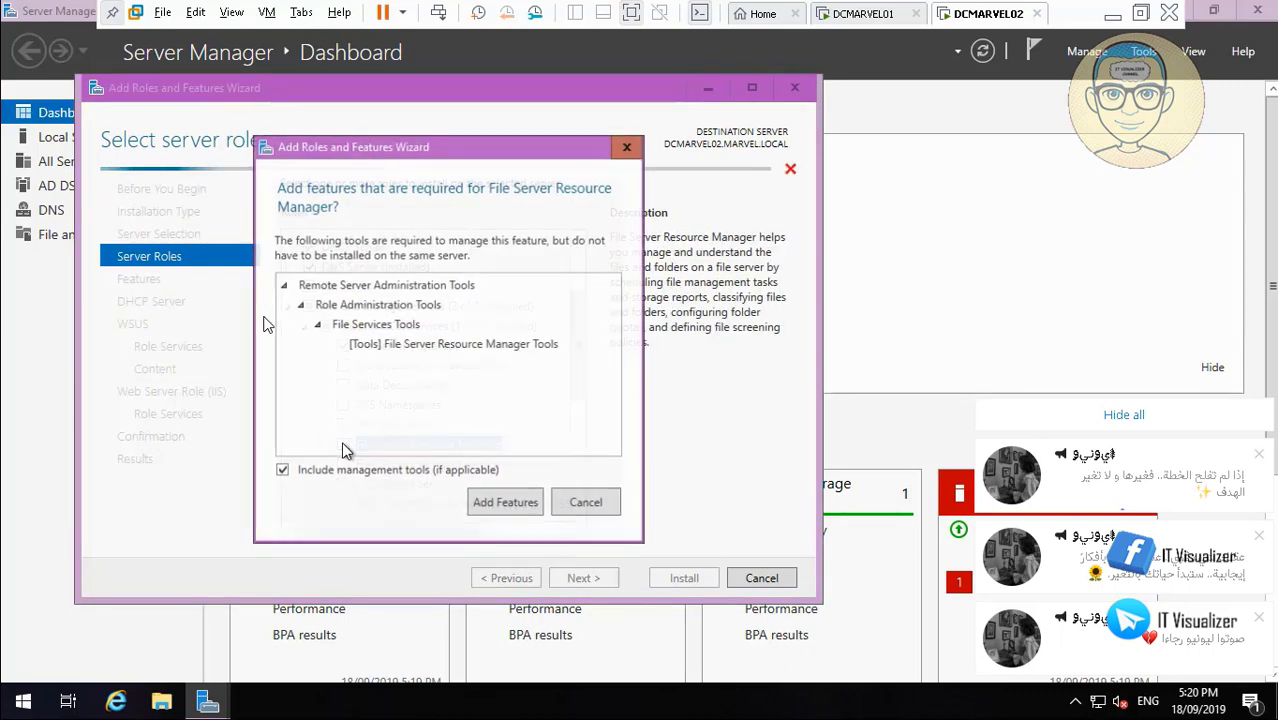
left_click(505, 505)
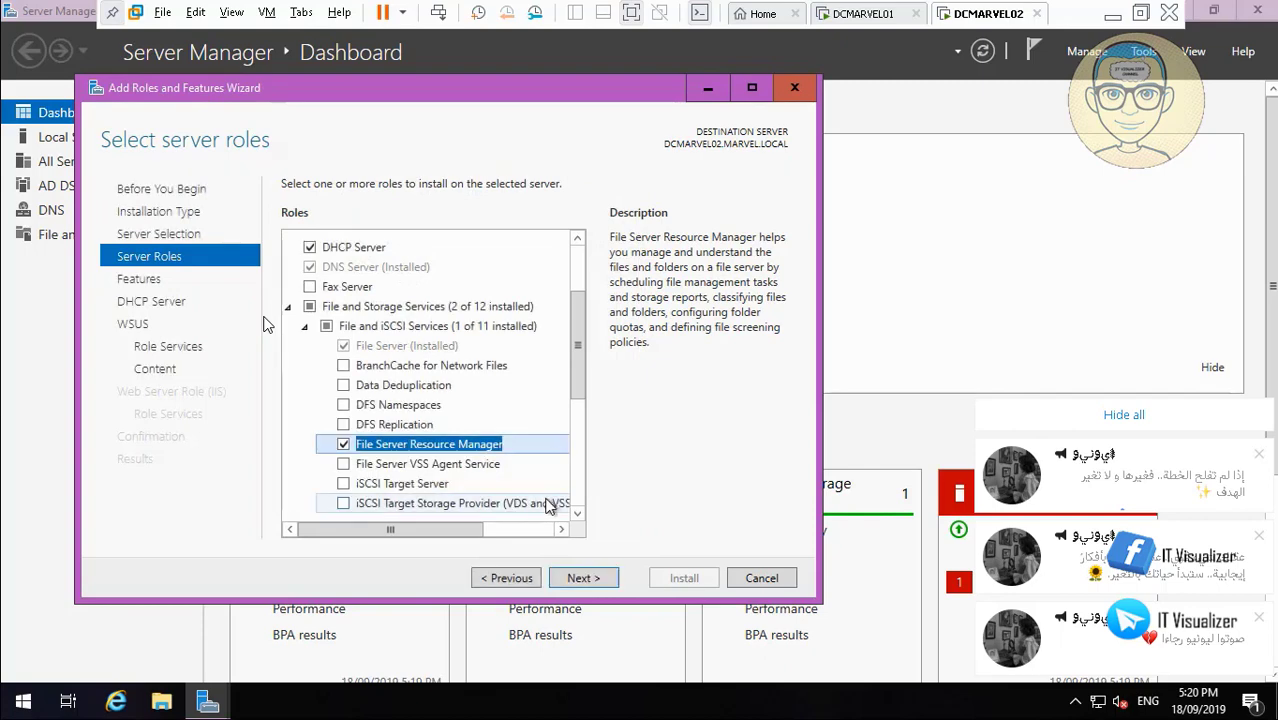
- Review the whole list of server roles to check which ones are selected
left_click(577, 512)
left_click(577, 512)
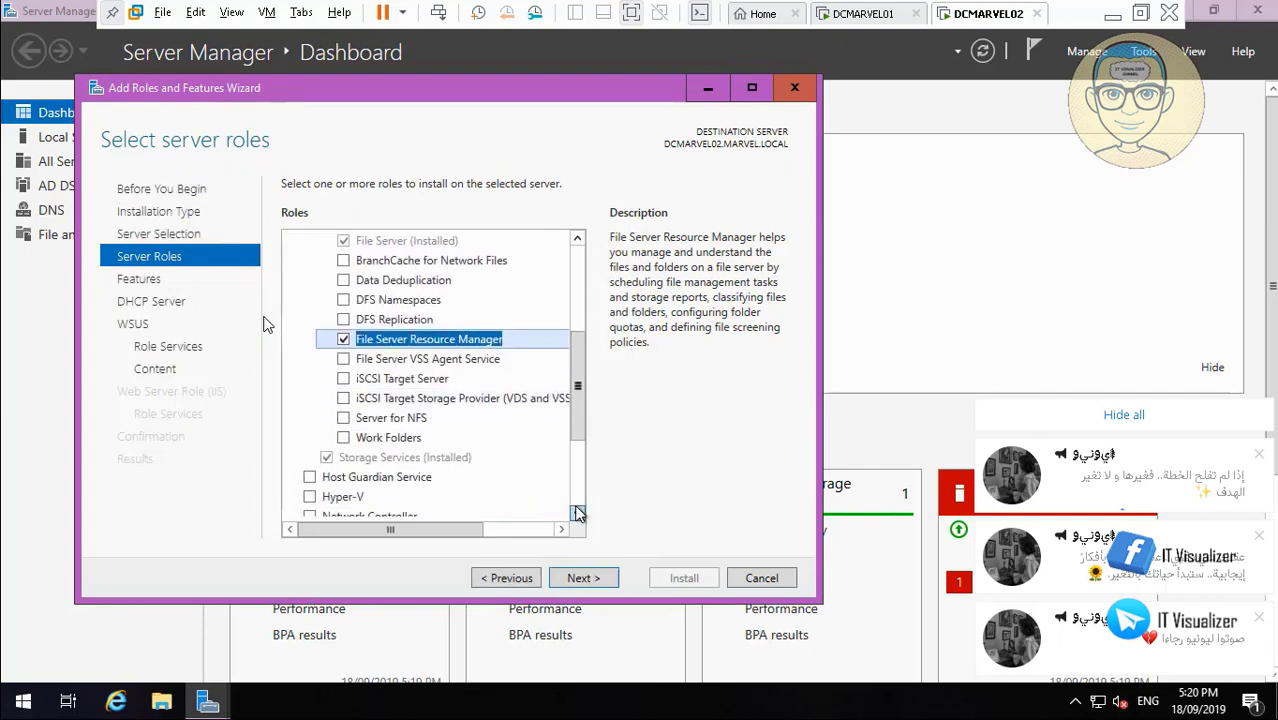
left_click(577, 513)
left_click(577, 513)
left_click(577, 513)
left_click(577, 513)
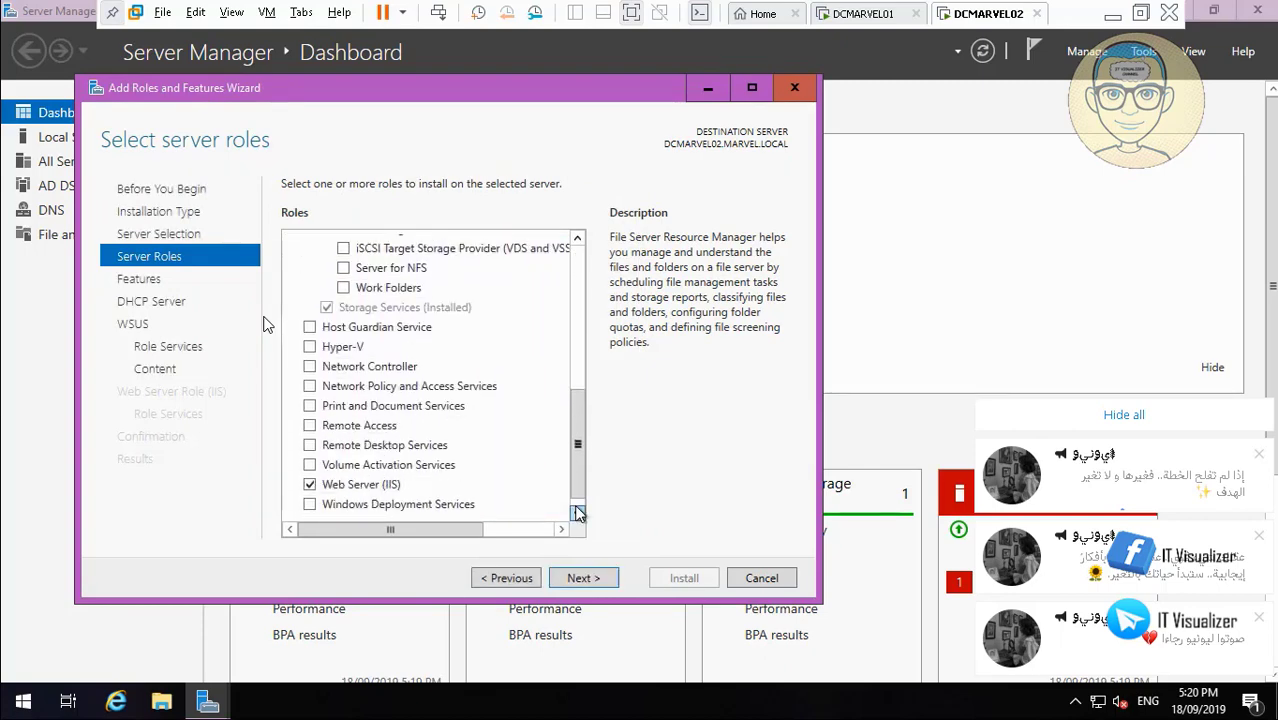
left_click(577, 513)
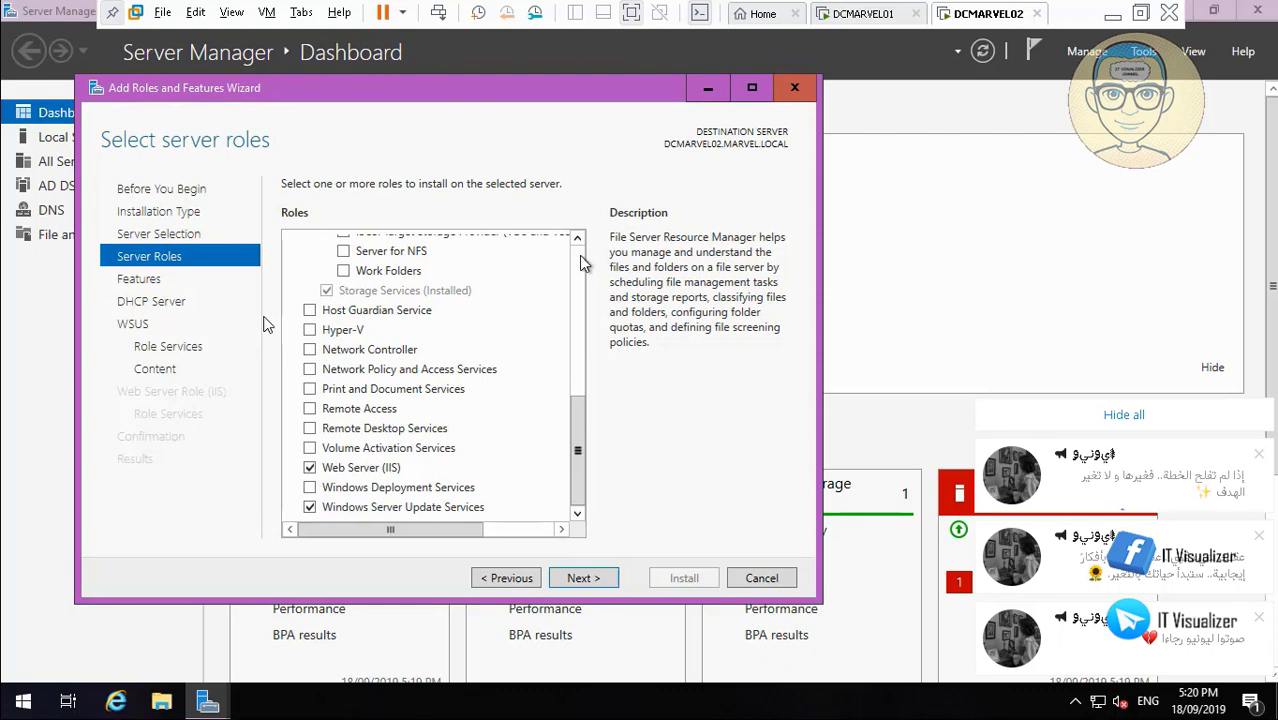
scroll(583, 262, "up", 7)
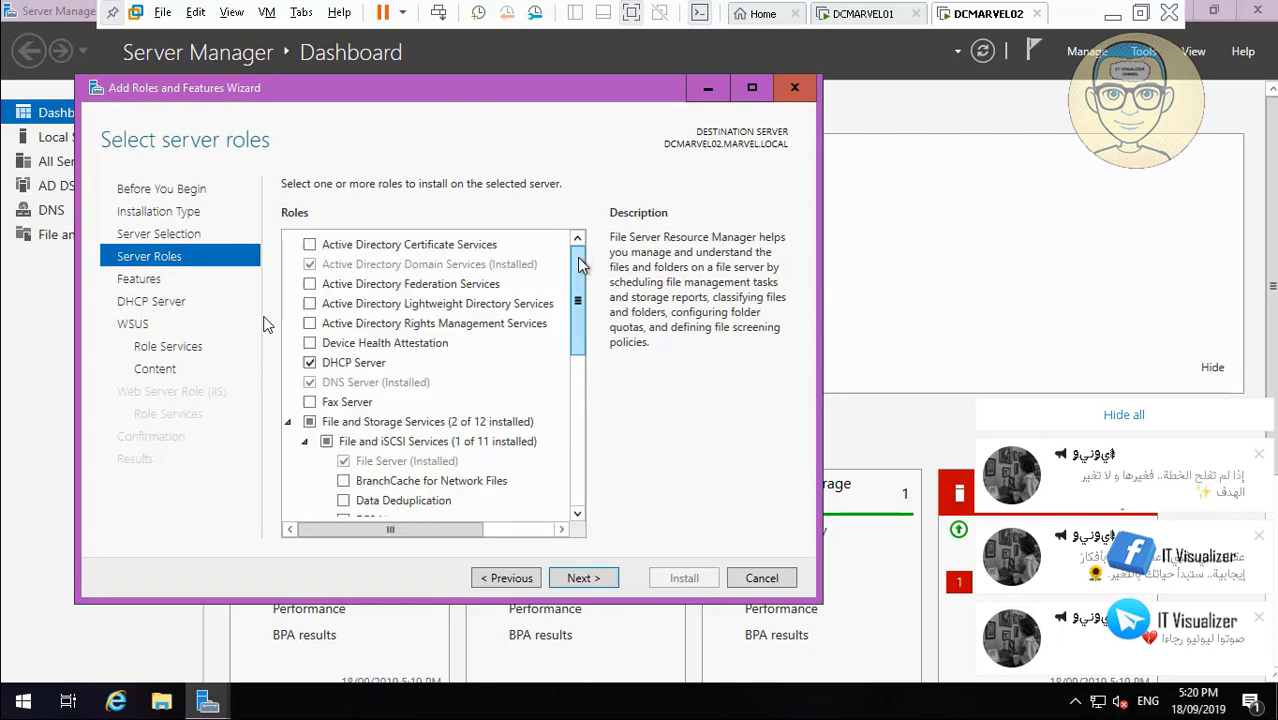
- Keep the default features and proceed past the DHCP Server and WSUS introductions to the WSUS role services
left_click(597, 580)
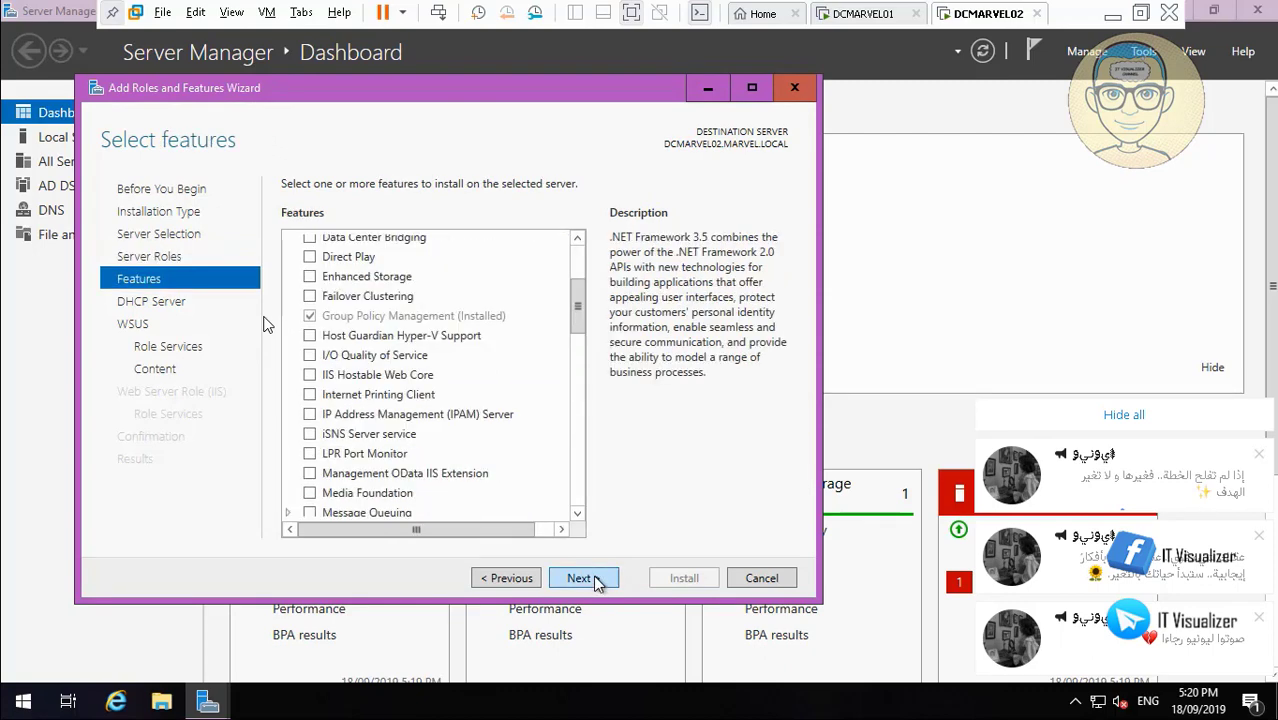
scroll(573, 271, "up", 3)
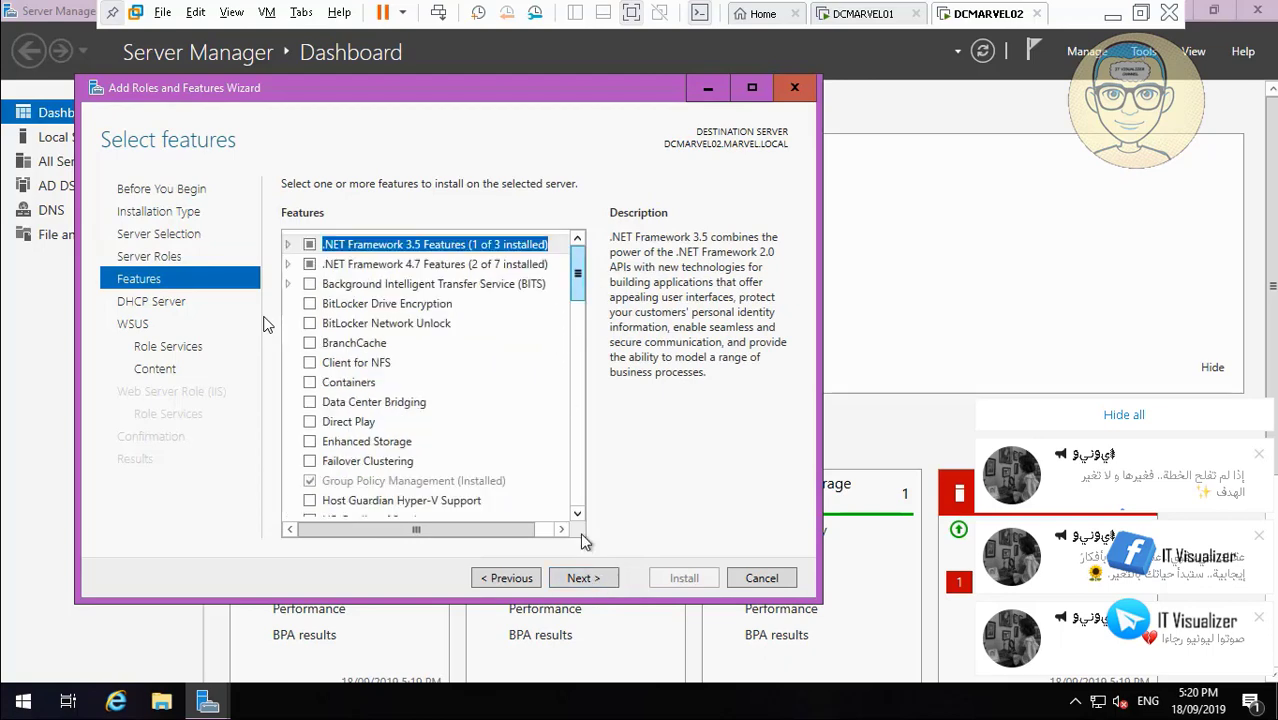
left_click(596, 582)
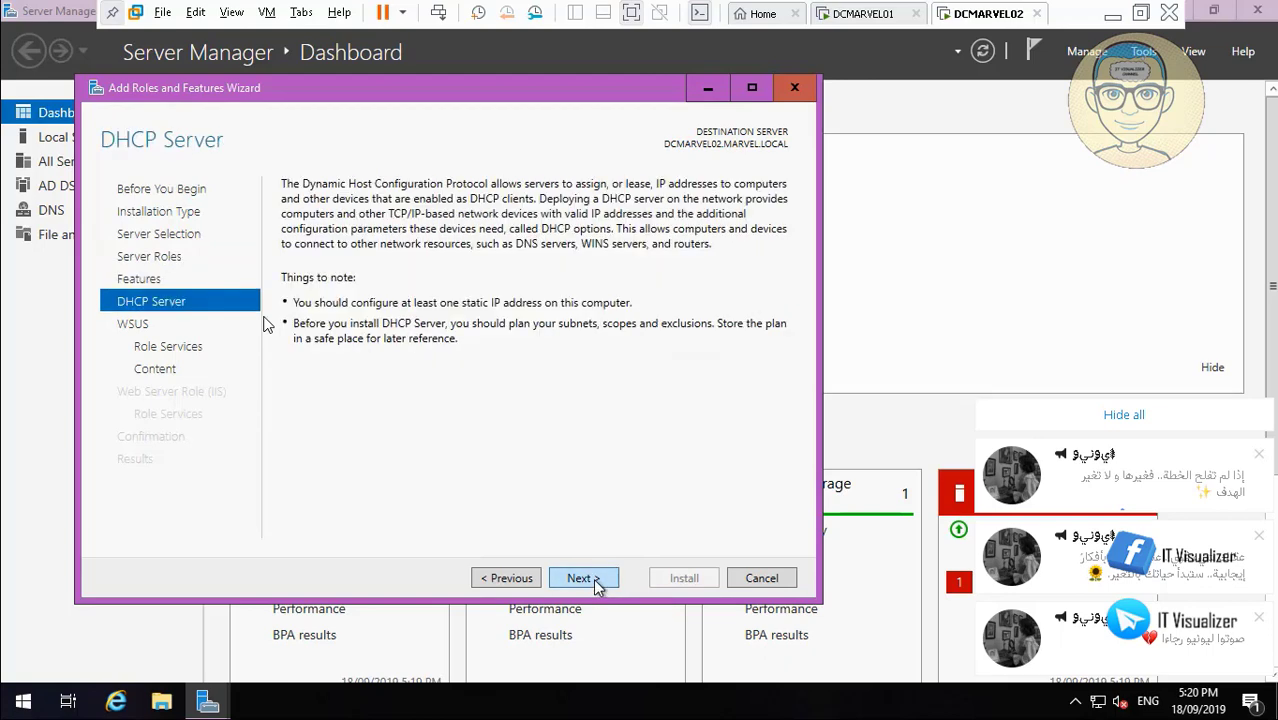
left_click(596, 580)
left_click(596, 580)
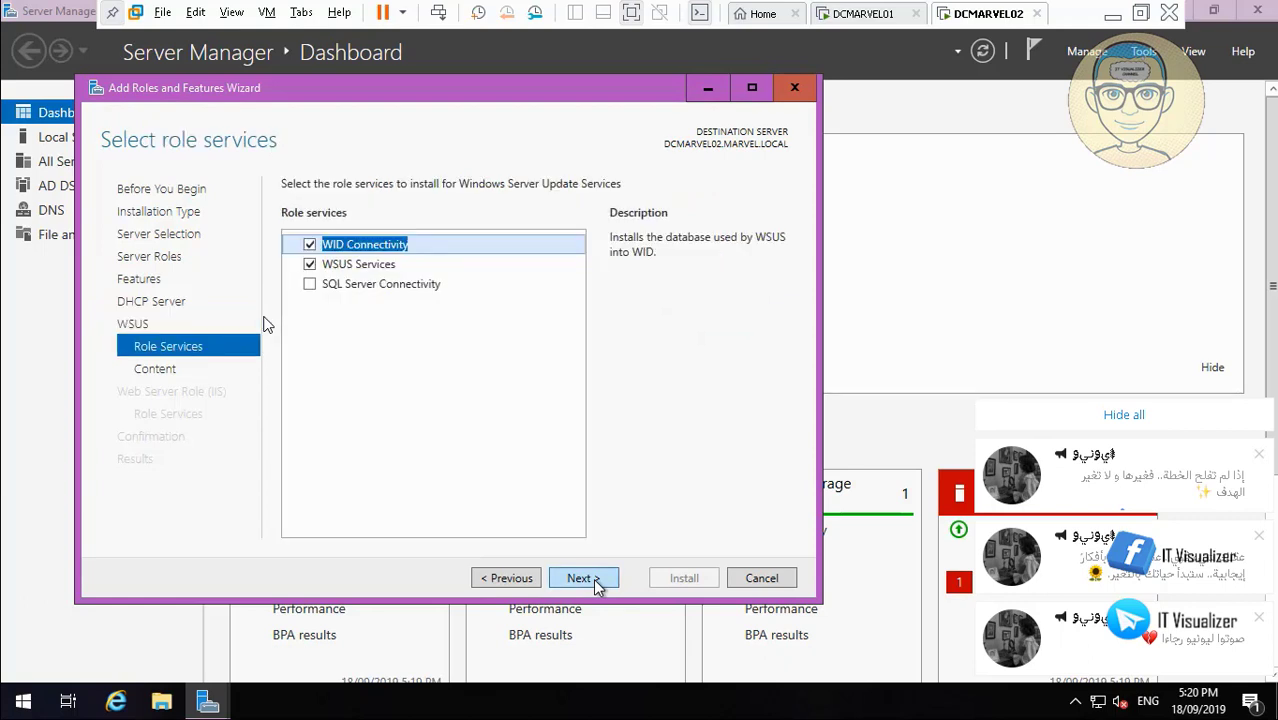
- Keep the default WSUS role services and enter D:\ as the location for storing updates
left_click(596, 582)
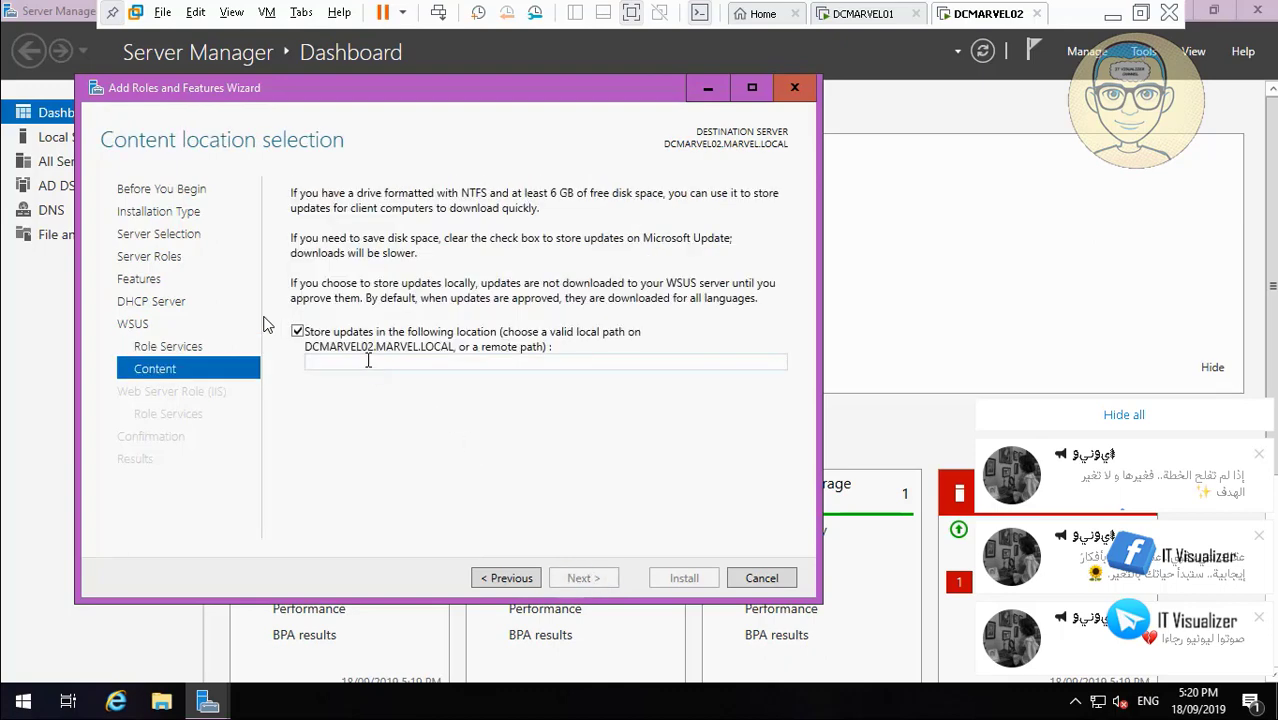
left_click(368, 361)
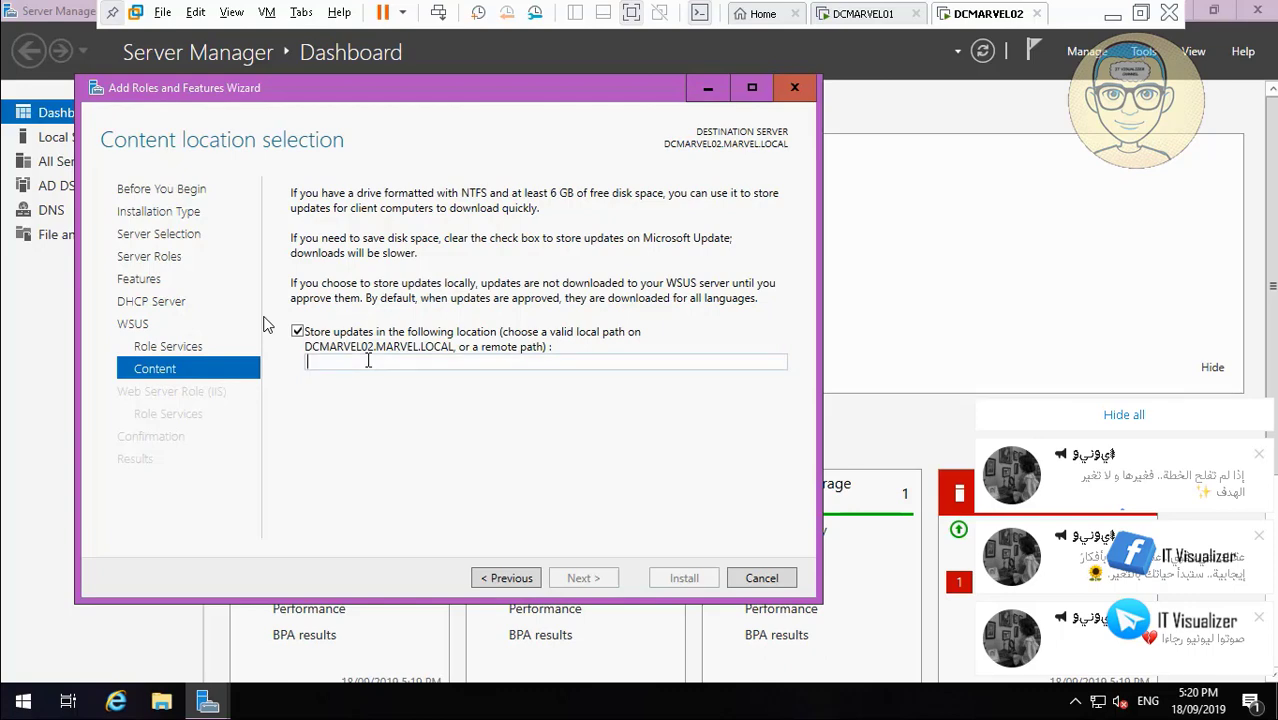
type("D:\\")
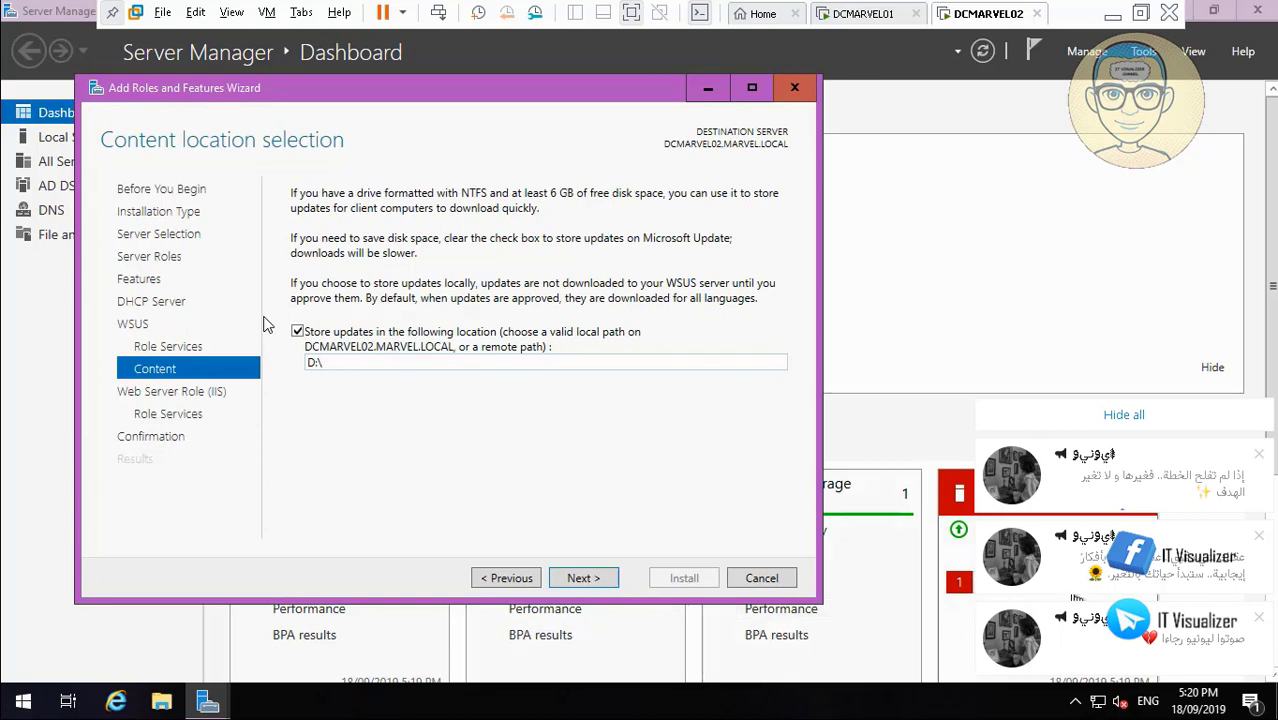
- Create a folder named WSUS on Local Disk (D:) of DCMARVEL02
left_click(1274, 700)
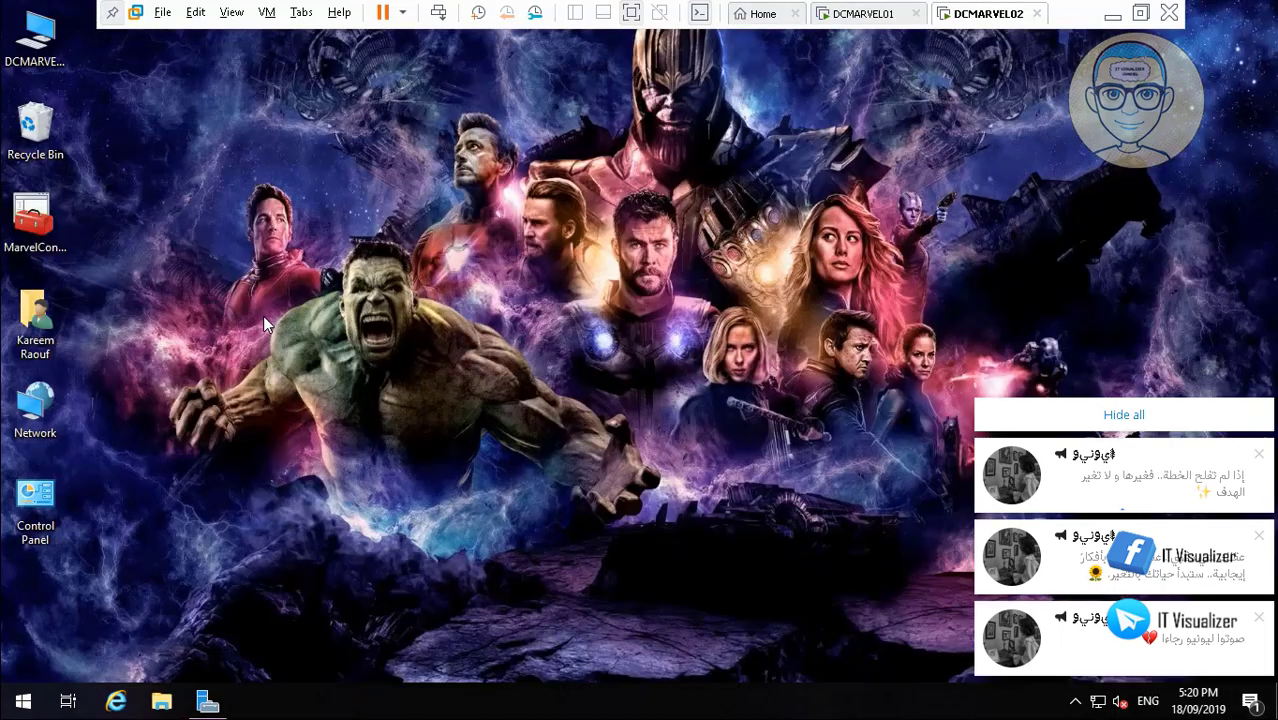
left_click(58, 38)
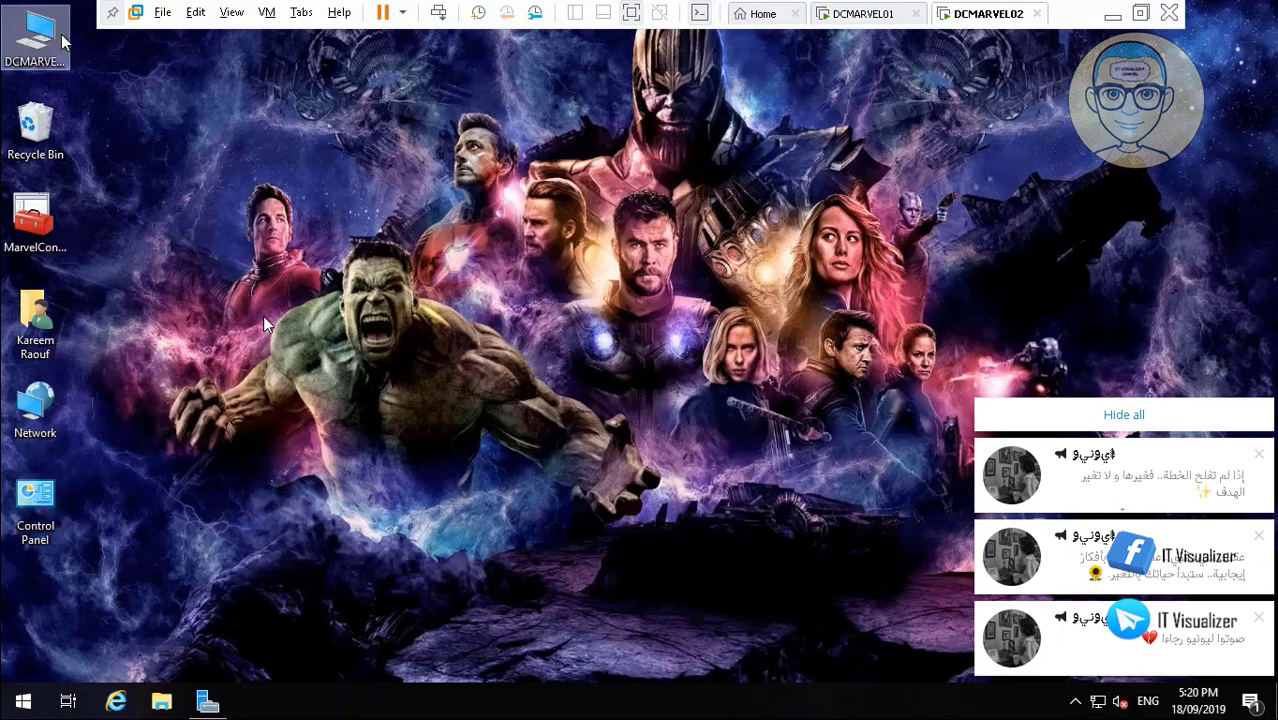
double_click(62, 40)
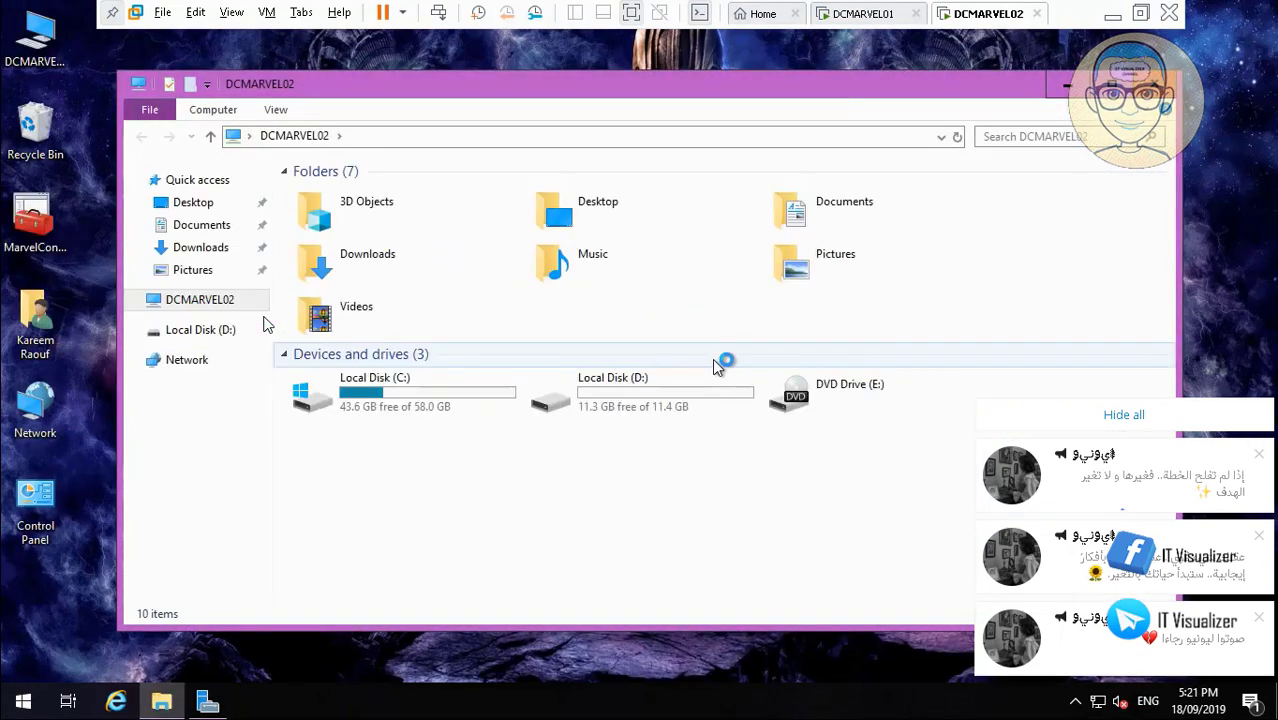
left_click(646, 383)
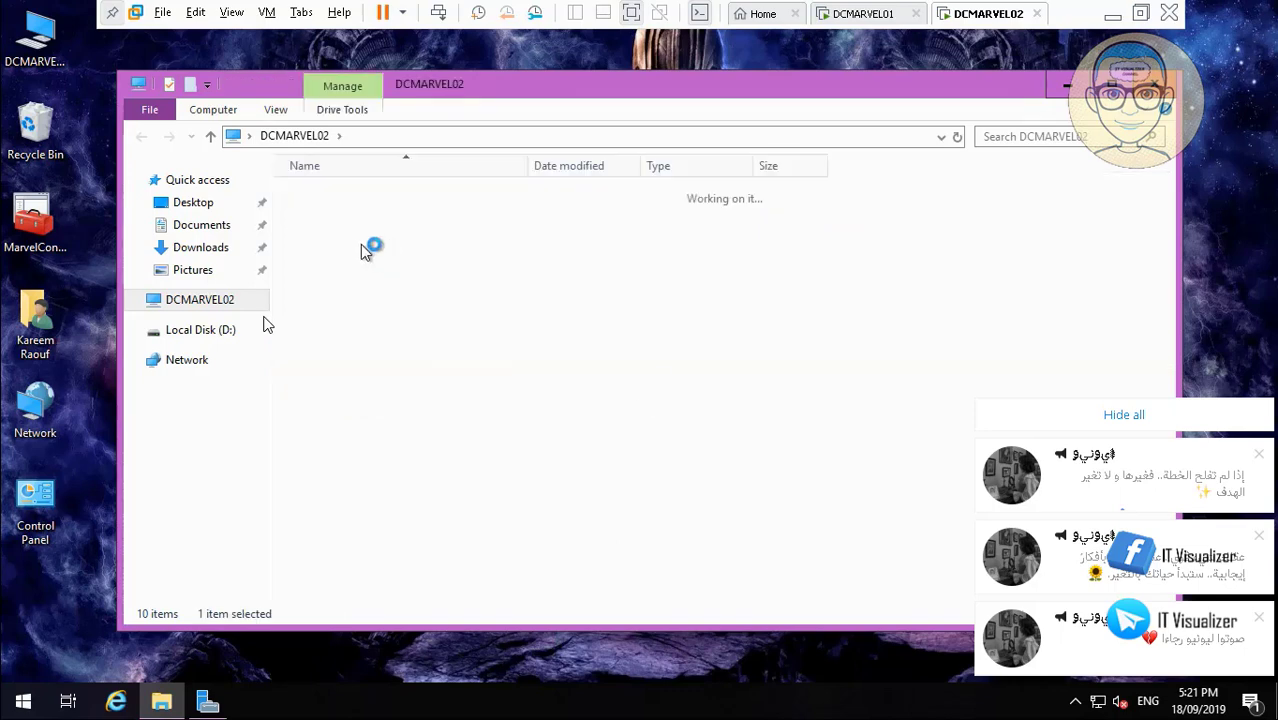
right_click(361, 246)
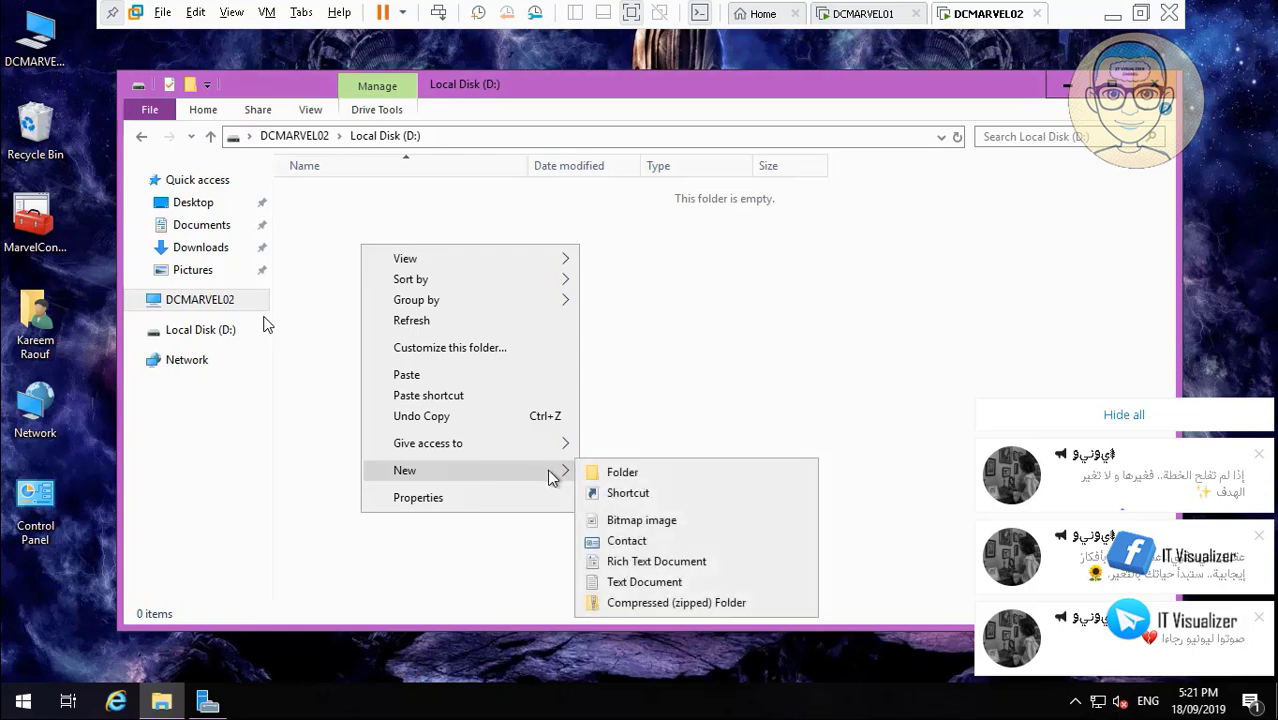
left_click(612, 470)
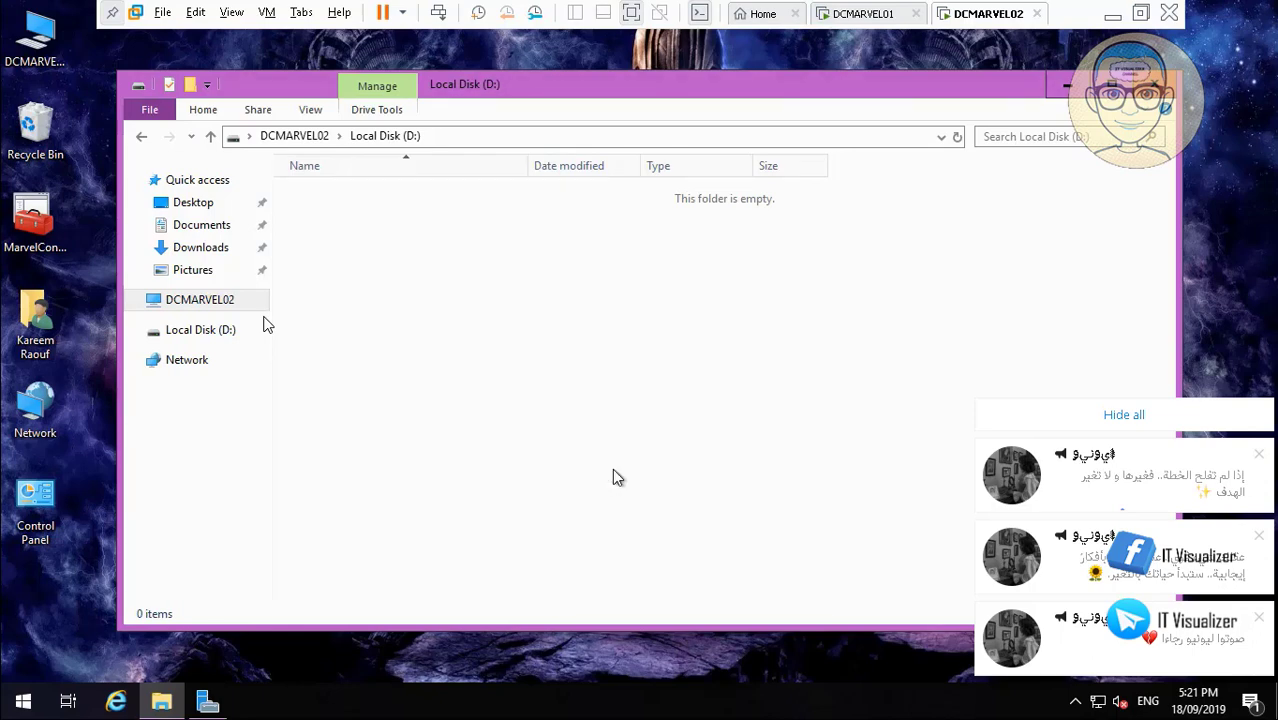
key("BackSpace")
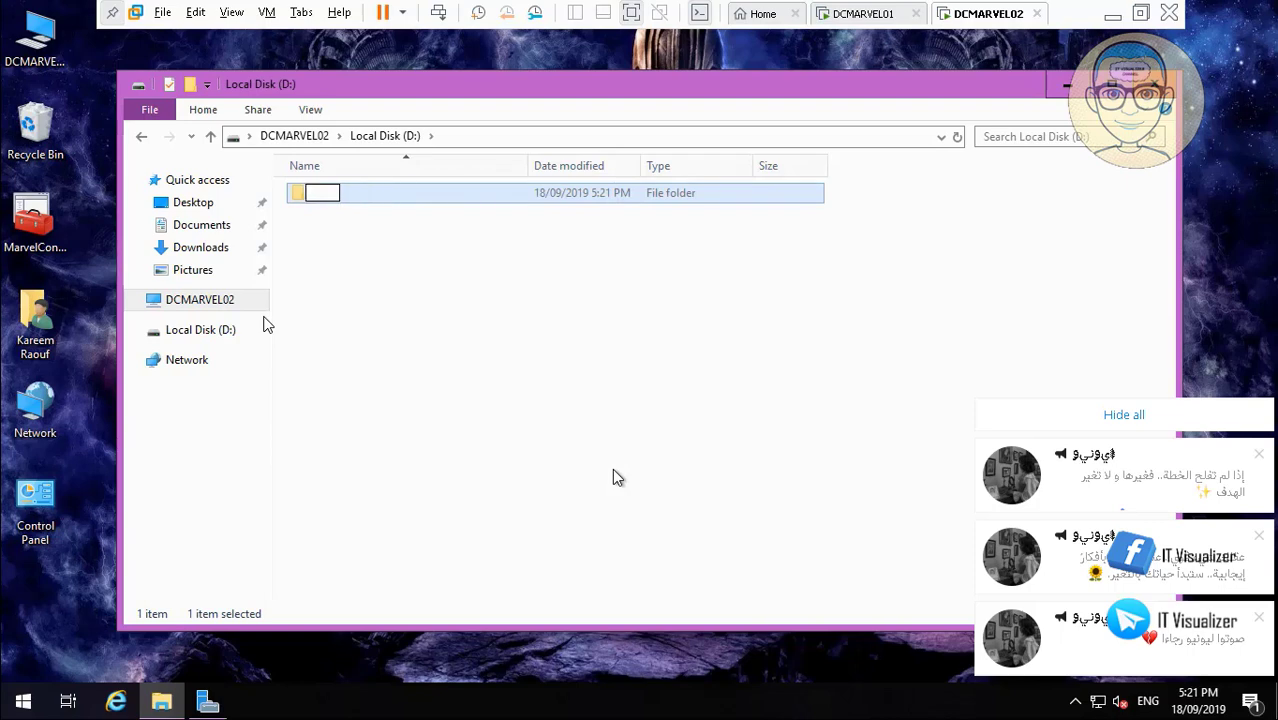
type("WSUS")
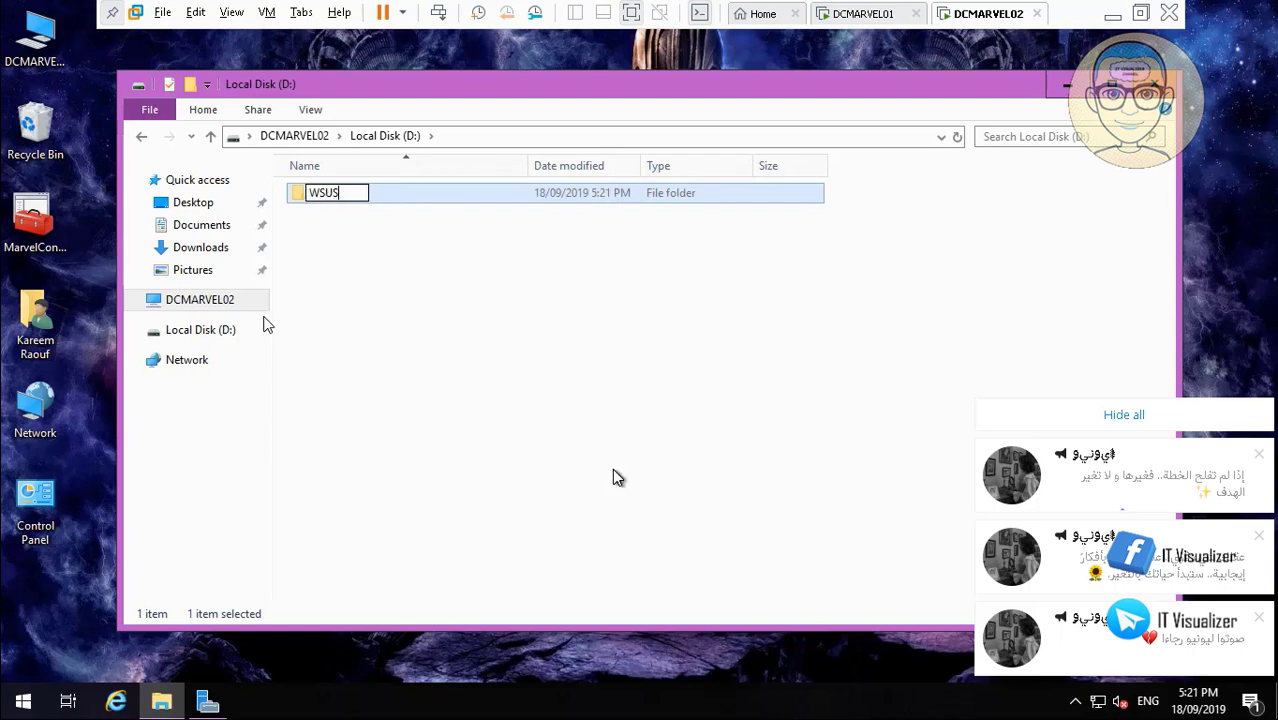
left_click(486, 441)
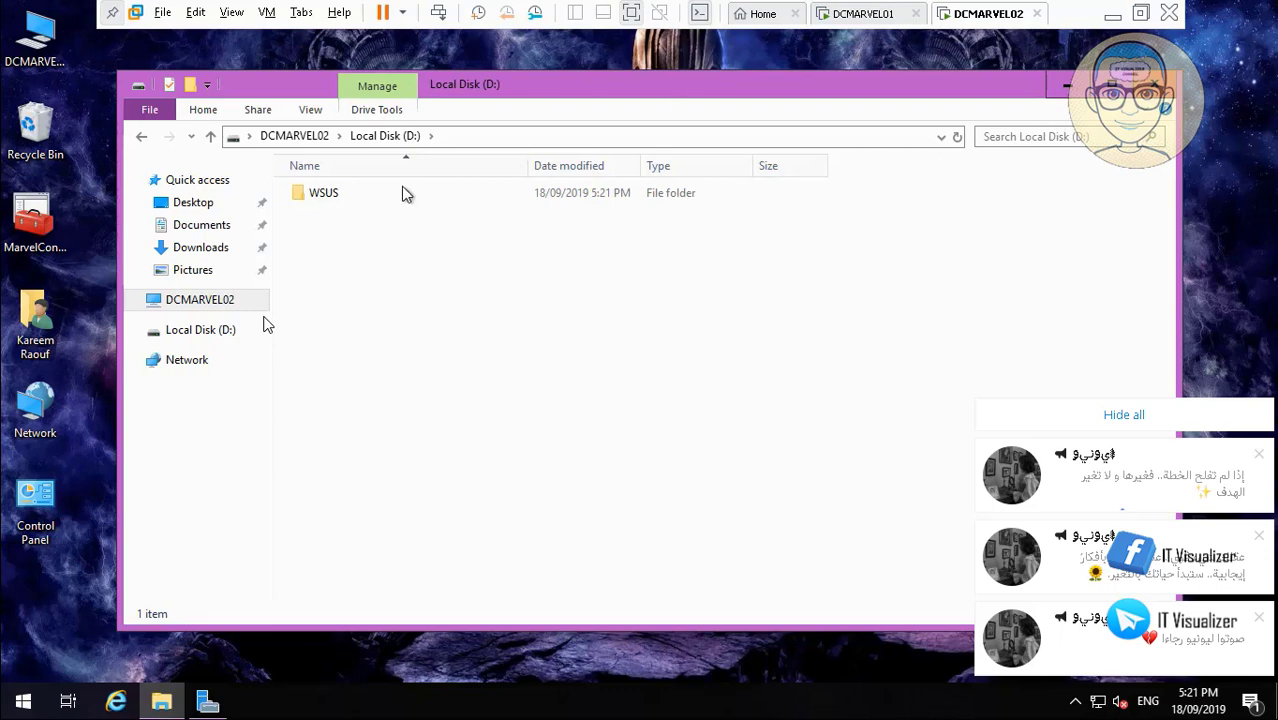
- Open the new WSUS folder, select its full path D:\WSUS, and close the file window
double_click(337, 199)
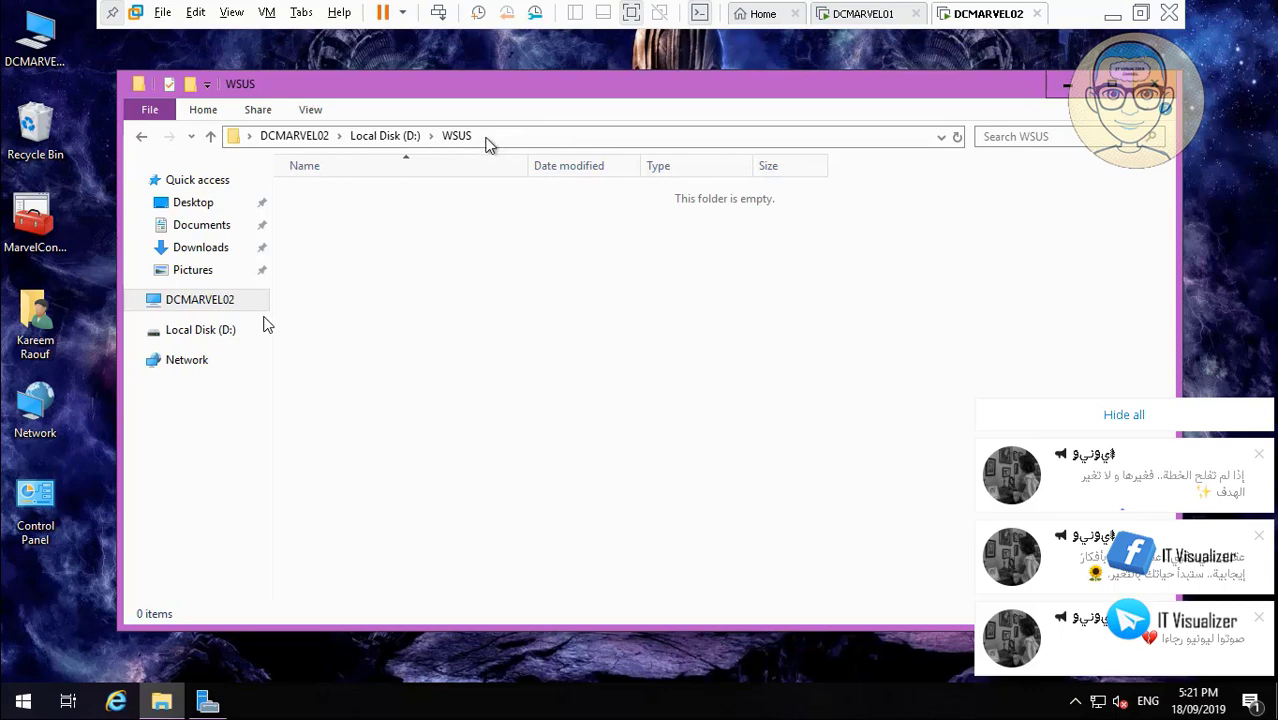
left_click(487, 137)
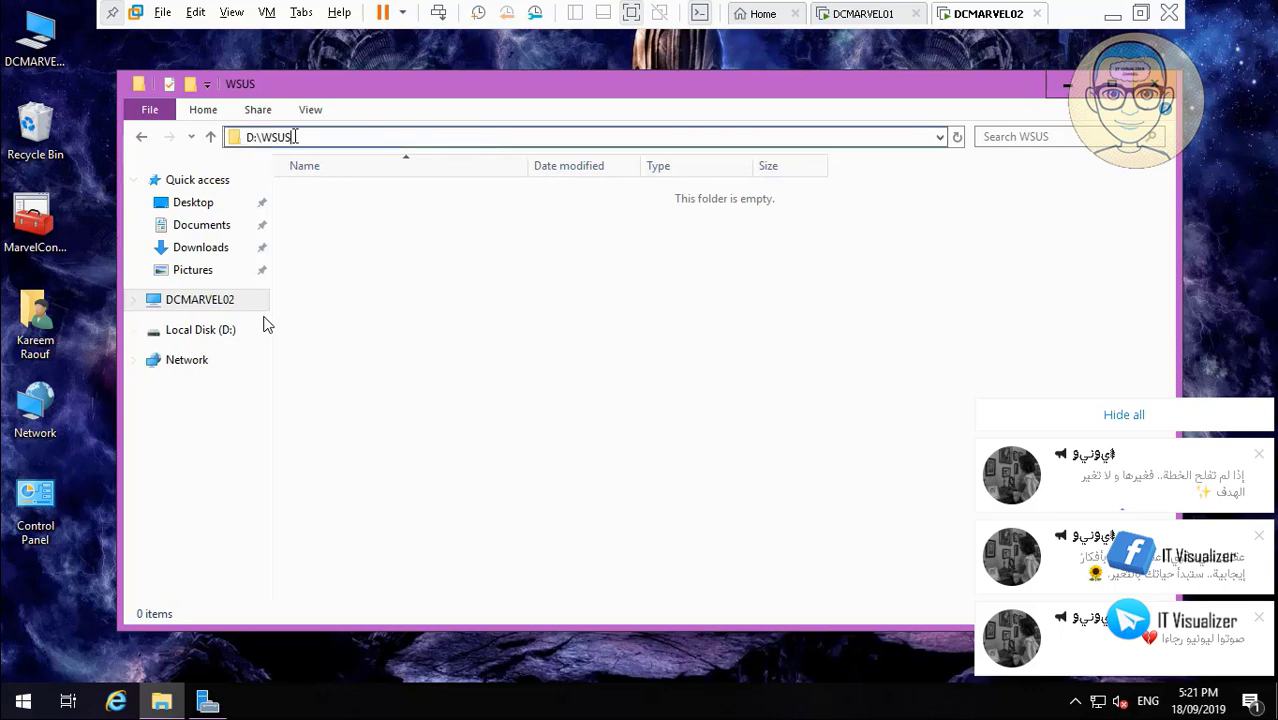
left_click_drag(295, 137, 201, 137)
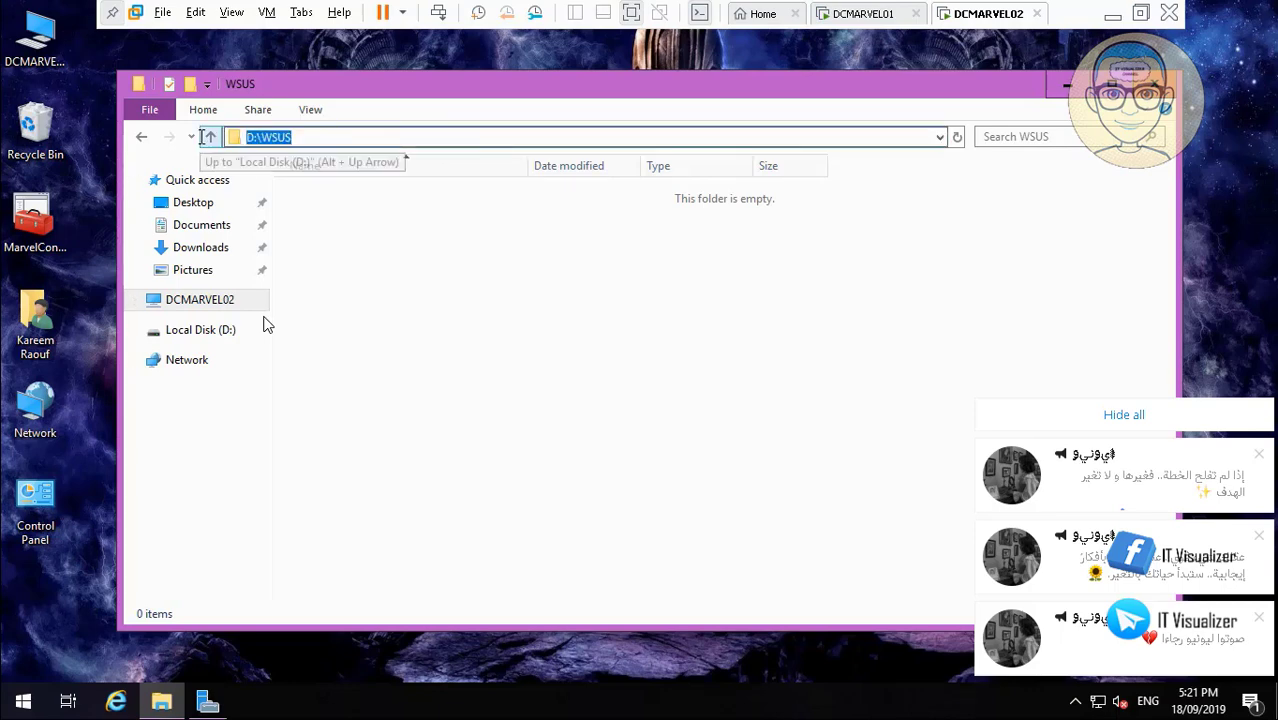
left_click(1152, 88)
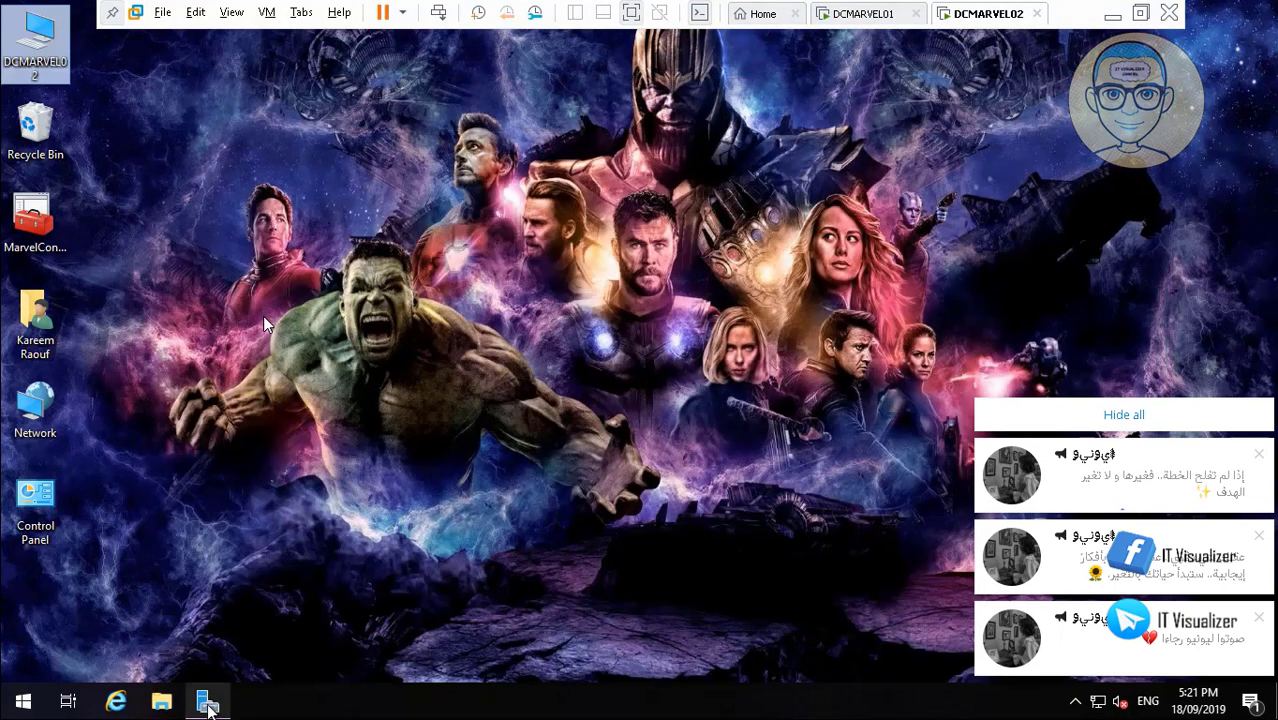
- Return to the Add Roles and Features Wizard and set the WSUS update storage location to D:\WSUS
left_click(207, 703)
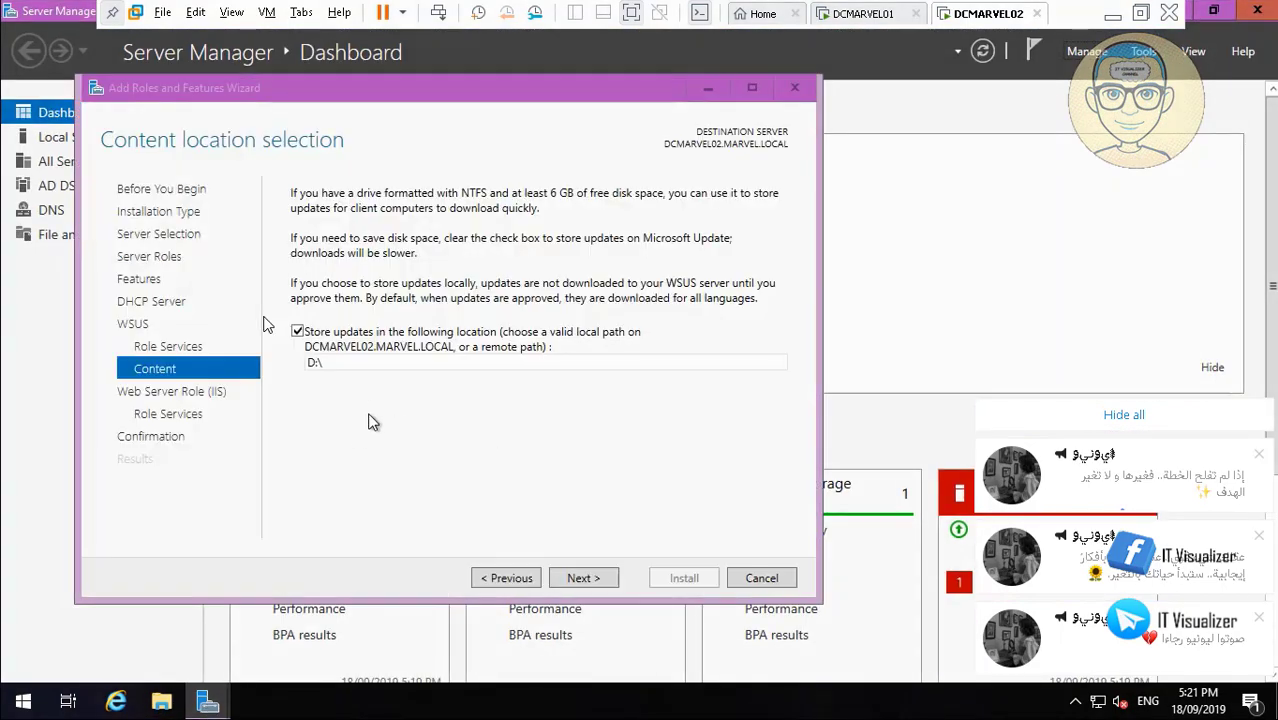
left_click(368, 362)
key("BackSpace")
key("BackSpace")
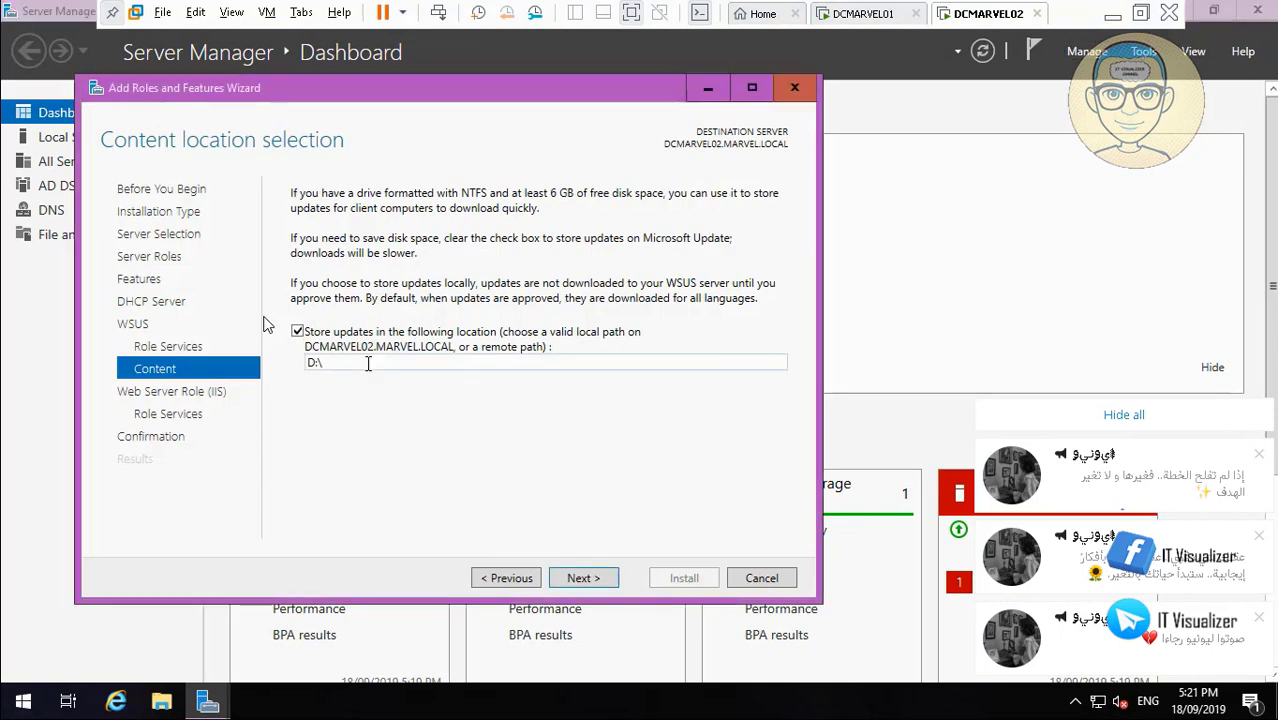
key("BackSpace")
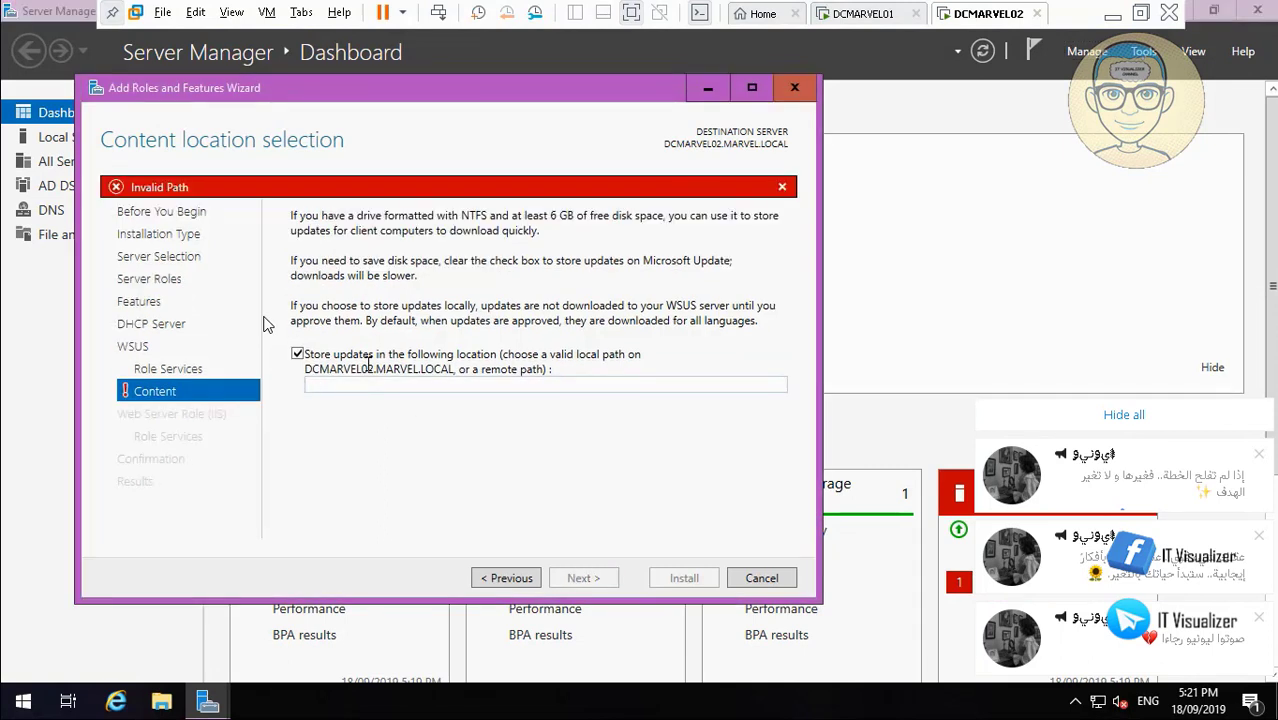
type("D:\\WSUS")
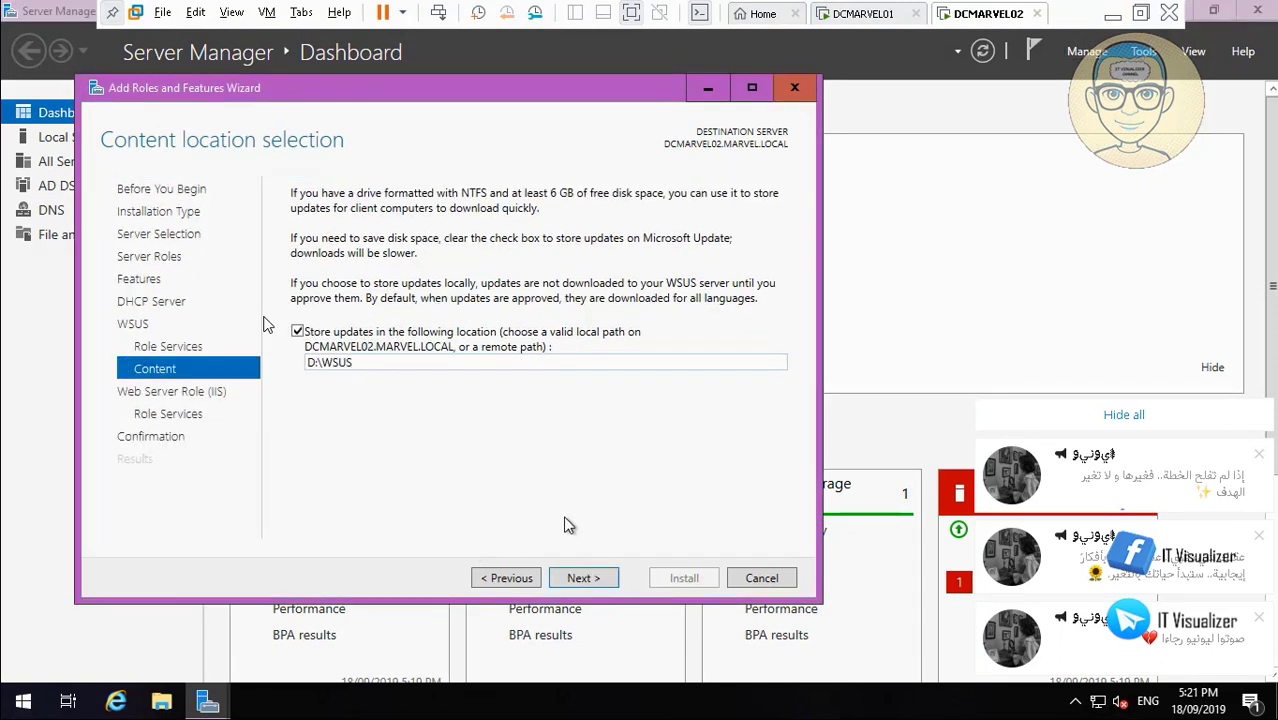
- Proceed past the Web Server (IIS) introduction with its default role services to the installation confirmation
left_click(580, 580)
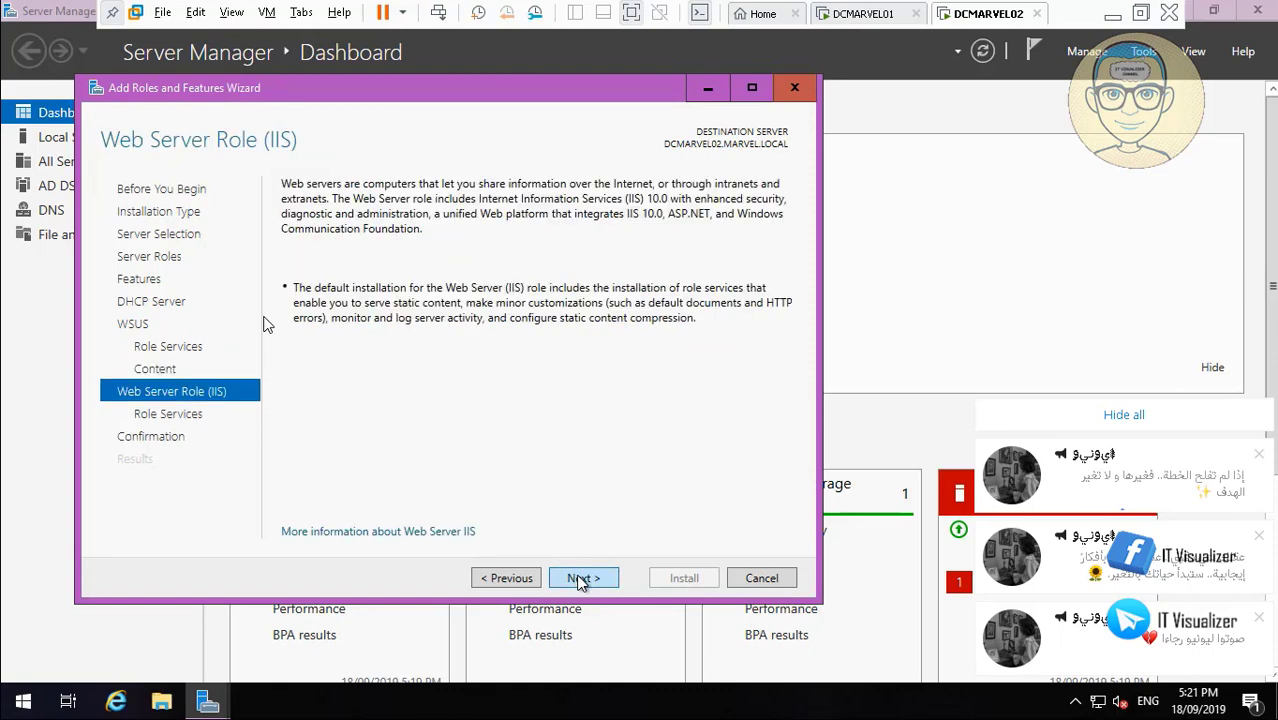
left_click(580, 580)
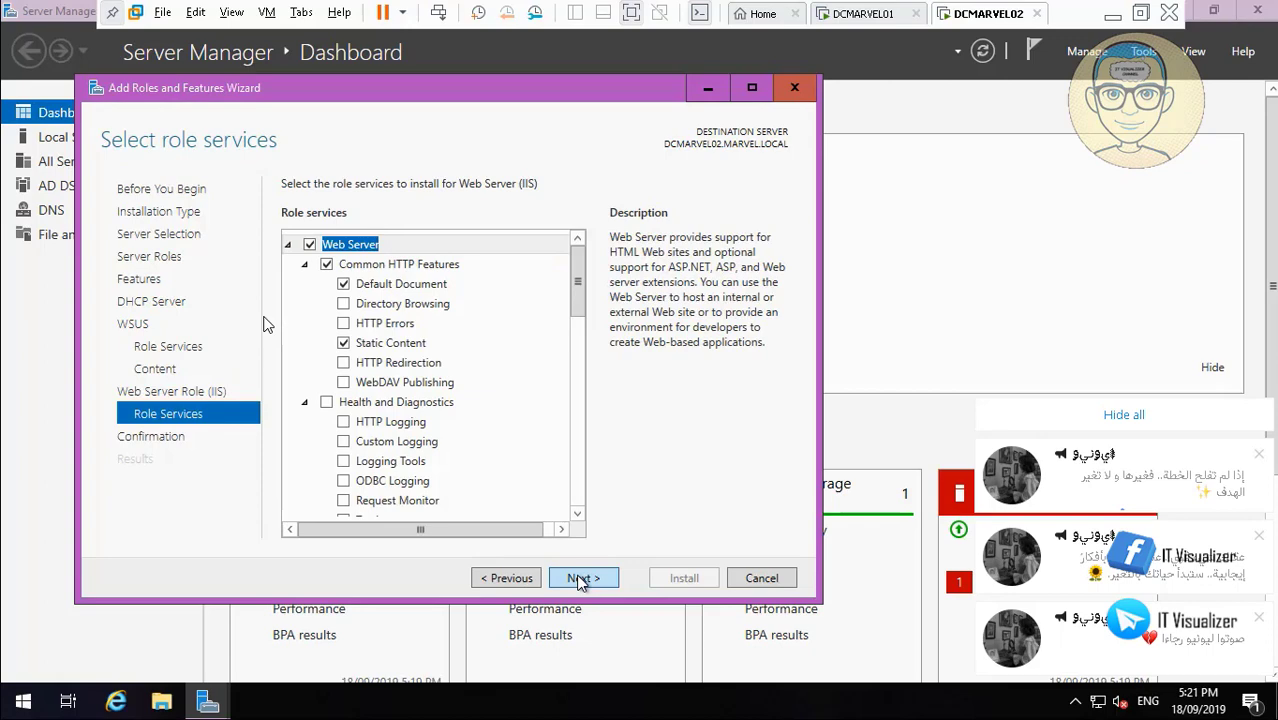
left_click(580, 580)
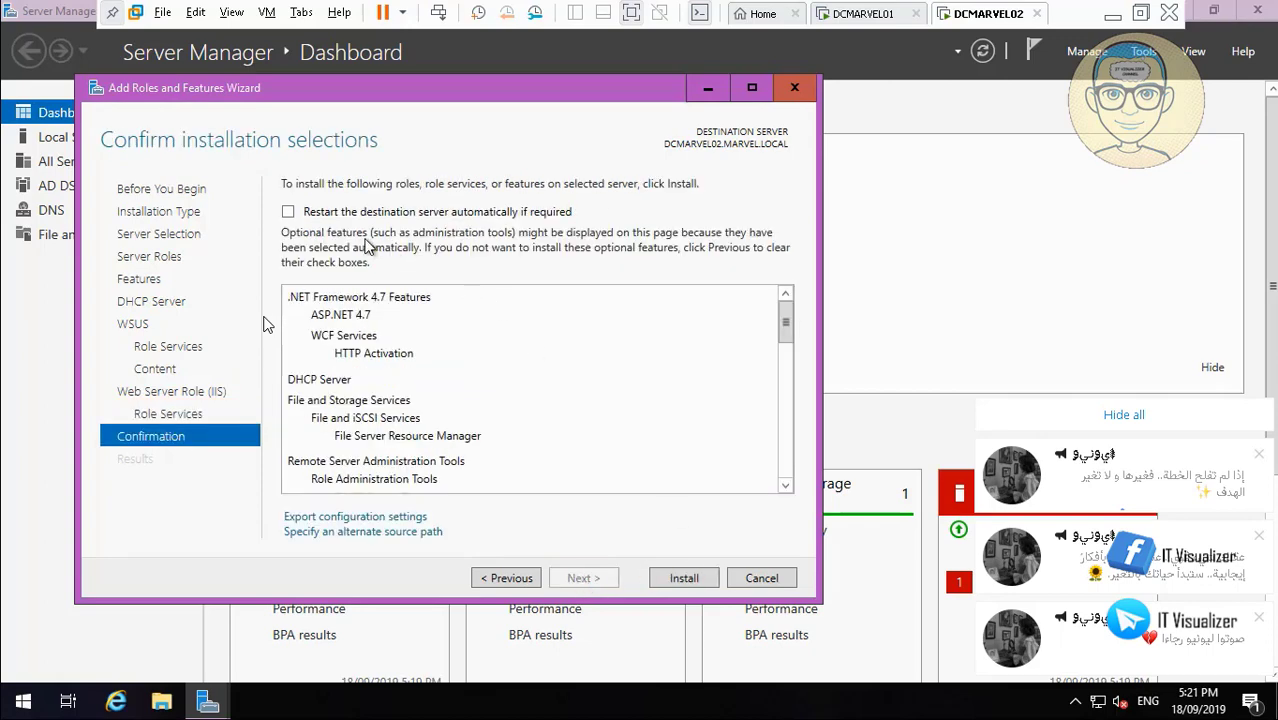
- Allow the destination server to restart automatically if required and start the installation of the selected roles
left_click(288, 211)
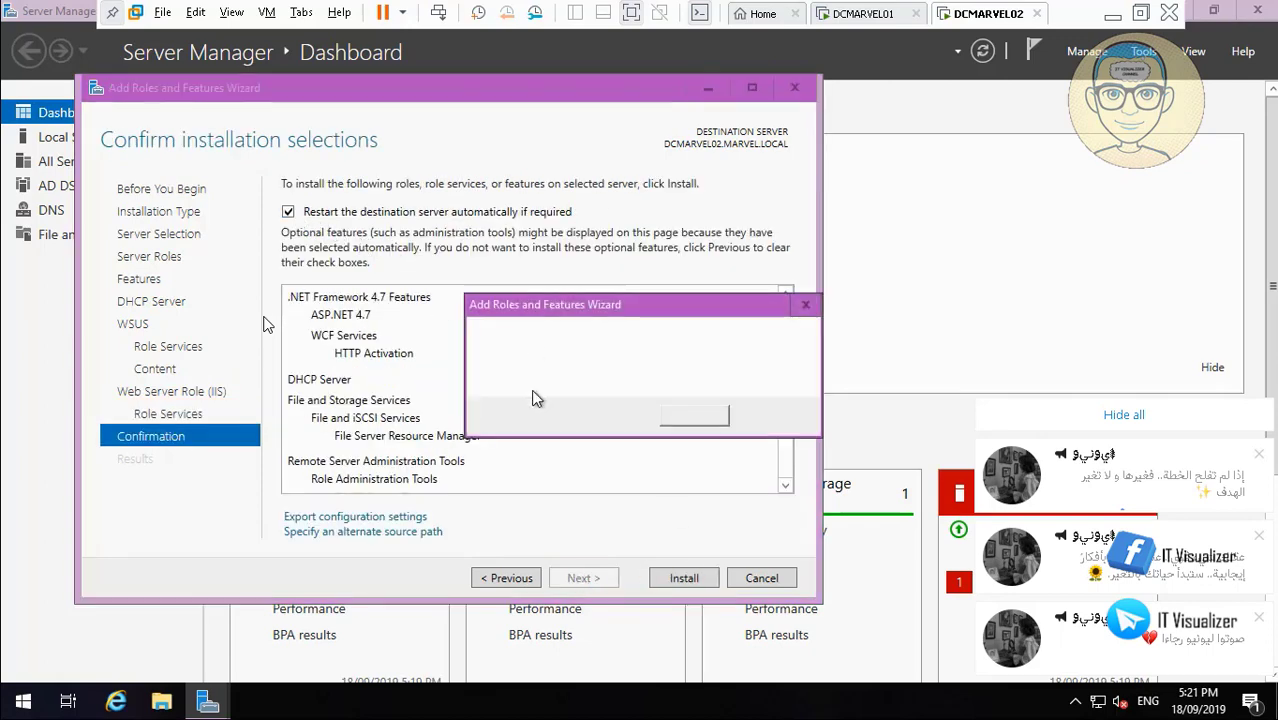
left_click(686, 416)
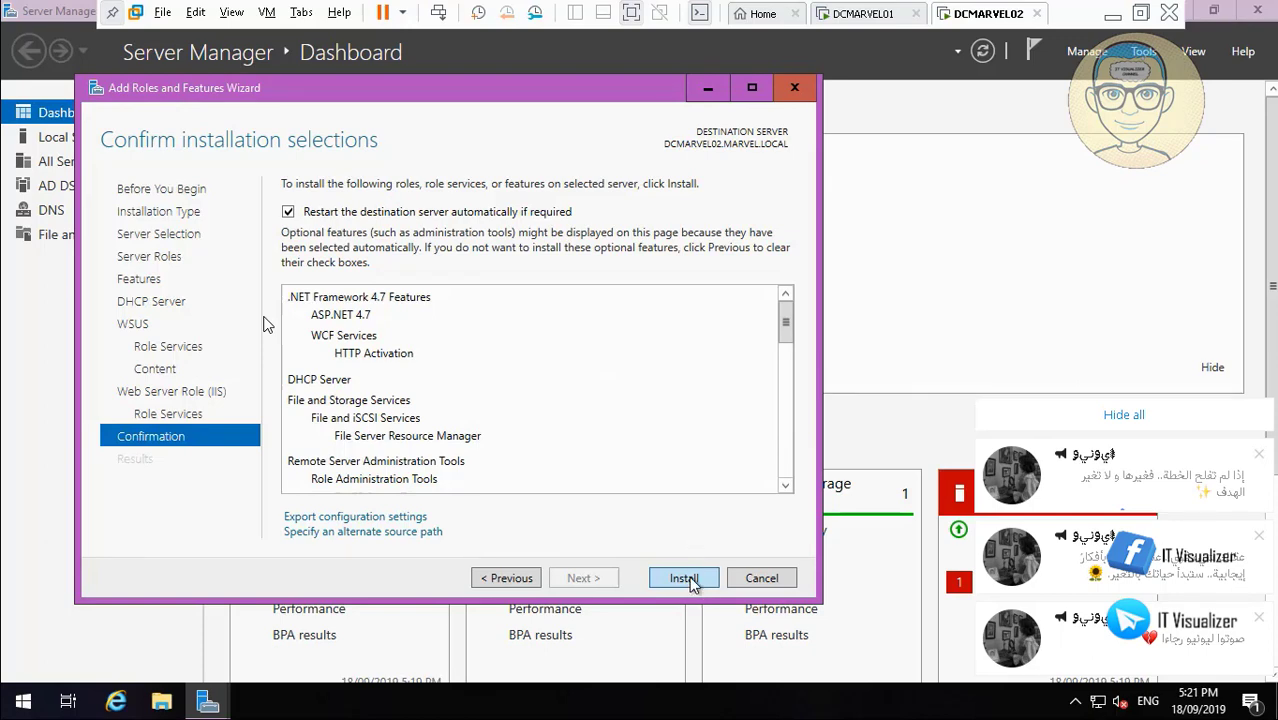
left_click(688, 580)
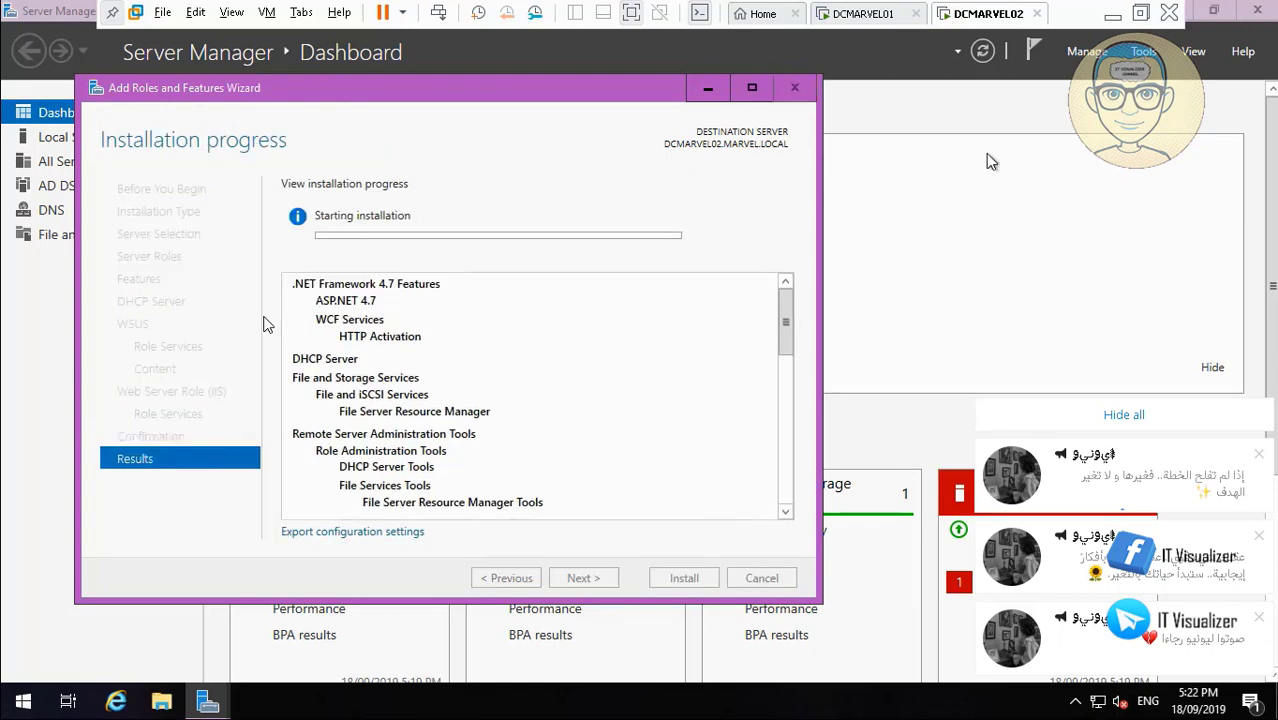
- Switch to the host desktop and check the host's CPU, memory and disk load in Task Manager
left_click(1110, 15)
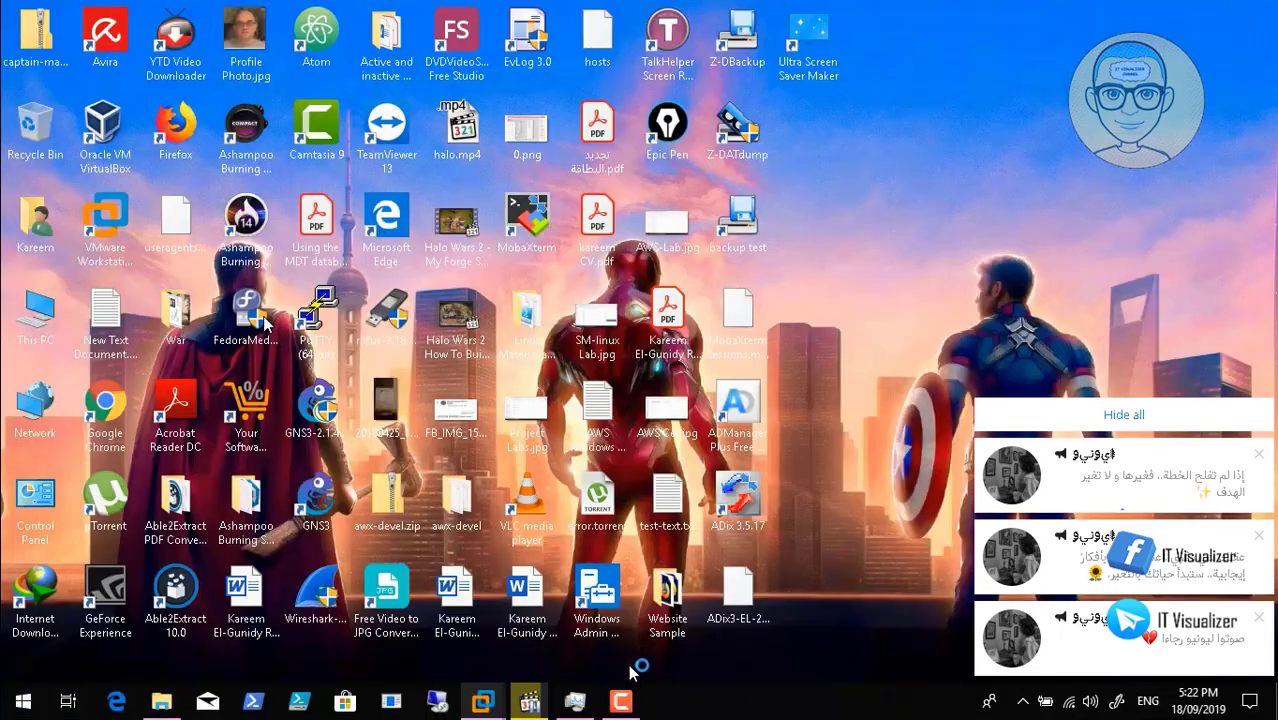
left_click(620, 701)
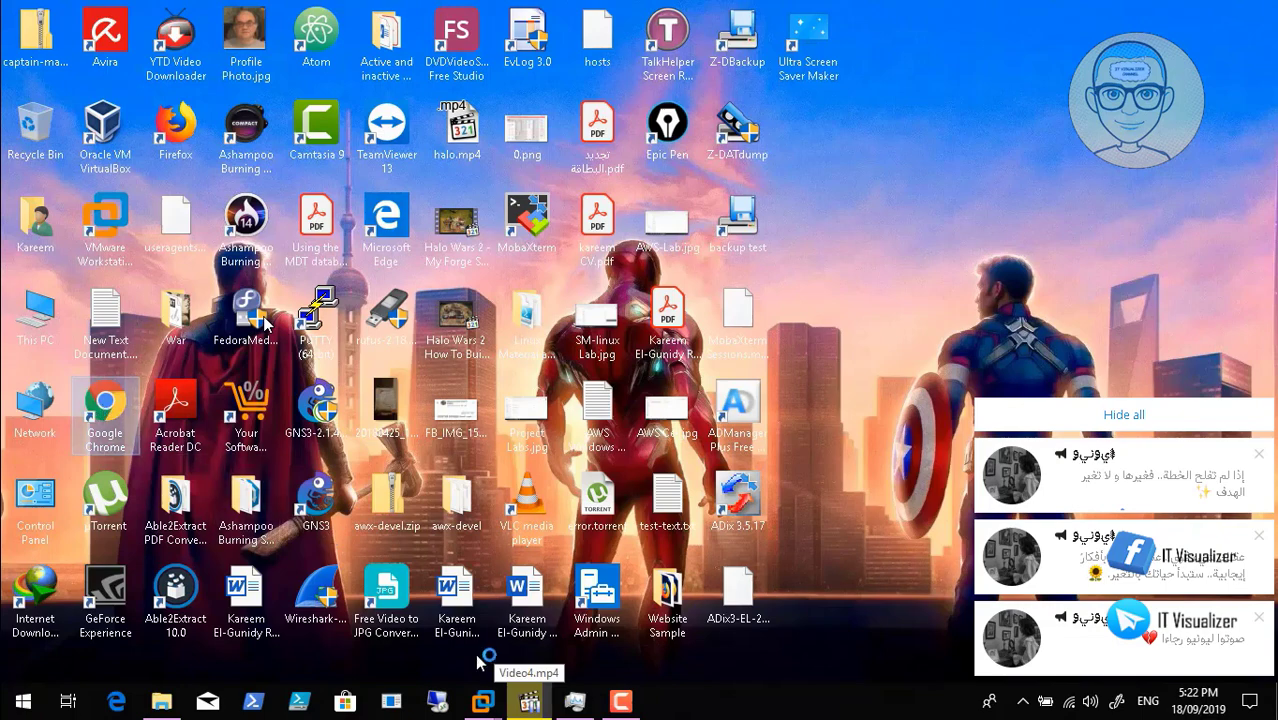
left_click(575, 703)
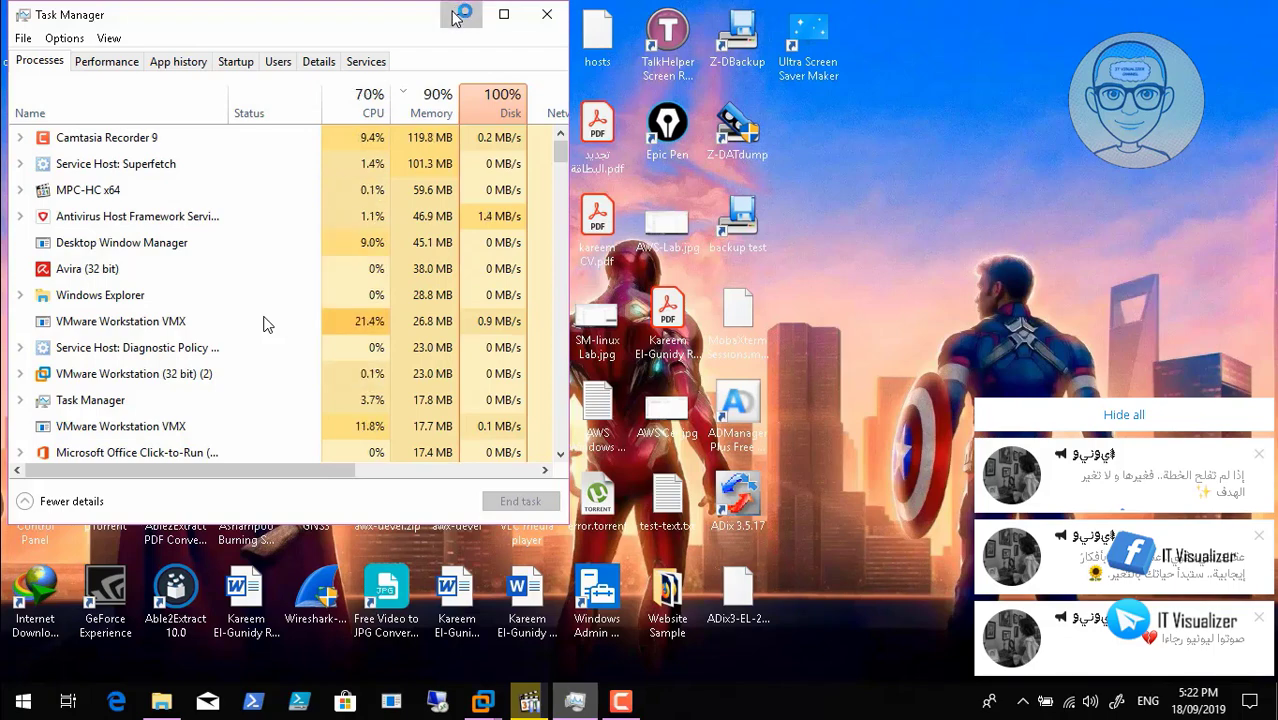
left_click(461, 14)
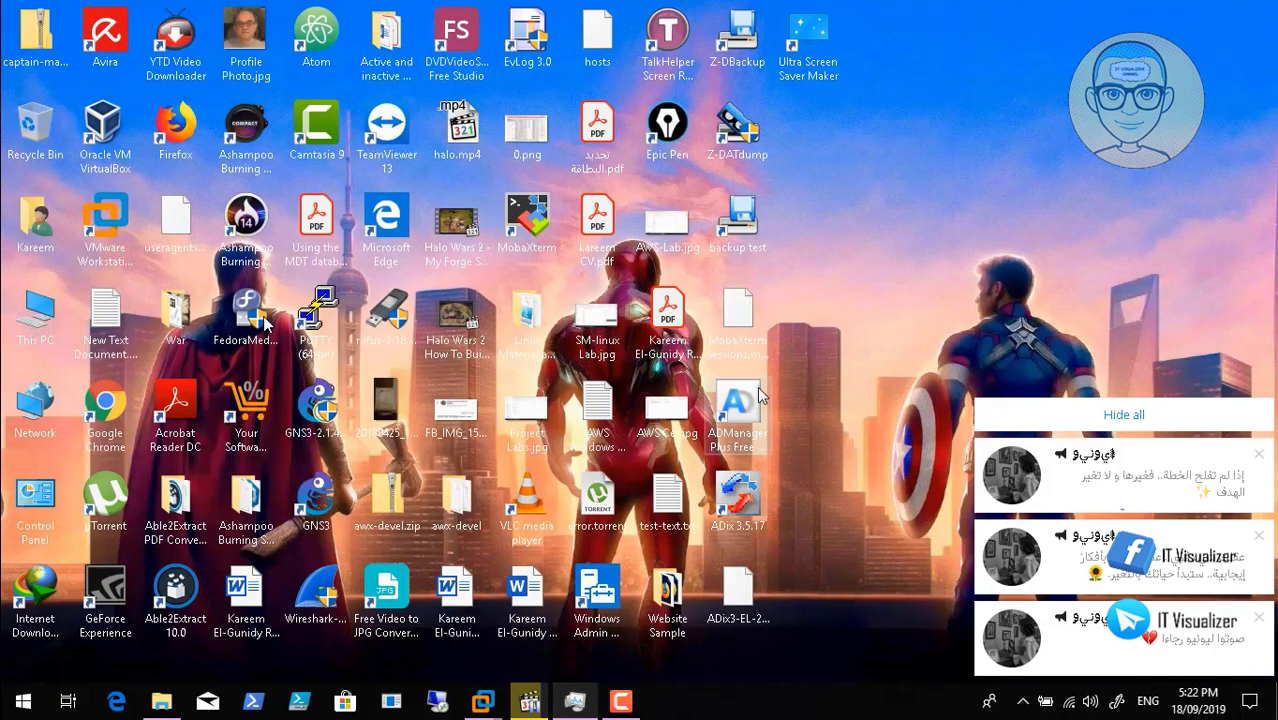
- Switch to Google Chrome on the host and load the Windows Admin Center address localhost:6516
left_click(626, 708)
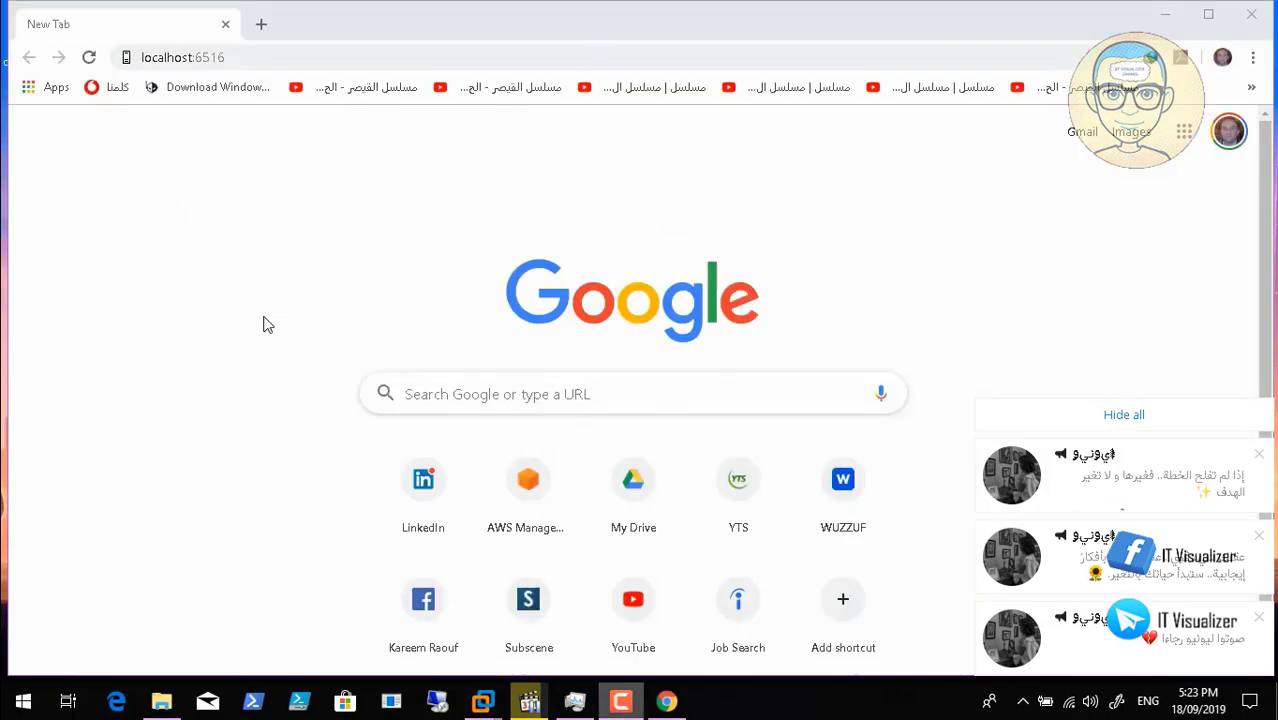
type("localhost:6516")
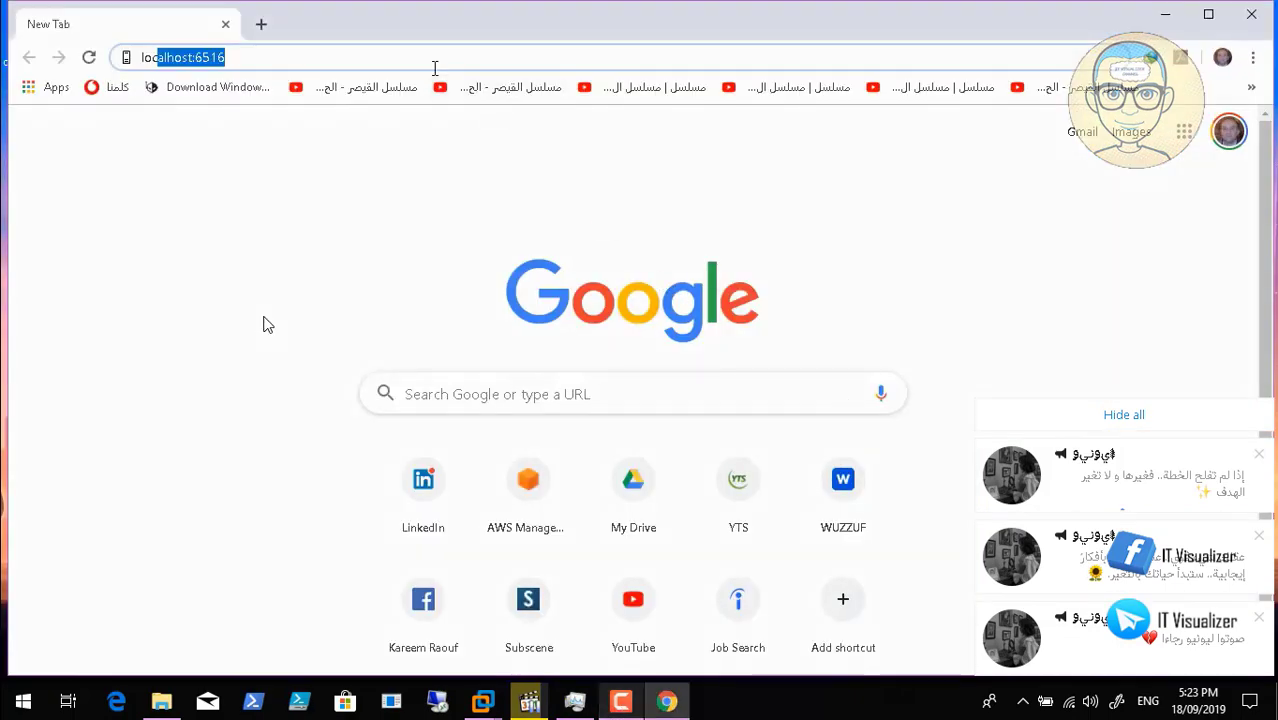
key("Return")
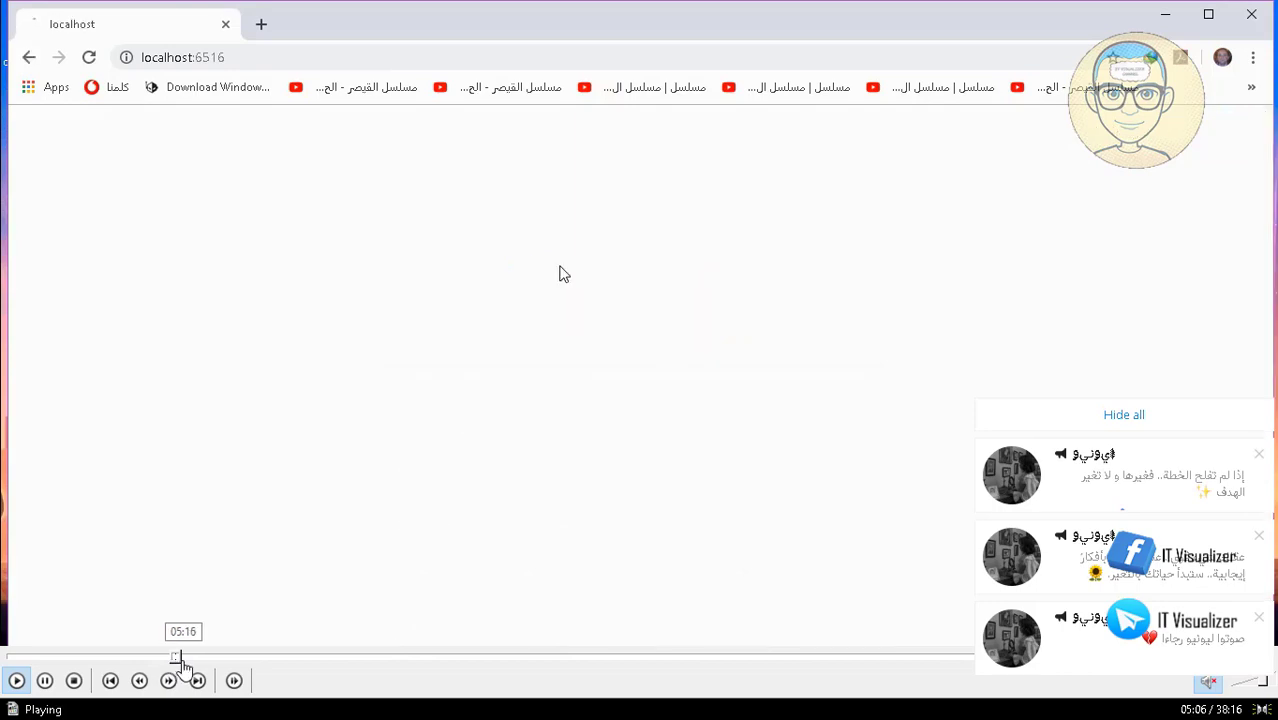
- Skip the playing video forward to 06:19
left_click(182, 659)
left_click(202, 658)
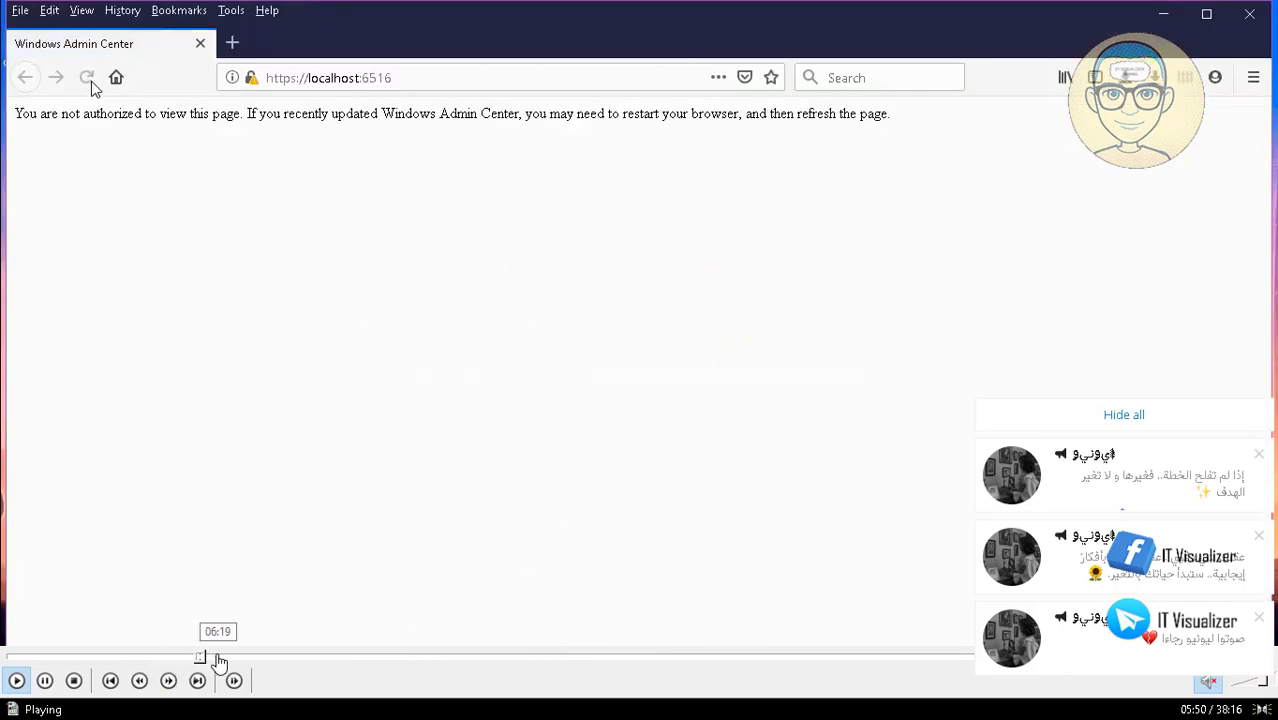
left_click(217, 657)
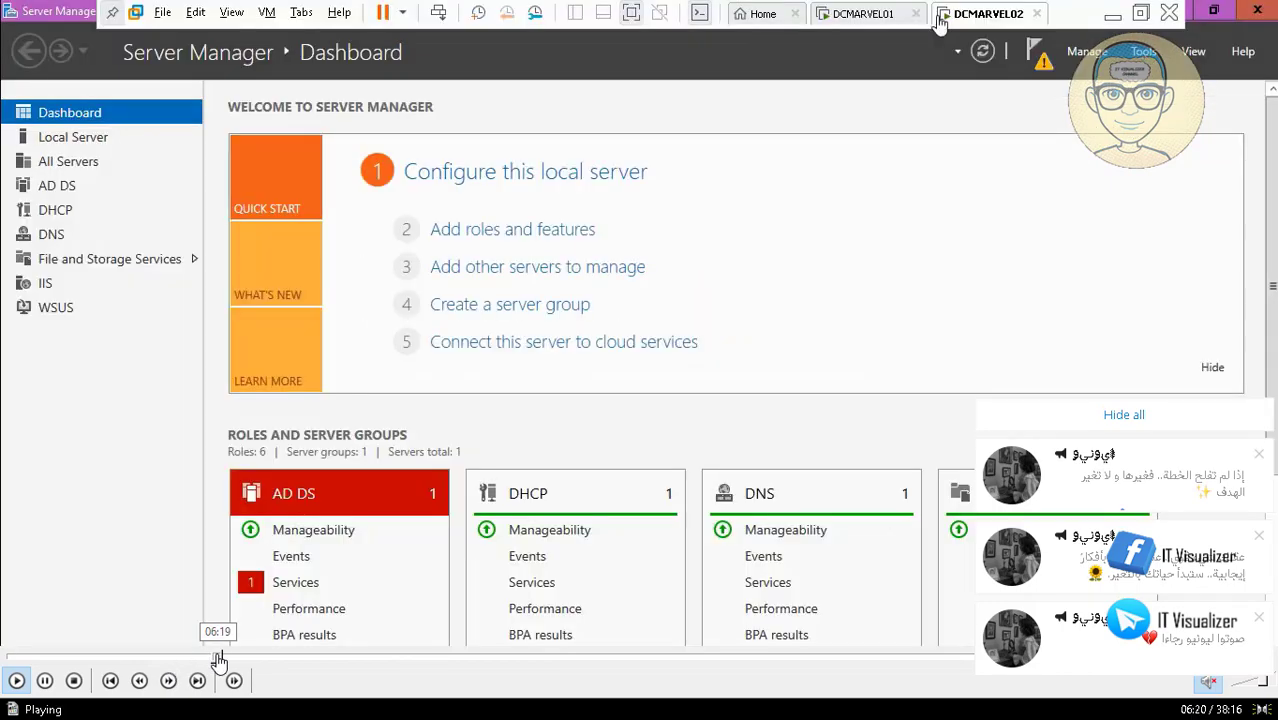
- Complete the DHCP post-install configuration on DCMARVEL02, authorizing the server in AD DS with the current domain user's credentials
left_click(213, 659)
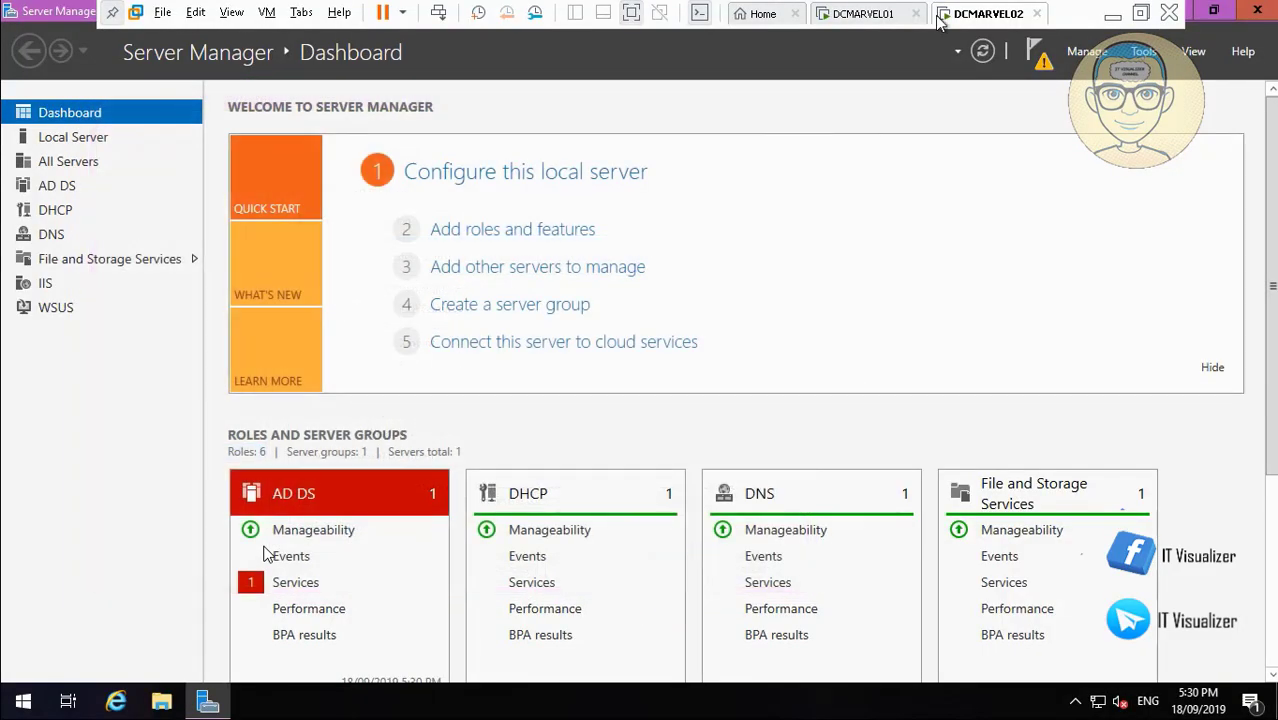
left_click(1038, 62)
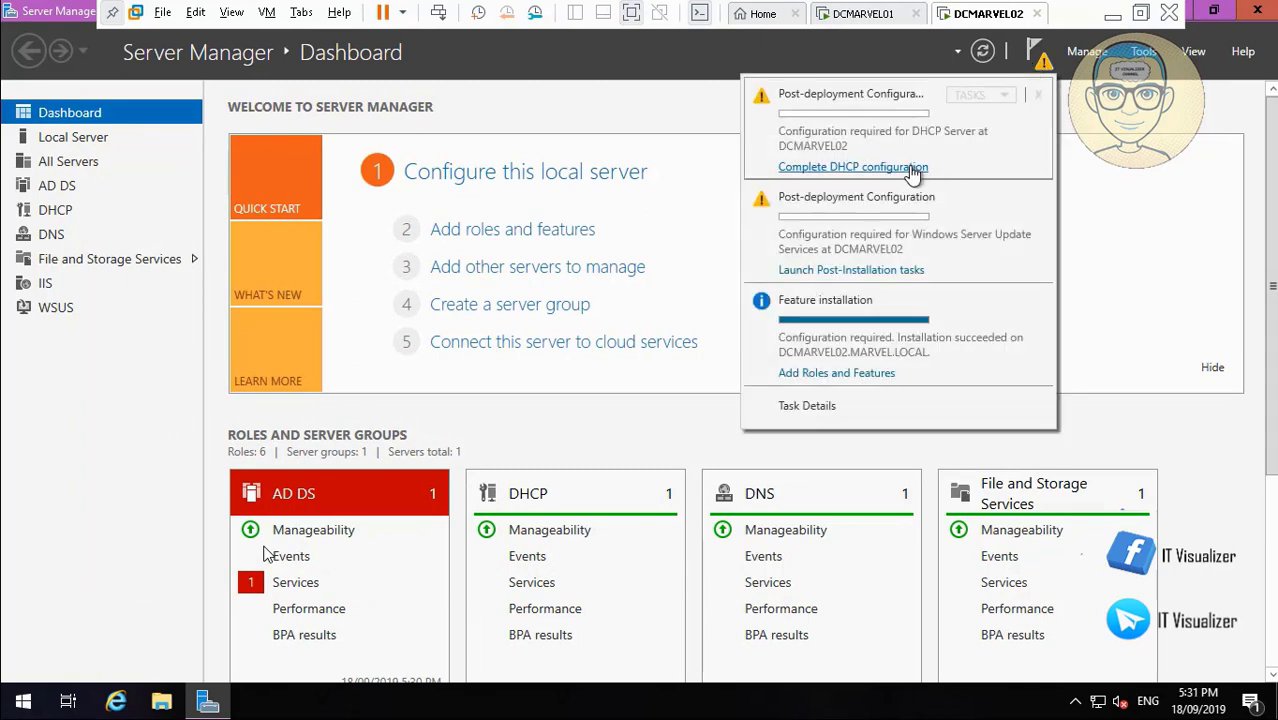
left_click(913, 168)
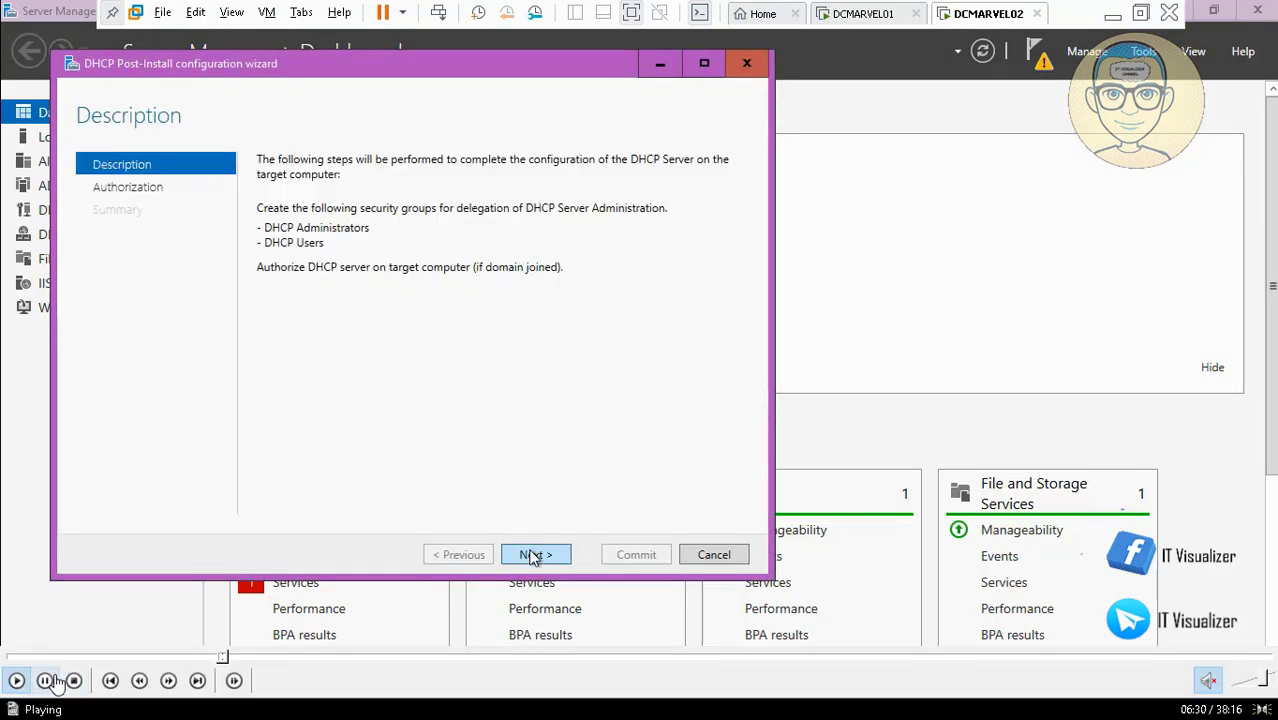
left_click(533, 557)
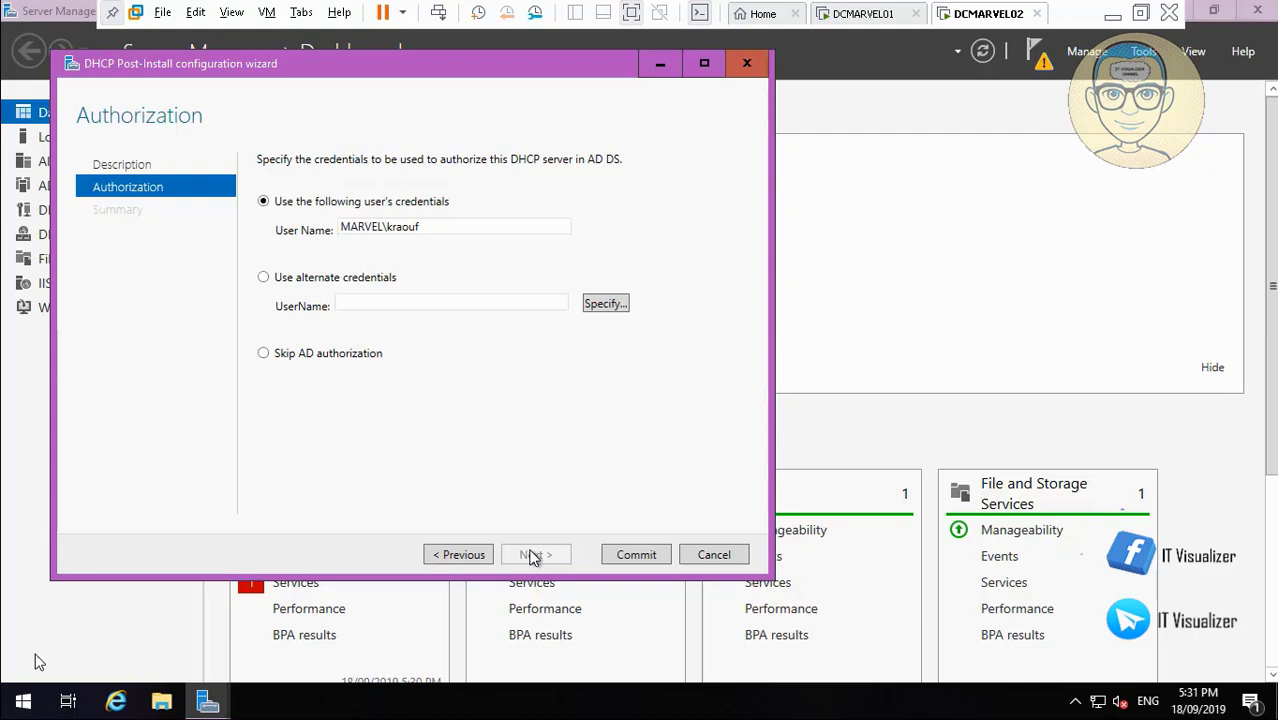
left_click(16, 681)
left_click(637, 556)
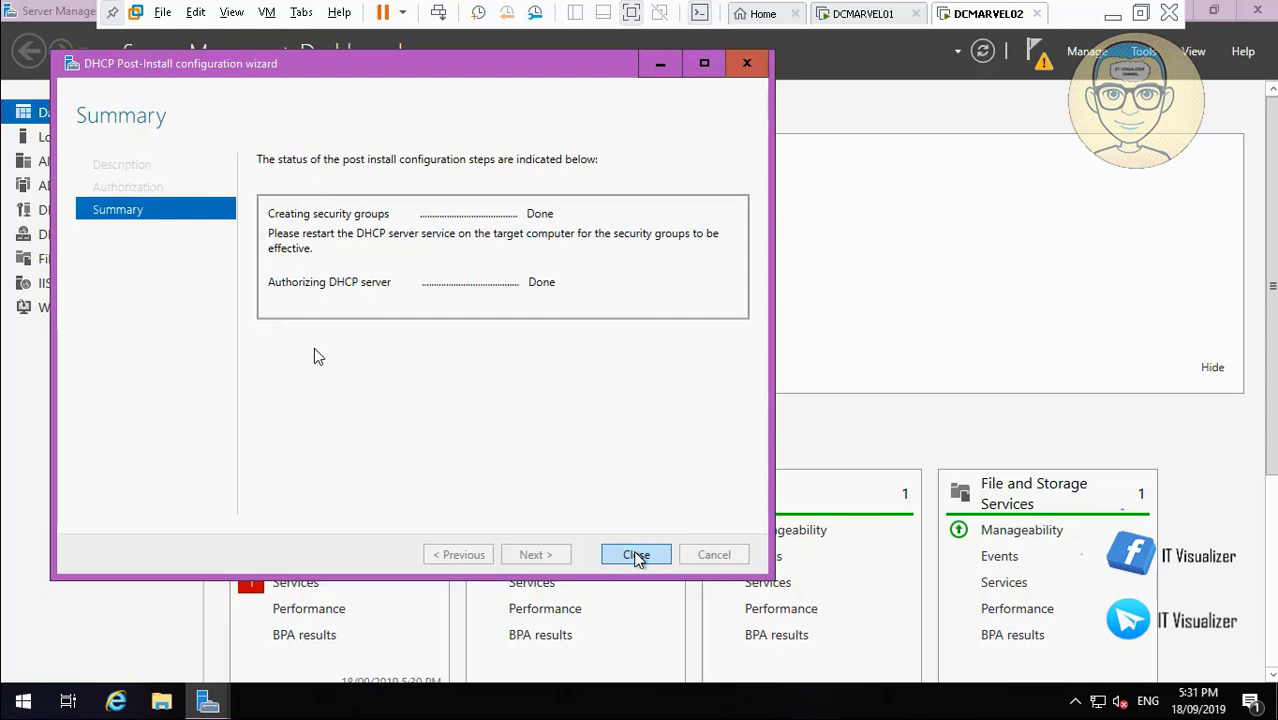
left_click(636, 556)
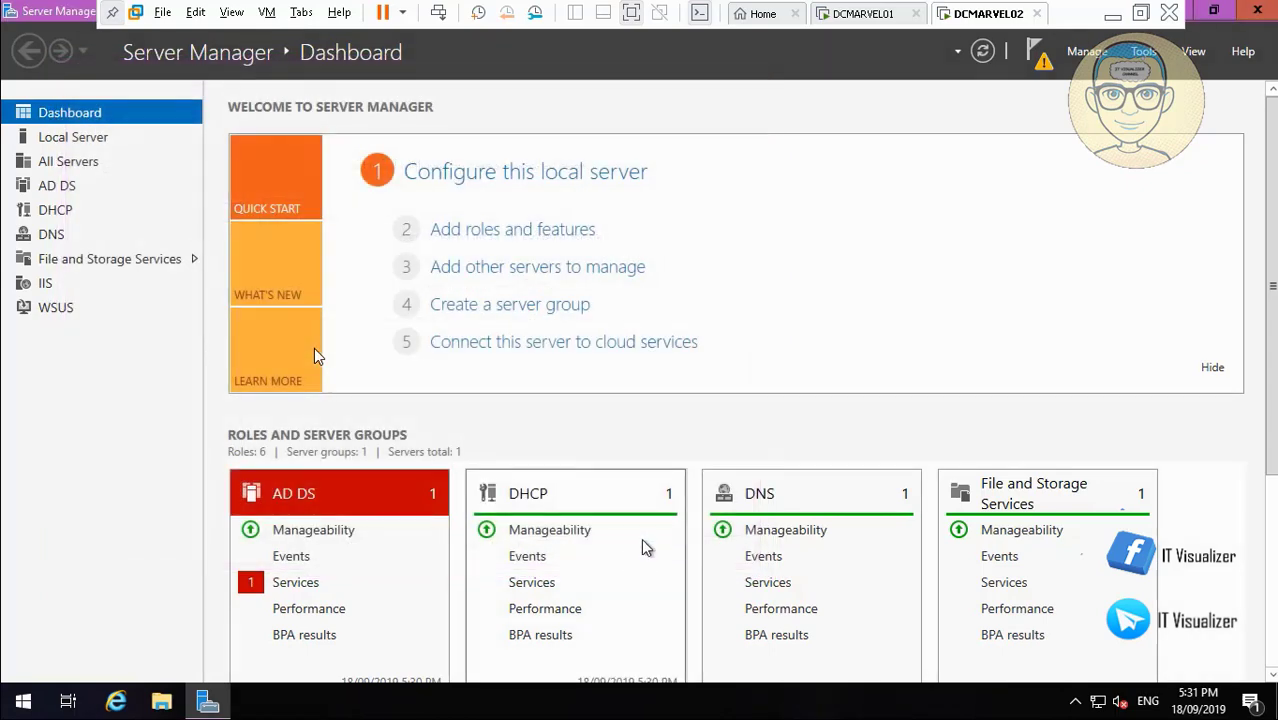
- Launch the WSUS post-installation tasks for DCMARVEL02, then reveal and refresh the server's desktop
left_click(1036, 52)
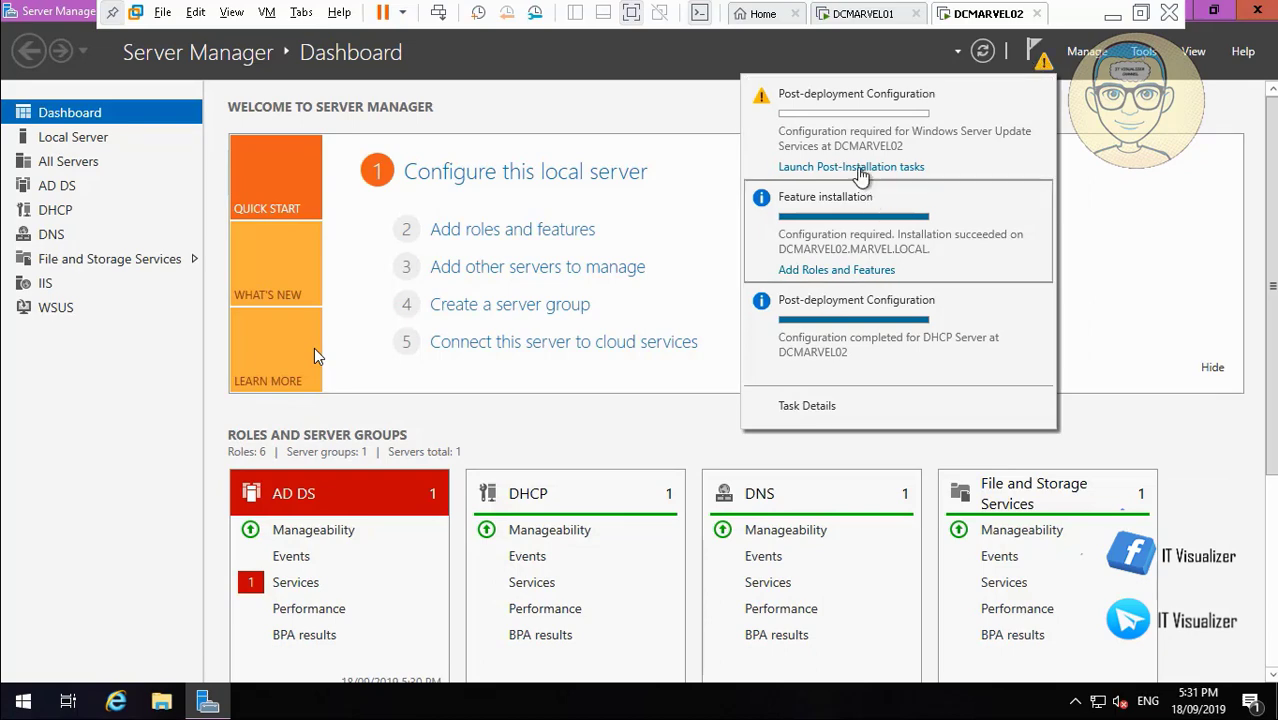
left_click(859, 168)
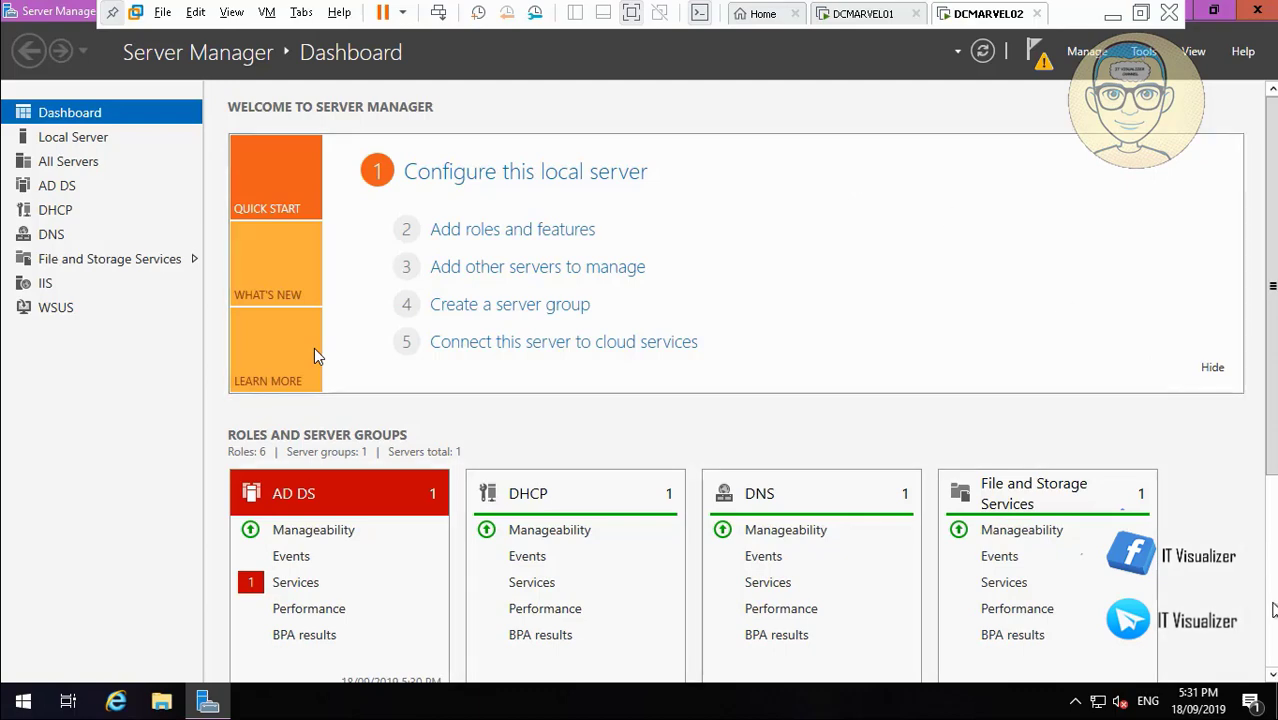
left_click(1272, 610)
left_click(1272, 155)
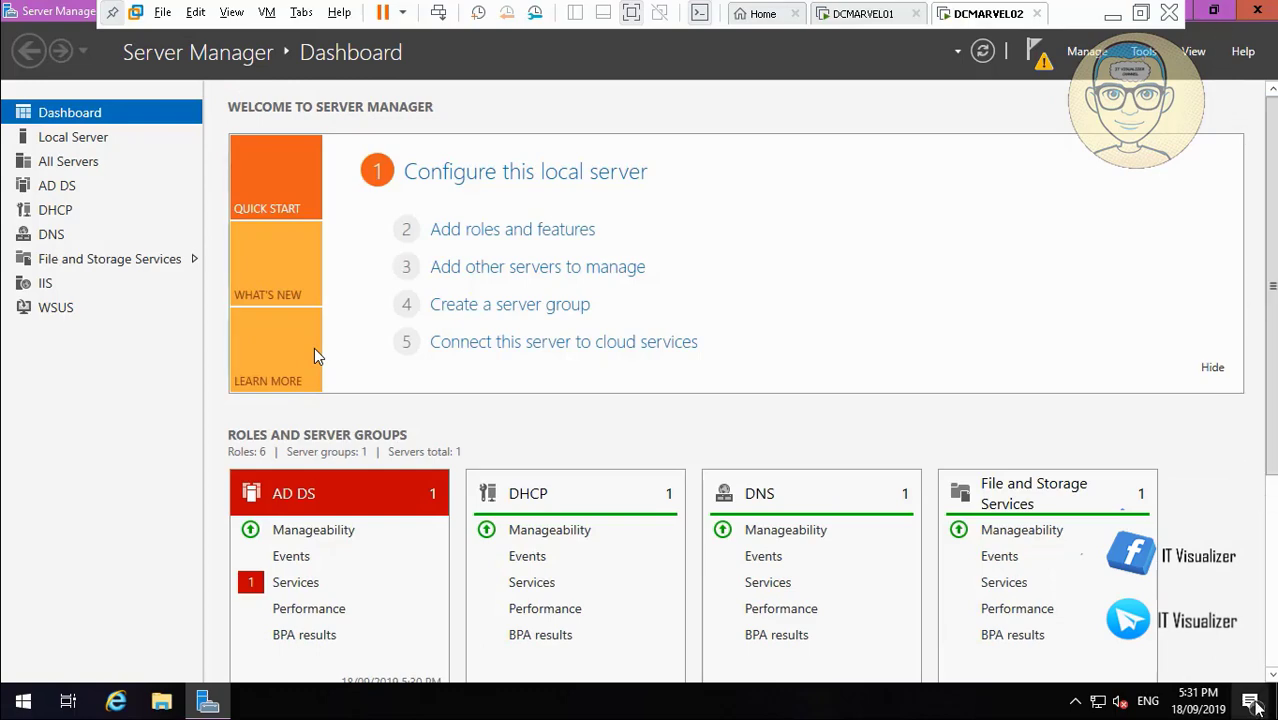
left_click(1276, 704)
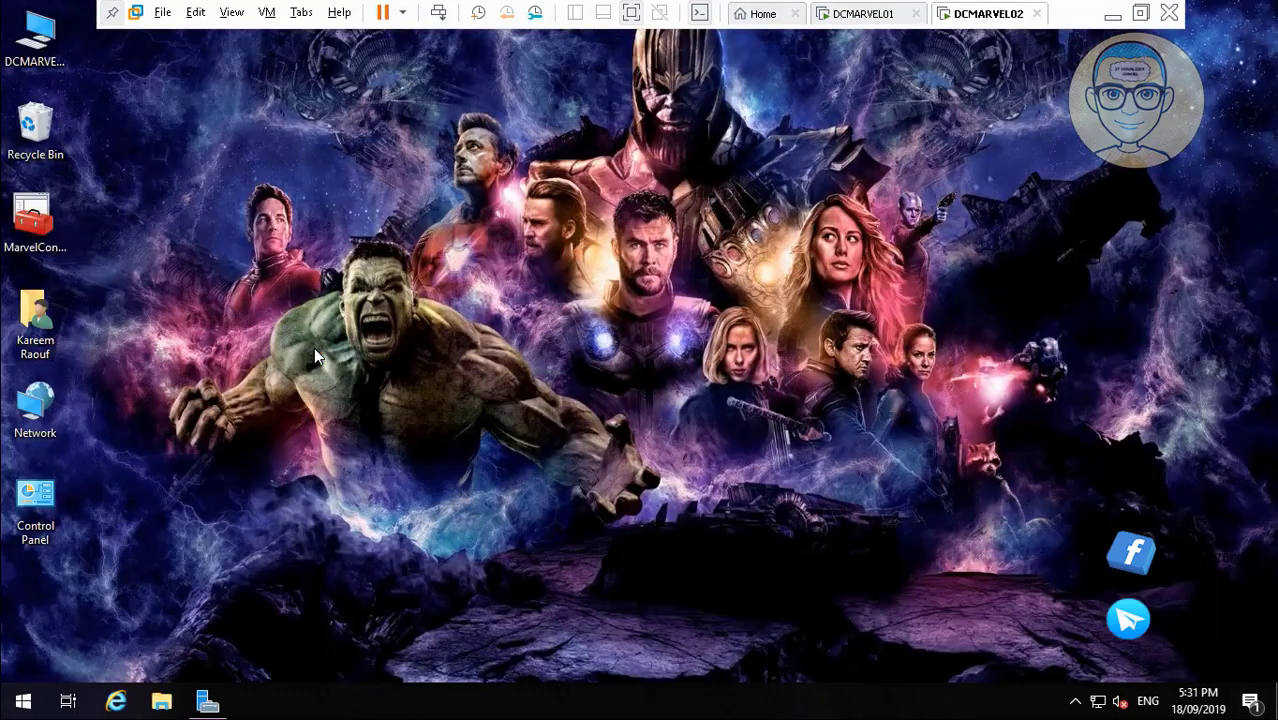
key("F5")
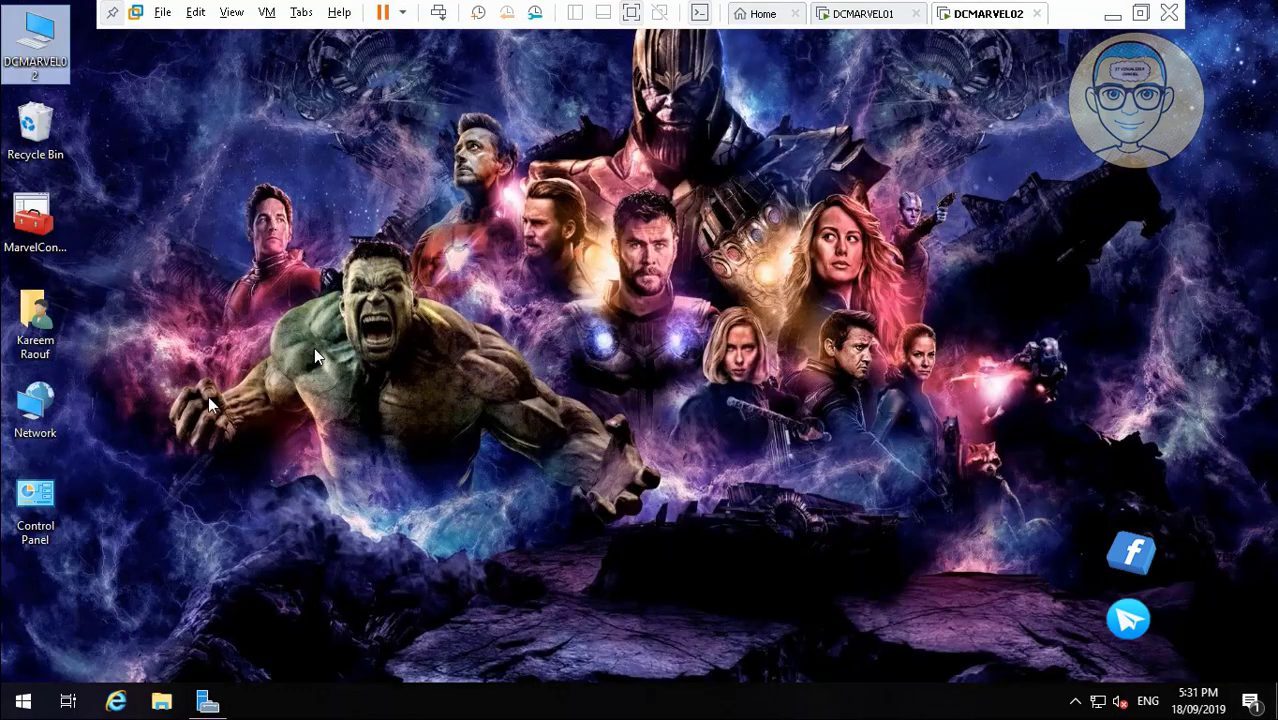
- Open the MarvelConsole from the desktop and open the network share \\DCMARVEL01\d$ through Run
left_click(30, 222)
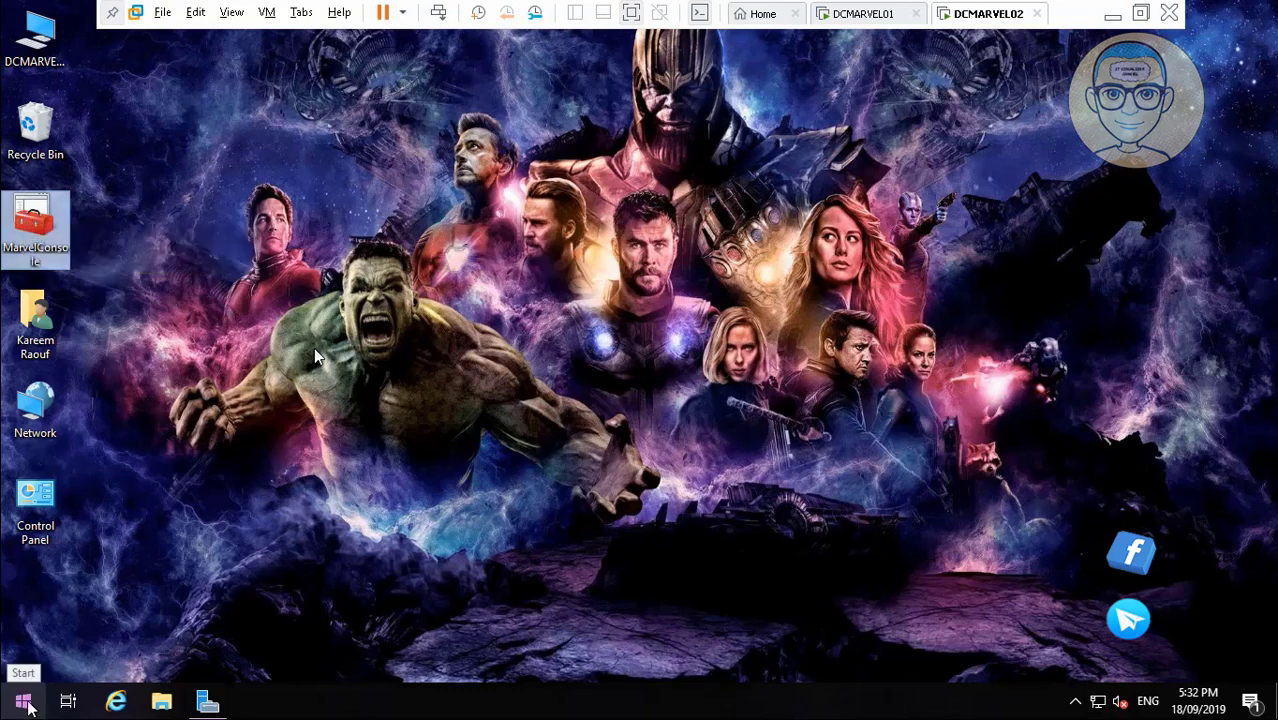
right_click(24, 703)
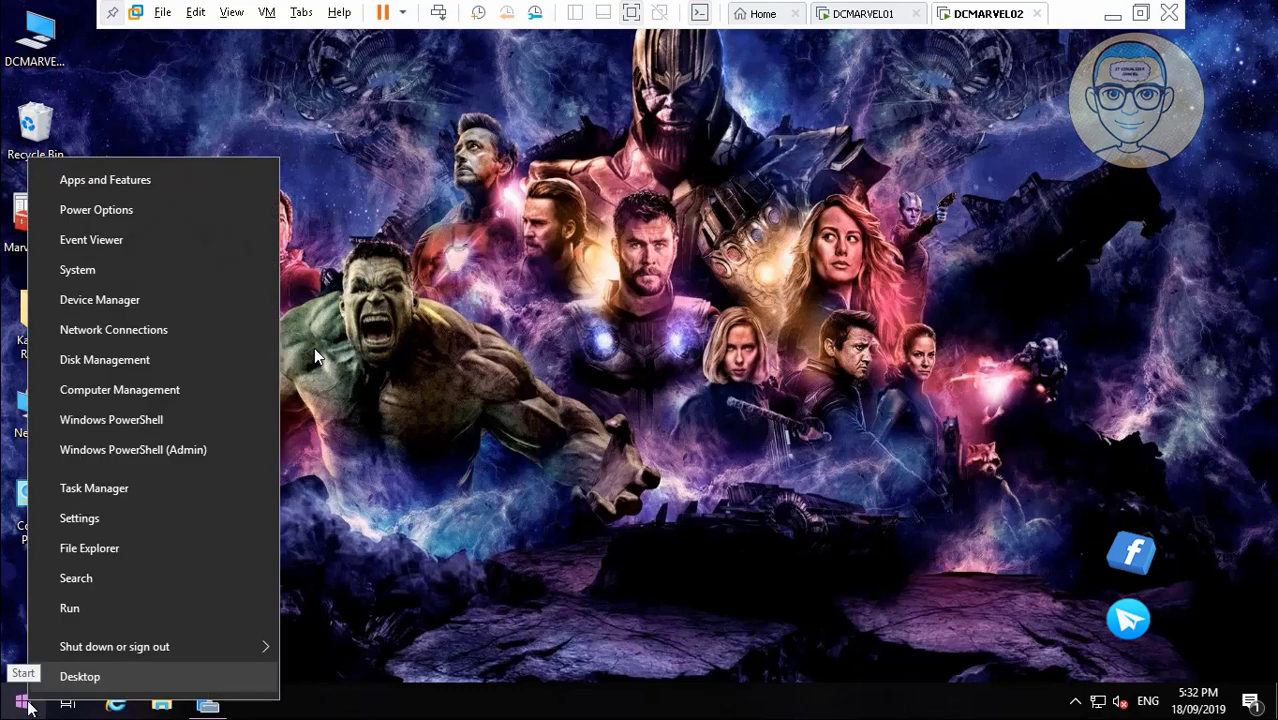
left_click(161, 614)
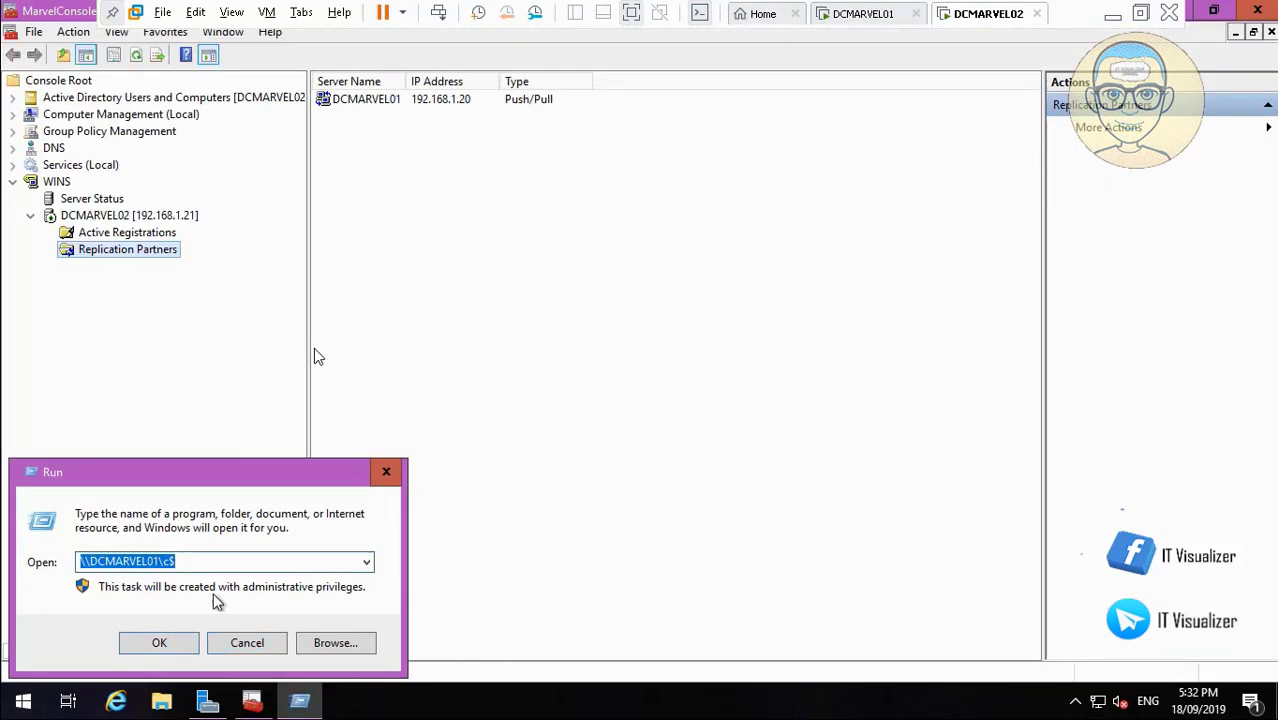
left_click(171, 560)
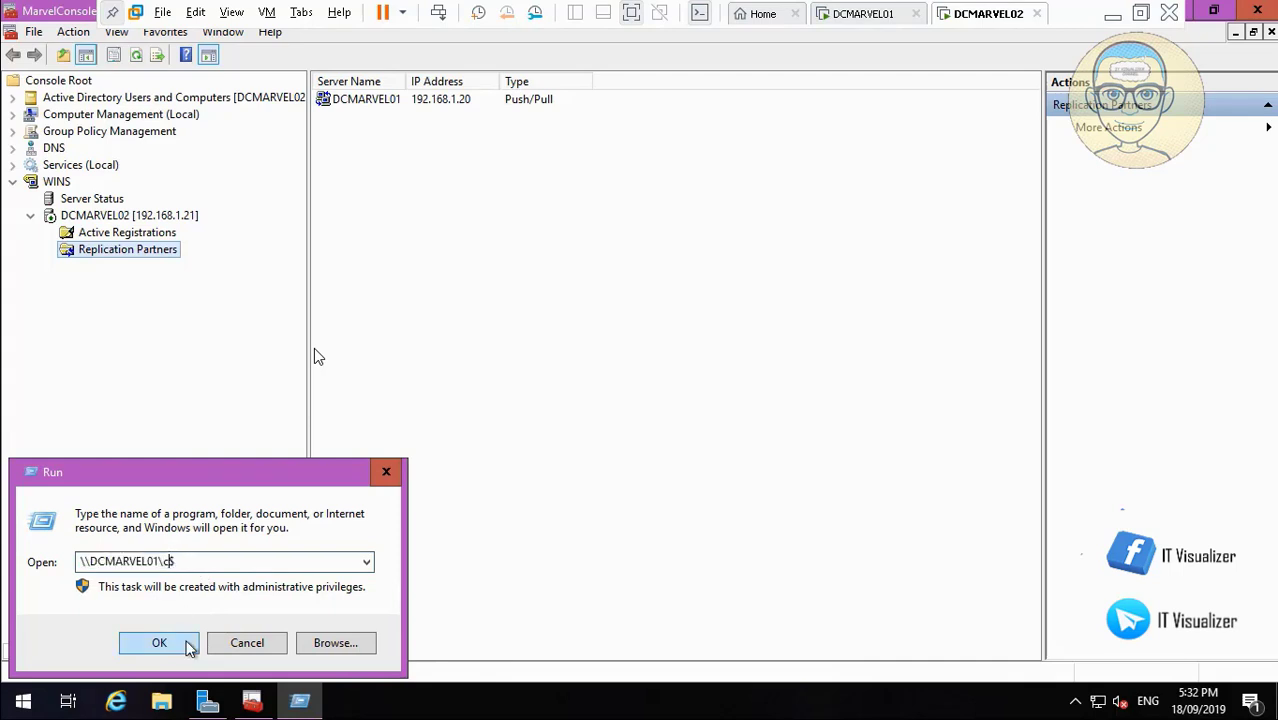
key("BackSpace")
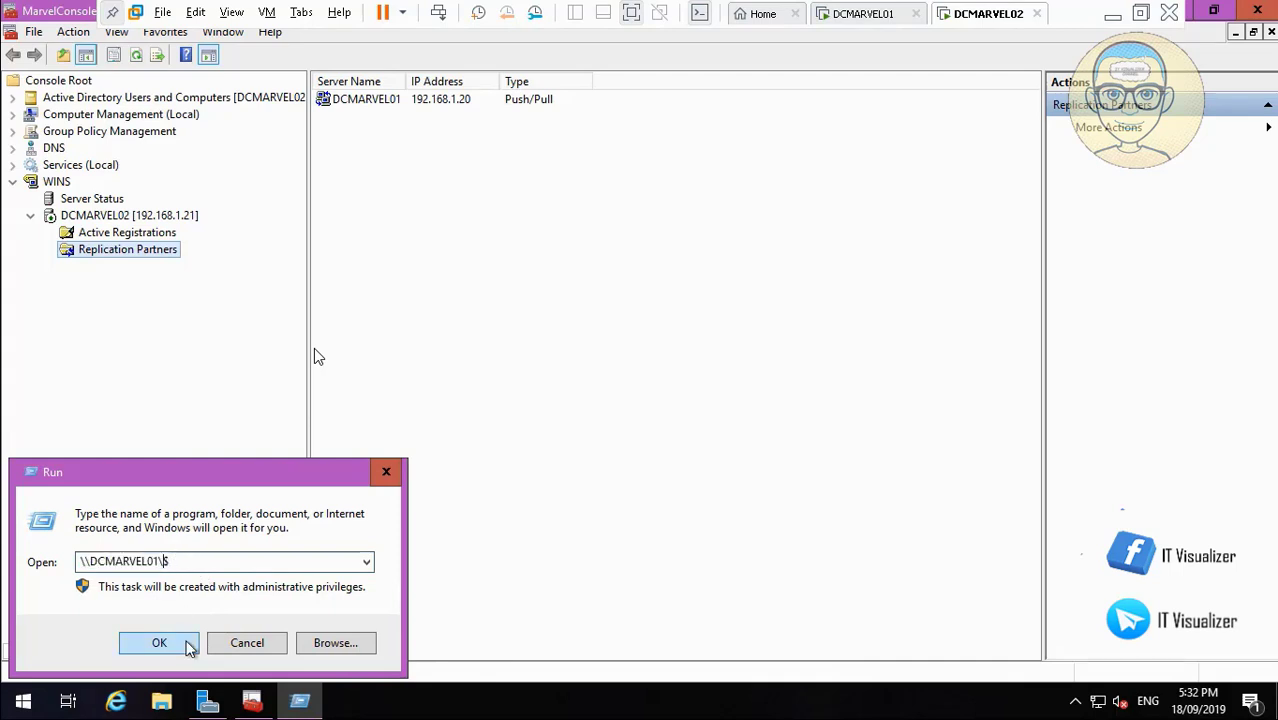
type("d")
left_click(159, 643)
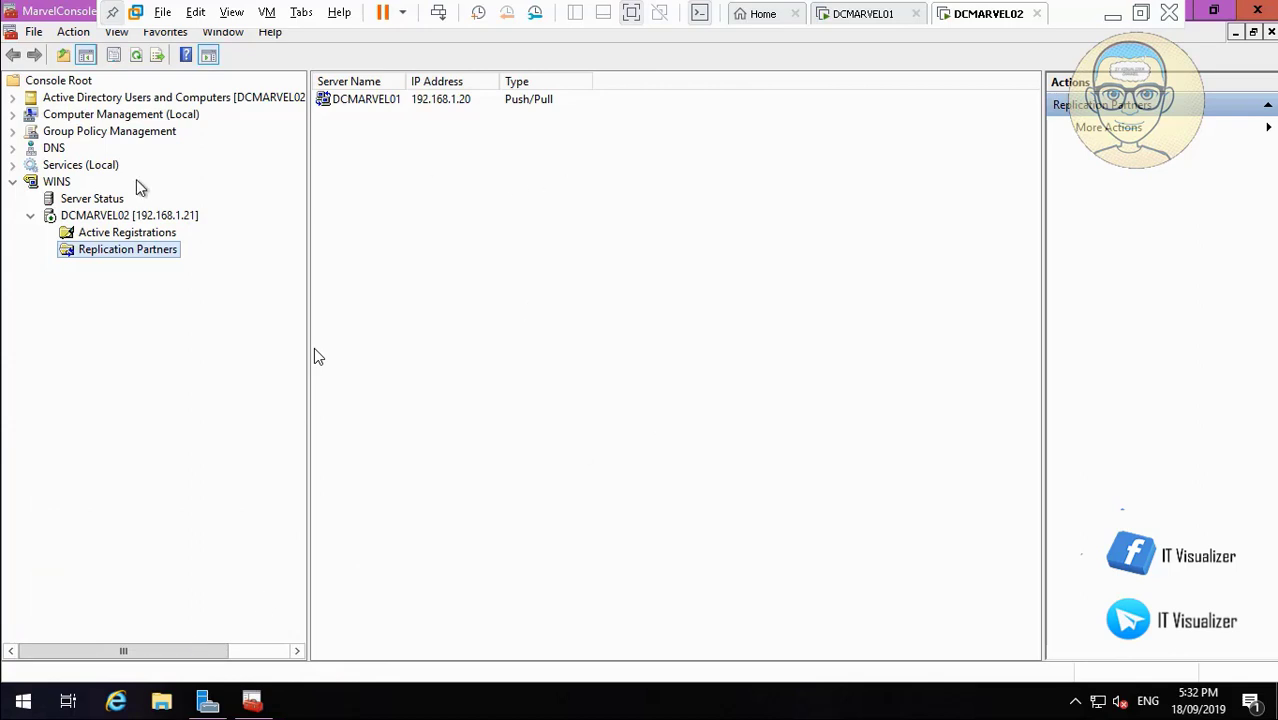
left_click(34, 32)
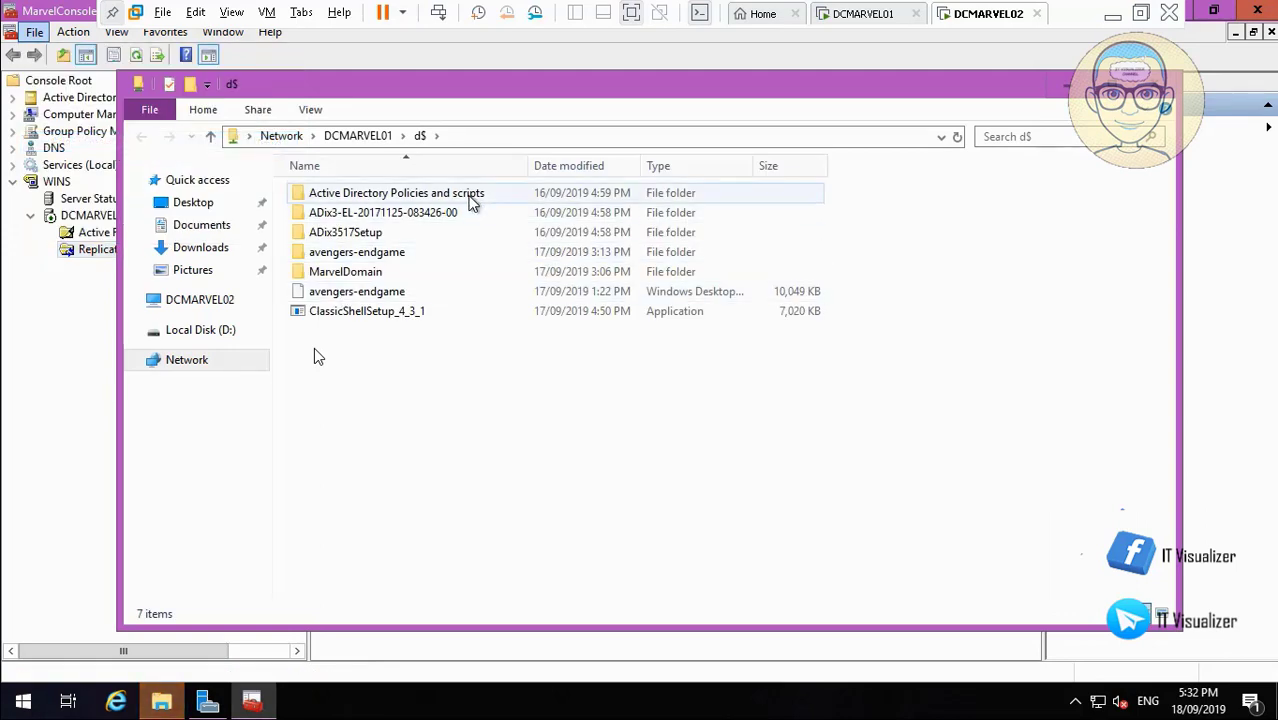
- Copy the Department Shares folder from Active Directory Policies and scripts on DCMARVEL01 to the local D: drive
double_click(472, 197)
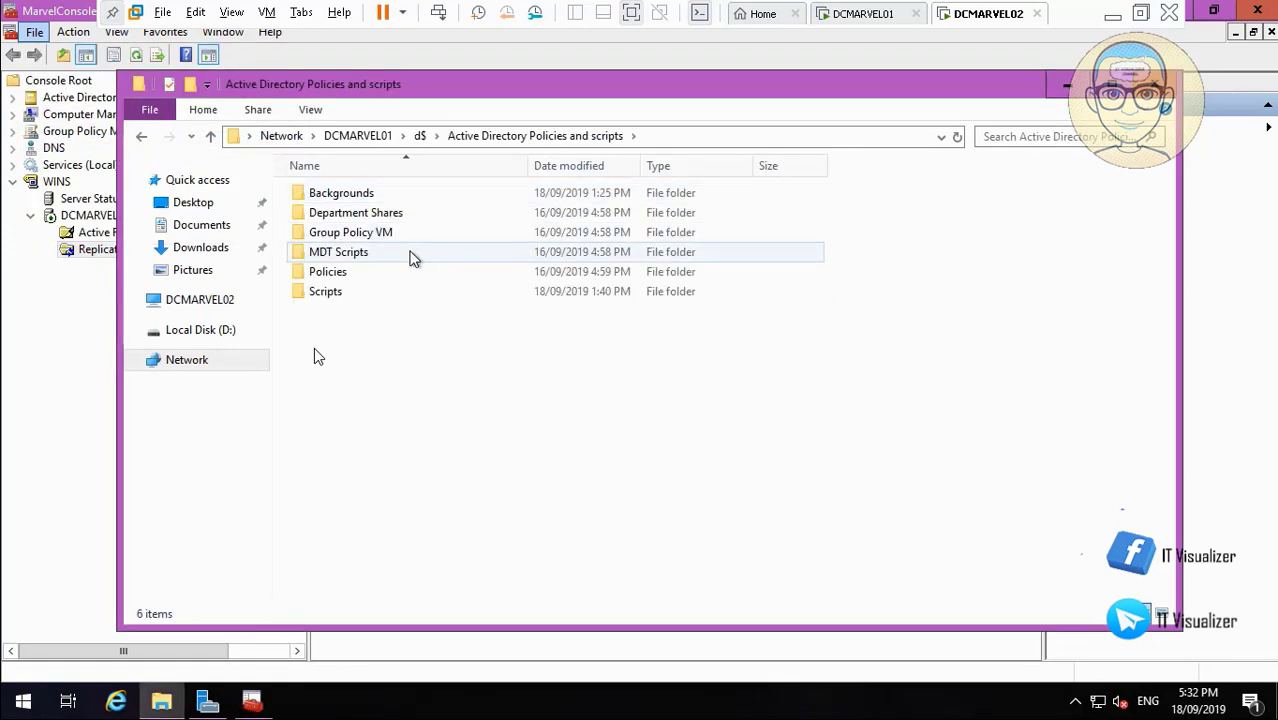
left_click(360, 216)
right_click(362, 222)
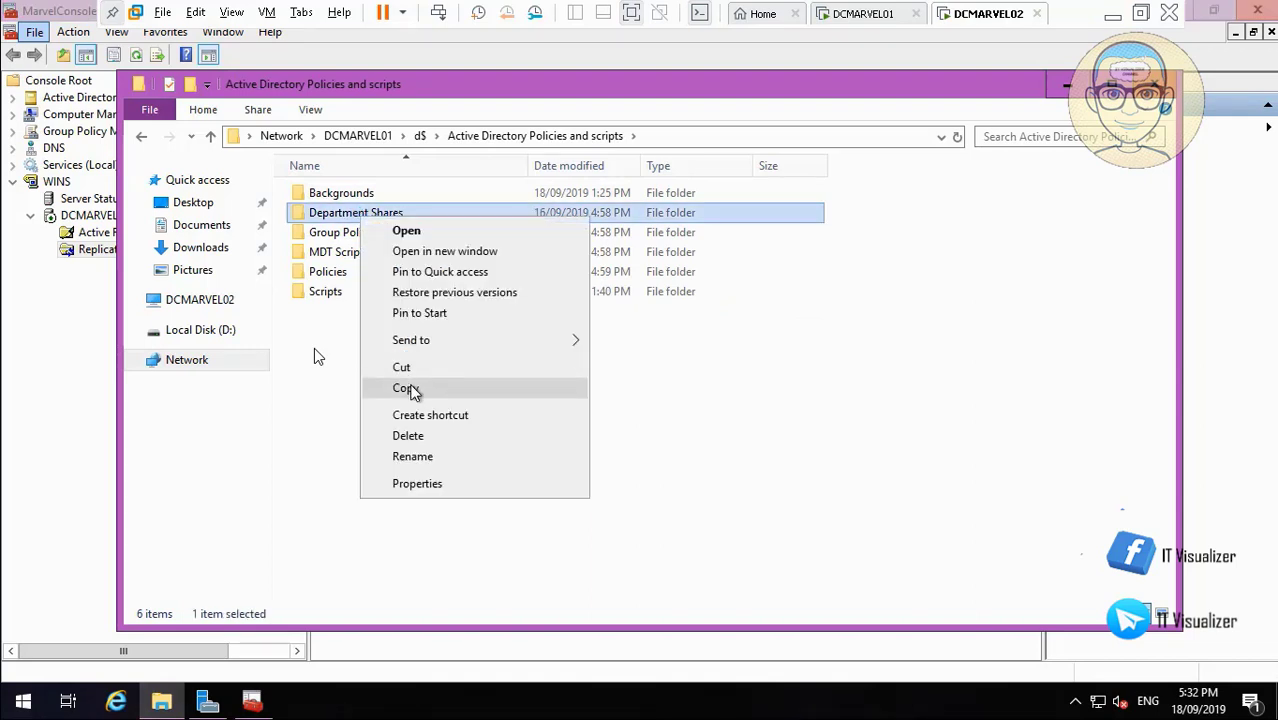
left_click(412, 388)
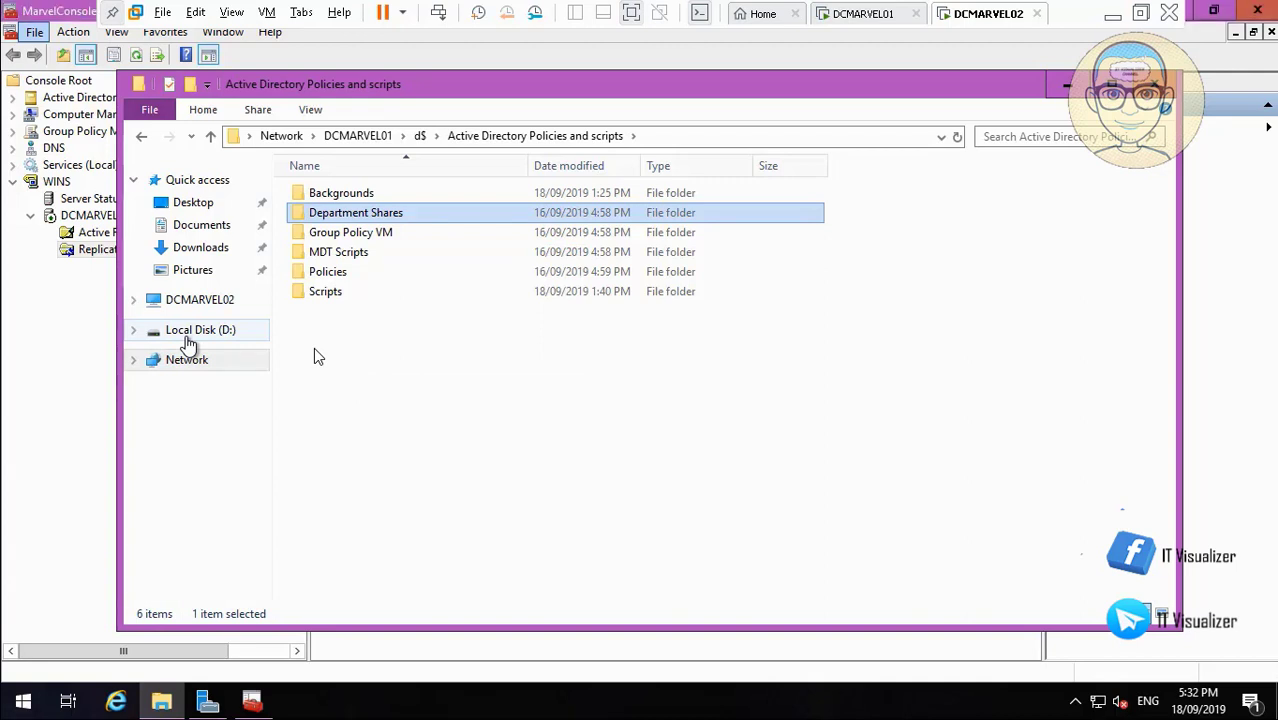
left_click(188, 340)
right_click(528, 310)
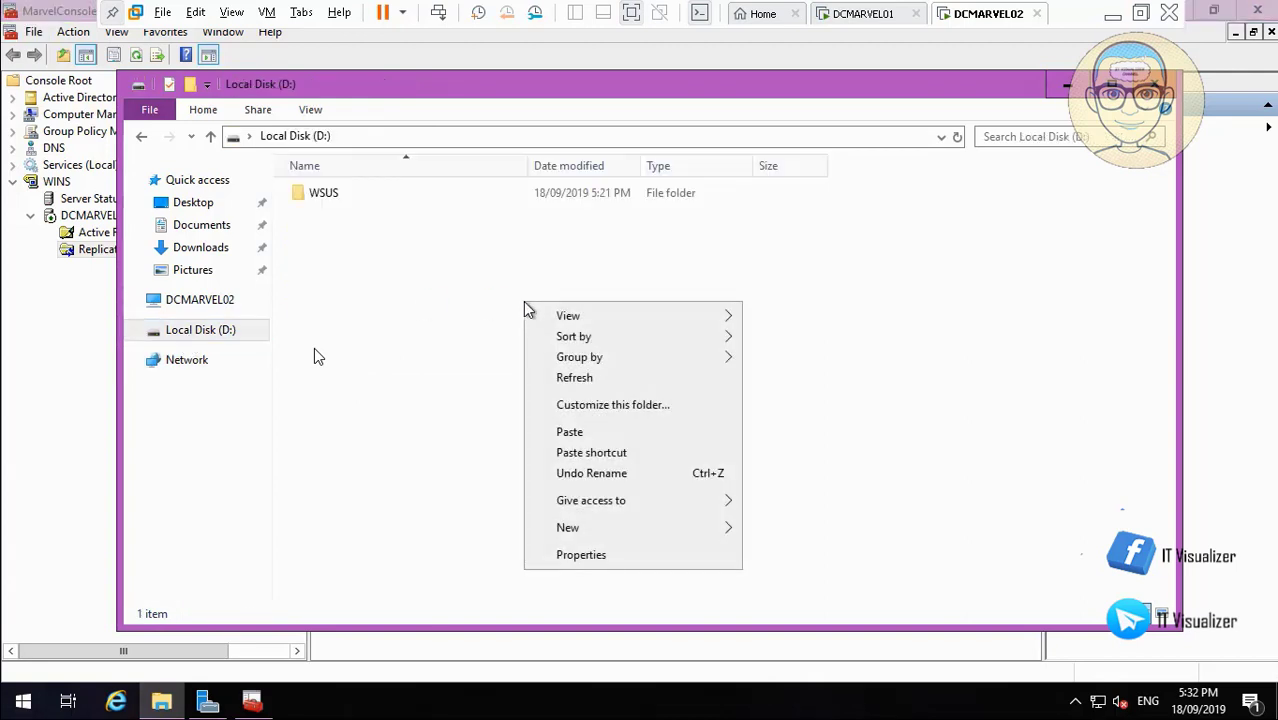
left_click(601, 433)
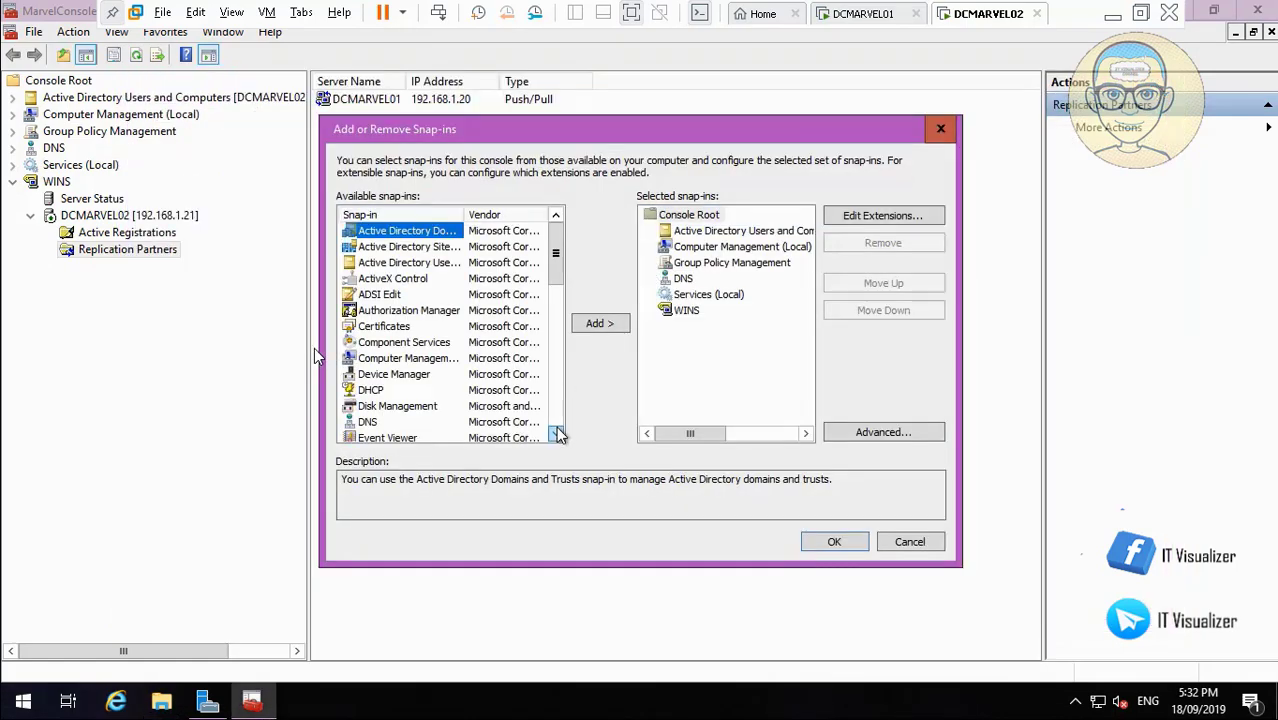
- Add the DHCP snap-in to the MarvelConsole's selected snap-ins
scroll(557, 437, "down", 2)
left_click(370, 326)
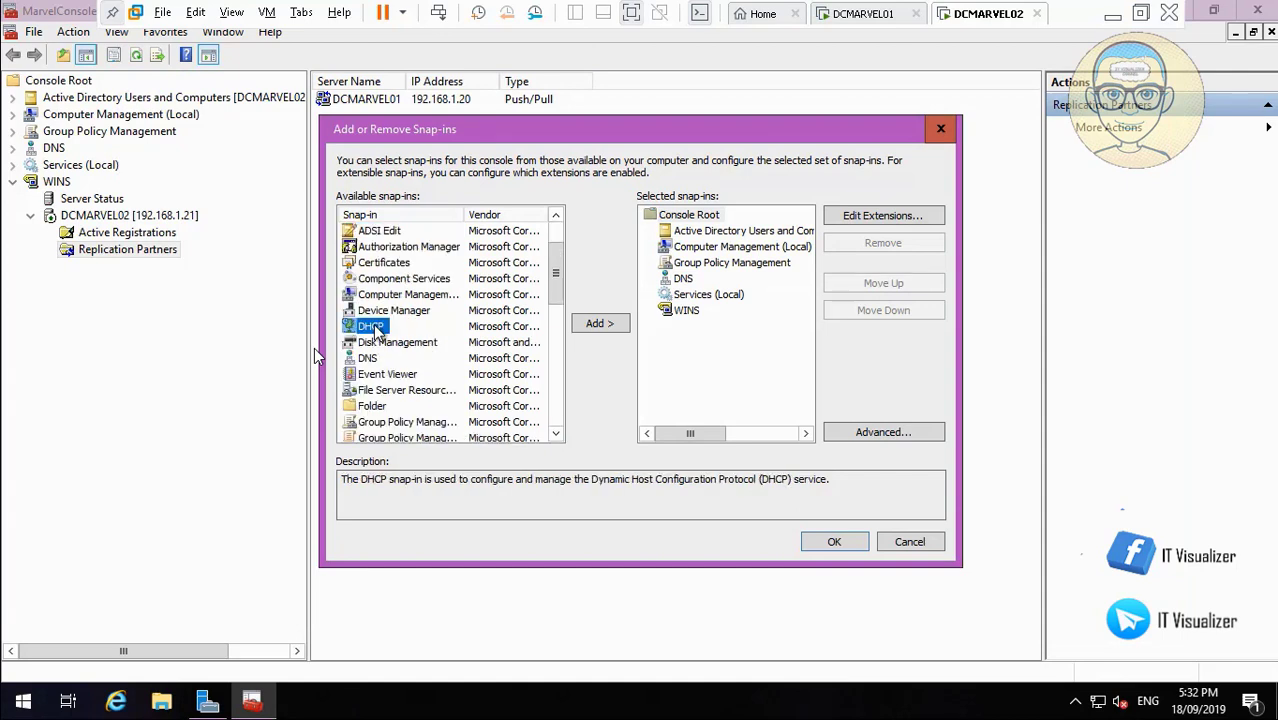
left_click(599, 323)
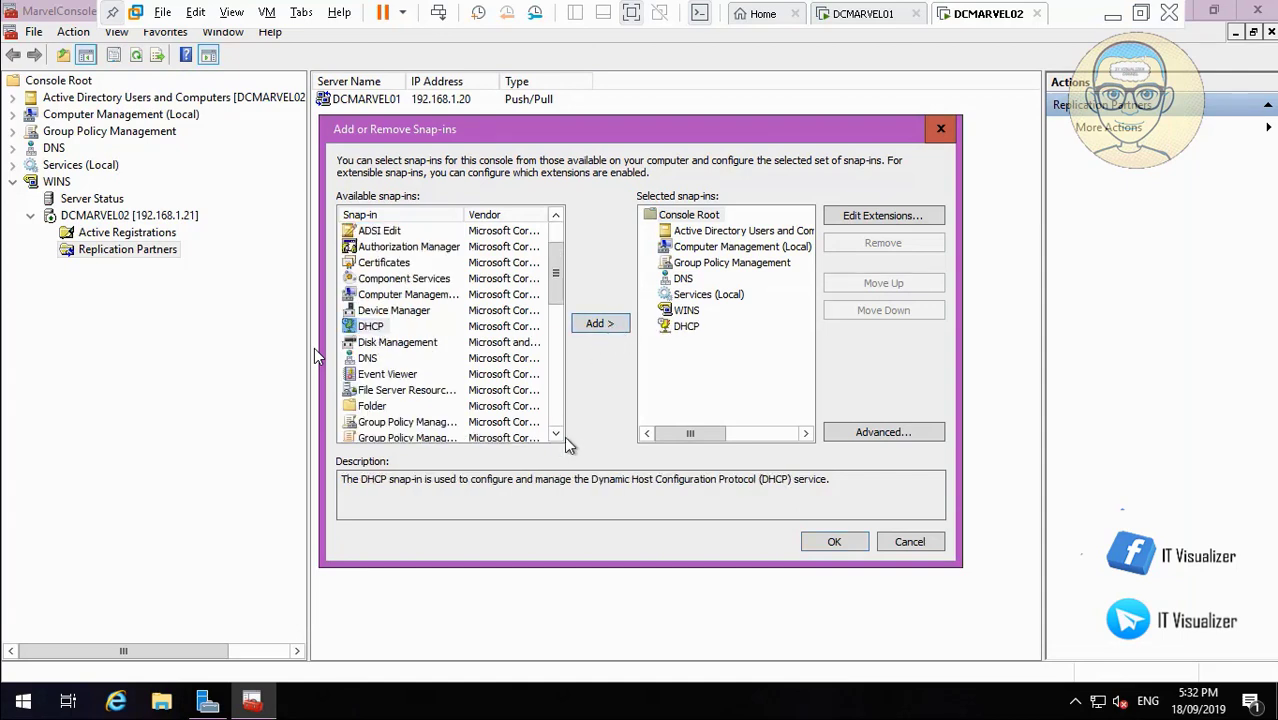
- Add the Update Services snap-in to the MarvelConsole's selected snap-ins
scroll(562, 441, "down", 4)
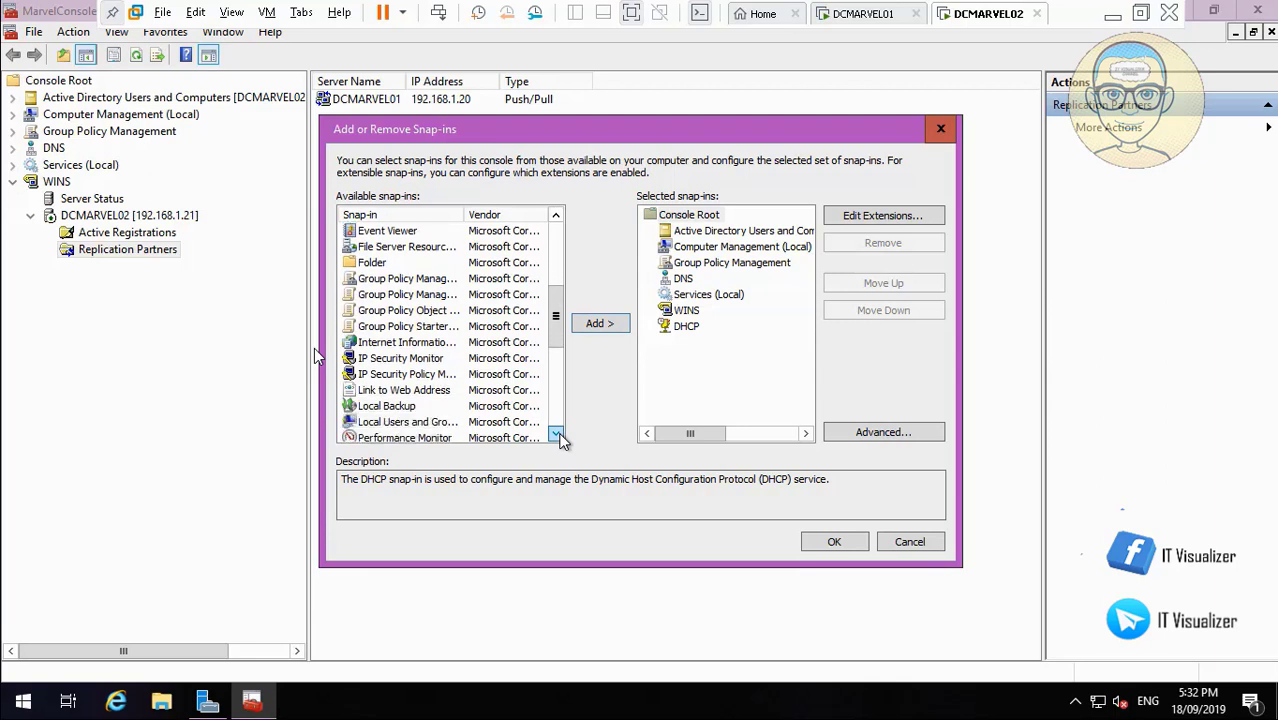
scroll(562, 441, "down", 4)
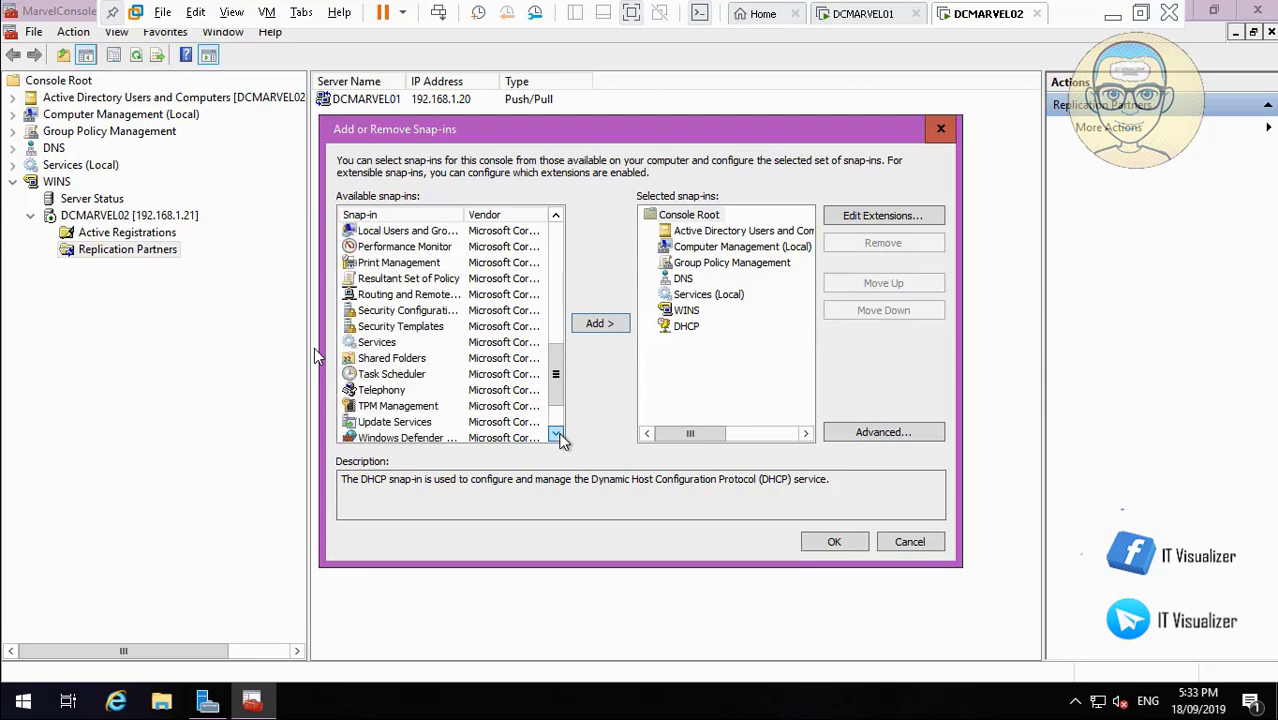
scroll(562, 441, "down", 1)
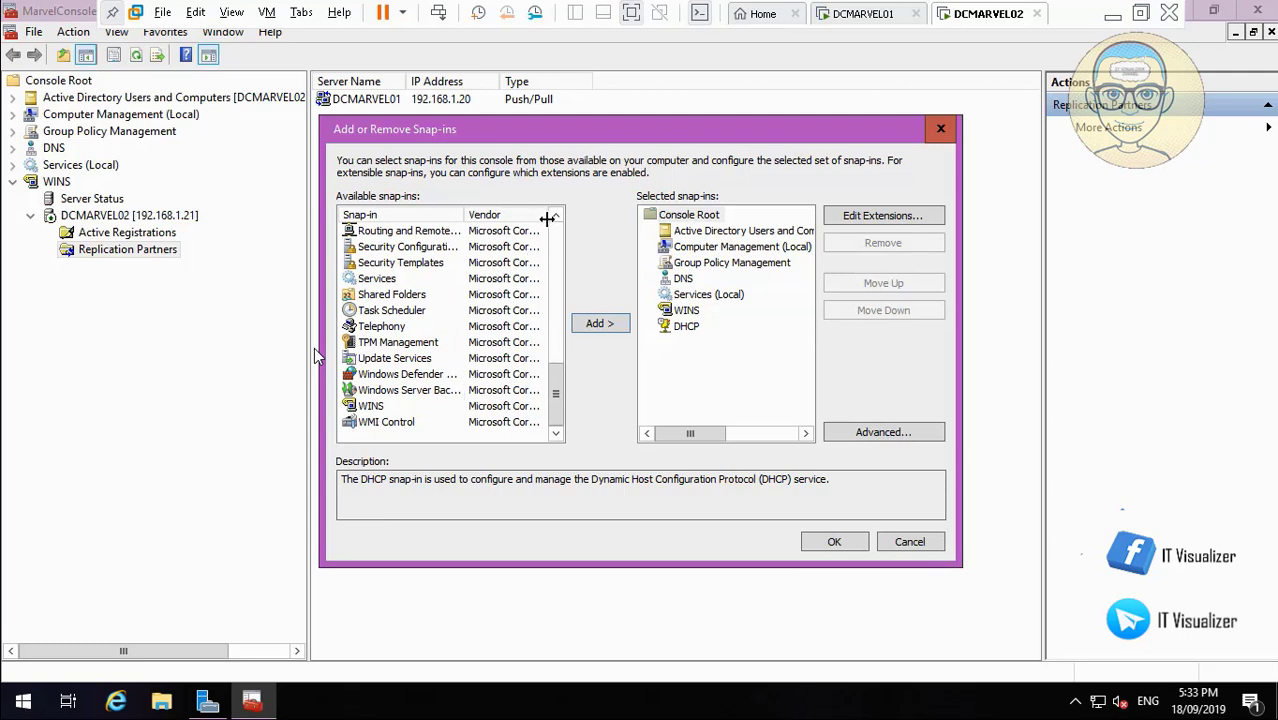
left_click(390, 359)
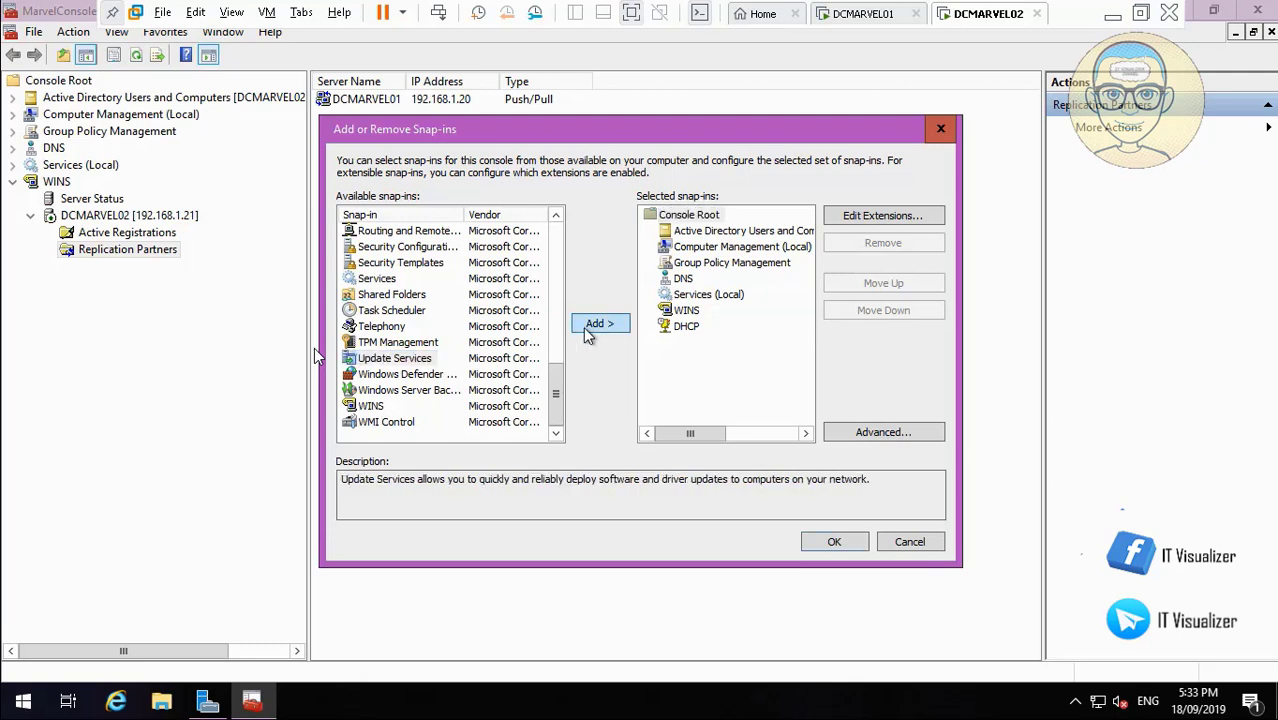
left_click(591, 328)
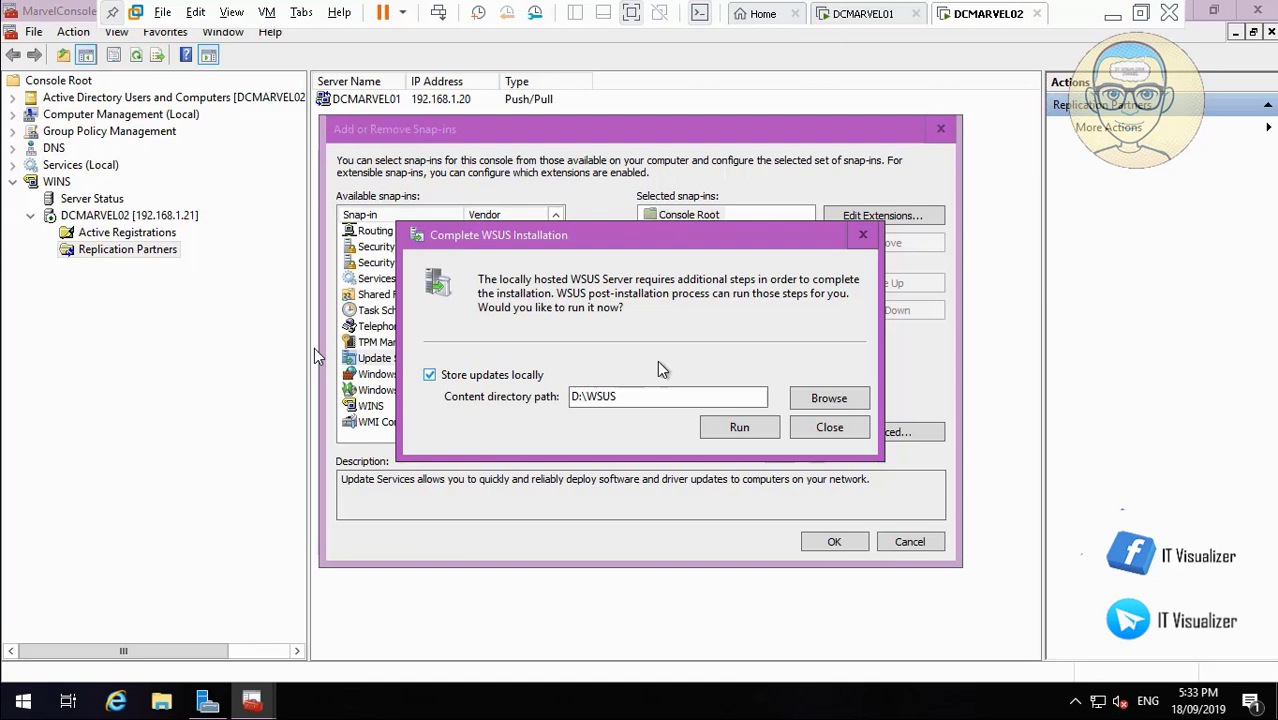
- Decline skipping the WSUS post-installation and run it with updates stored locally in D:\WSUS
left_click(829, 428)
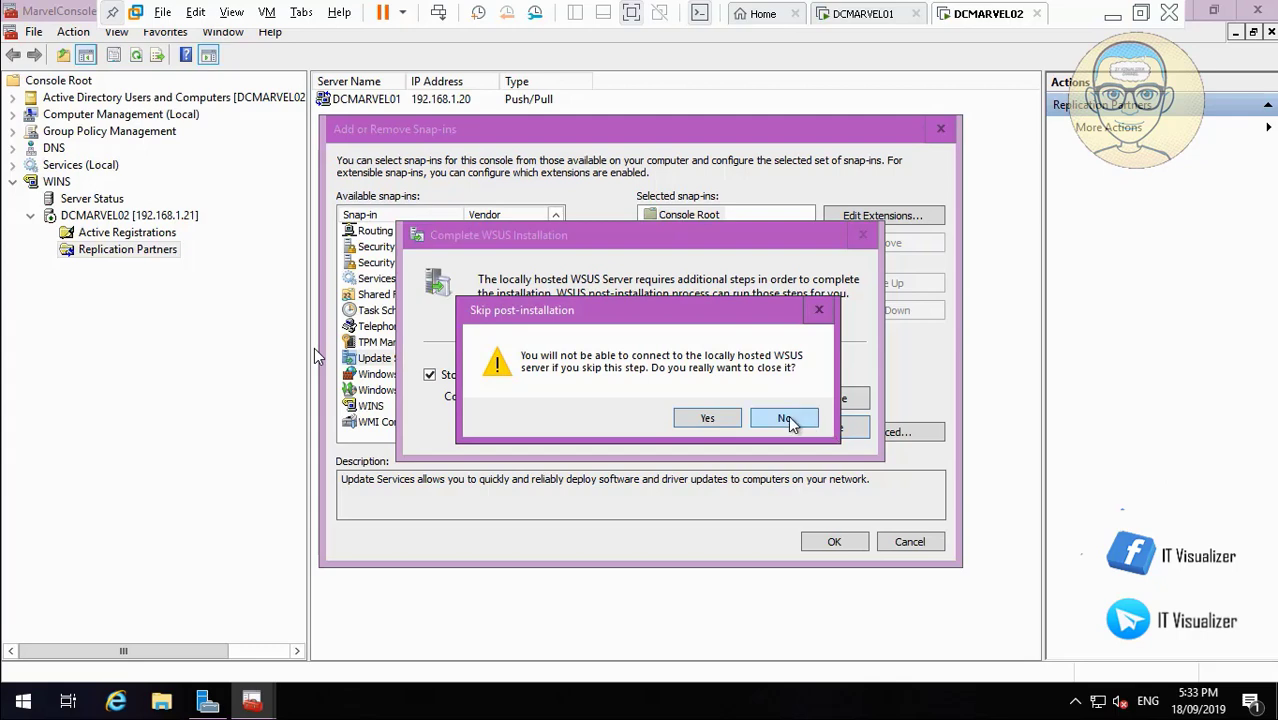
left_click(781, 419)
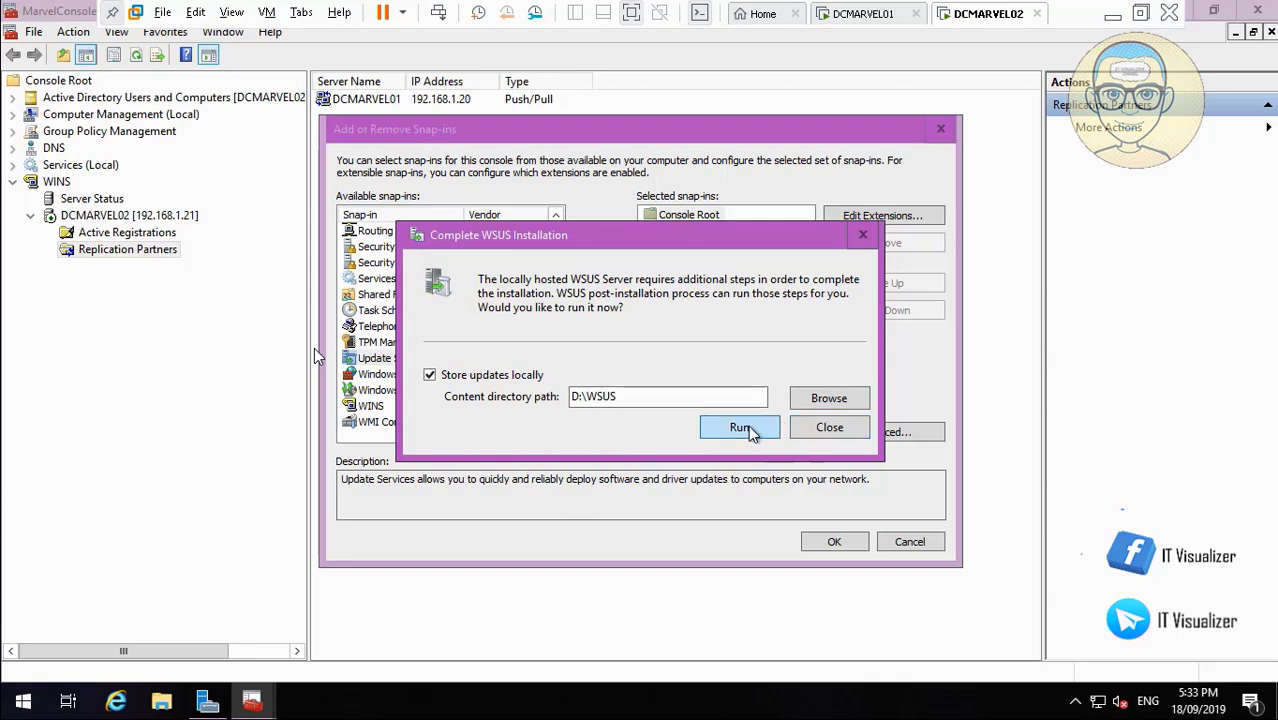
left_click(740, 427)
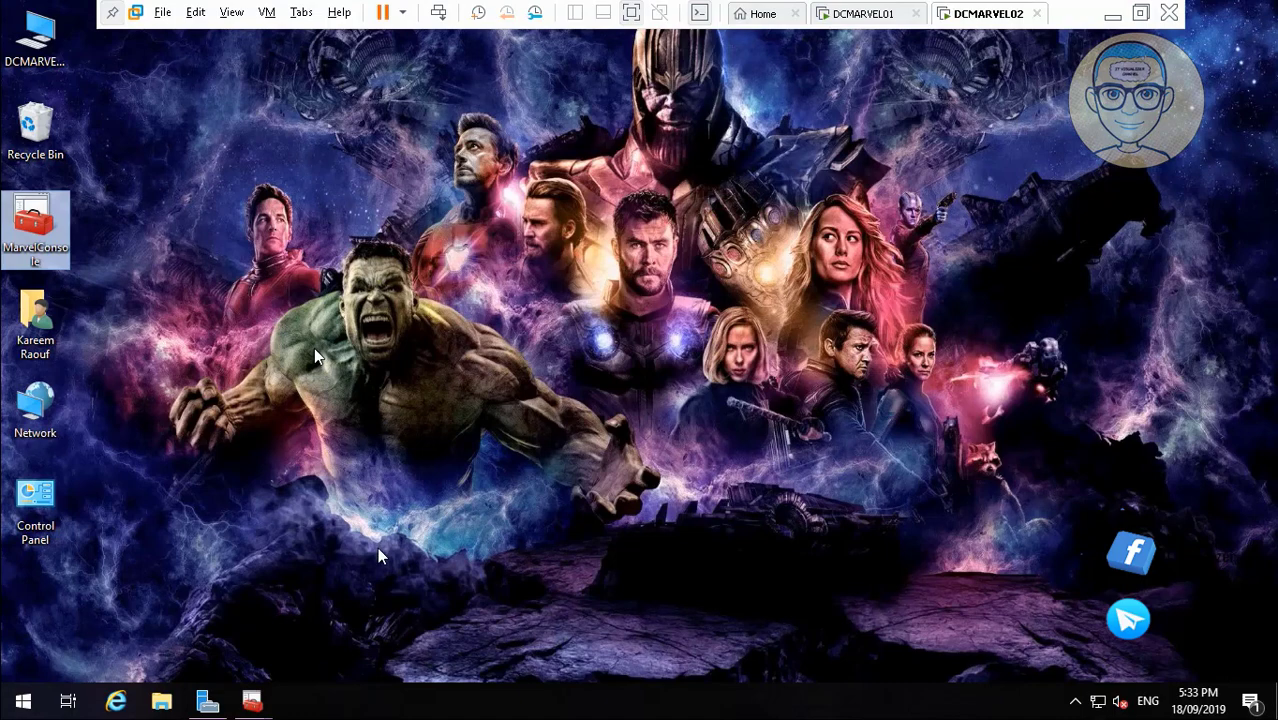
- Check the progress of the Complete WSUS Installation window from the server's desktop
left_click(262, 701)
mouse_move(262, 701)
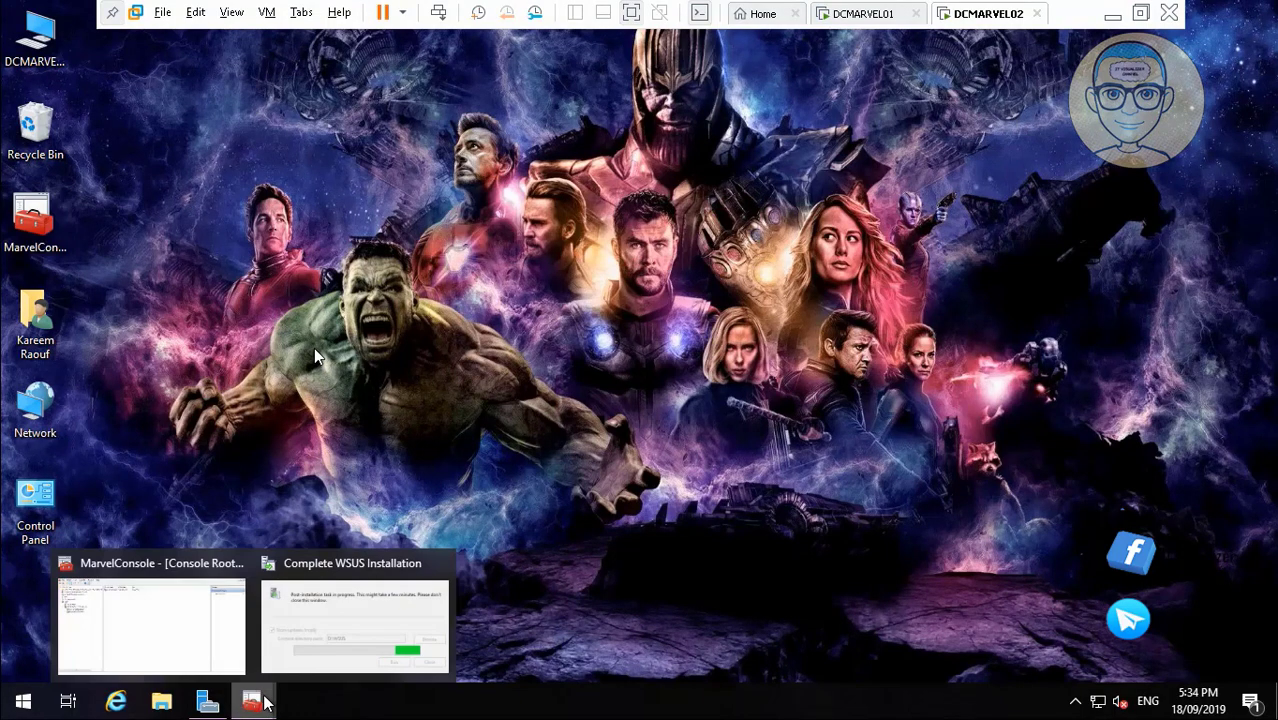
mouse_move(47, 700)
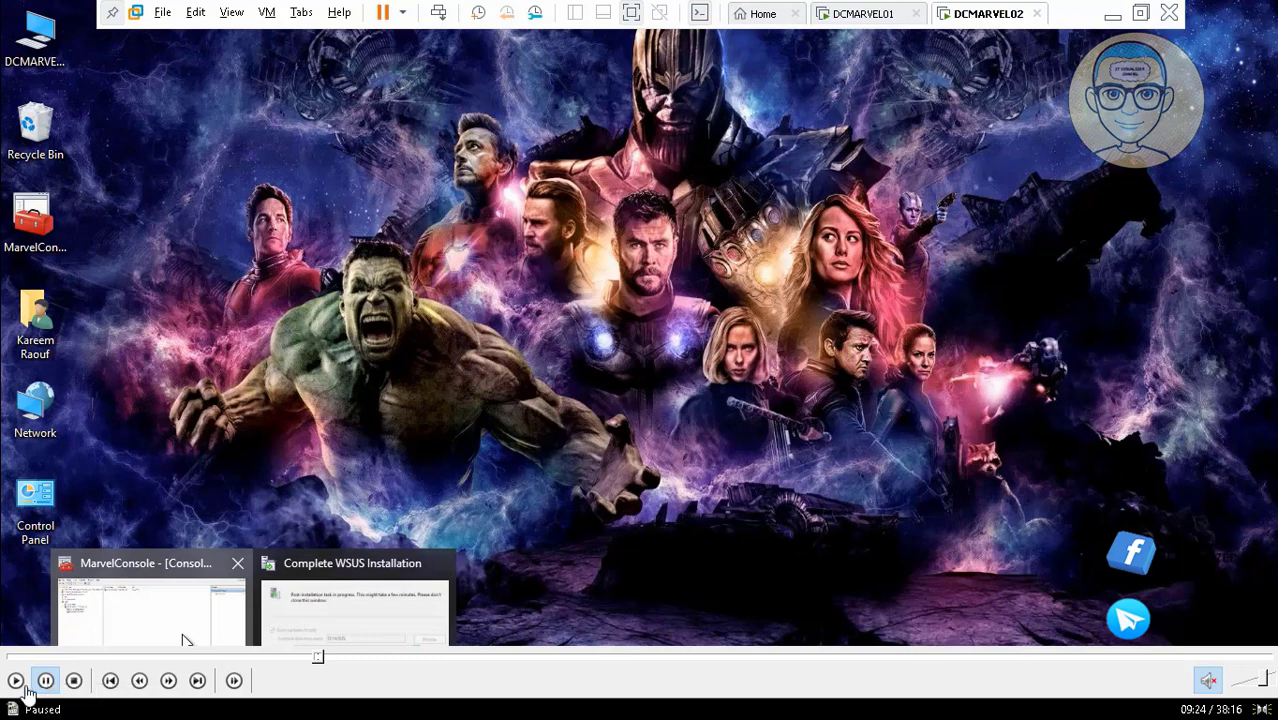
- Bring the MarvelConsole window to the front and check the WSUS post-installation progress
left_click(16, 681)
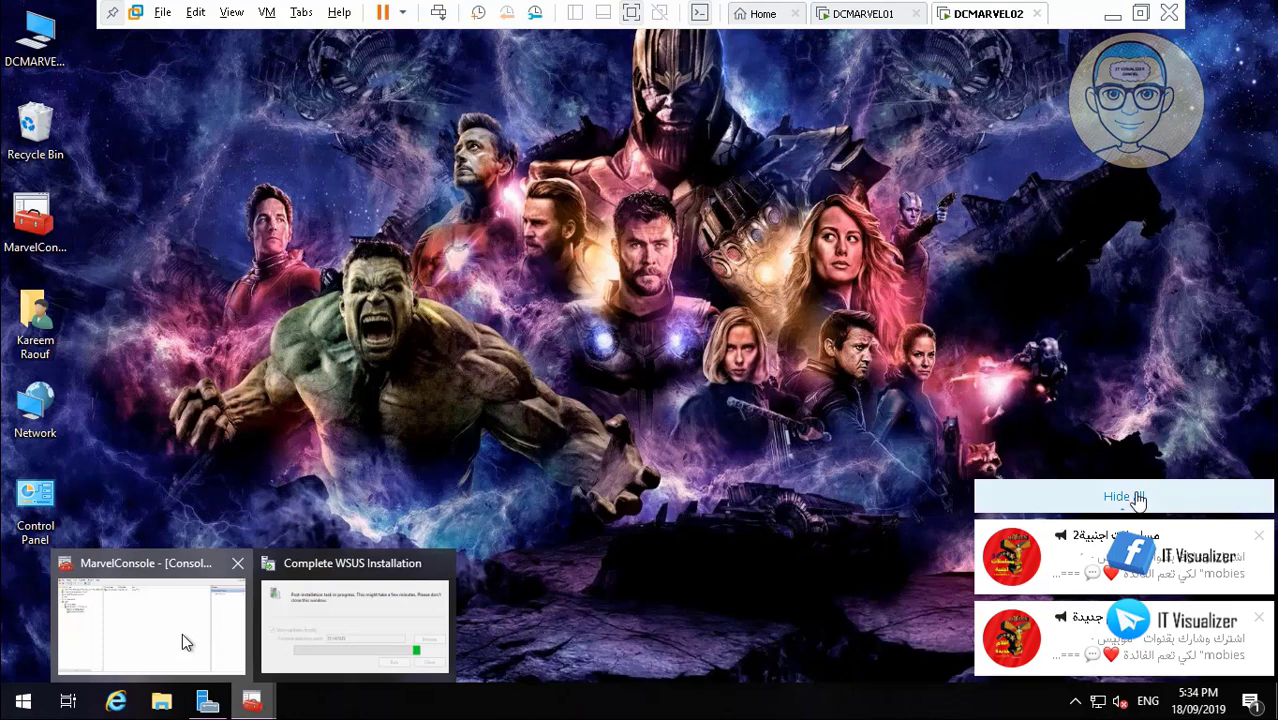
left_click(1136, 497)
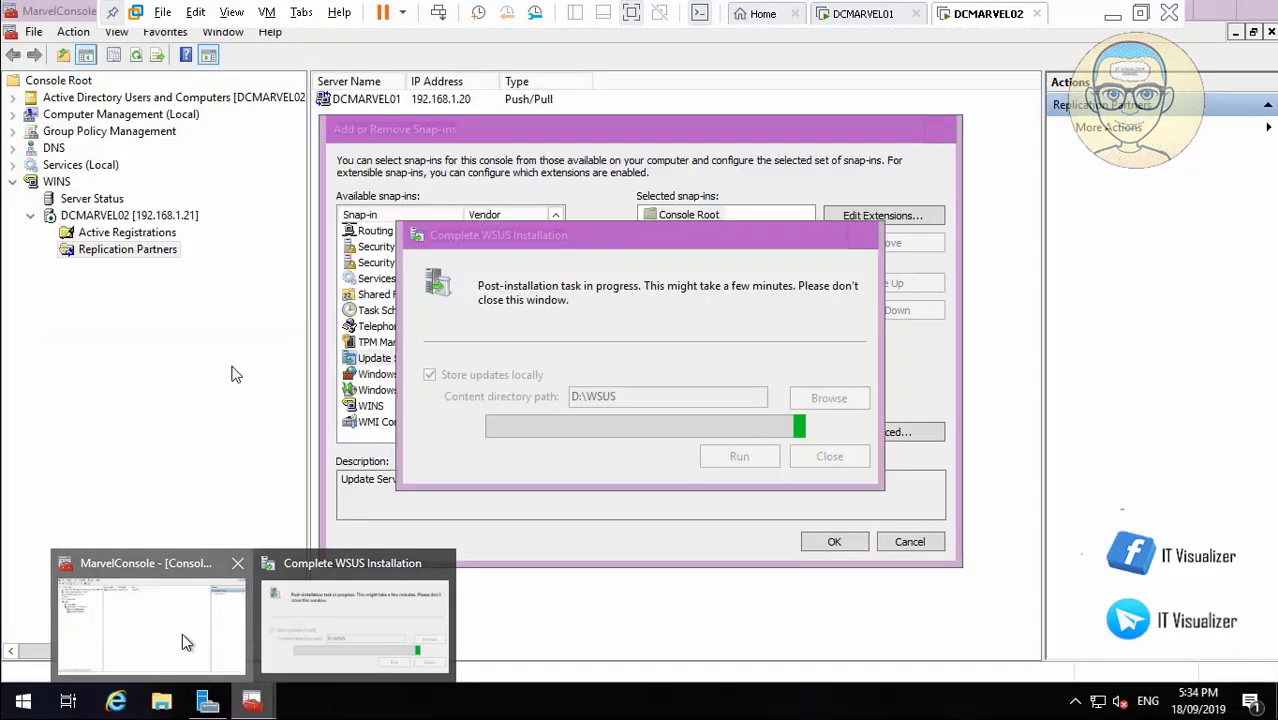
left_click(183, 642)
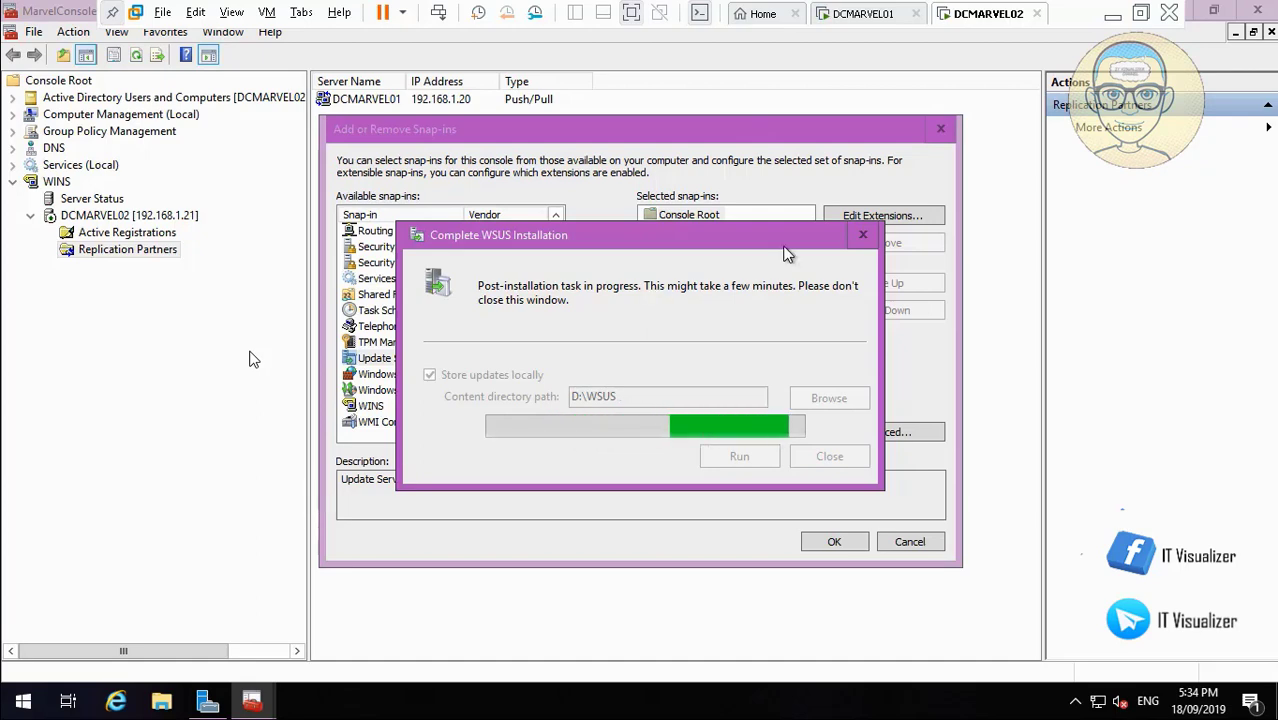
left_click(1114, 16)
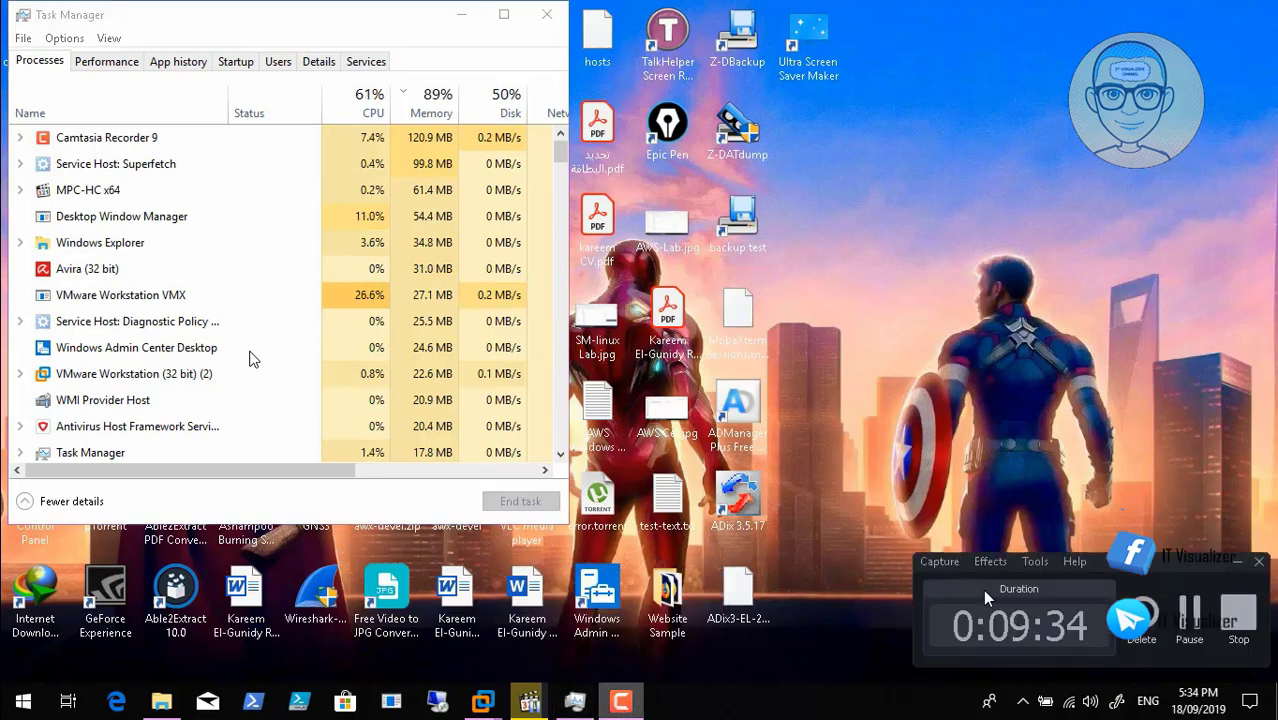
left_click(1190, 620)
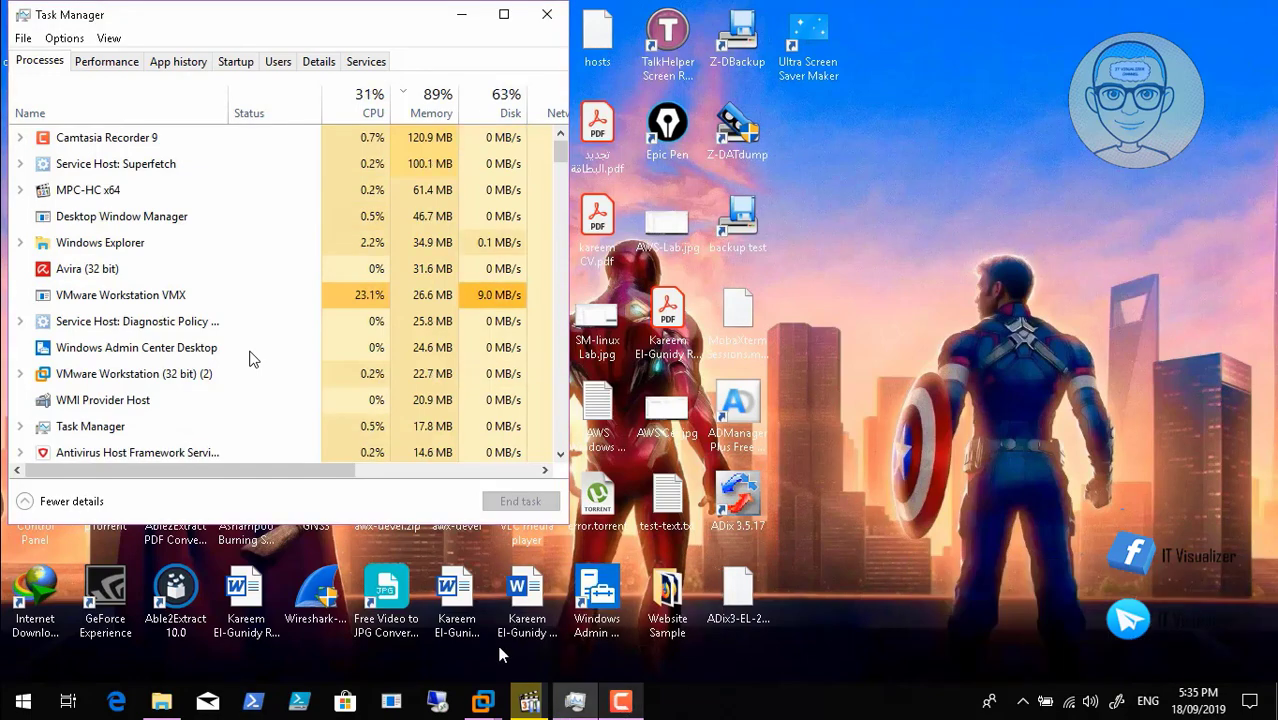
mouse_move(483, 700)
left_click(628, 578)
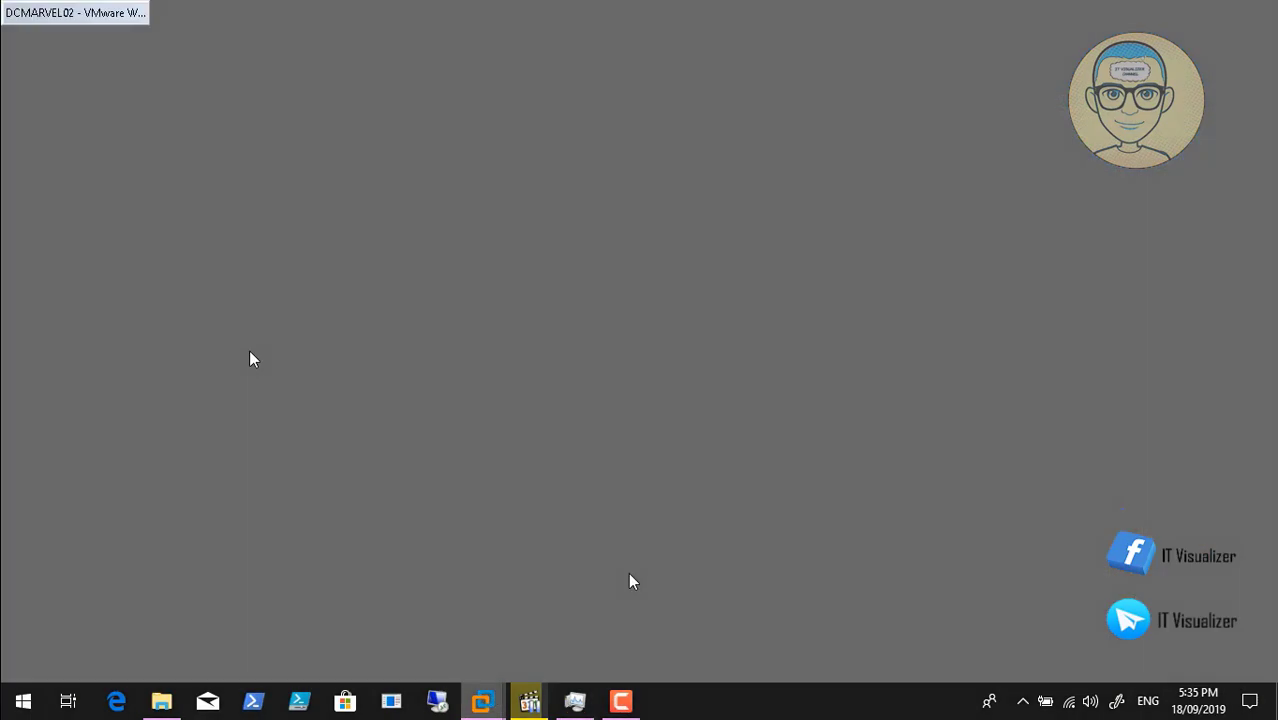
- Start a new scope under IPv4 of the dcmarvel02.marvel.local DHCP server and proceed to the scope name
left_click(13, 266)
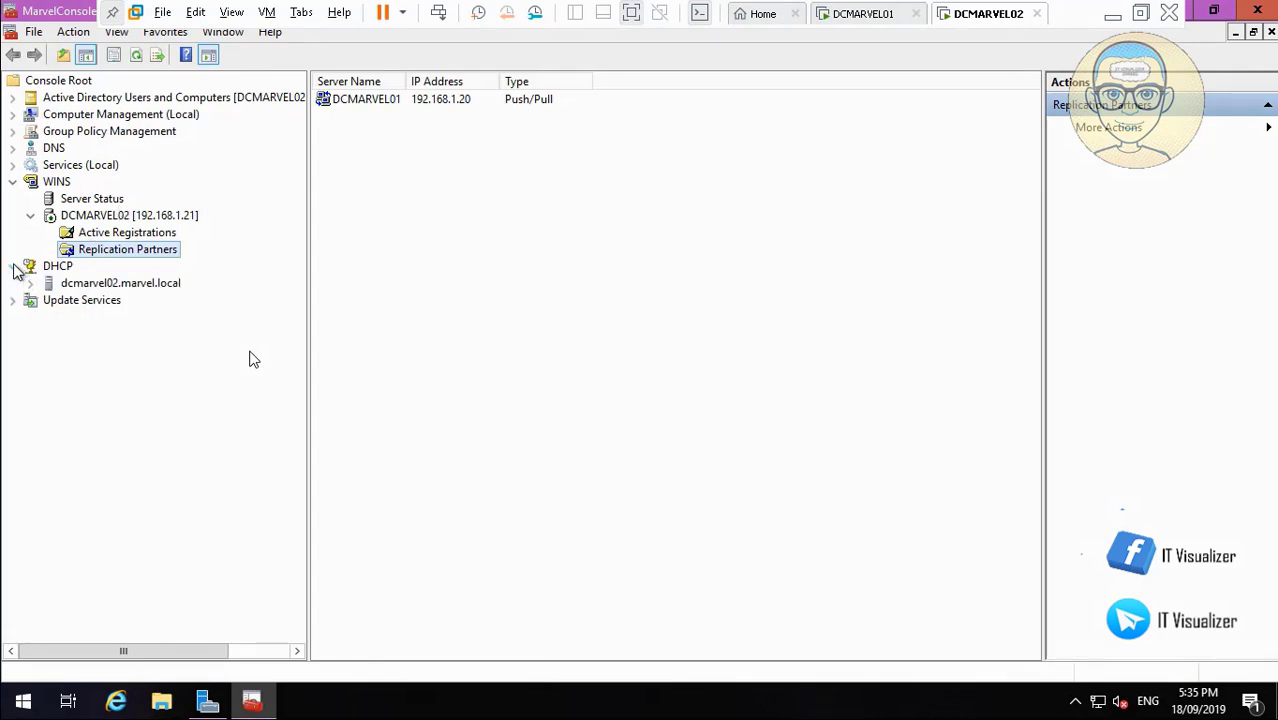
left_click(31, 284)
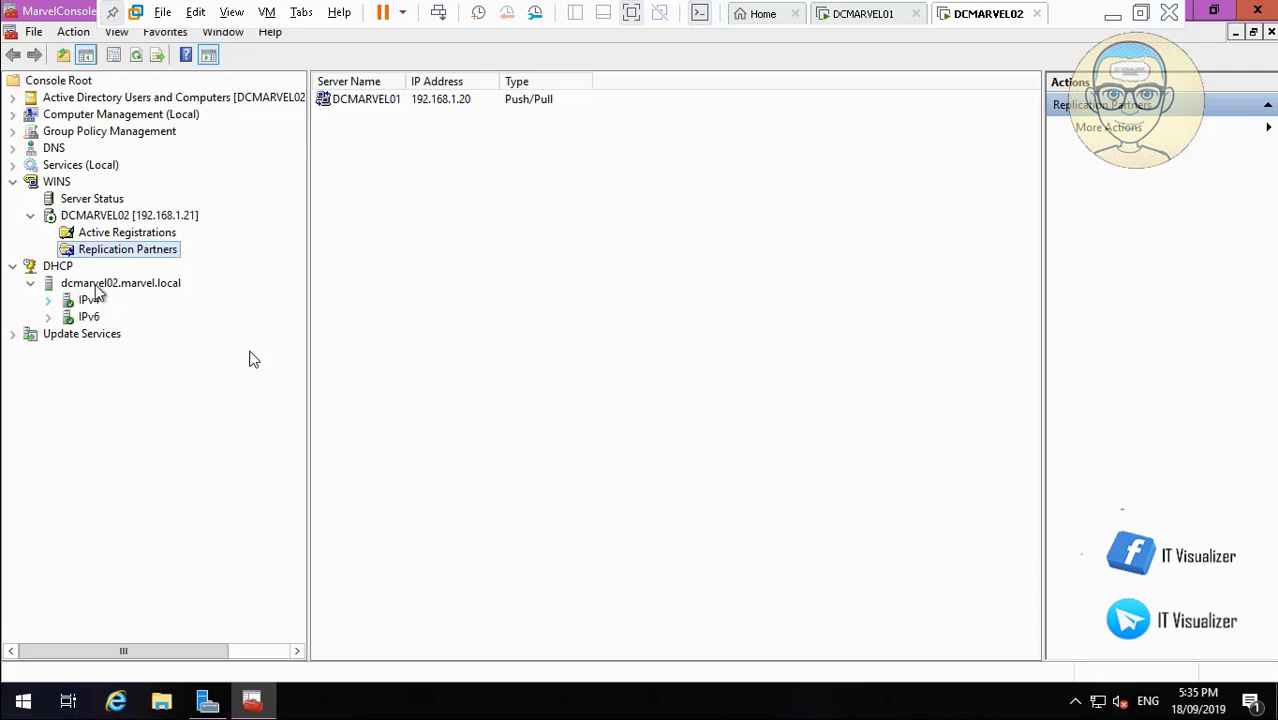
right_click(98, 287)
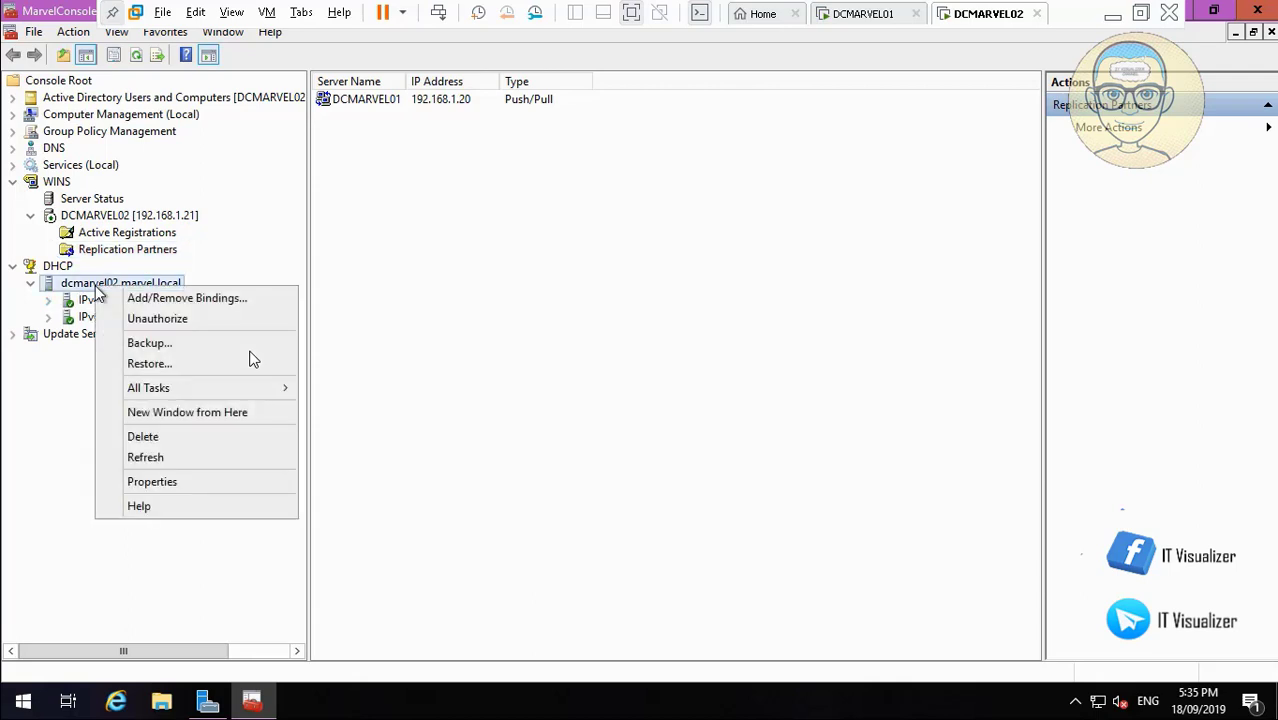
double_click(72, 305)
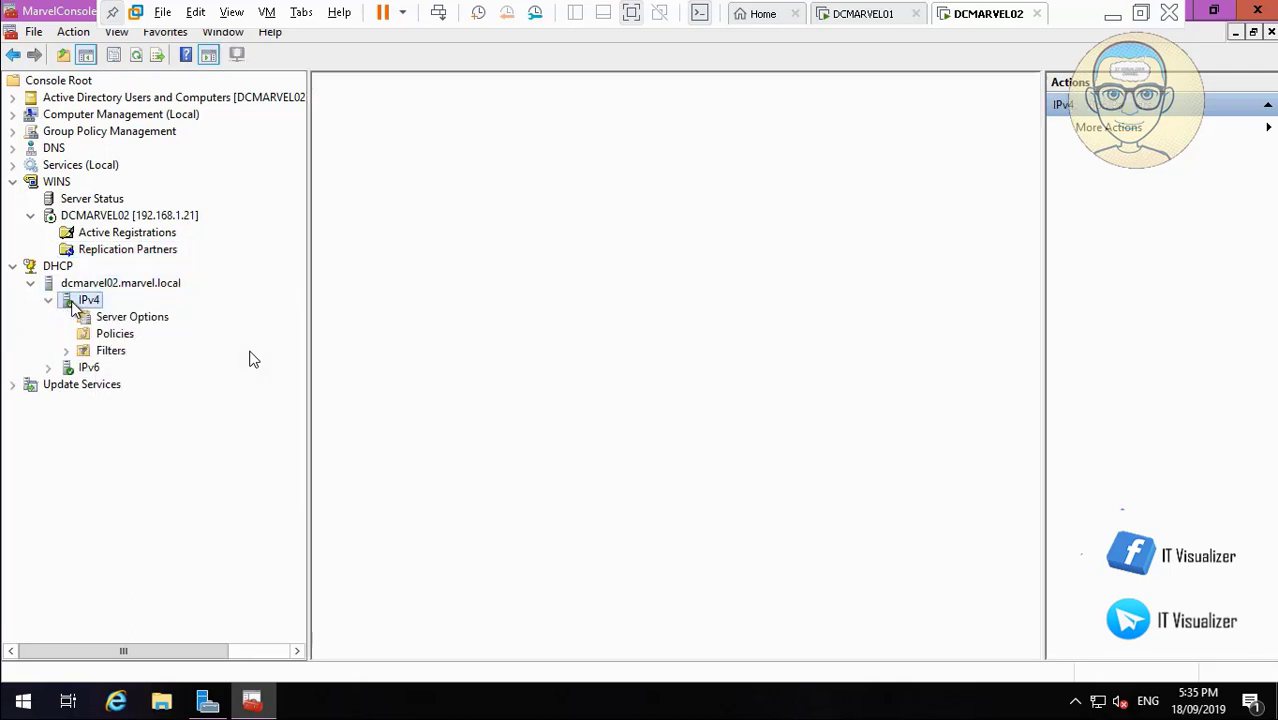
right_click(72, 305)
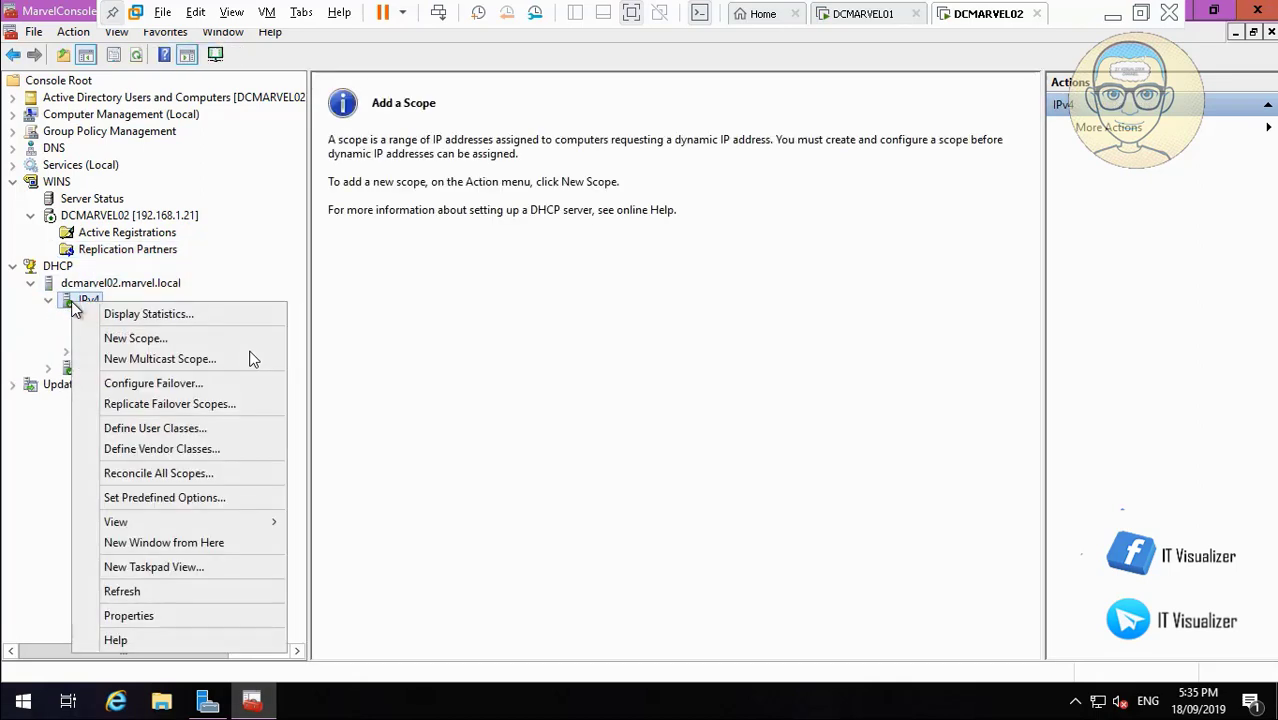
left_click(136, 339)
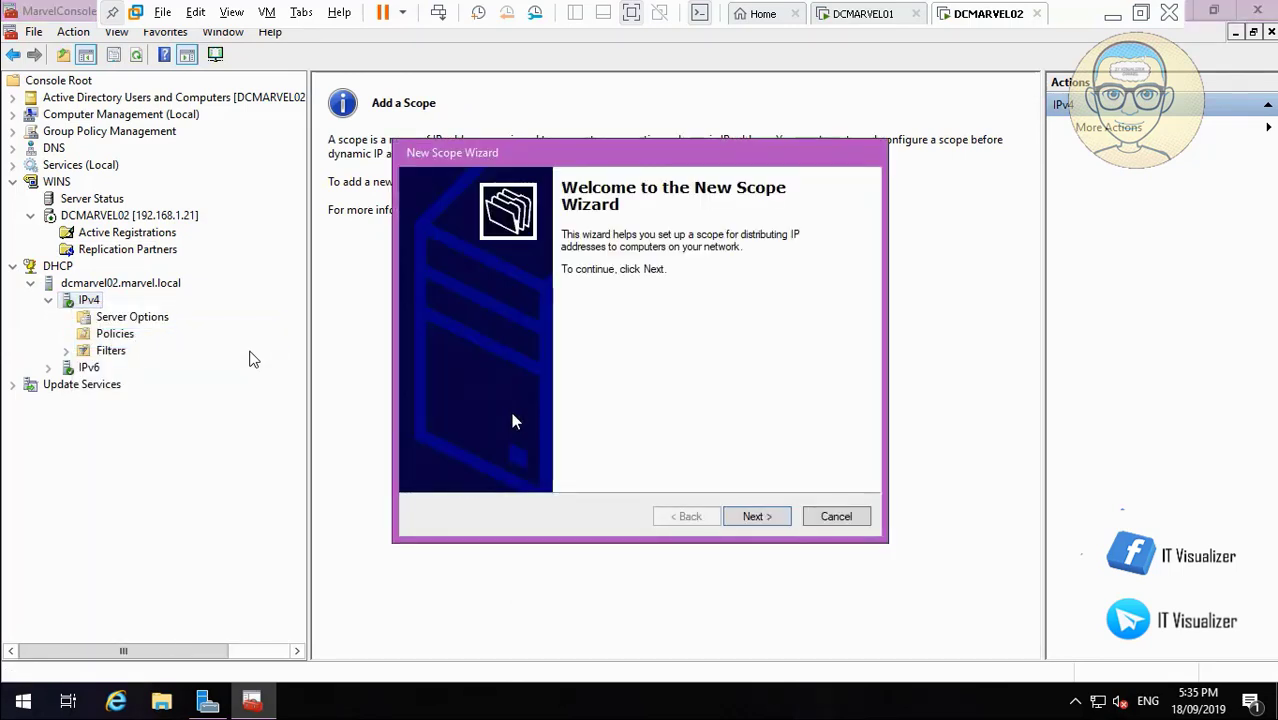
left_click(757, 517)
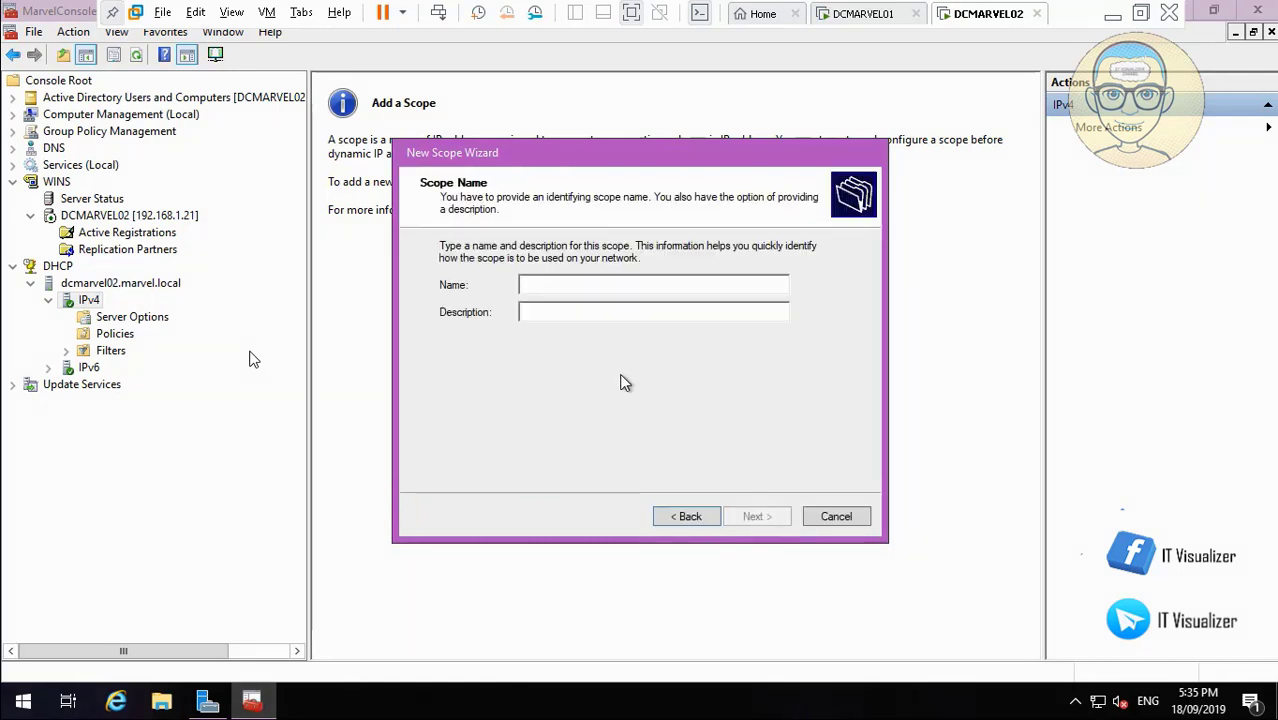
- Name the scope Marvel RT Scope and use the same text as its description
type("Wor")
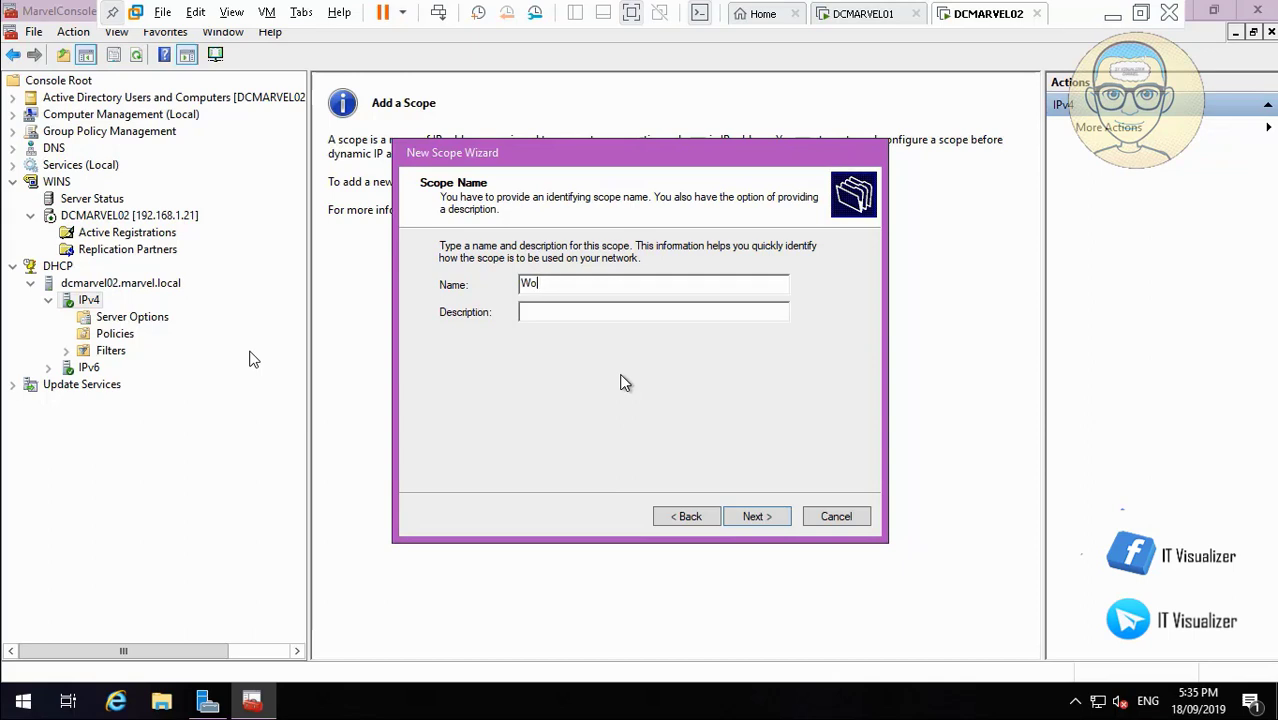
key("BackSpace")
key("BackSpace")
type("Marvel")
type(" S")
type("T Scope")
left_click_drag(604, 284, 464, 289)
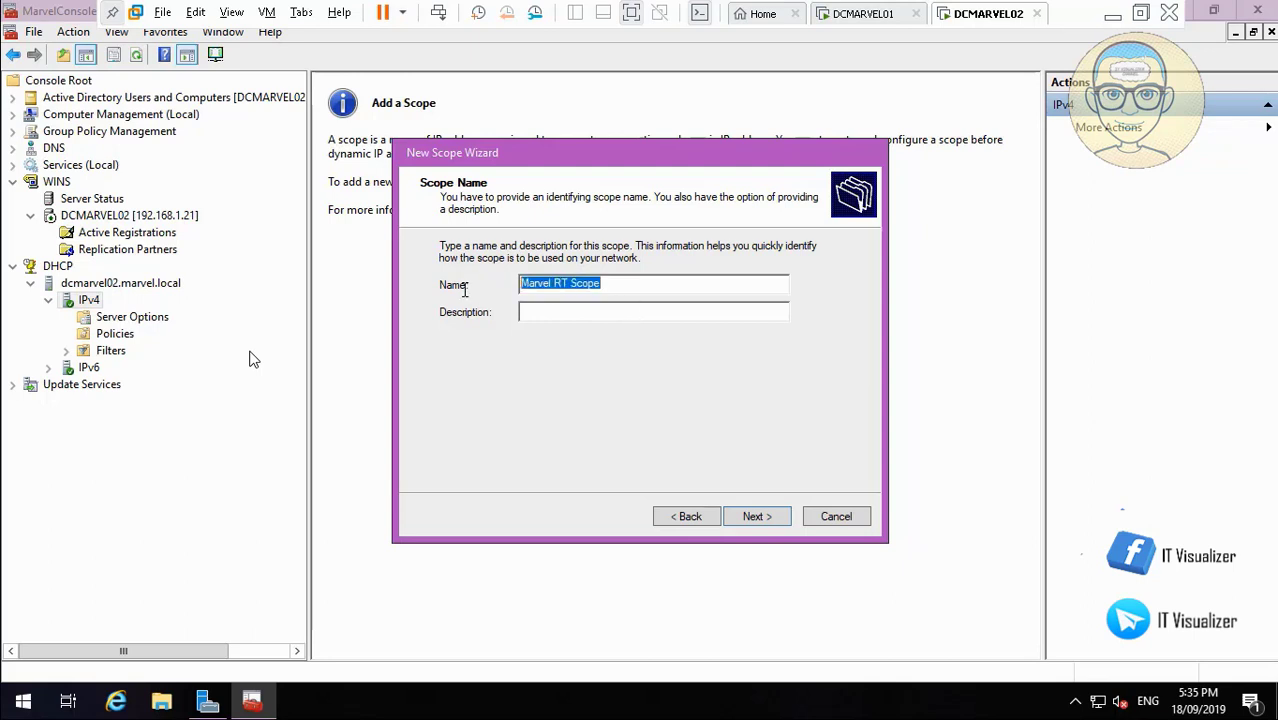
left_click(540, 313)
key("ctrl+v")
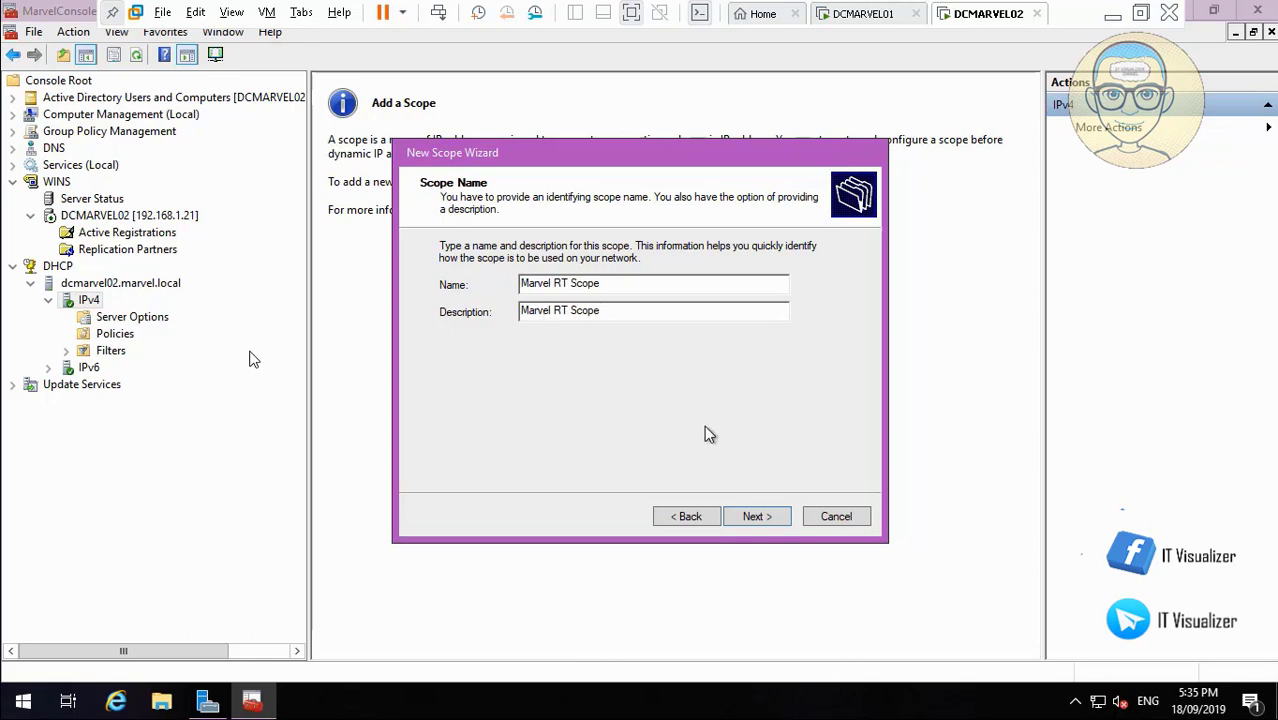
left_click(757, 517)
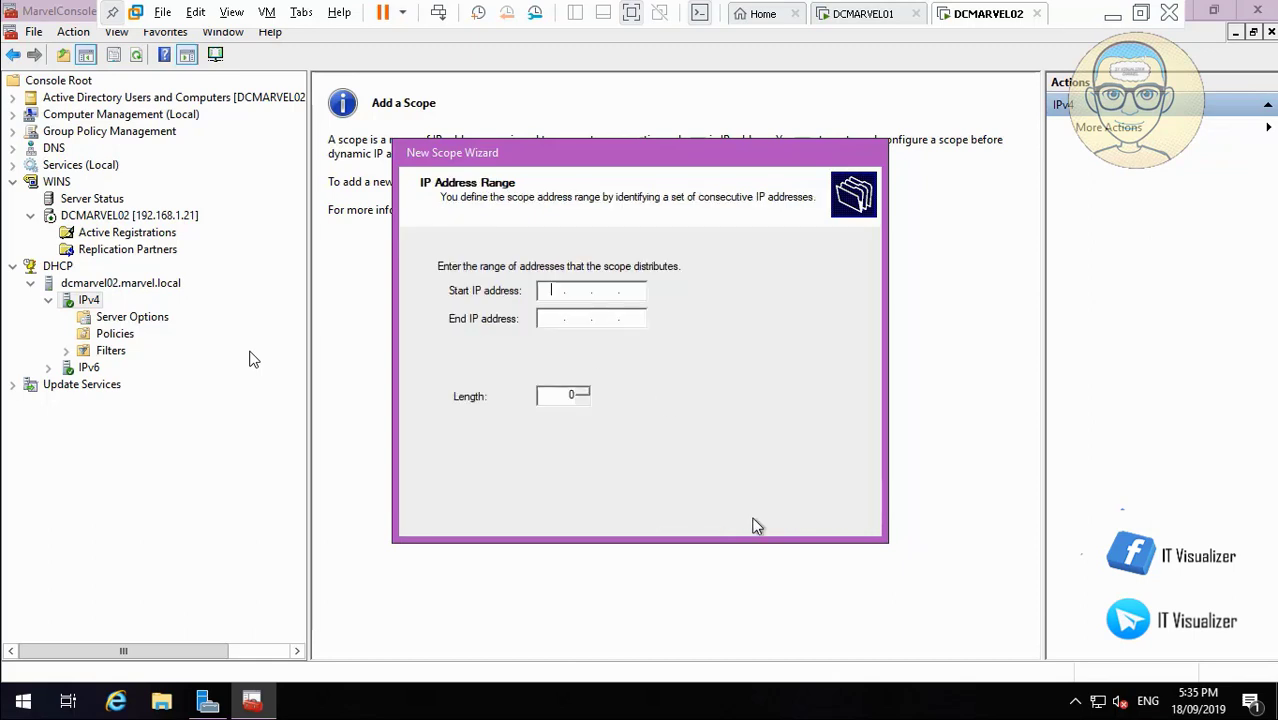
- Set the scope's address range from 192.168.1.80 to 192.168.1.200 with the default subnet mask length of 24
type("19")
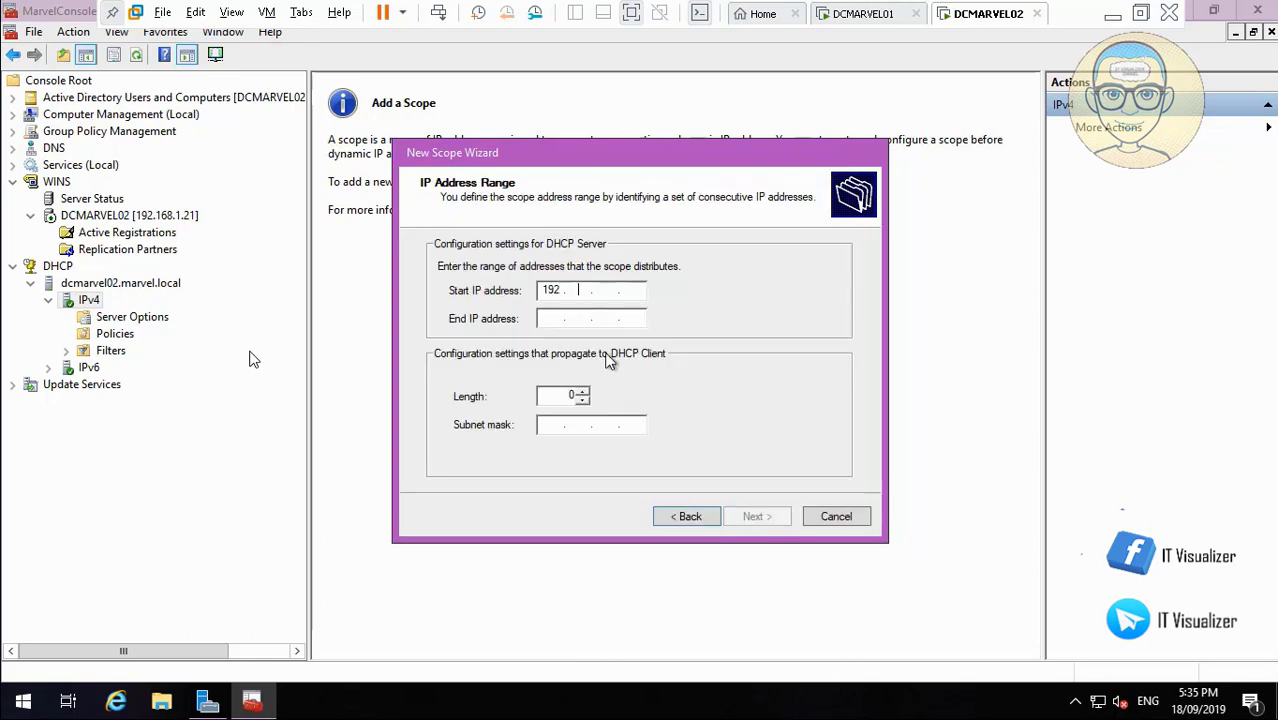
type("2.168.1.")
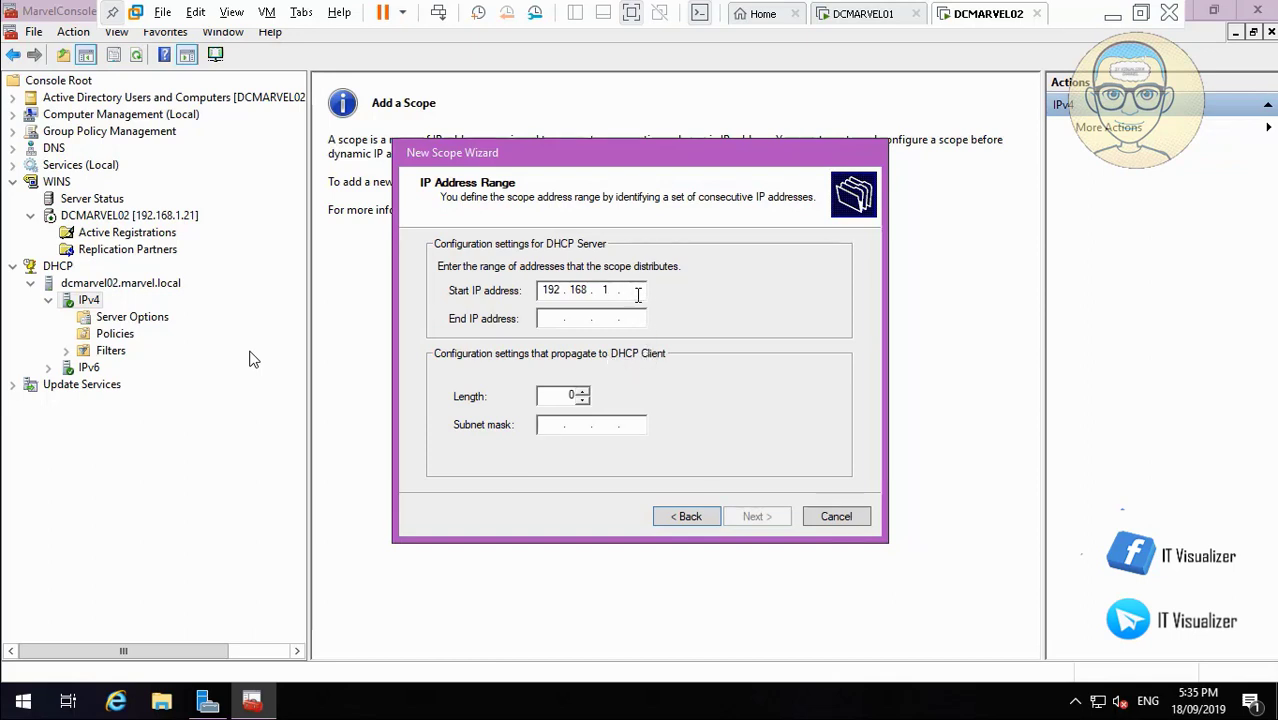
type("80")
left_click(548, 321)
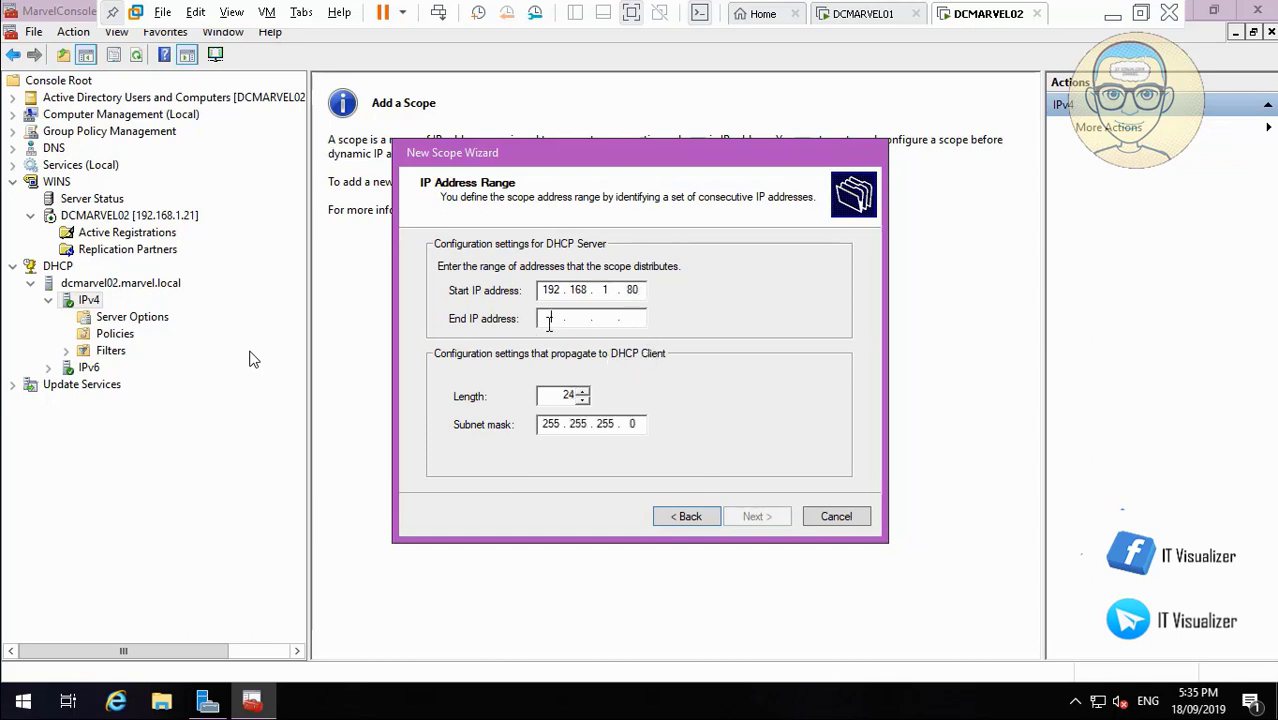
type("19")
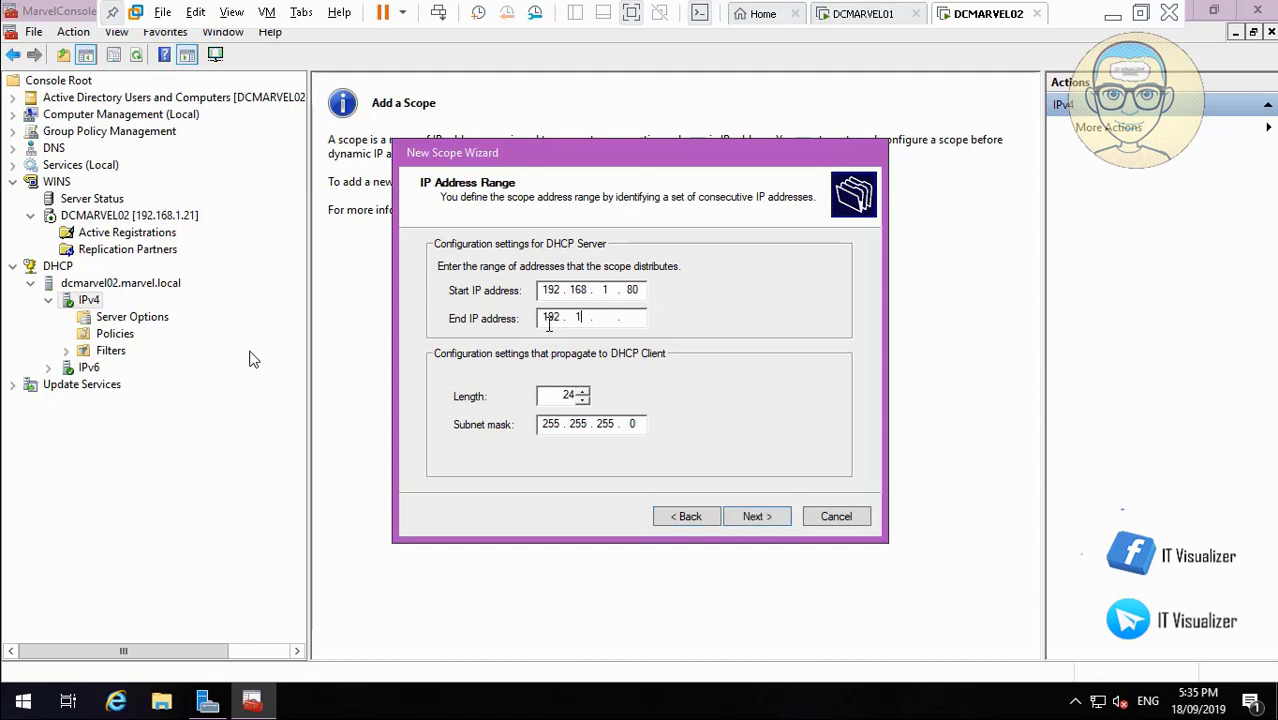
type("2 . 168 . 1")
left_click(755, 518)
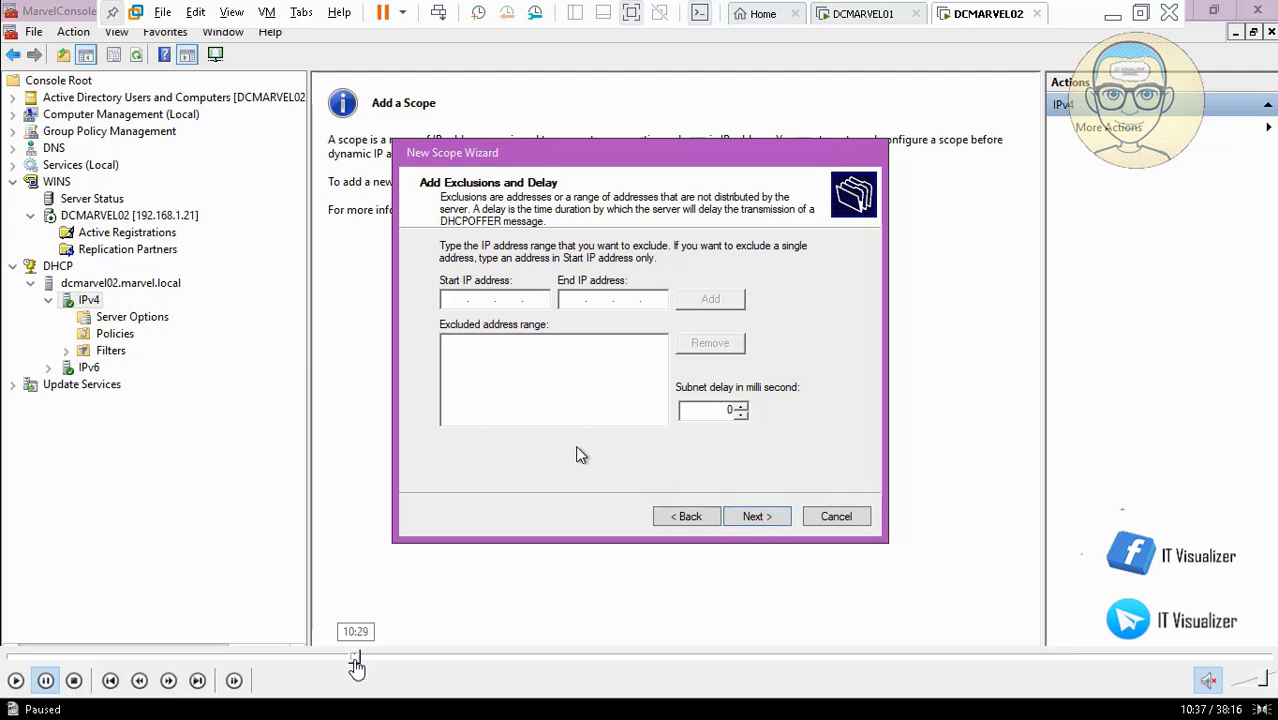
left_click(355, 660)
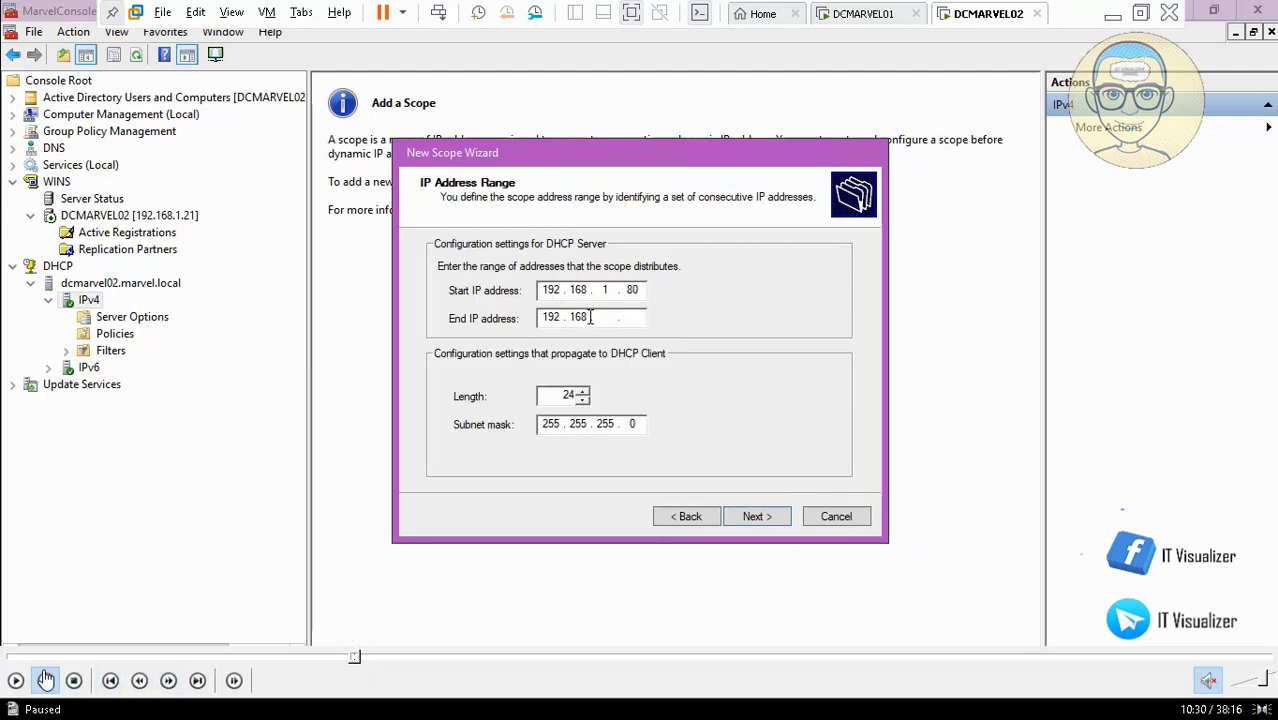
left_click(15, 681)
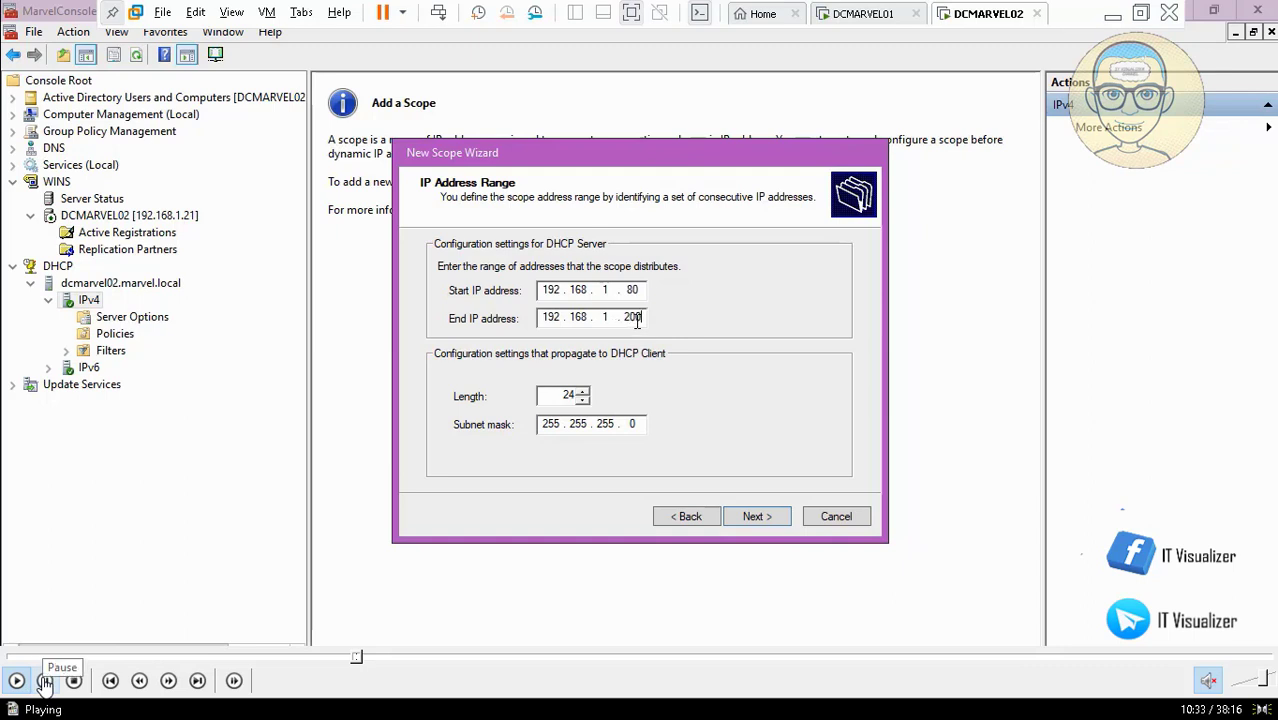
left_click(45, 681)
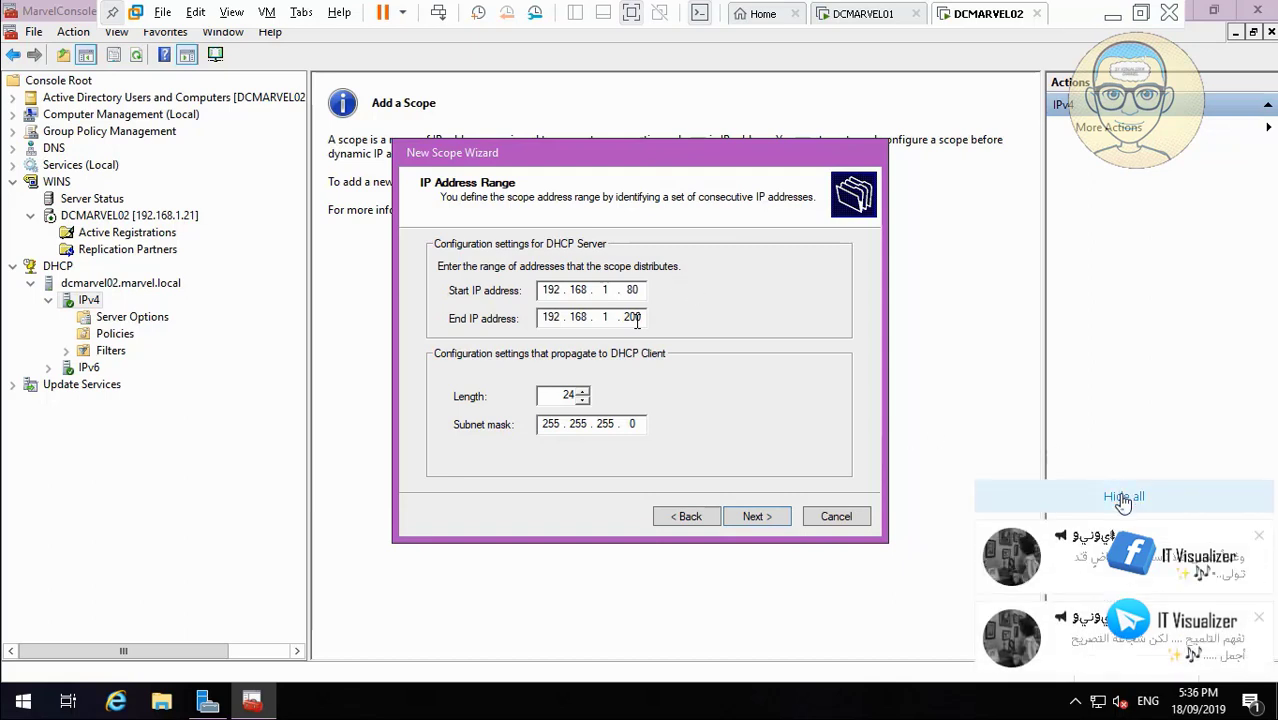
left_click(1120, 496)
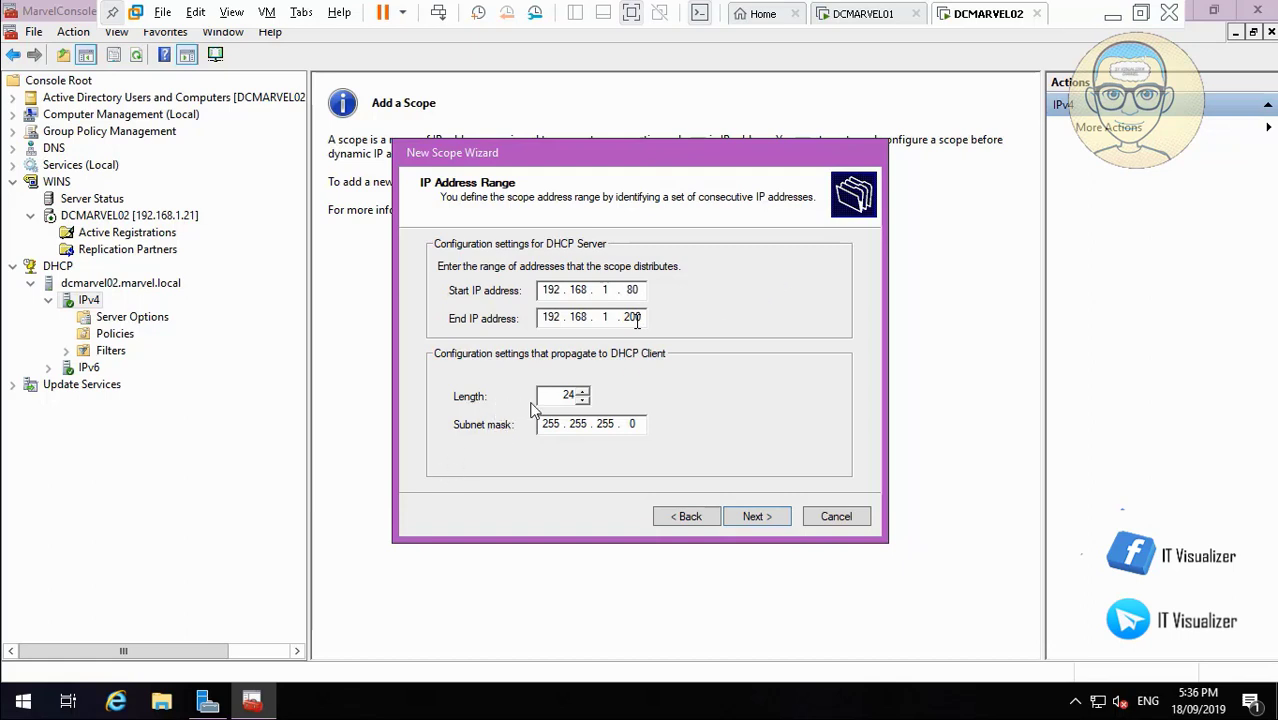
mouse_move(38, 687)
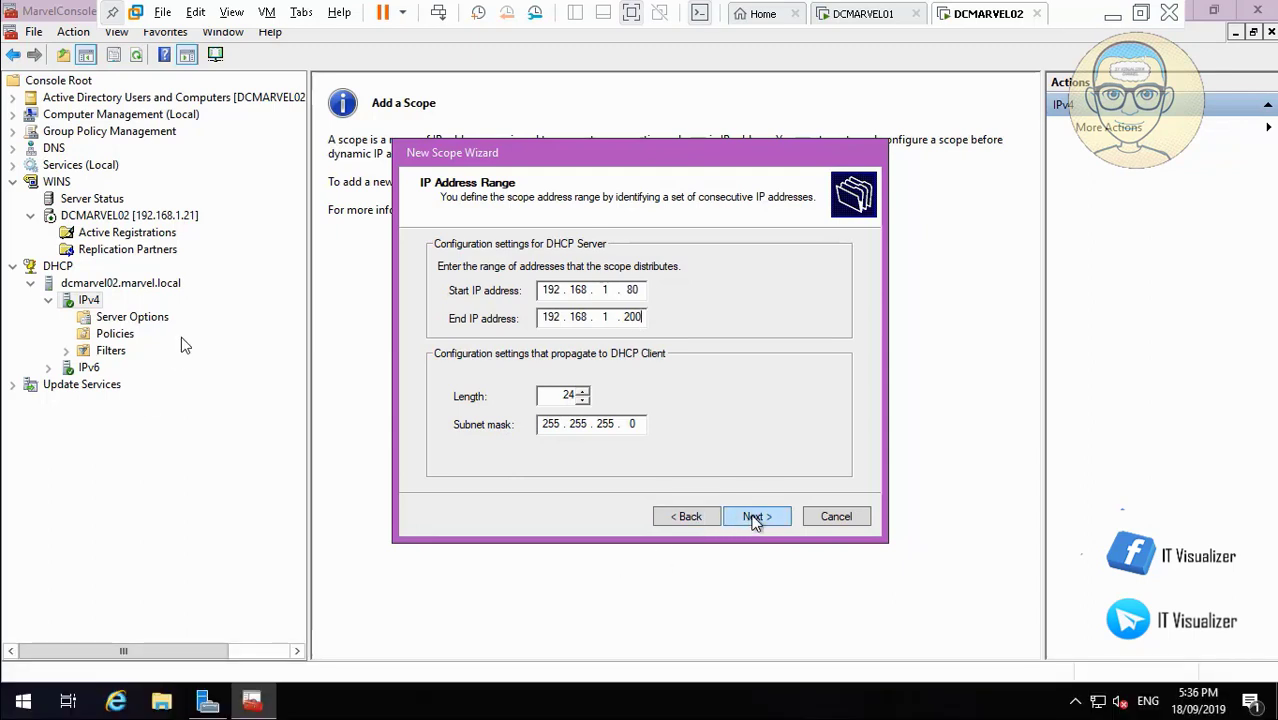
- Accept the address range without exclusions, keep the default lease duration, and choose to configure the DHCP options immediately
left_click(755, 518)
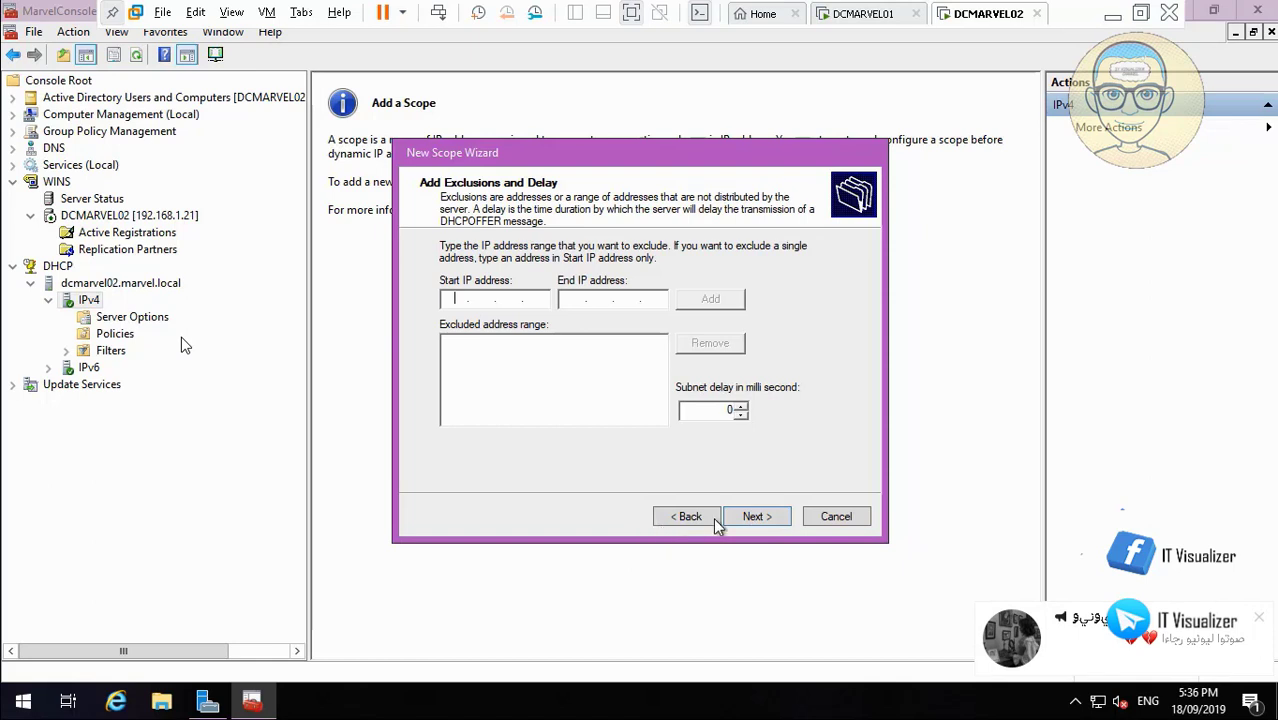
left_click(756, 517)
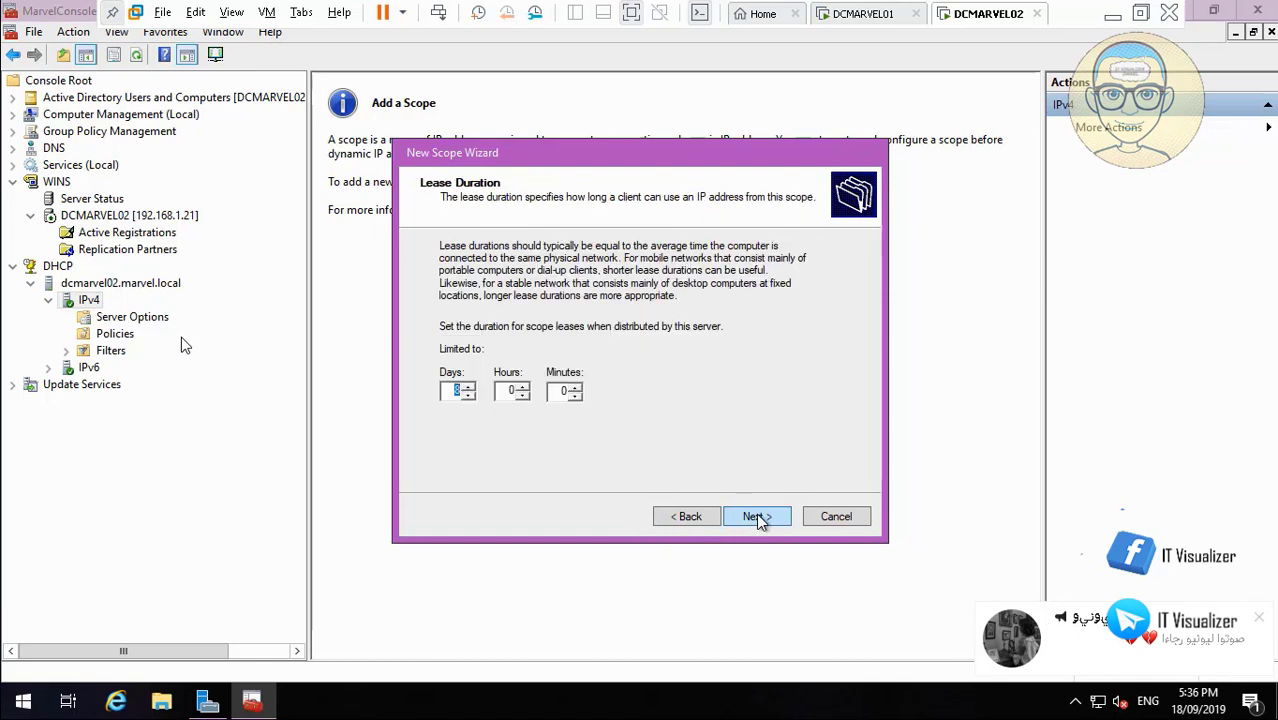
left_click(756, 517)
left_click(756, 517)
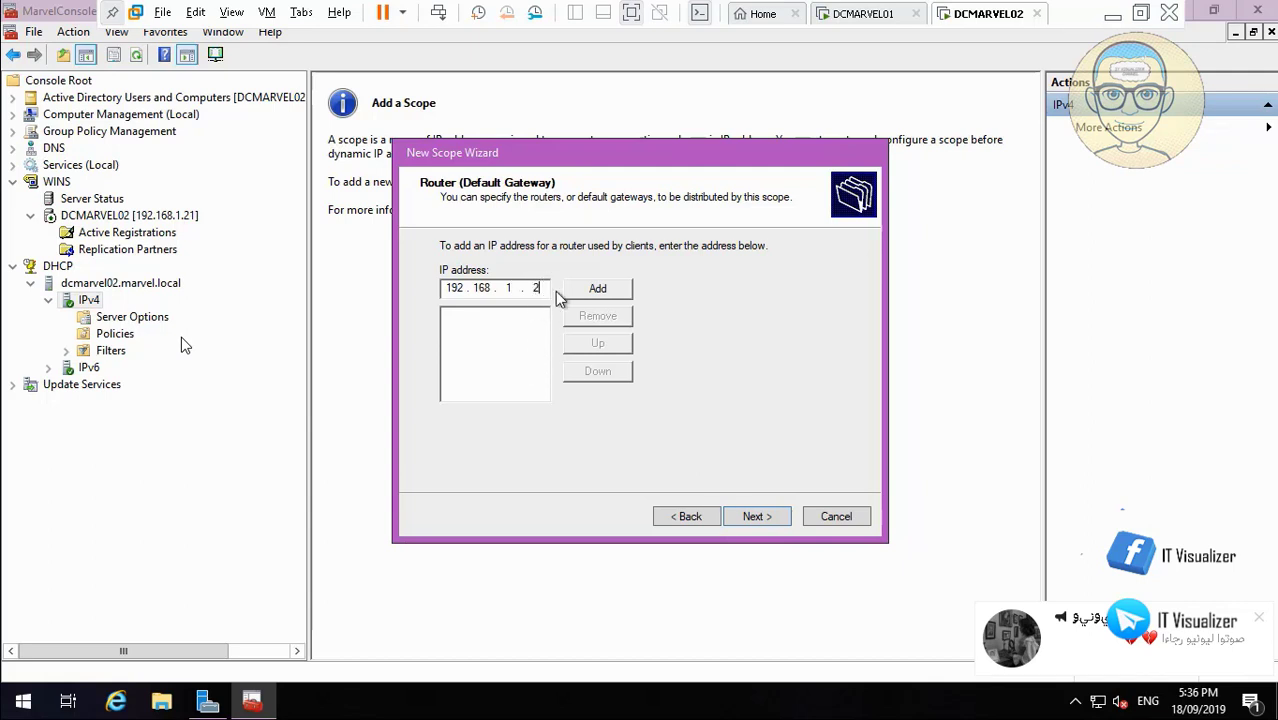
- Add 192.168.1.2 as the scope's default gateway and accept MARVEL.LOCAL as parent domain with the listed DNS servers
left_click(582, 293)
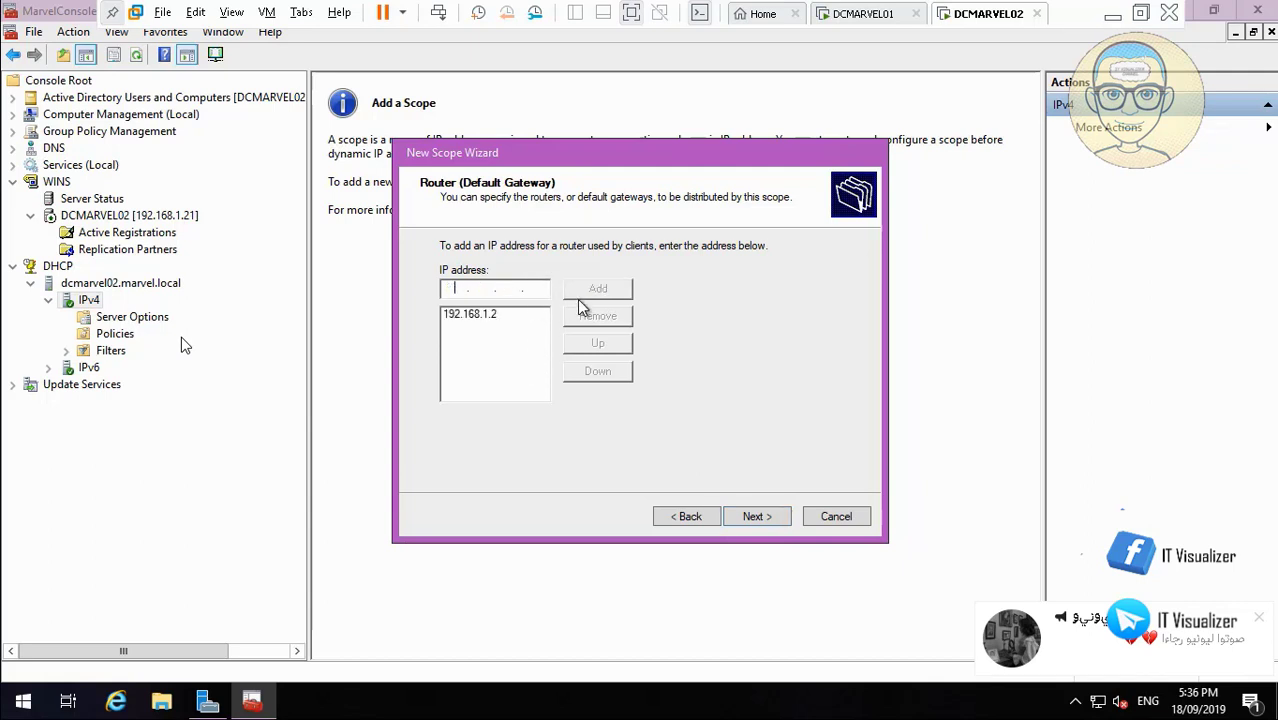
left_click(757, 516)
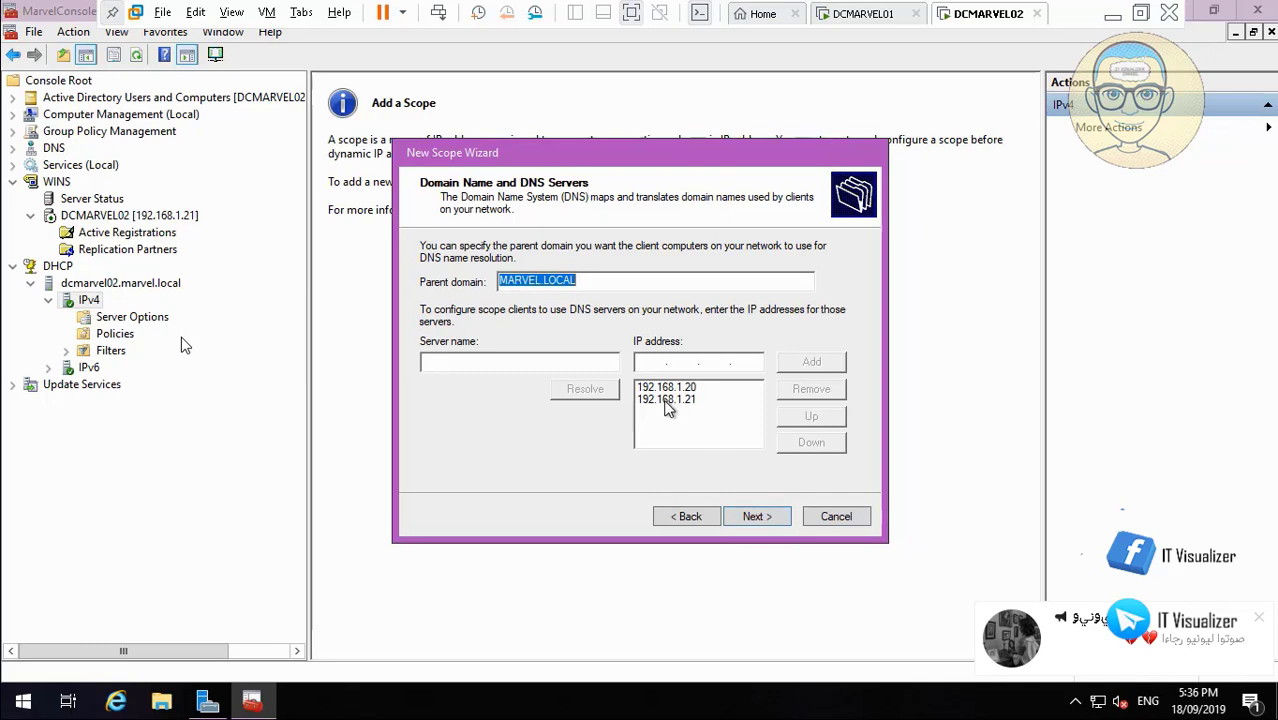
left_click(757, 516)
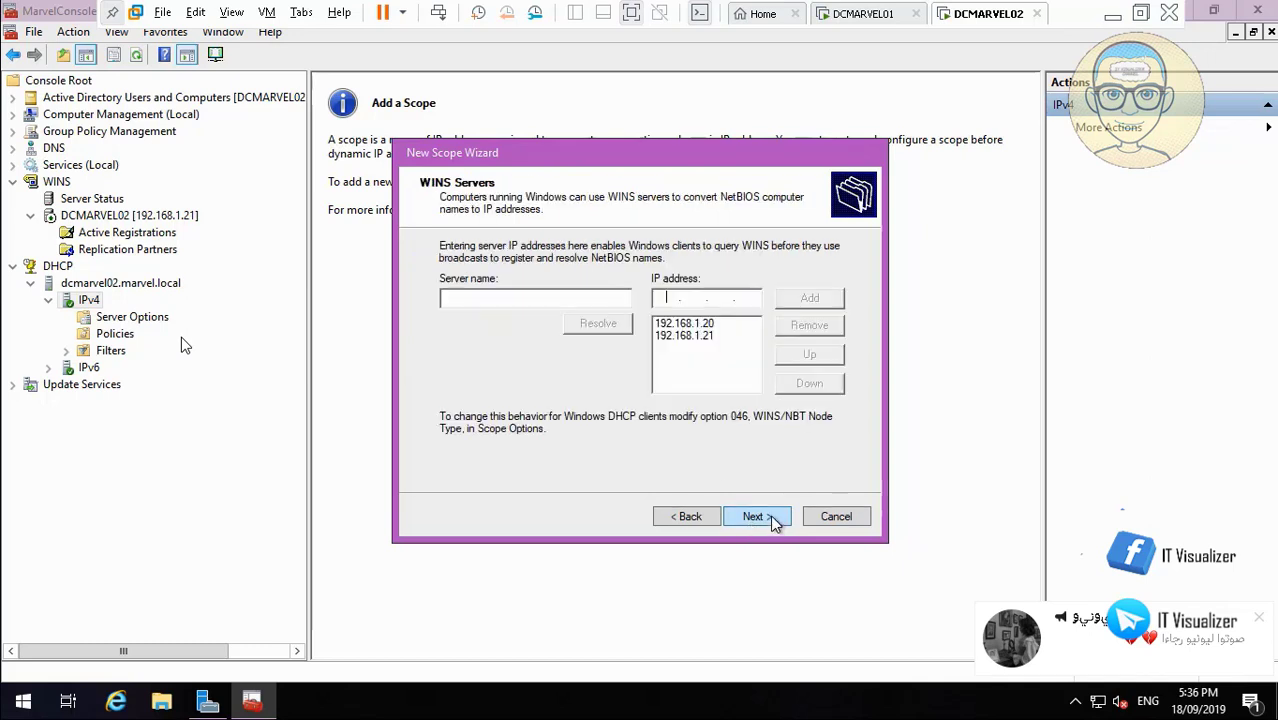
- Accept the listed WINS servers, activate the scope immediately, and finish creating it
left_click(775, 524)
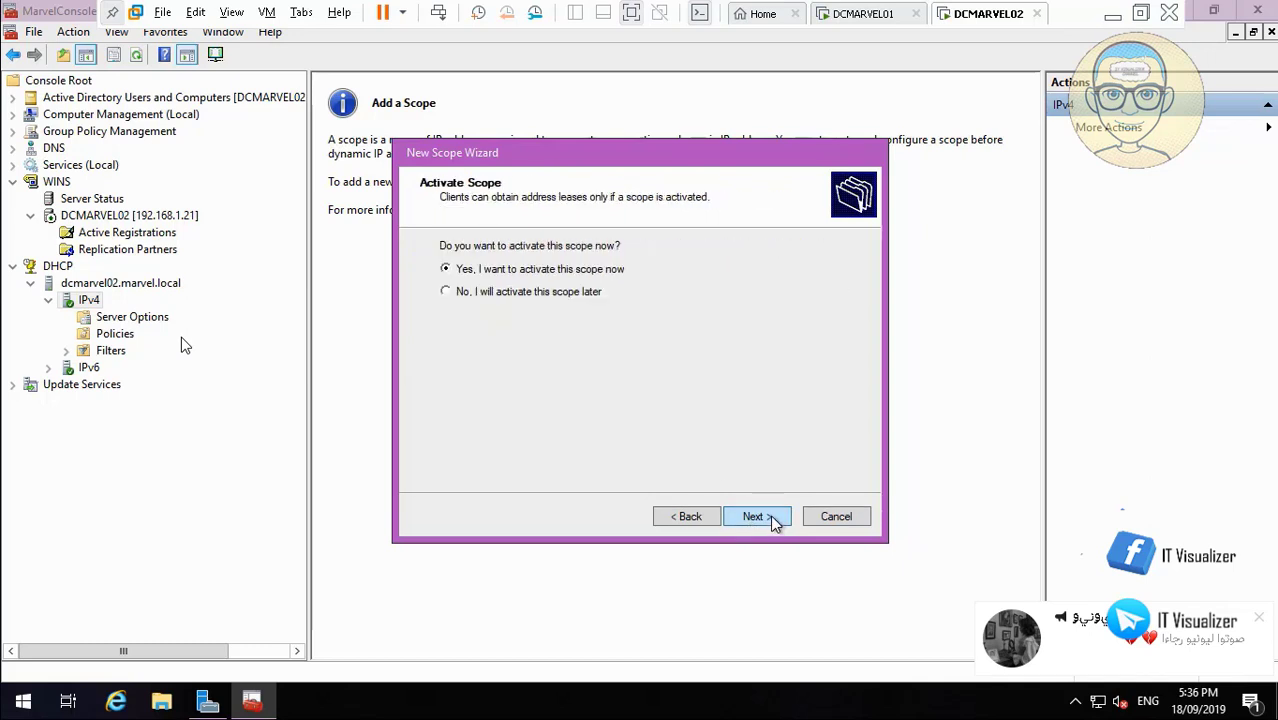
left_click(775, 520)
left_click(776, 521)
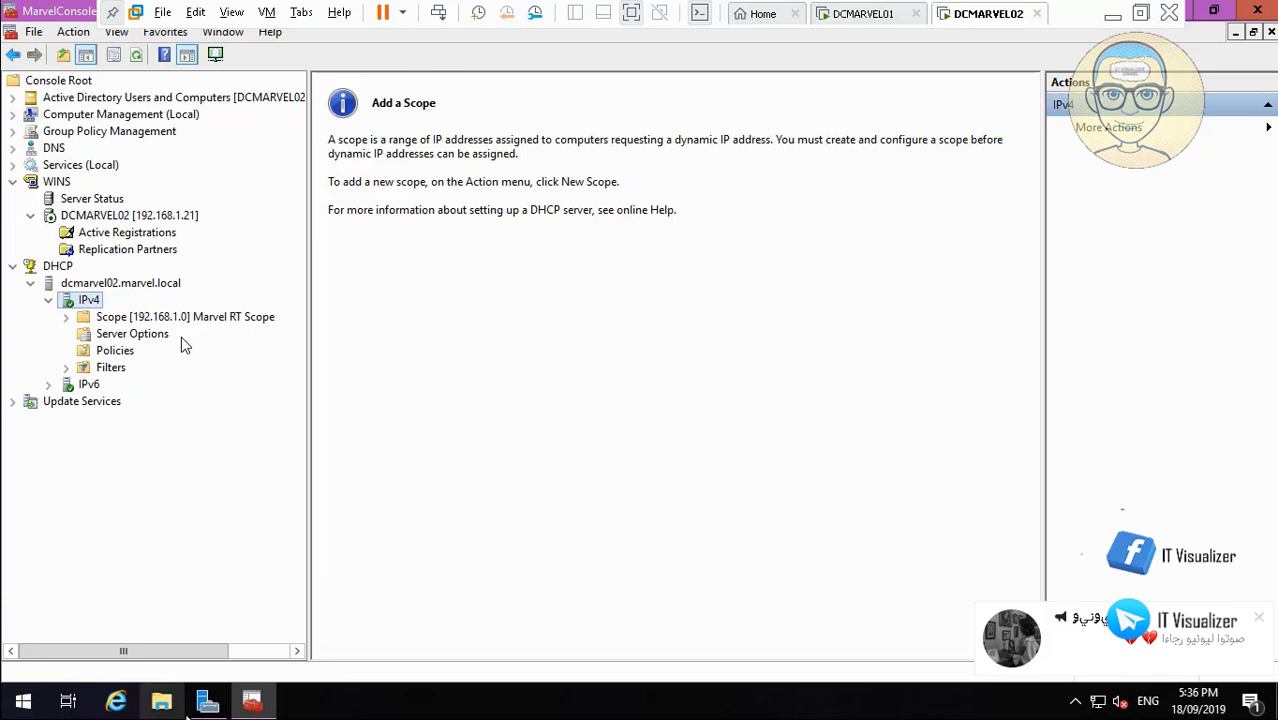
- Check the status of the WSUS post-deployment configuration in Server Manager on DCMARVEL02
left_click(209, 702)
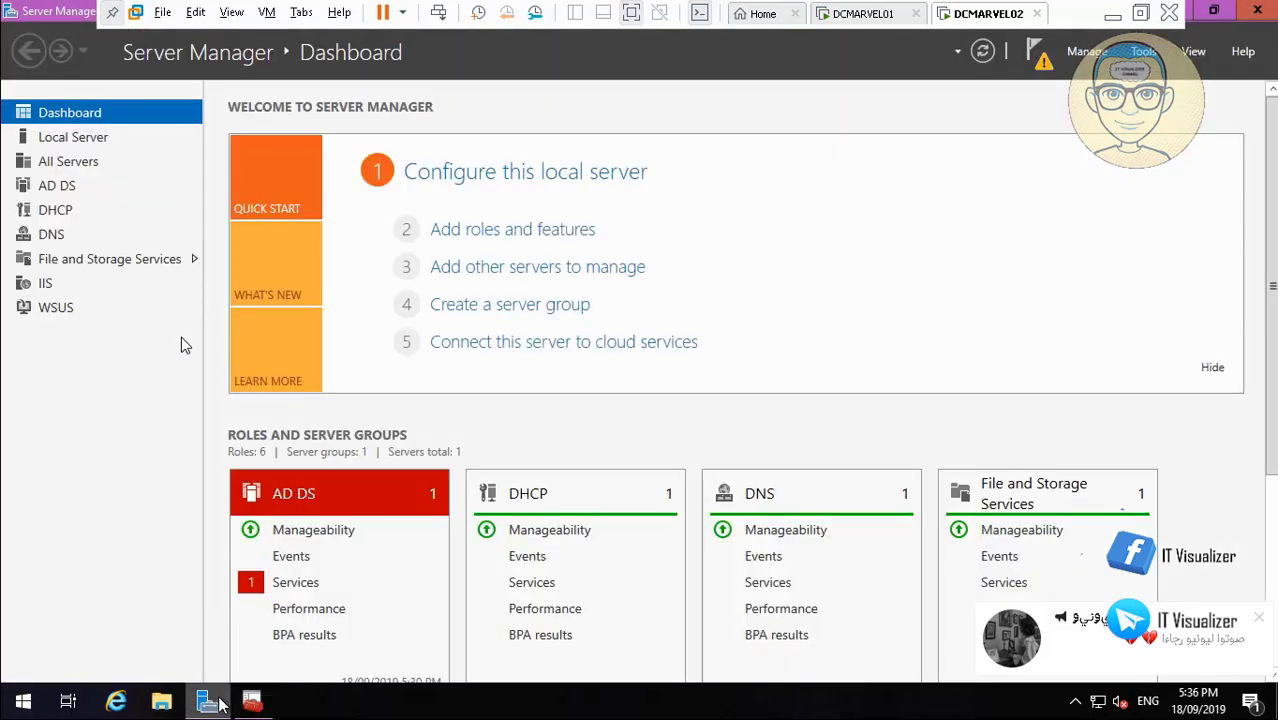
left_click(1038, 60)
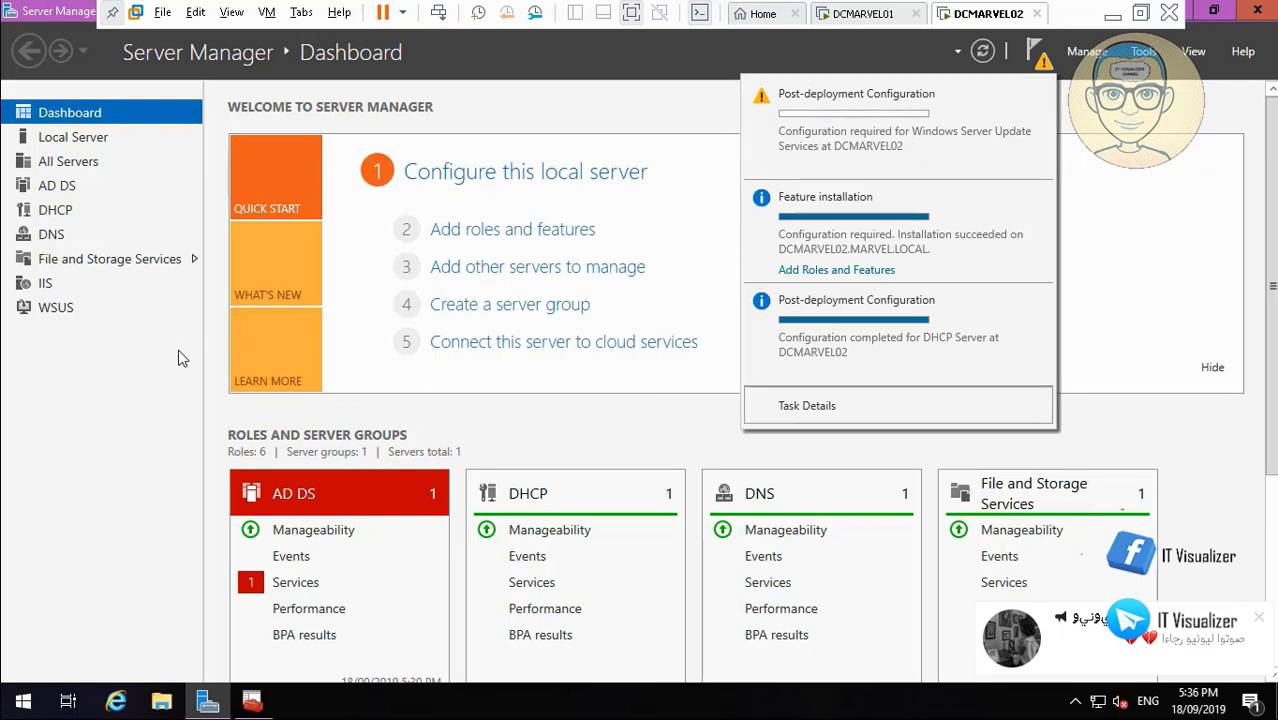
mouse_move(217, 667)
left_click(398, 657)
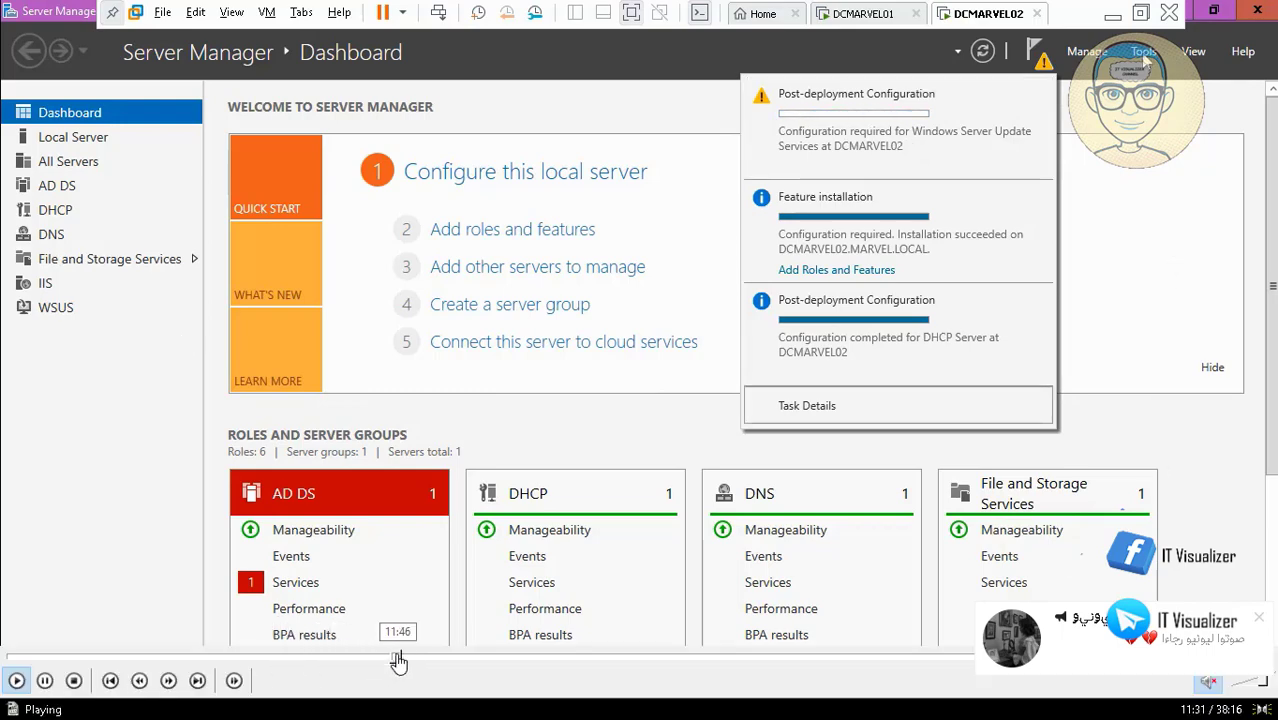
left_click(398, 657)
left_click(390, 657)
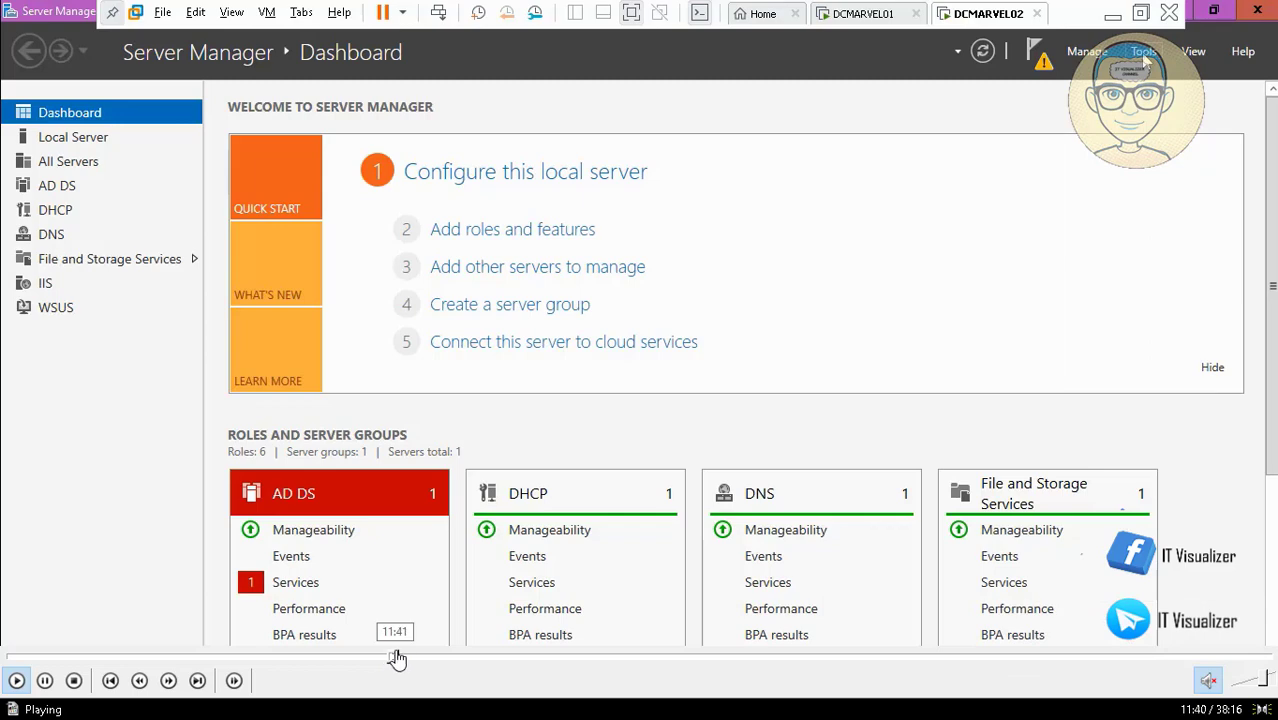
left_click(396, 657)
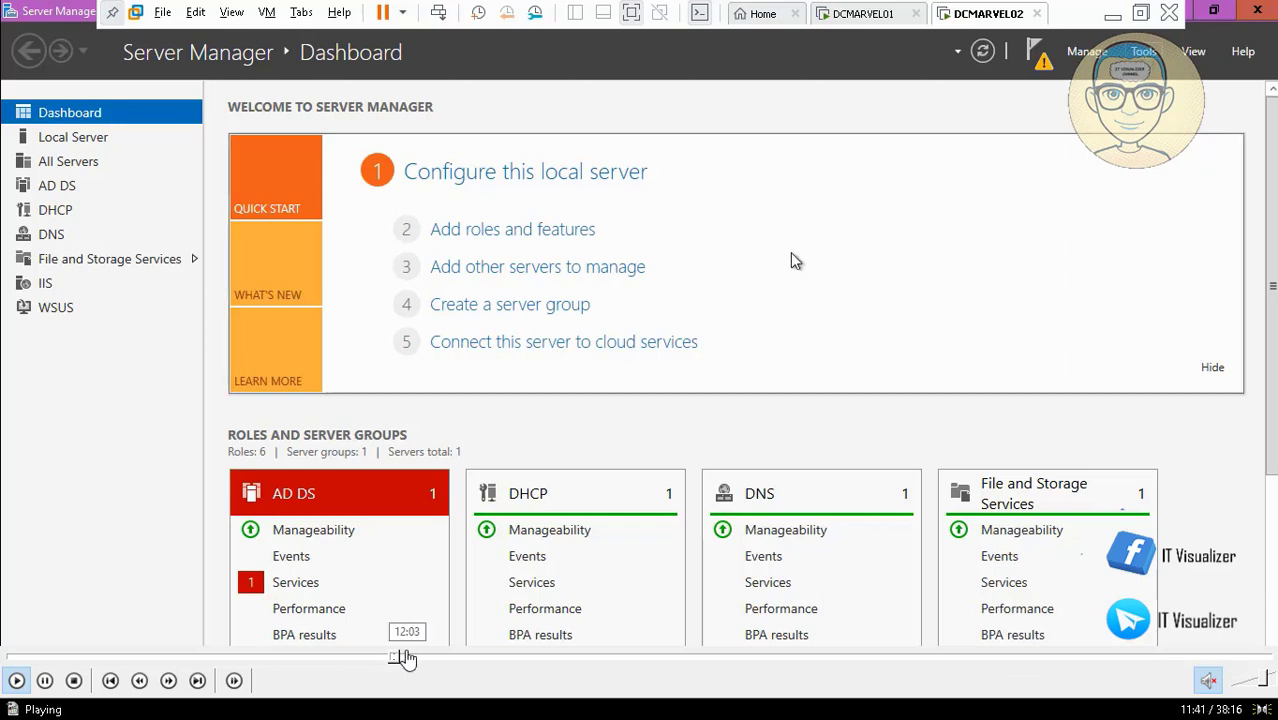
left_click(403, 657)
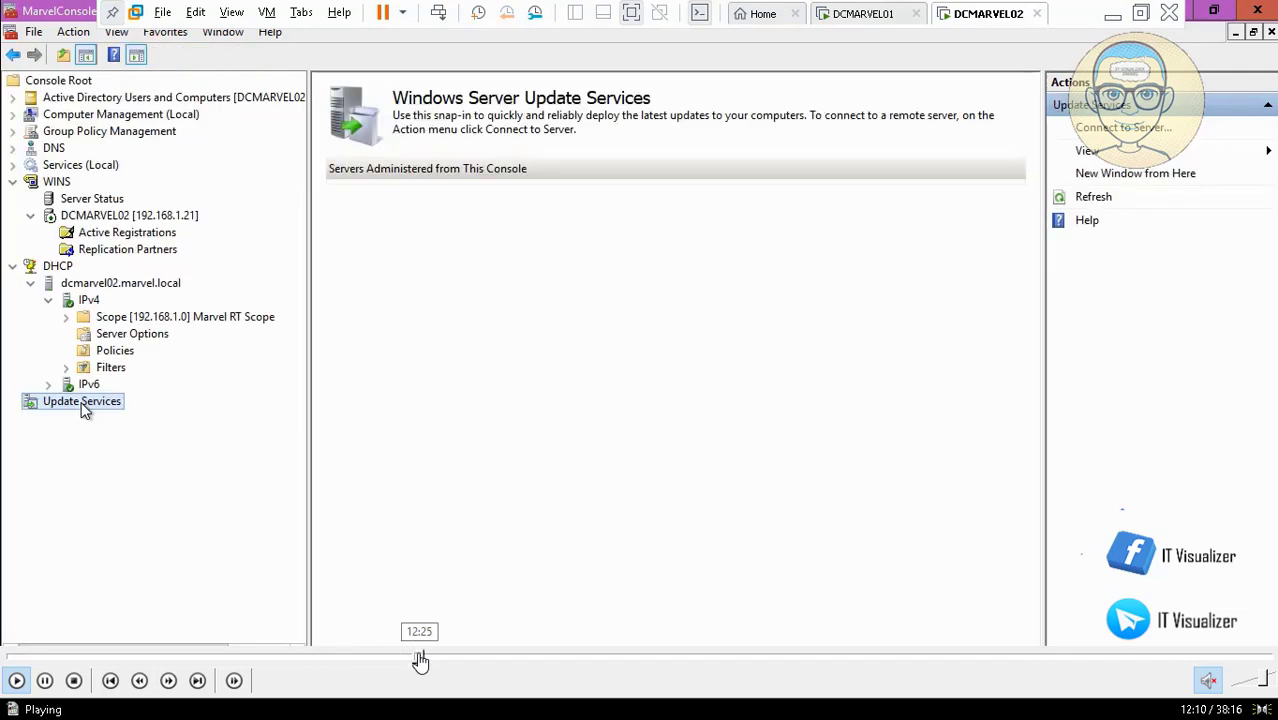
left_click(420, 657)
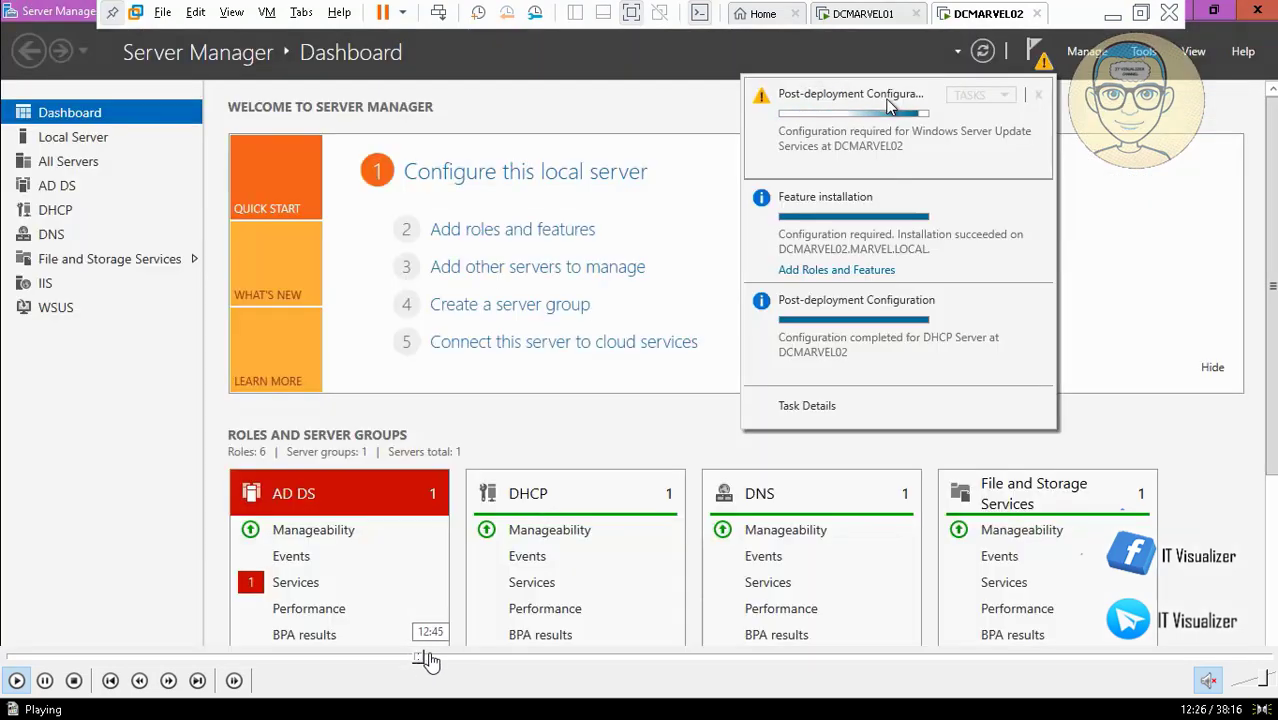
left_click(431, 657)
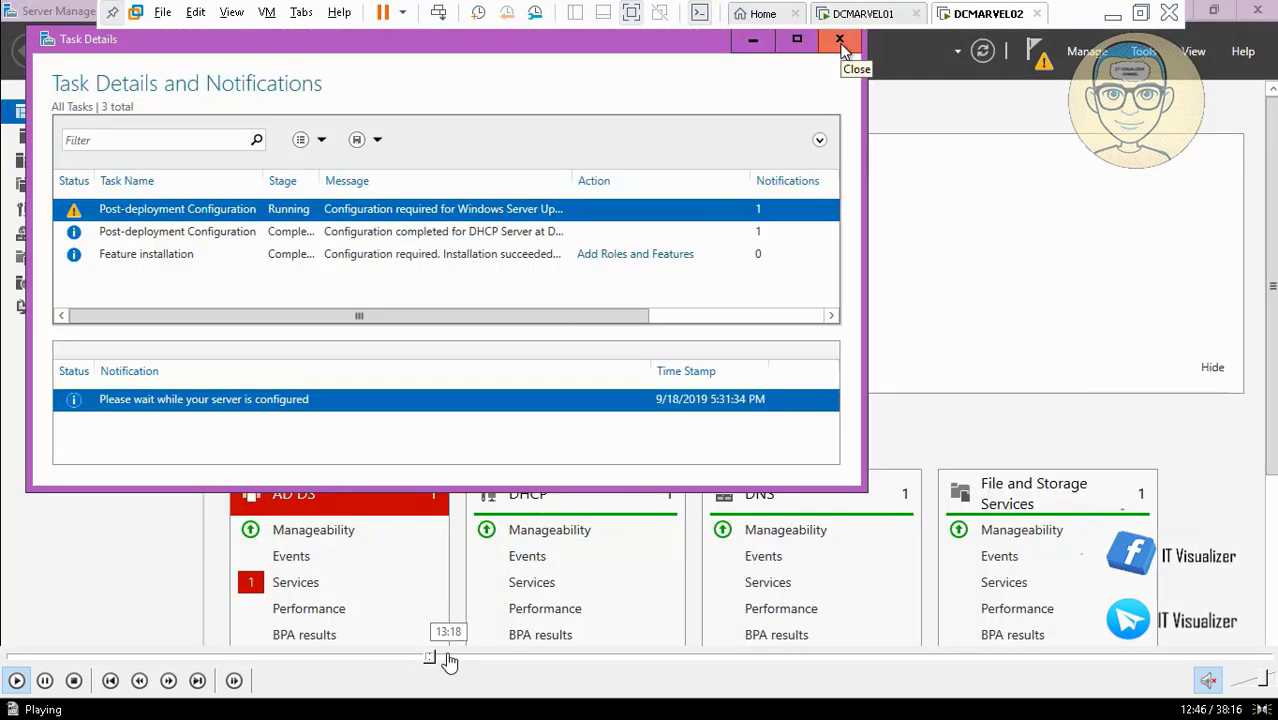
left_click(448, 660)
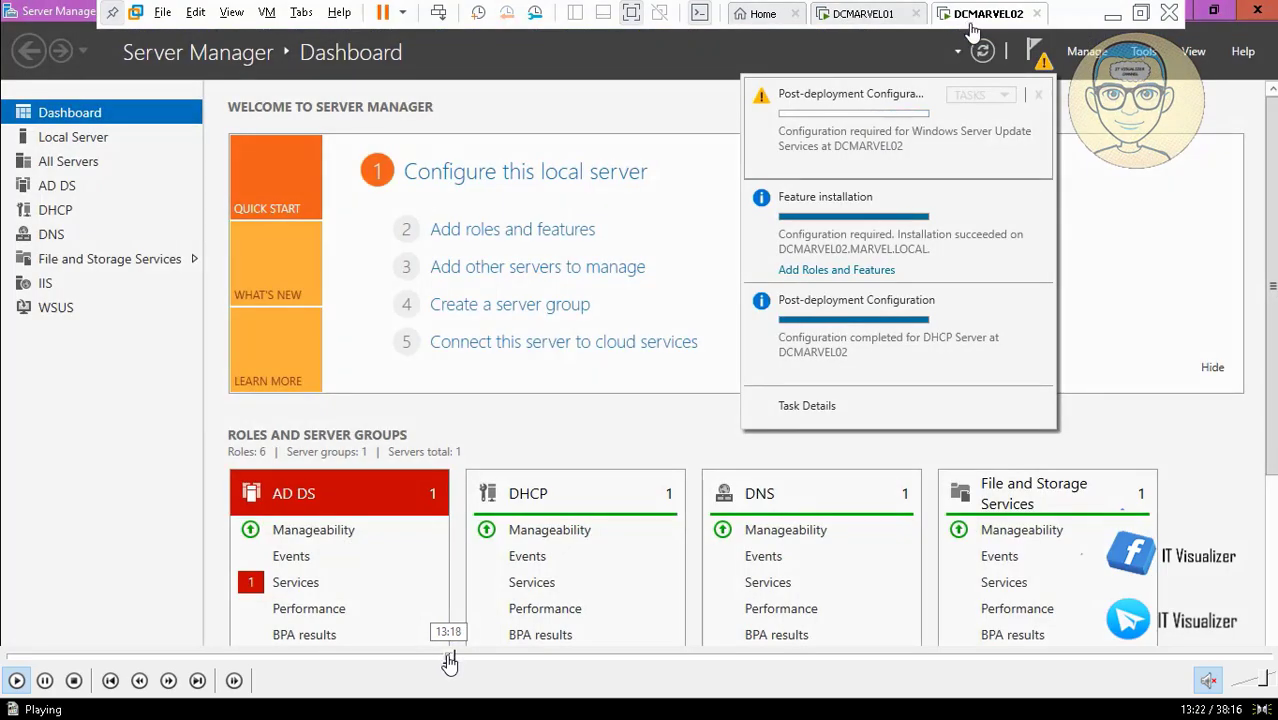
left_click(447, 660)
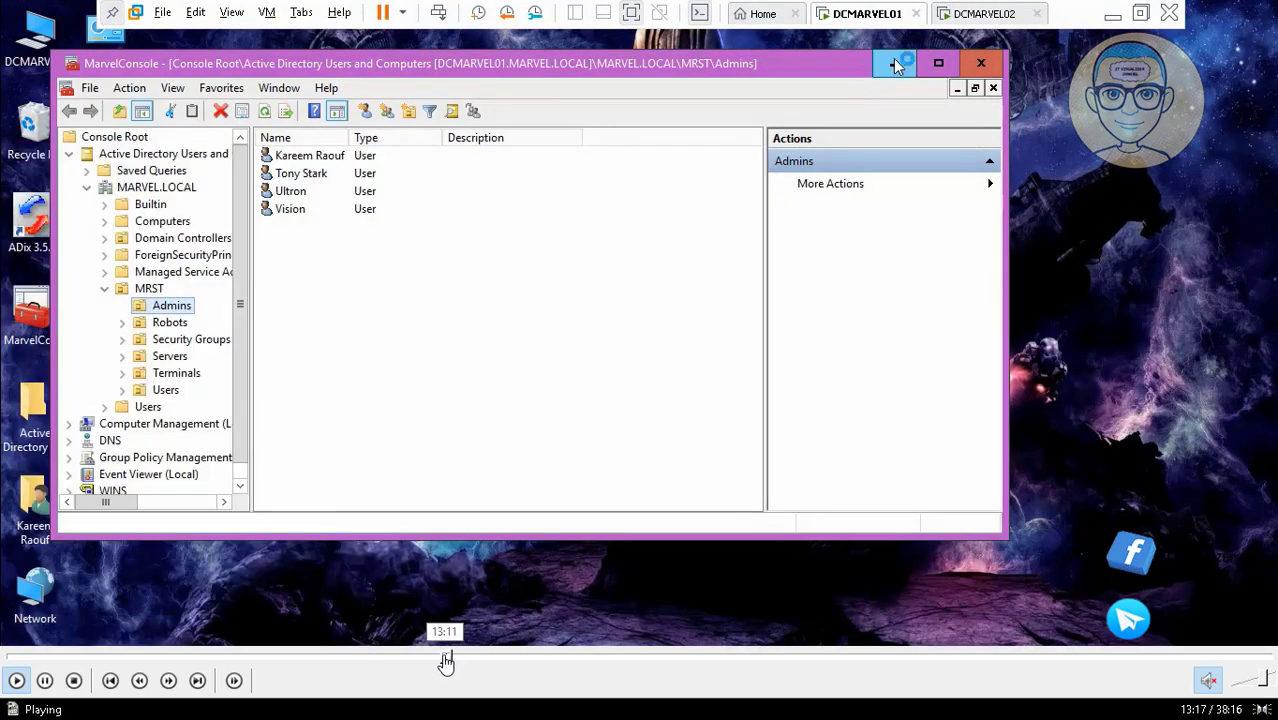
left_click(446, 660)
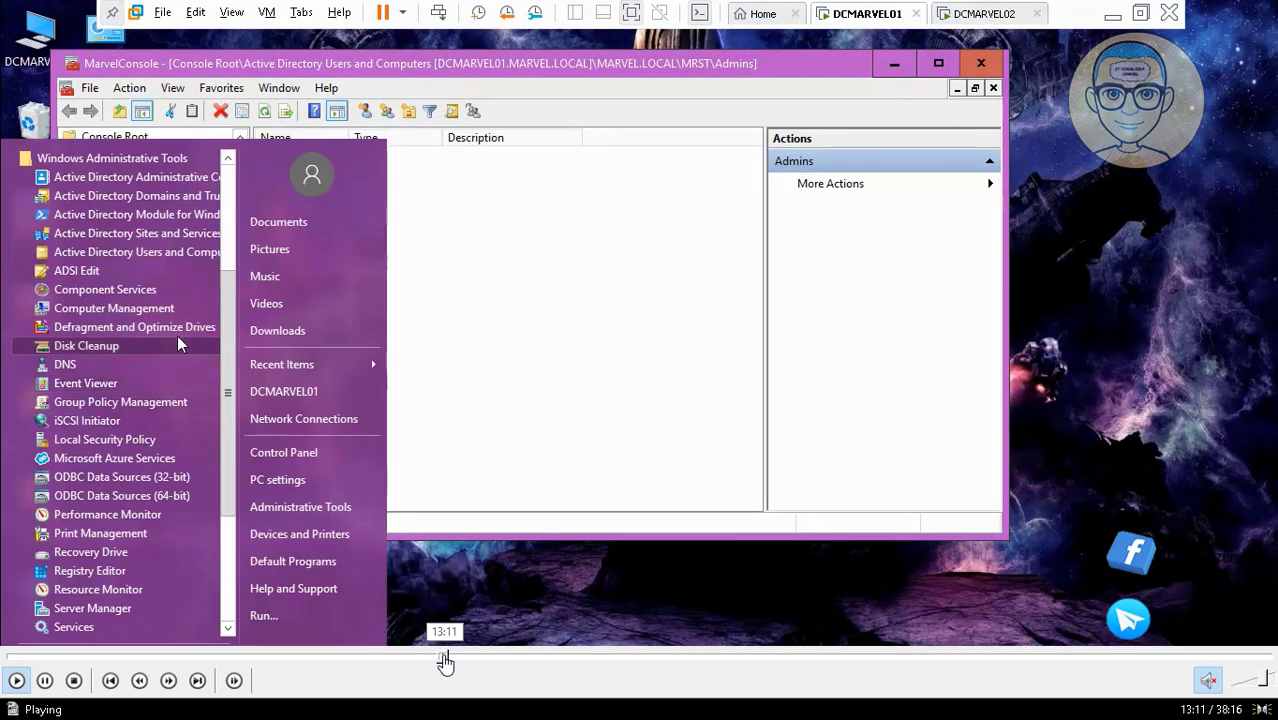
left_click(441, 660)
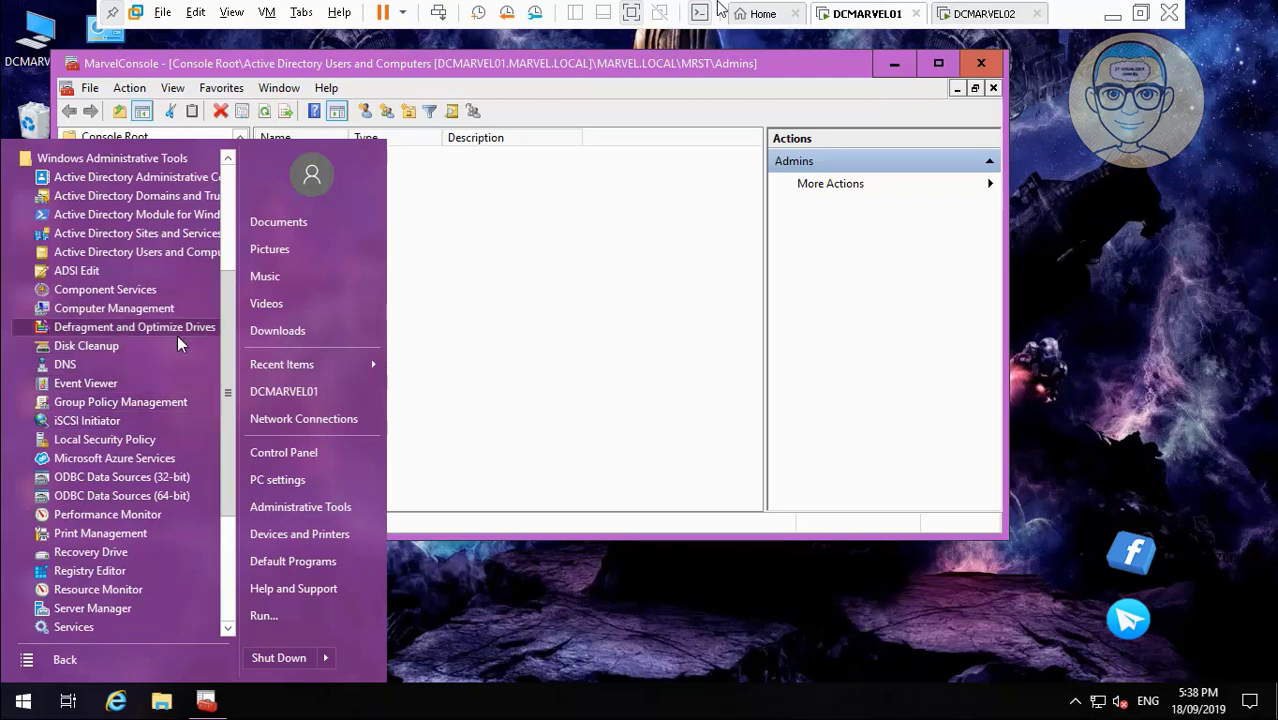
- Open Server Manager on DCMARVEL01 and minimize the MarvelConsole window
left_click(140, 602)
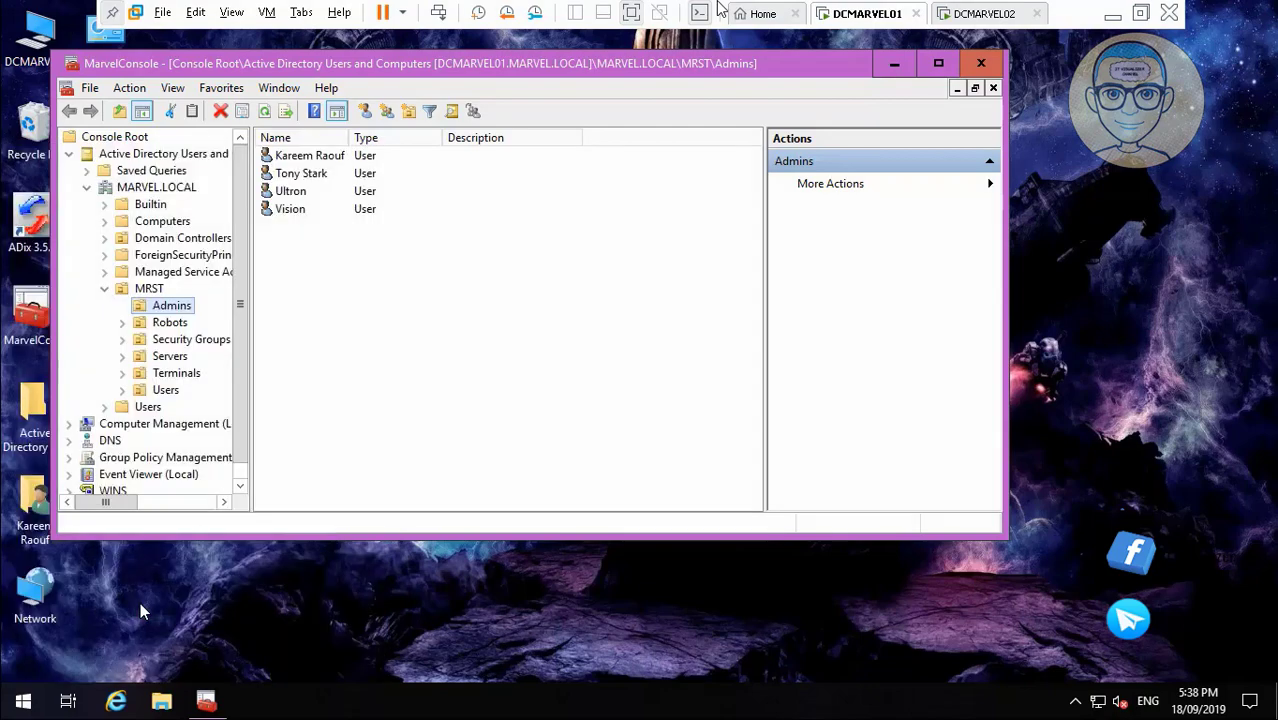
left_click(895, 64)
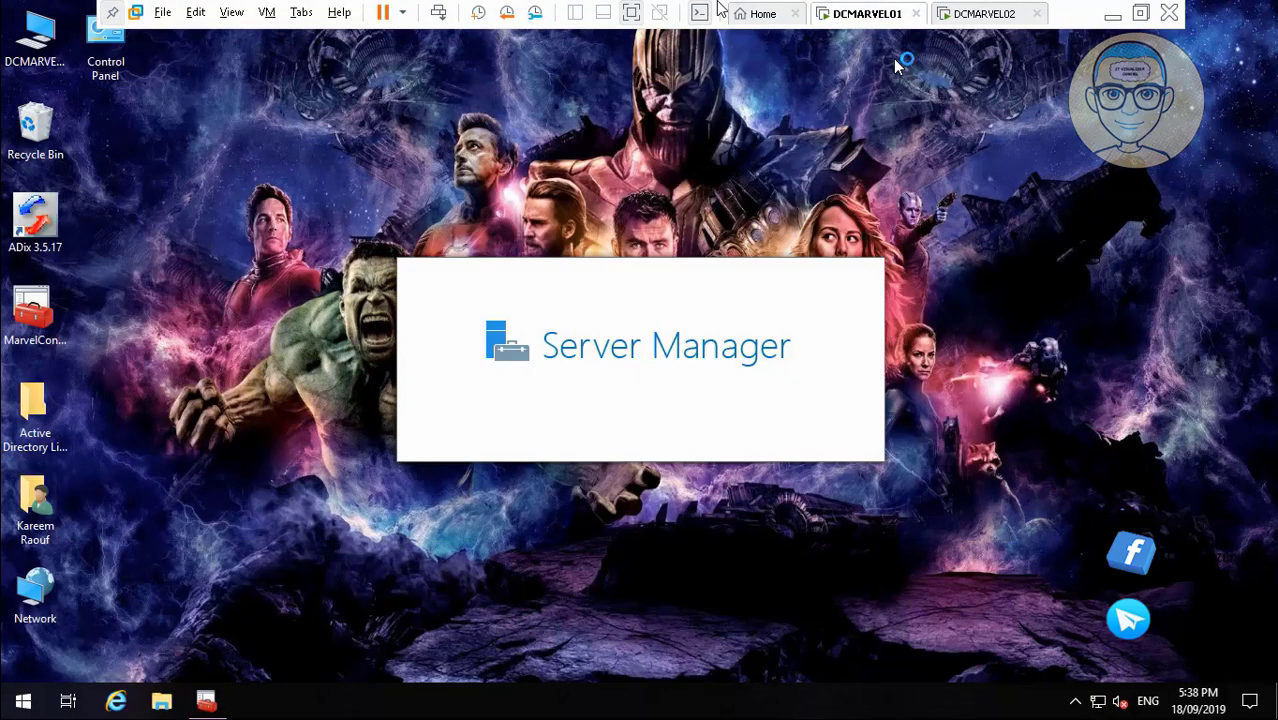
- In MarvelConsole on DCMARVEL02, expand the DHCP server's IPv4 filters and enable the Allow and Deny filters
left_click(966, 22)
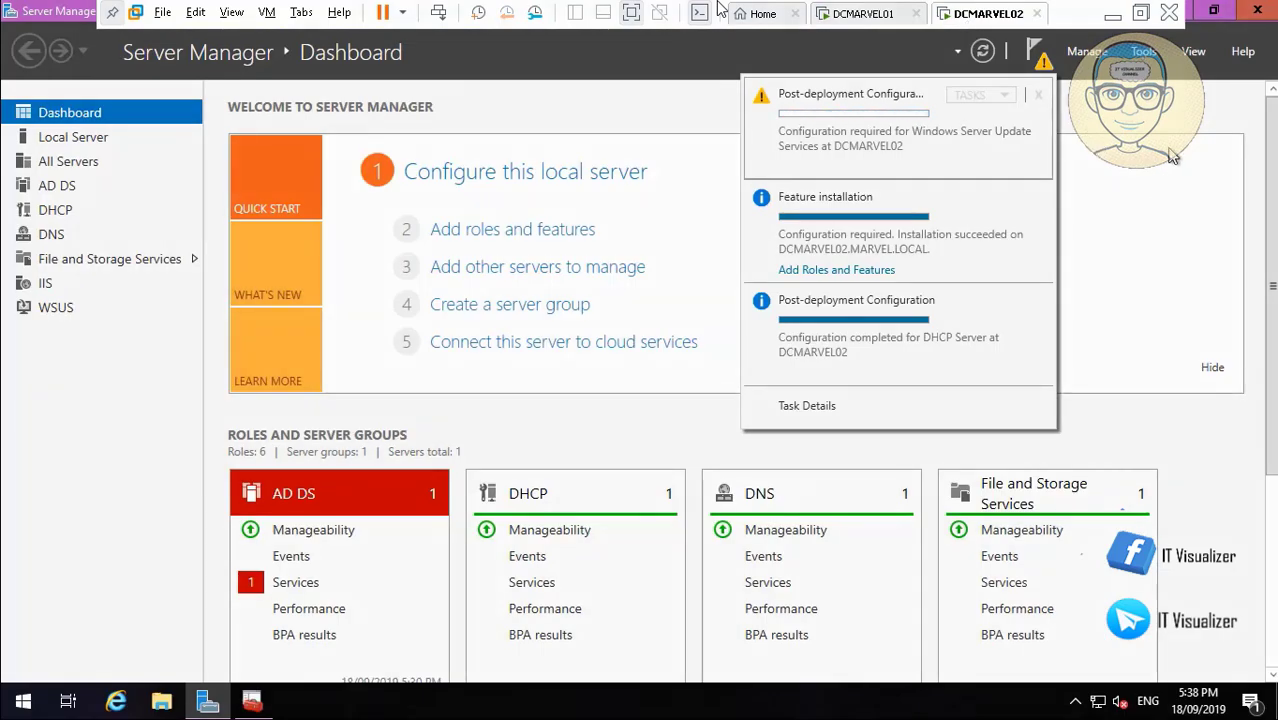
left_click(252, 701)
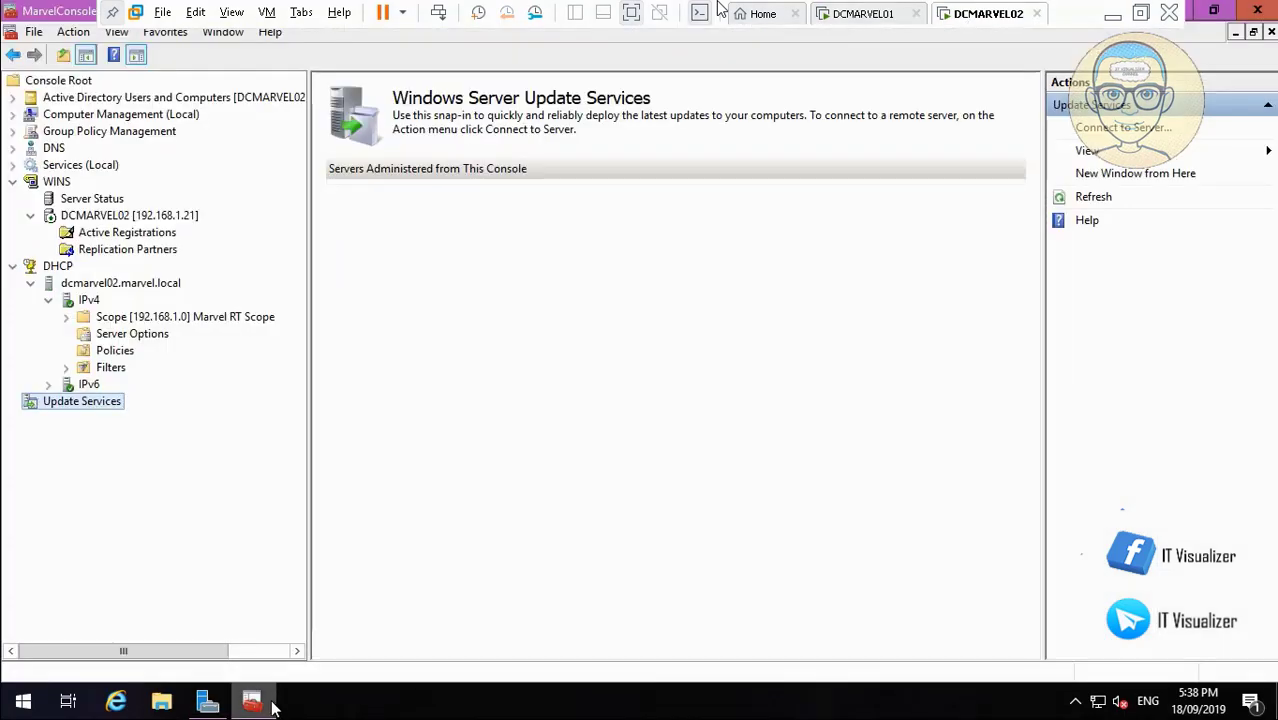
left_click(65, 367)
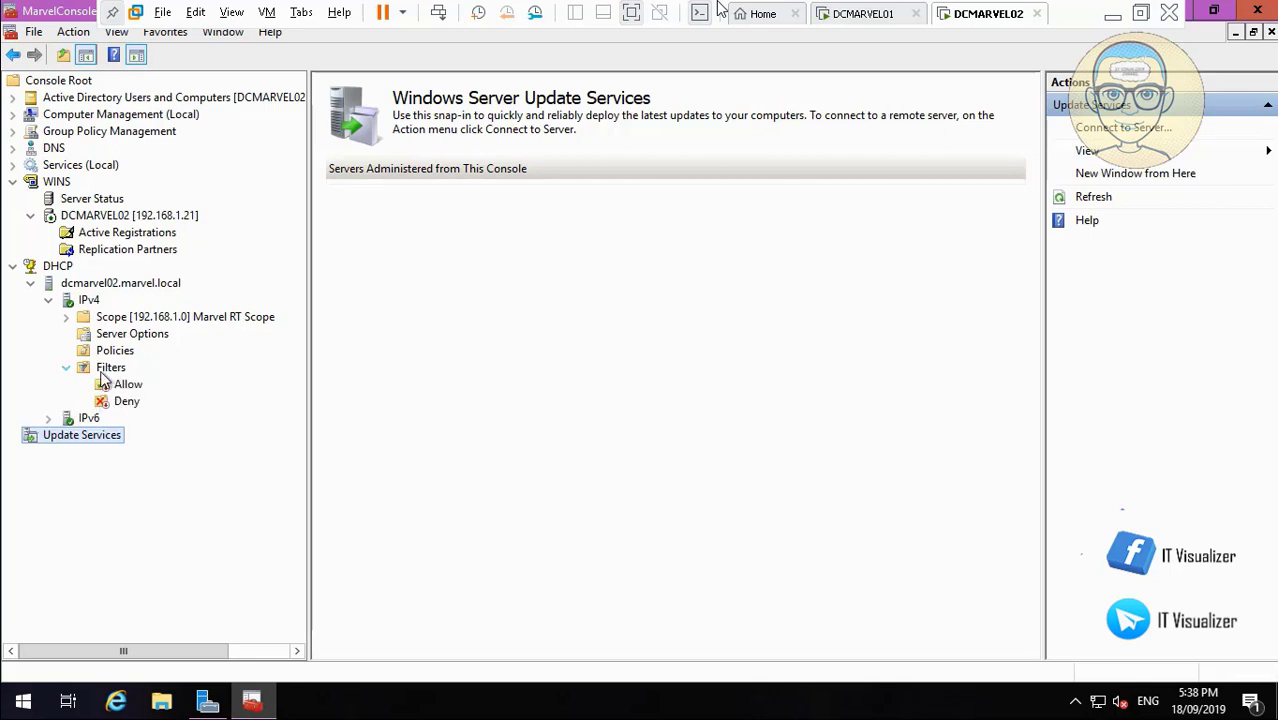
left_click(128, 388)
right_click(126, 388)
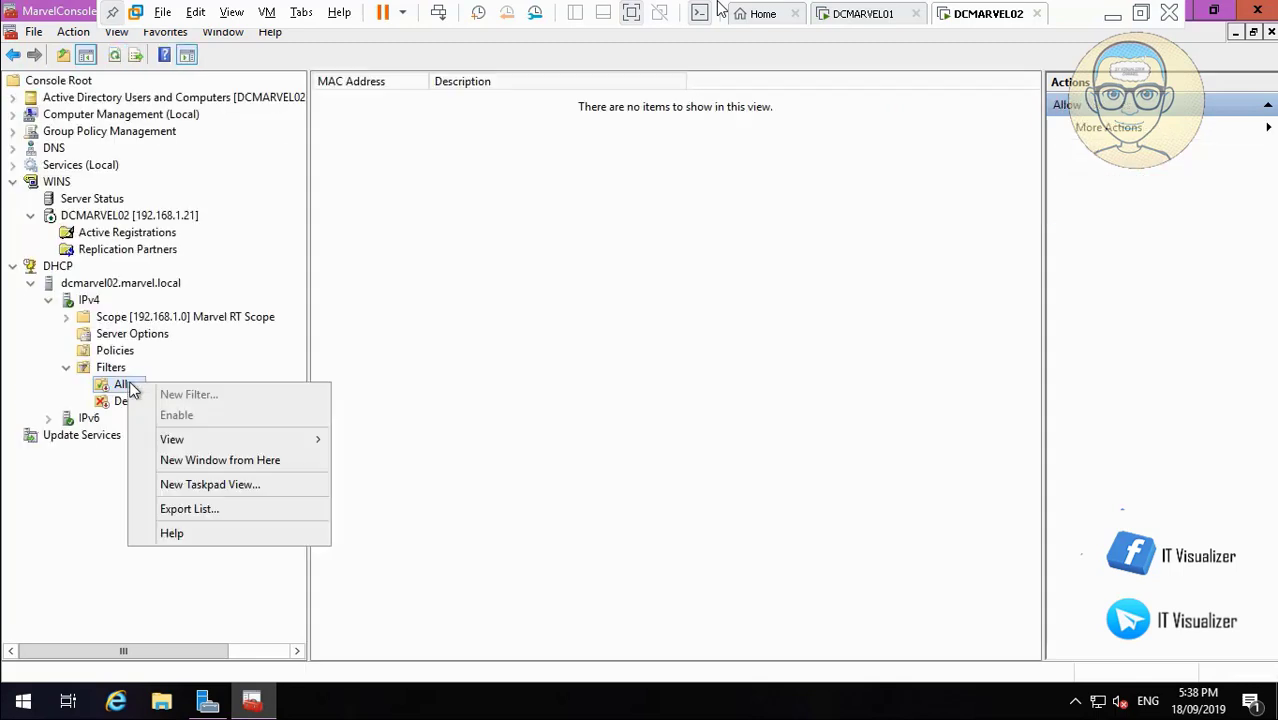
mouse_move(402, 658)
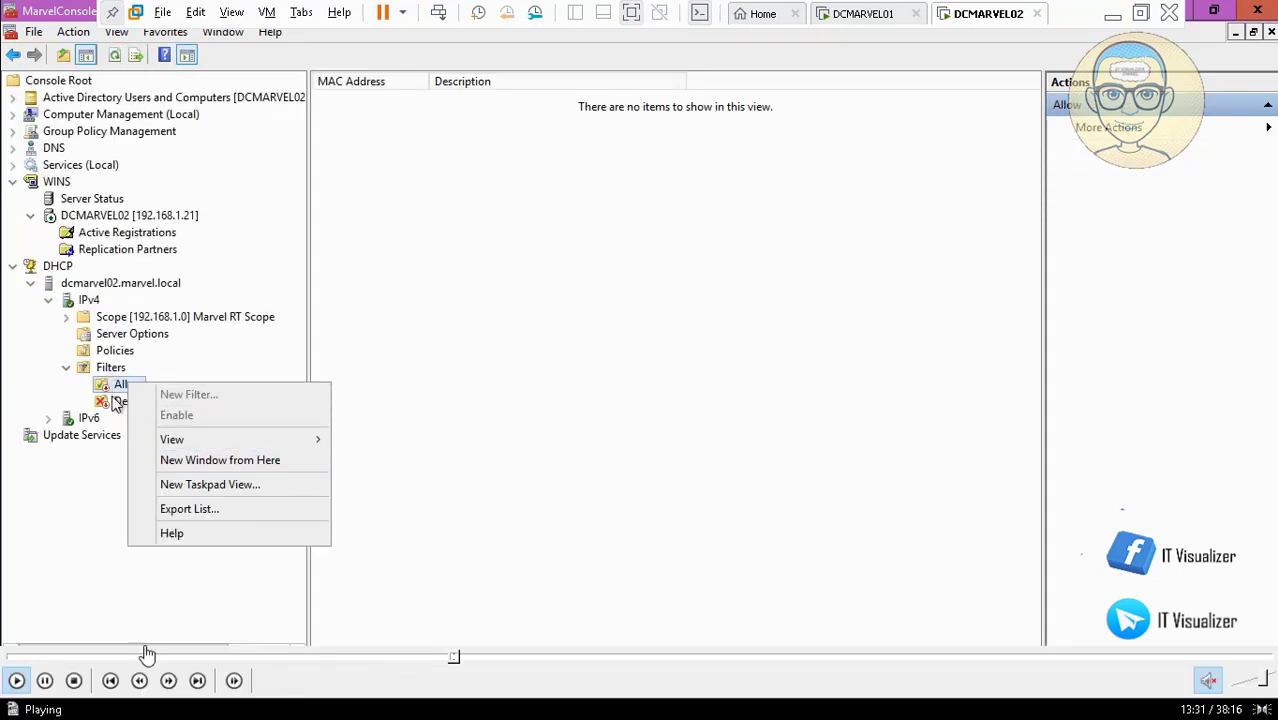
left_click(117, 402)
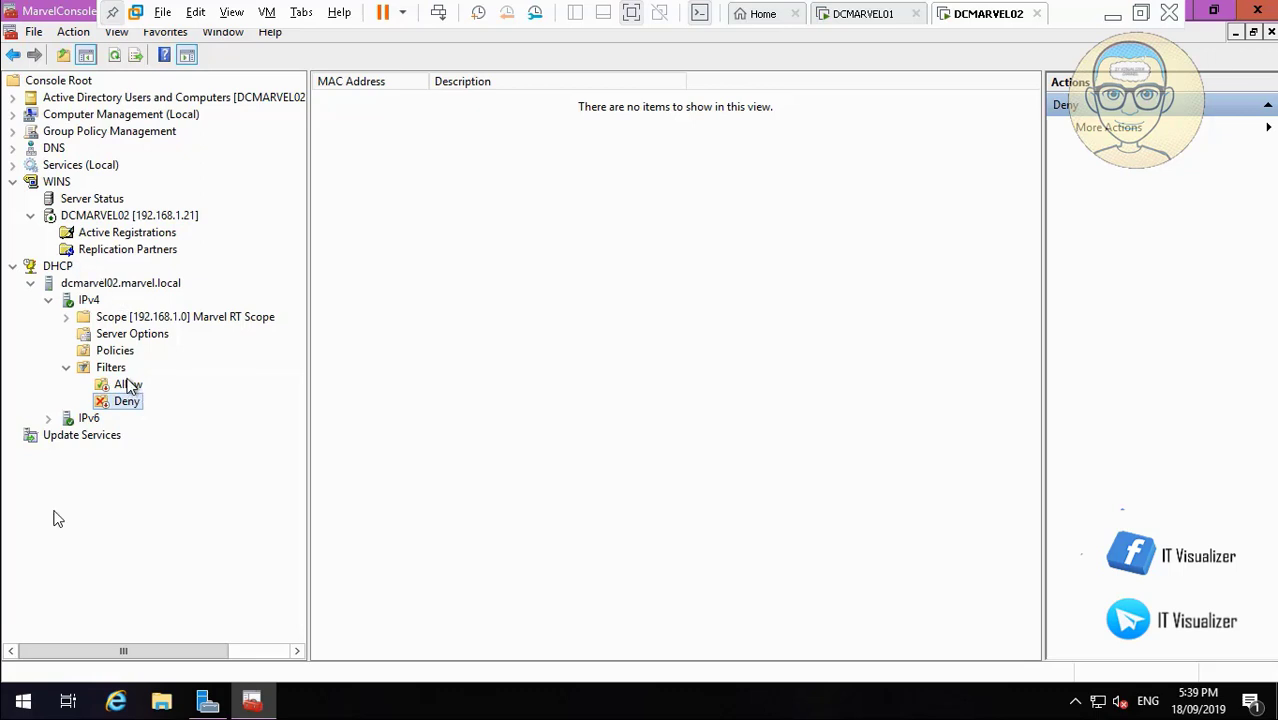
left_click(13, 685)
left_click(852, 20)
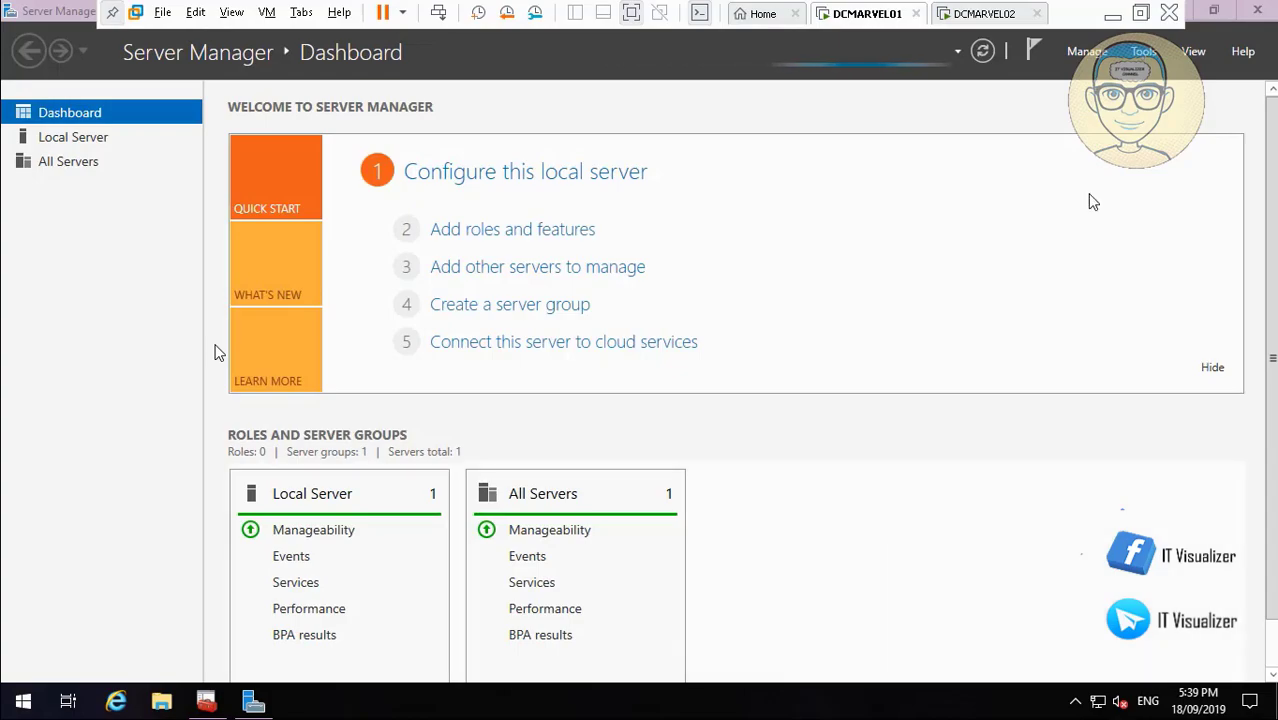
left_click(998, 14)
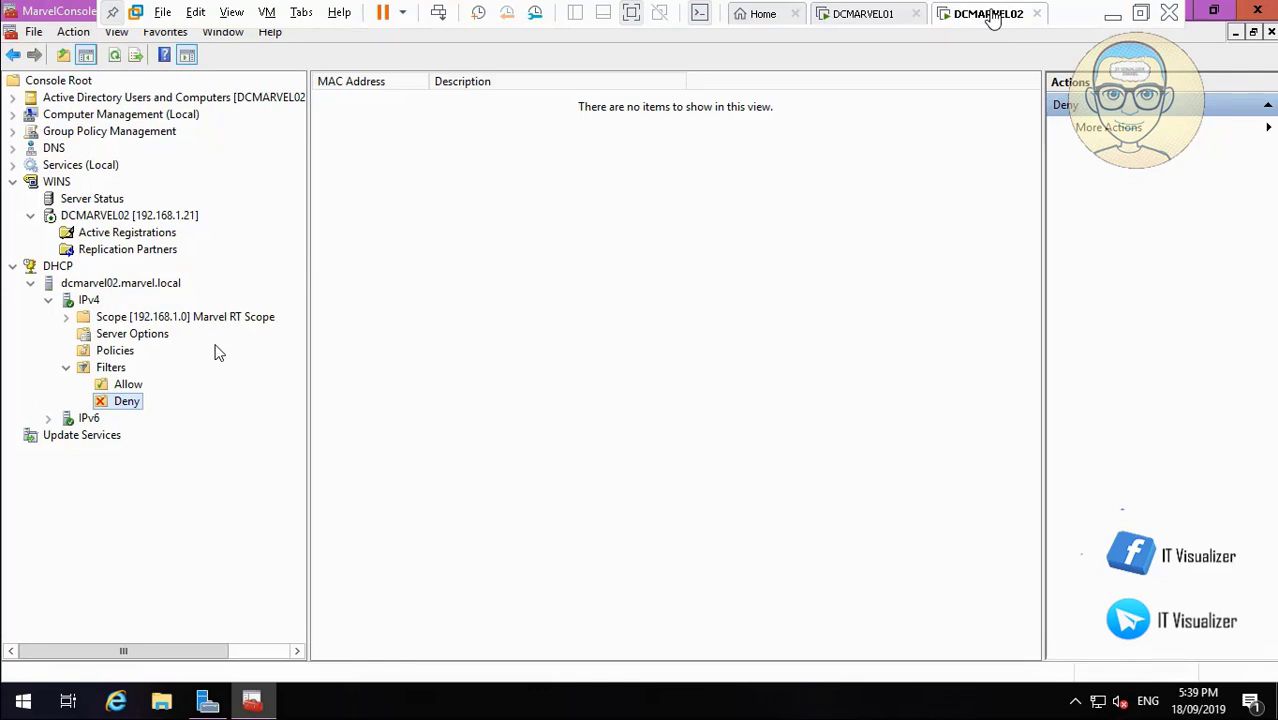
left_click(862, 14)
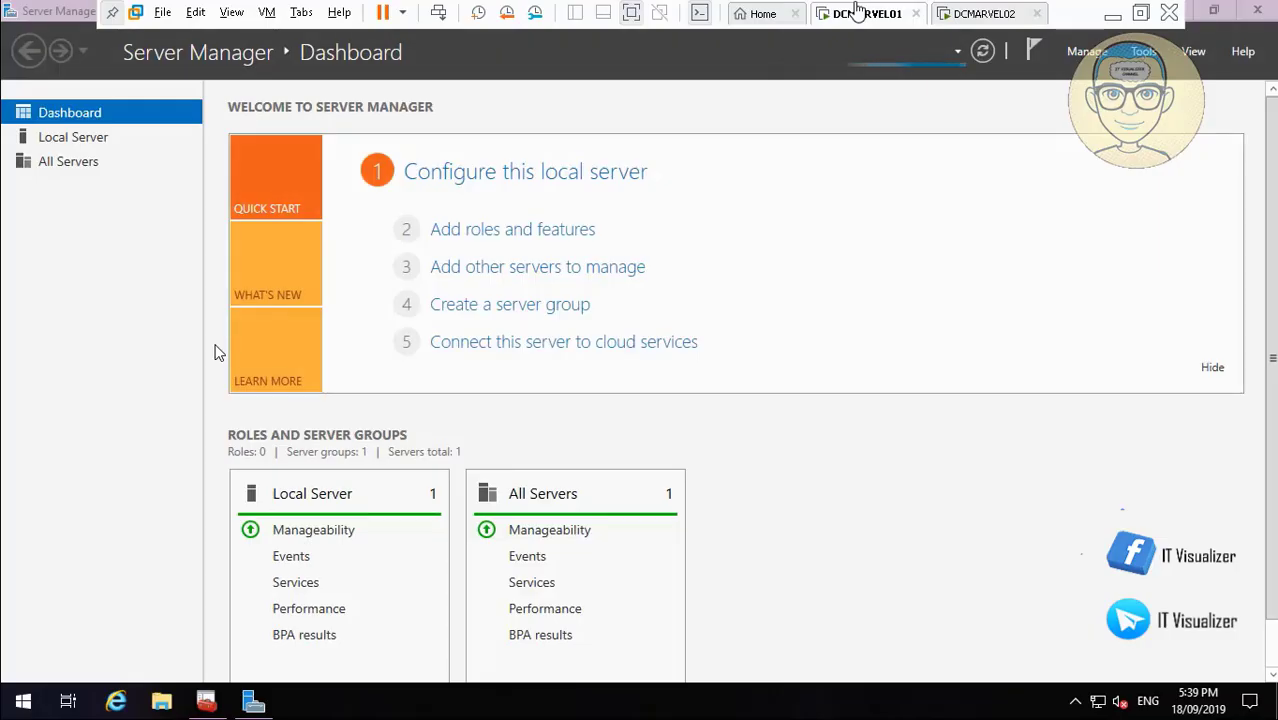
- Review the replication partners and active registrations of the WINS server on DCMARVEL02
left_click(985, 18)
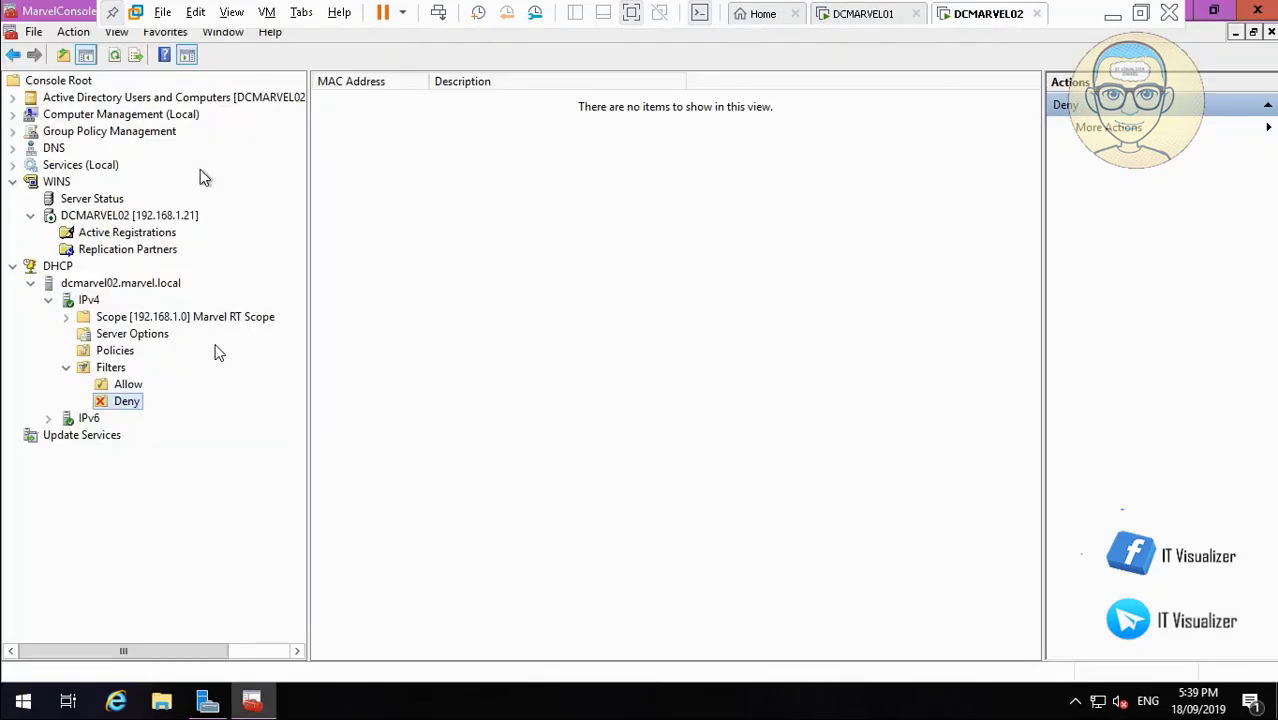
left_click(158, 253)
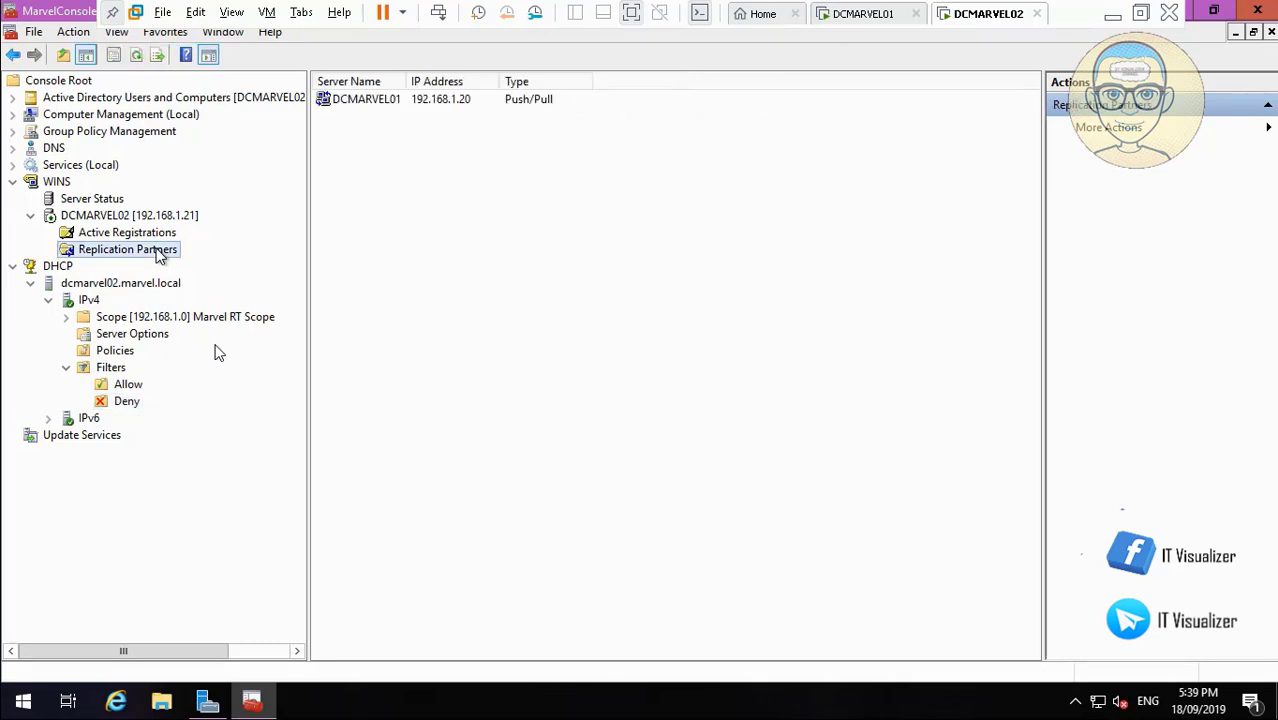
left_click(151, 234)
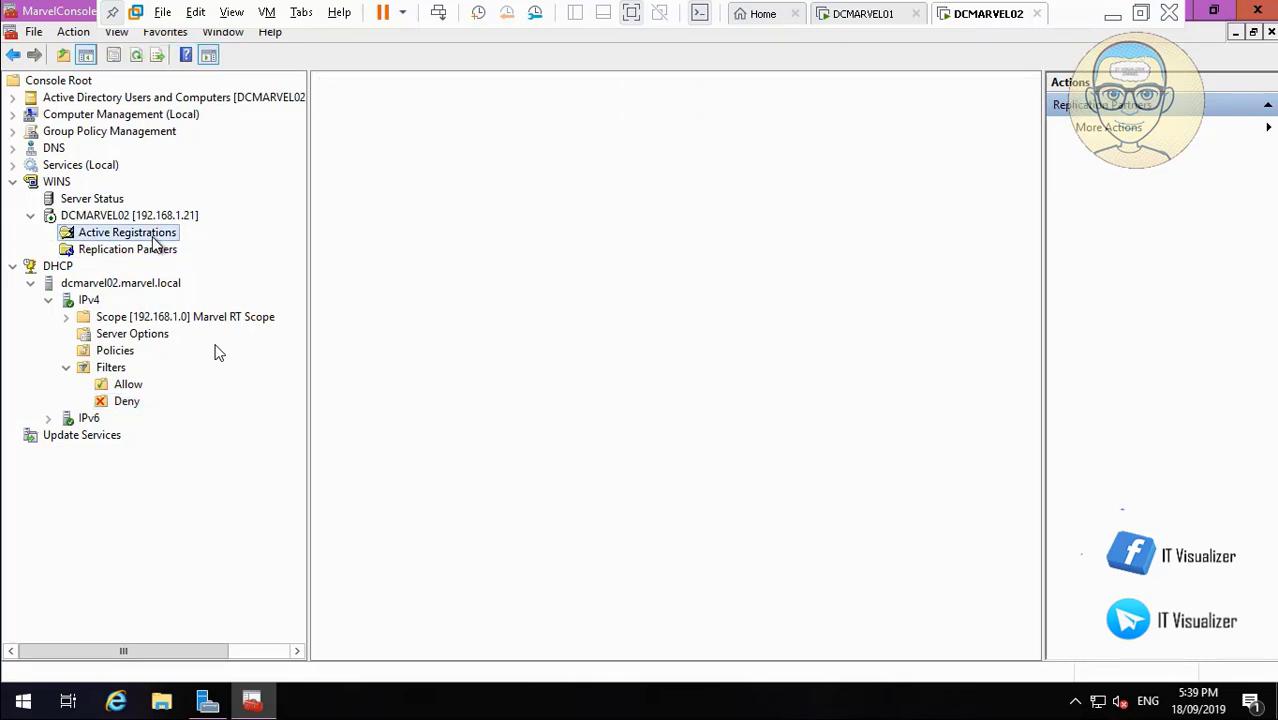
left_click(151, 220)
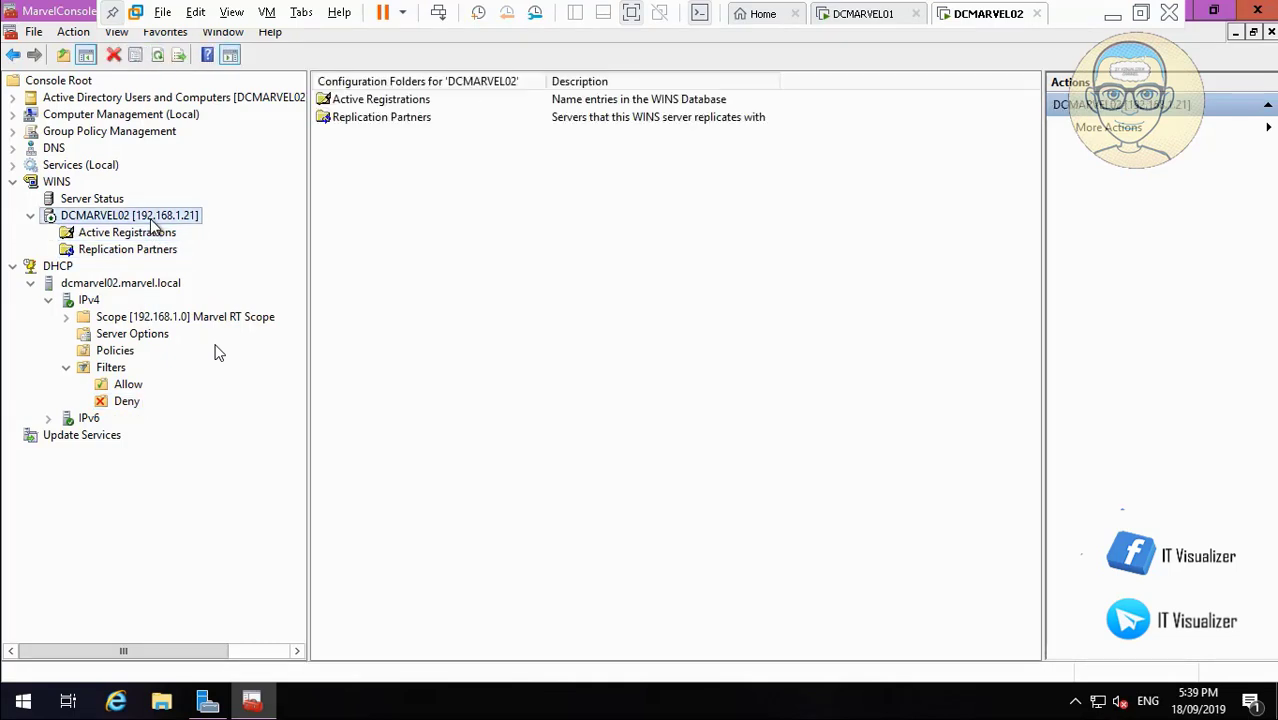
- On DCMARVEL01, start adding roles with a role-based installation, keep DCMARVEL01 as destination server, and go to the end of the server roles list
left_click(886, 16)
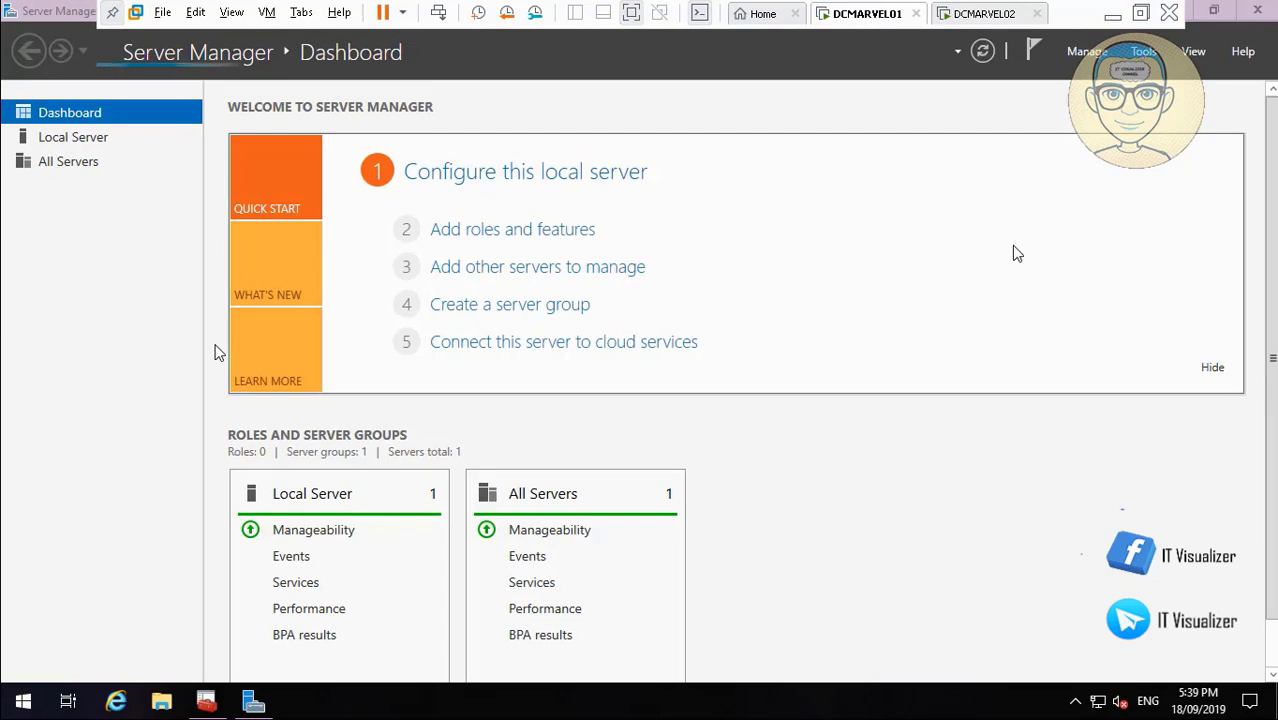
left_click(1085, 53)
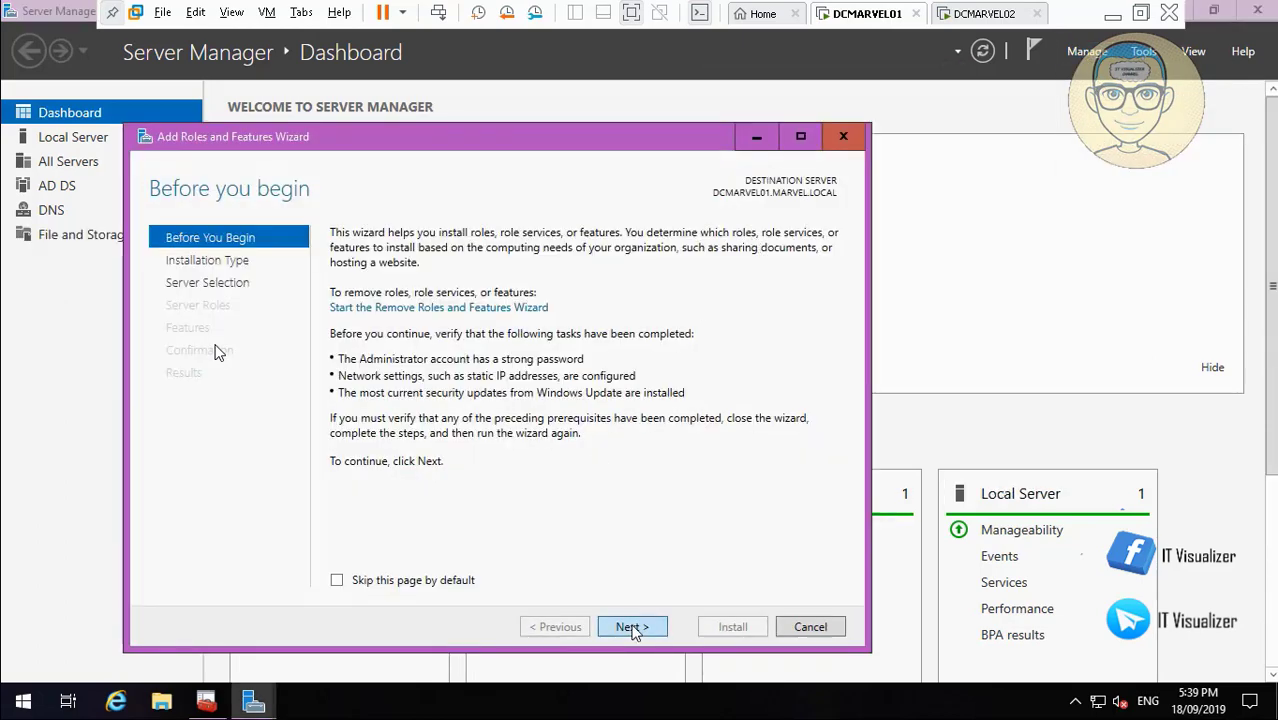
left_click(632, 627)
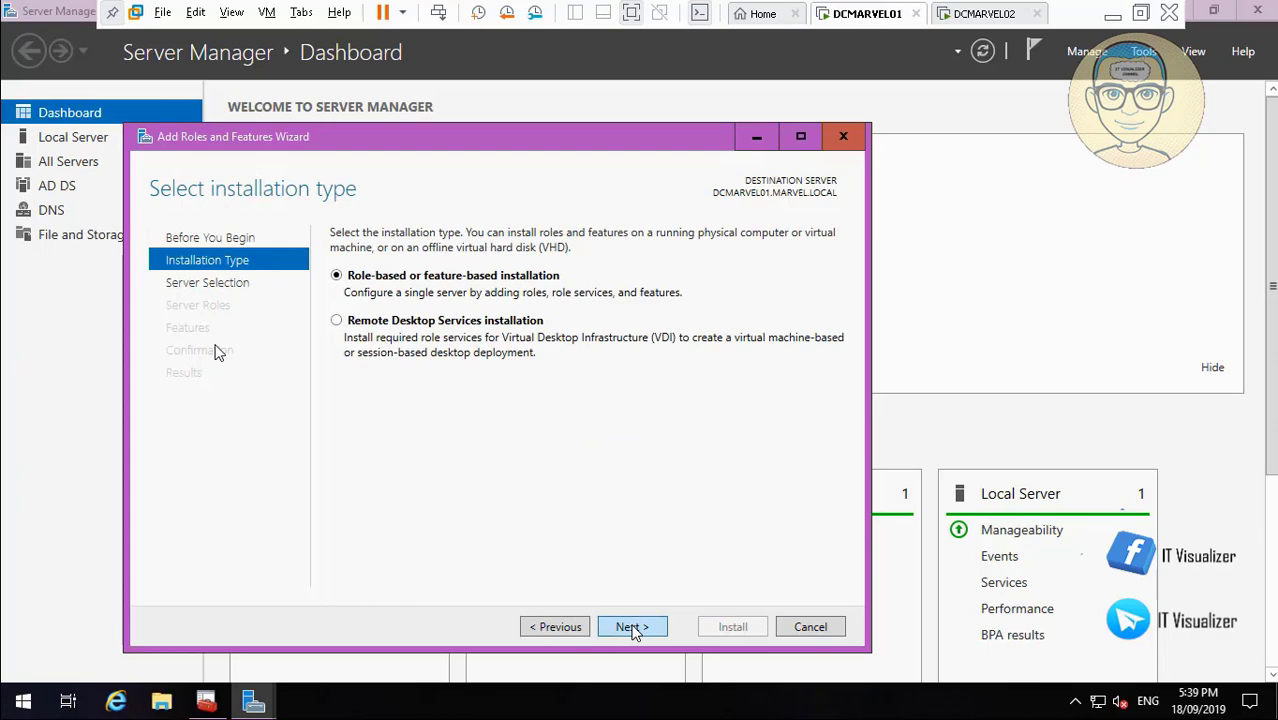
left_click(632, 627)
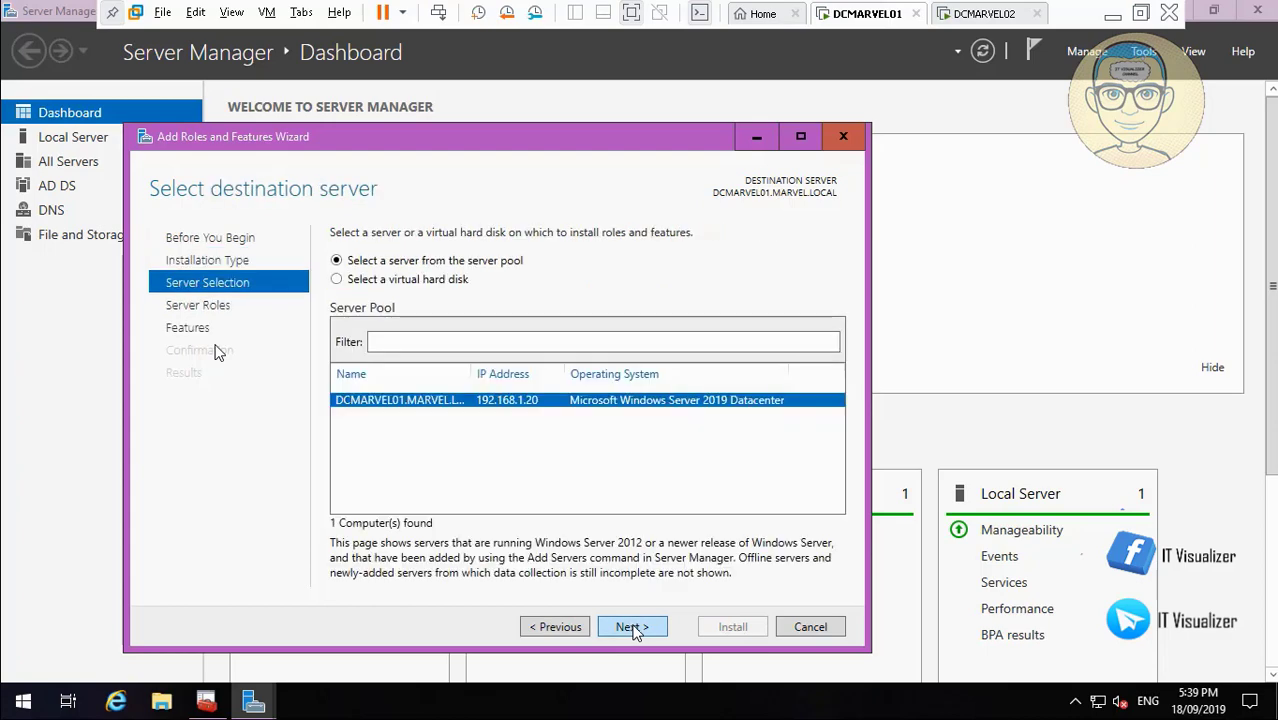
left_click(632, 627)
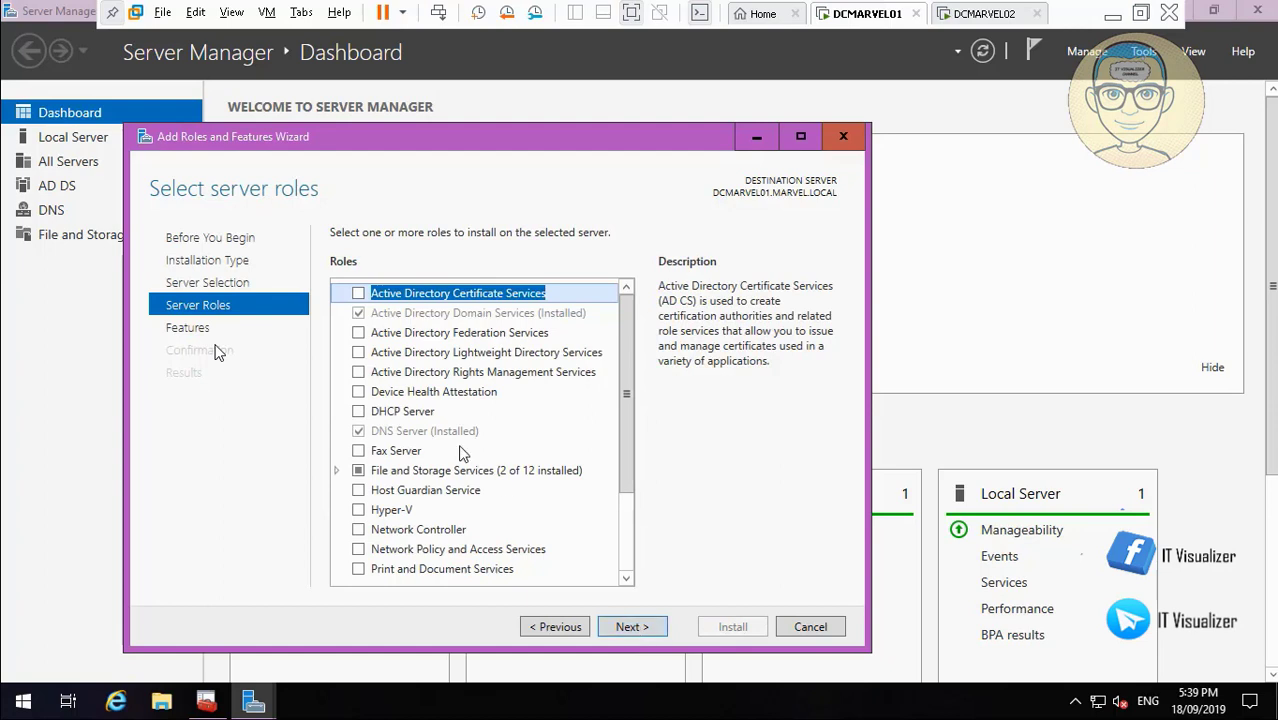
left_click(627, 578)
left_click(627, 578)
left_click(627, 578)
left_click(627, 578)
left_click(627, 578)
left_click(627, 578)
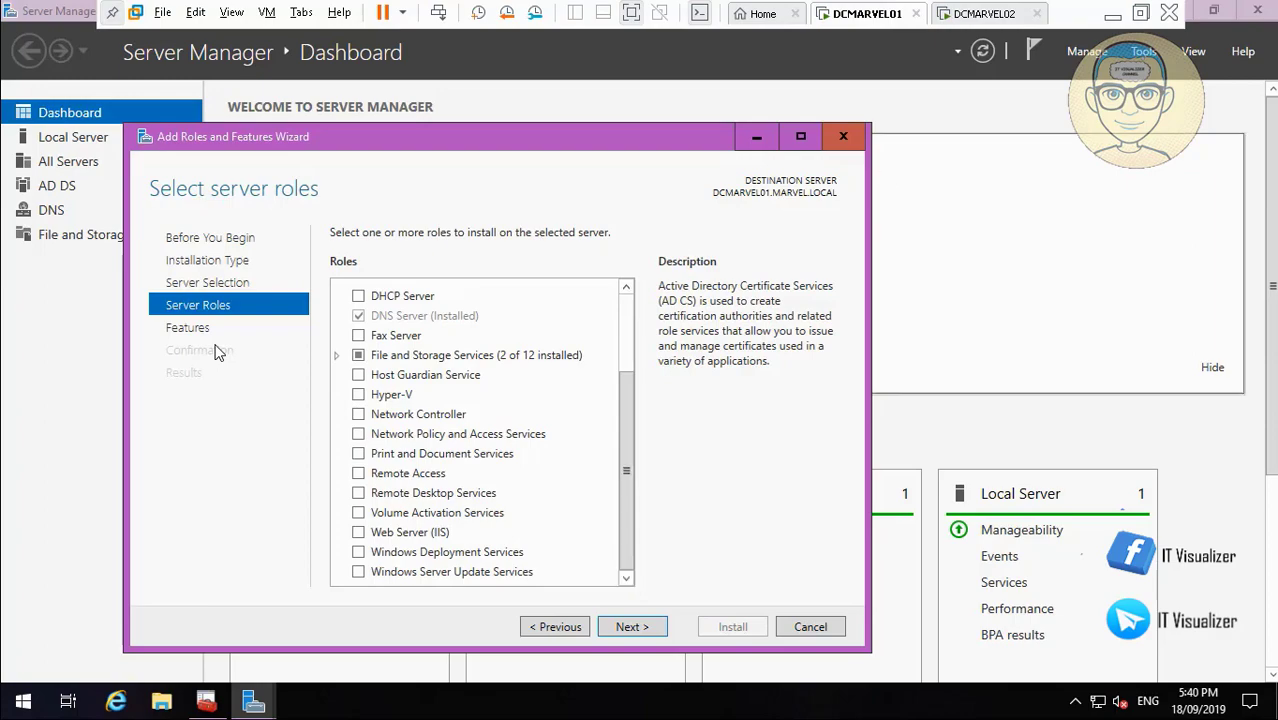
left_click(1113, 14)
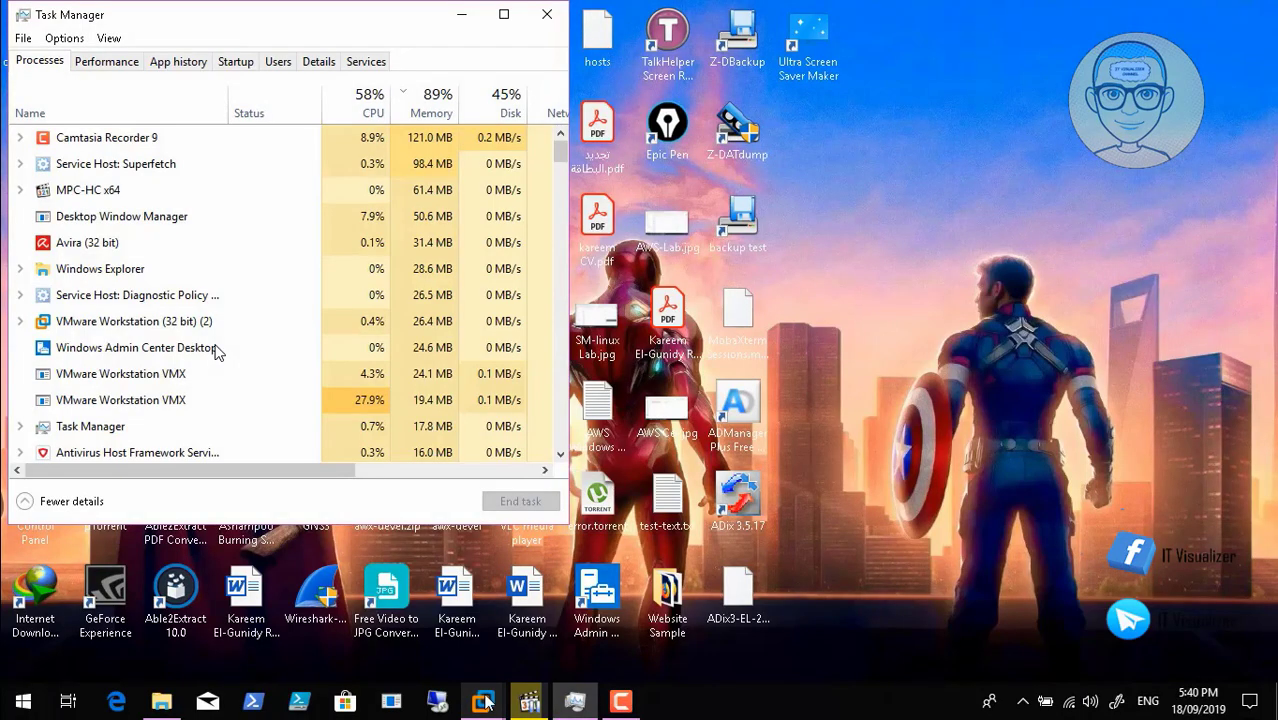
left_click(620, 702)
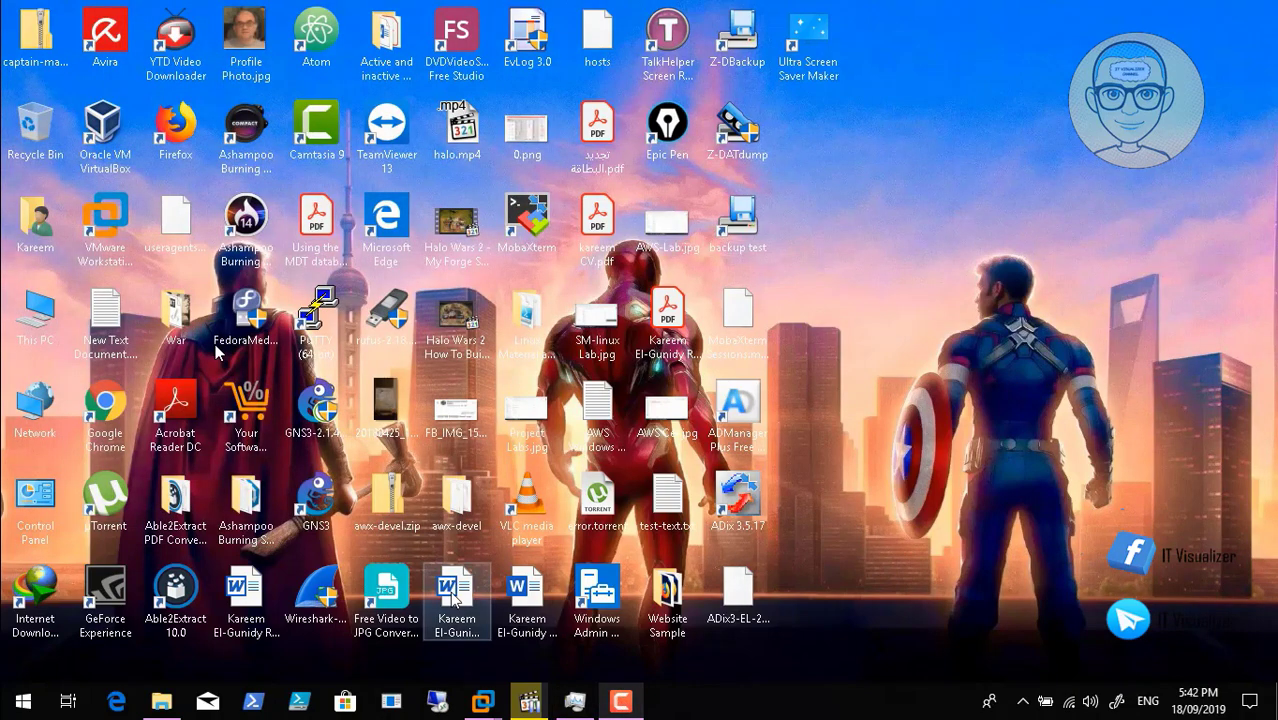
- Switch to the DCMARVEL01 virtual machine and select the DHCP Server role with its required management tools
left_click(483, 703)
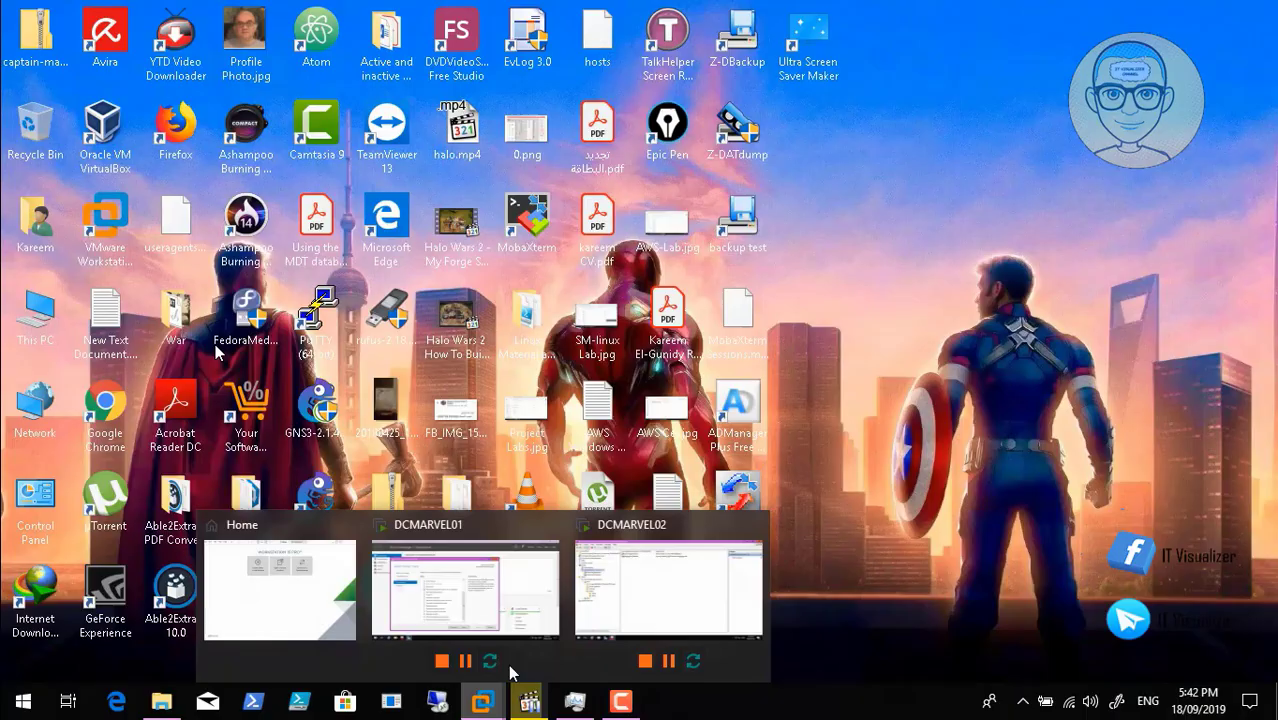
left_click(472, 588)
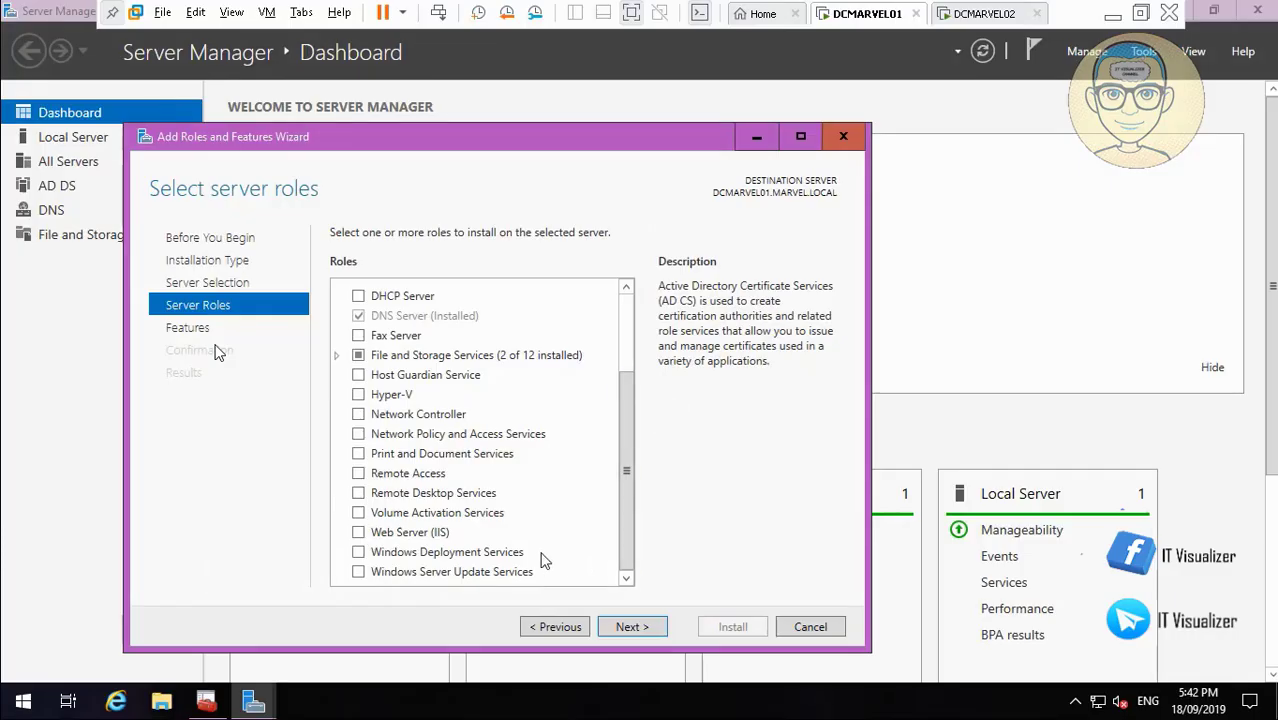
left_click(626, 288)
left_click(626, 288)
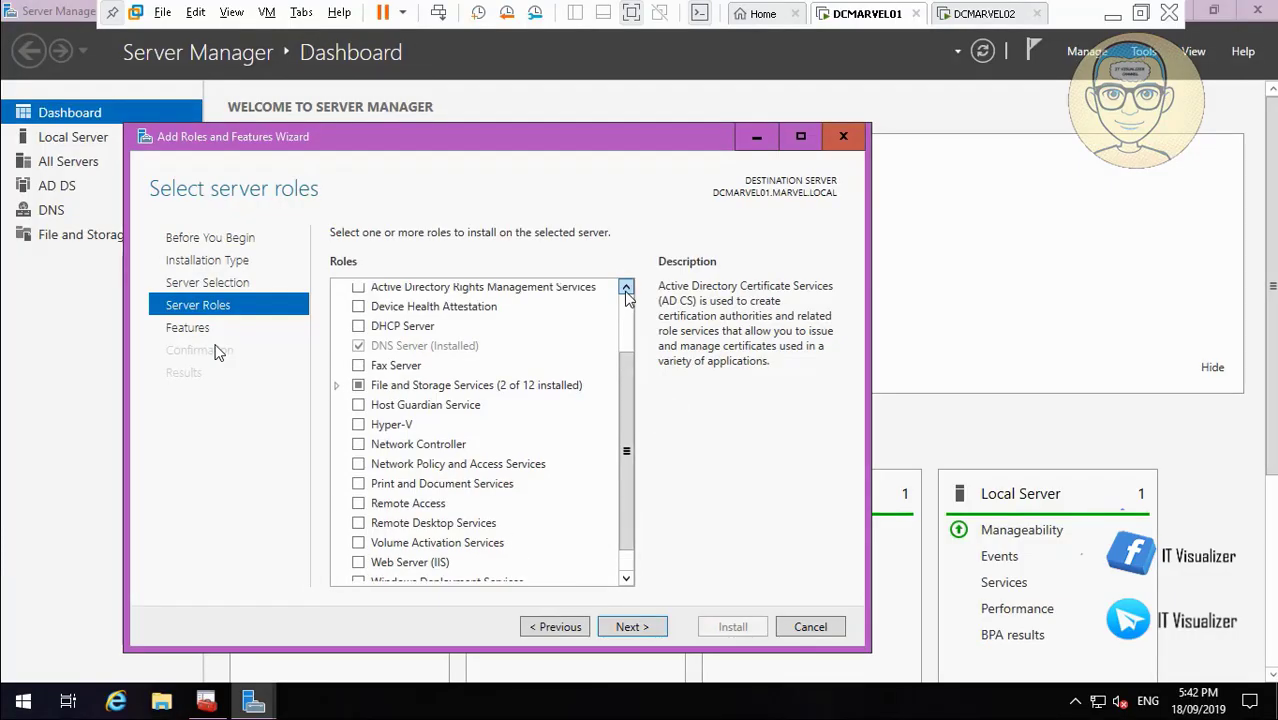
left_click(626, 288)
left_click(358, 357)
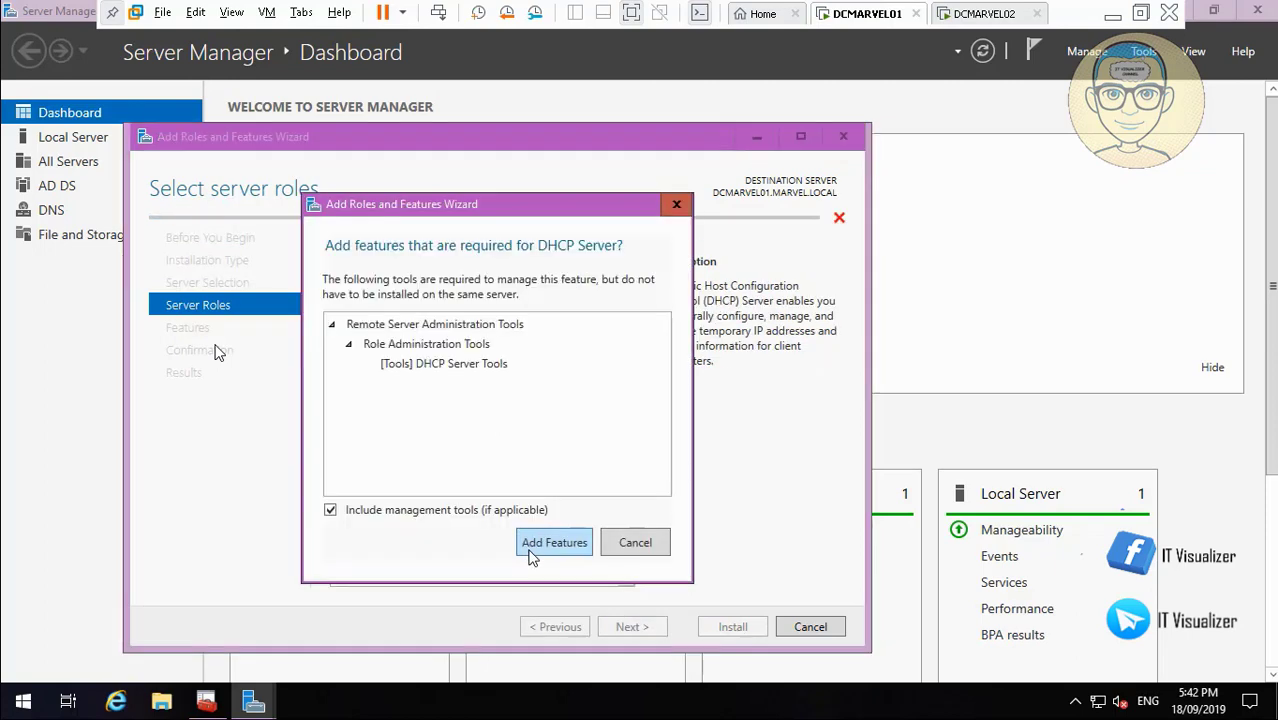
left_click(552, 545)
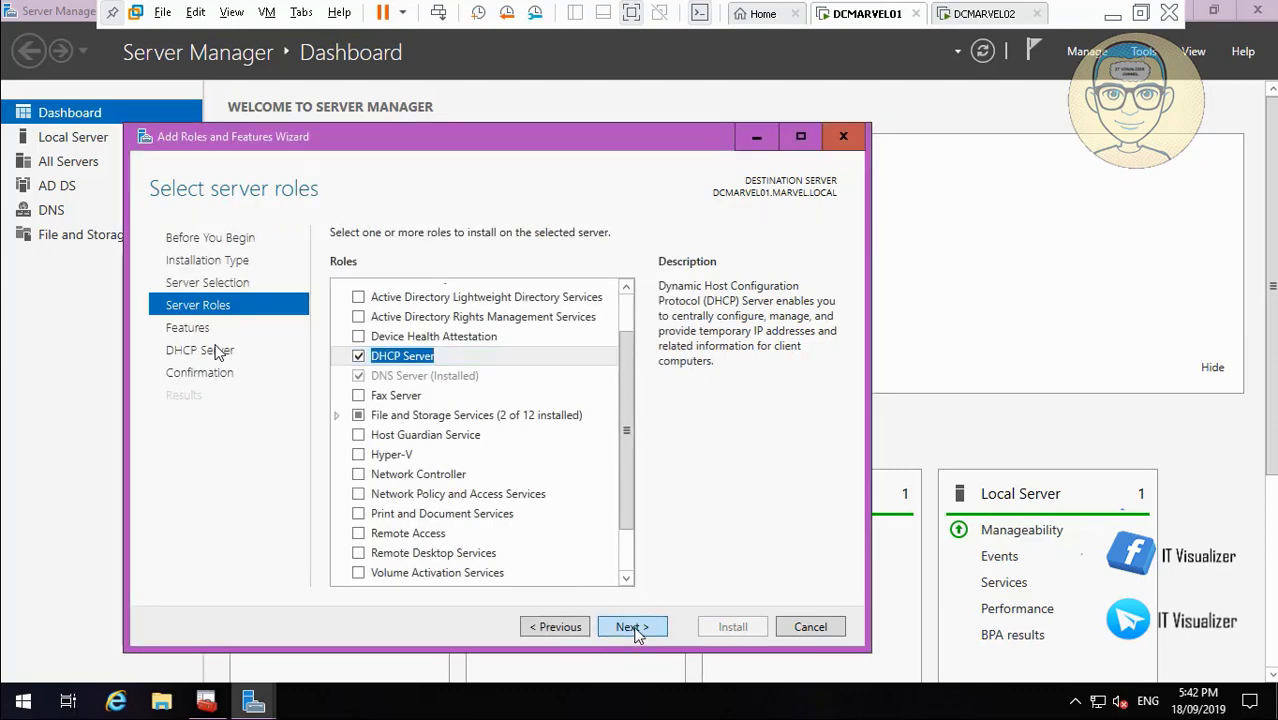
- Keep the default features and start installing the DHCP Server role on DCMARVEL01
left_click(637, 630)
left_click(645, 627)
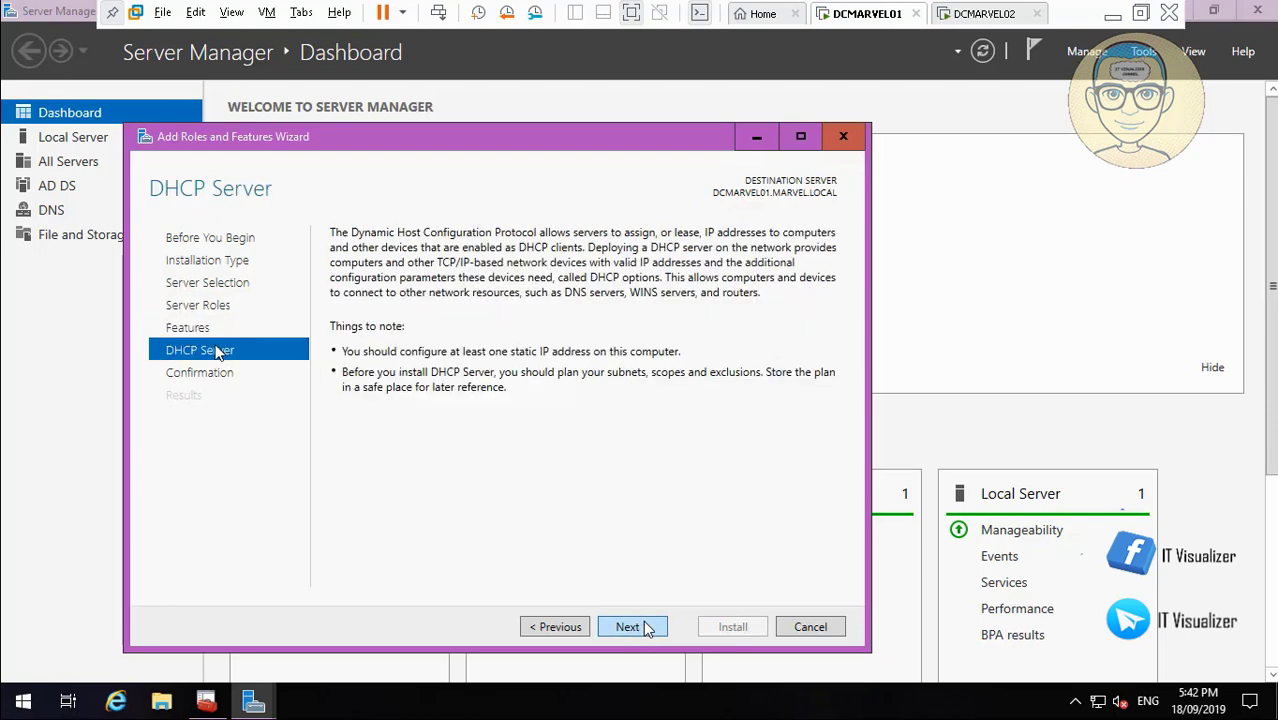
left_click(645, 627)
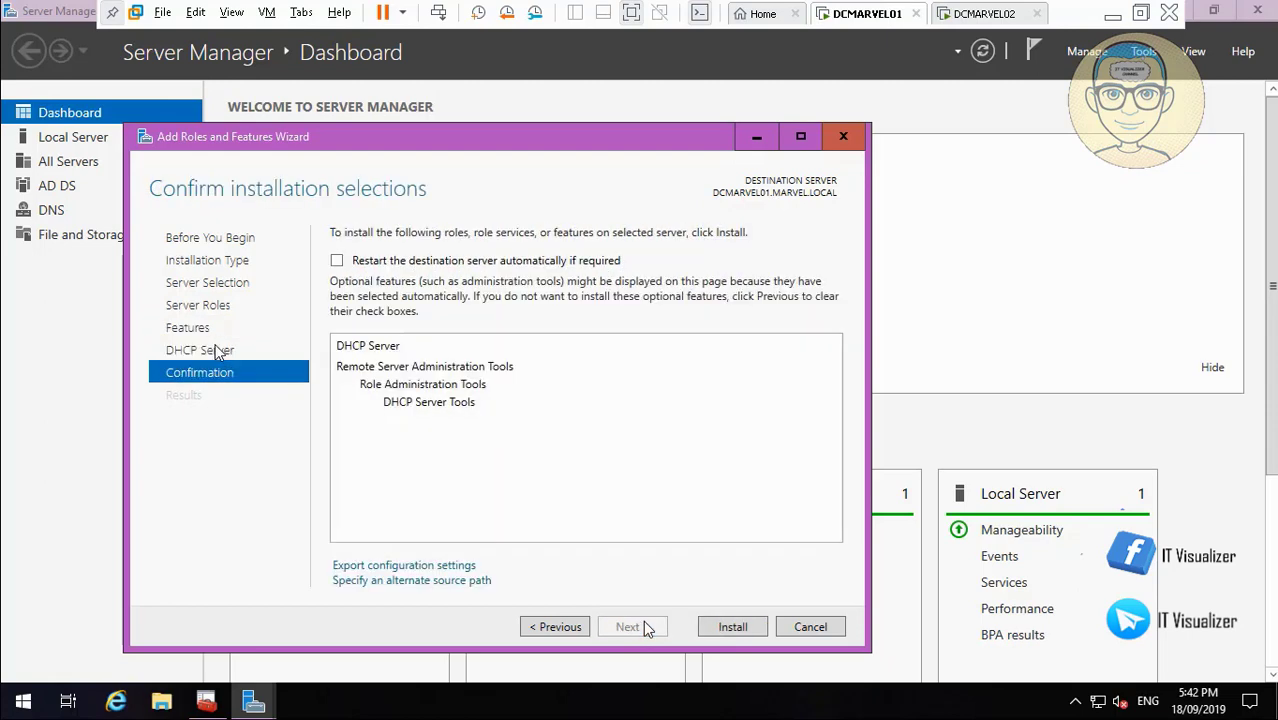
left_click(733, 627)
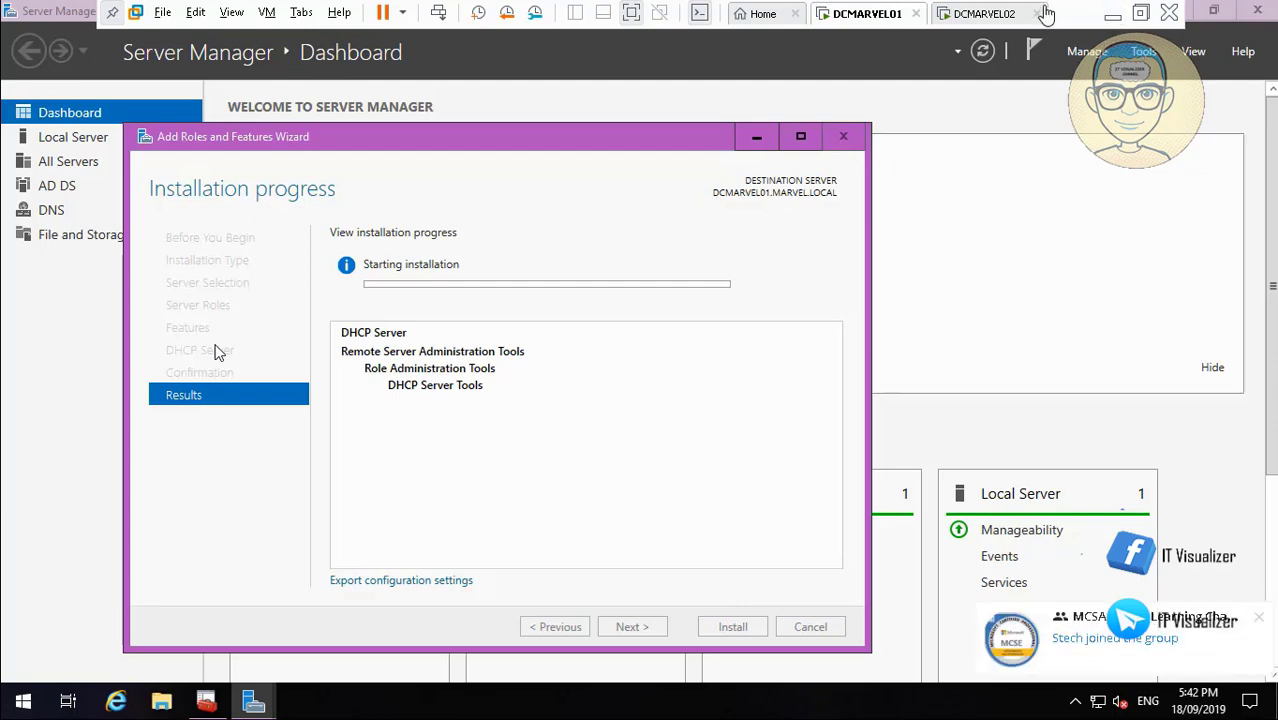
- Check the WSUS post-deployment notification in Server Manager on DCMARVEL02 and return to the DCMARVEL01 installation
left_click(1000, 15)
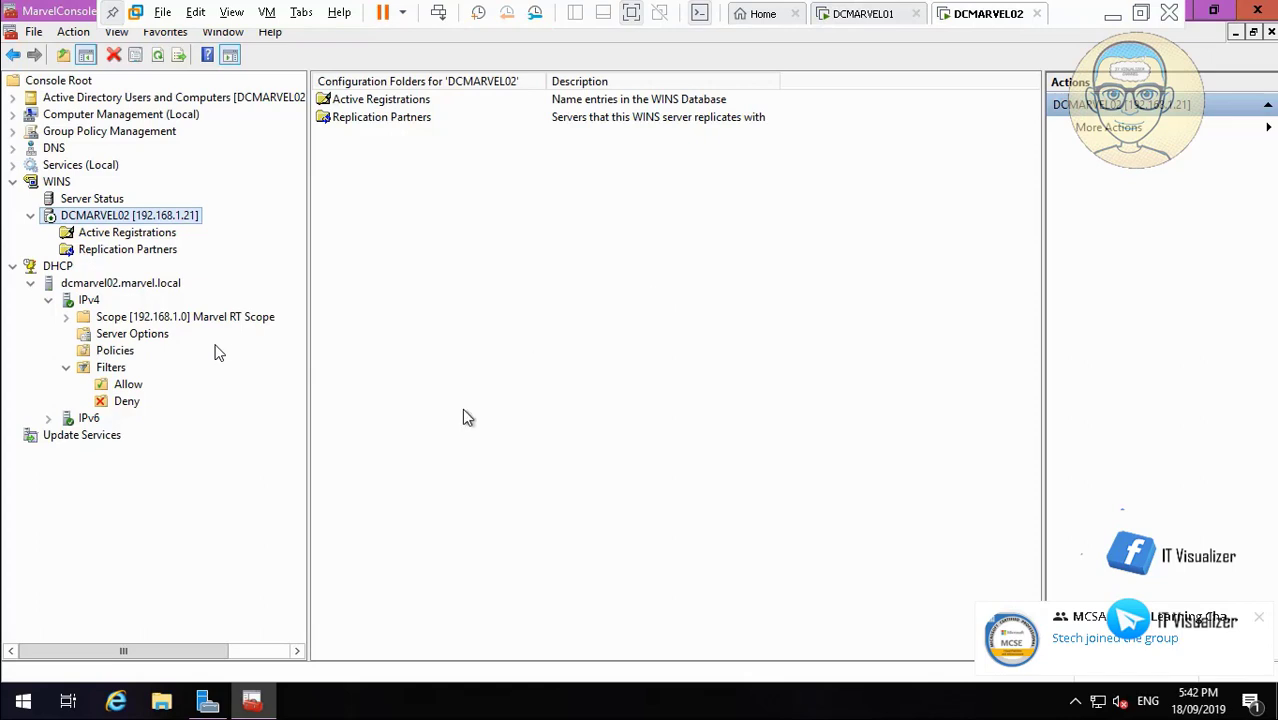
left_click(207, 703)
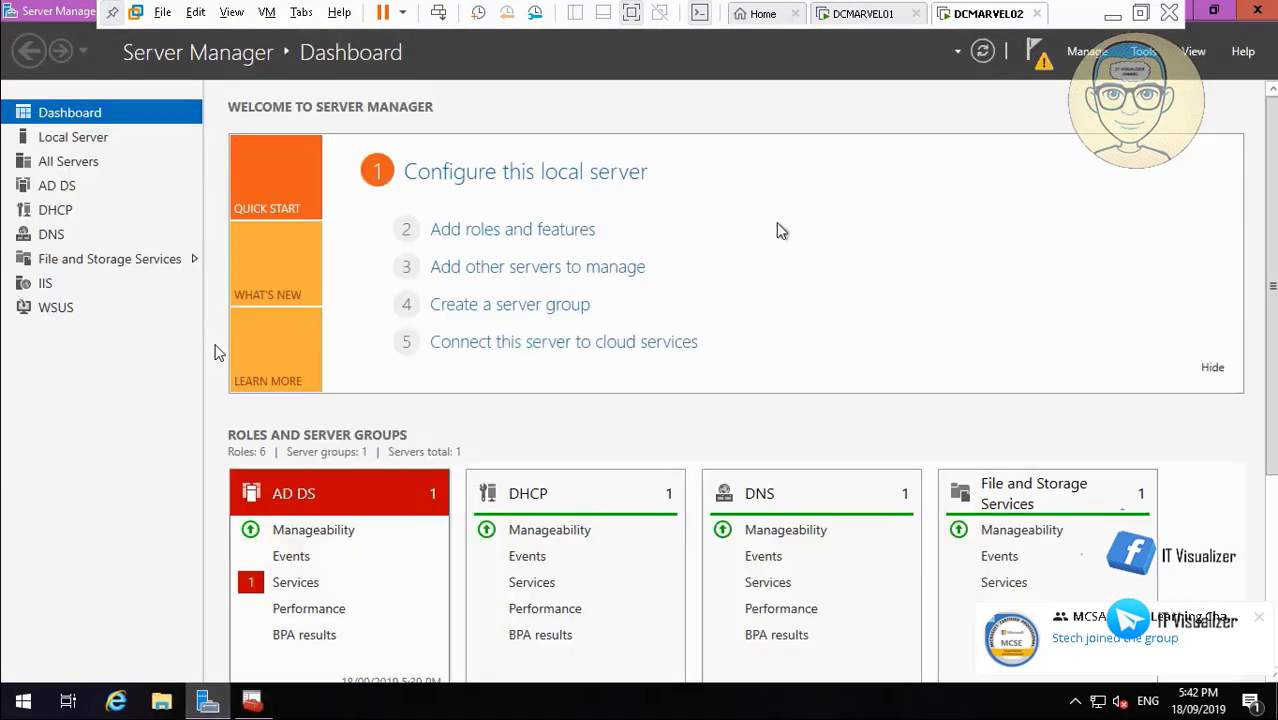
left_click(1038, 54)
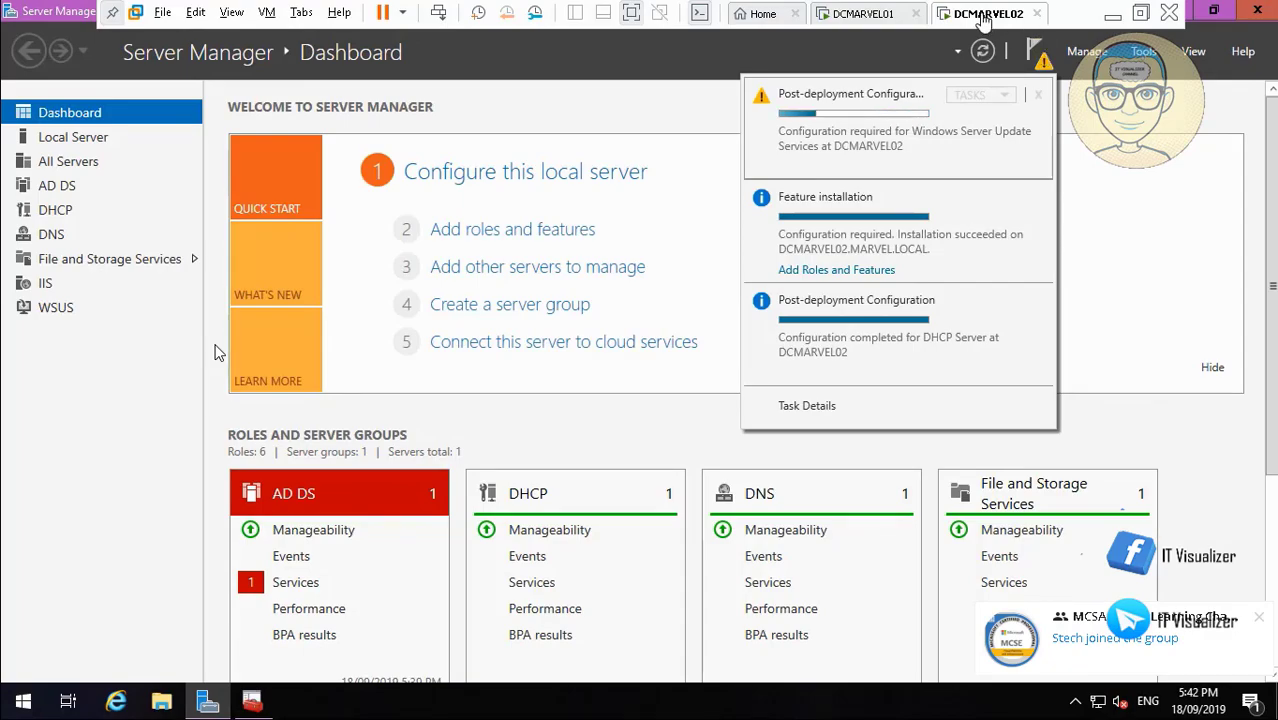
left_click(868, 14)
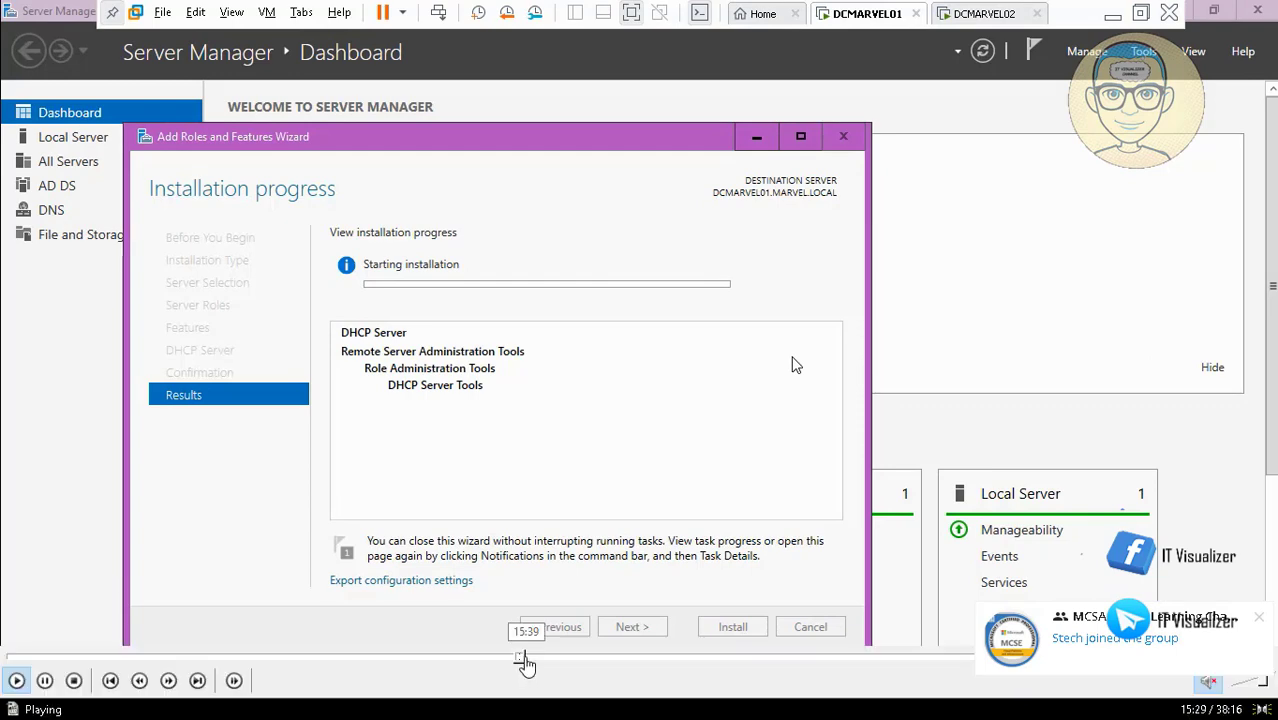
left_click(526, 659)
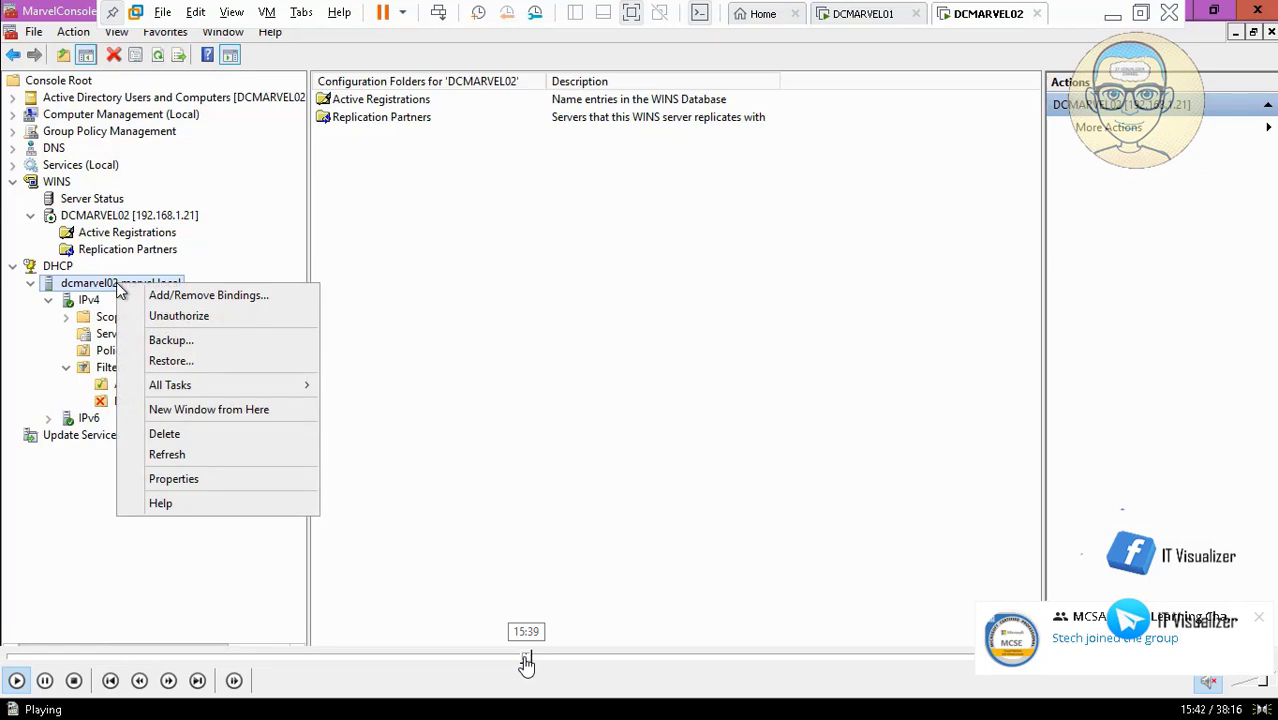
left_click(521, 659)
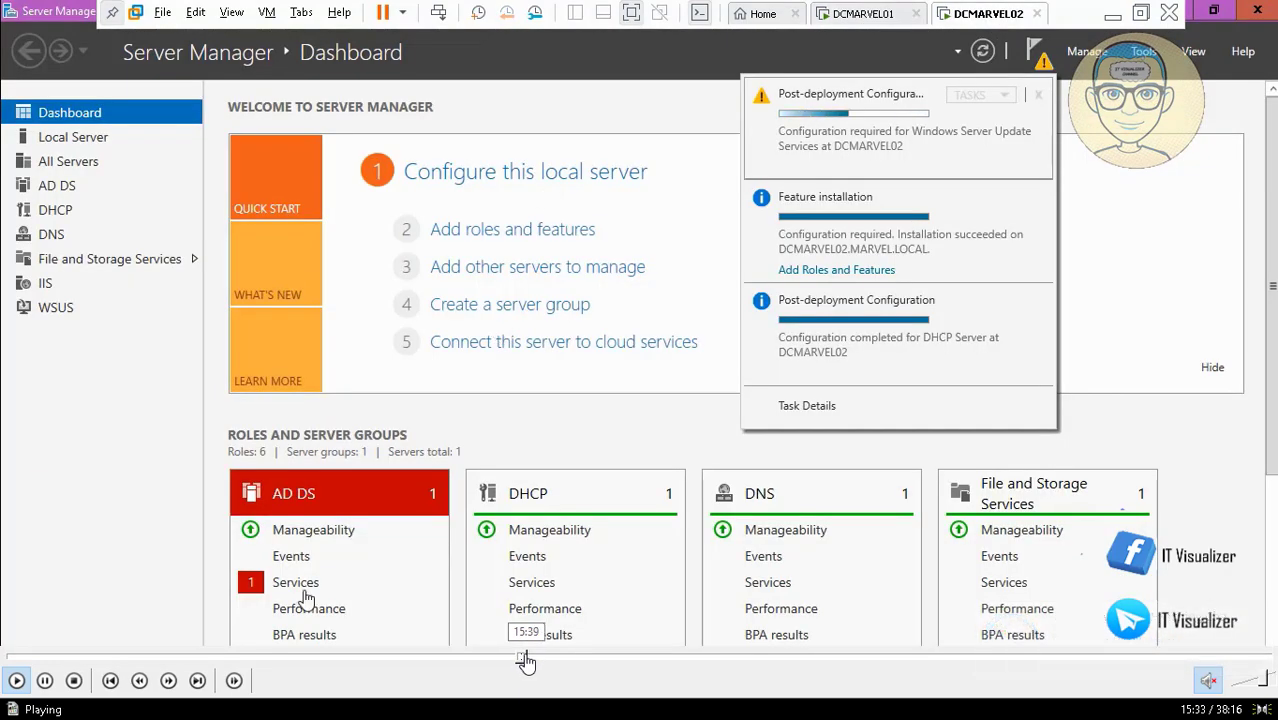
left_click(527, 660)
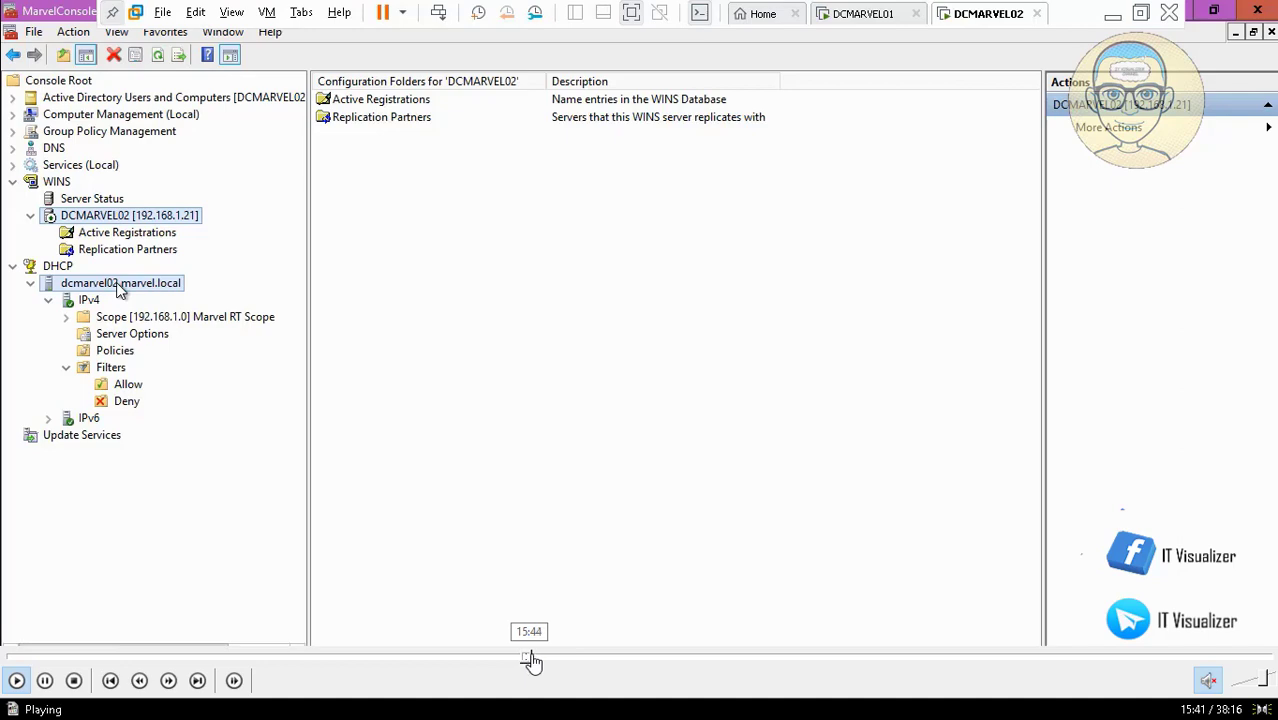
left_click(532, 660)
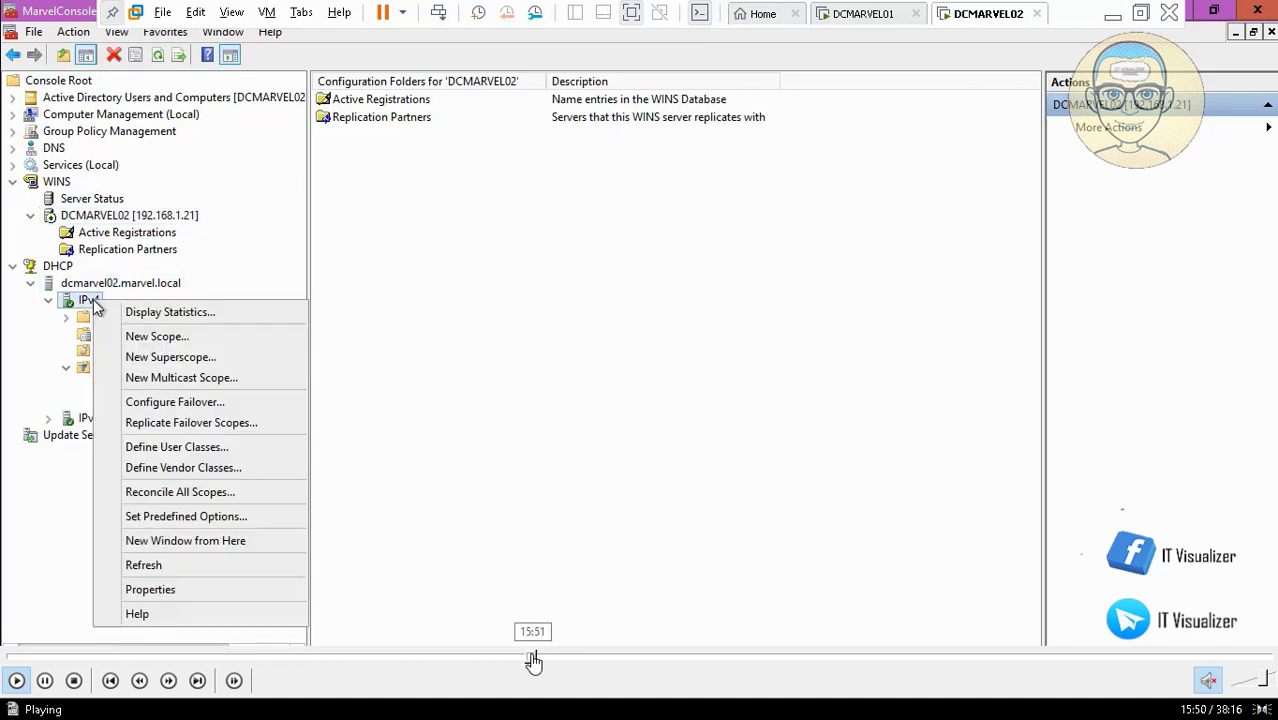
left_click(536, 660)
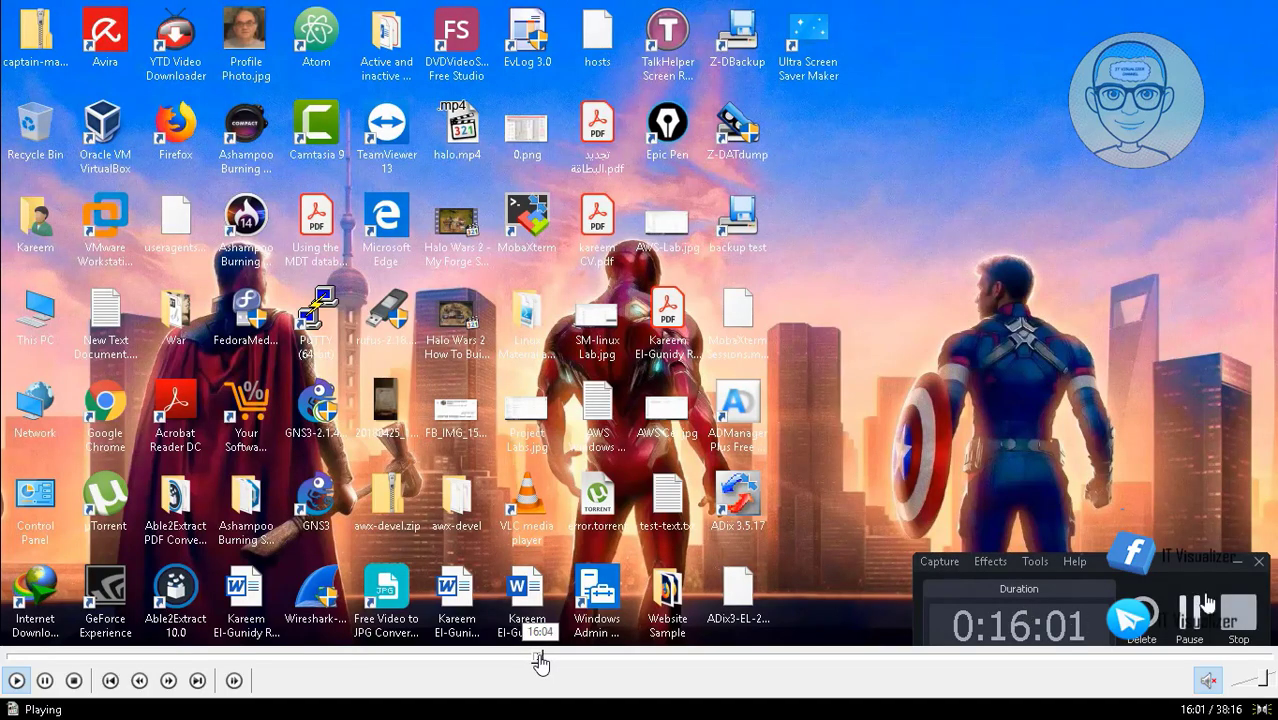
left_click(540, 660)
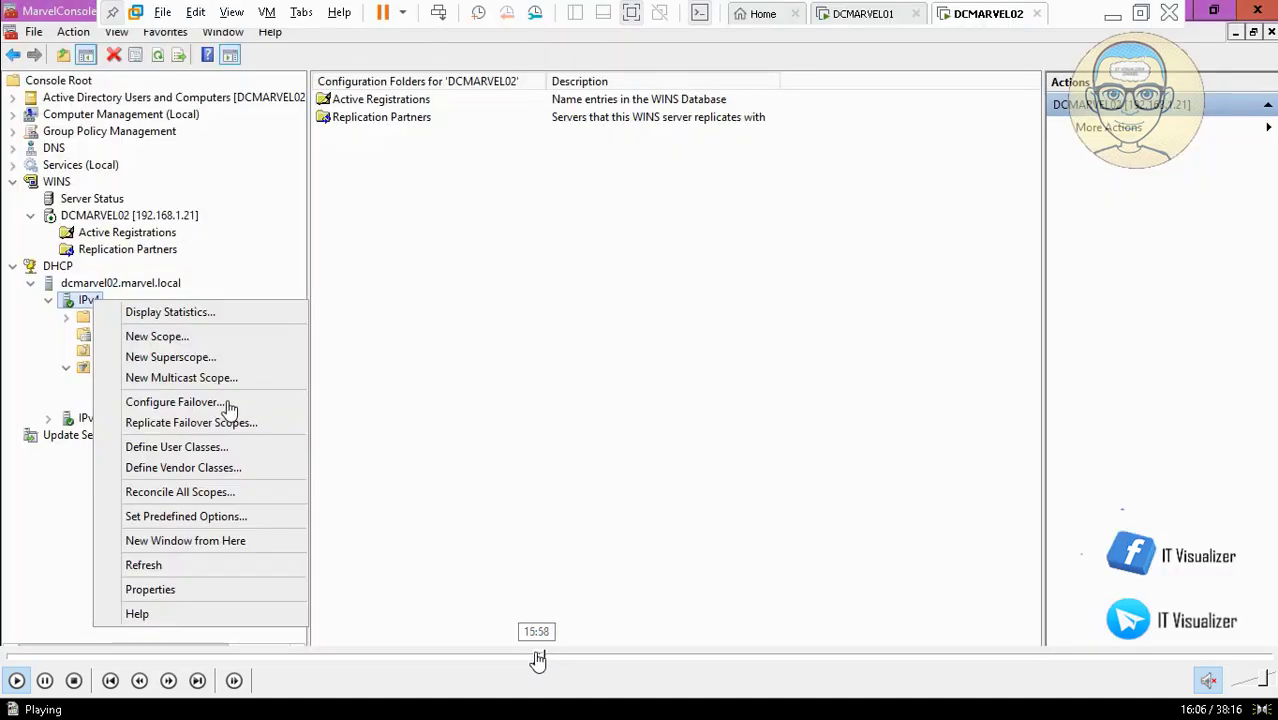
left_click(538, 660)
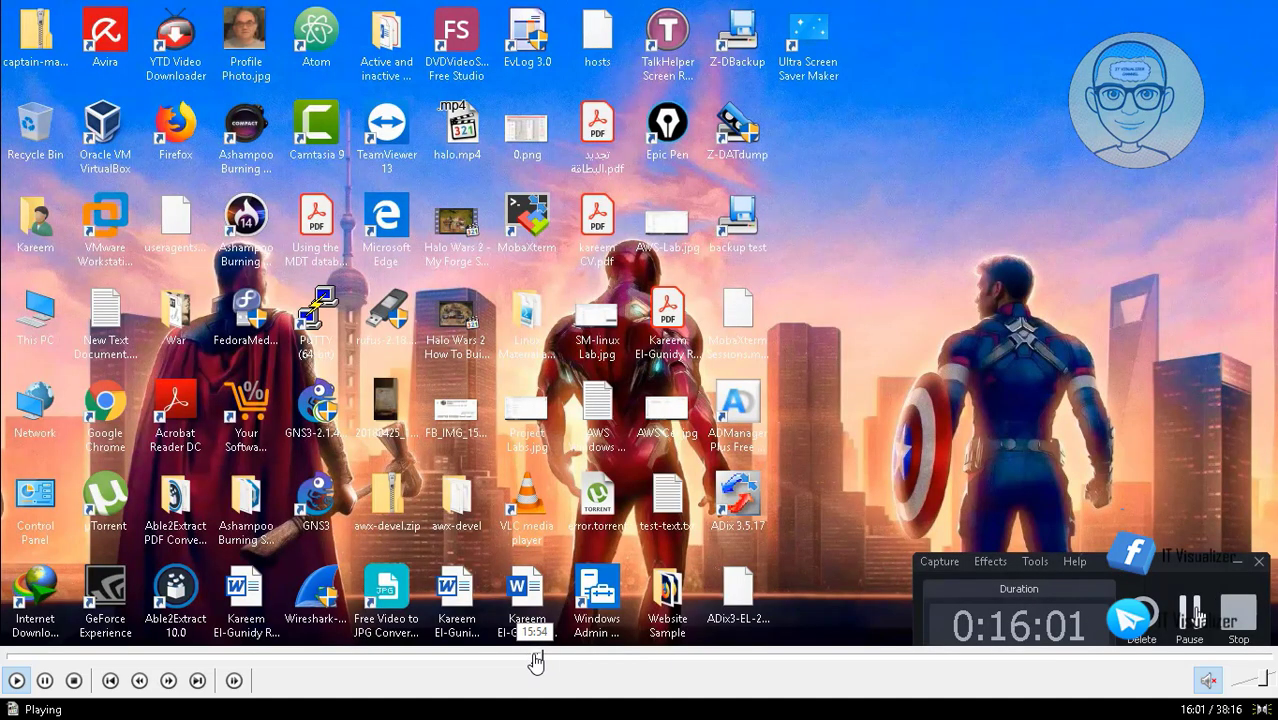
left_click(537, 660)
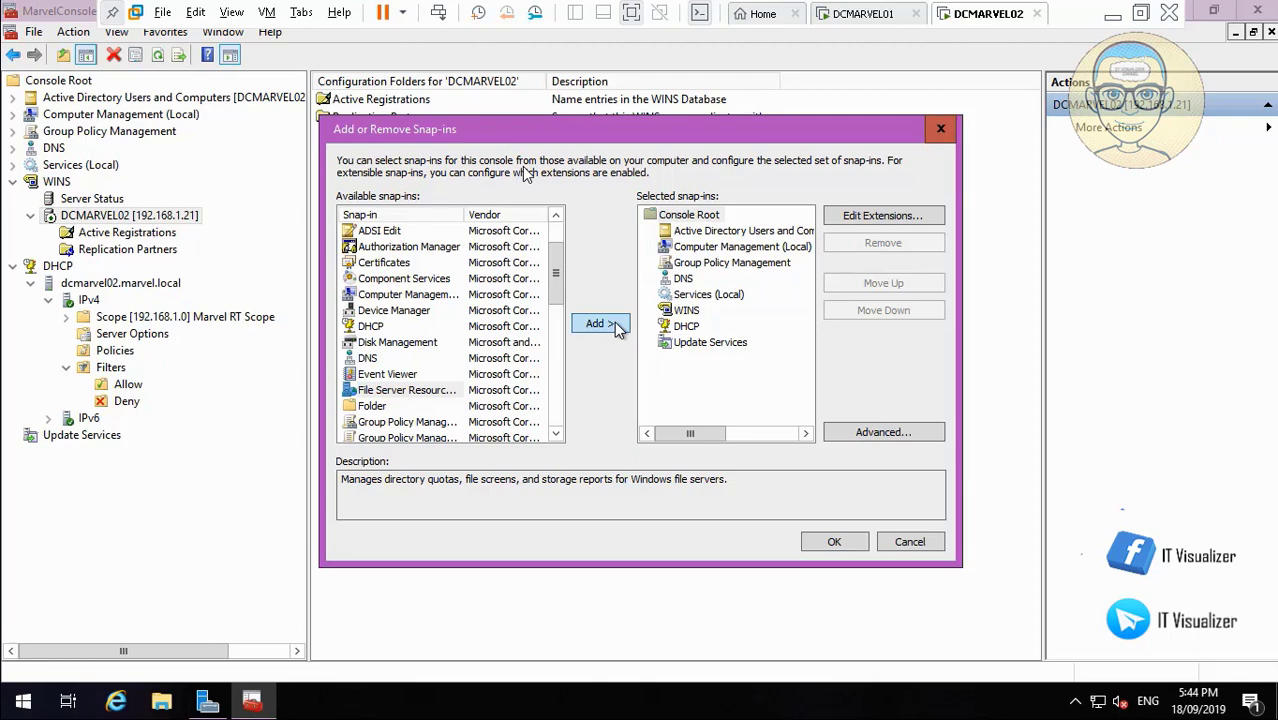
- Add the File Server Resource Manager snap-in to MarvelConsole on DCMARVEL02
left_click(600, 324)
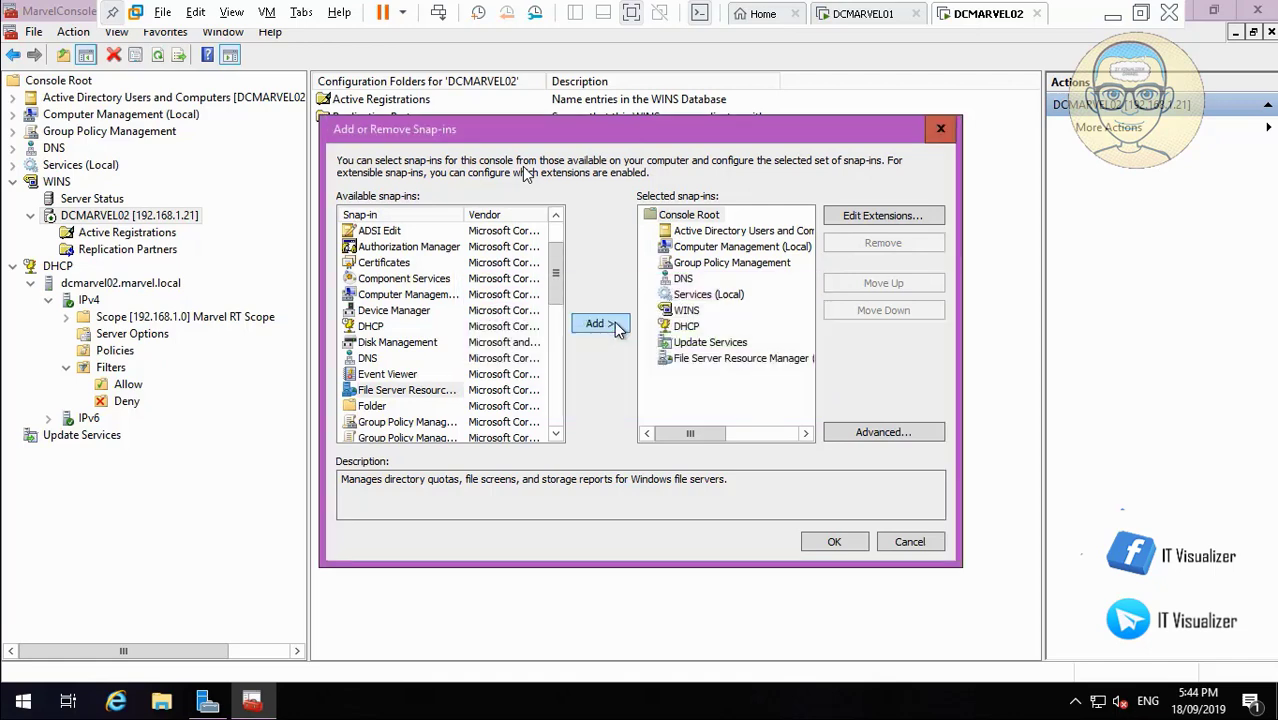
left_click(833, 543)
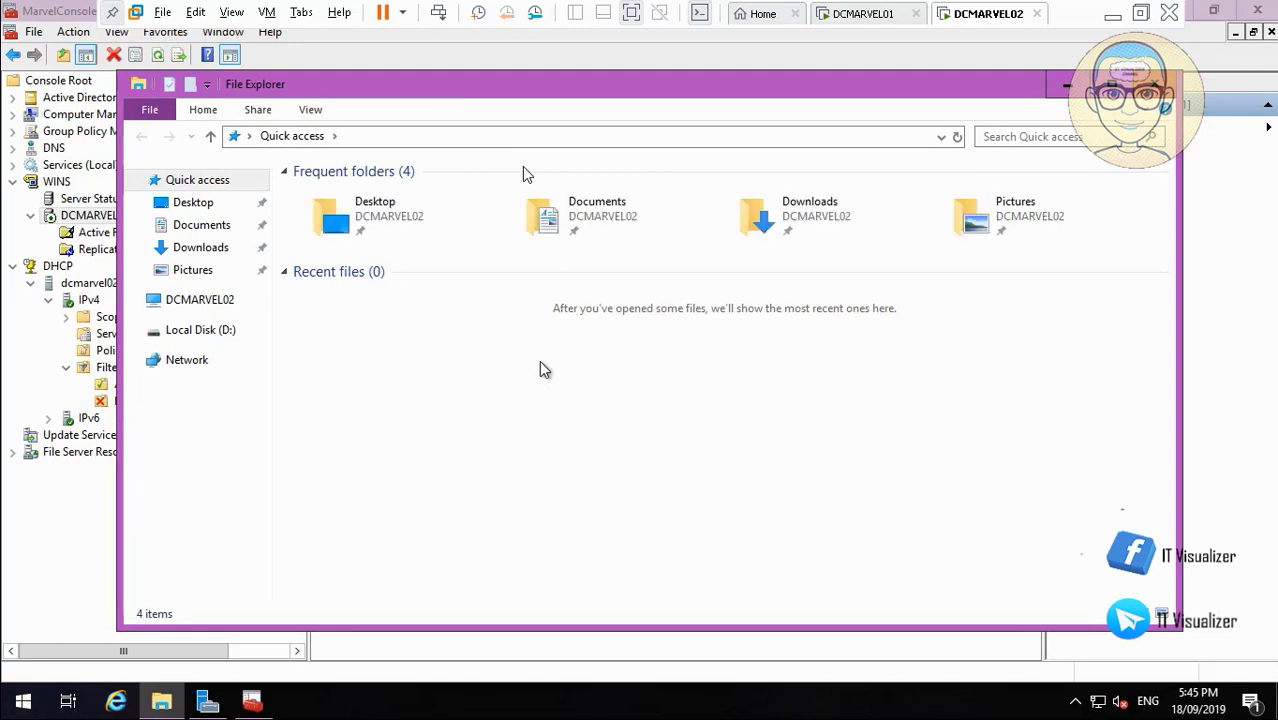
- Create a folder named users on Local Disk (D:) of DCMARVEL02
left_click(190, 331)
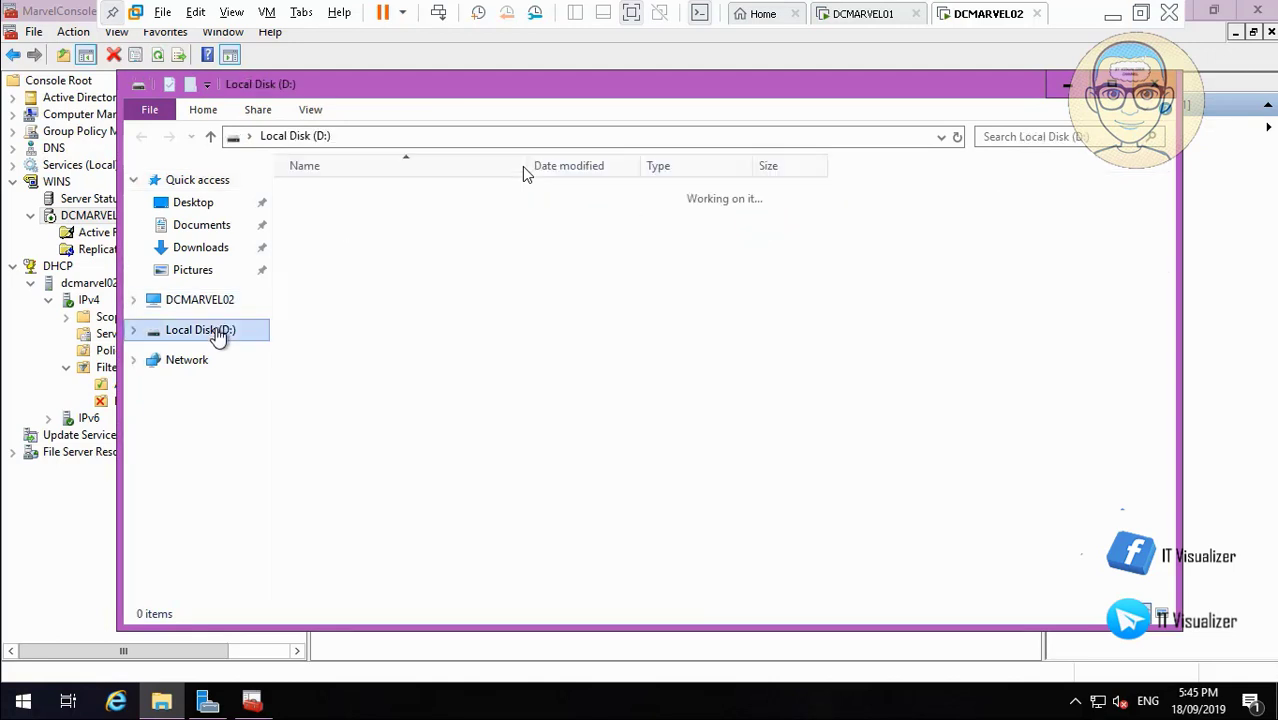
left_click(352, 271)
right_click(352, 271)
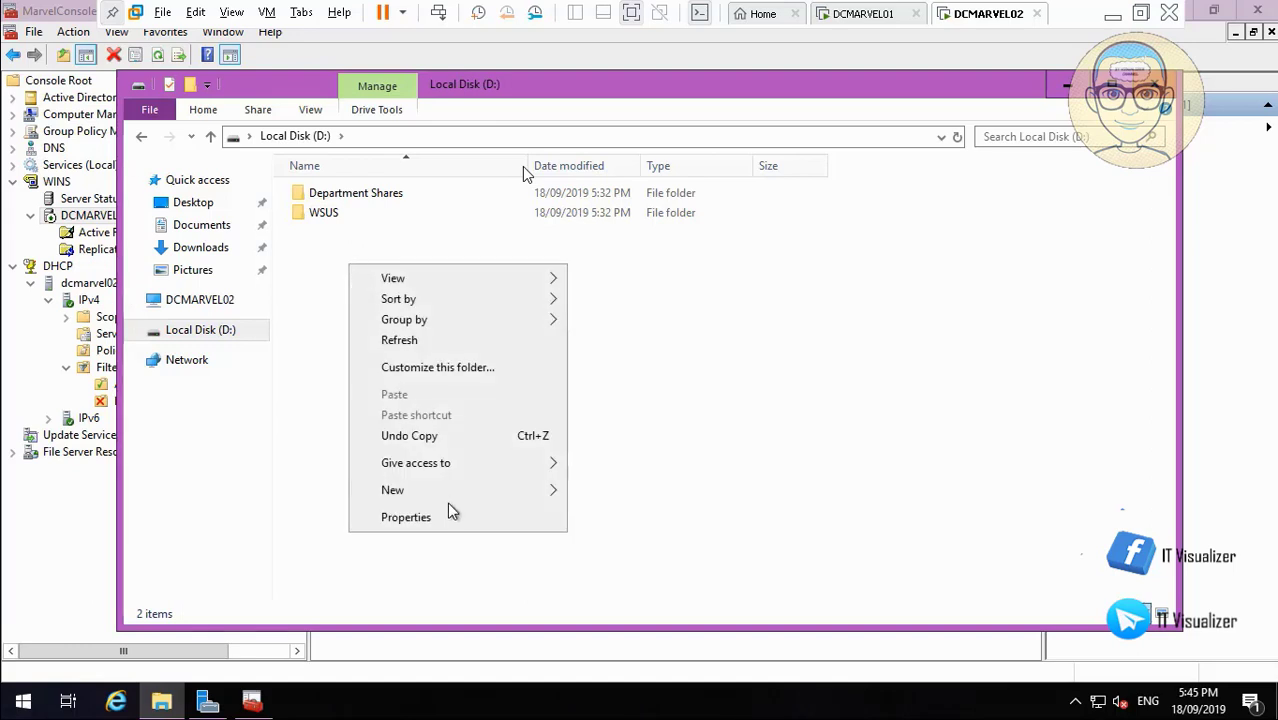
mouse_move(459, 494)
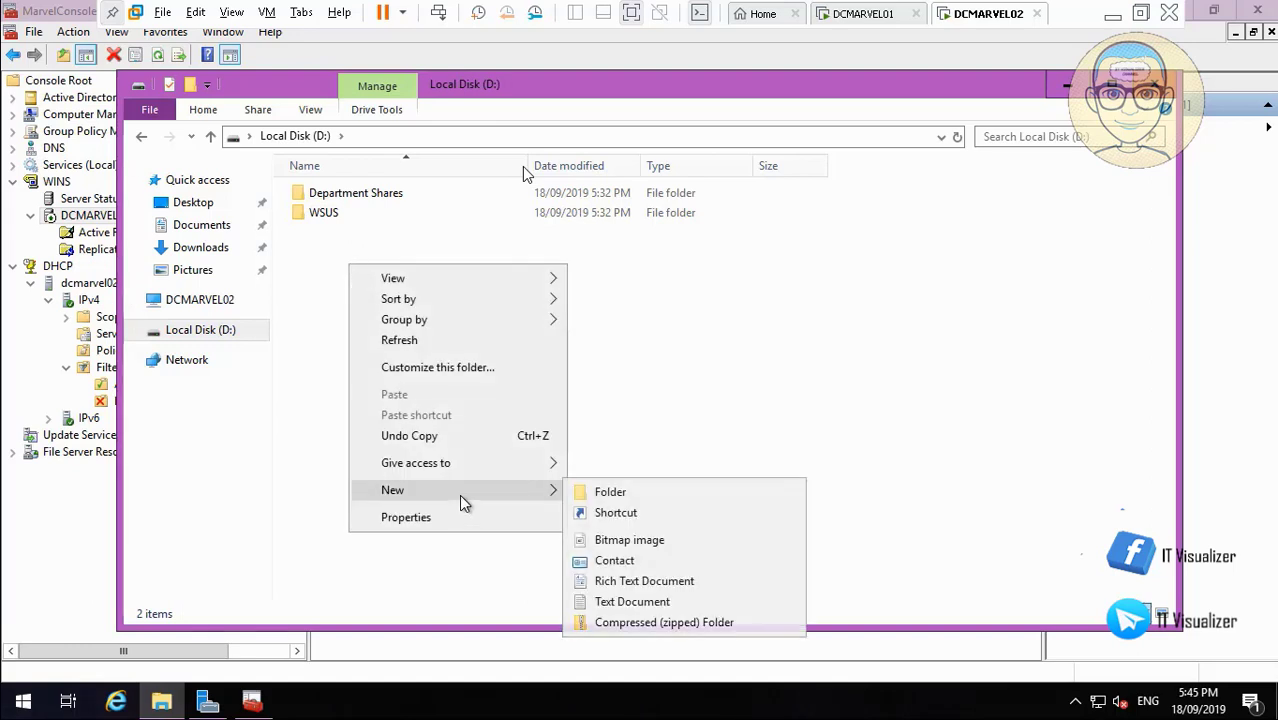
left_click(603, 494)
key("BackSpace")
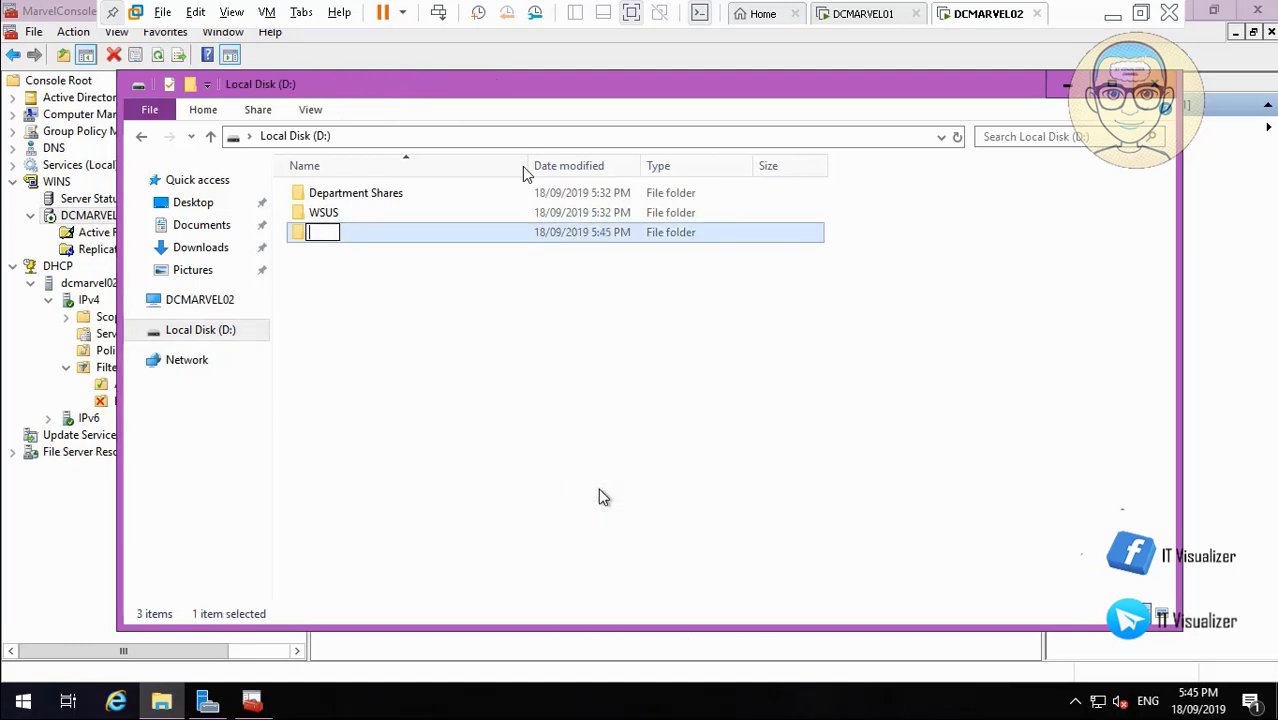
type("users")
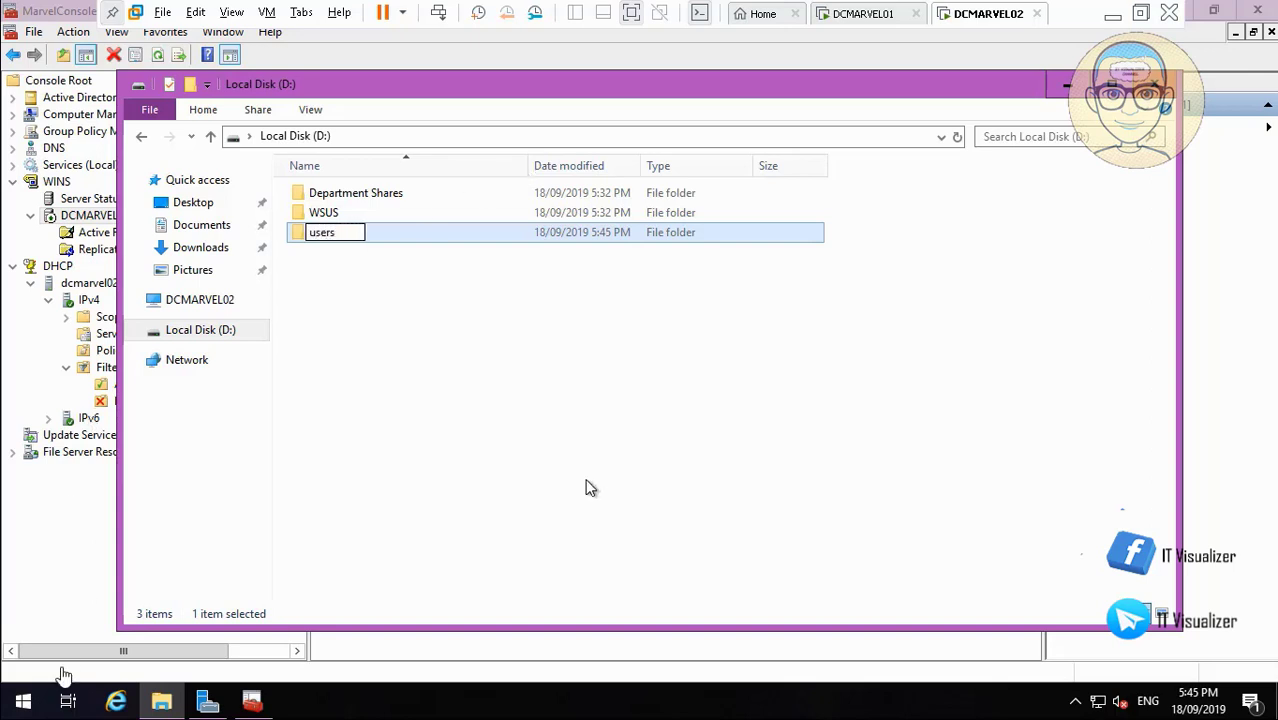
left_click(513, 451)
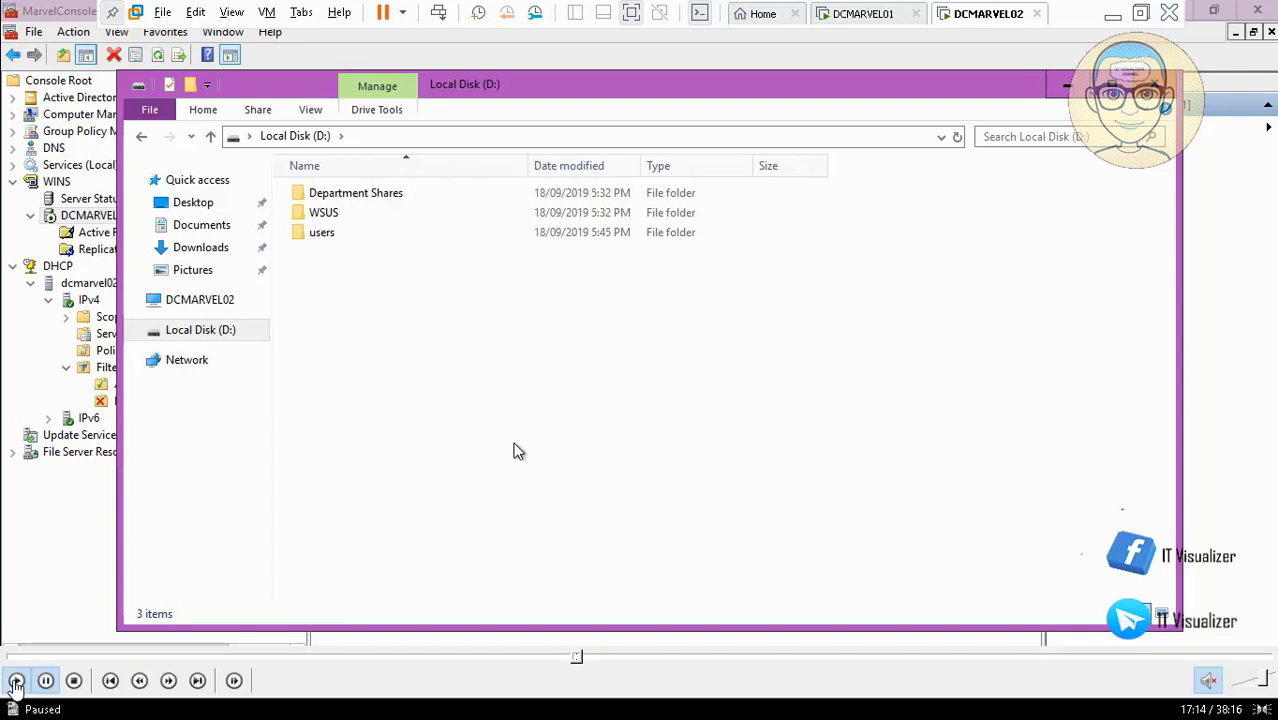
- Open the Department Shares folder on Local Disk (D:) to view its department folders
left_click(388, 204)
double_click(388, 204)
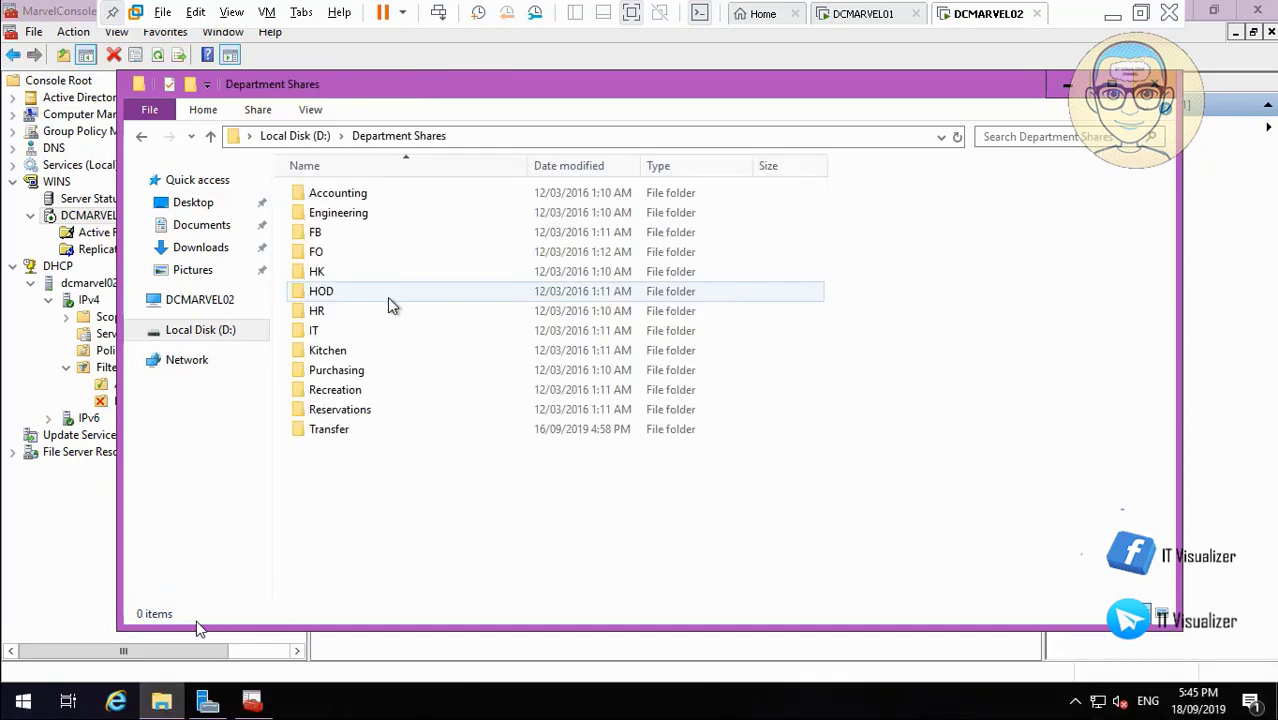
left_click(45, 681)
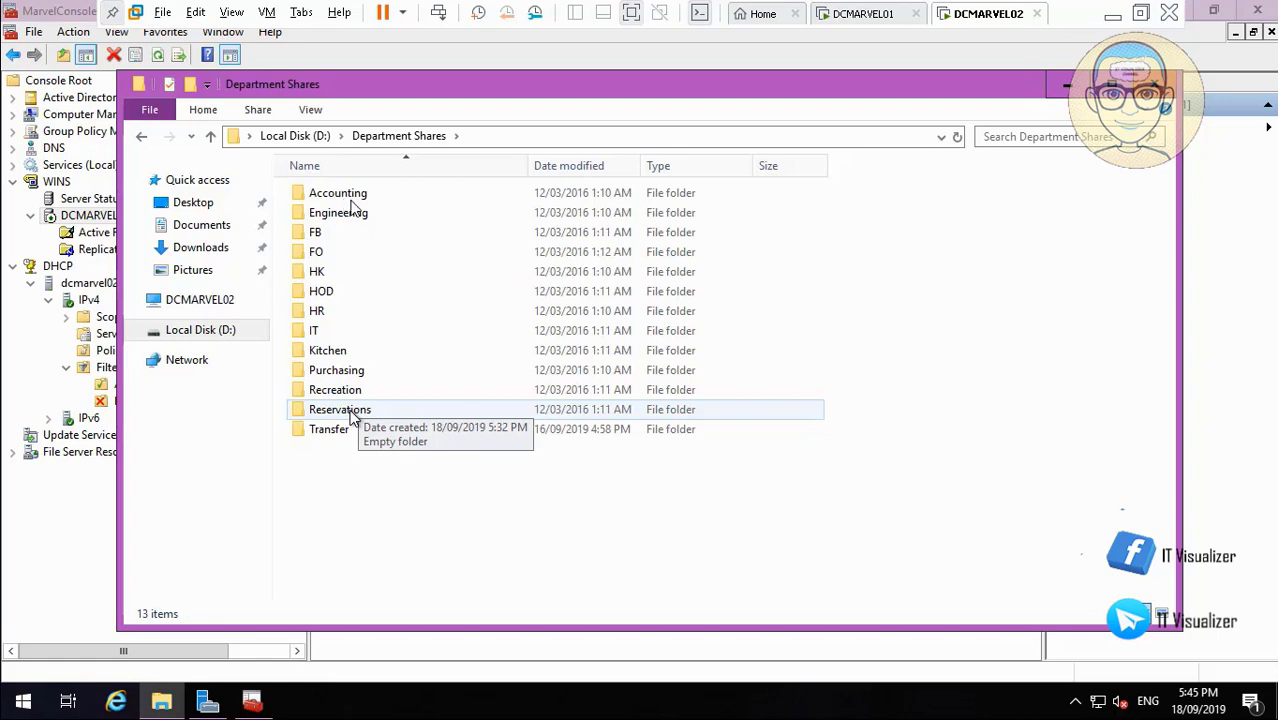
mouse_move(195, 685)
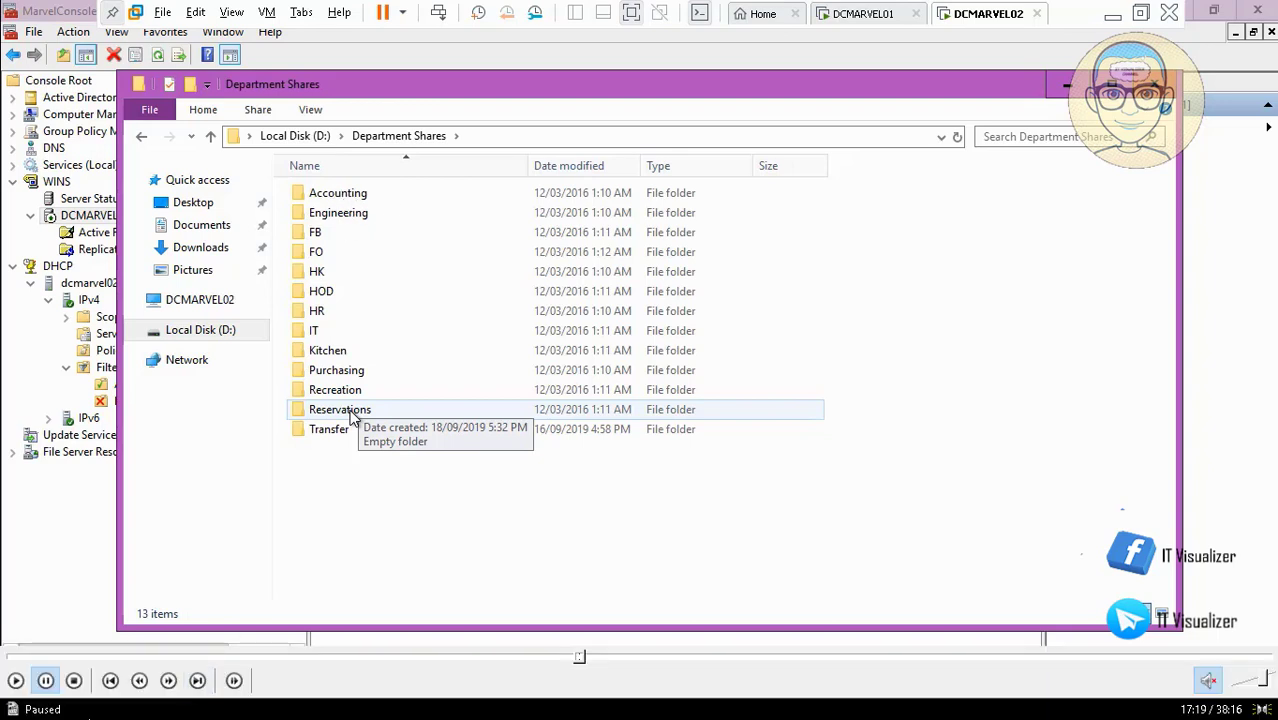
left_click(16, 681)
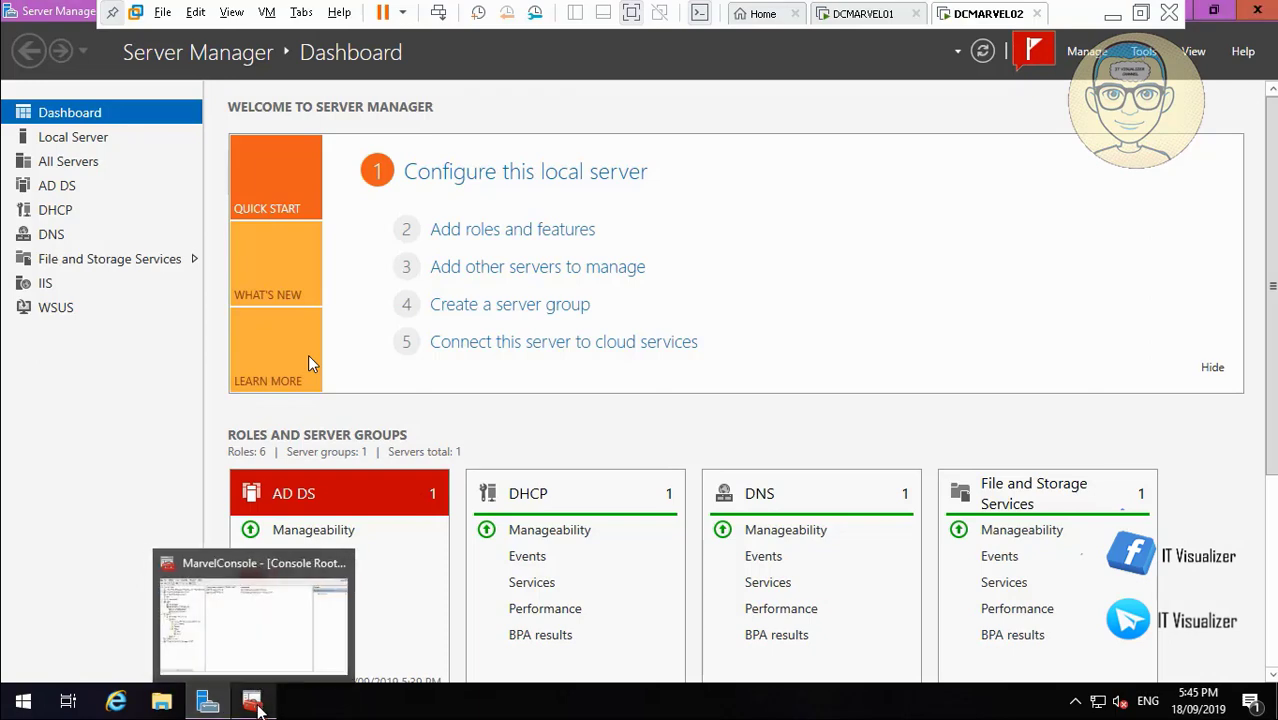
- Check the DHCP Server installation progress on DCMARVEL01 and the post-deployment notifications in Server Manager on DCMARVEL02
left_click(280, 648)
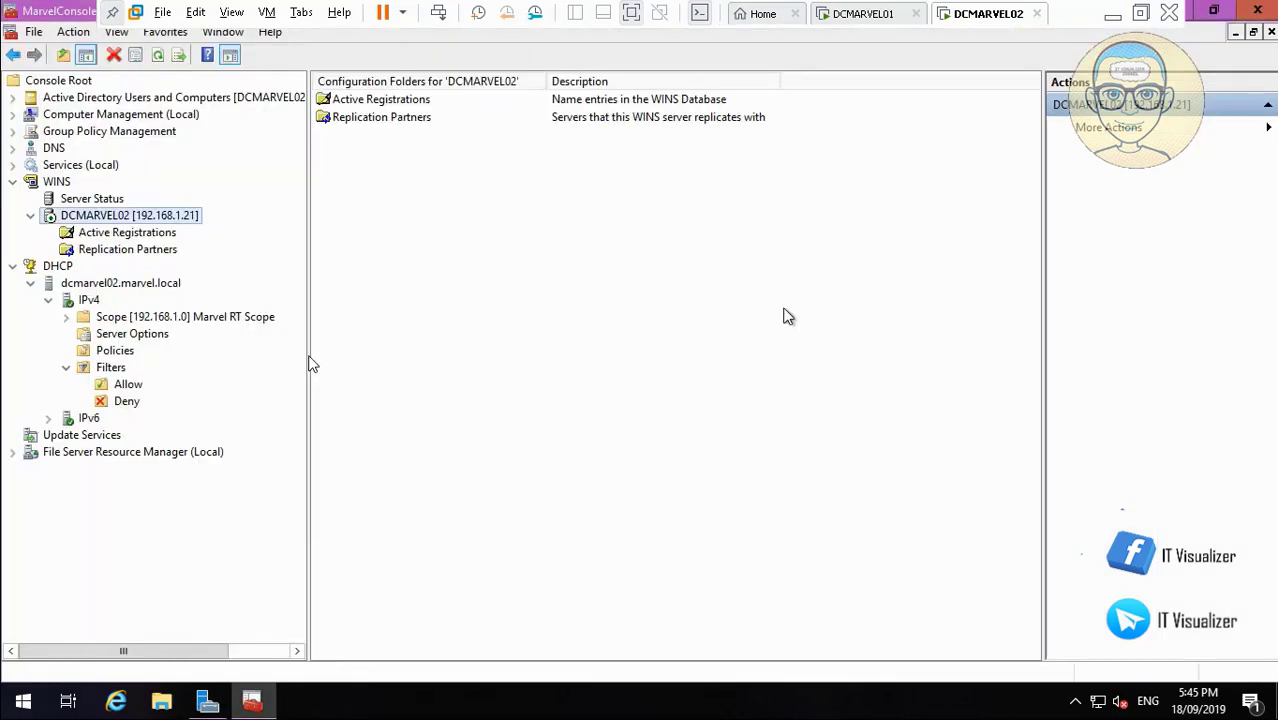
left_click(866, 14)
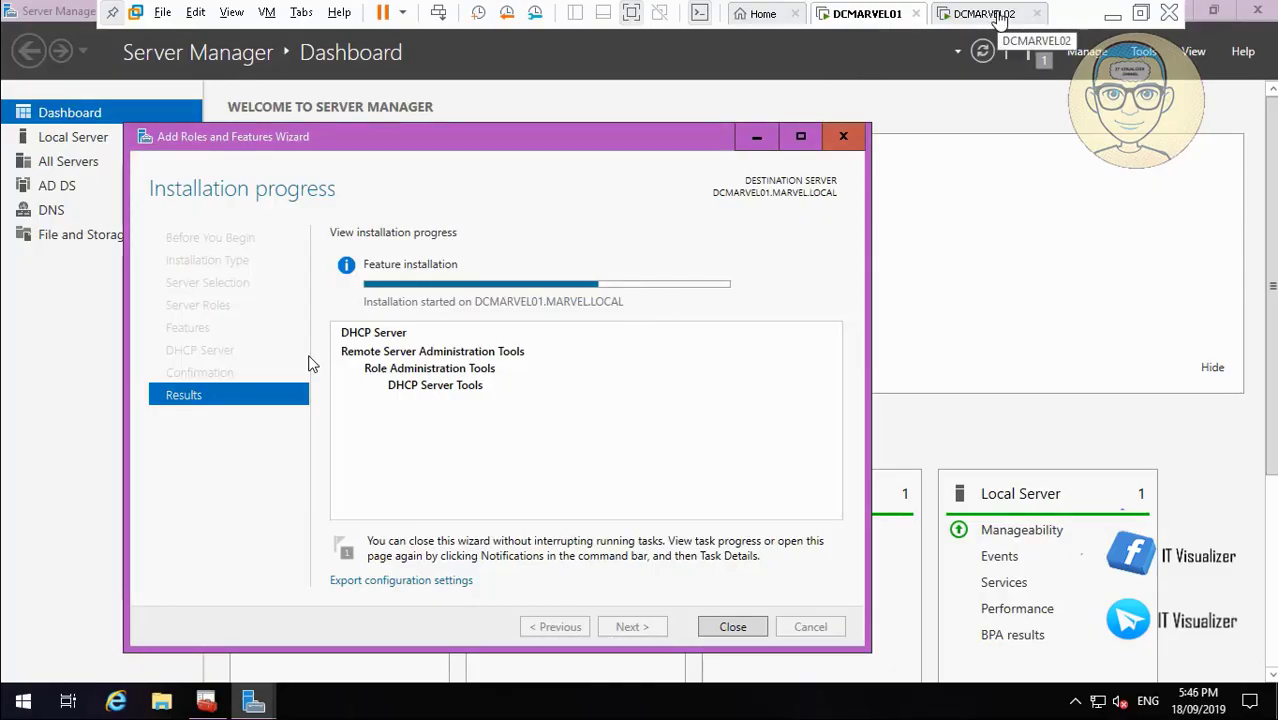
left_click(990, 14)
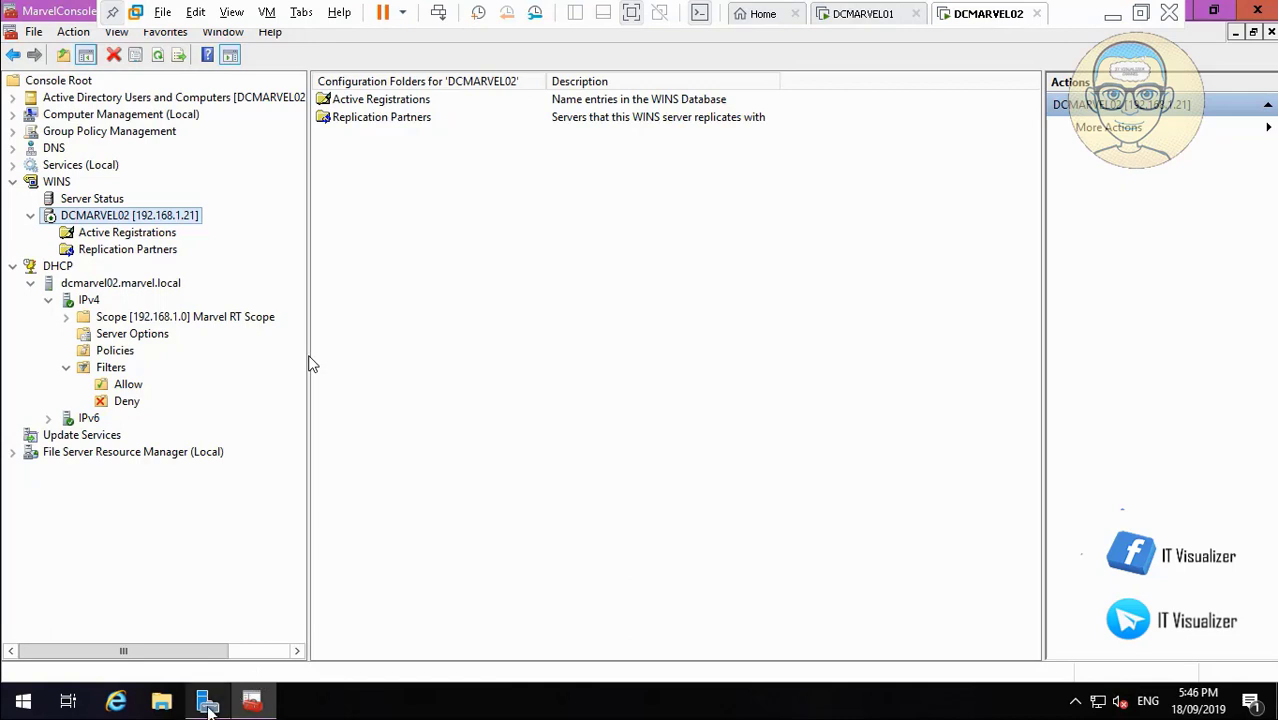
left_click(207, 703)
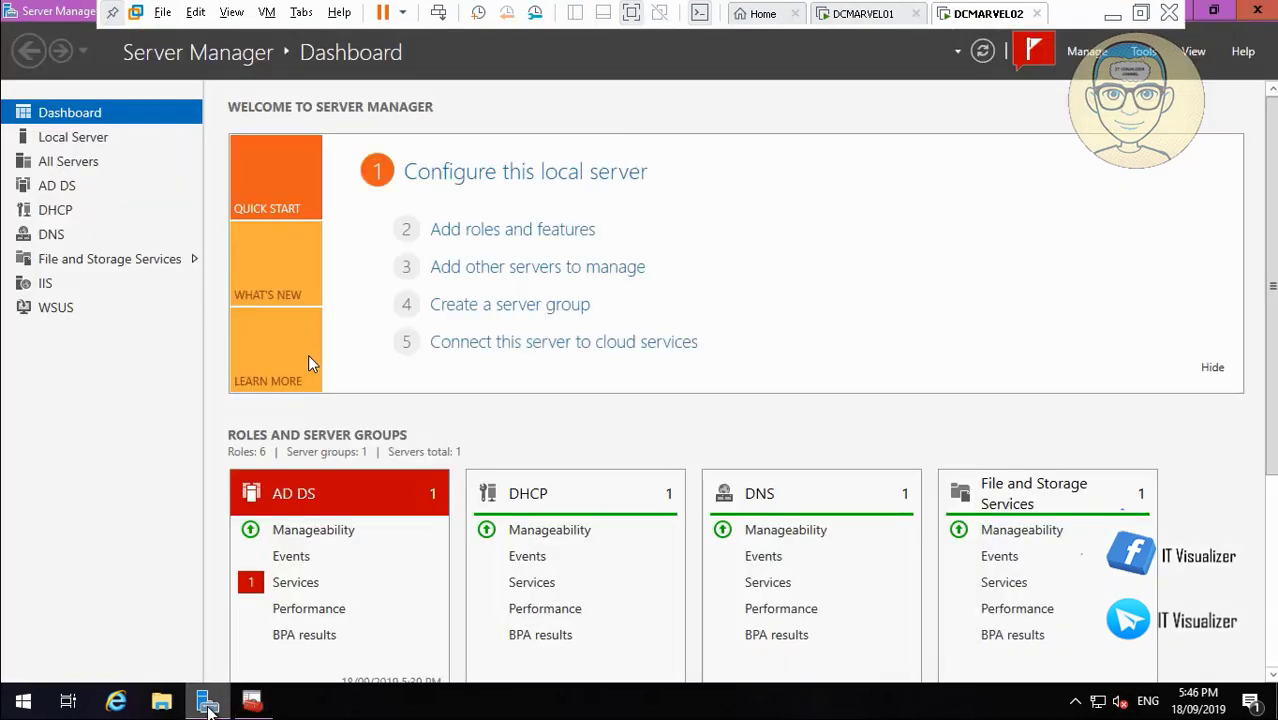
left_click(1035, 52)
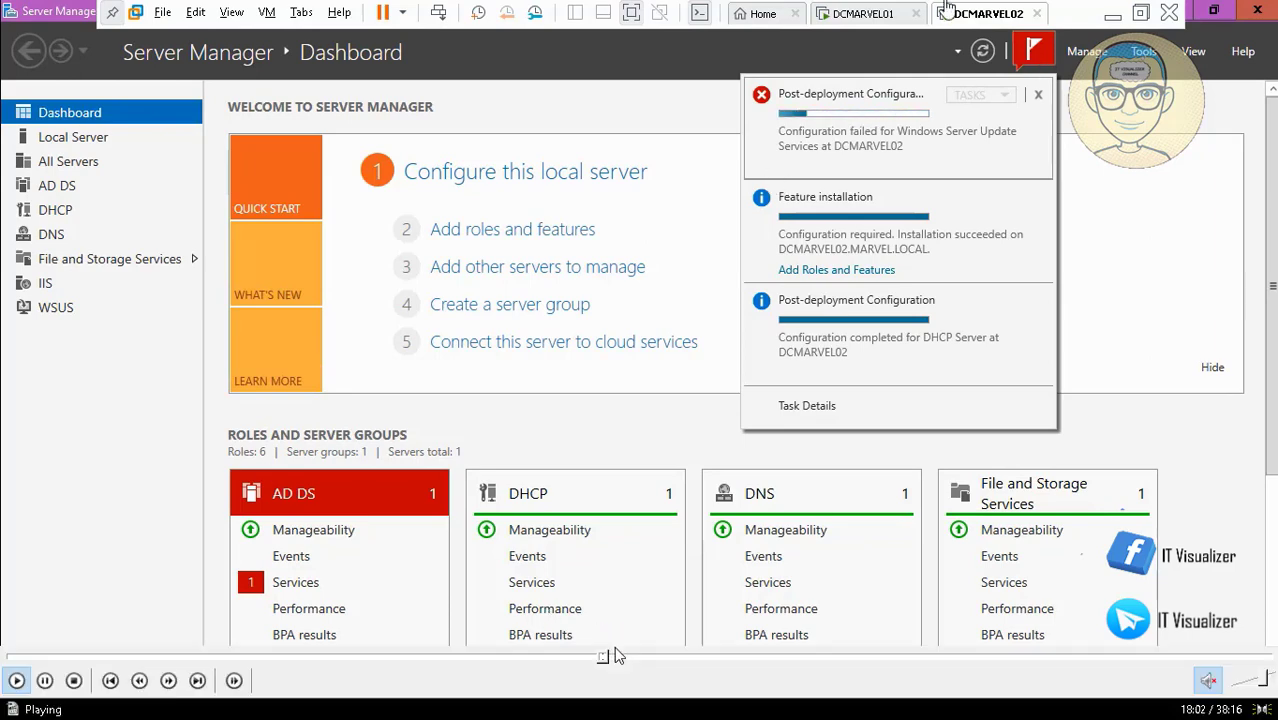
left_click(612, 657)
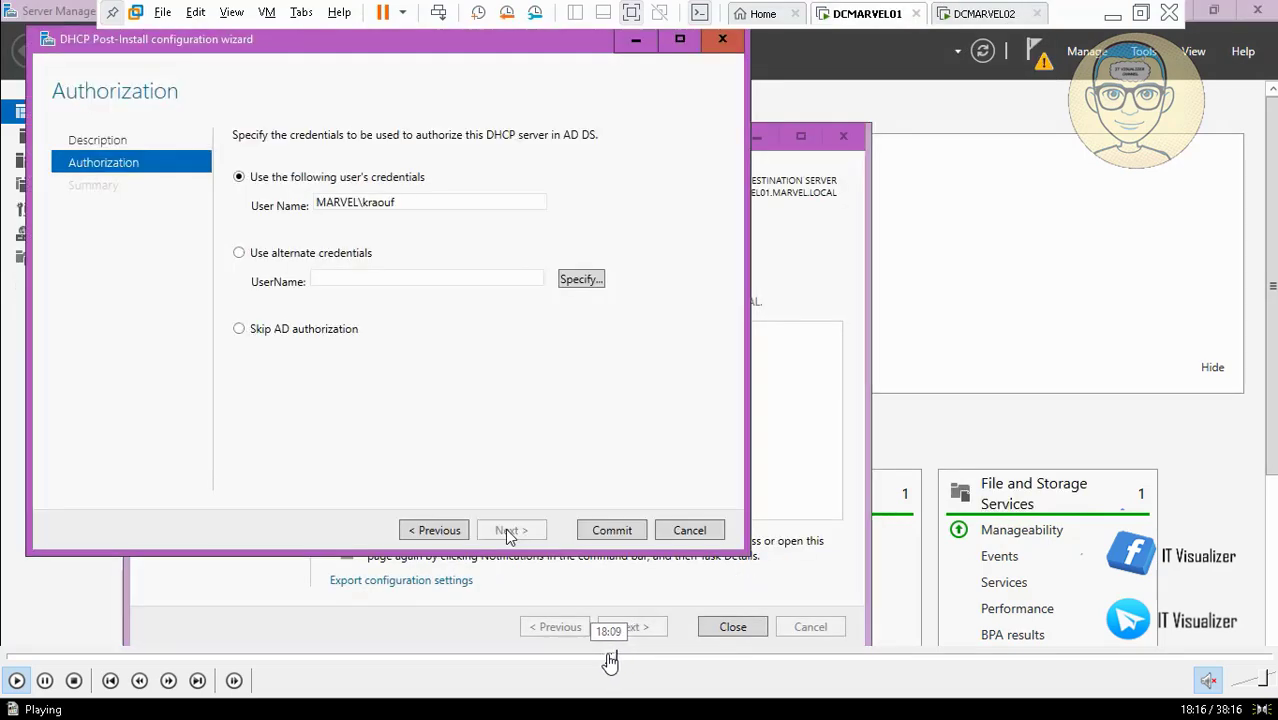
left_click(605, 658)
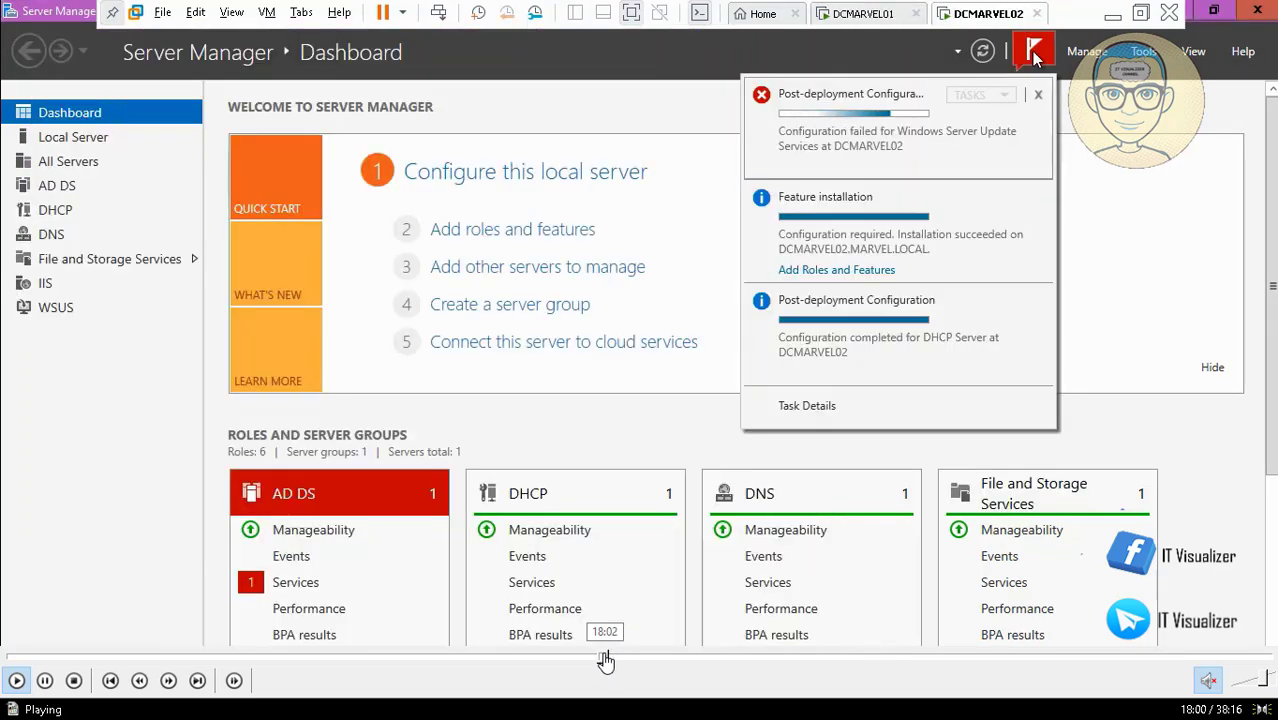
left_click(607, 658)
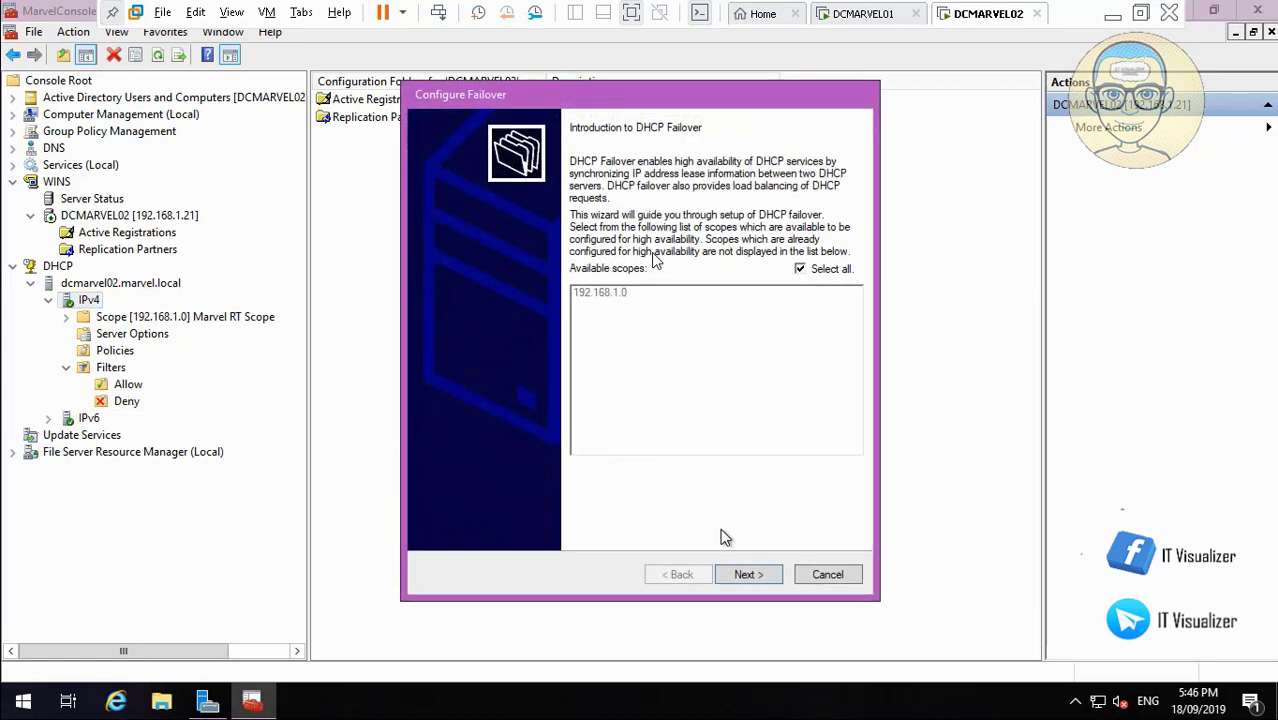
left_click(46, 681)
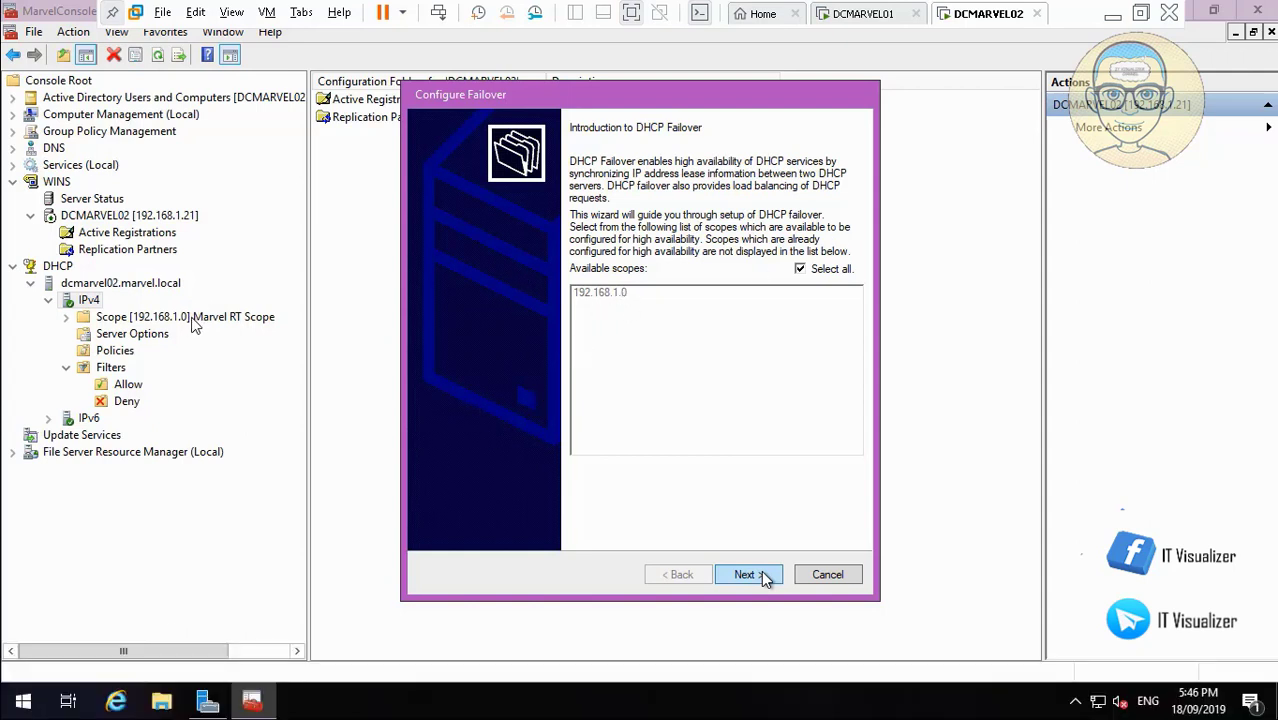
left_click(16, 681)
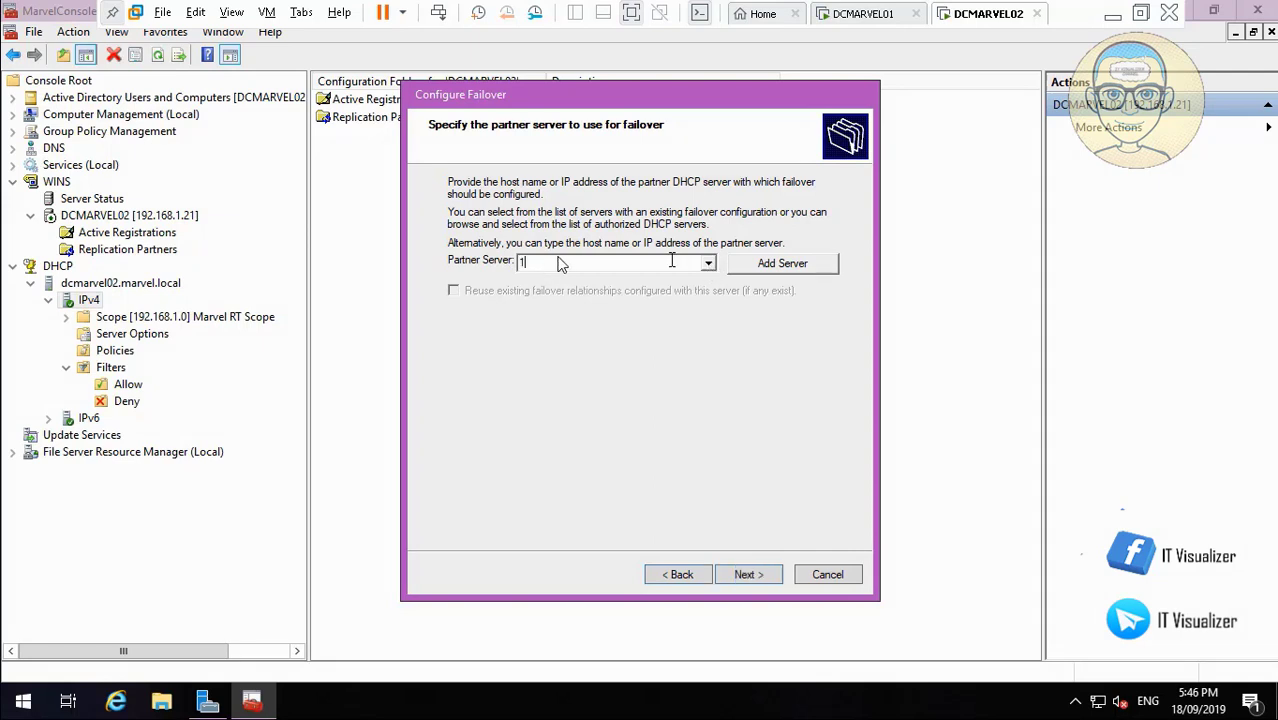
type("168.1.21")
left_click(777, 266)
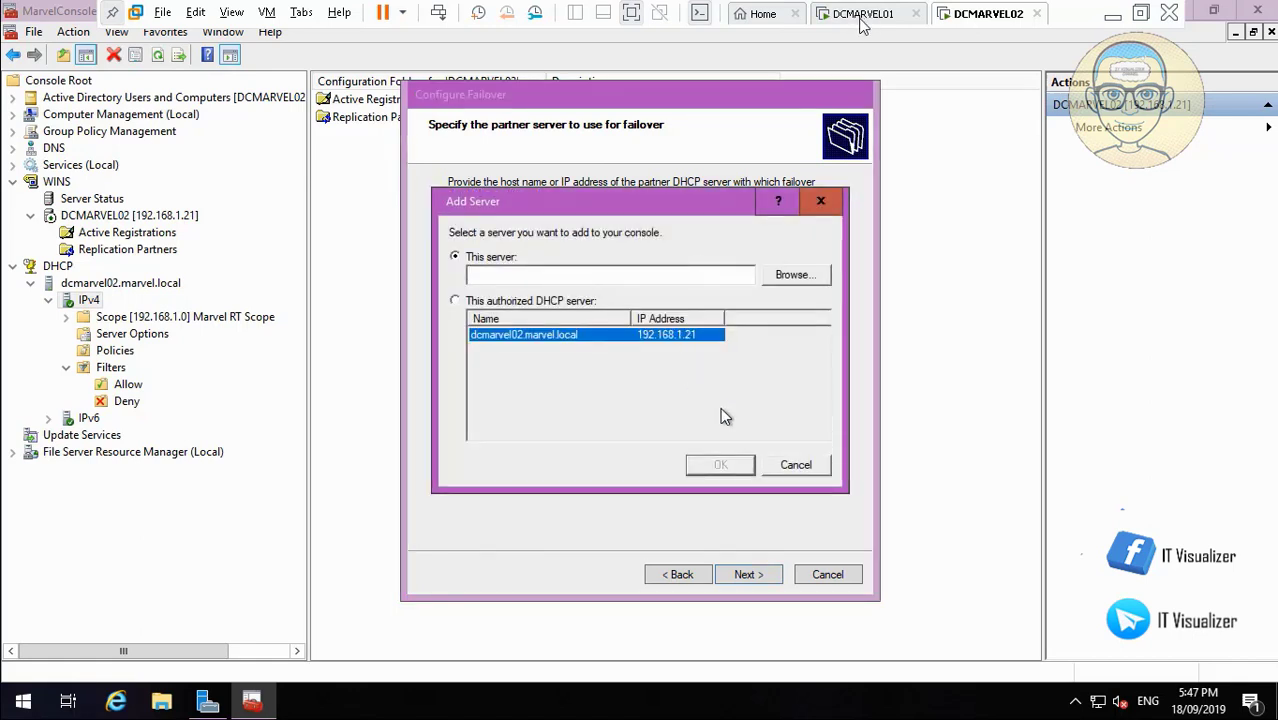
left_click(788, 465)
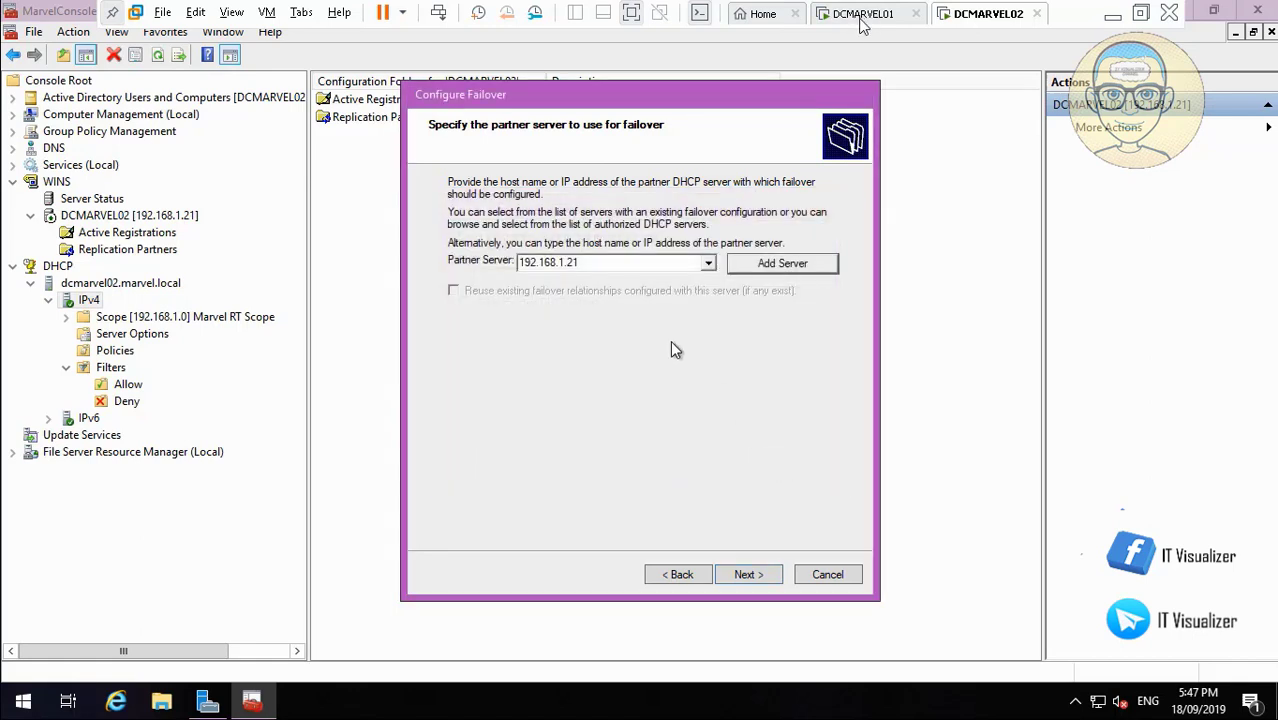
double_click(600, 262)
left_click(608, 261)
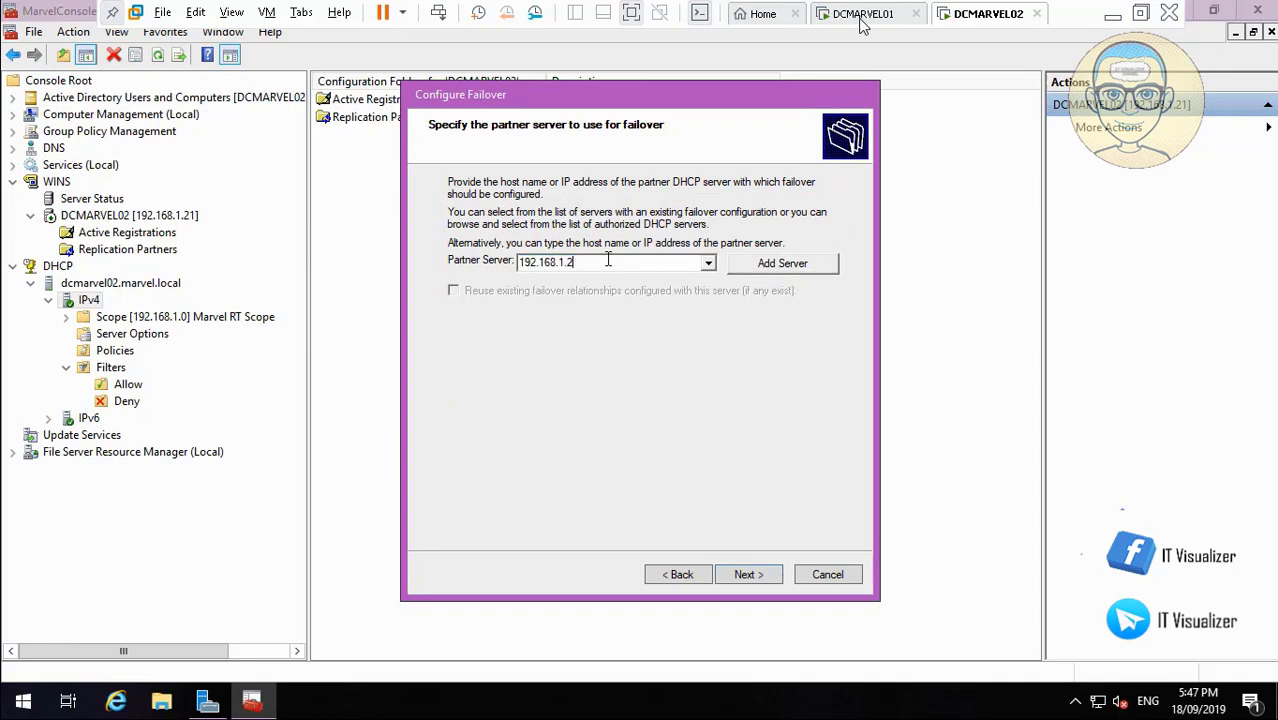
- Add the domain computer DCMARVEL01 as the failover partner server, checking its name in the directory, and proceed to the relationship settings
left_click(760, 263)
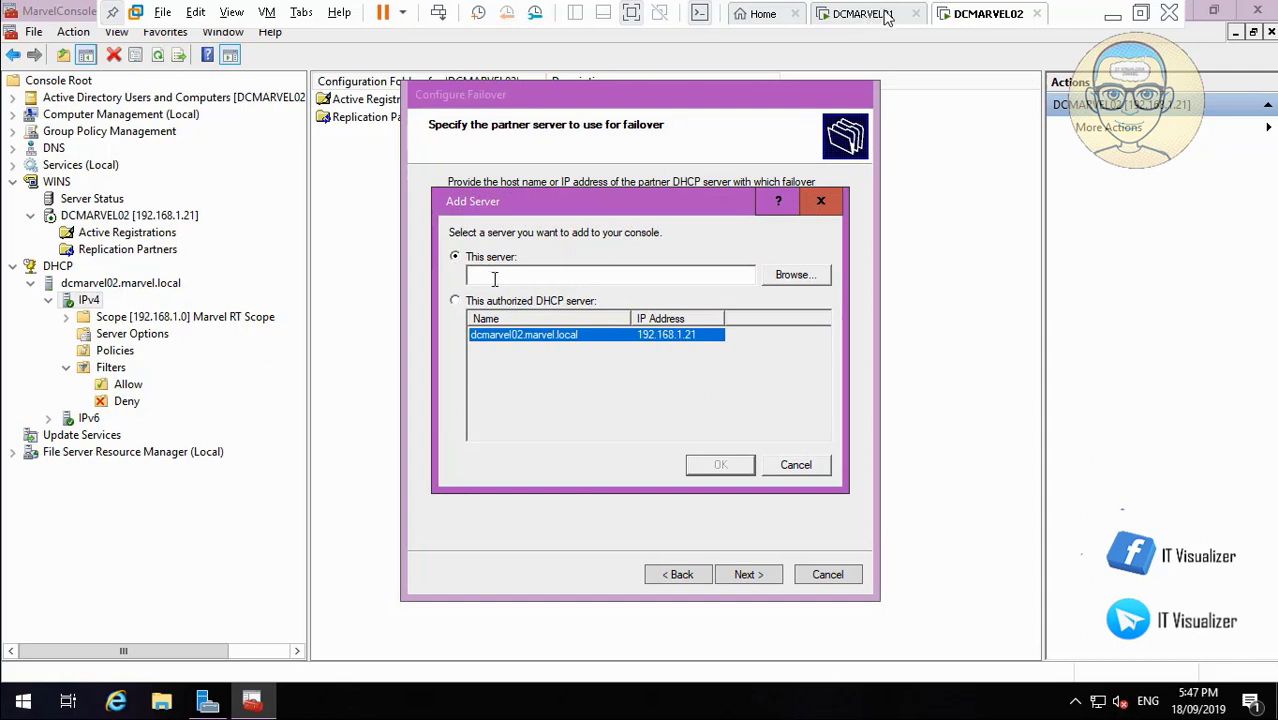
left_click(795, 275)
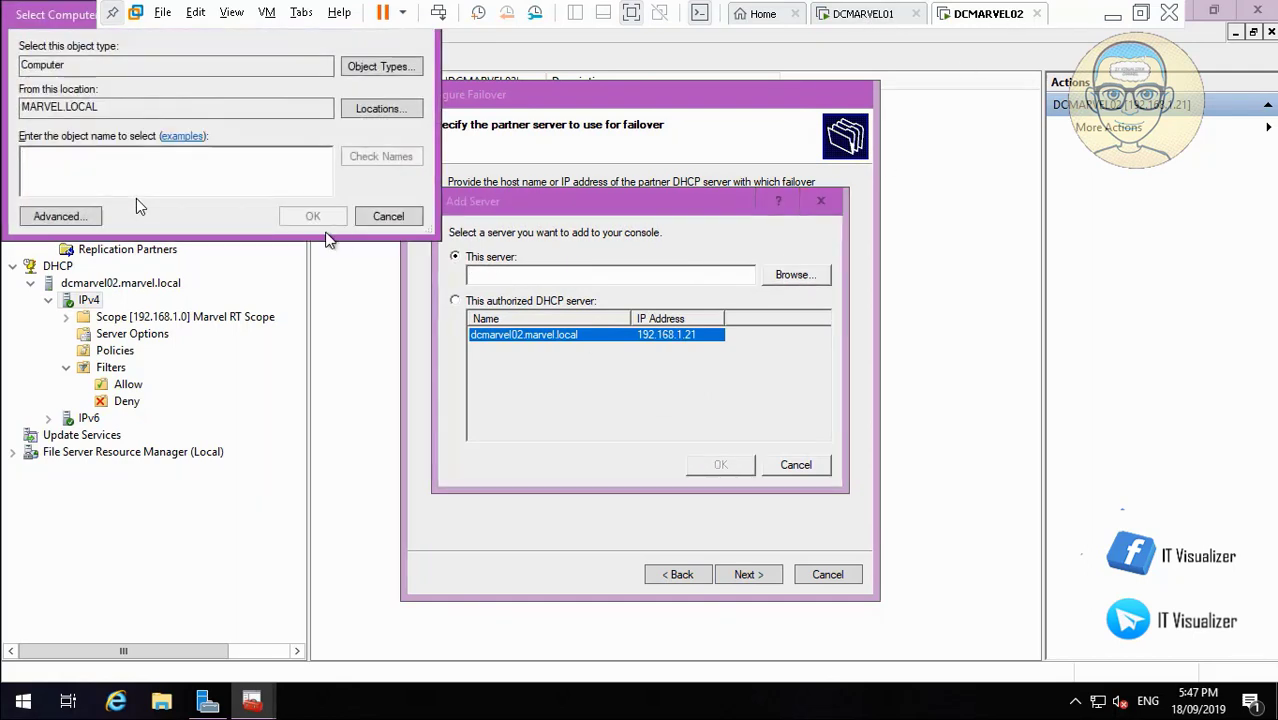
type("DCMAR")
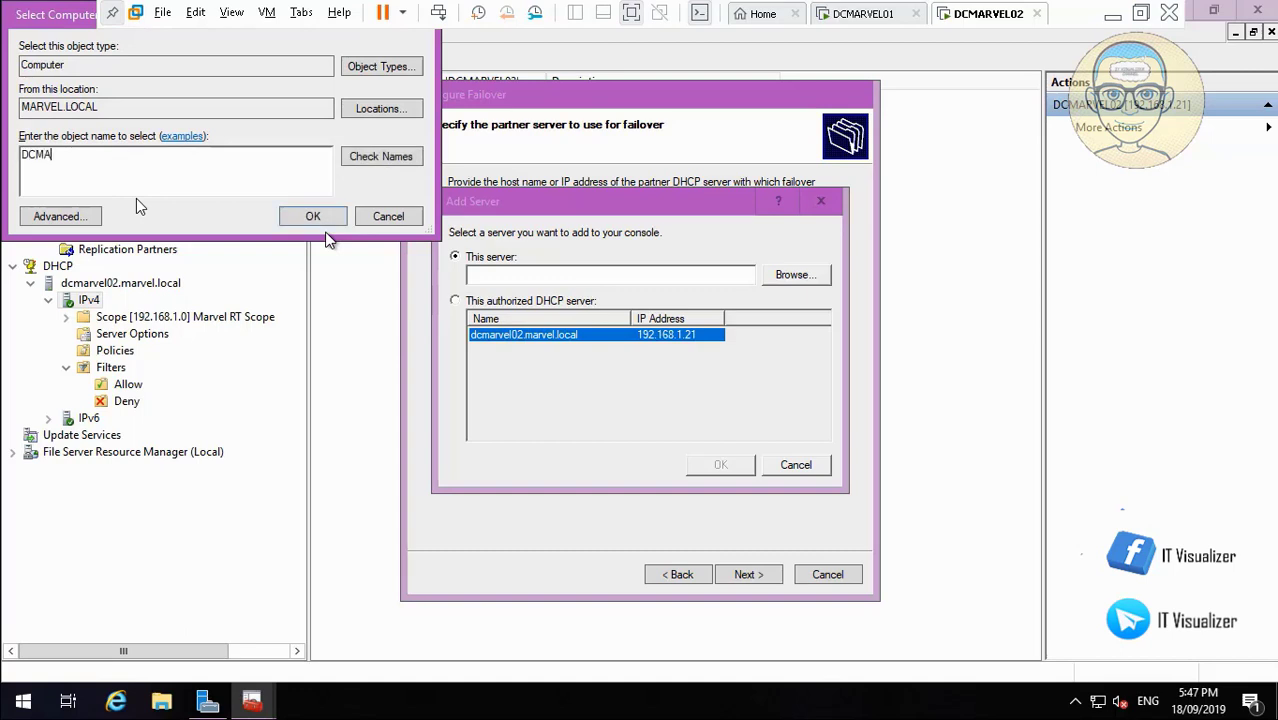
type("L02")
key("BackSpace")
type("1")
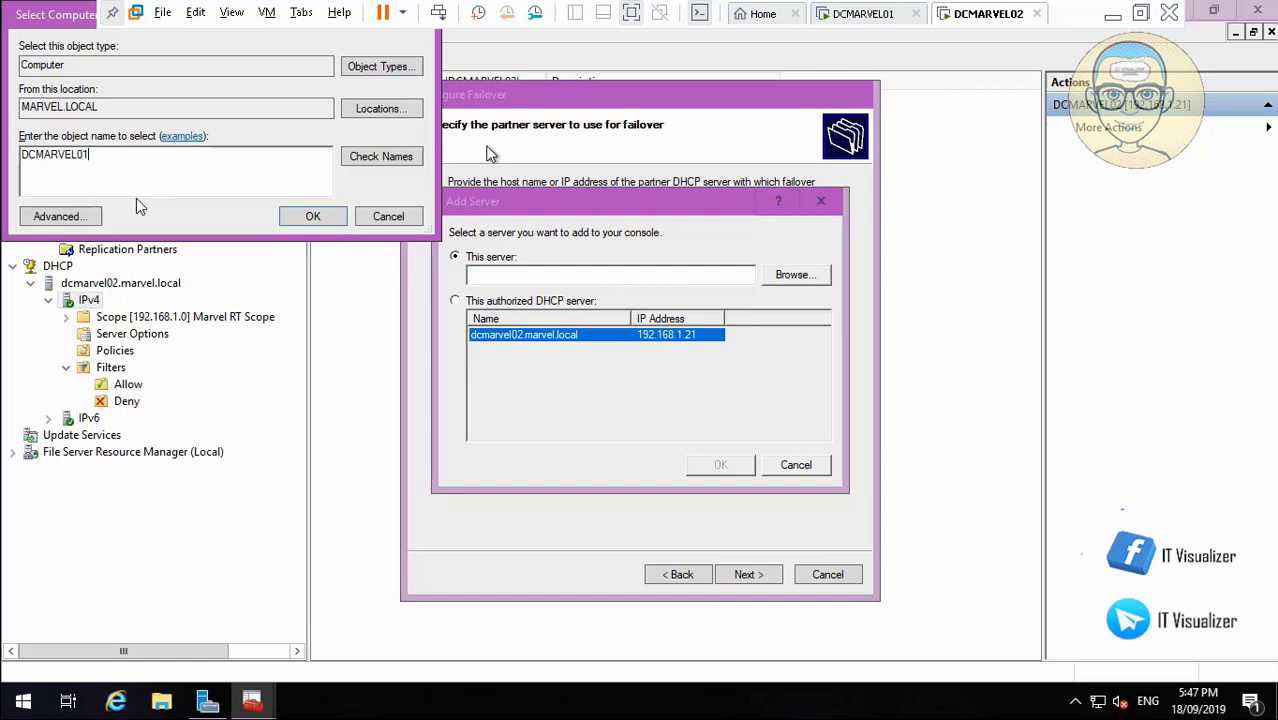
left_click(390, 160)
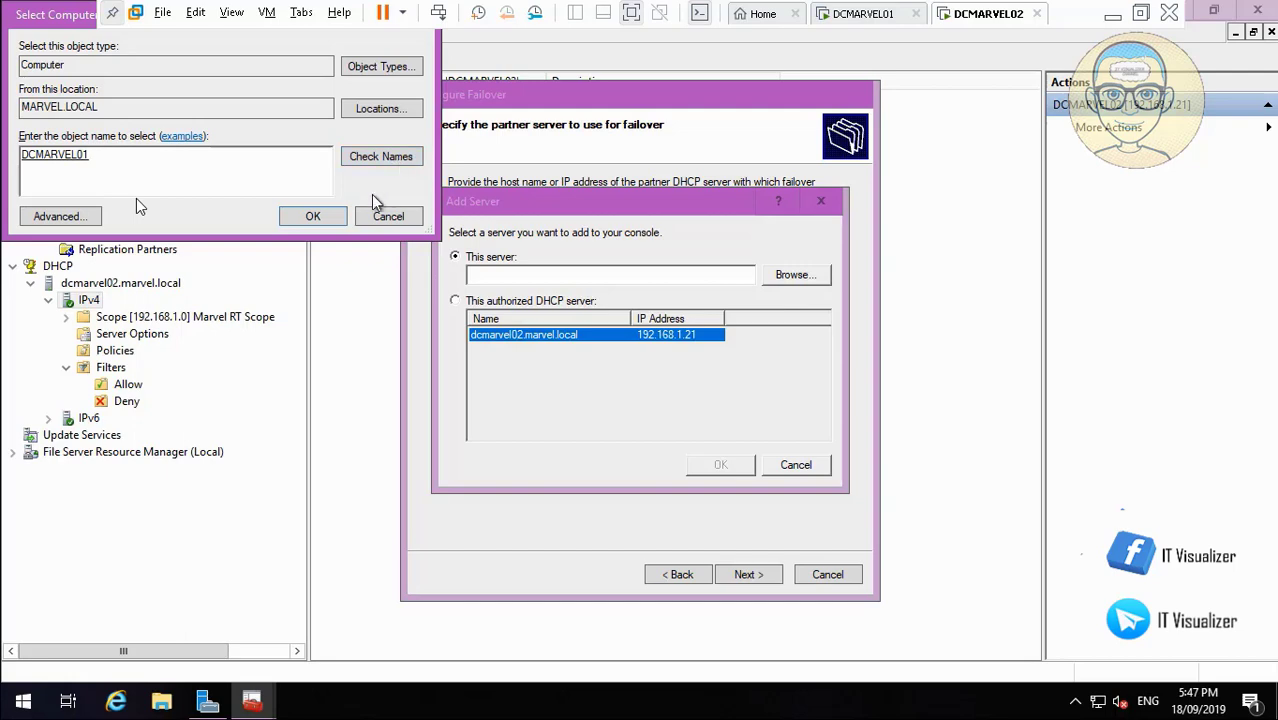
left_click(313, 216)
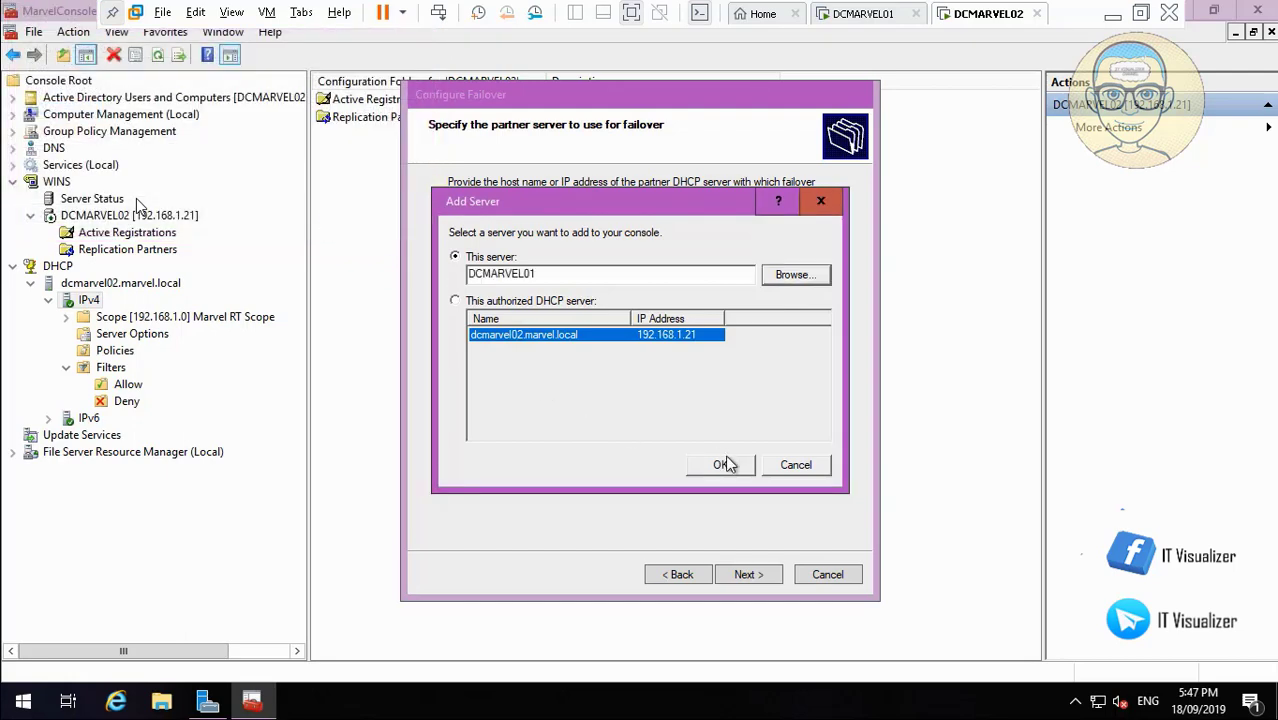
left_click(722, 466)
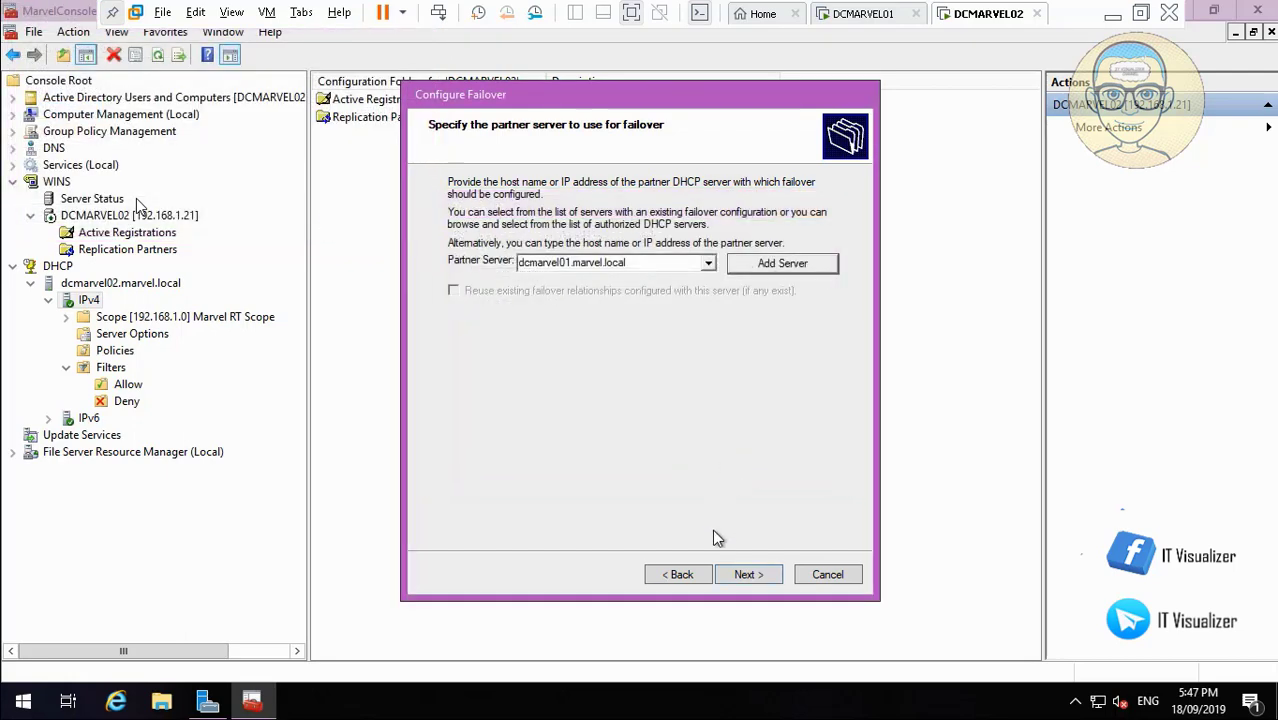
left_click(752, 577)
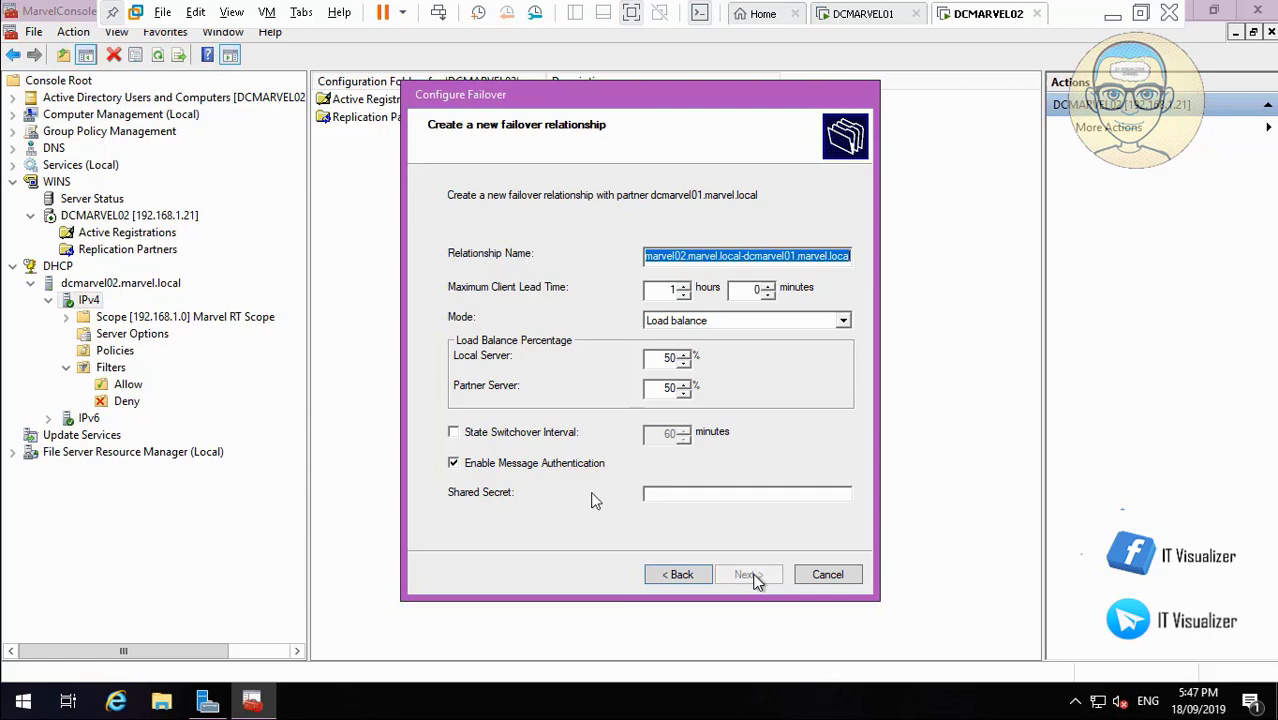
mouse_move(56, 671)
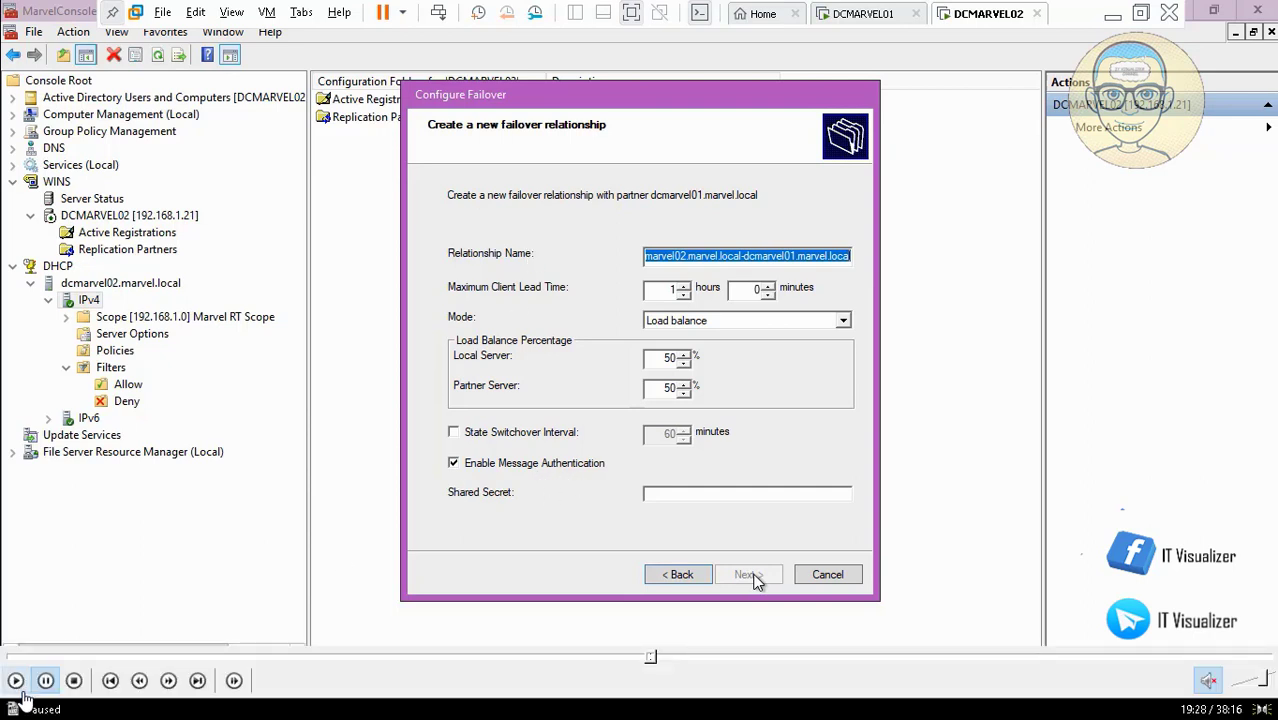
left_click(15, 684)
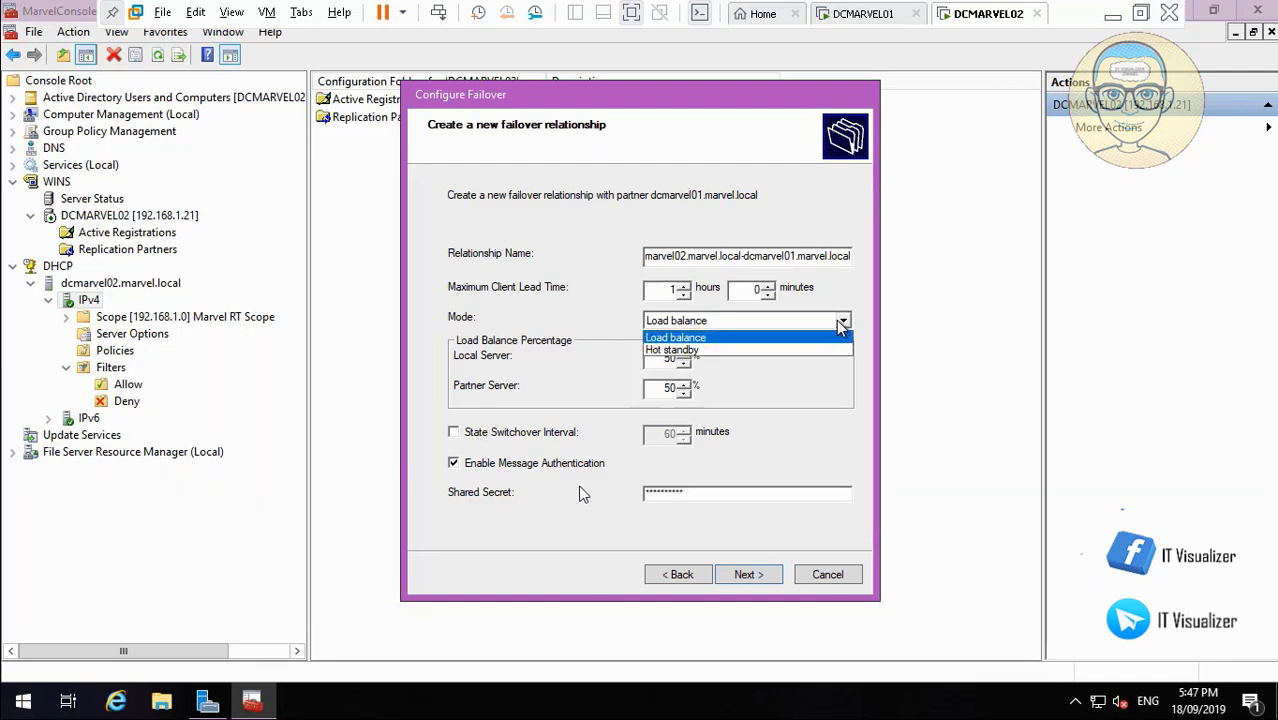
mouse_move(22, 688)
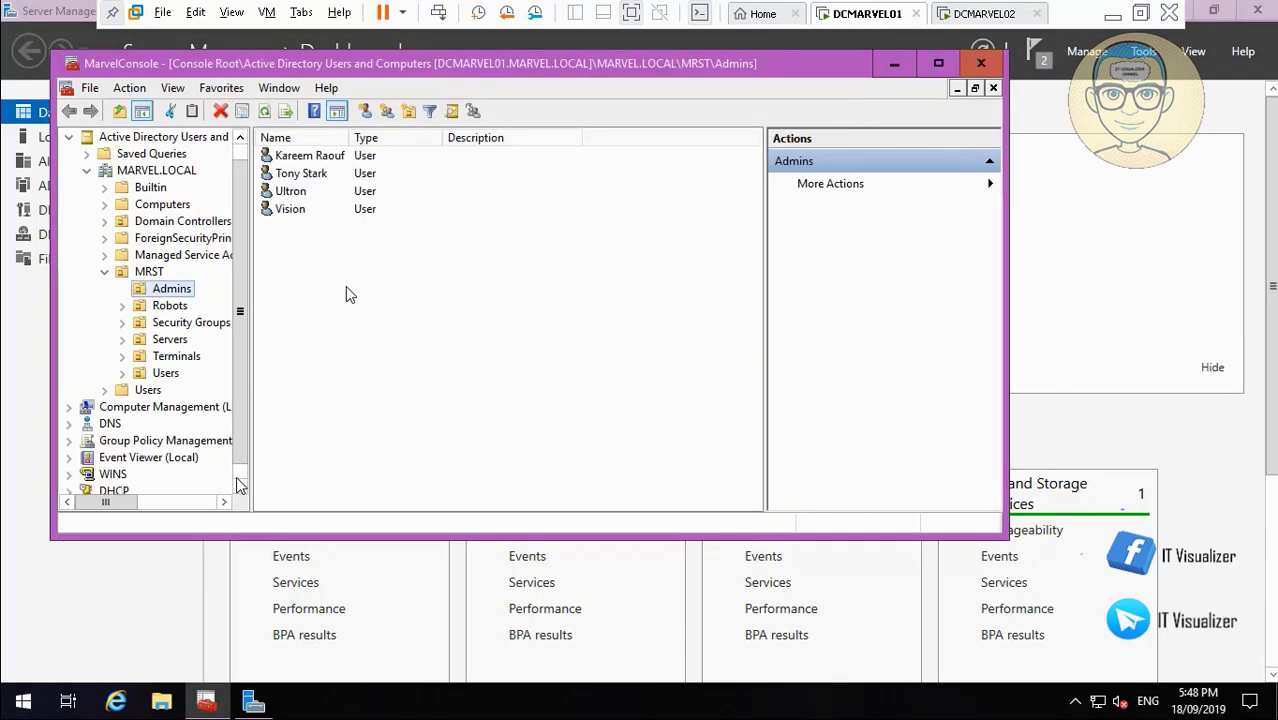
- Inspect the address pool of the Marvel RT Scope under IPv4 on the DHCP server dcmarvel01.marvel.local, then minimize the console
left_click(70, 475)
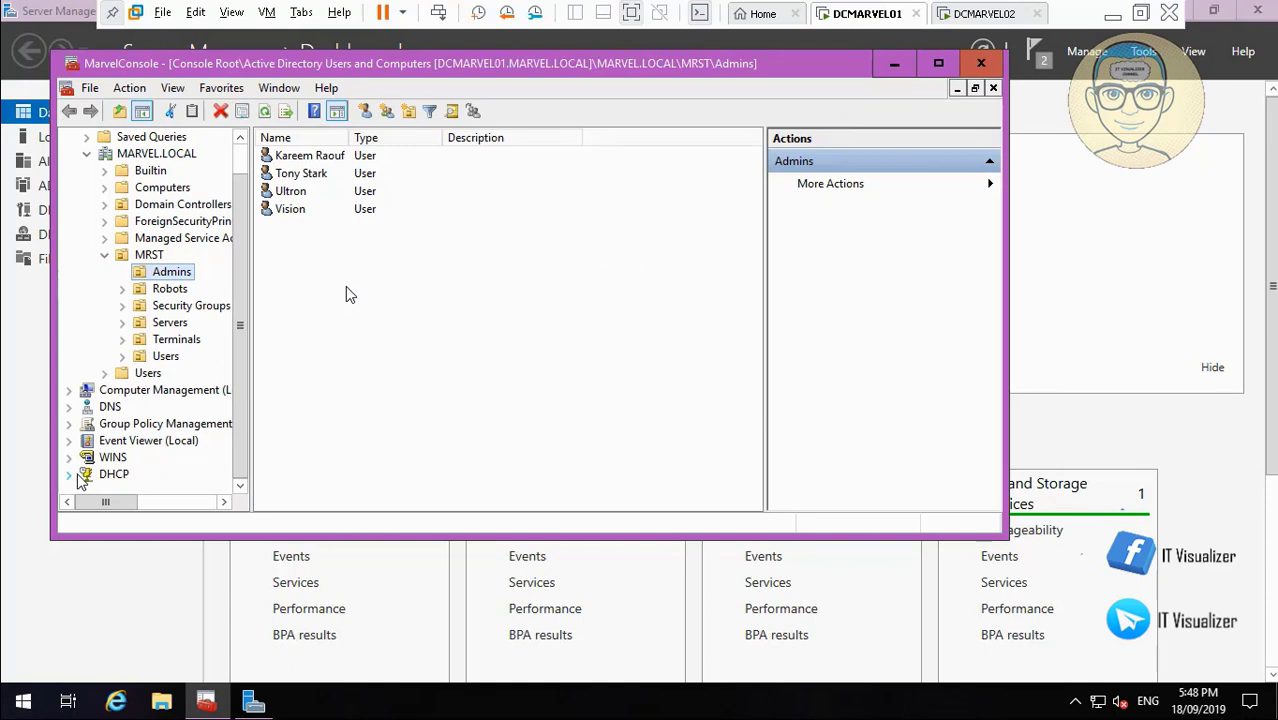
left_click(120, 478)
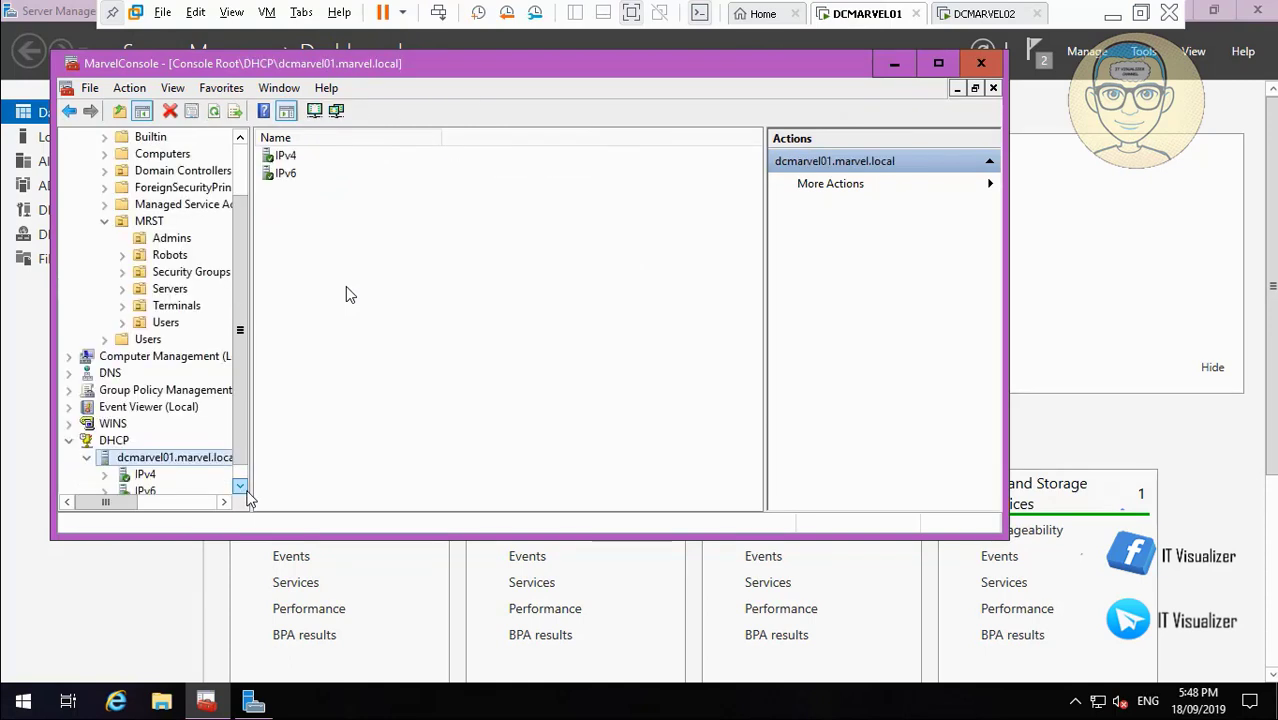
left_click(241, 488)
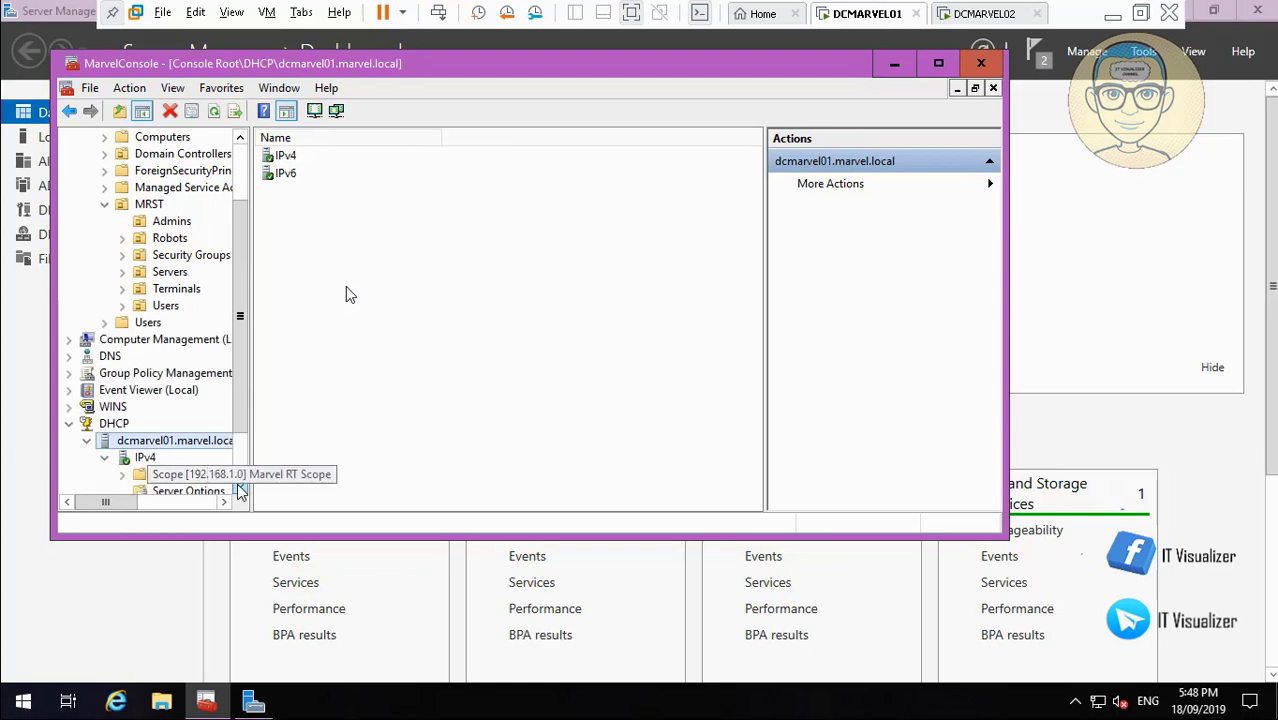
scroll(236, 488, "down", 1)
double_click(200, 428)
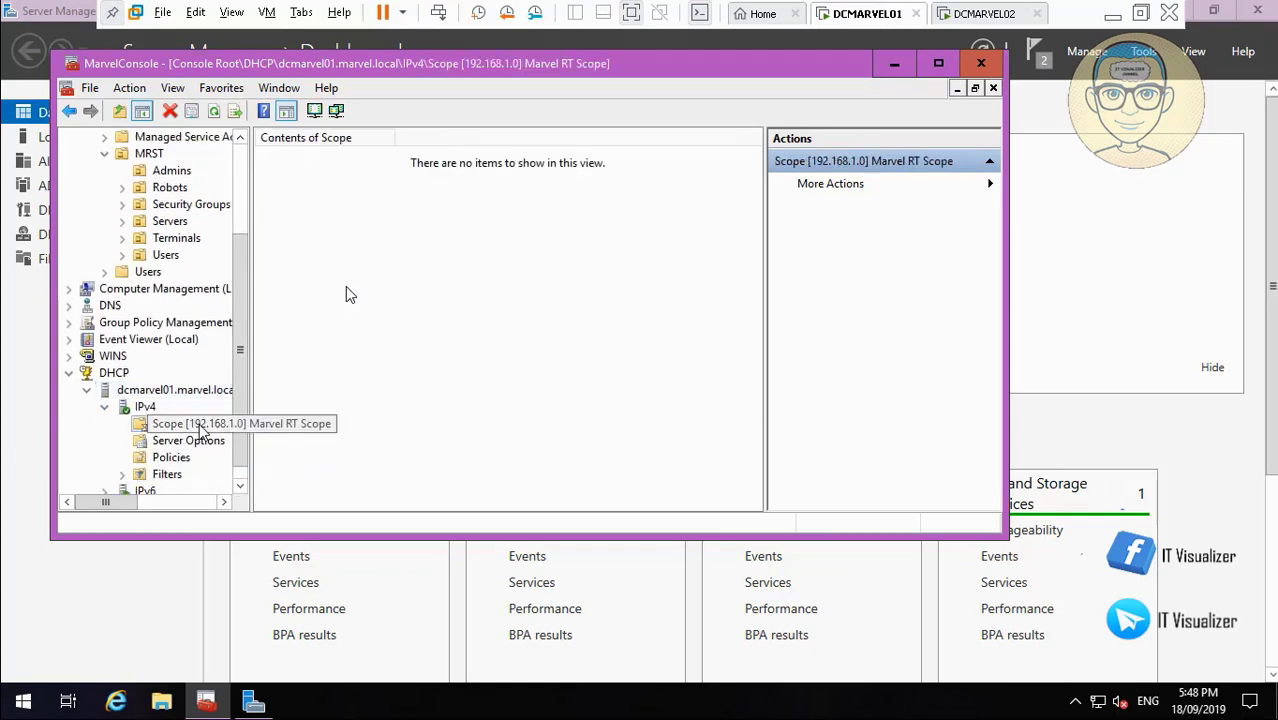
scroll(242, 490, "down", 1)
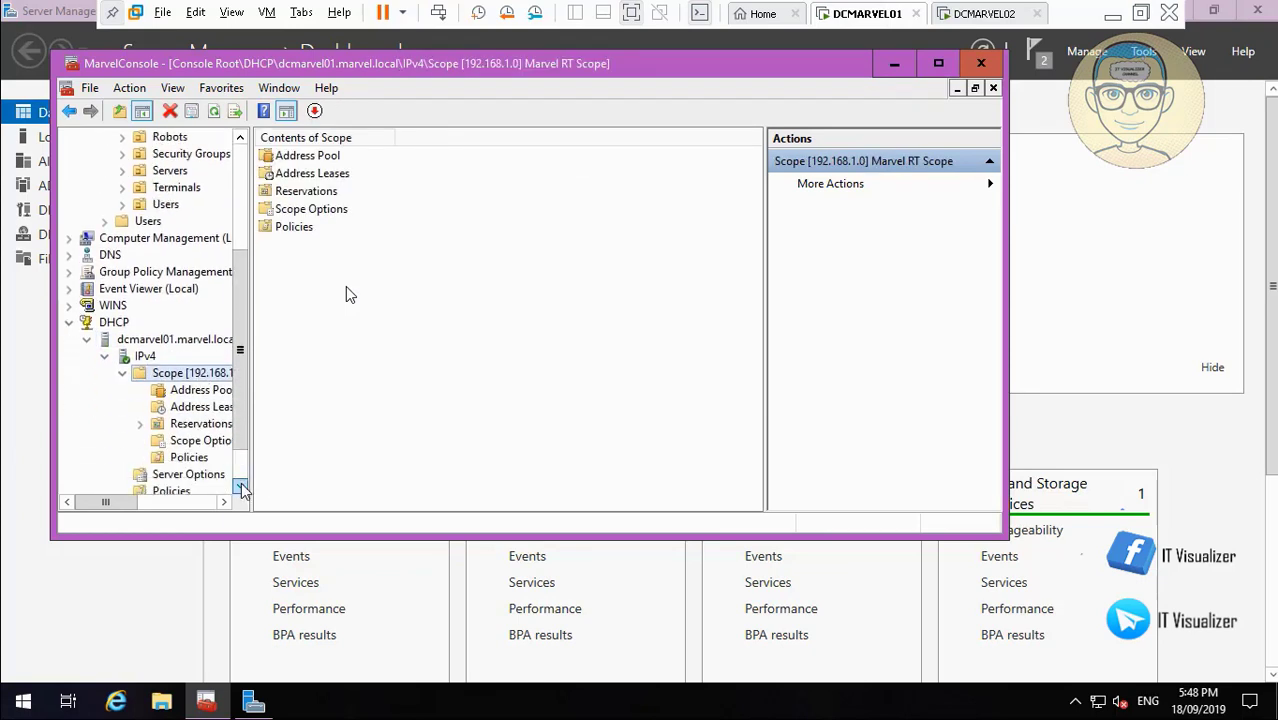
left_click(313, 162)
double_click(313, 162)
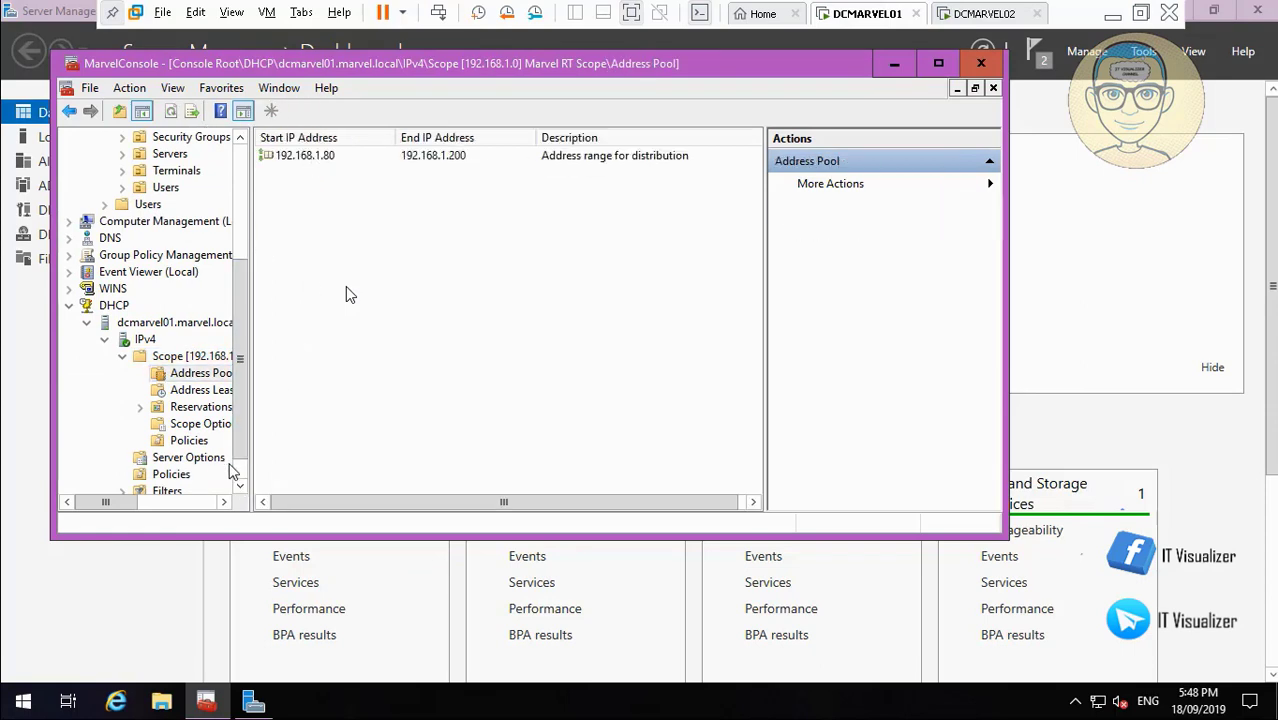
double_click(241, 487)
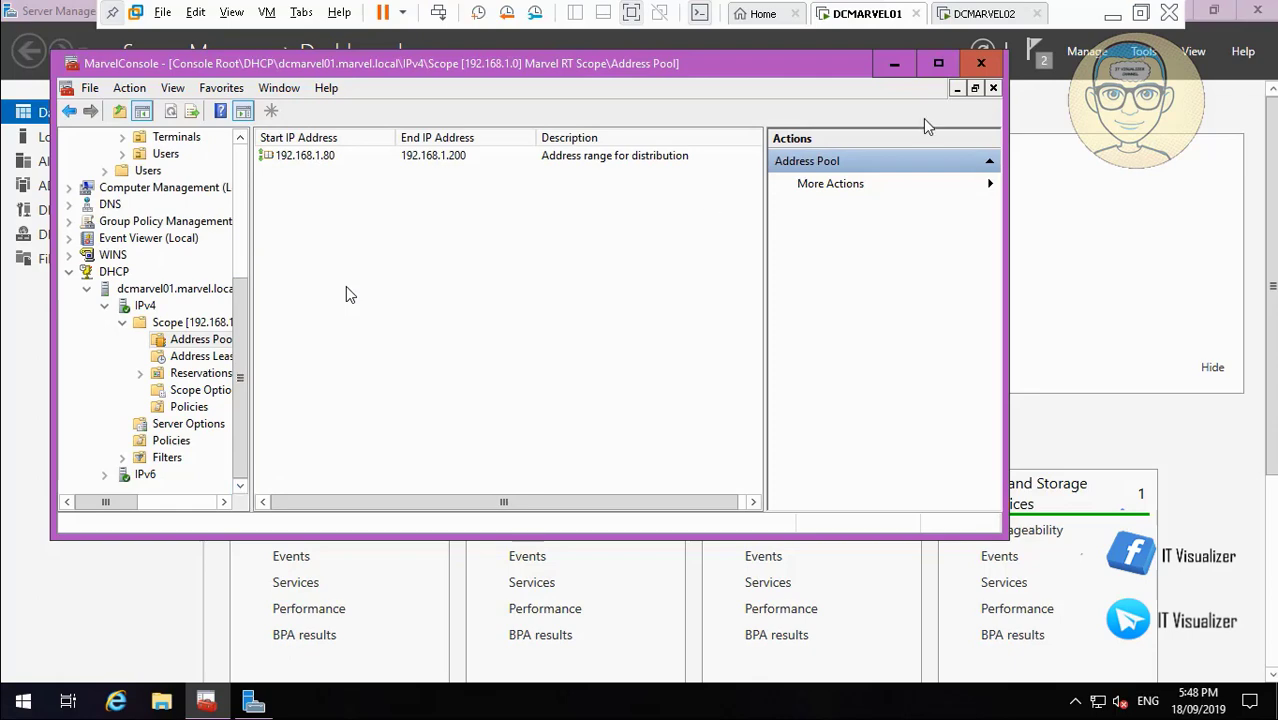
left_click(894, 63)
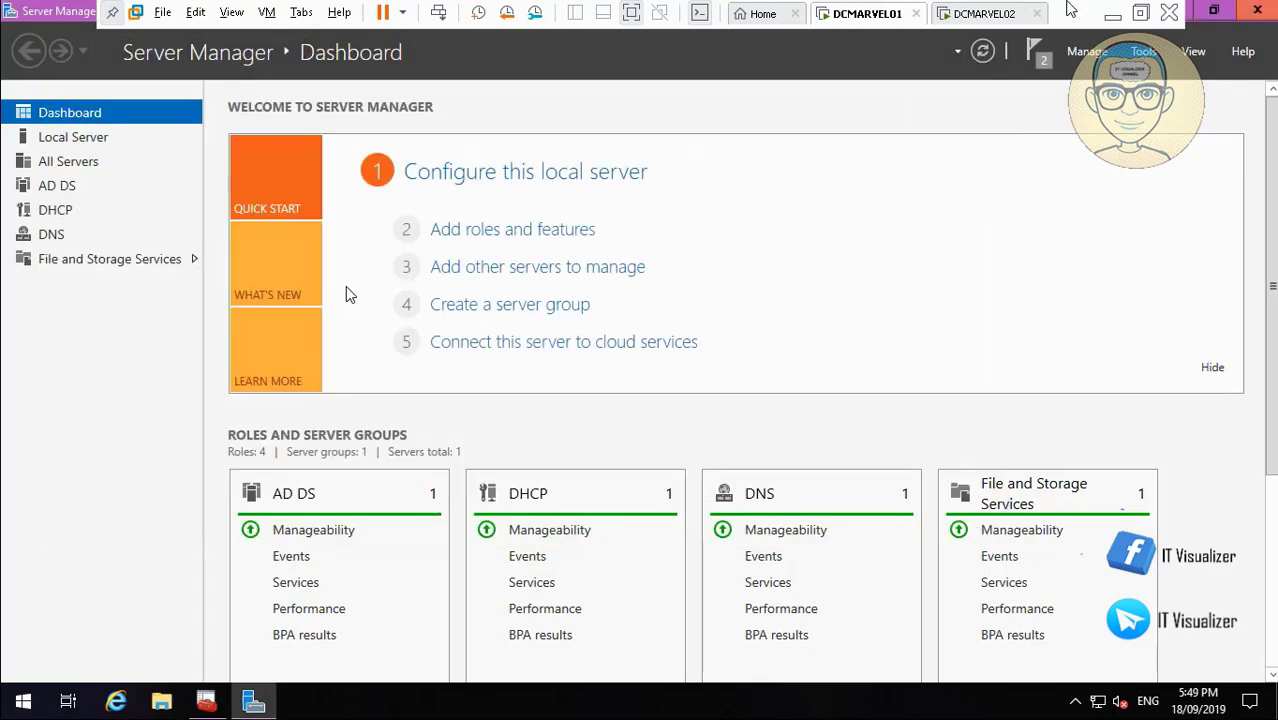
- Switch to the DCMARVEL02 virtual machine and show the Server Manager notifications
left_click(1031, 8)
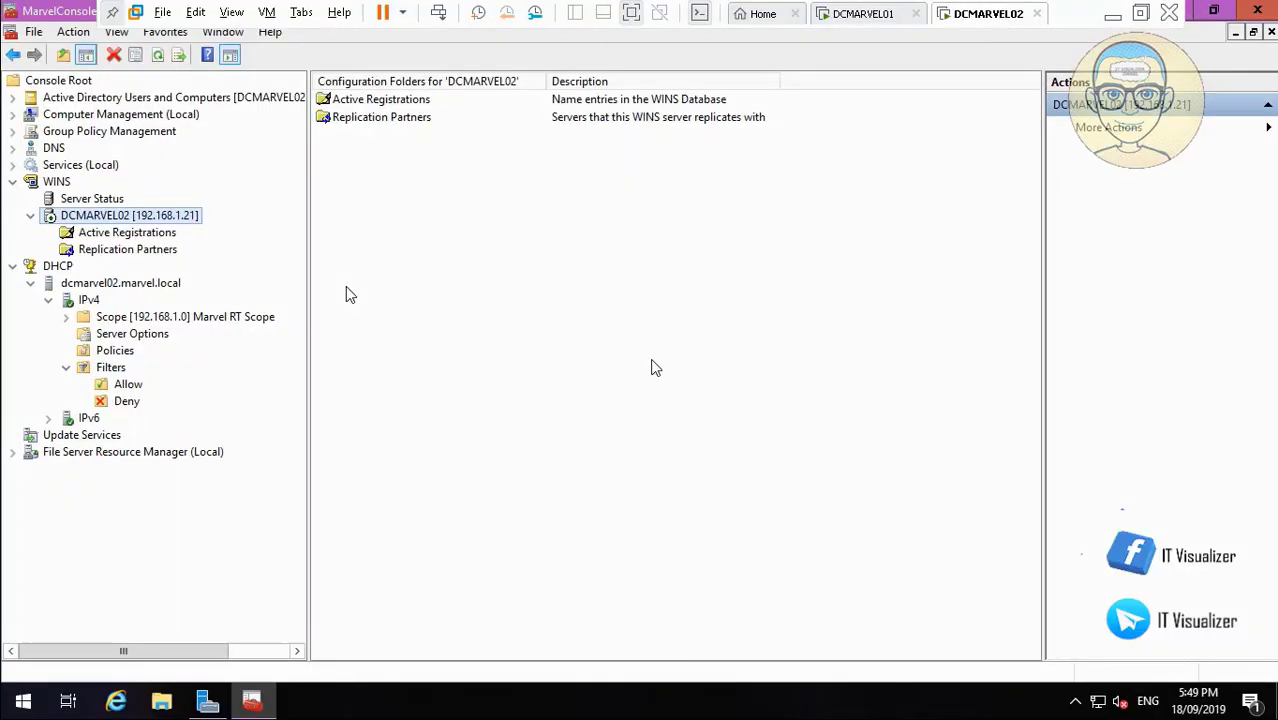
left_click(207, 702)
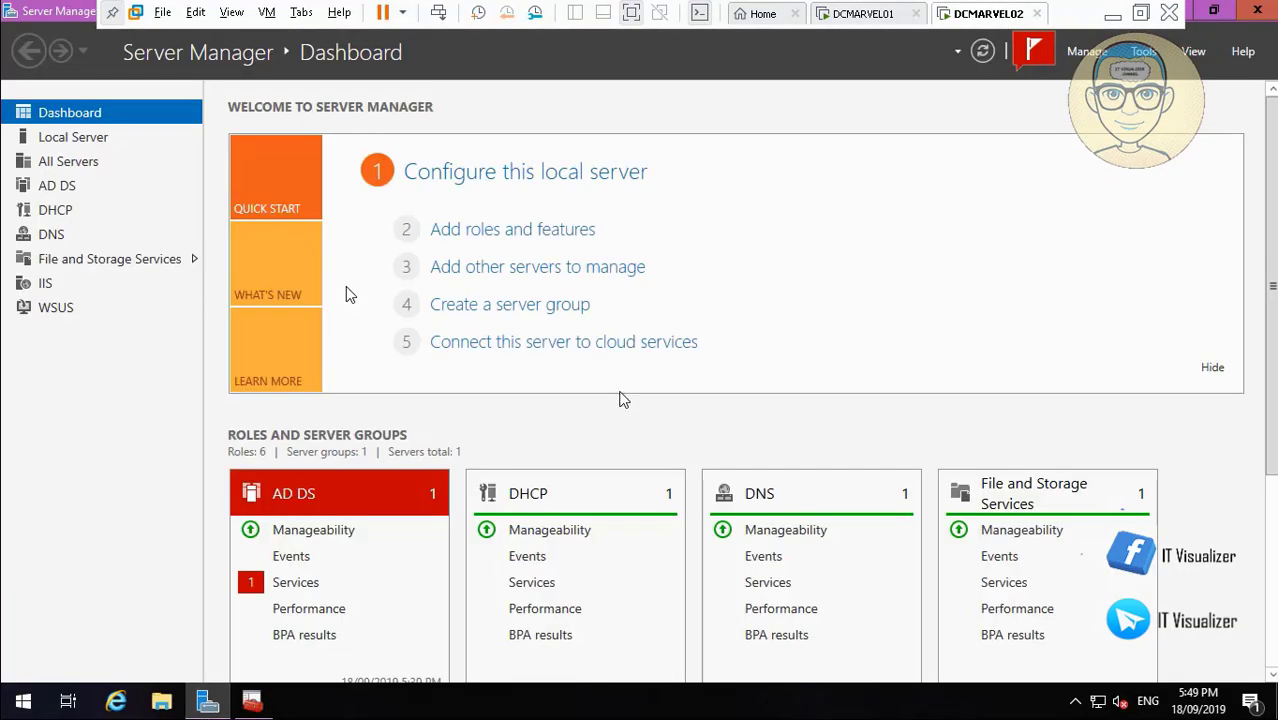
left_click(1033, 58)
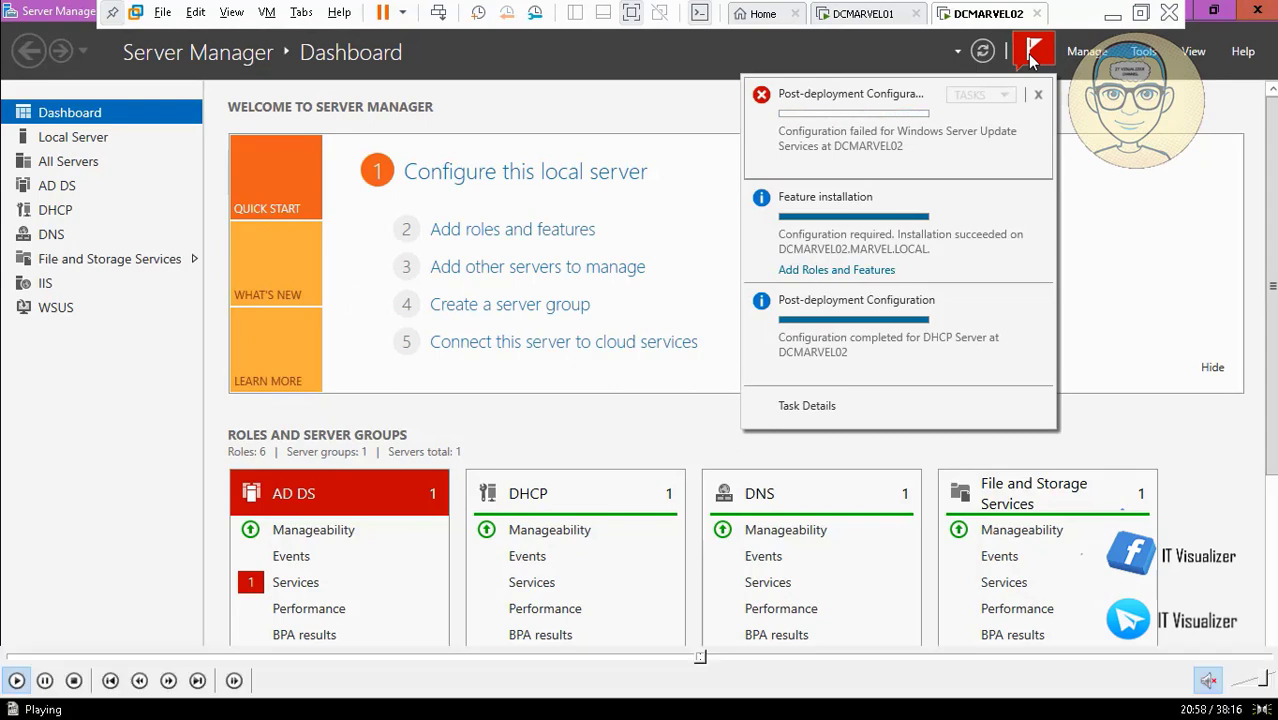
left_click(711, 657)
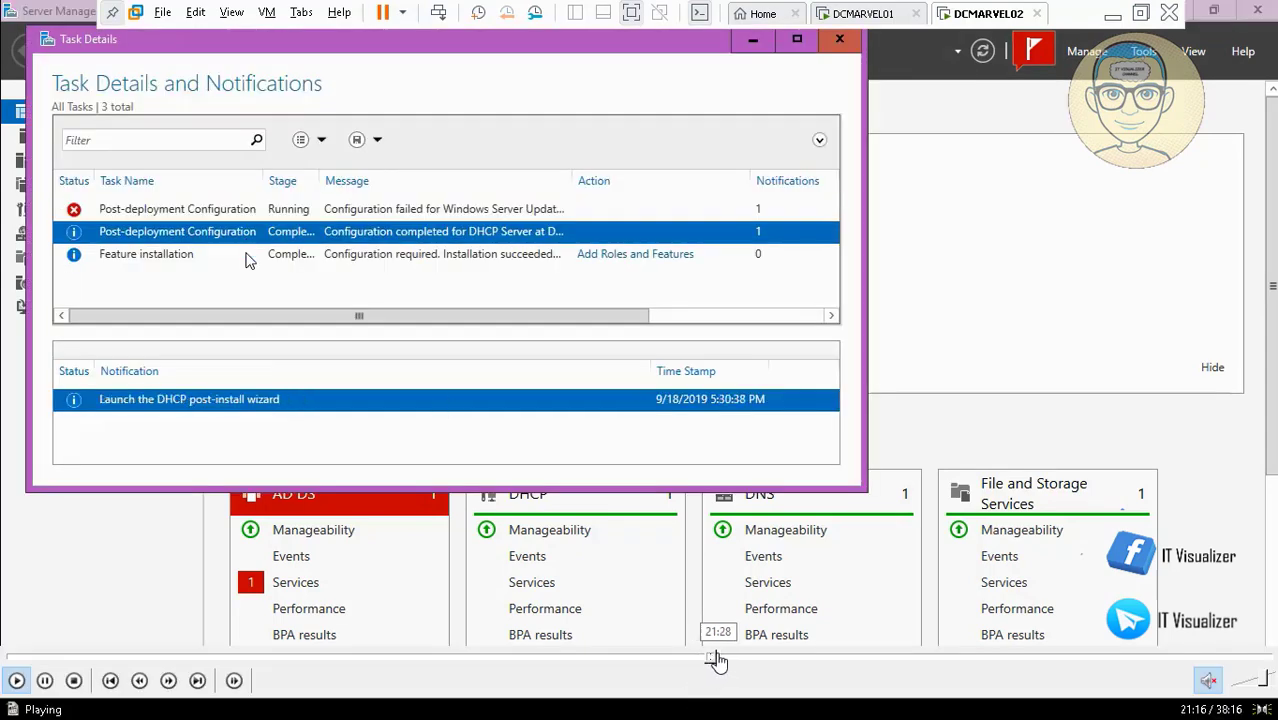
left_click(727, 657)
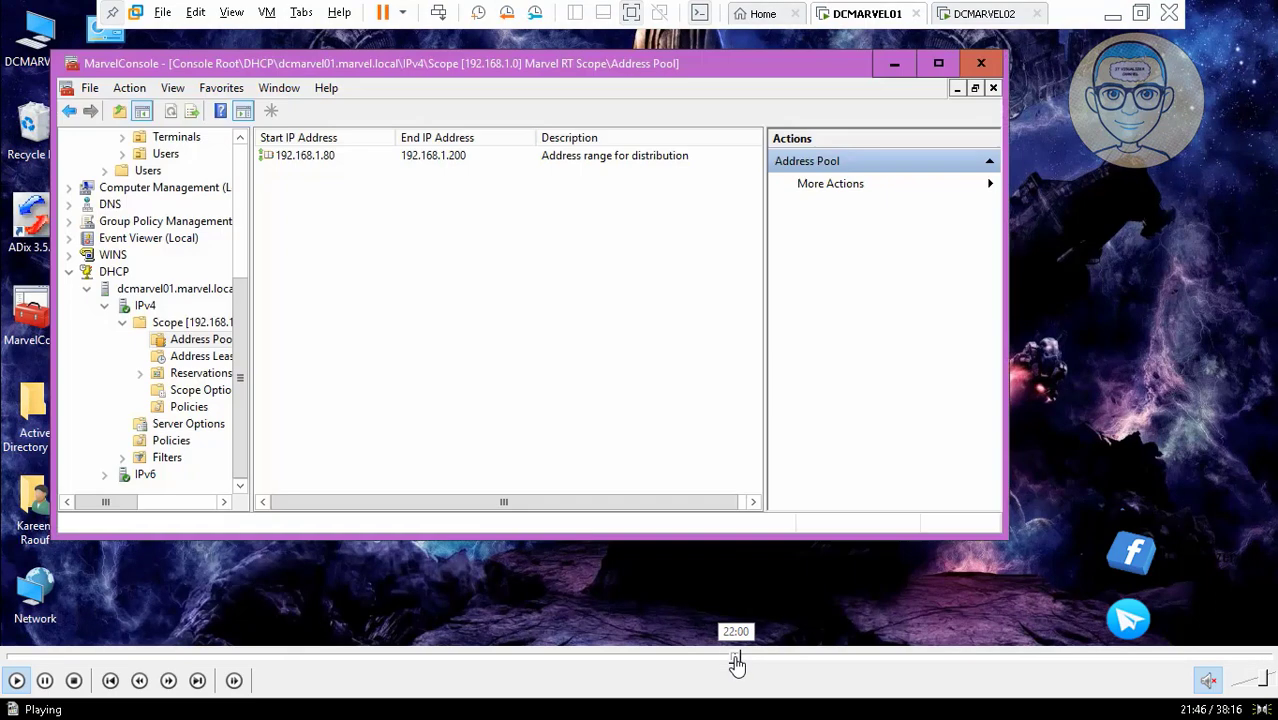
left_click(737, 657)
left_click(745, 657)
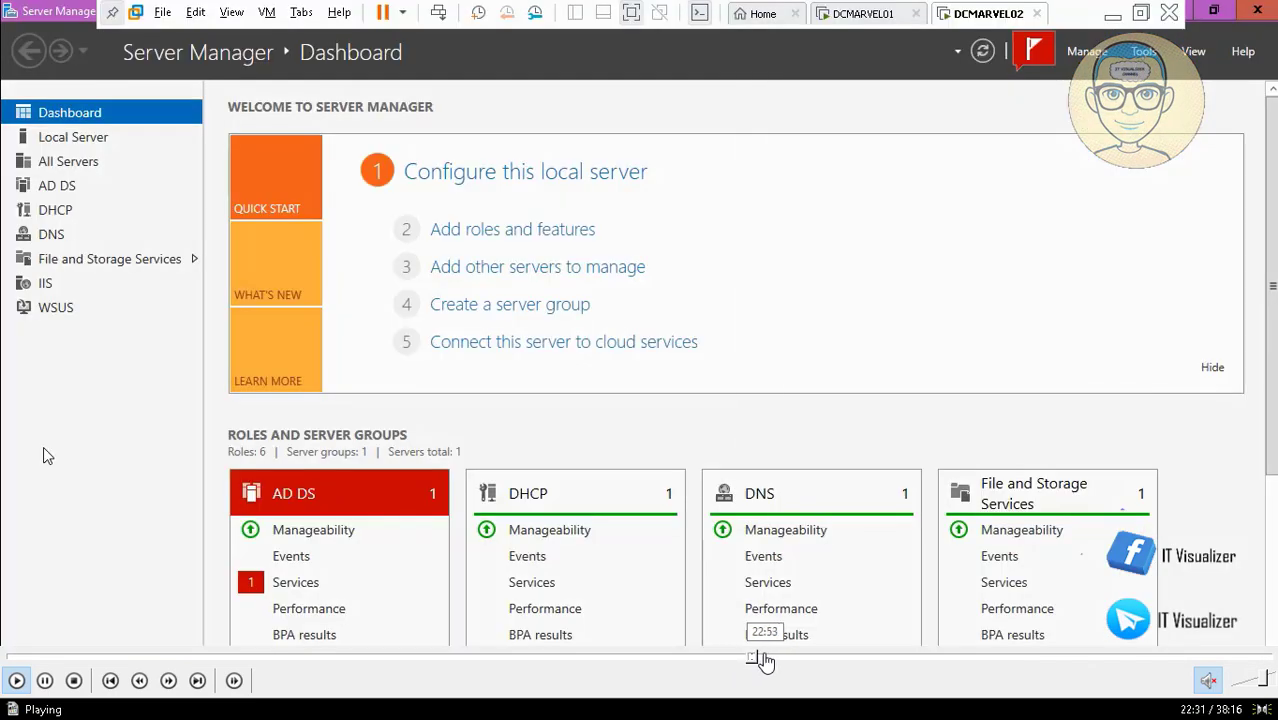
left_click(756, 660)
left_click(757, 660)
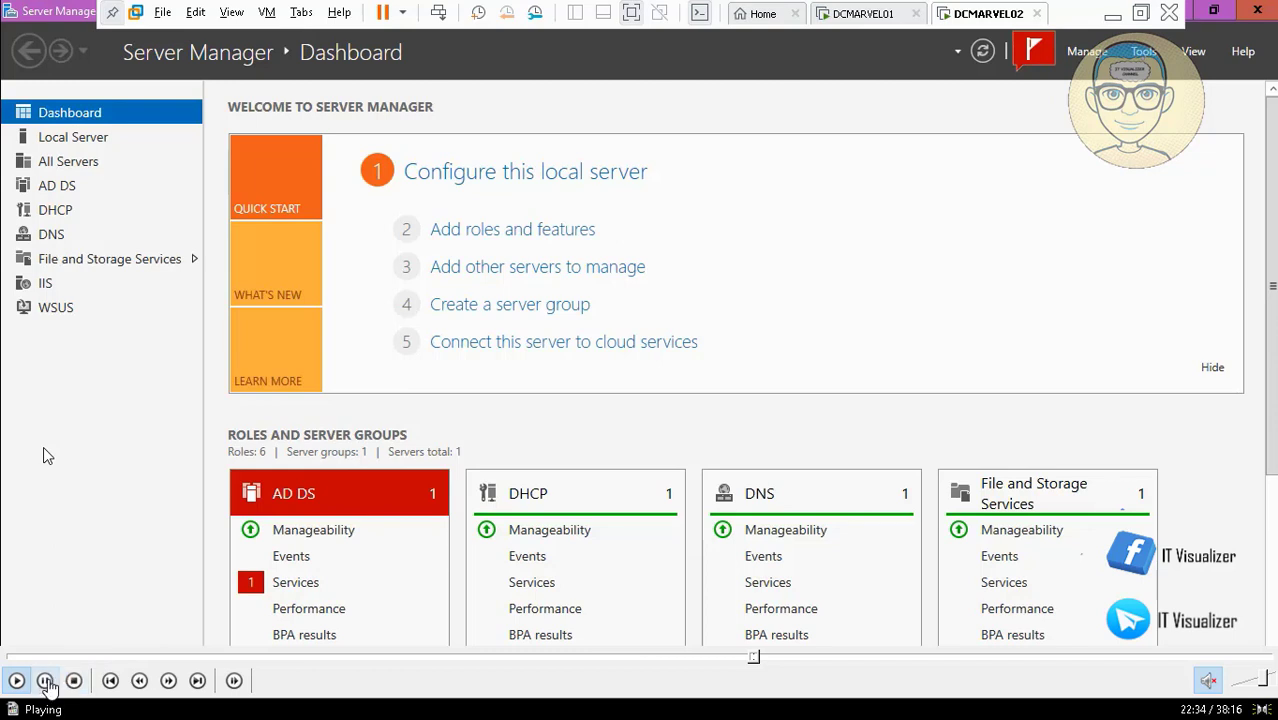
left_click(46, 682)
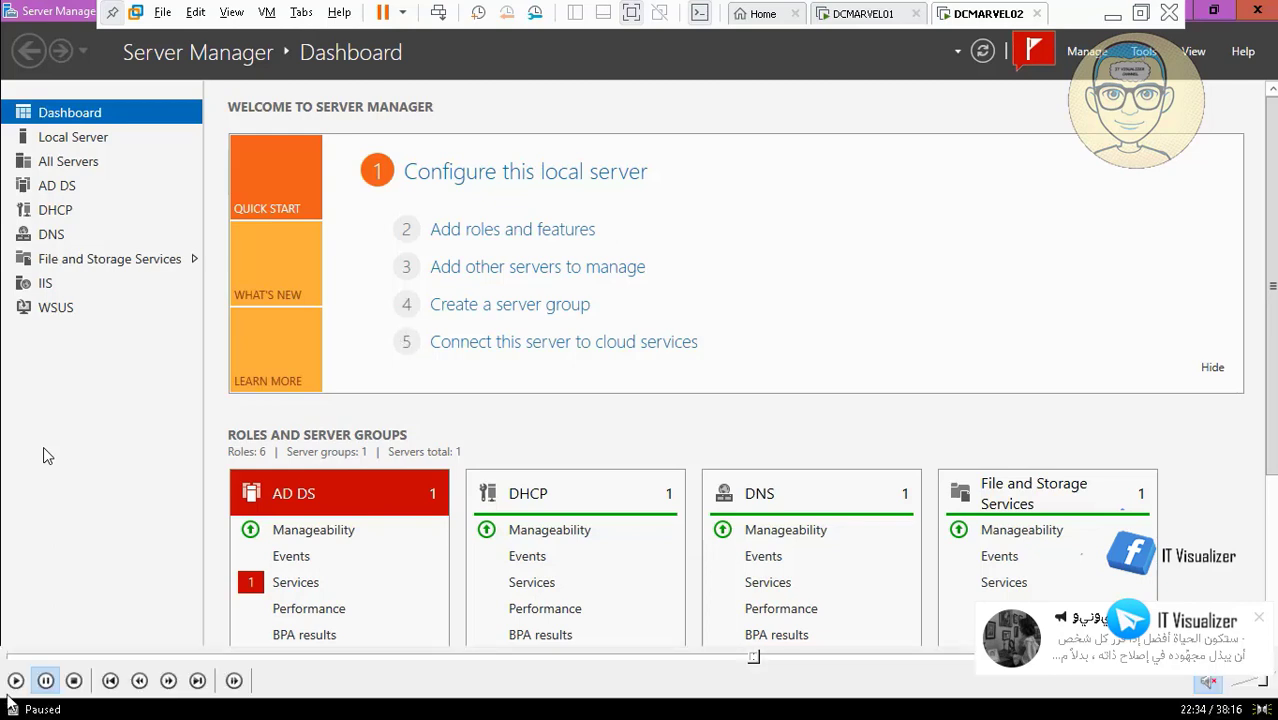
left_click(16, 681)
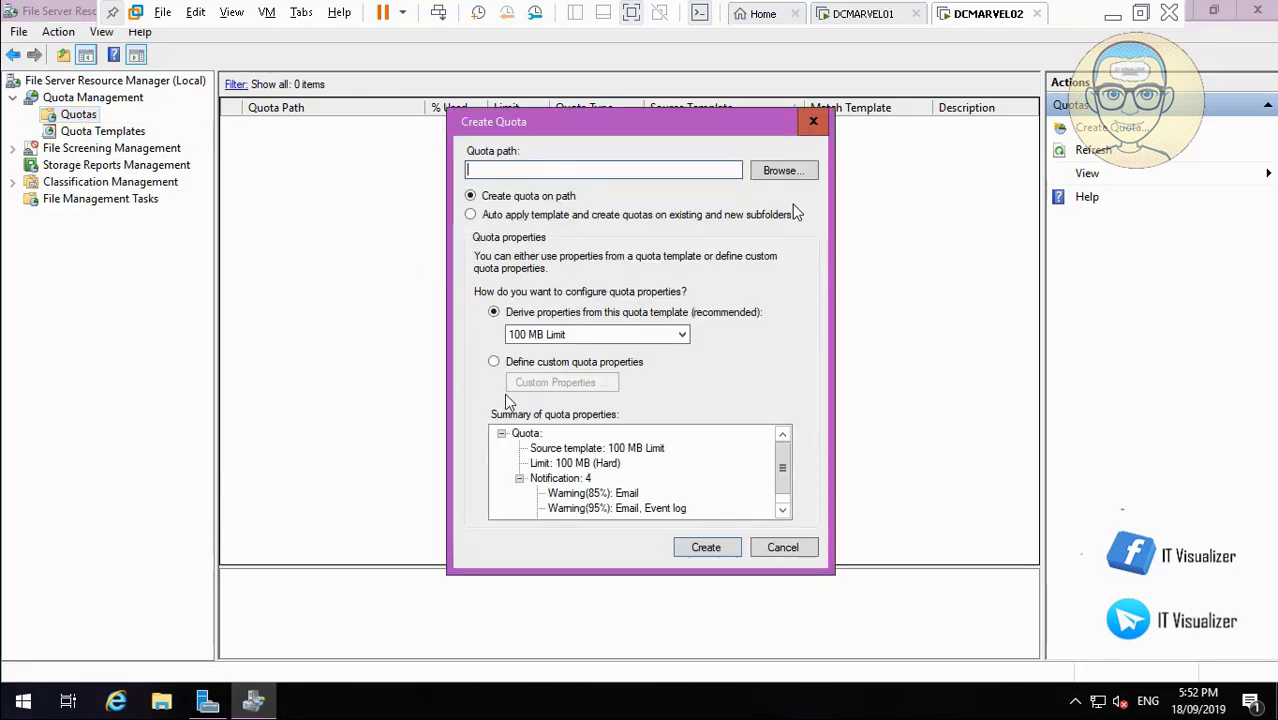
mouse_move(42, 690)
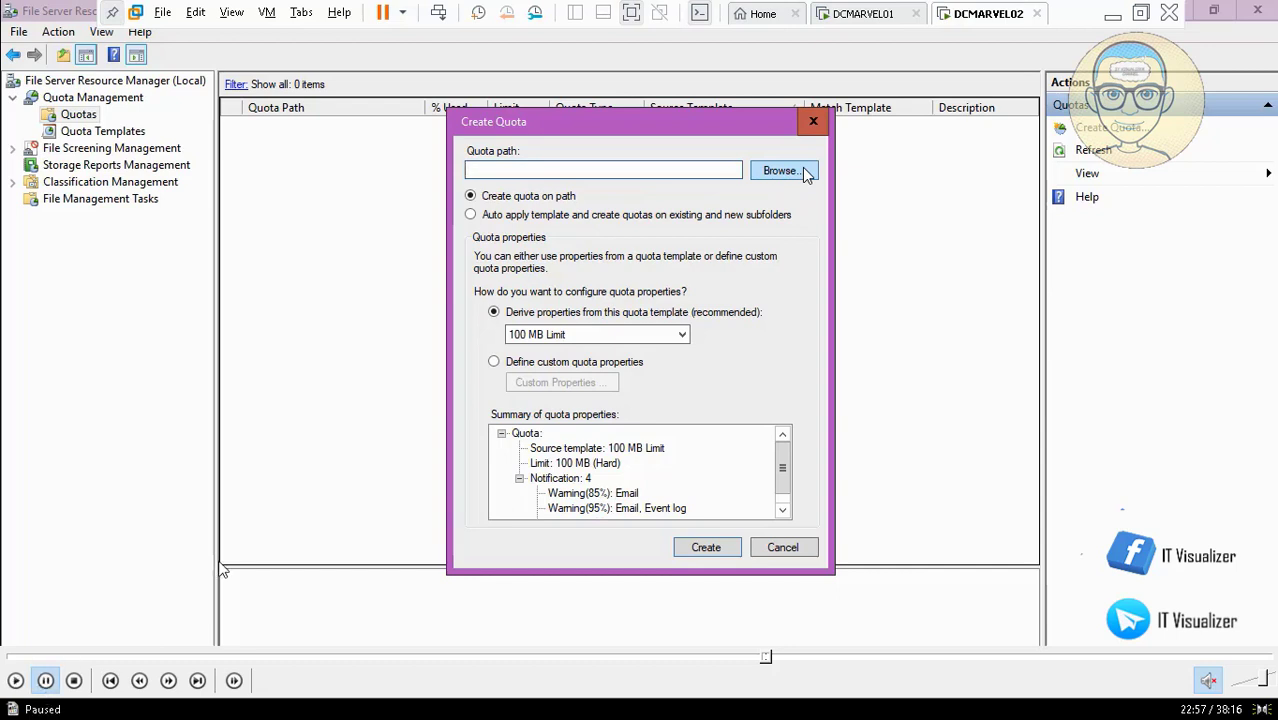
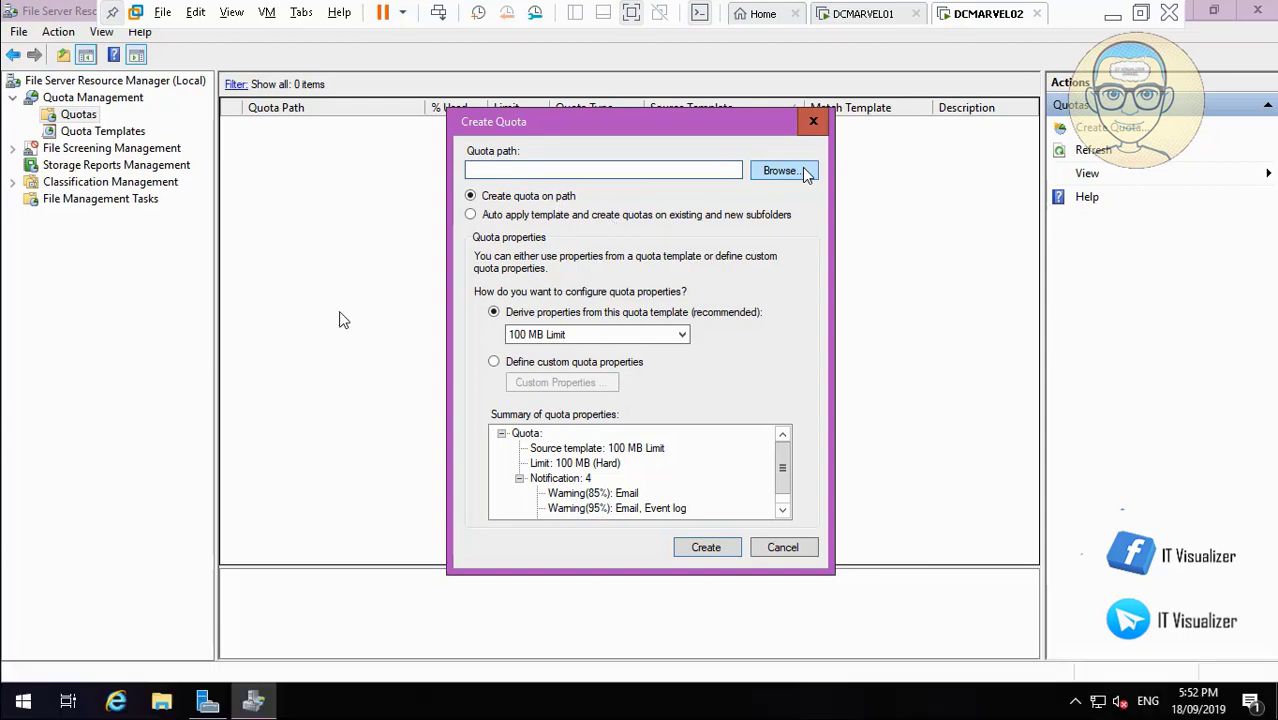
- Derive the new quota's properties from the 5 GB Limit template
left_click(782, 171)
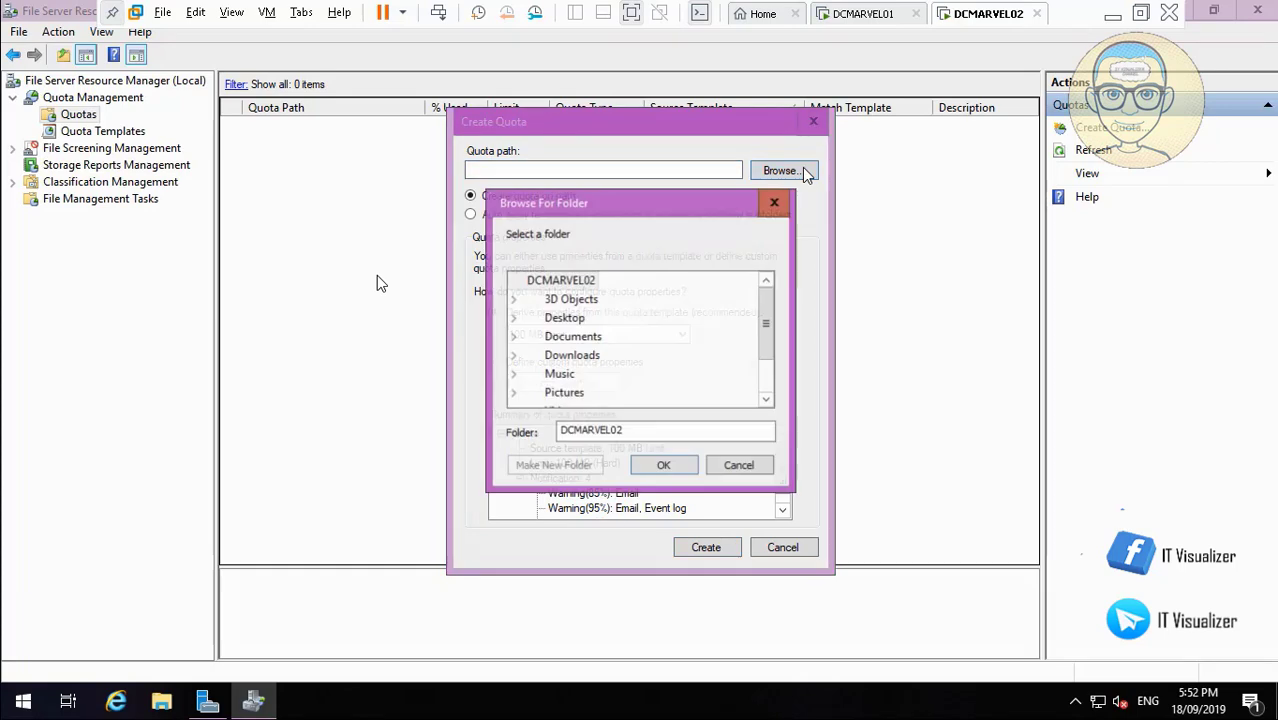
left_click(738, 466)
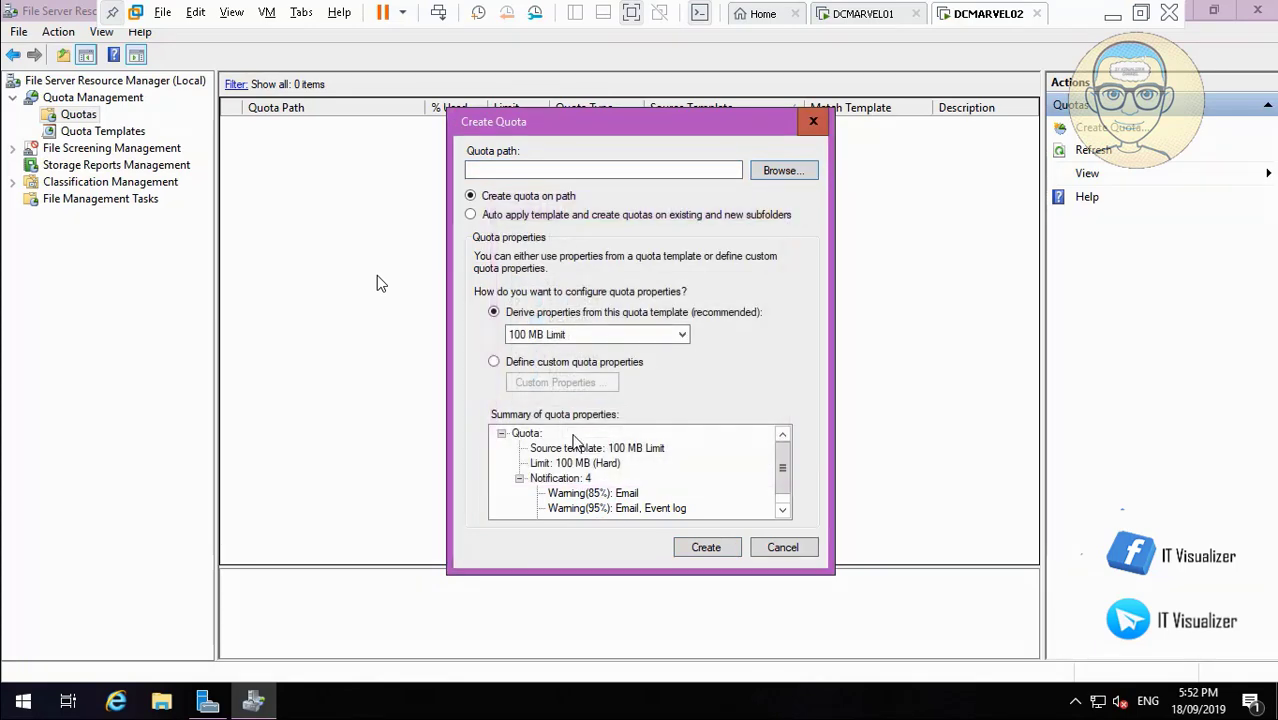
left_click(628, 343)
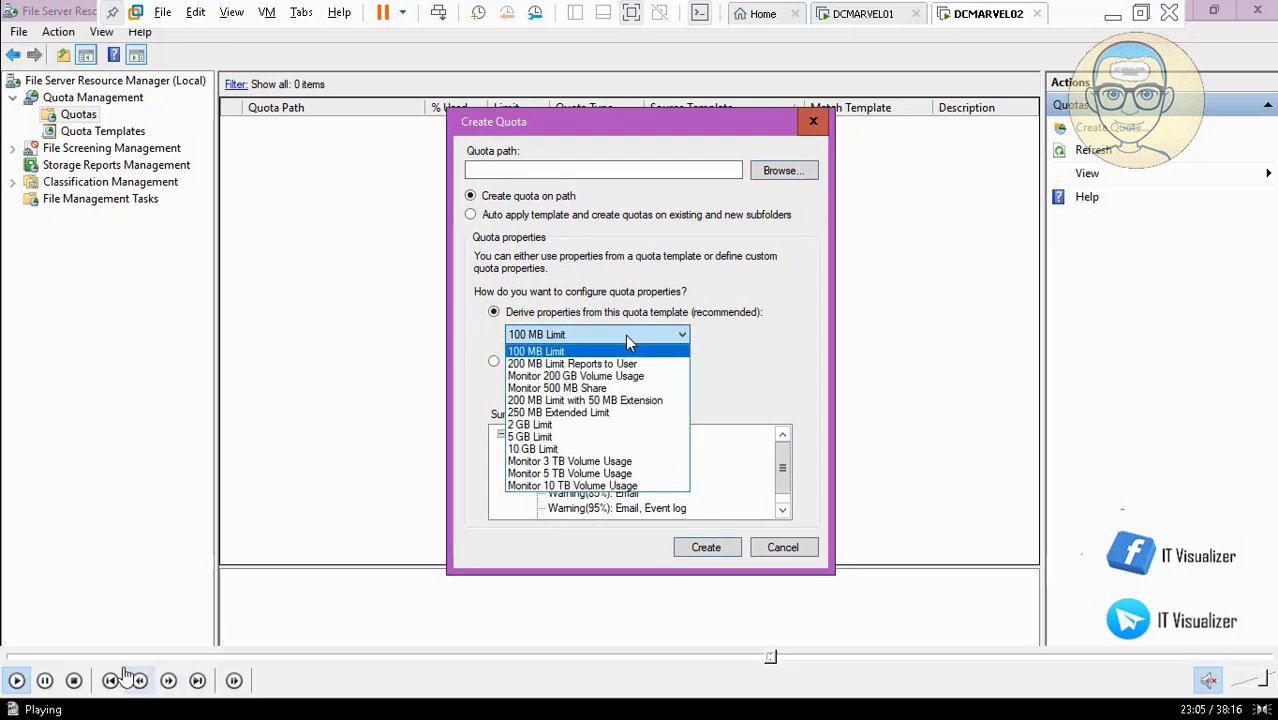
left_click(47, 684)
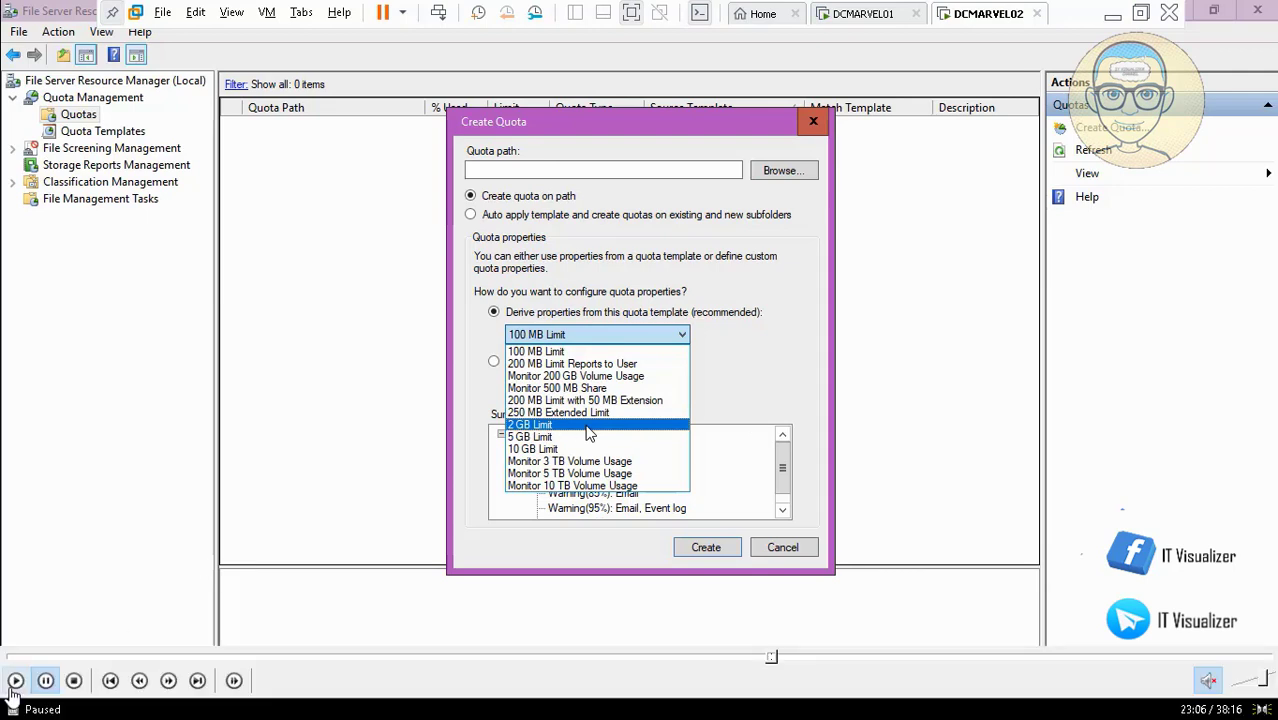
left_click(586, 438)
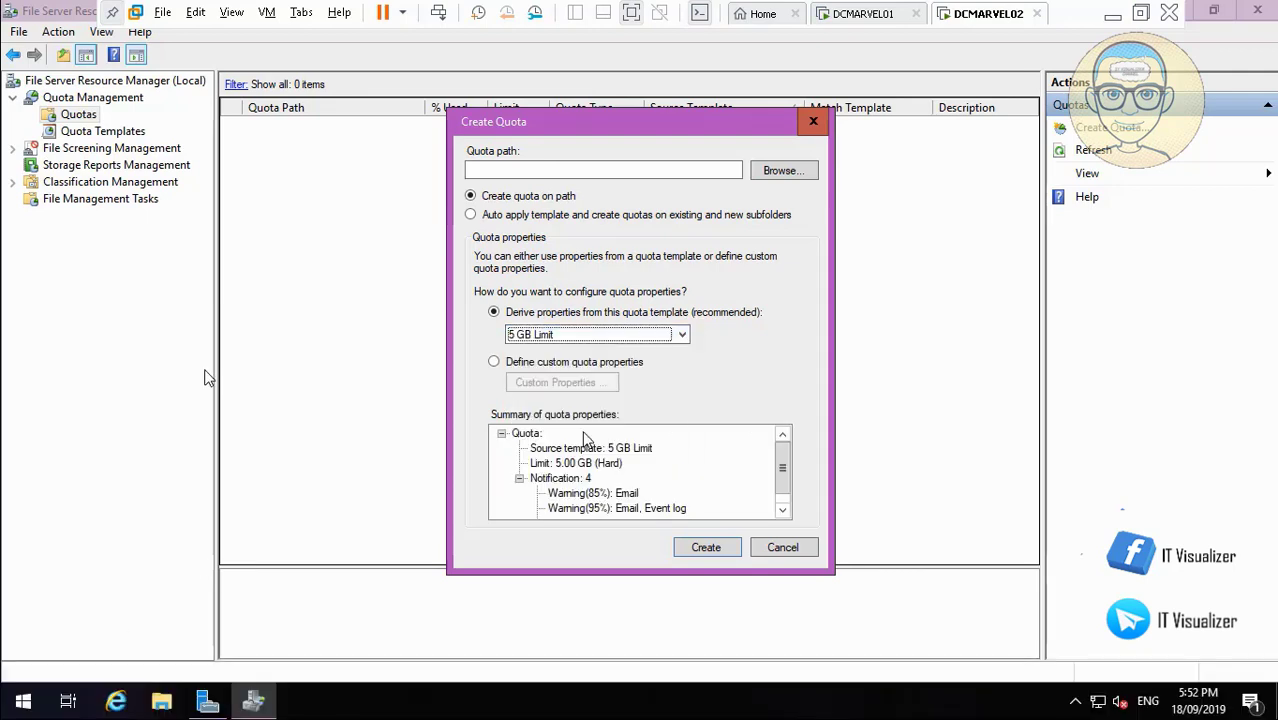
- Set the quota path to D:\Department Shares, review the summary of quota properties, and create the quota
left_click(783, 171)
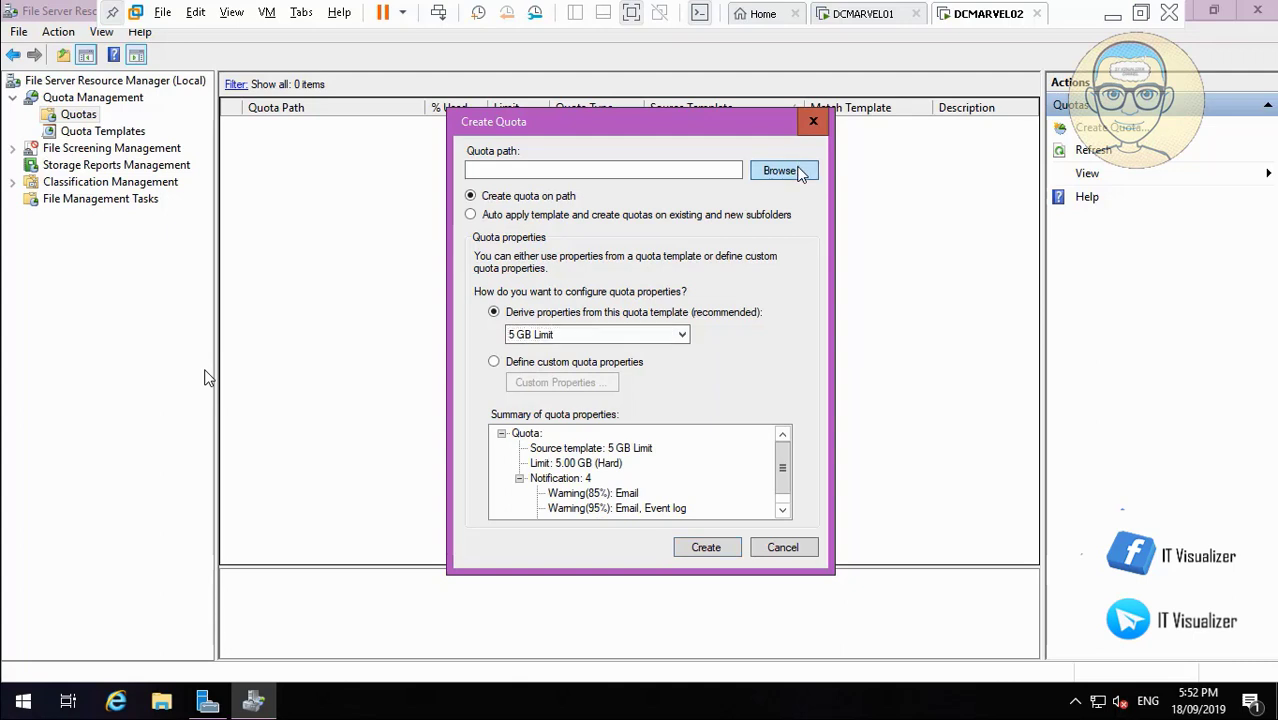
left_click(767, 399)
left_click(767, 399)
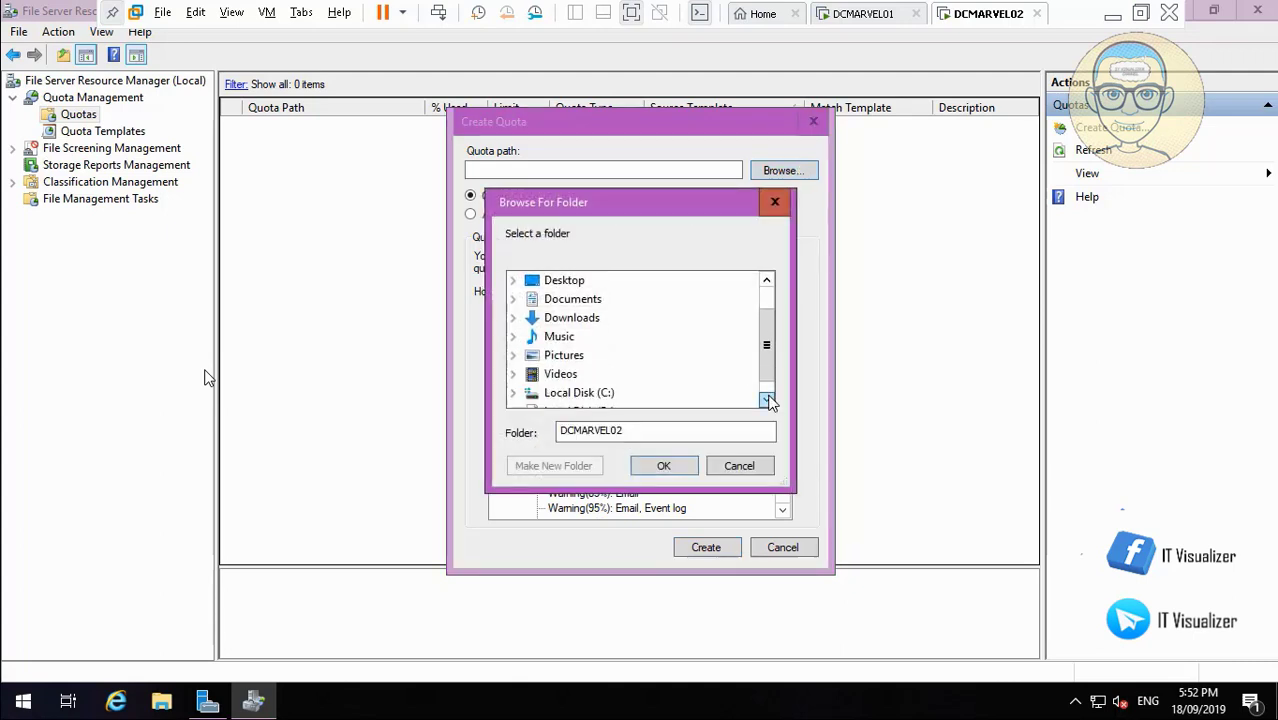
left_click(767, 399)
left_click(515, 395)
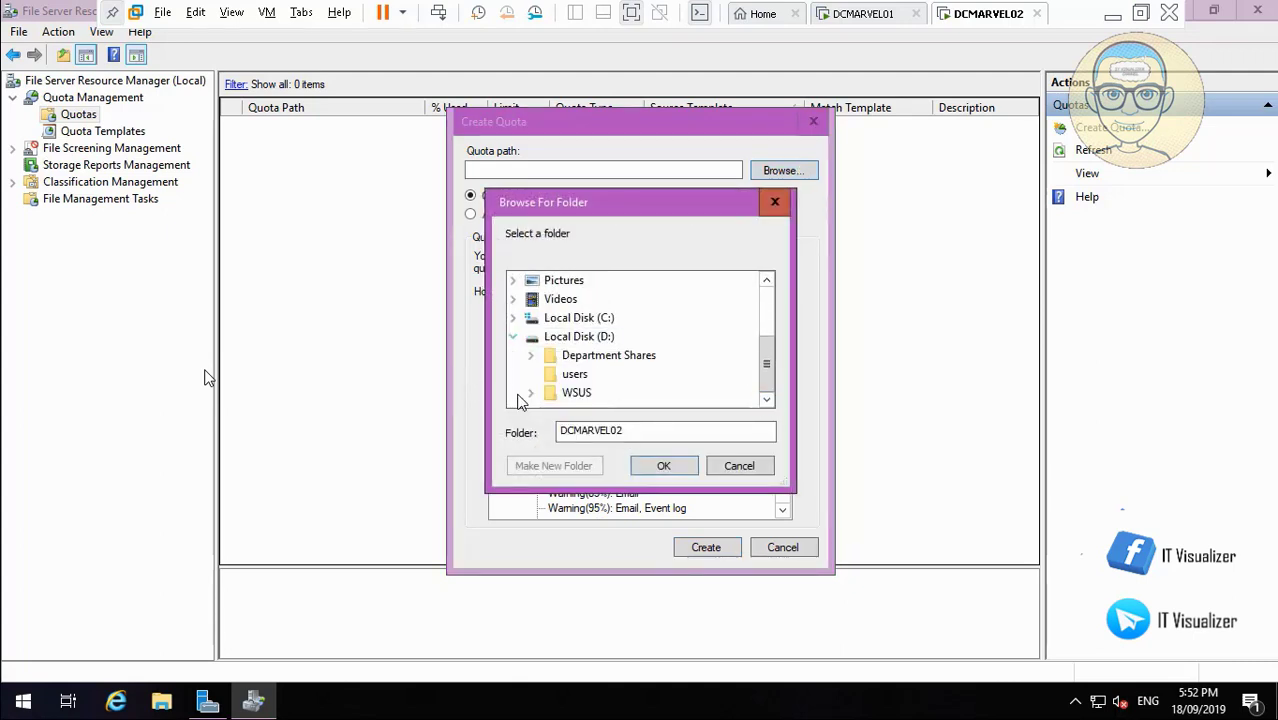
double_click(588, 357)
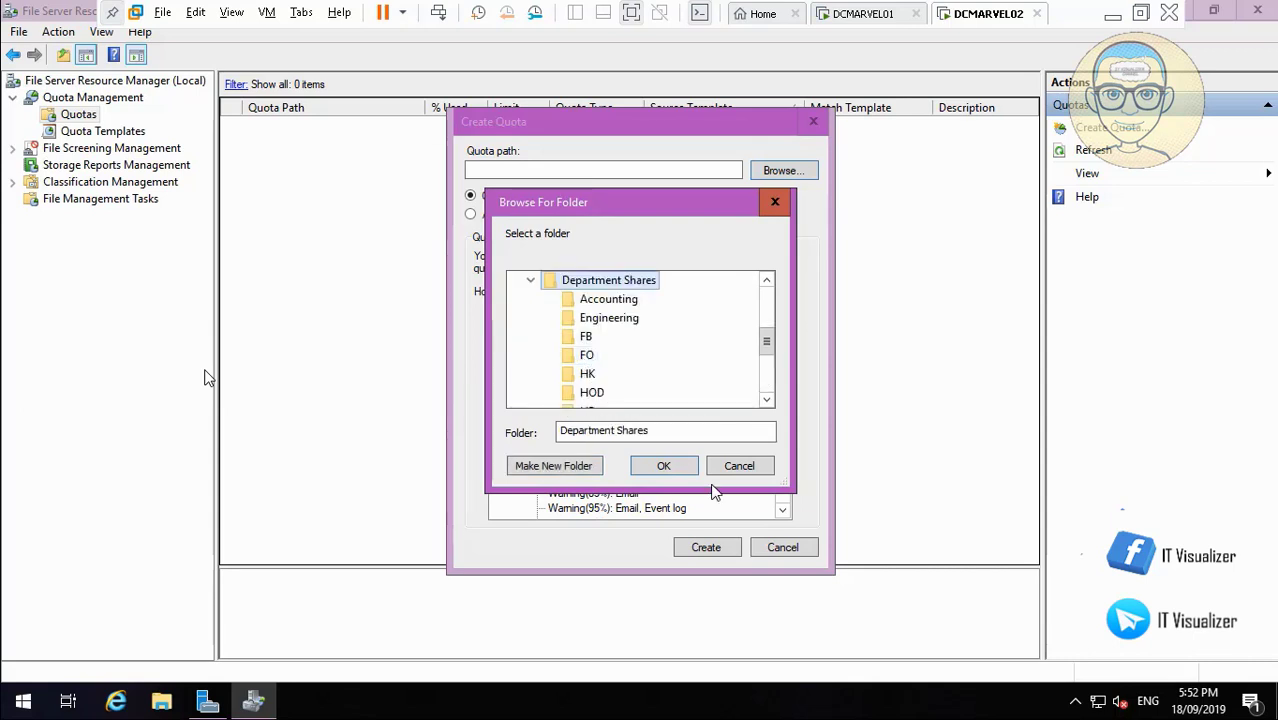
left_click(680, 467)
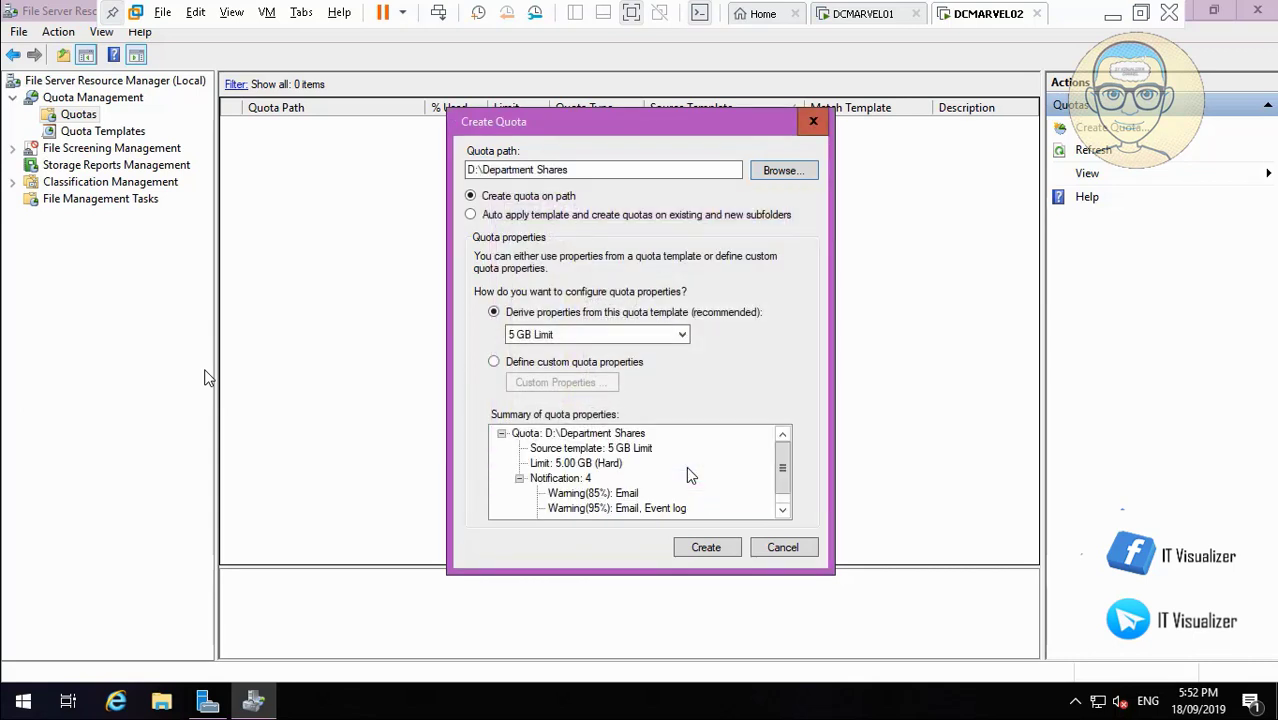
left_click(783, 510)
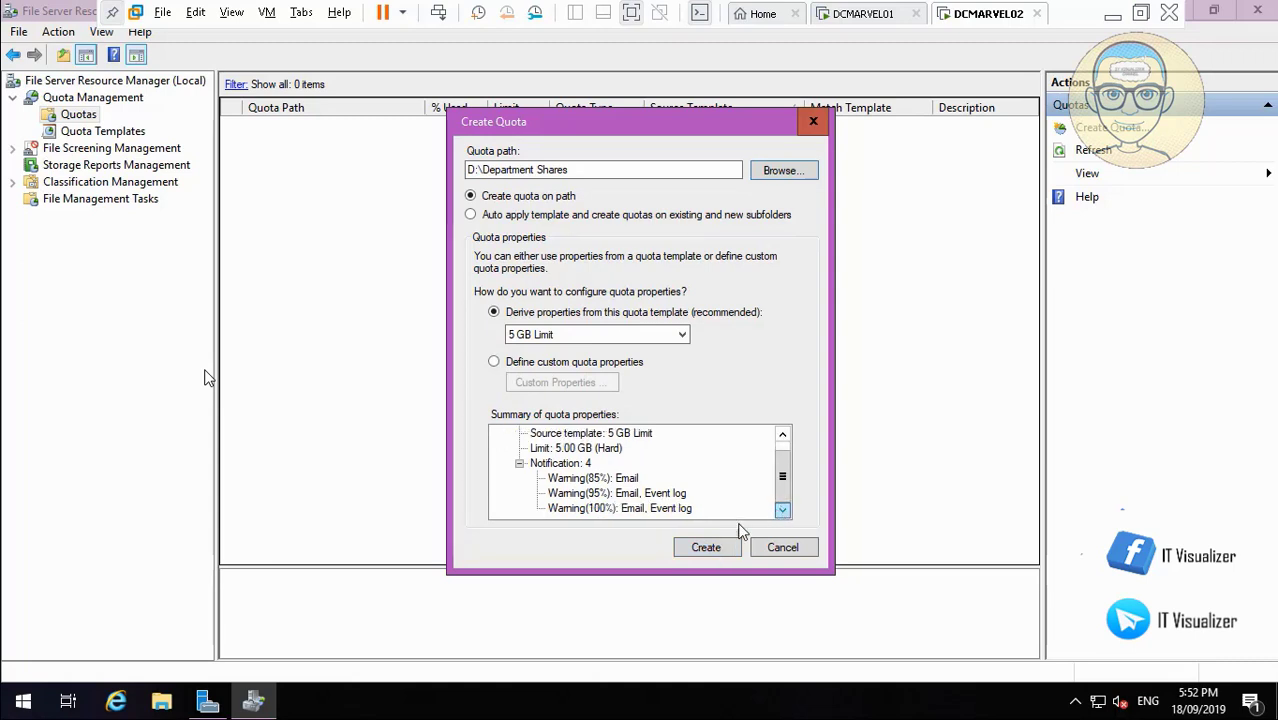
left_click(706, 548)
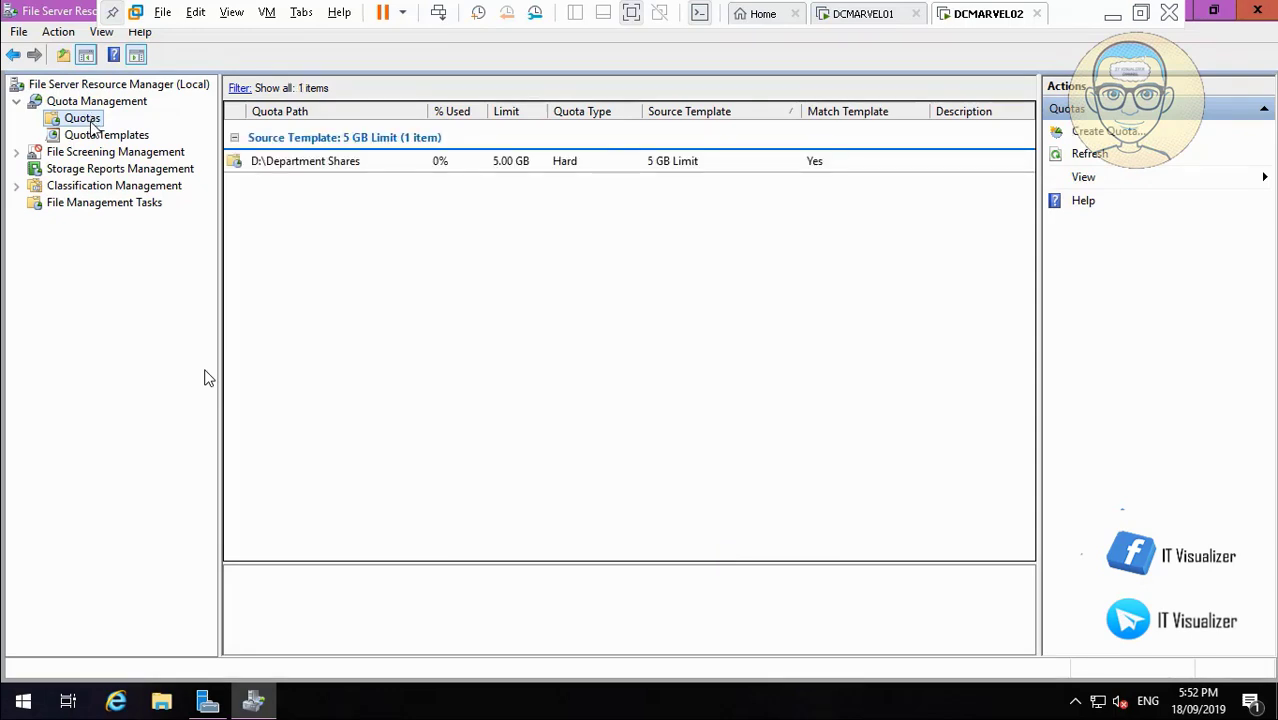
- Start another quota on D:\users that auto applies its template to existing and new subfolders
right_click(91, 122)
left_click(122, 136)
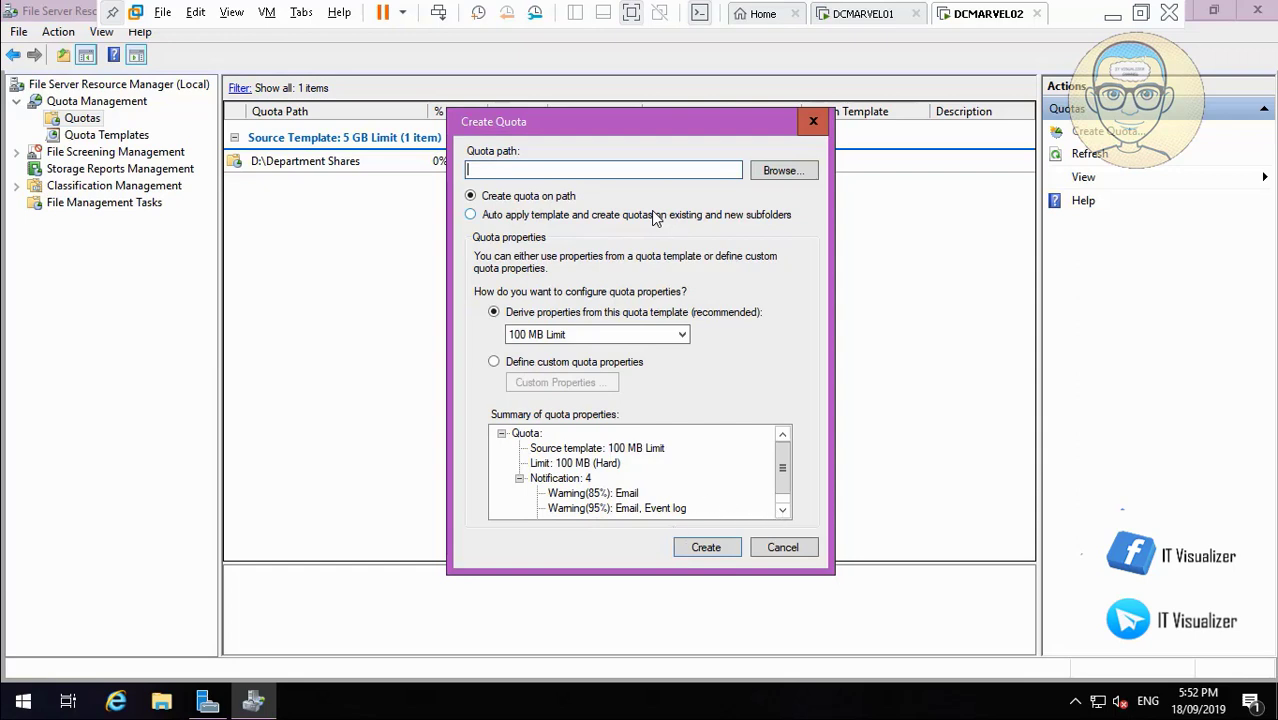
mouse_move(4, 710)
left_click(15, 687)
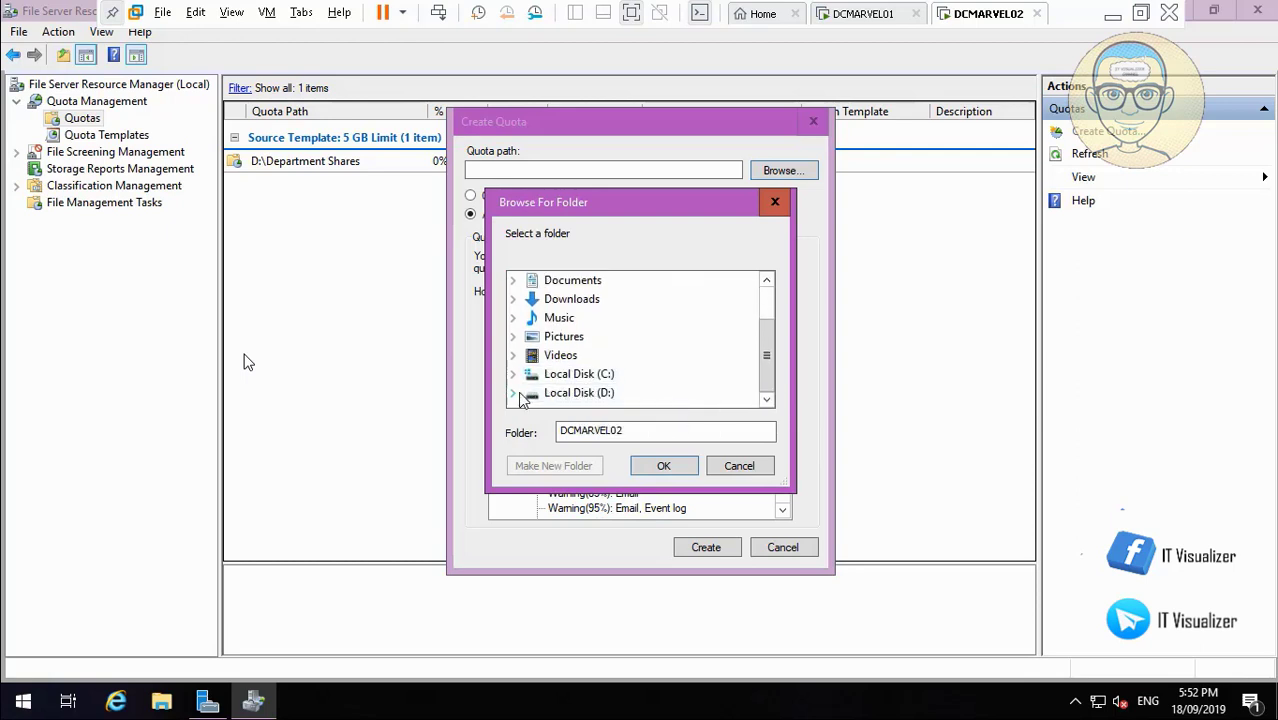
left_click(575, 375)
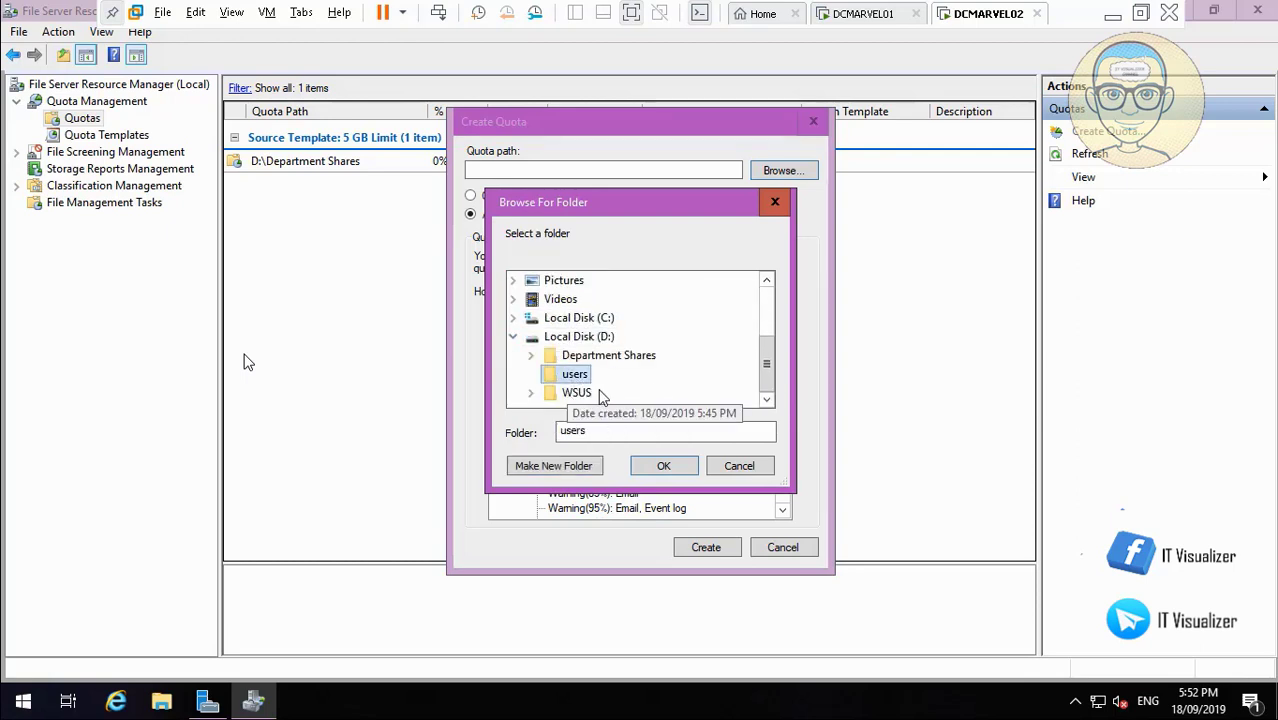
left_click(661, 465)
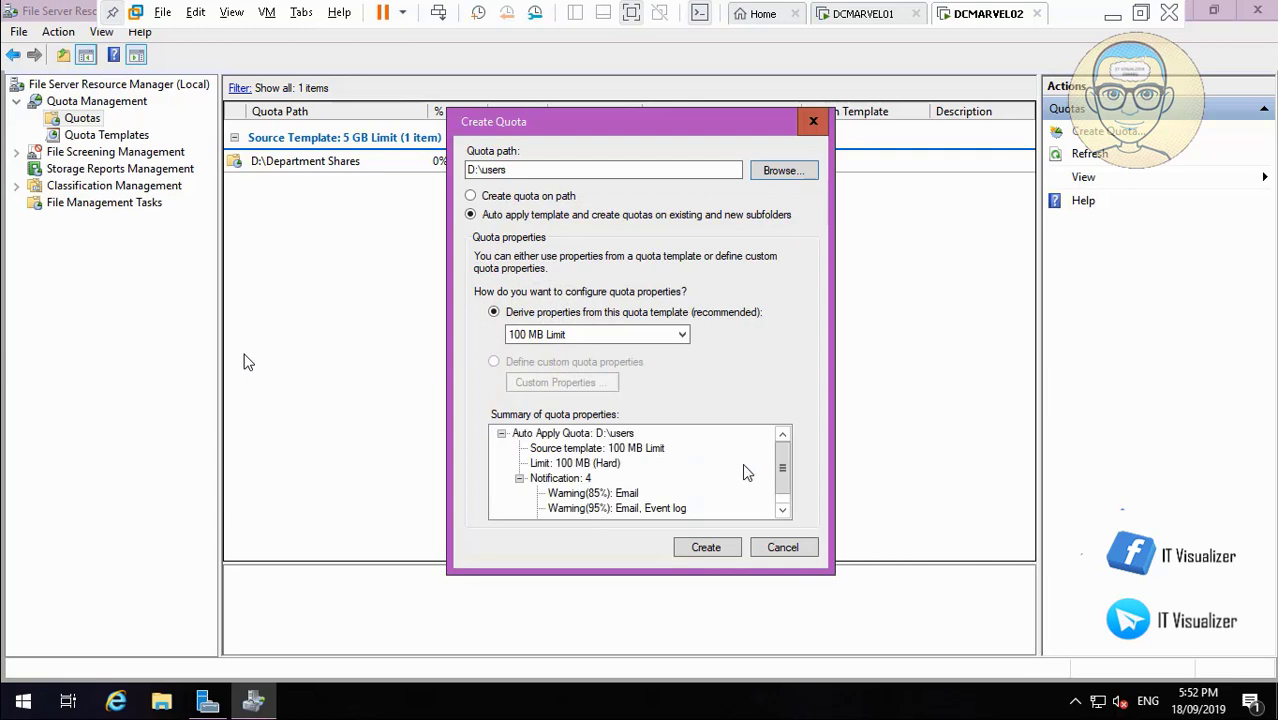
- Derive the D:\users quota from the 2 GB Limit template and create it
left_click(674, 335)
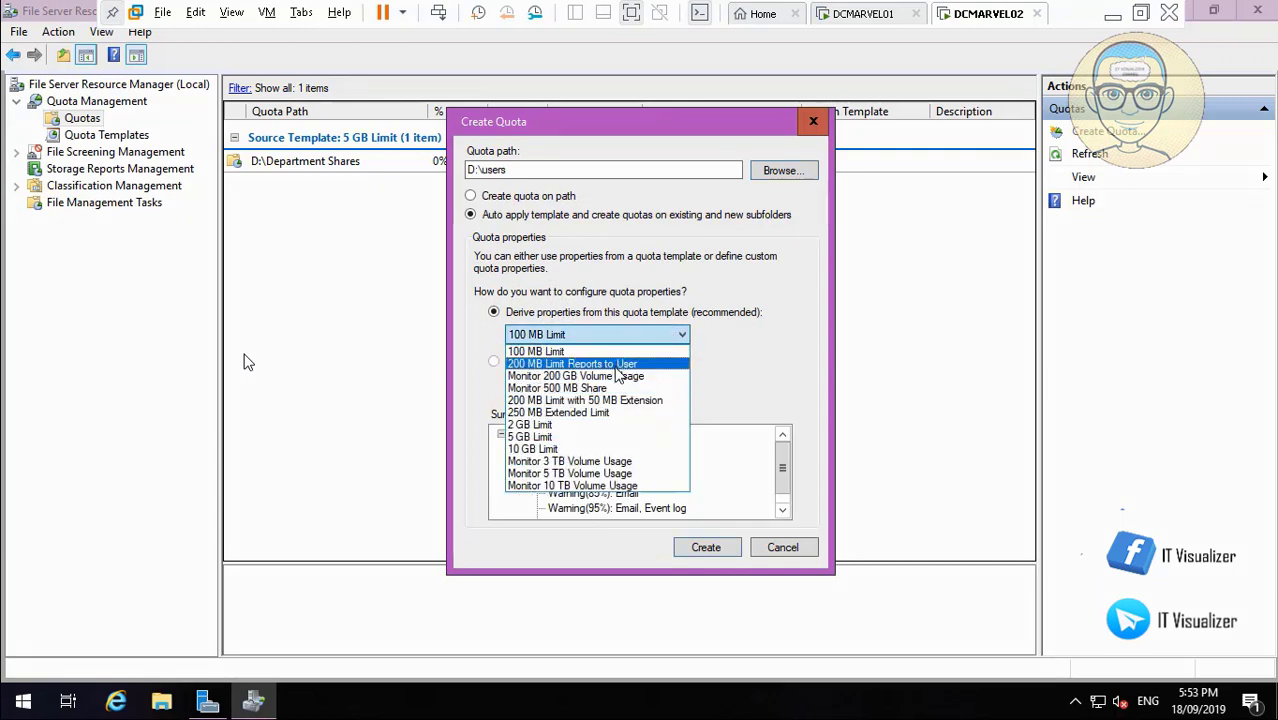
left_click(605, 424)
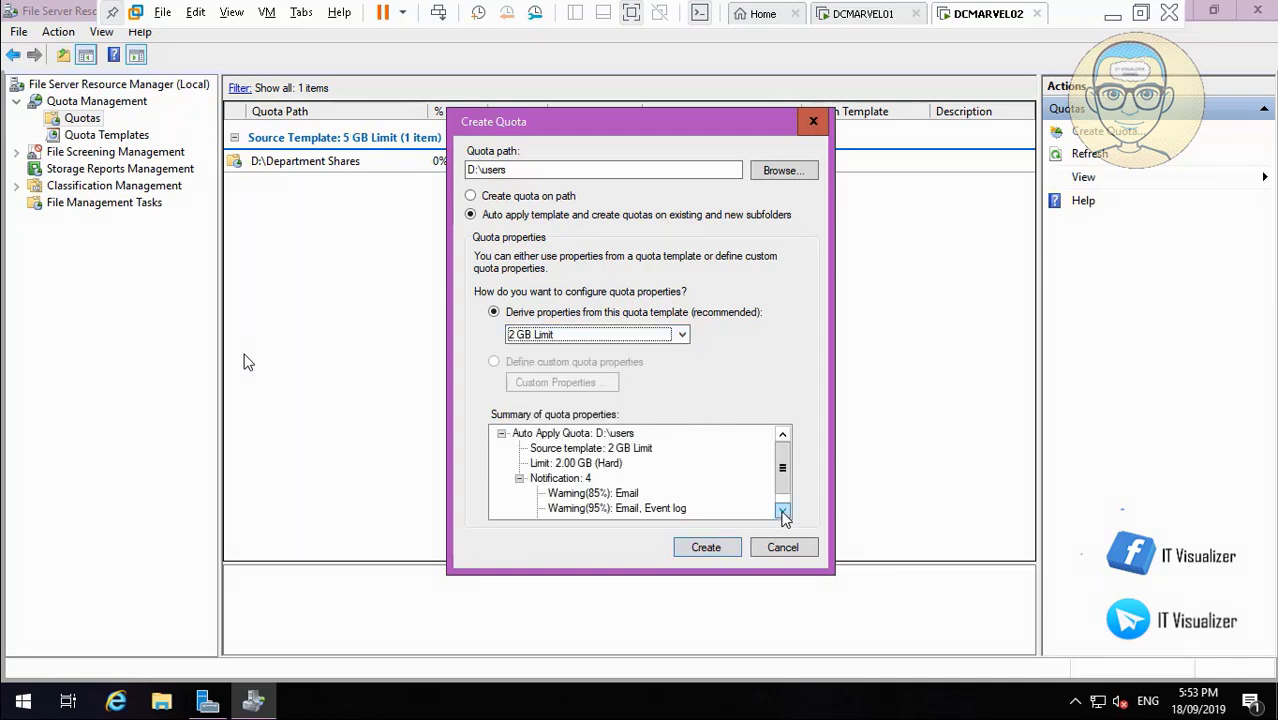
left_click(783, 511)
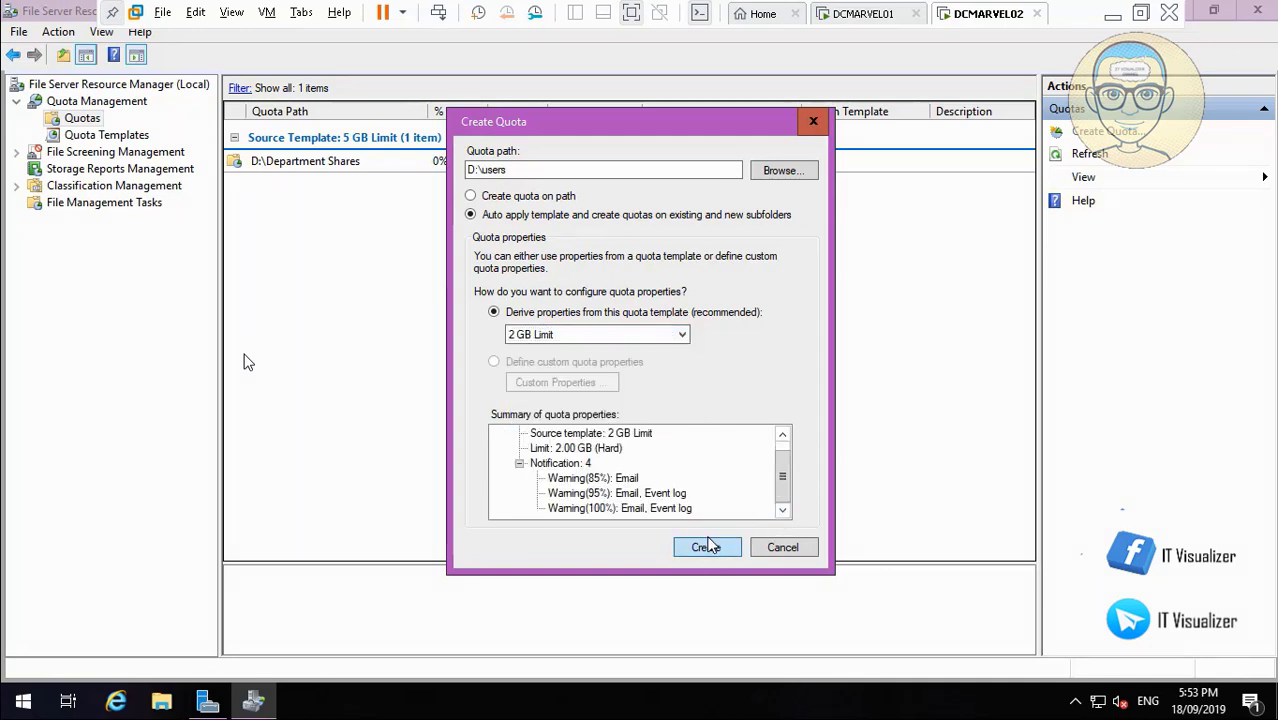
left_click(707, 546)
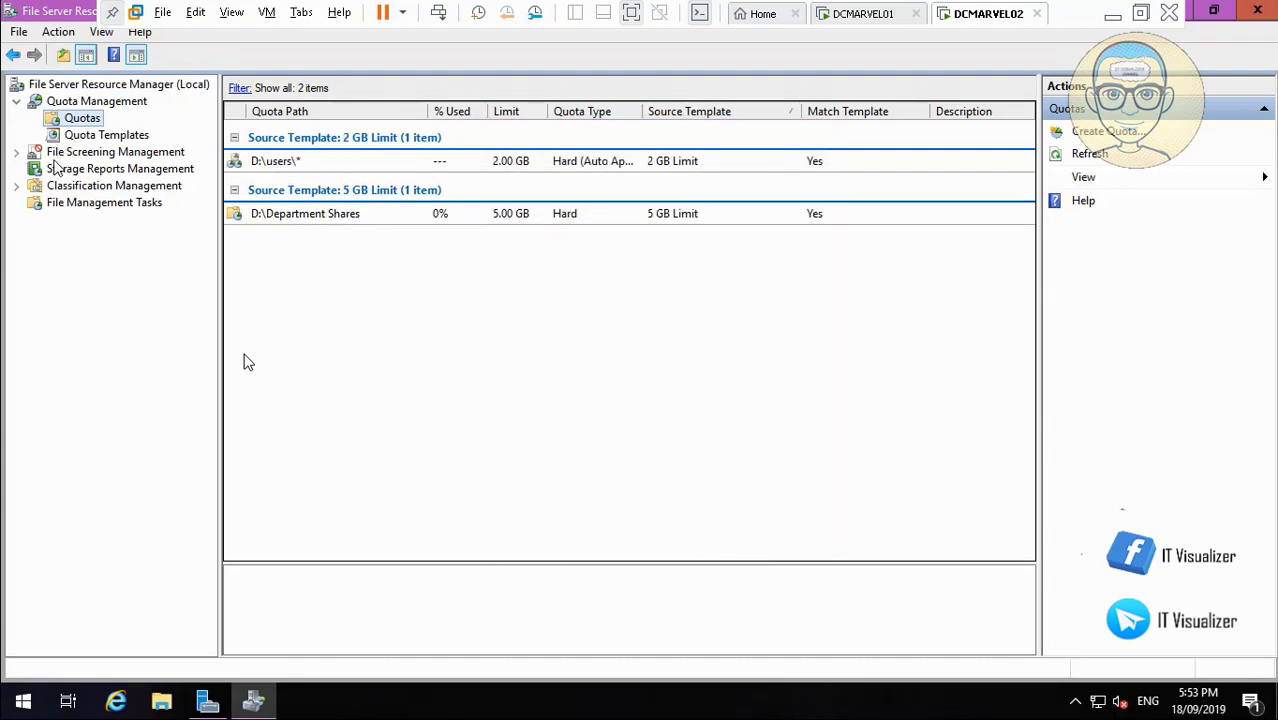
left_click(45, 682)
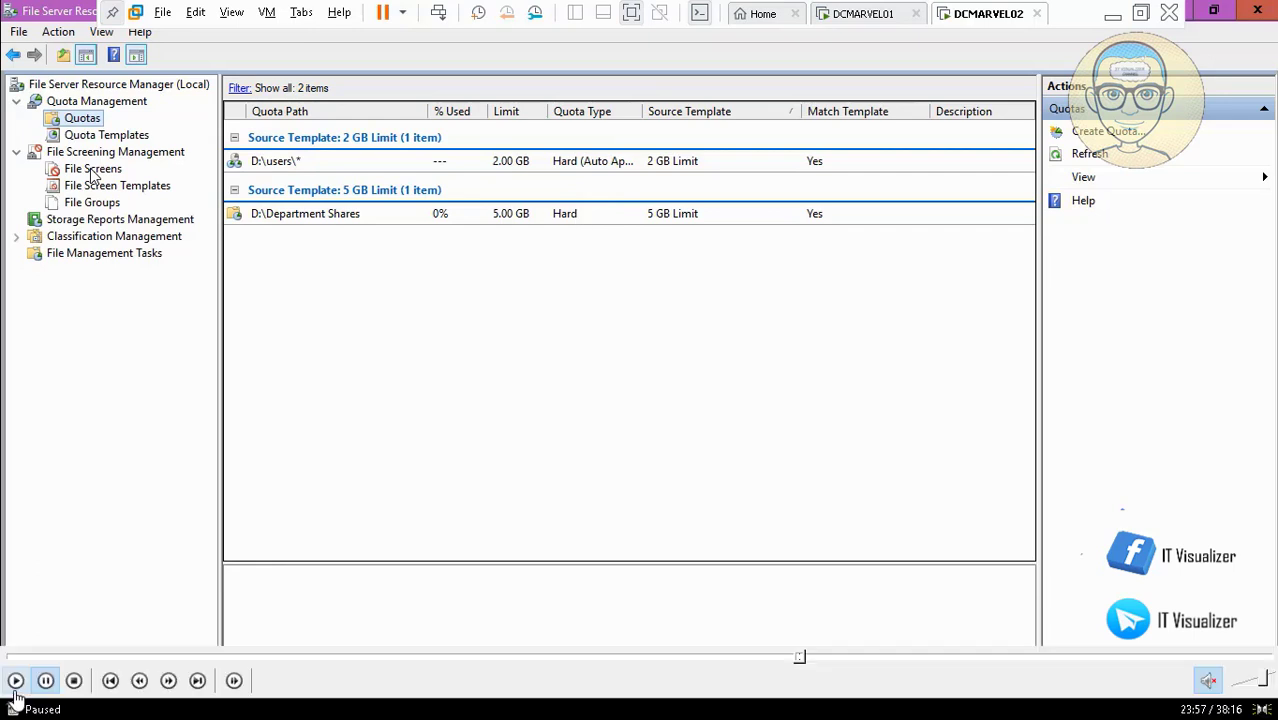
left_click(16, 681)
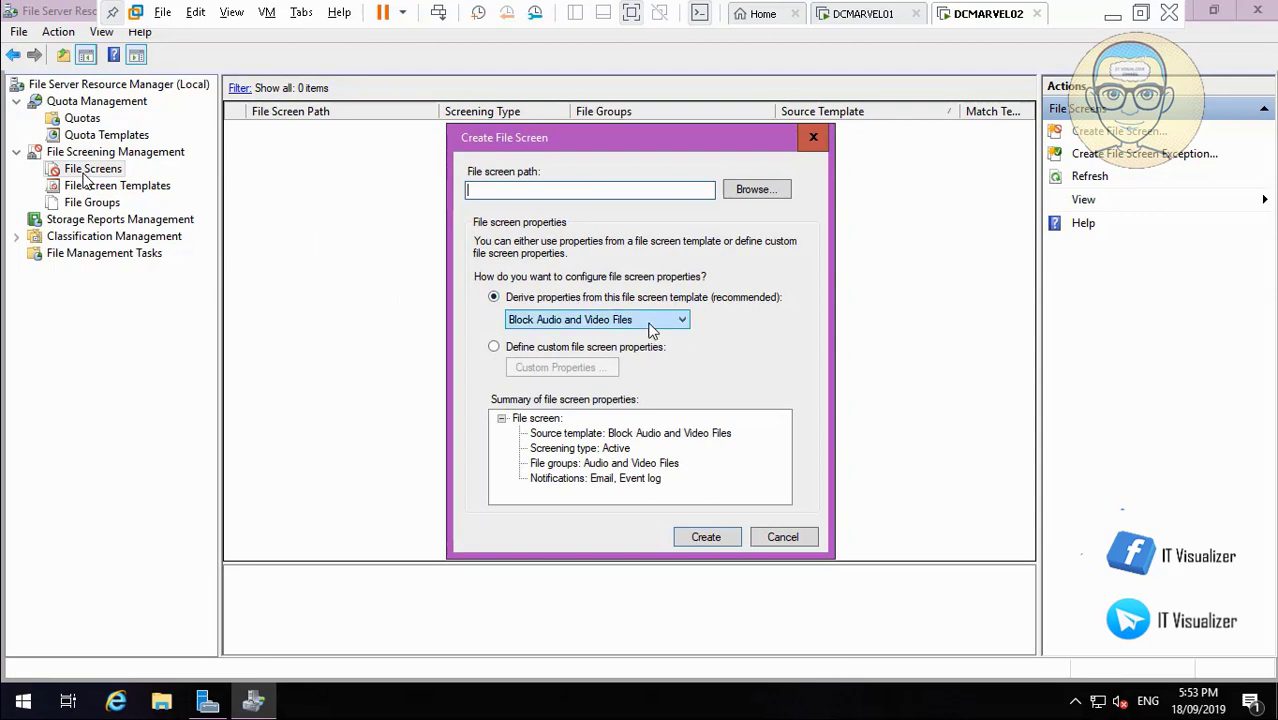
left_click(740, 191)
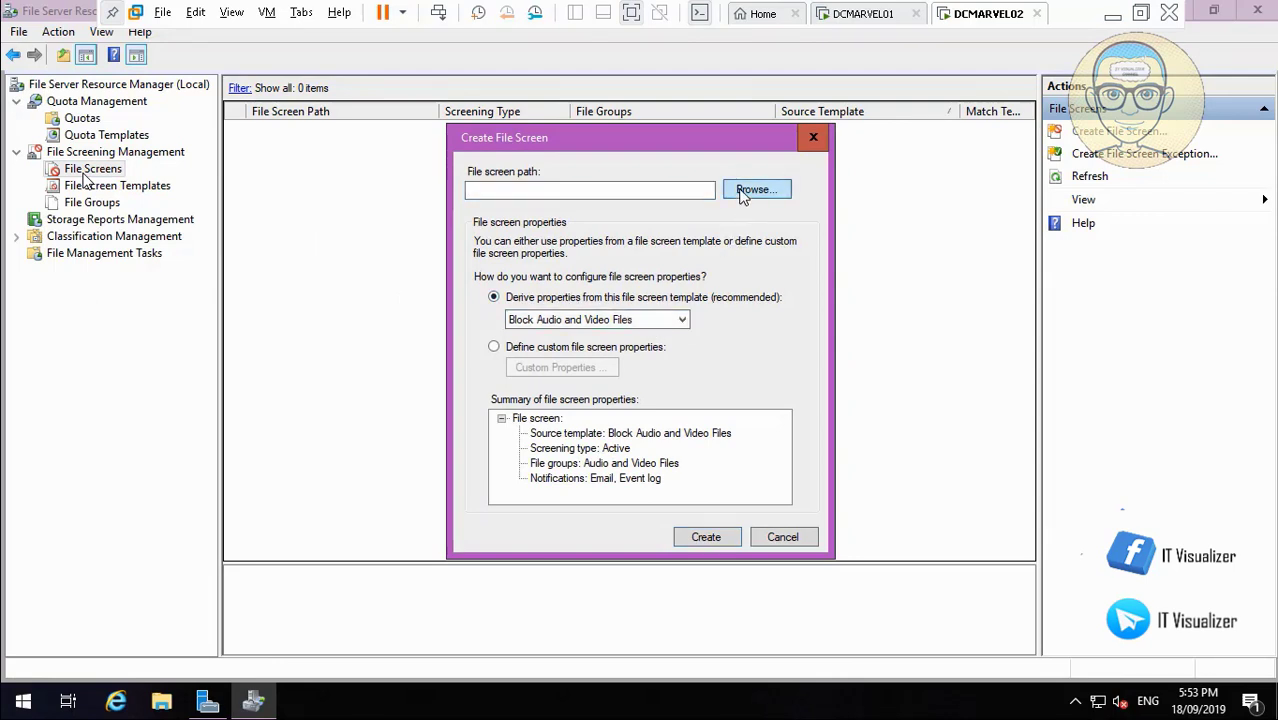
left_click(766, 399)
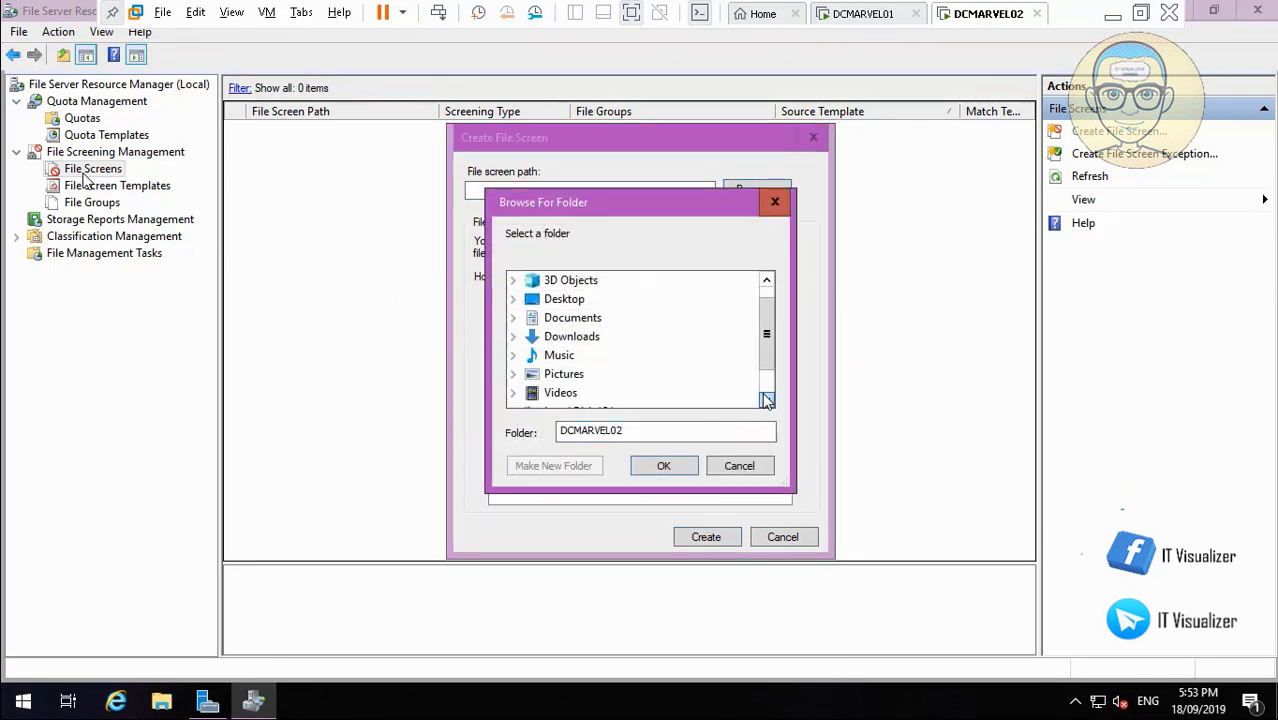
left_click(766, 399)
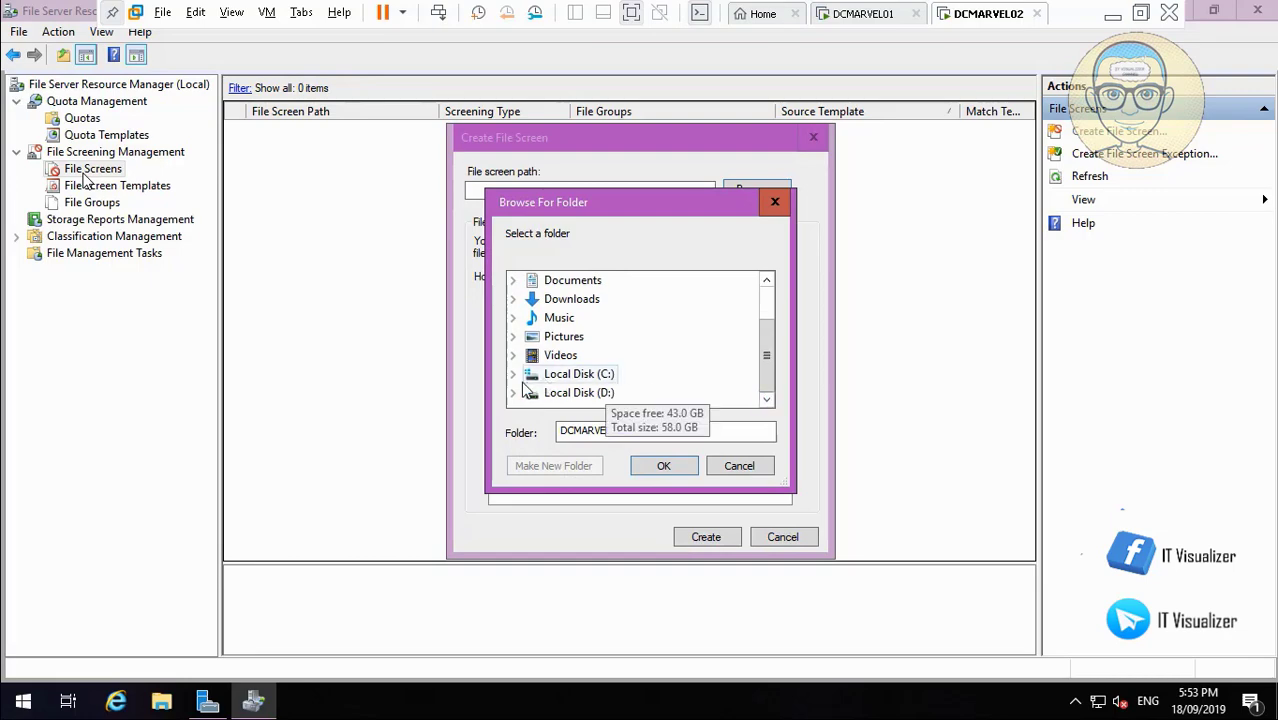
left_click(745, 467)
- Create a file screen on D:\Department Shares derived from the Block Audio and Video Files template
left_click(681, 321)
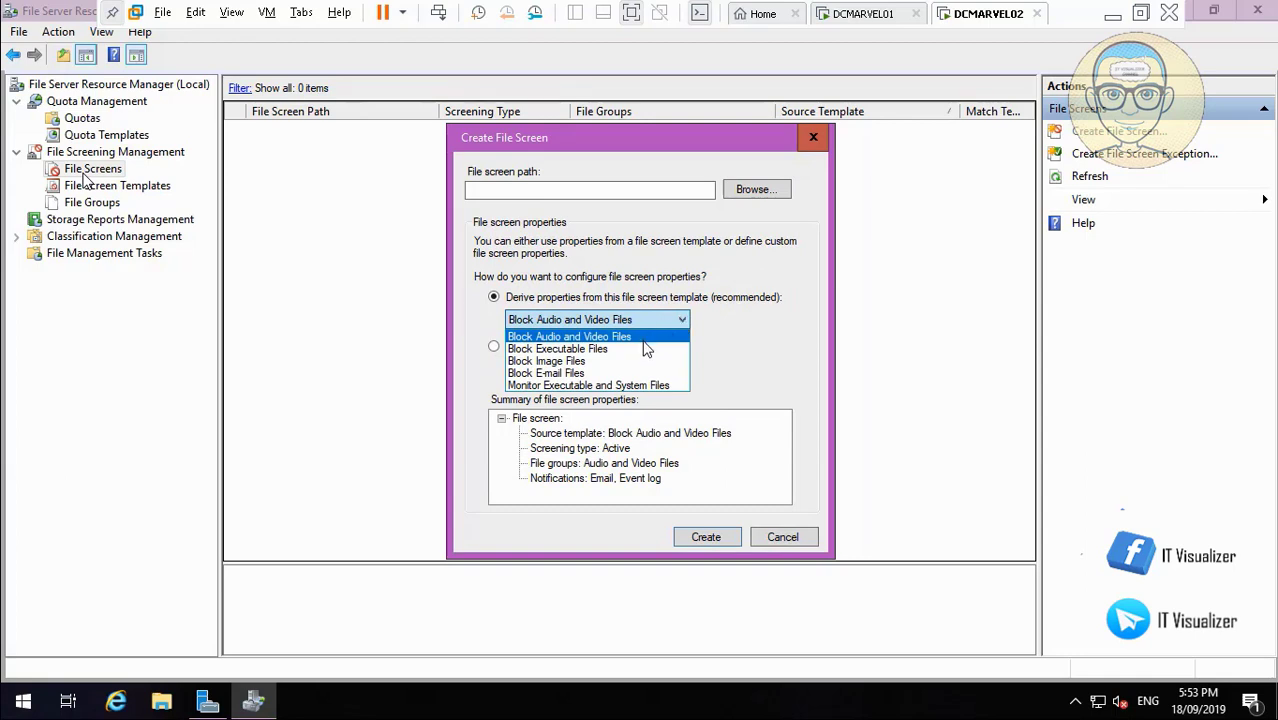
left_click(643, 340)
left_click(770, 190)
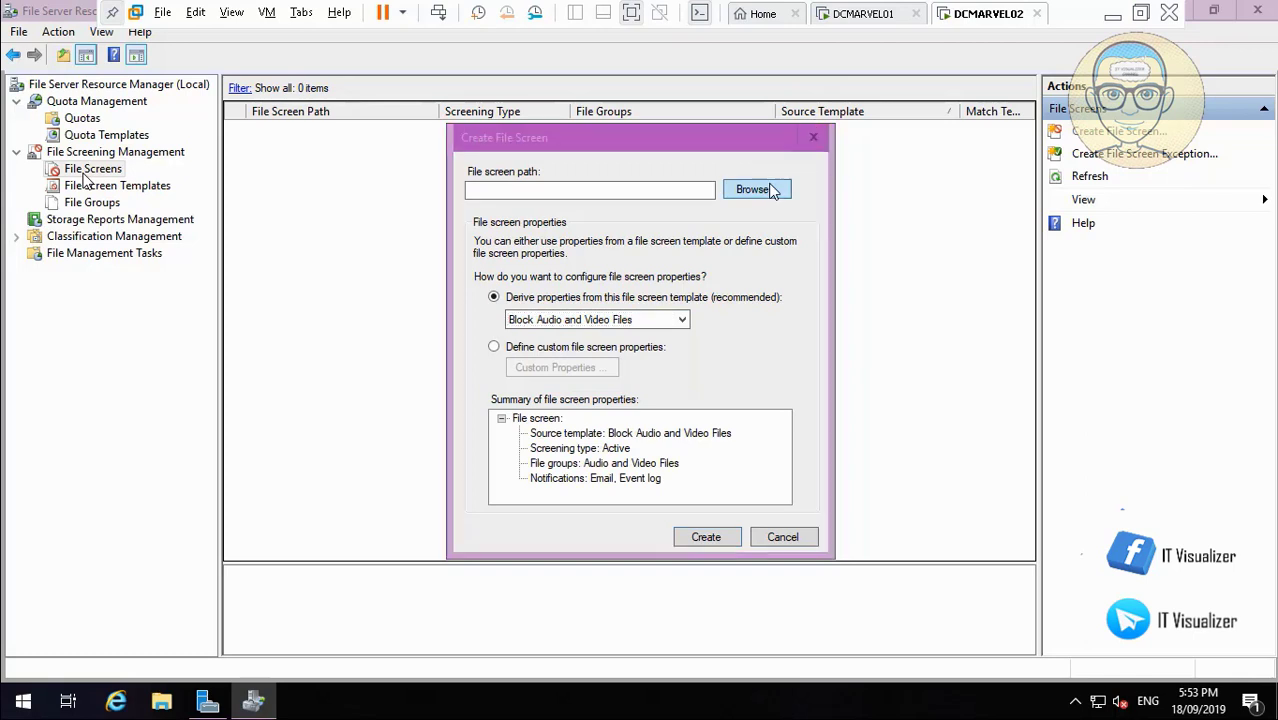
left_click(768, 401)
left_click(768, 401)
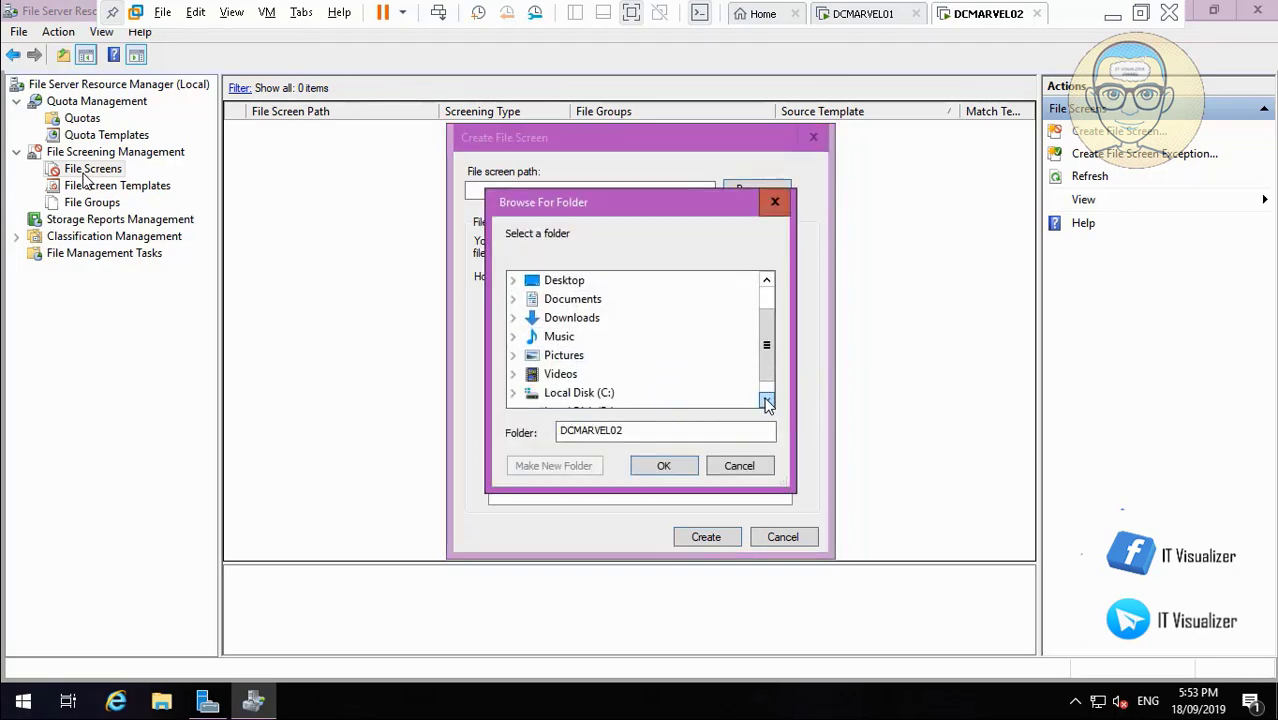
left_click(768, 401)
double_click(560, 393)
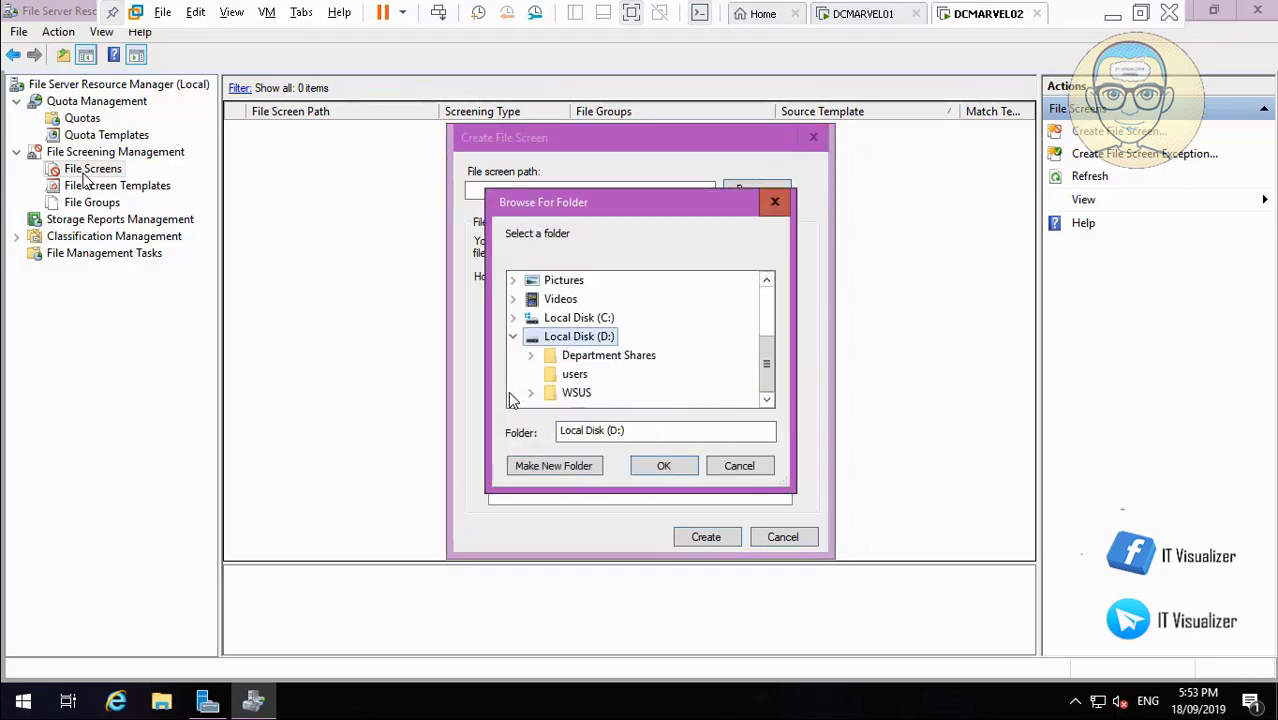
double_click(588, 360)
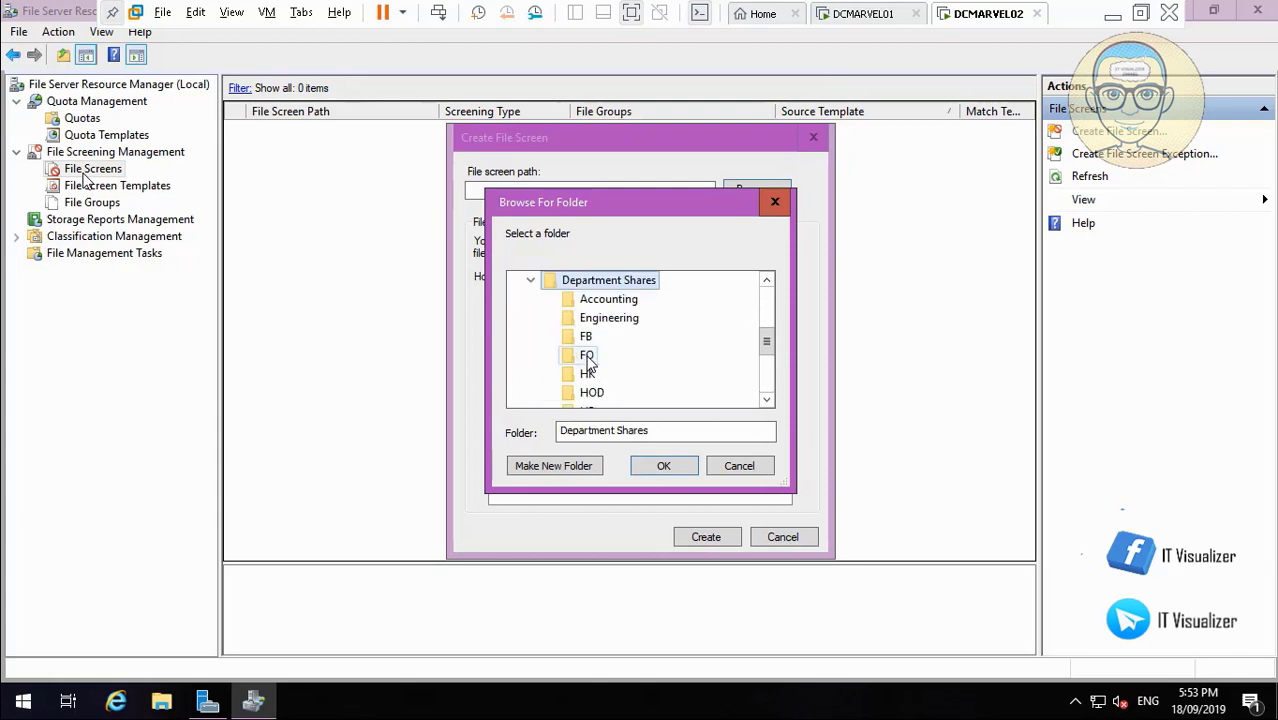
left_click(664, 466)
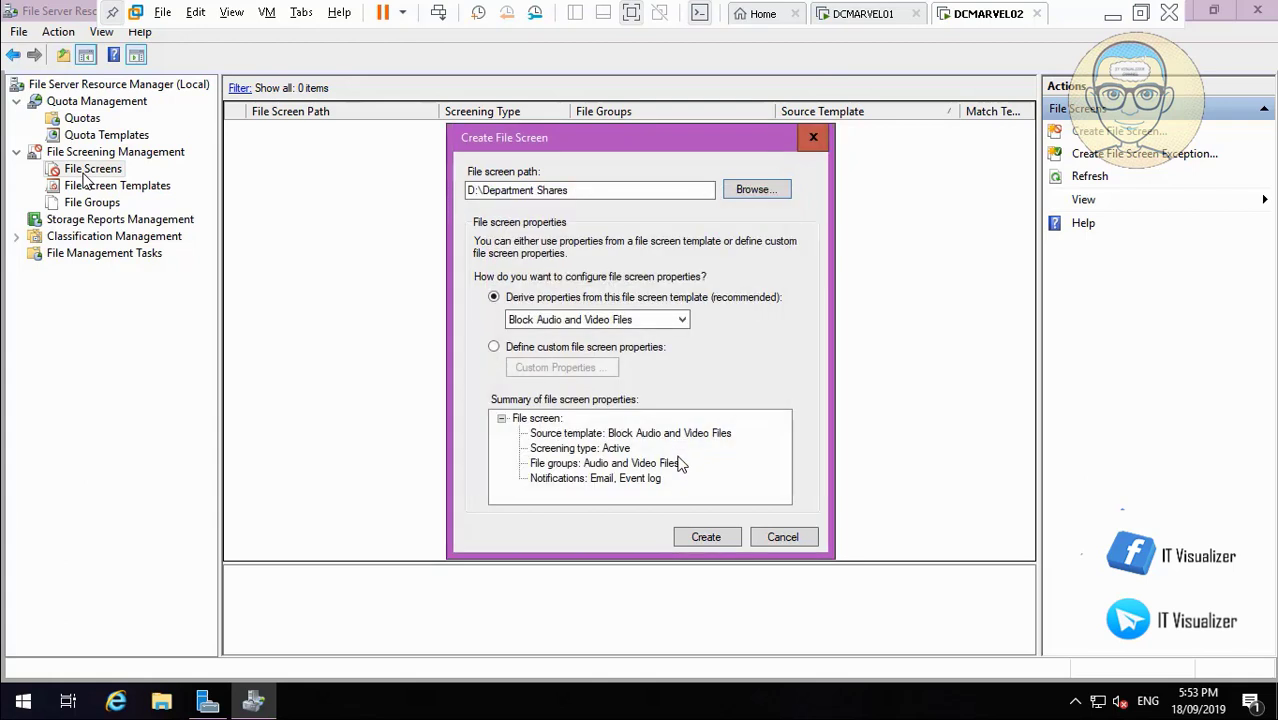
left_click(706, 538)
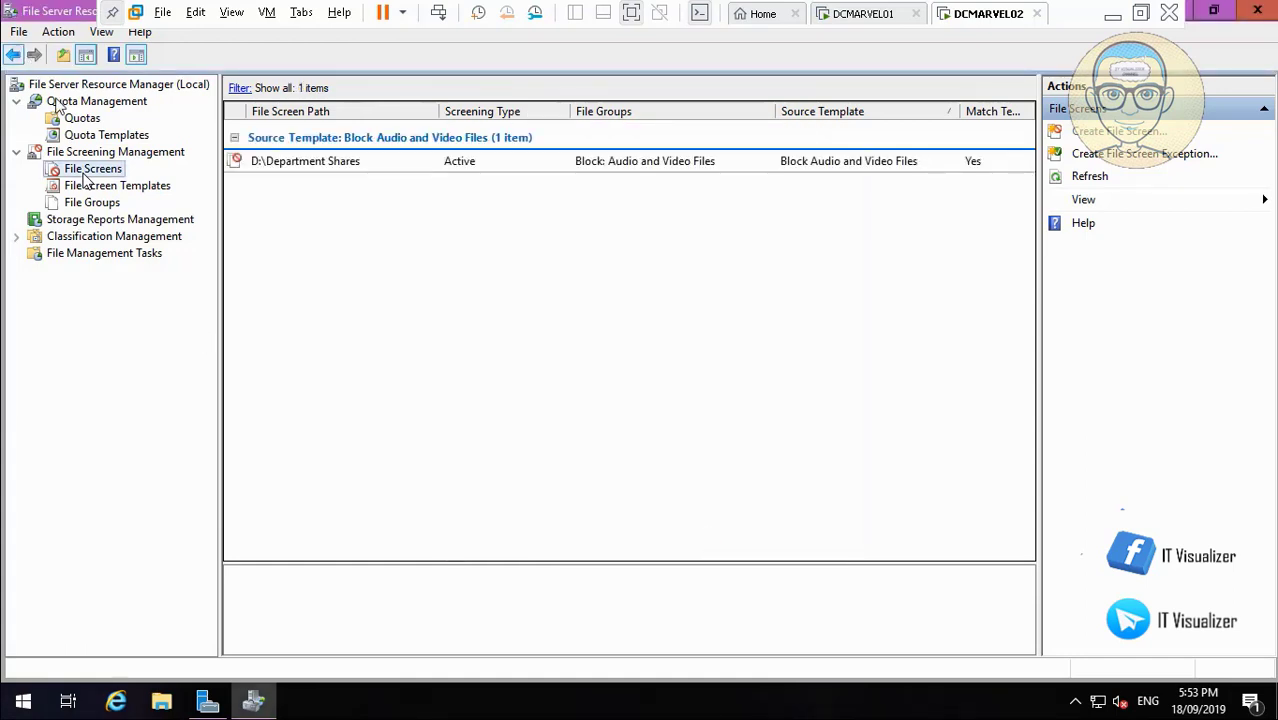
- Create a file screen on D:\users derived from the Block Audio and Video Files template
right_click(107, 176)
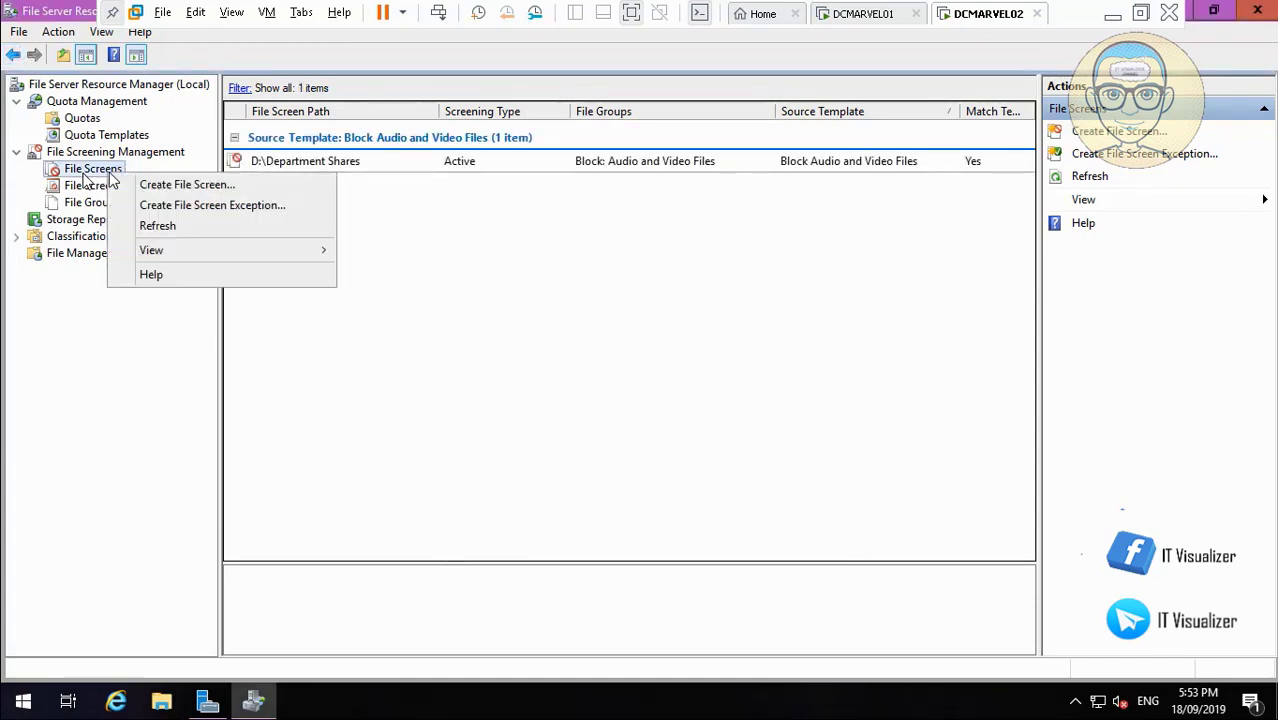
left_click(133, 188)
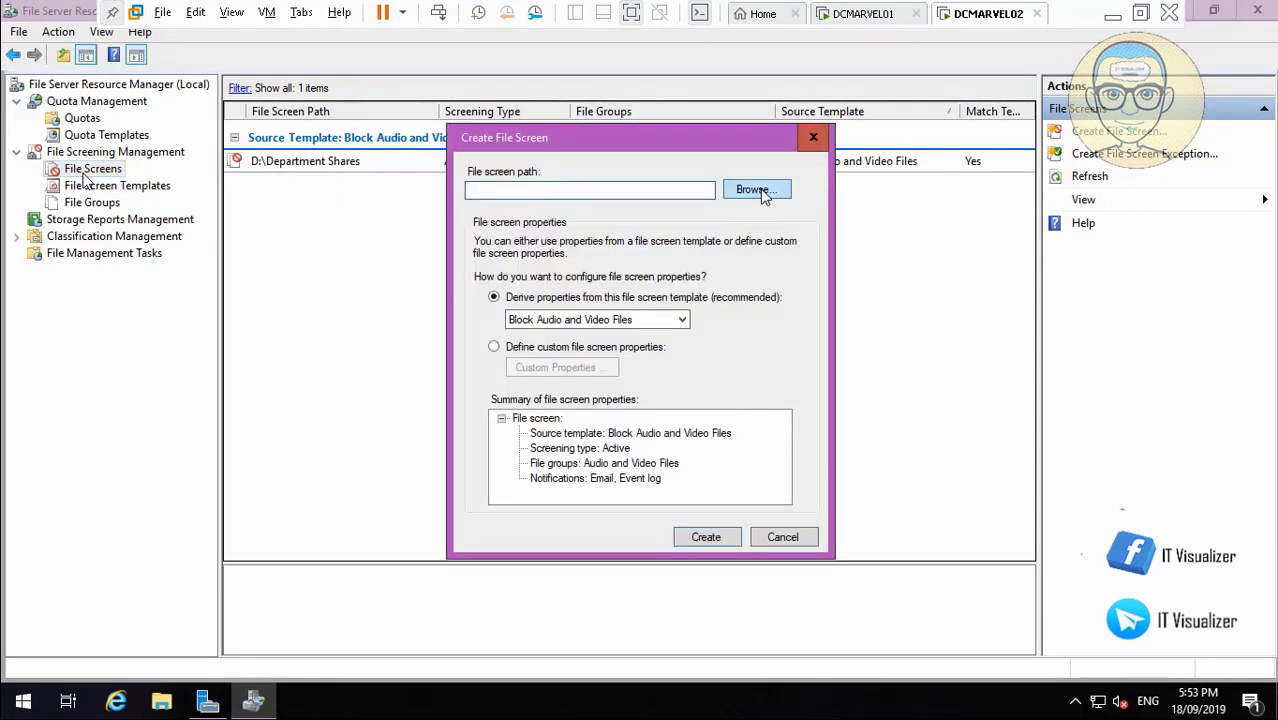
left_click(757, 190)
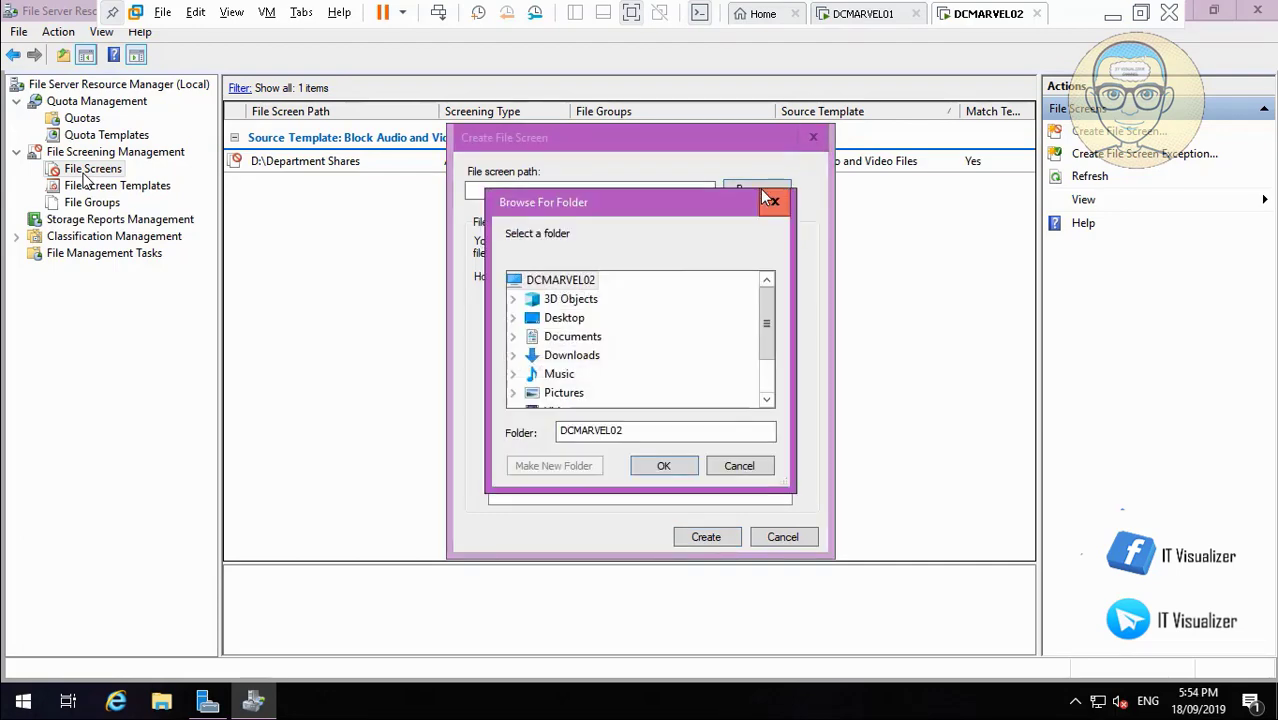
scroll(769, 398, "down", 1)
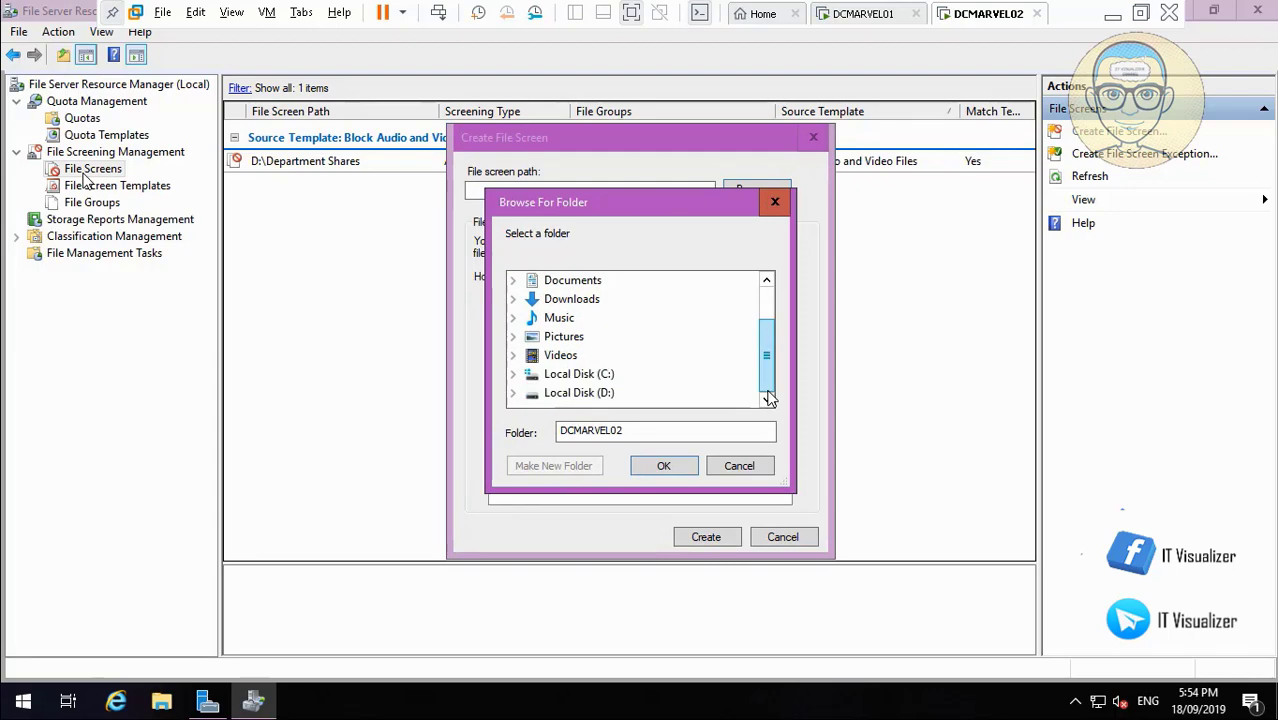
left_click(514, 393)
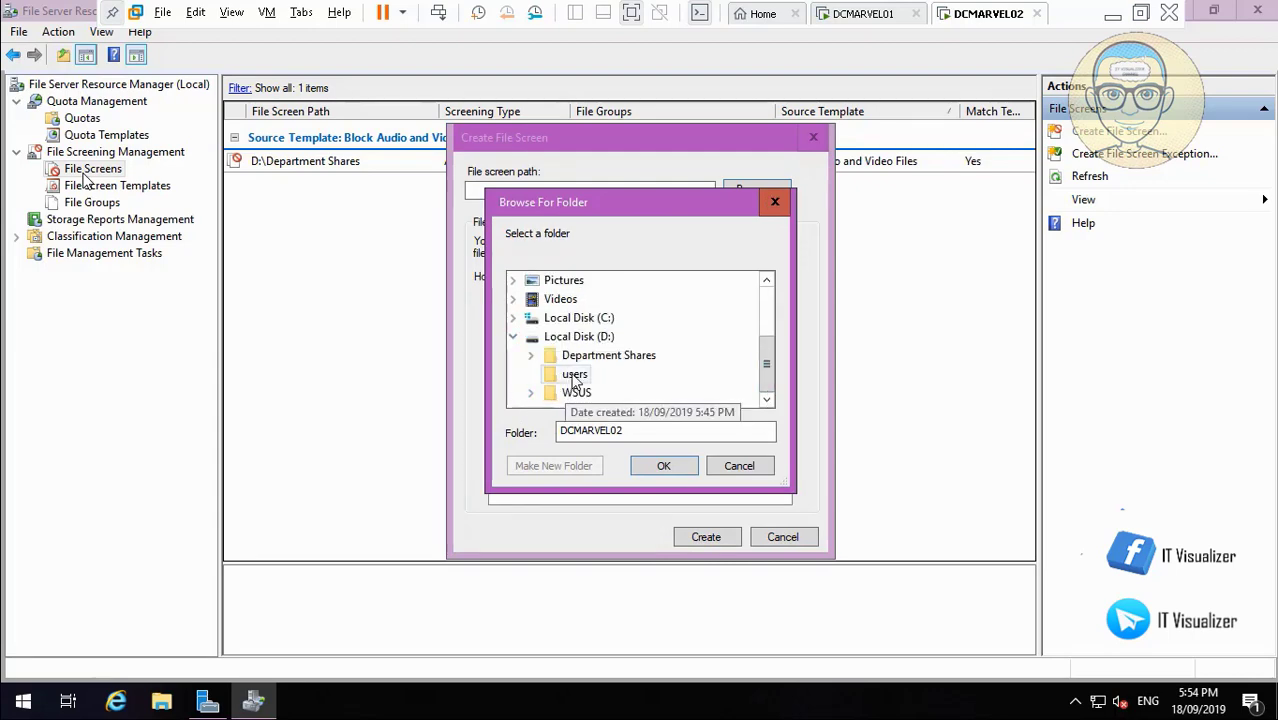
left_click(575, 375)
left_click(663, 465)
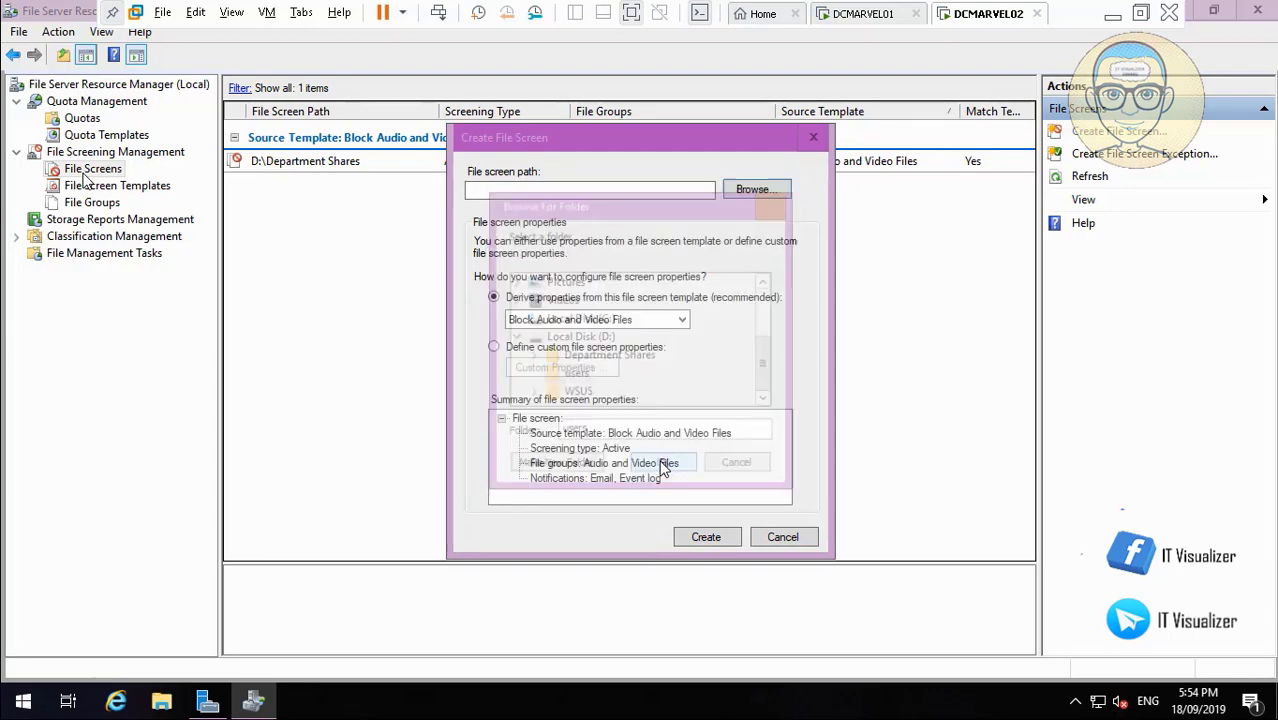
left_click(707, 537)
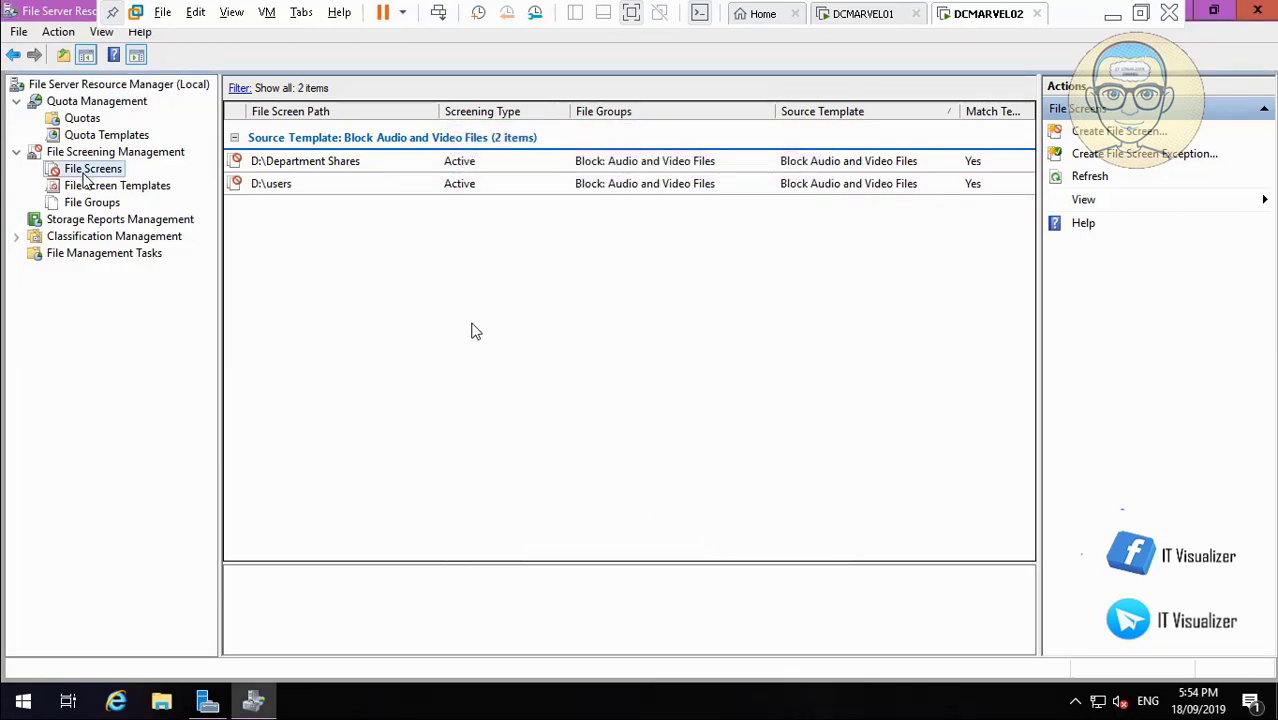
- Close File Server Resource Manager and check the post-deployment configuration notifications in Server Manager
left_click(1258, 11)
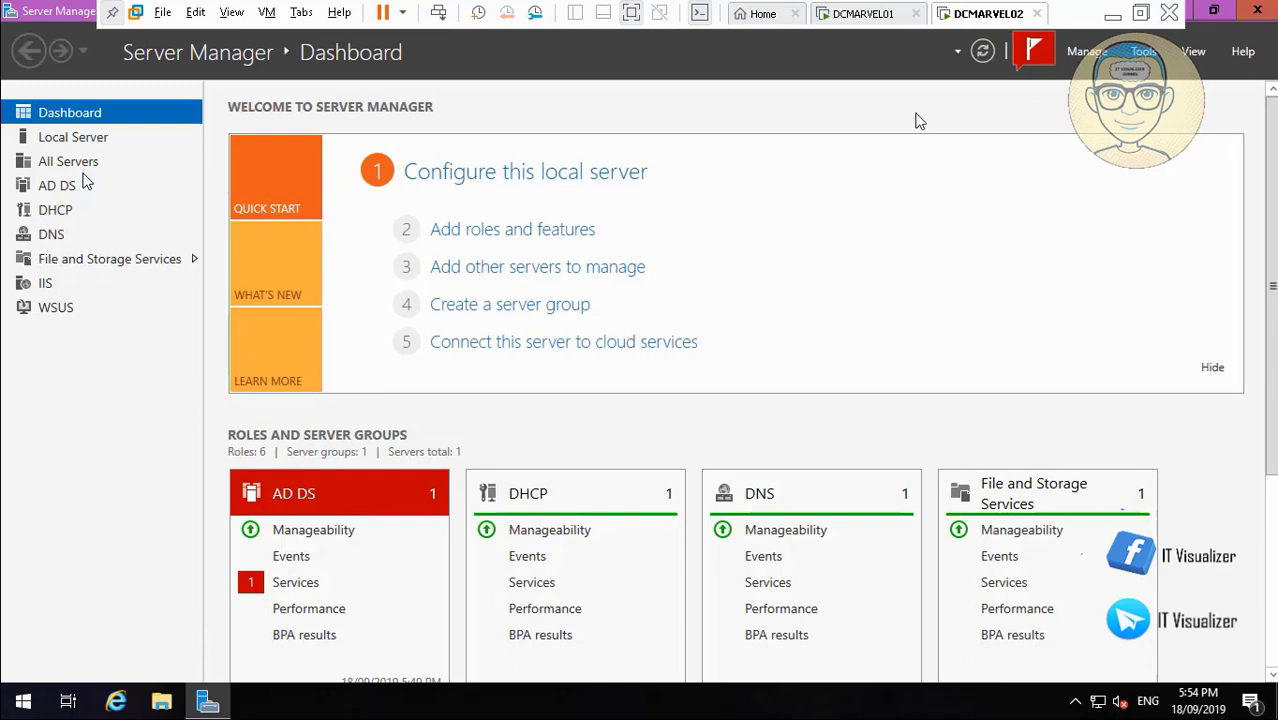
left_click(1037, 50)
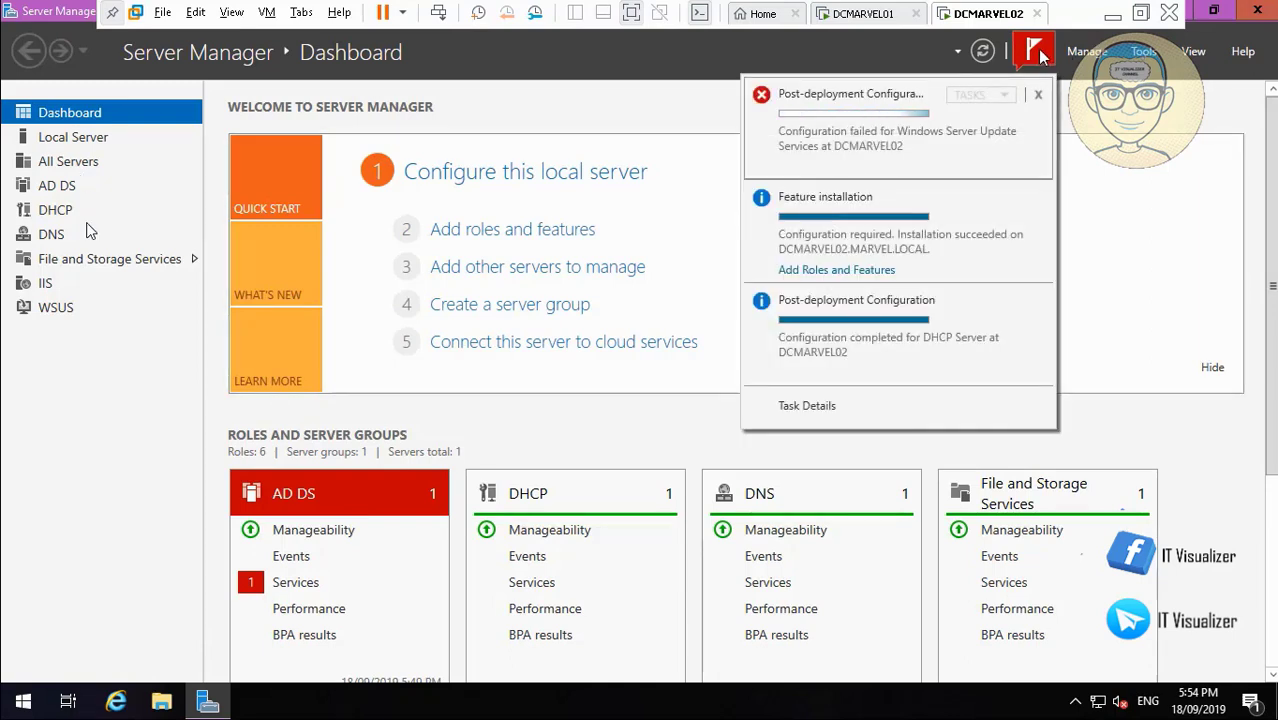
mouse_move(403, 686)
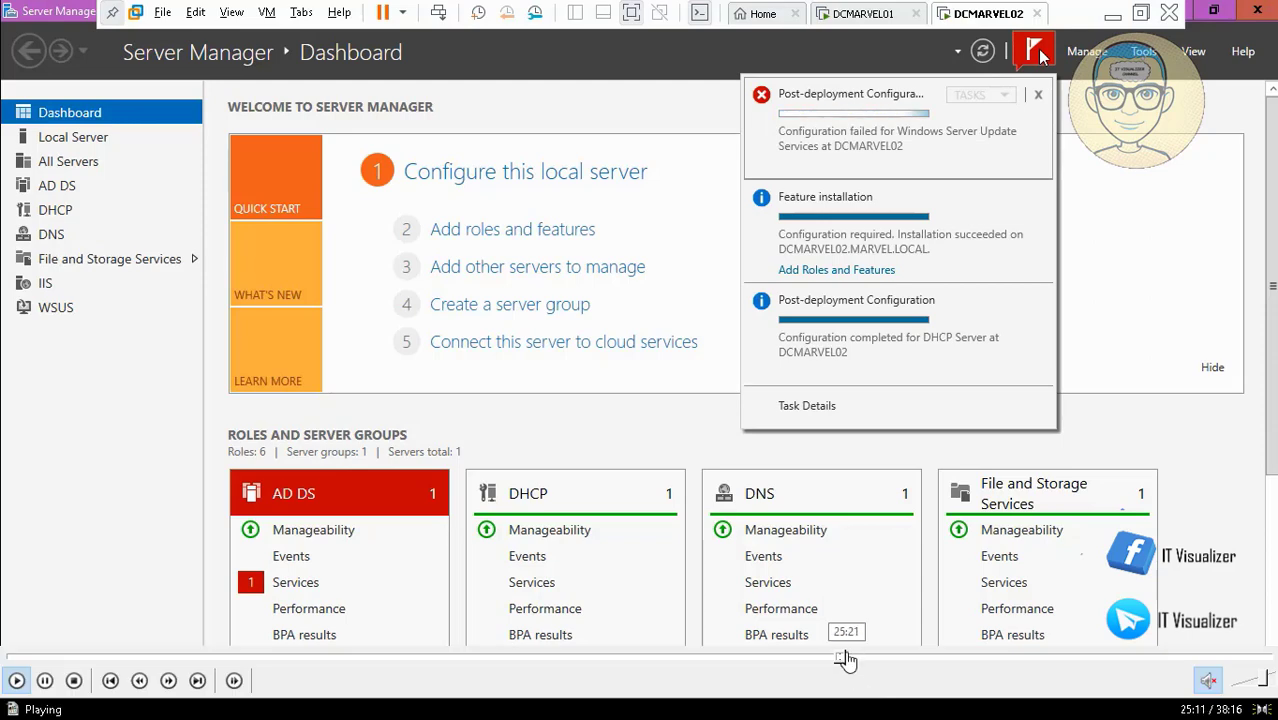
left_click(848, 658)
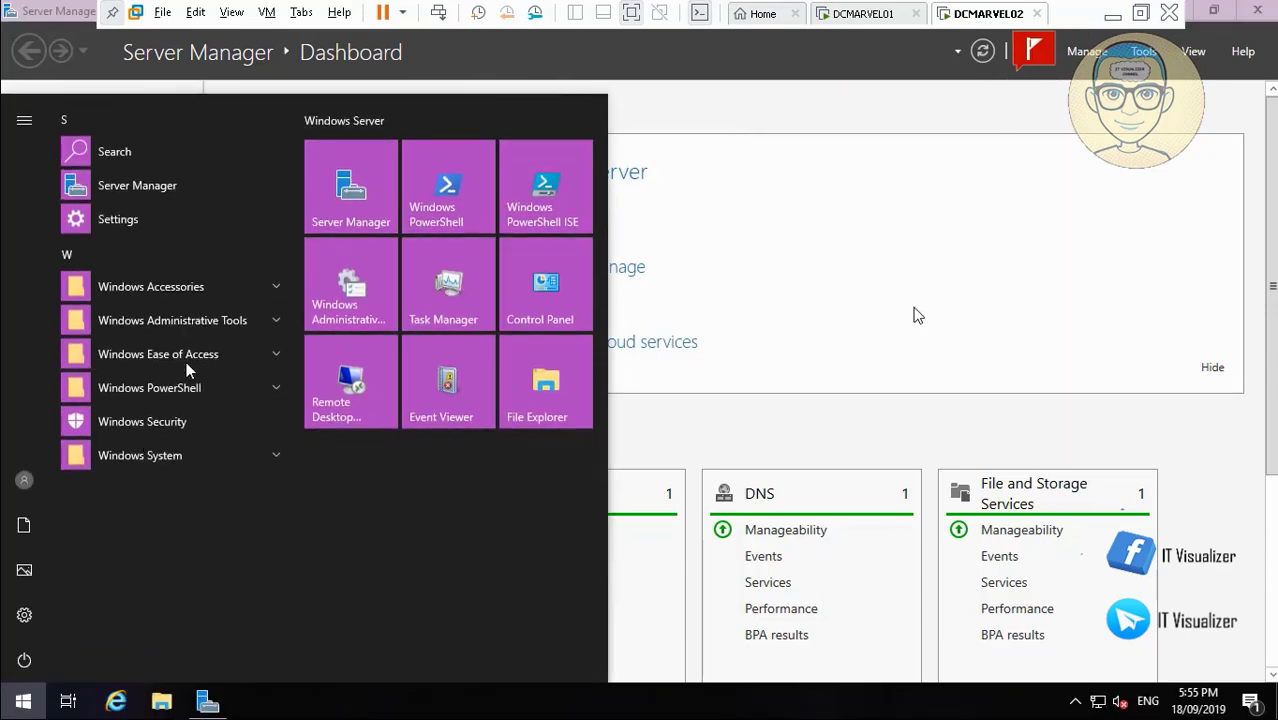
mouse_move(827, 670)
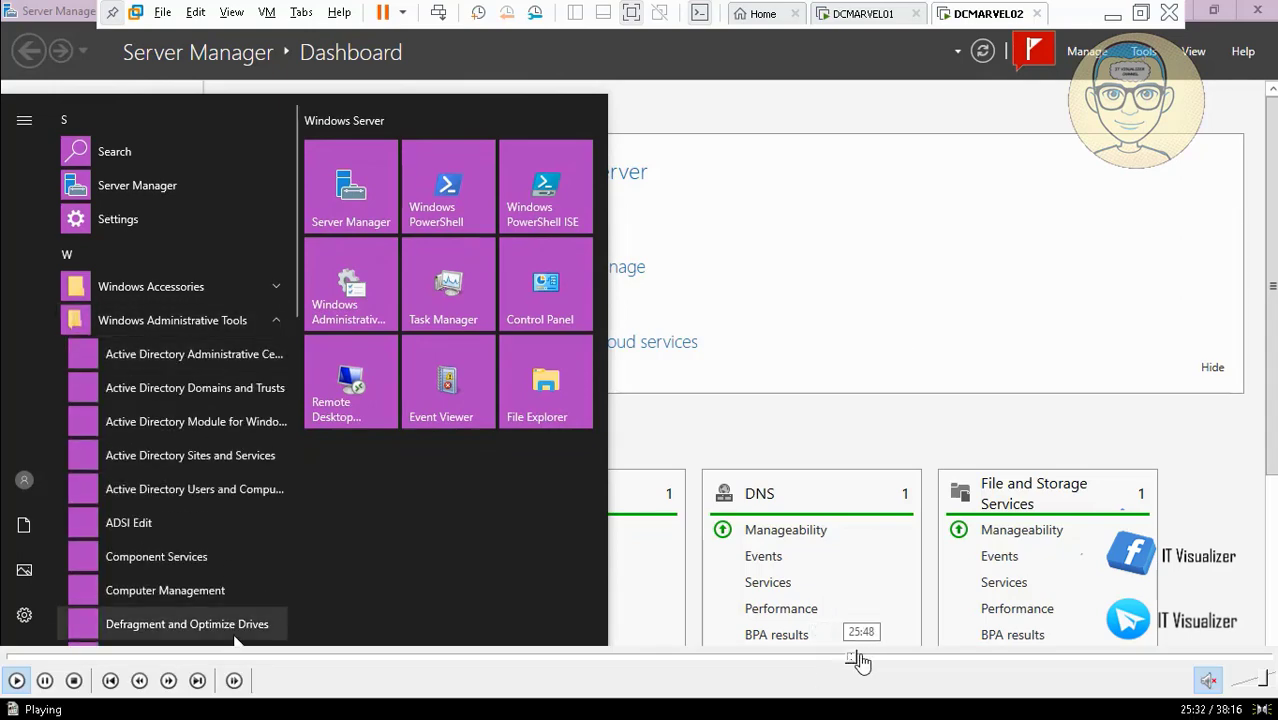
left_click(866, 659)
left_click(877, 660)
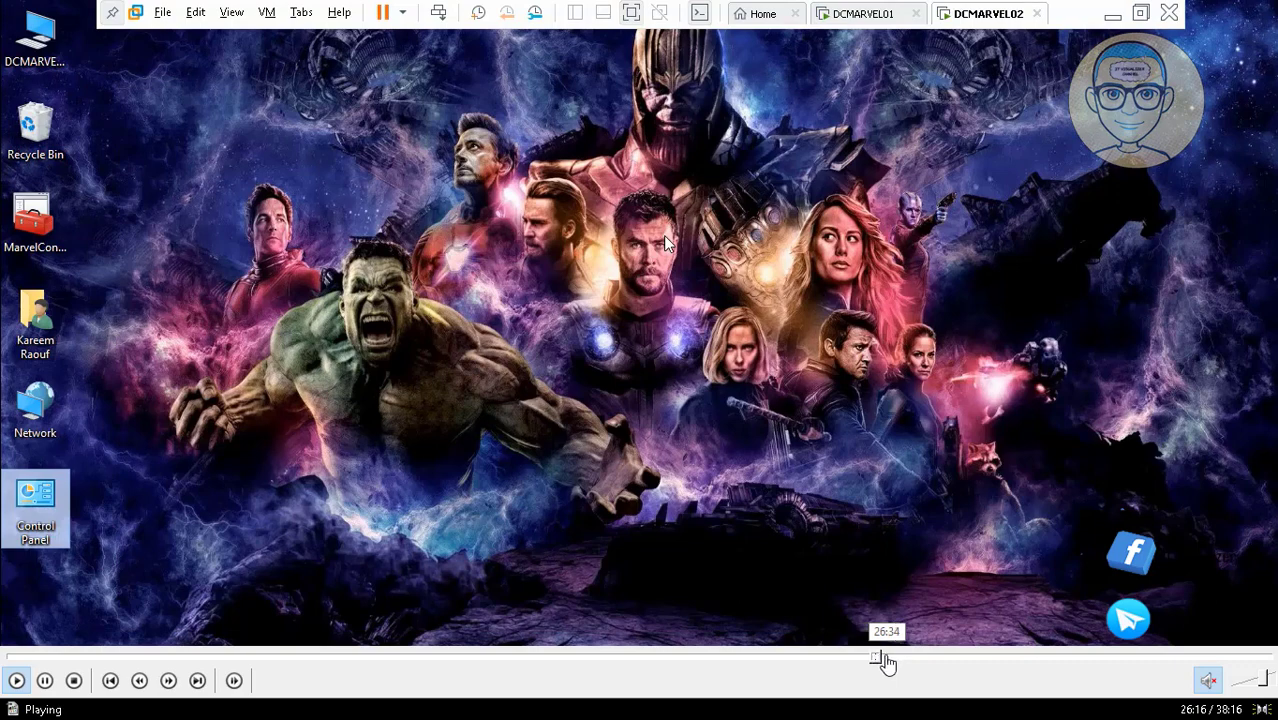
left_click(887, 660)
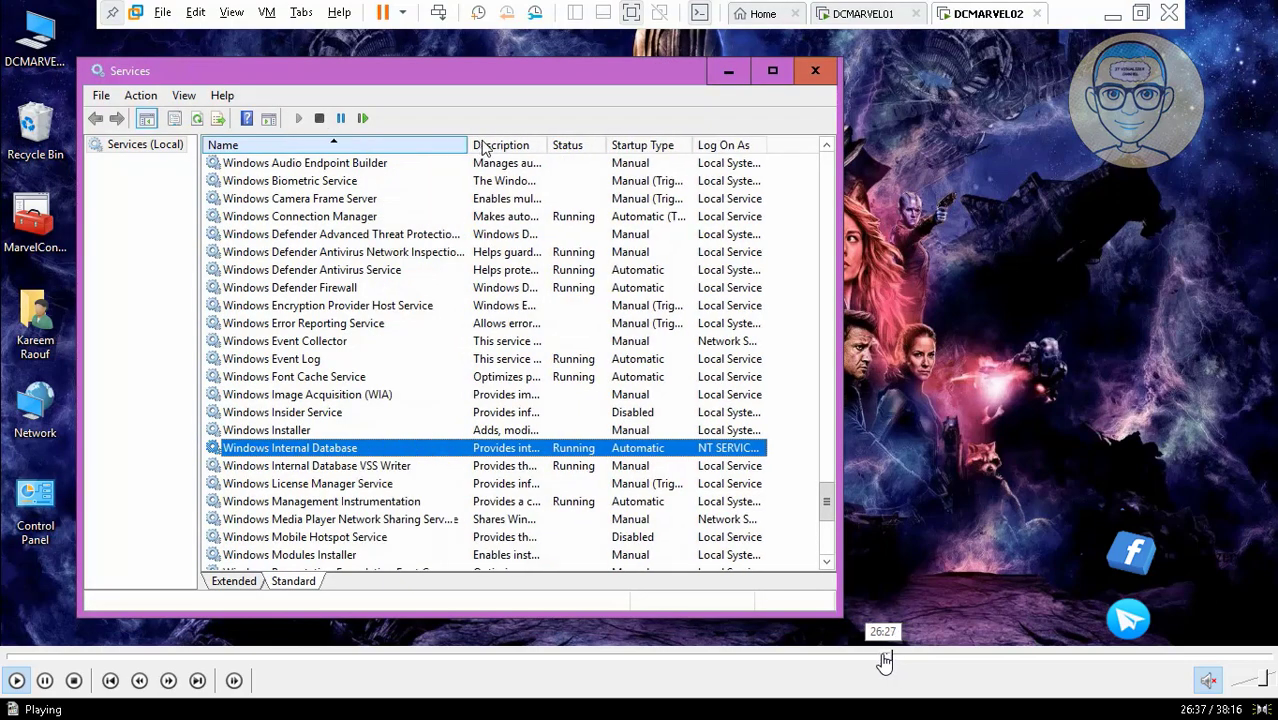
left_click(884, 660)
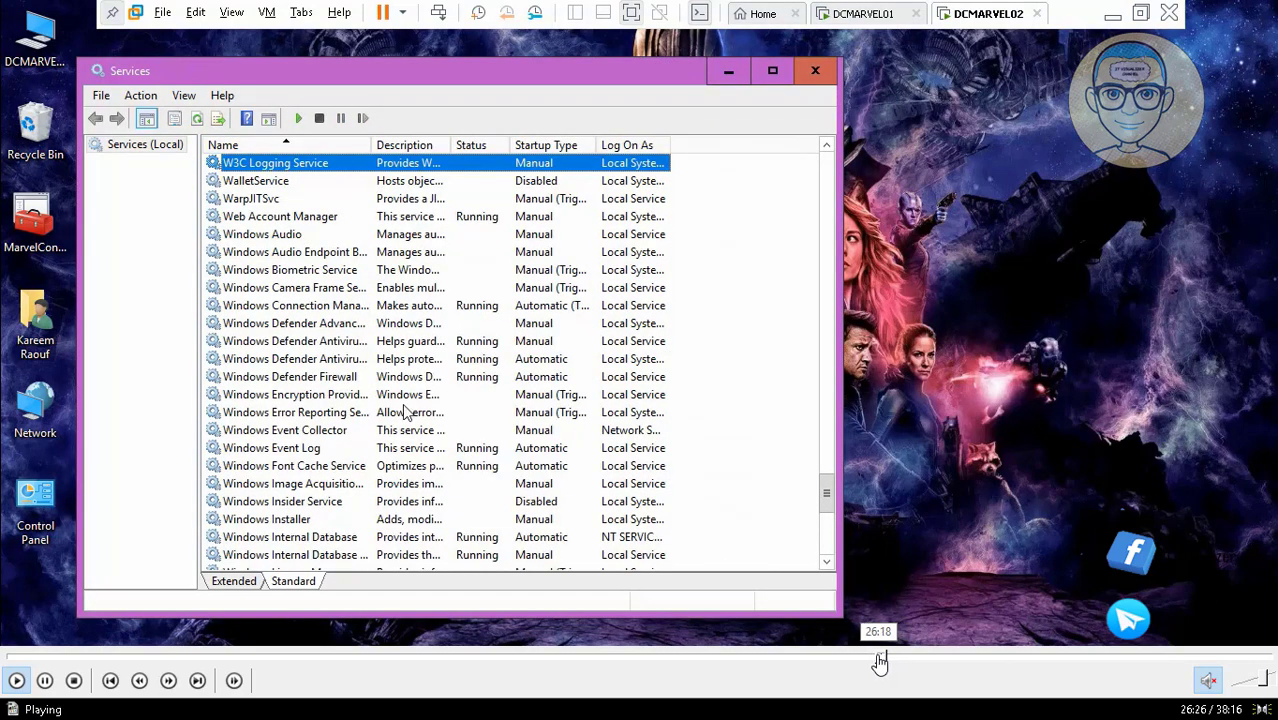
left_click(879, 660)
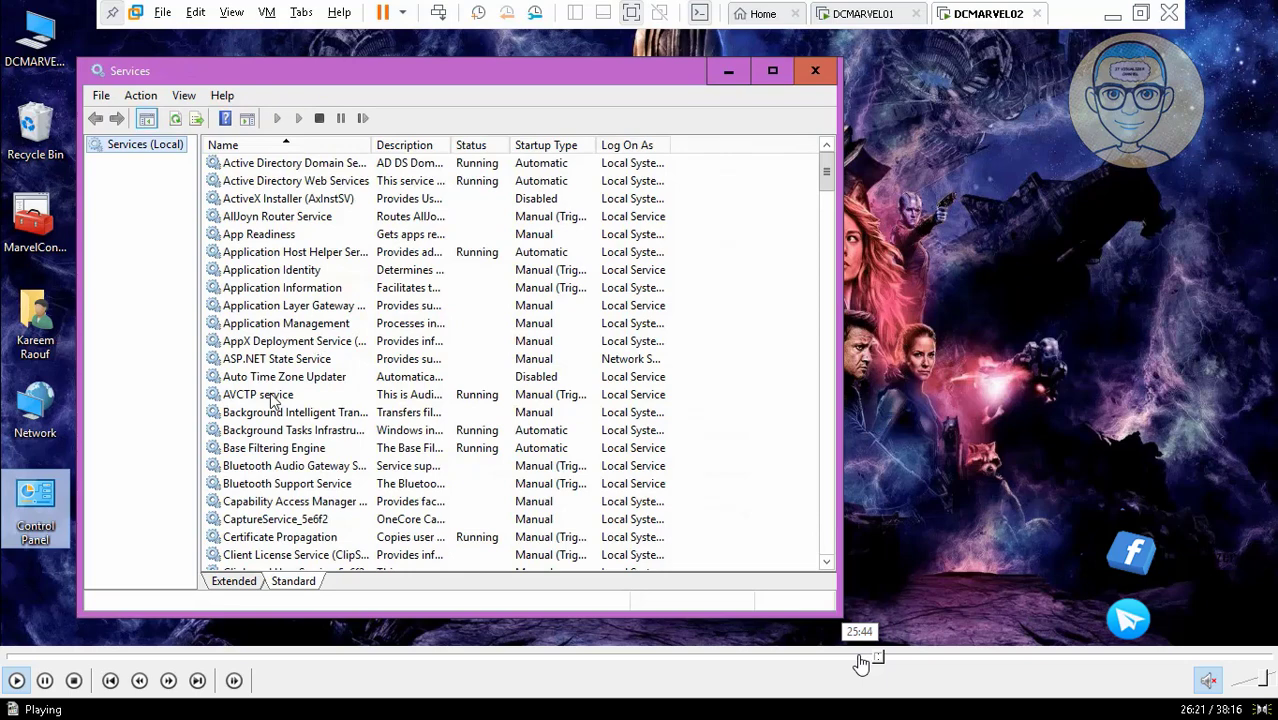
left_click(862, 660)
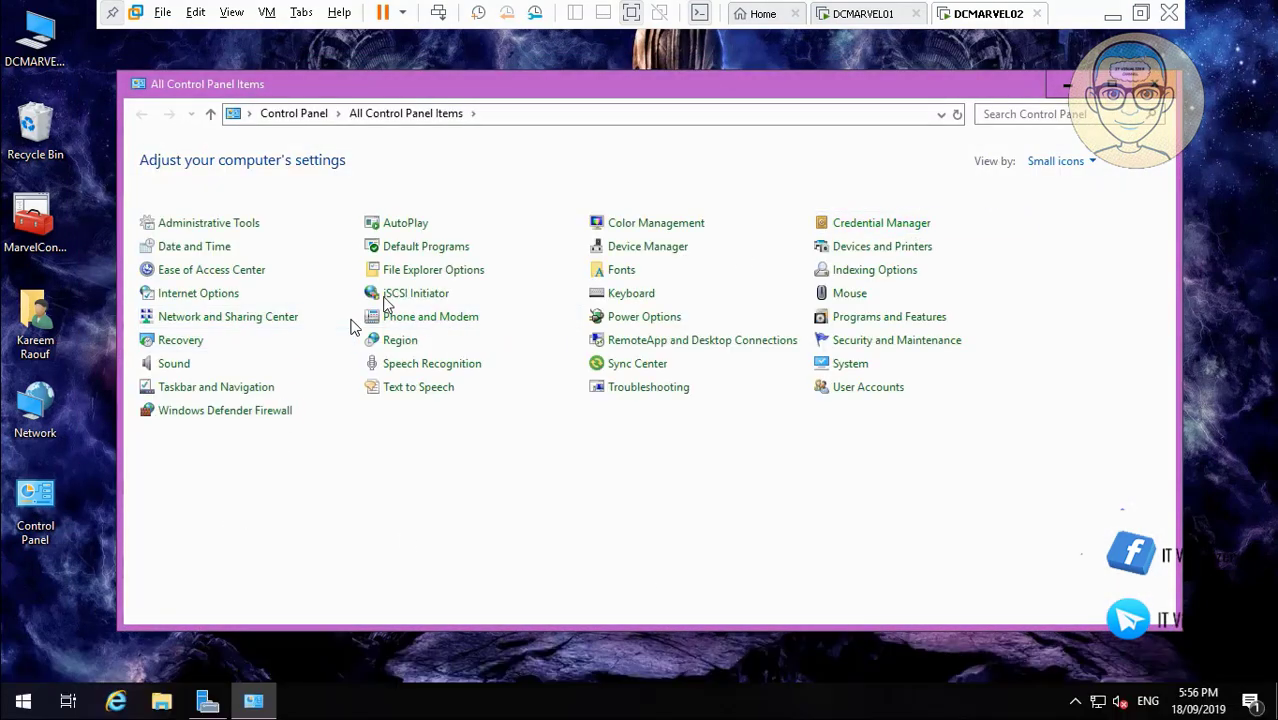
- Check the Windows Internal Database and its VSS Writer services with the Name column widened, and return to Server Manager
mouse_move(28, 686)
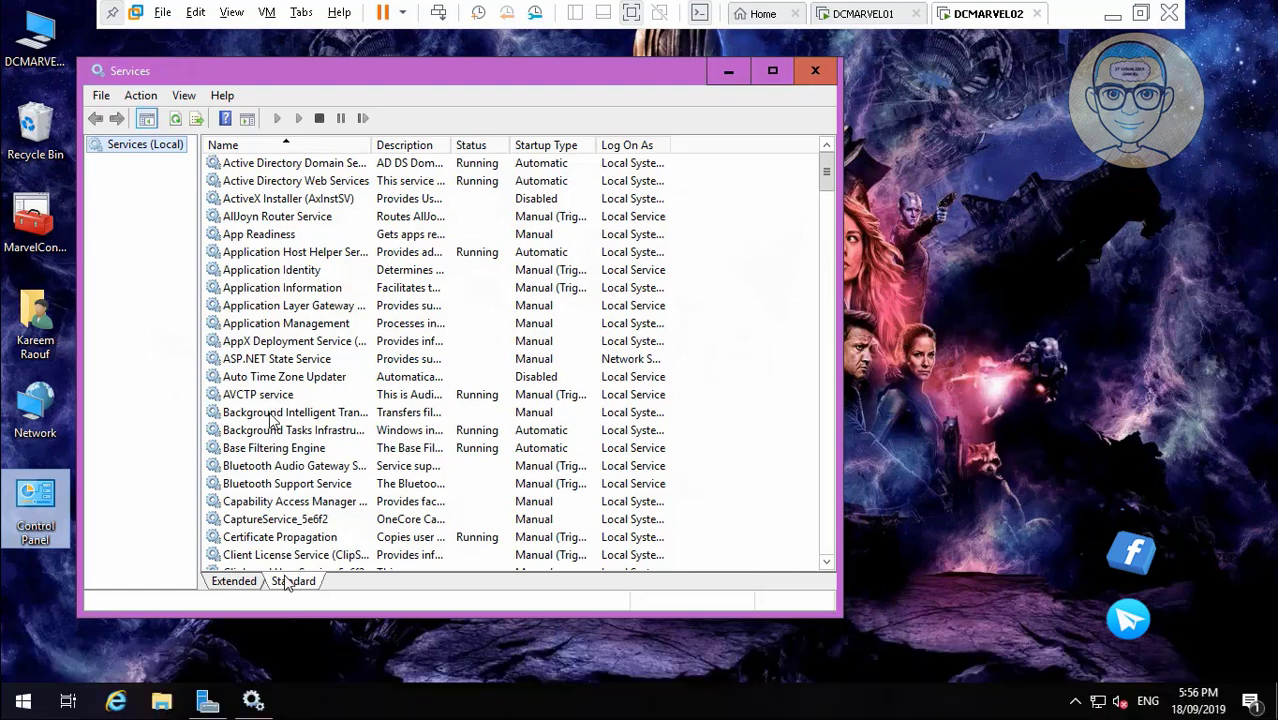
left_click(270, 452)
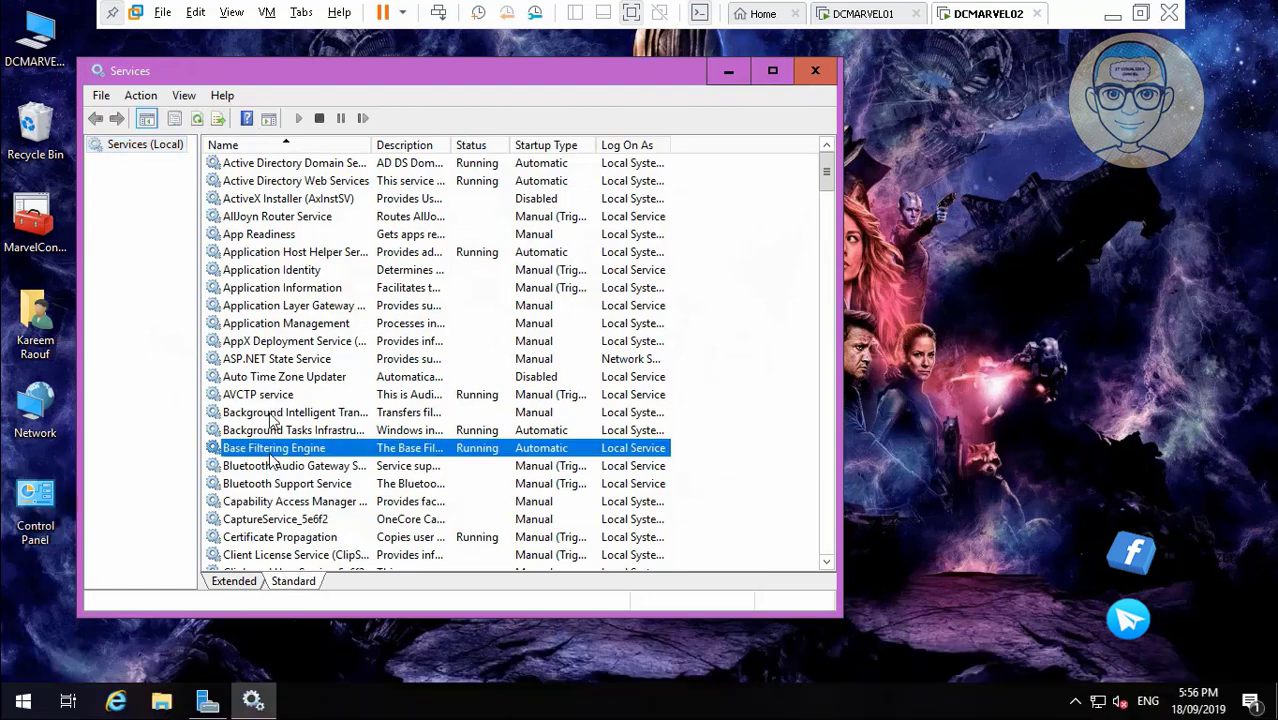
key("w")
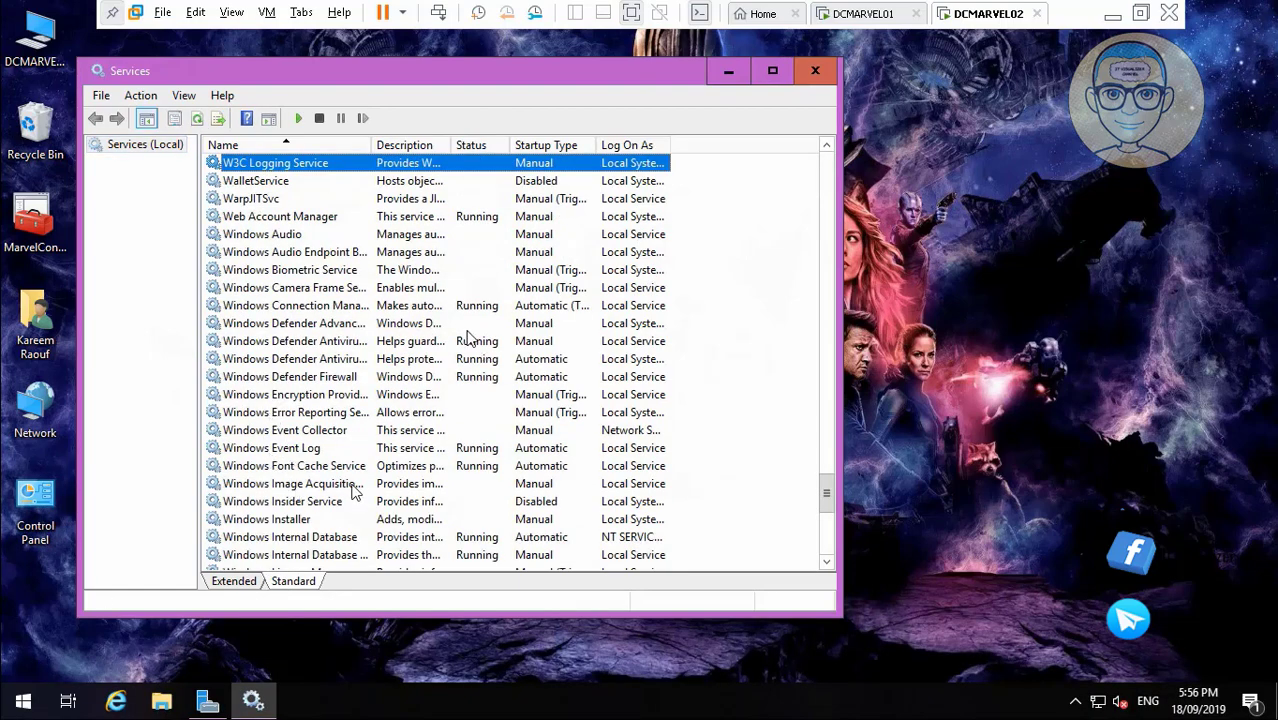
left_click(325, 539)
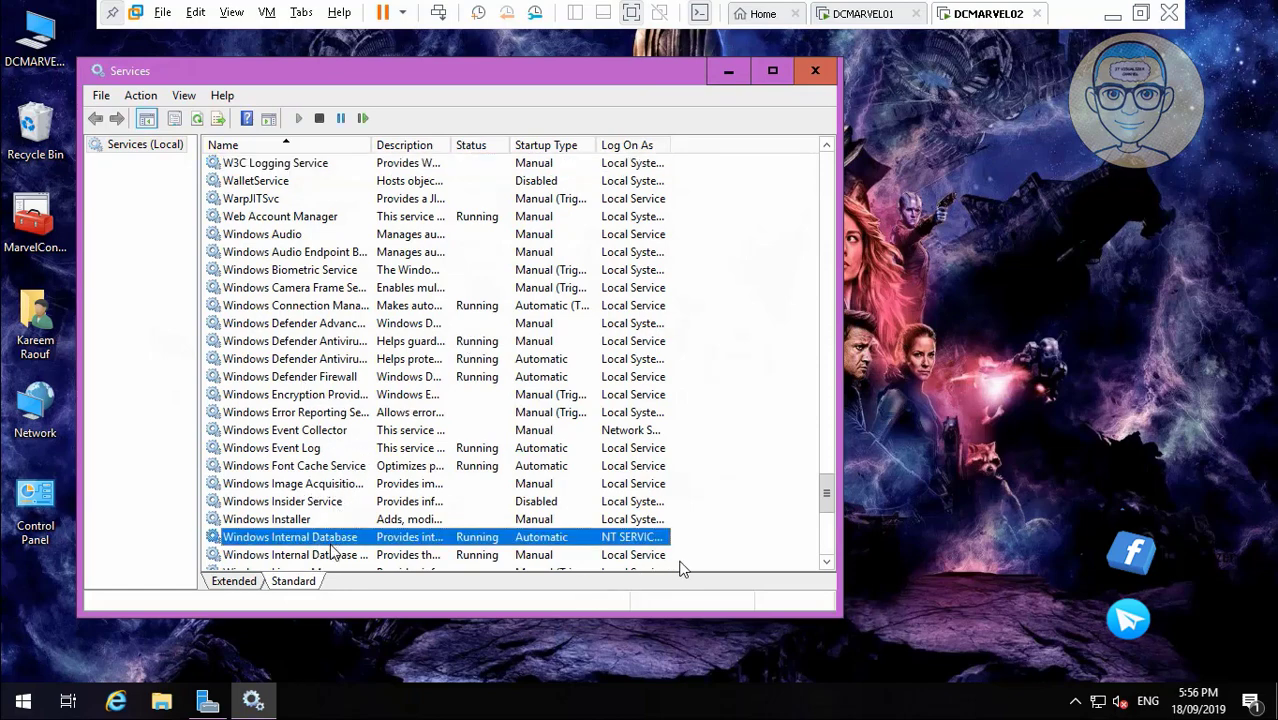
left_click(826, 562)
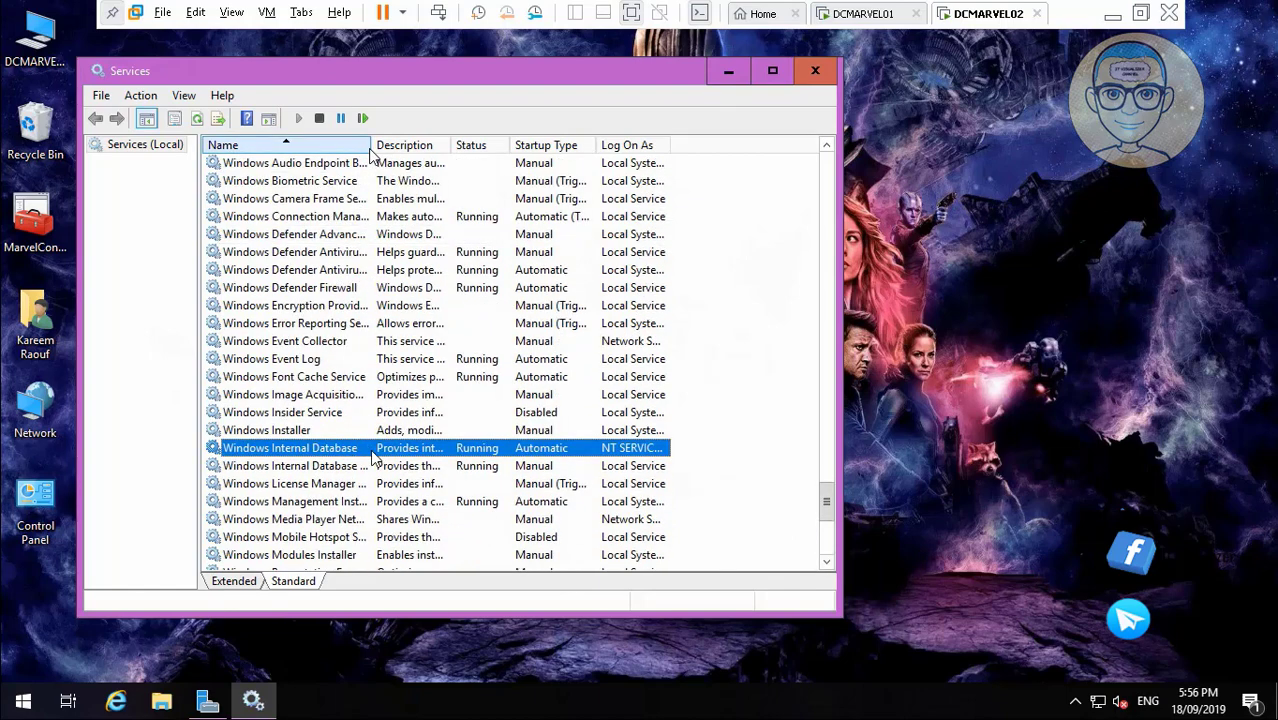
left_click_drag(370, 152, 475, 152)
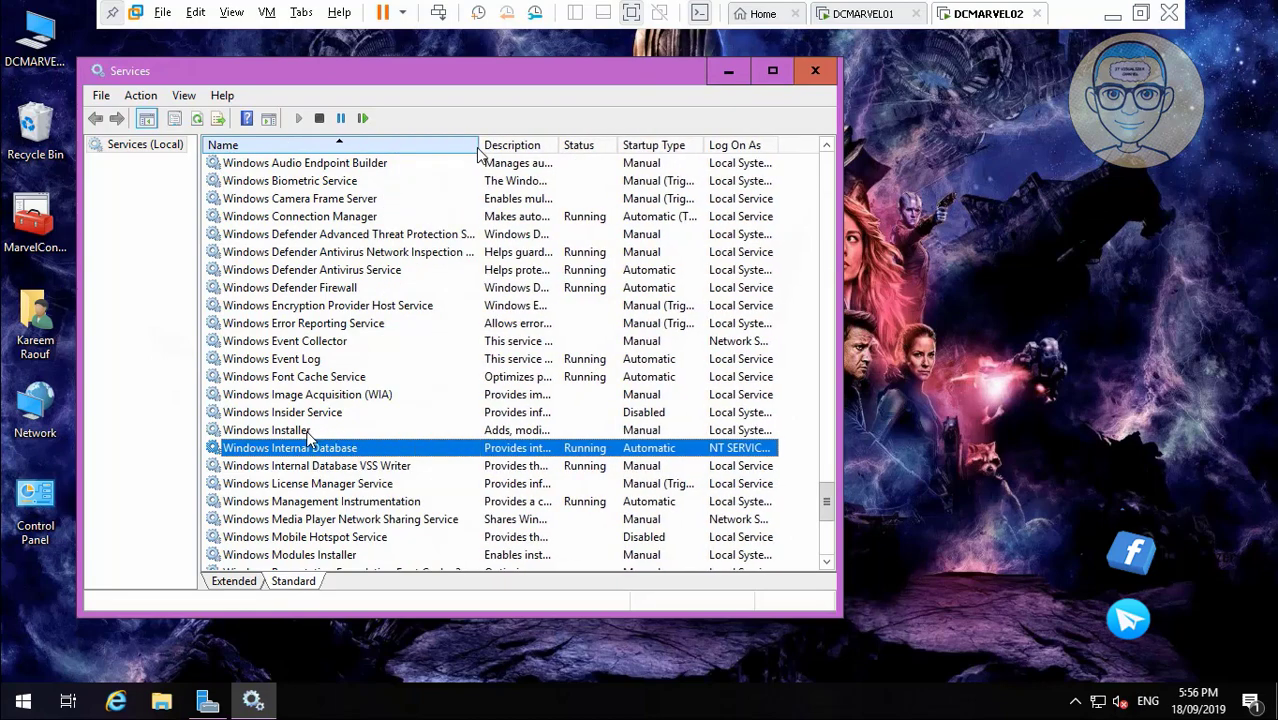
left_click(370, 468)
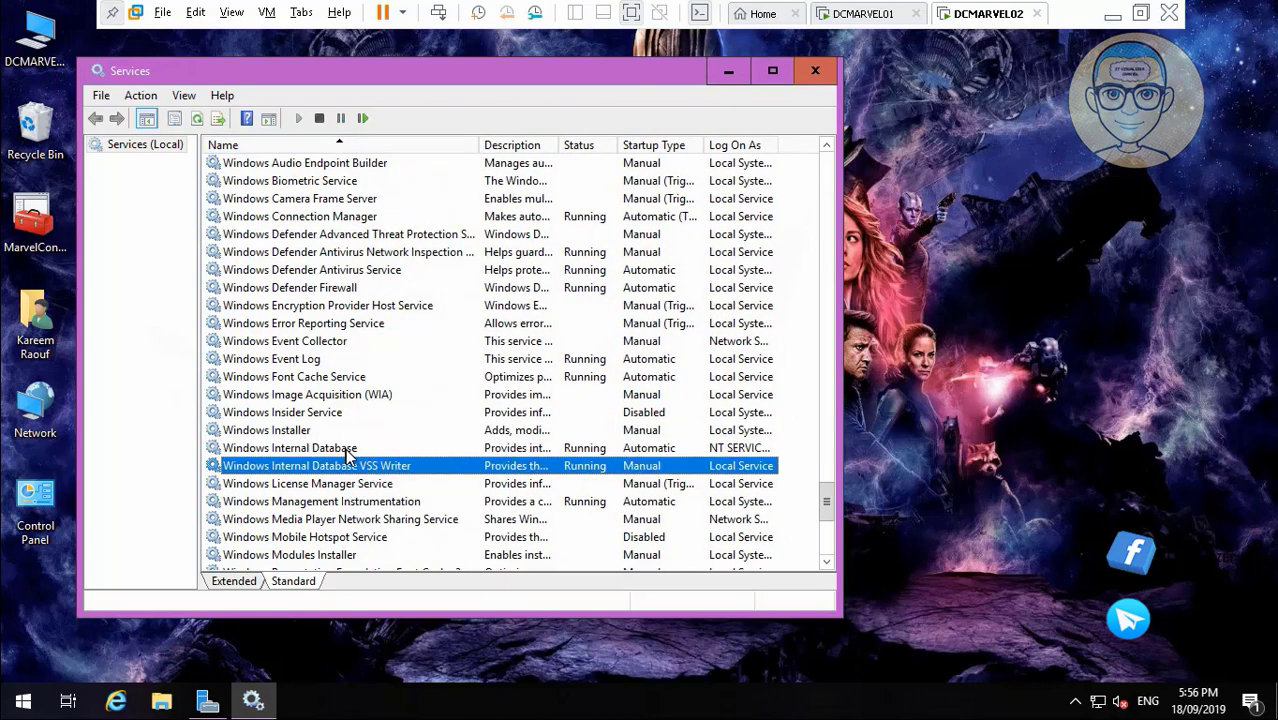
left_click(343, 451)
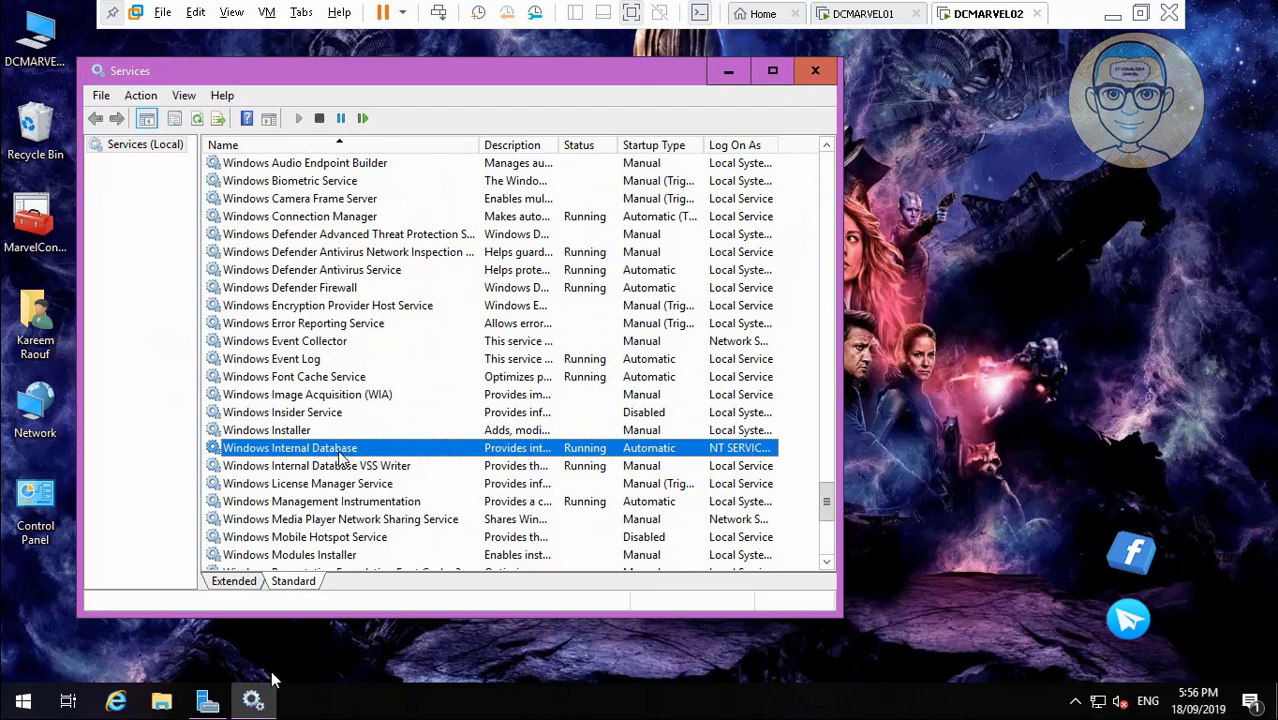
left_click(207, 700)
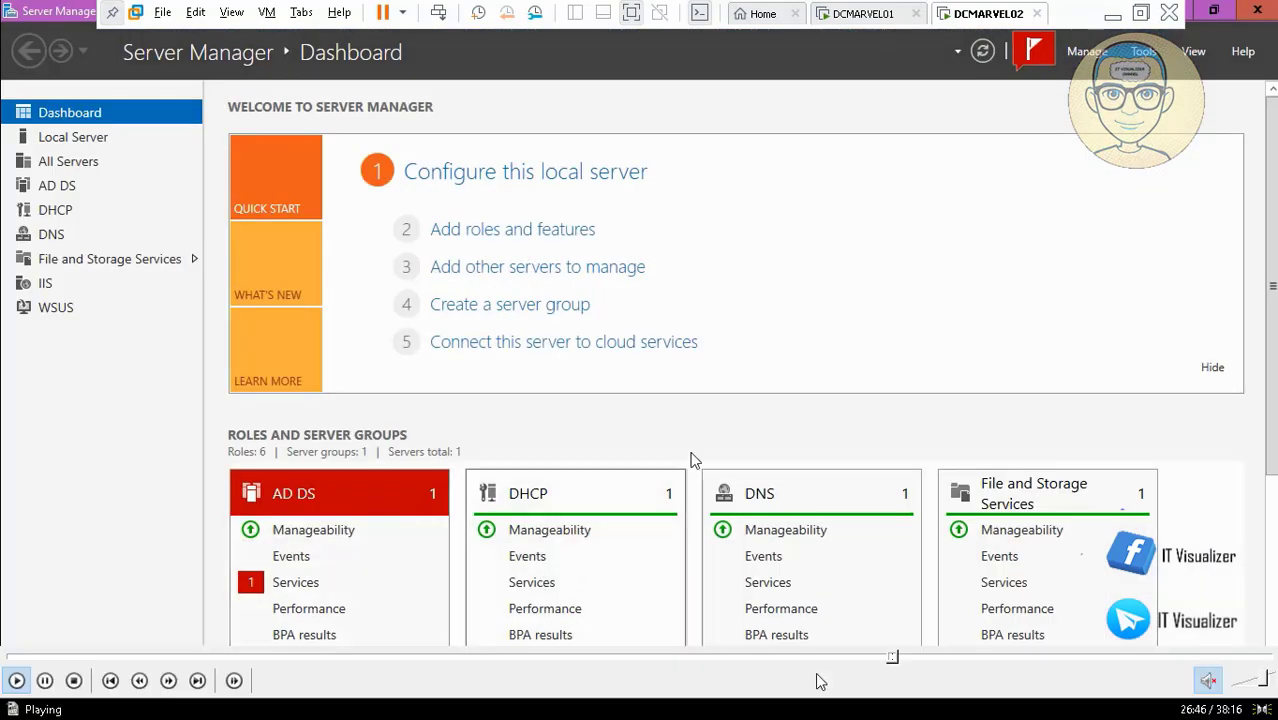
left_click(895, 657)
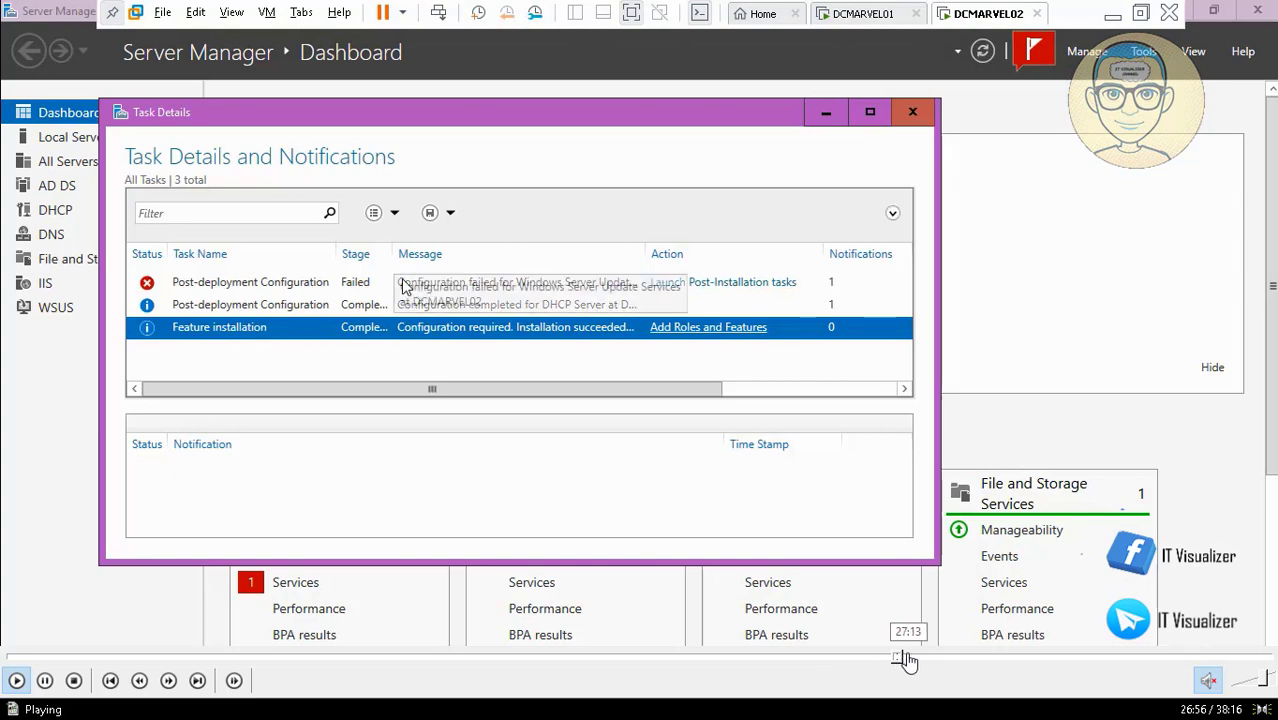
left_click(910, 660)
left_click(920, 660)
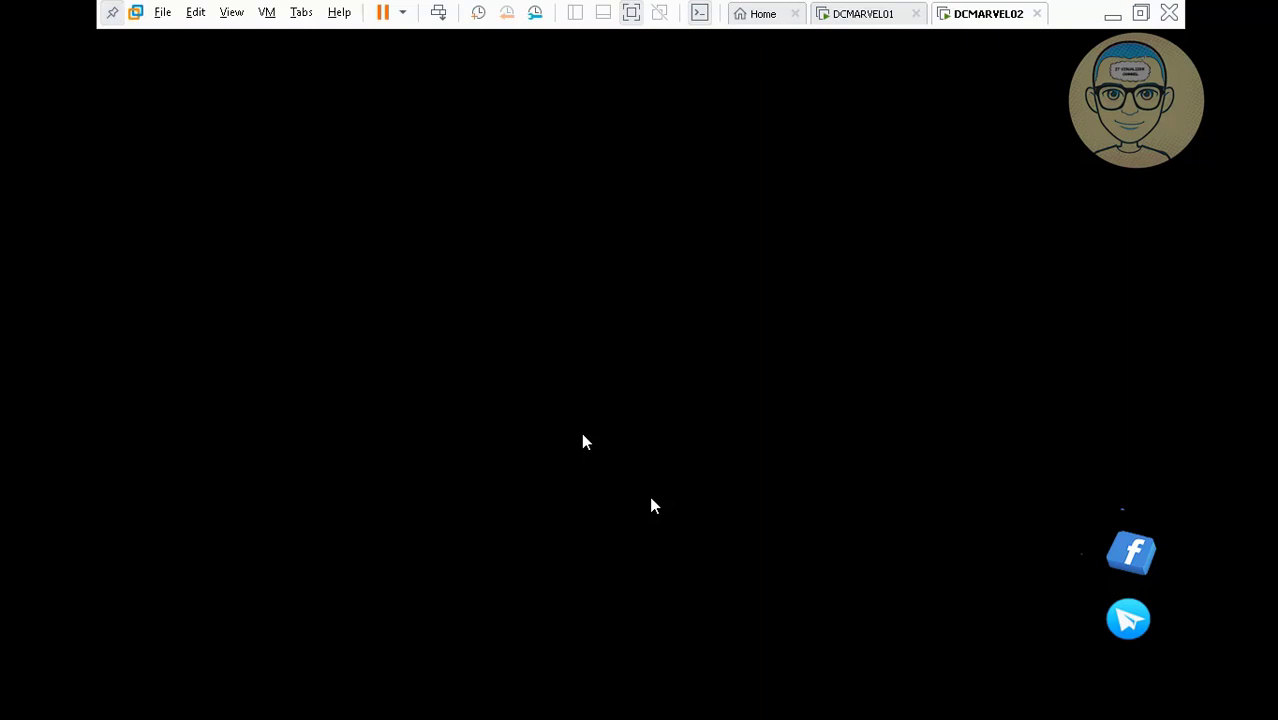
- Open the MarvelConsole management console on the DCMARVEL01 and DCMARVEL02 virtual machines
left_click(864, 13)
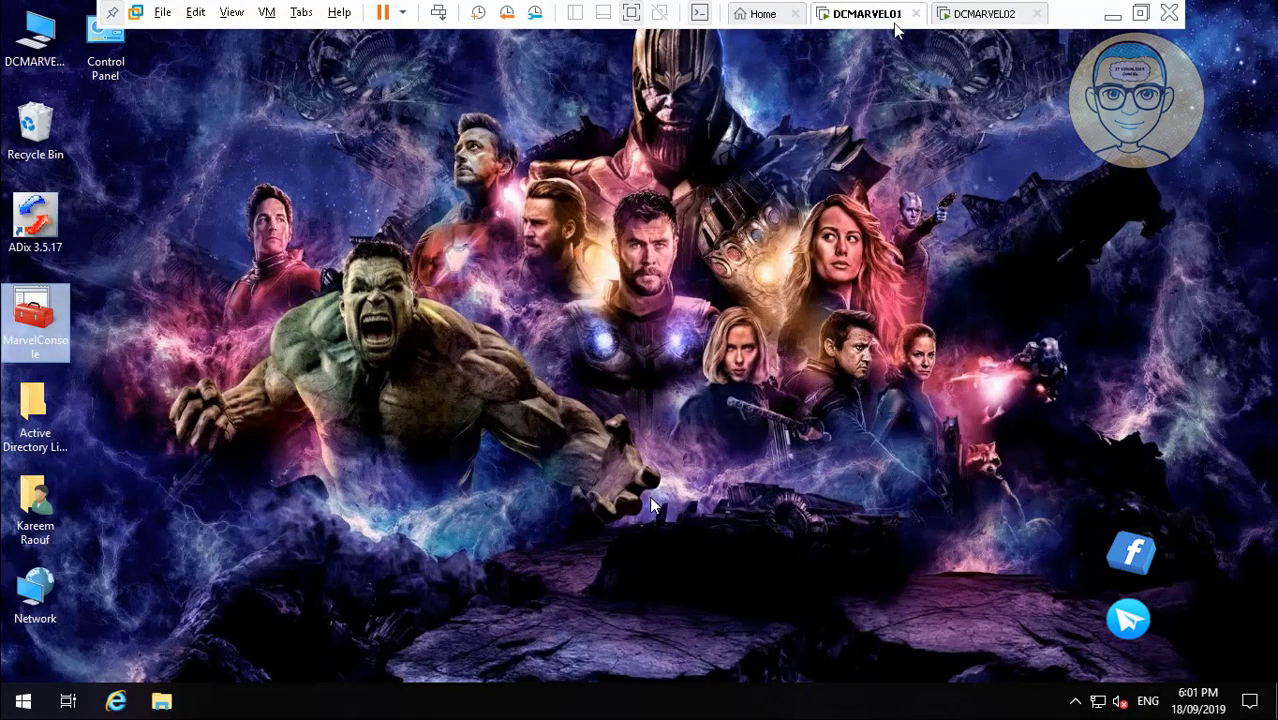
left_click(984, 13)
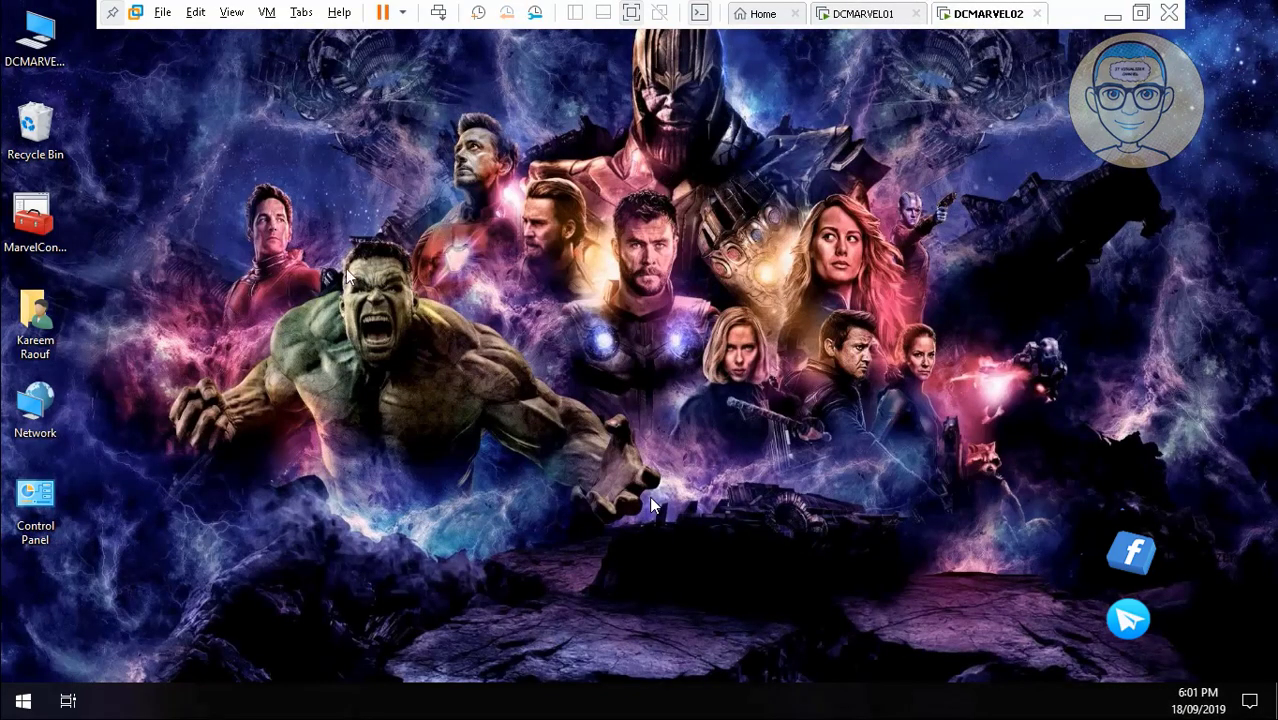
left_click(36, 220)
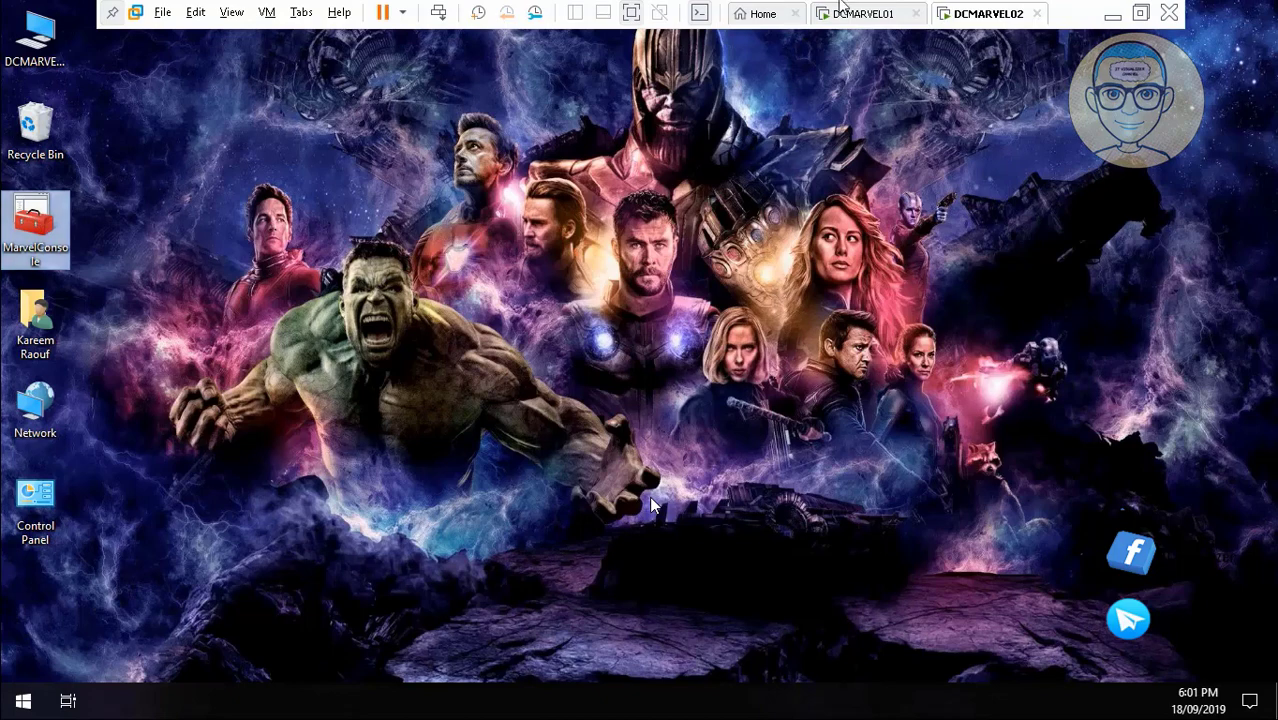
- Open the Add or Remove Snap-ins dialog in MarvelConsole on DCMARVEL01 and look through the available snap-ins
left_click(895, 16)
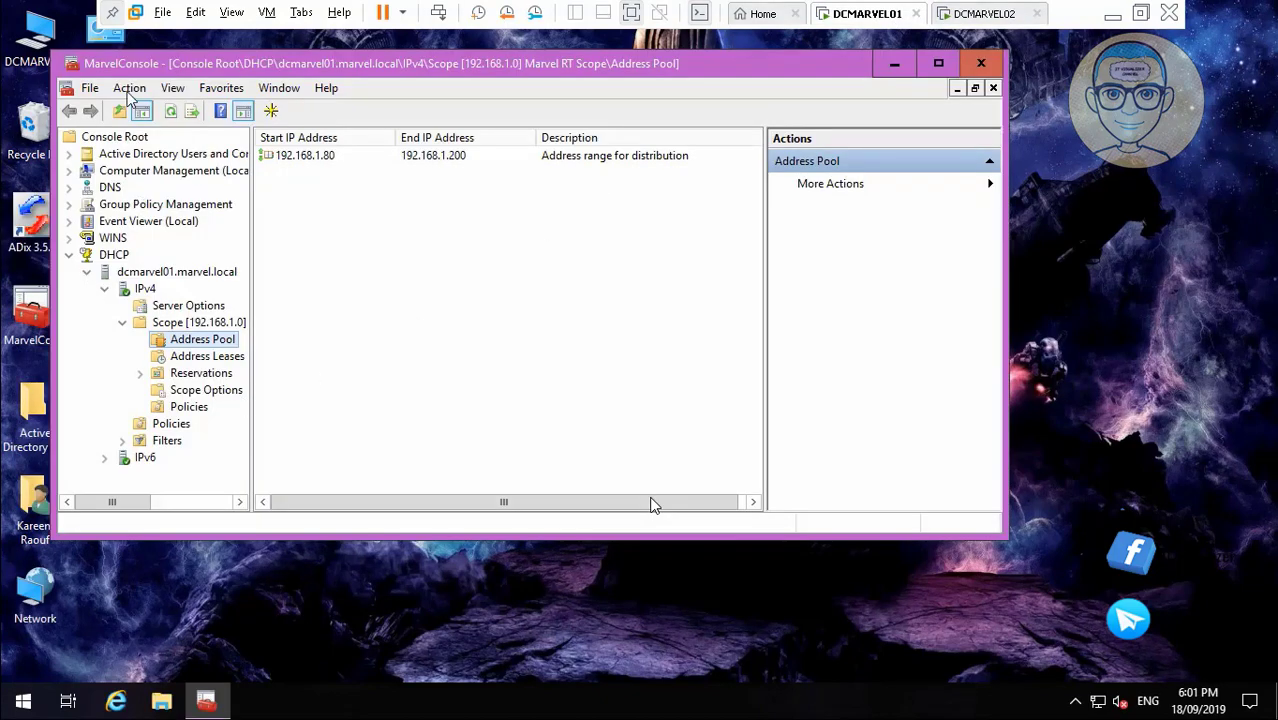
left_click(90, 89)
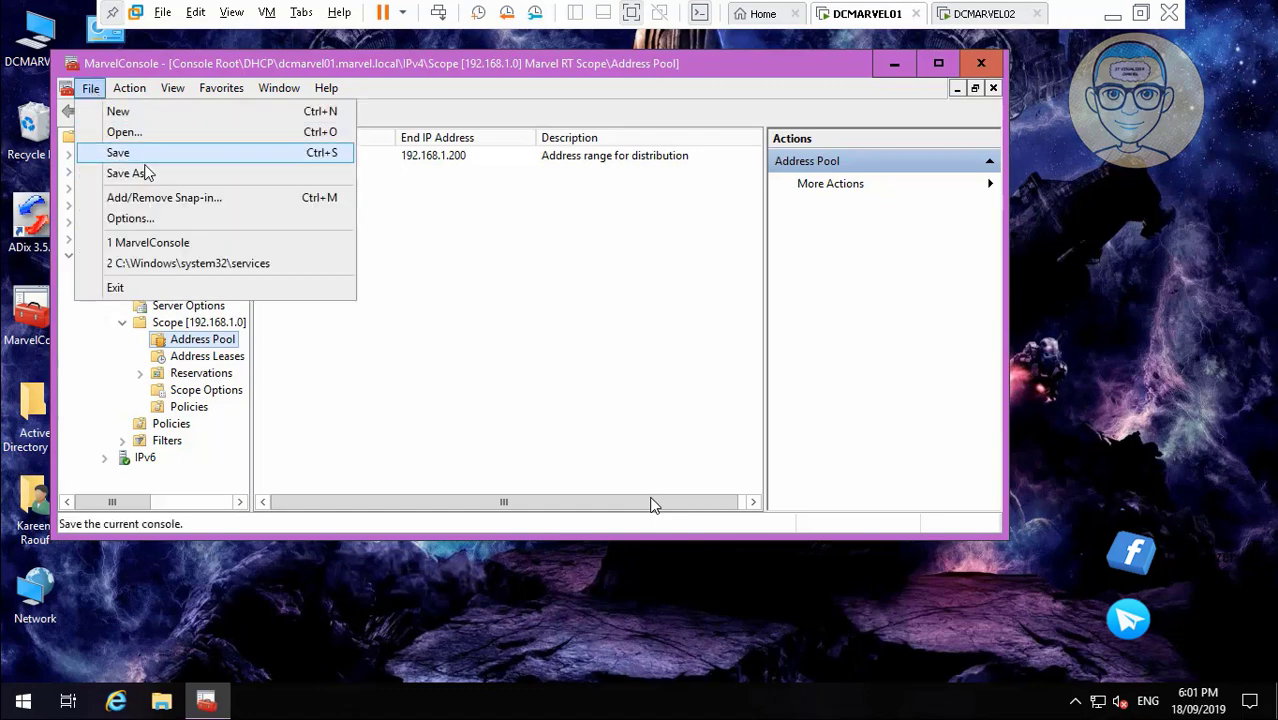
left_click(153, 198)
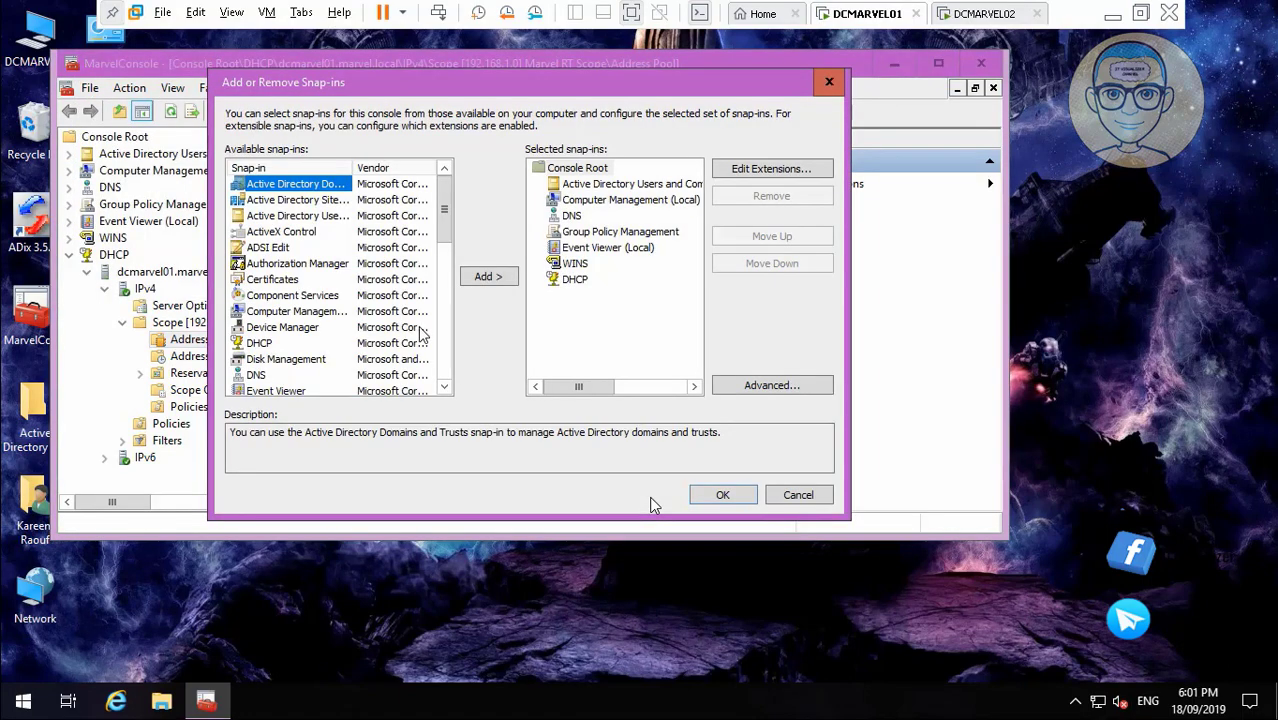
scroll(444, 385, "down", 3)
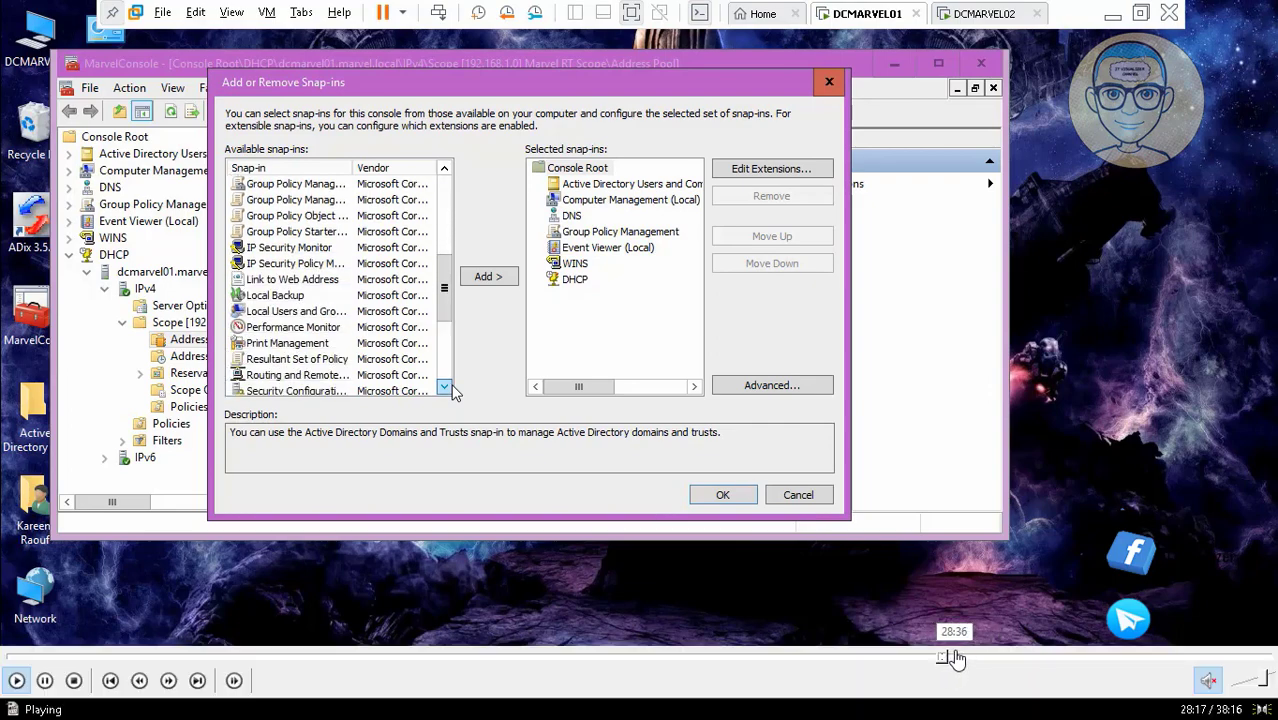
left_click(957, 656)
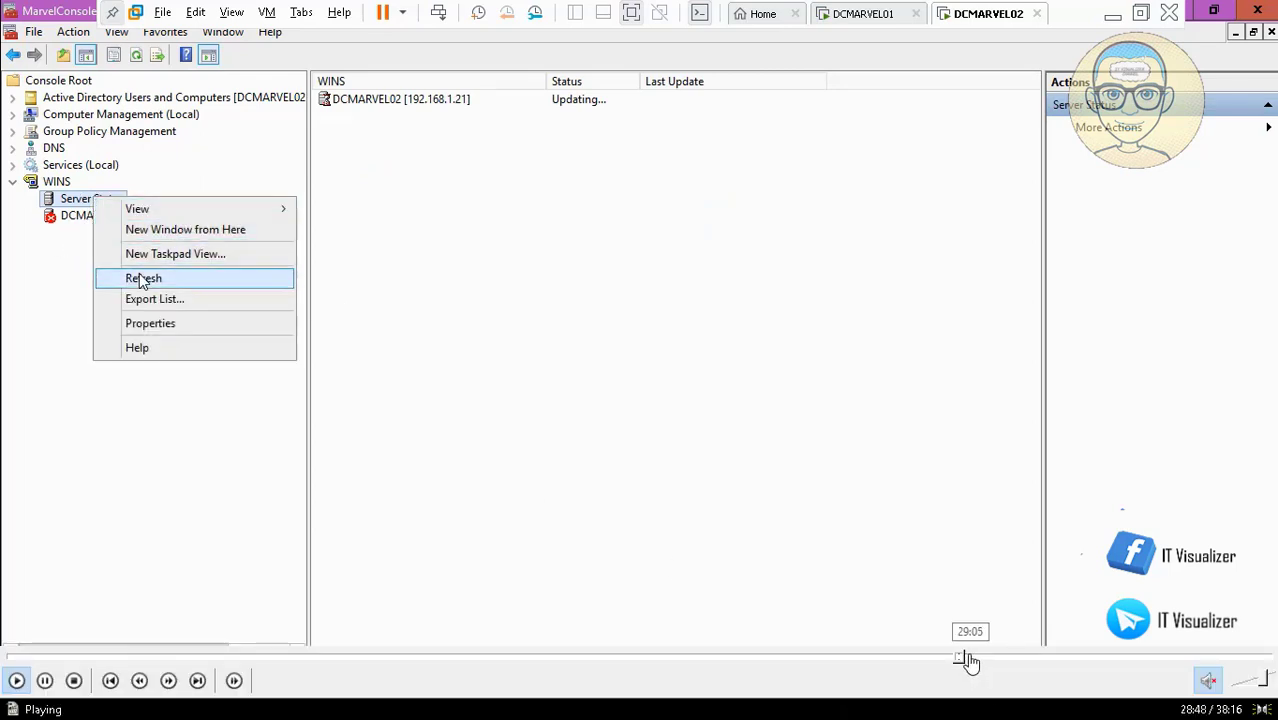
left_click(973, 660)
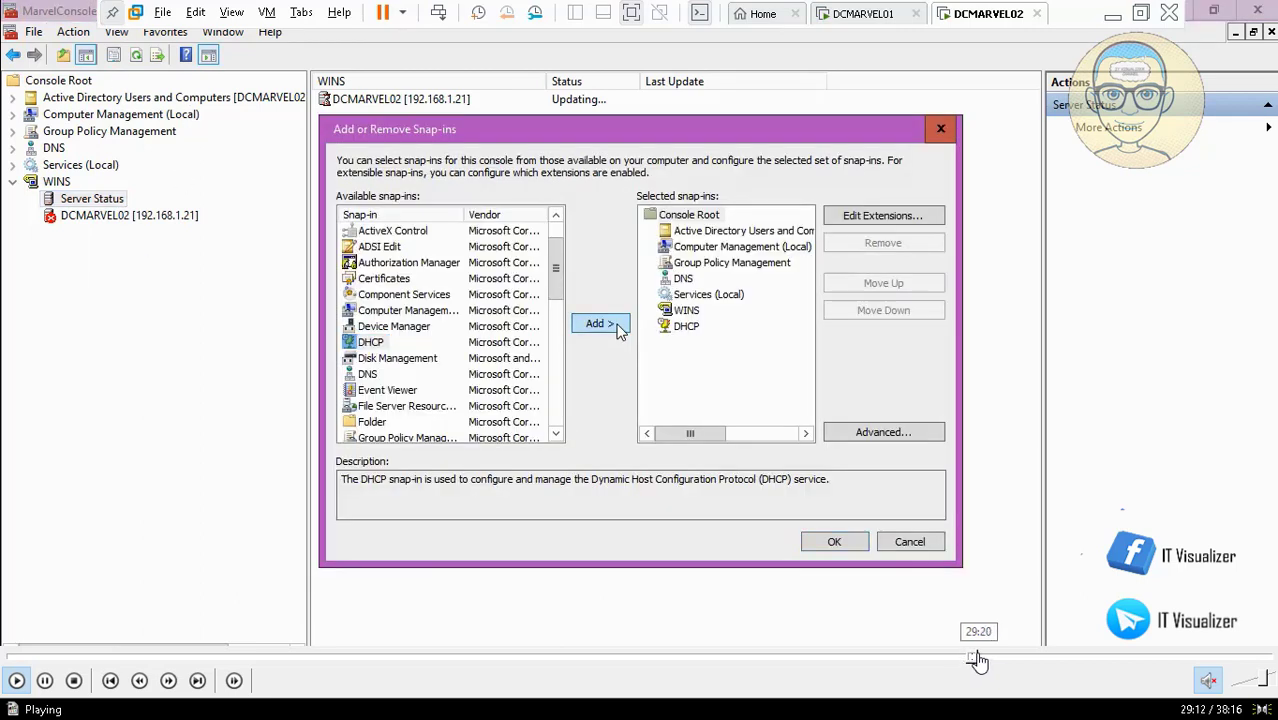
left_click(979, 660)
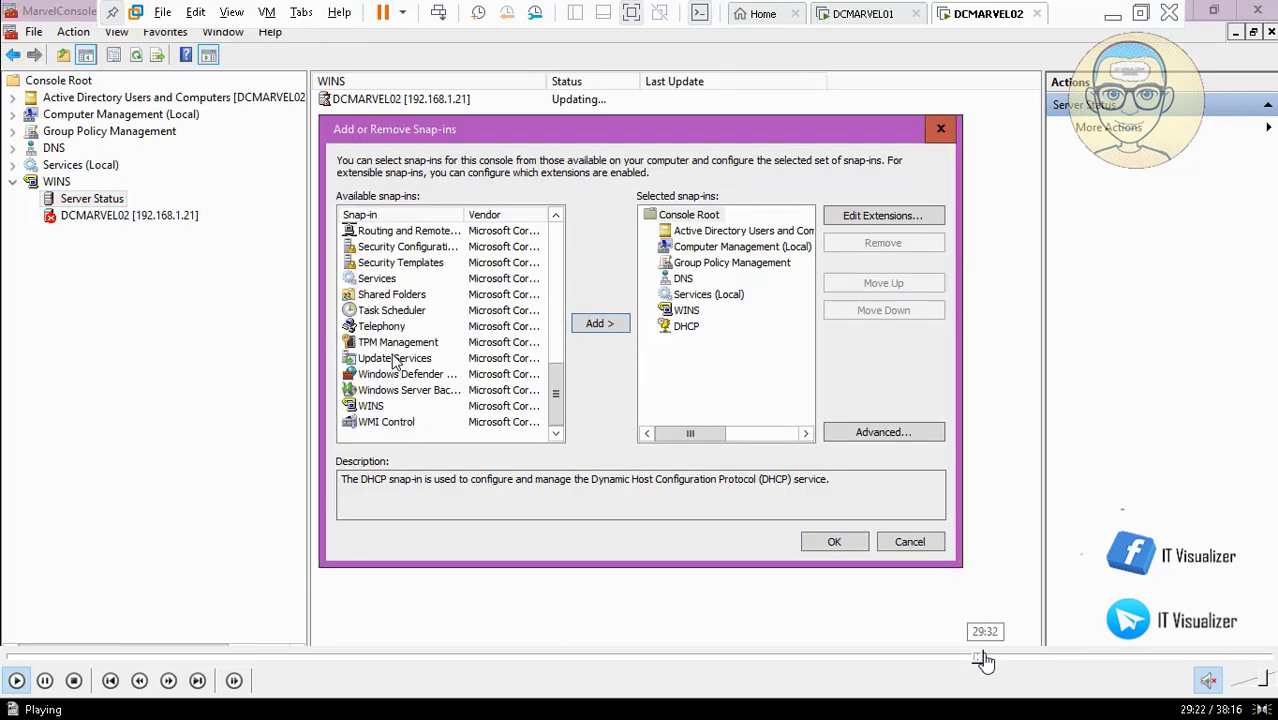
left_click(986, 661)
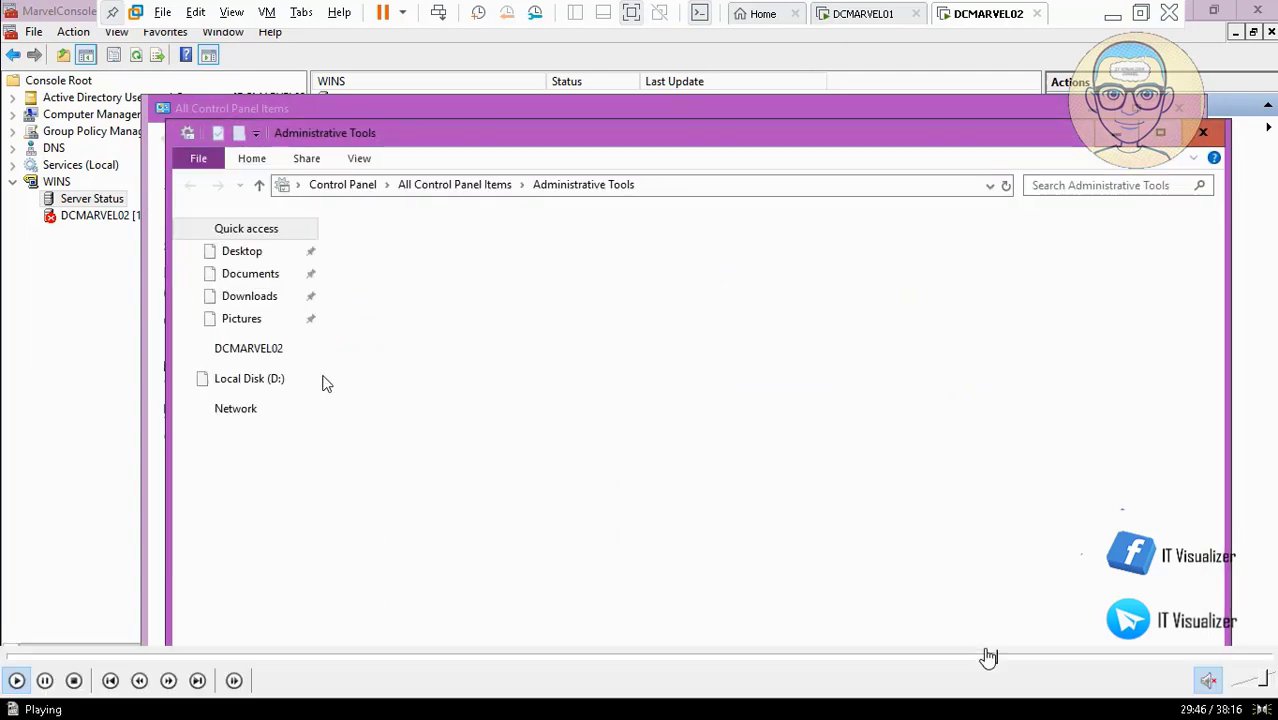
left_click(1000, 658)
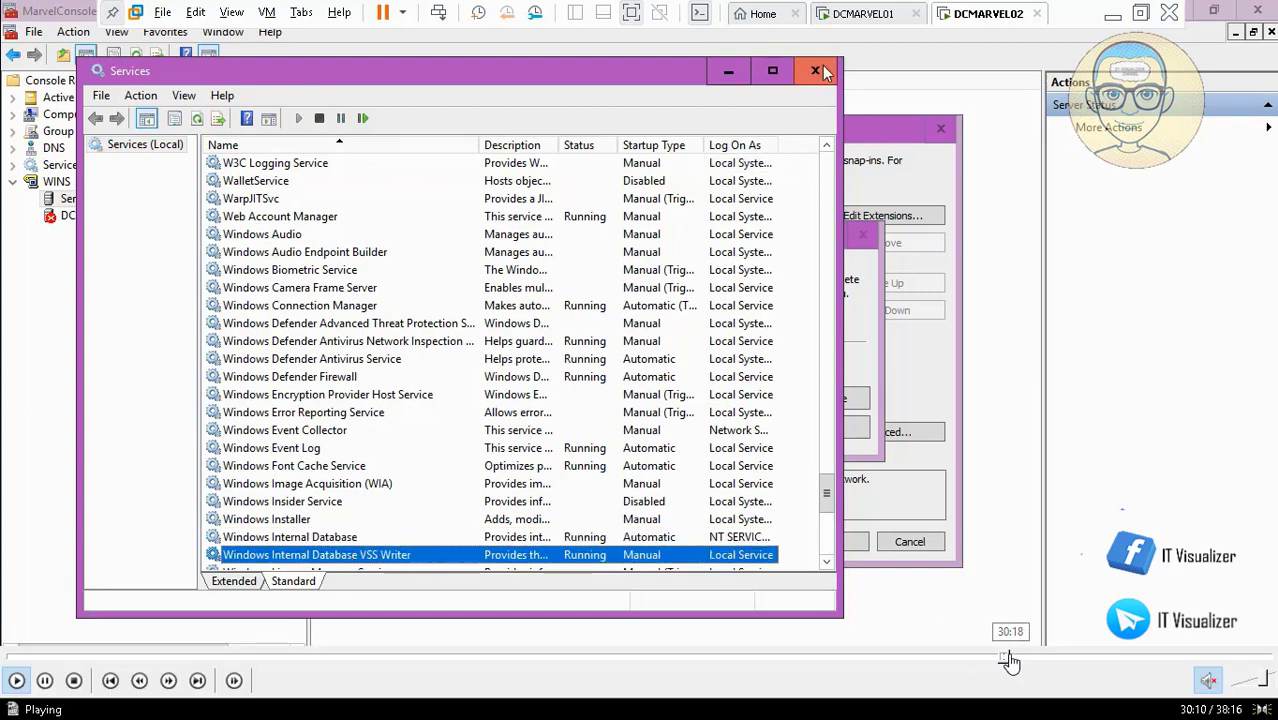
left_click(1012, 662)
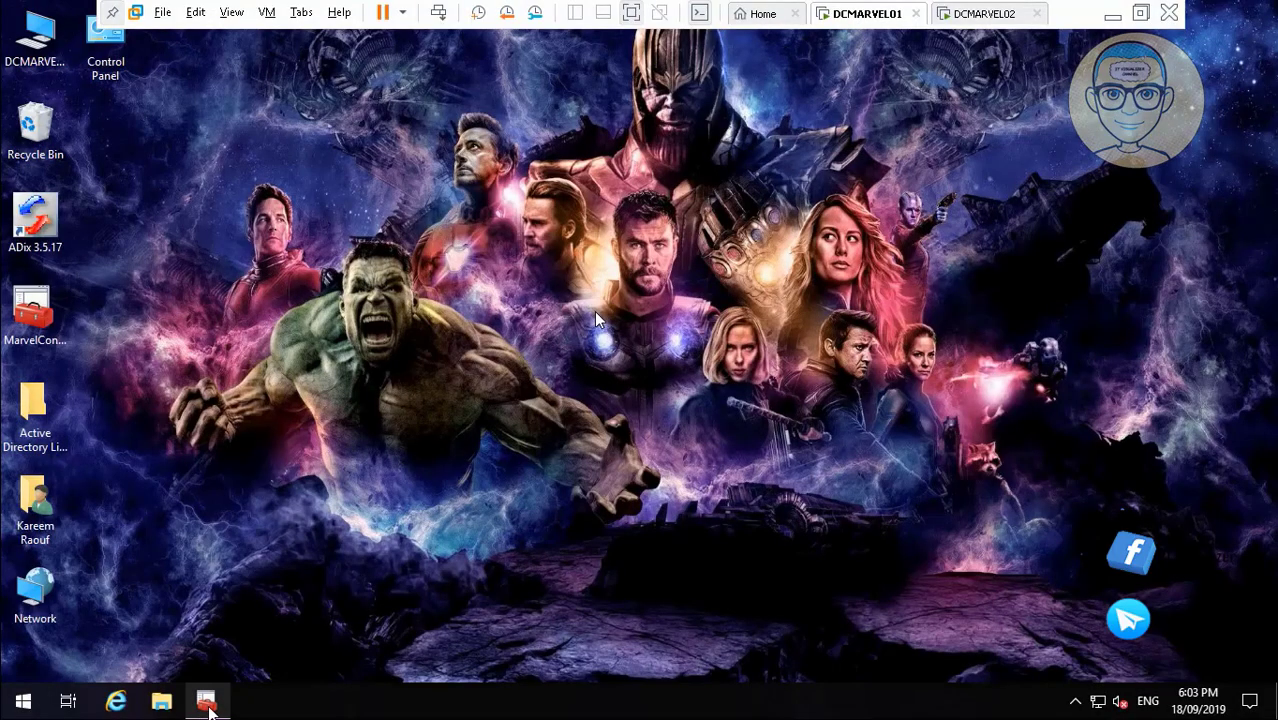
- Expand the DCMARVEL01 server under WINS in MarvelConsole, and close the console with its settings saved
left_click(207, 703)
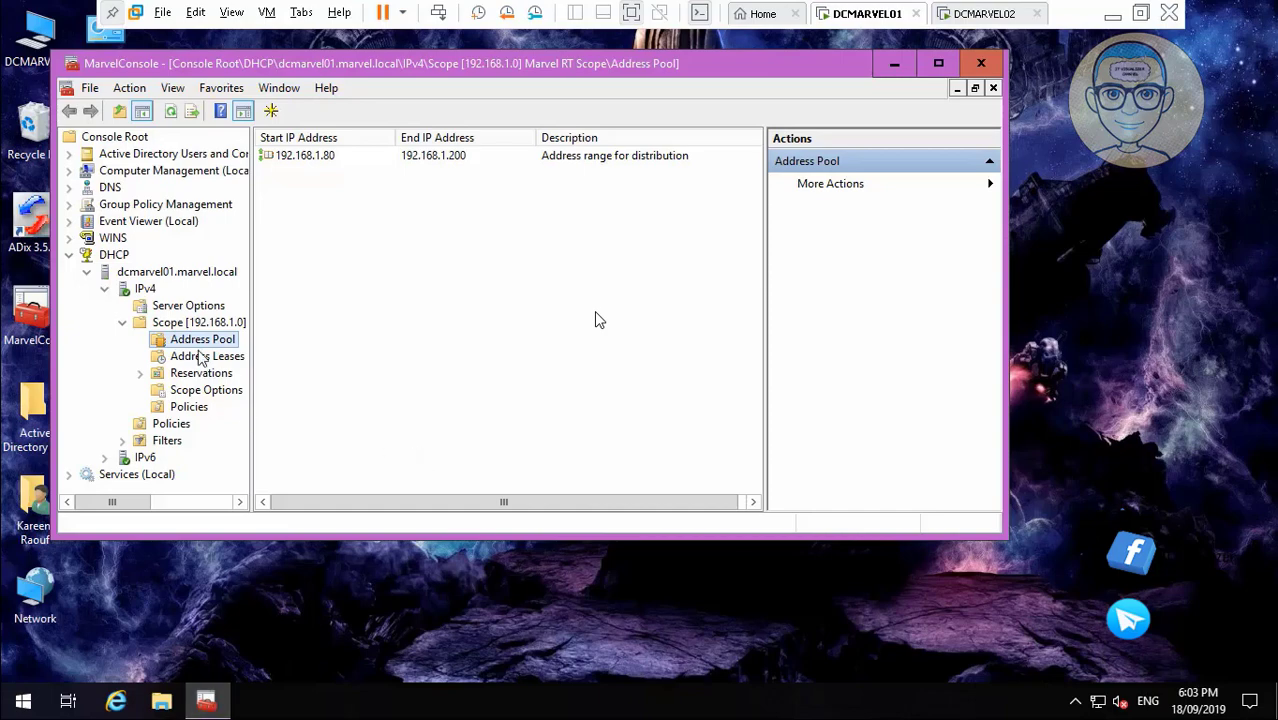
left_click(70, 239)
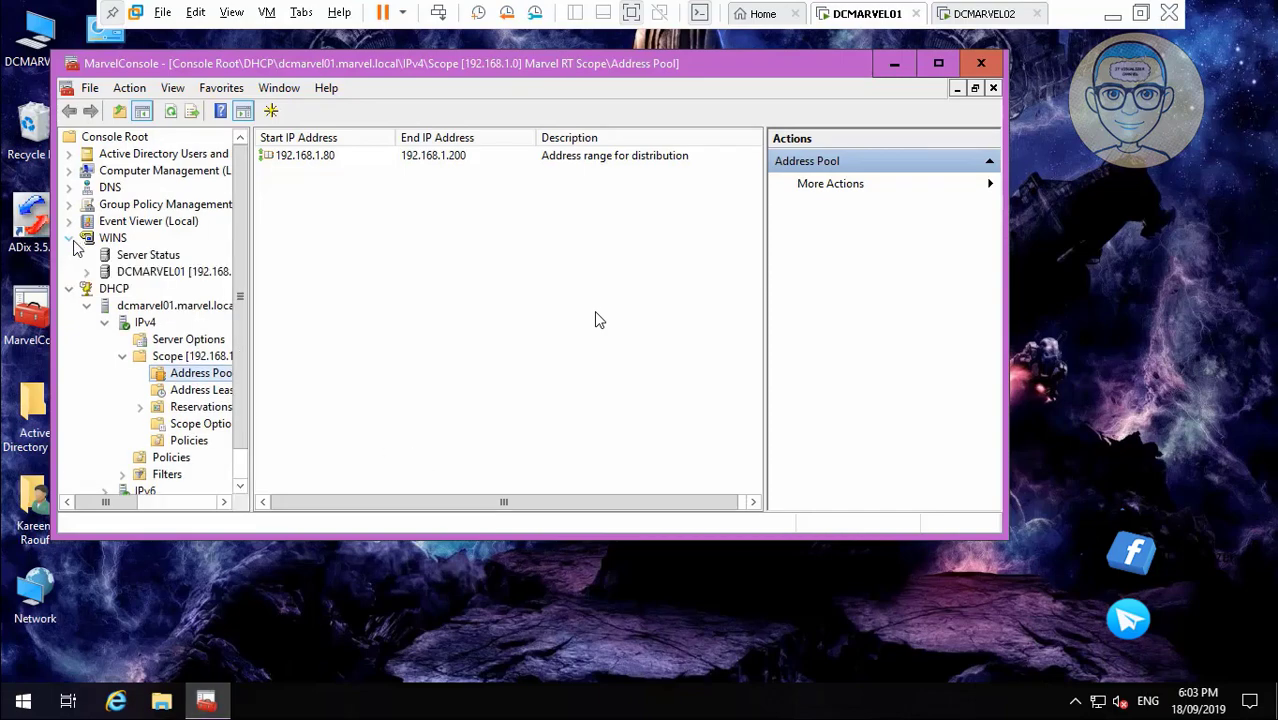
double_click(155, 280)
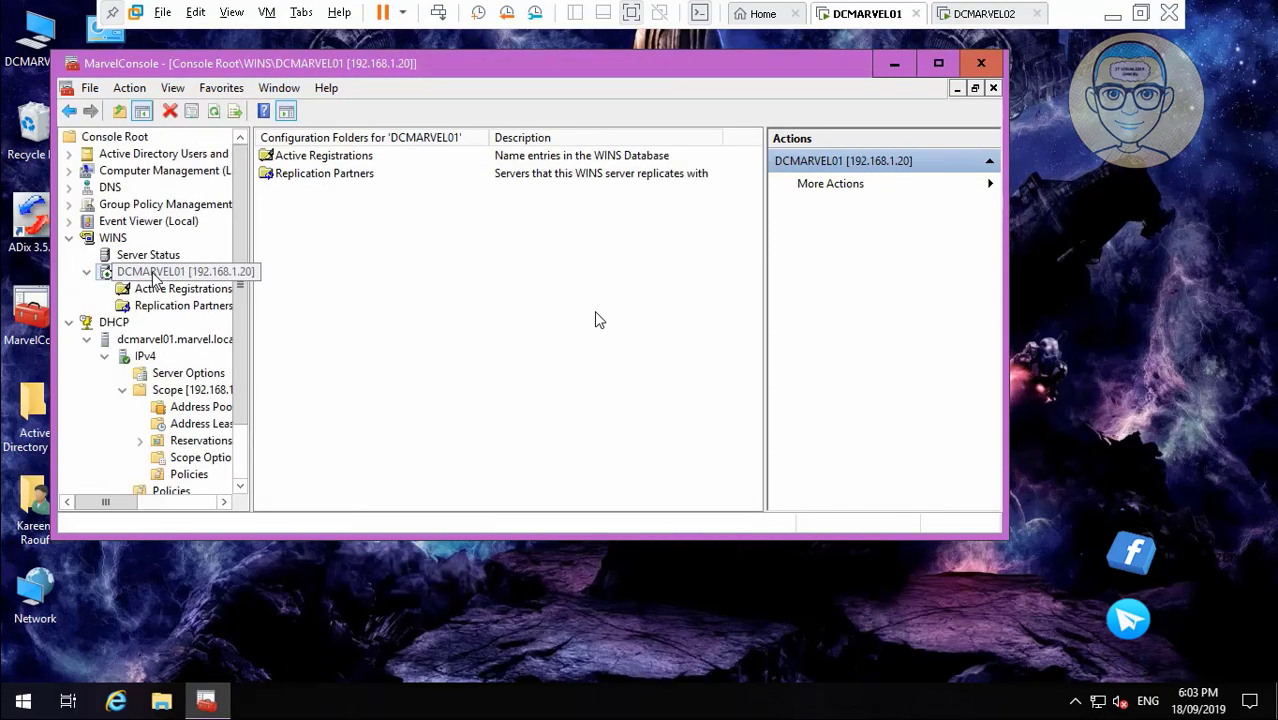
left_click(981, 64)
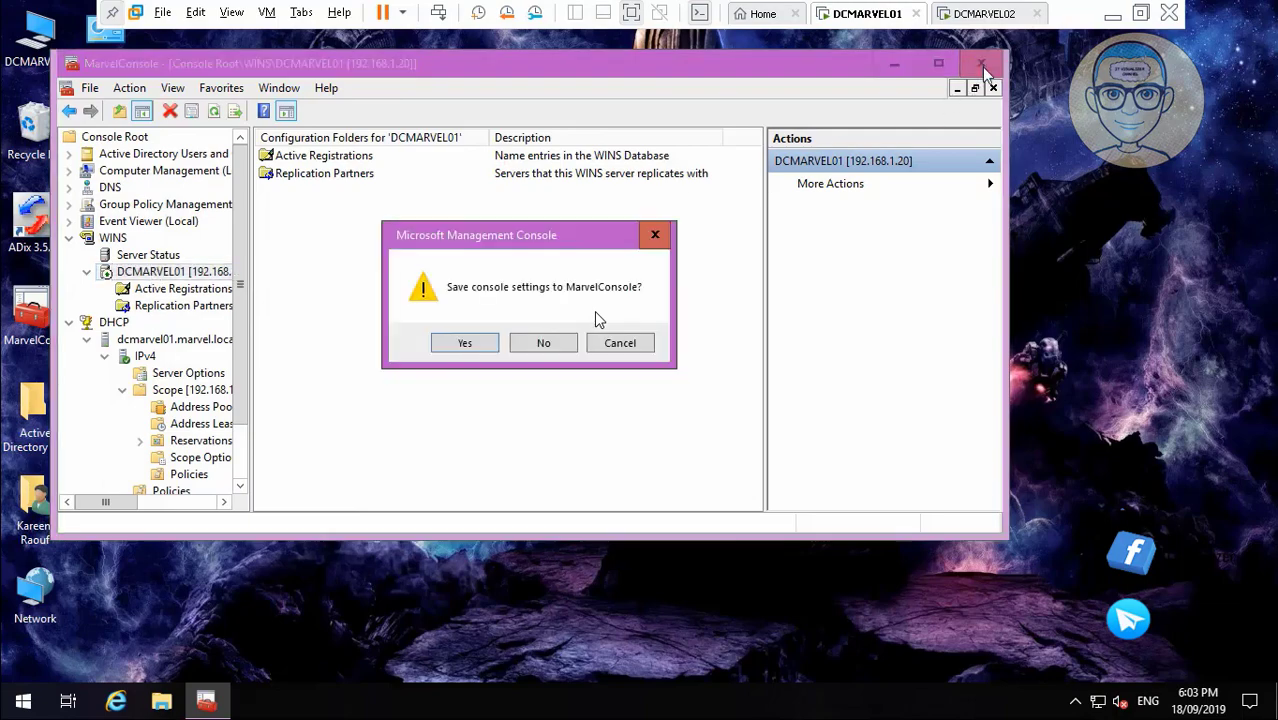
left_click(479, 346)
- Check the WSUS post-installation task on DCMARVEL02, and choose a power action for DCMARVEL01 from its shutdown options
left_click(990, 13)
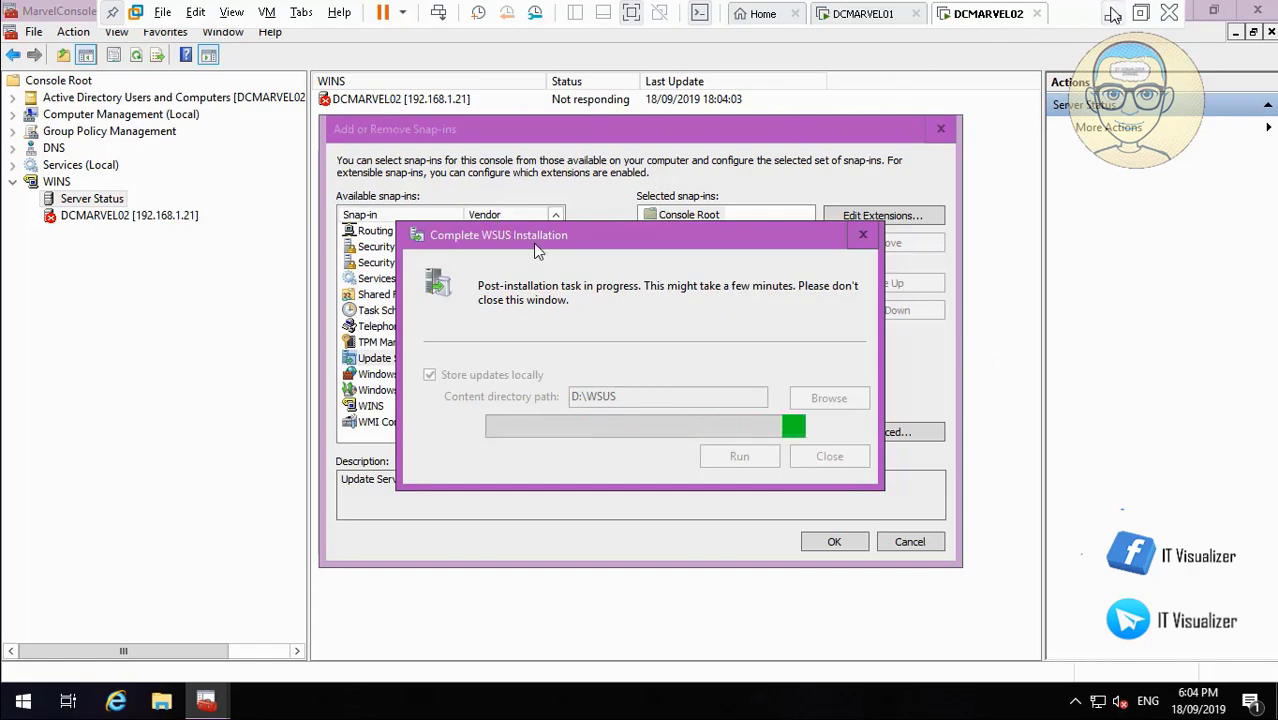
left_click(862, 14)
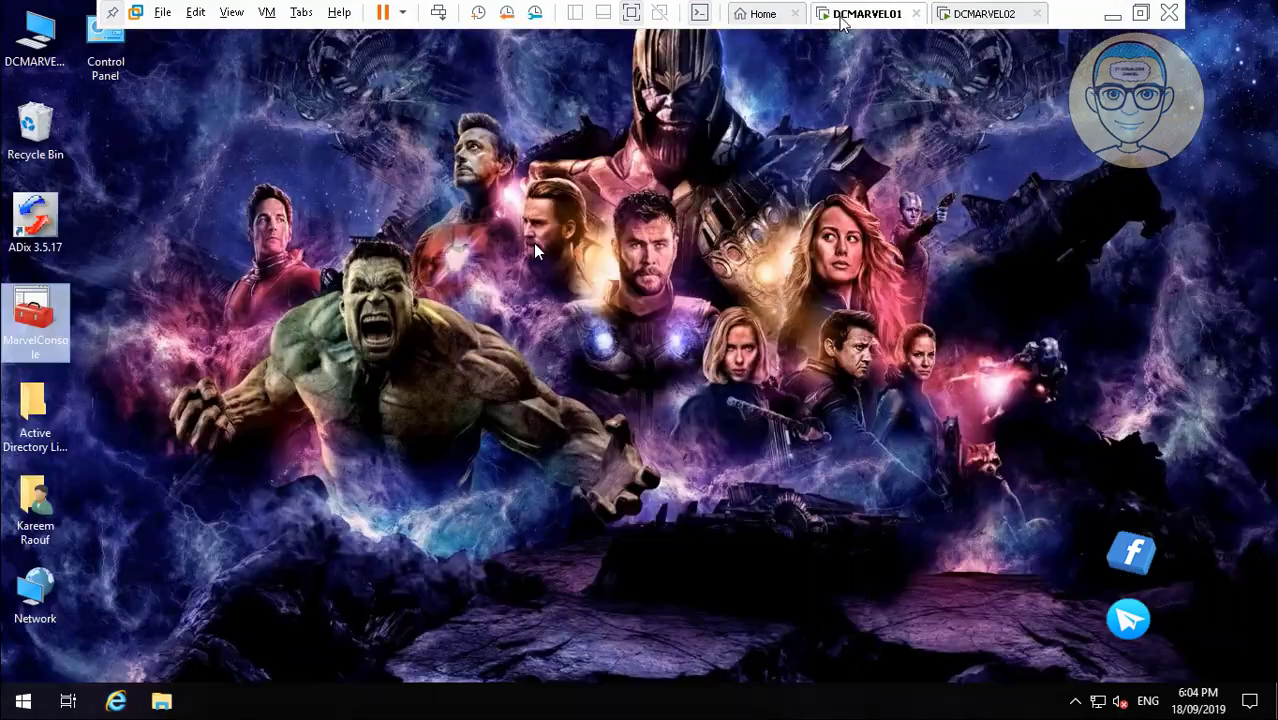
left_click(22, 700)
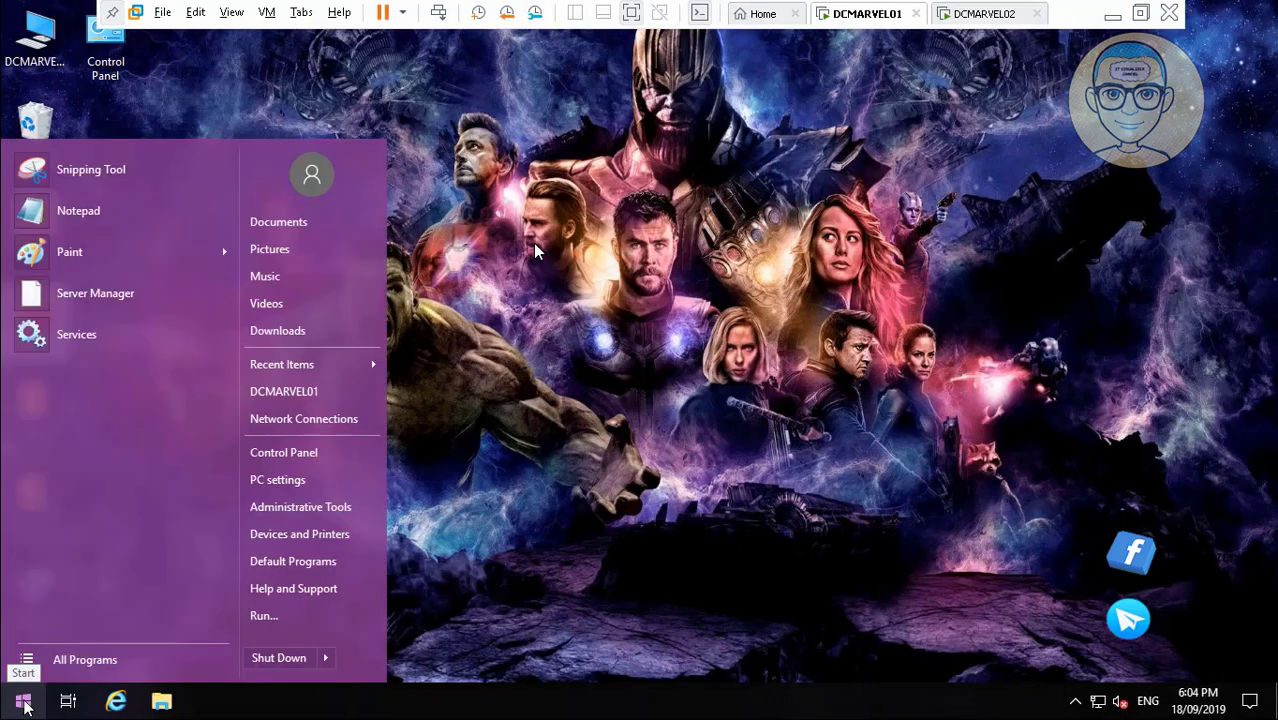
left_click(329, 660)
left_click(369, 634)
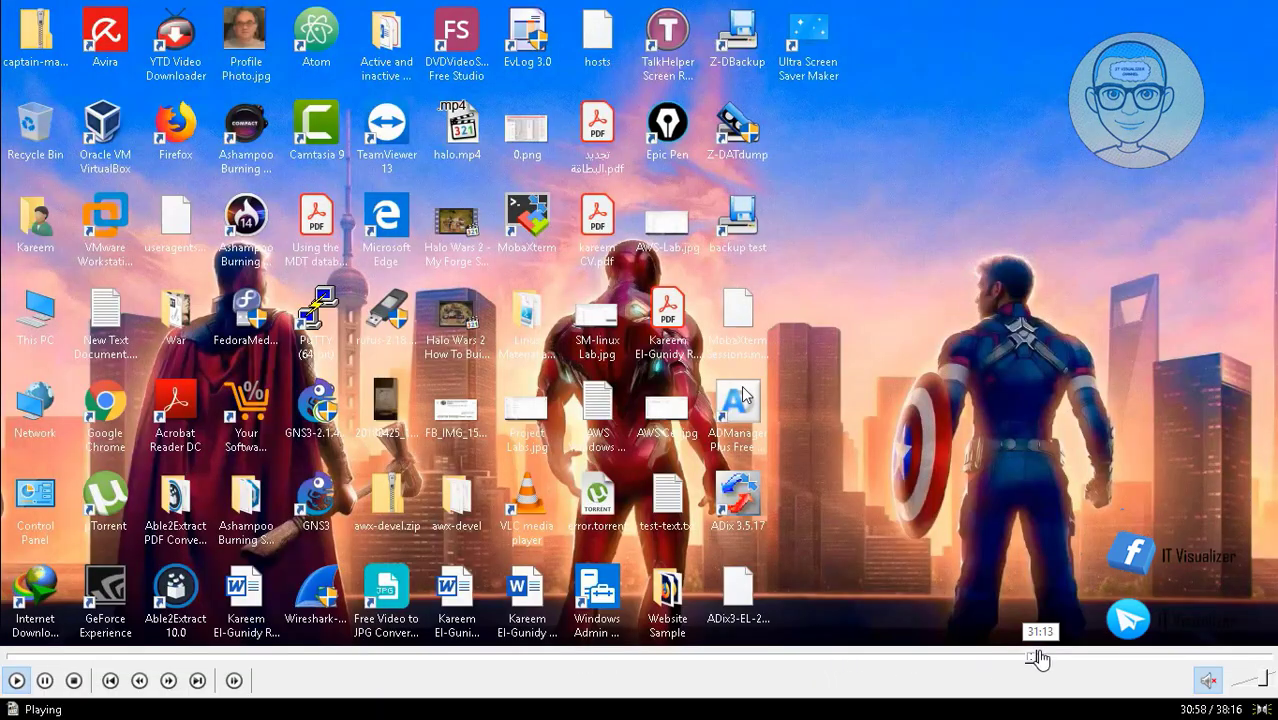
left_click(1037, 657)
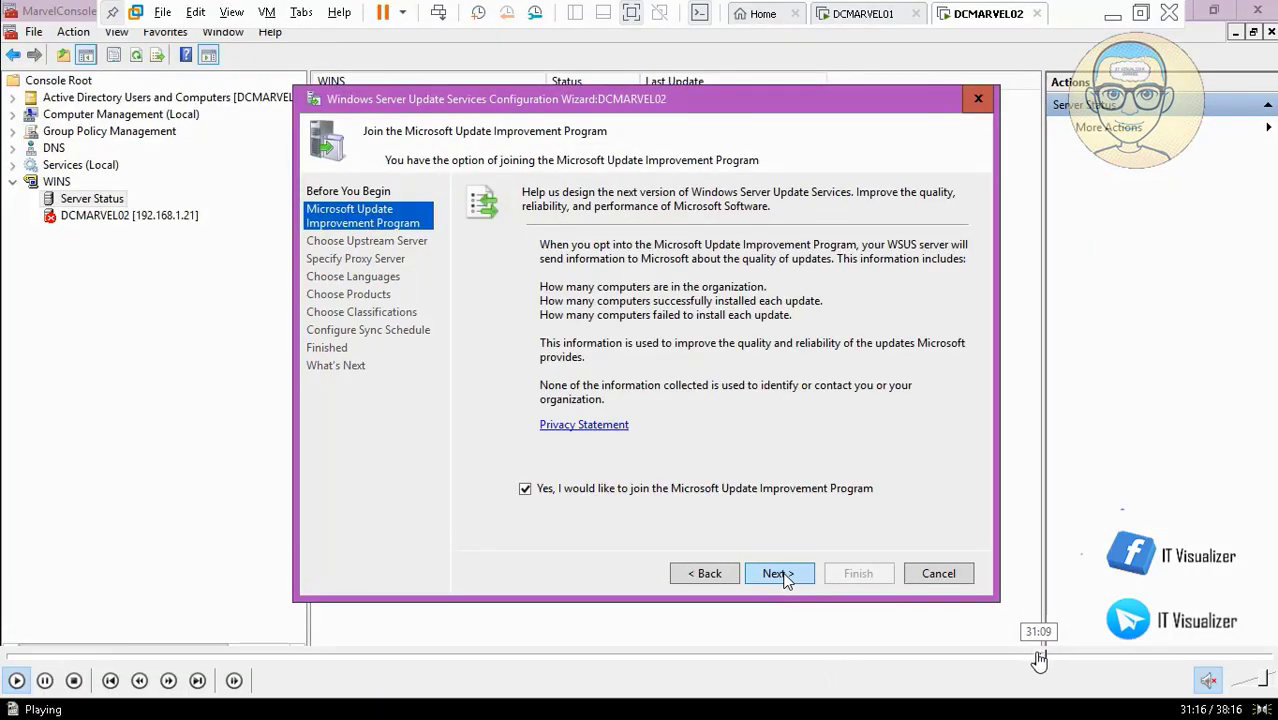
left_click(1035, 658)
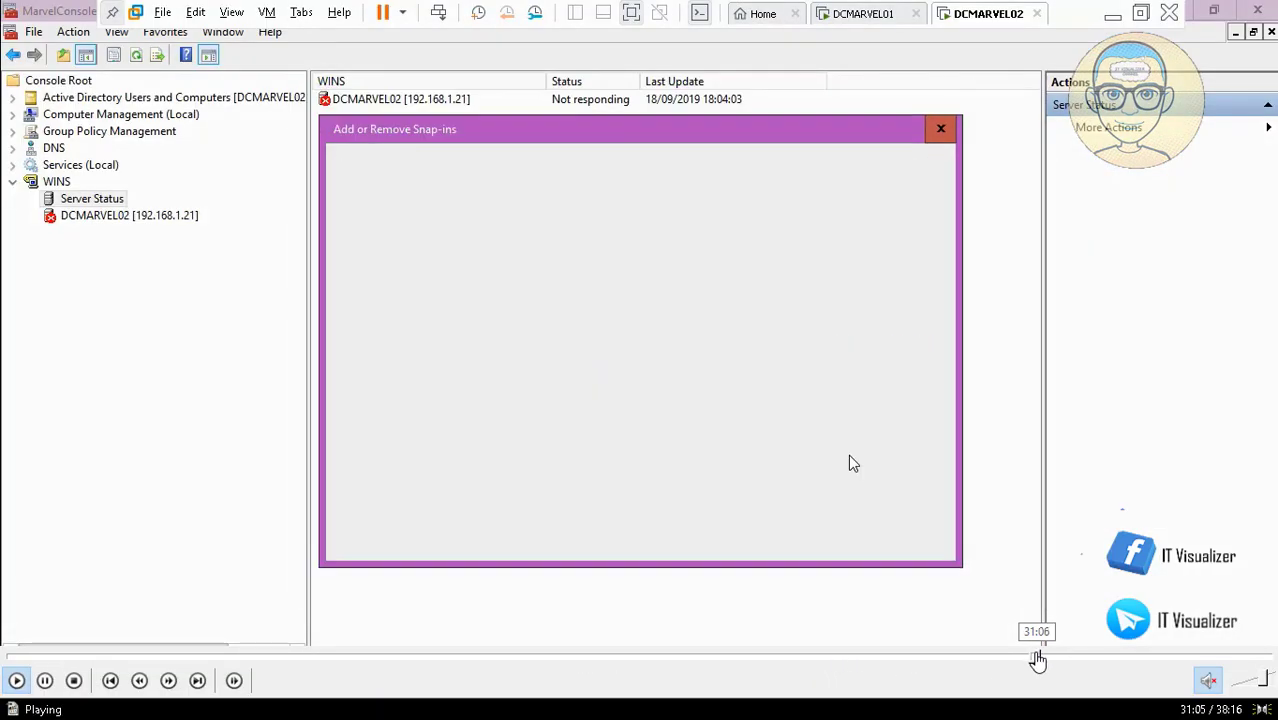
left_click(1036, 658)
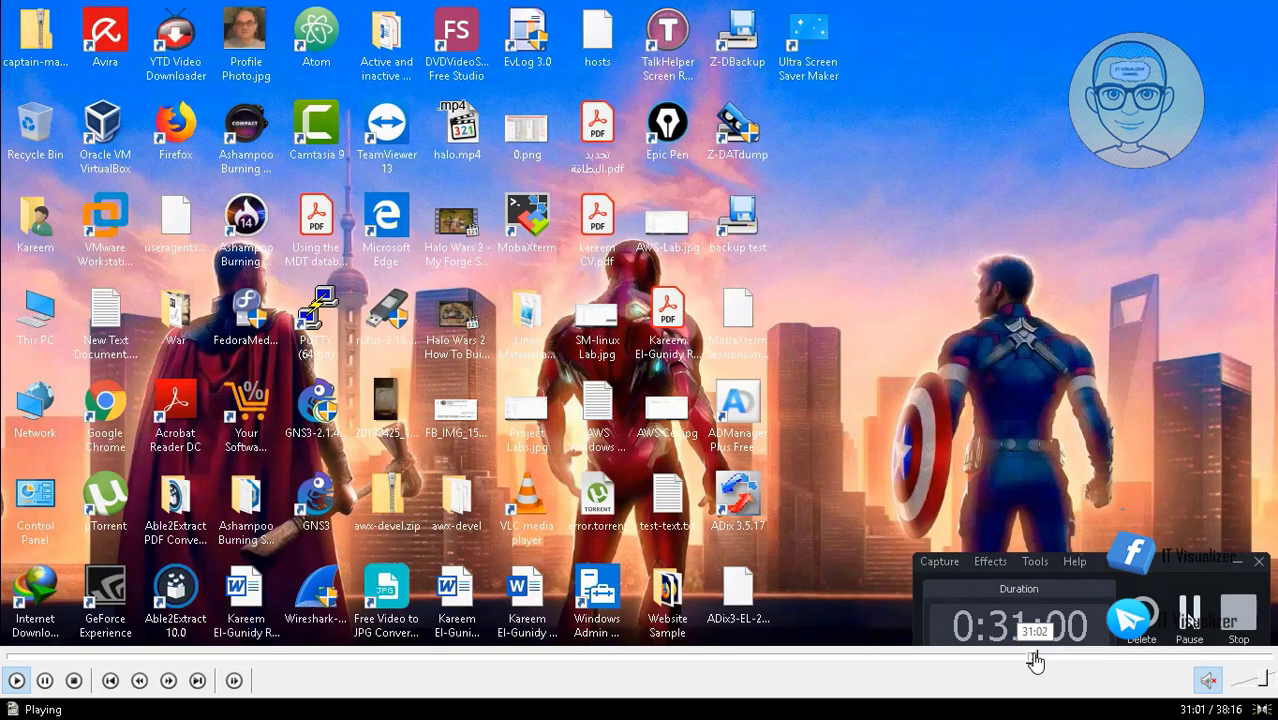
left_click(1035, 658)
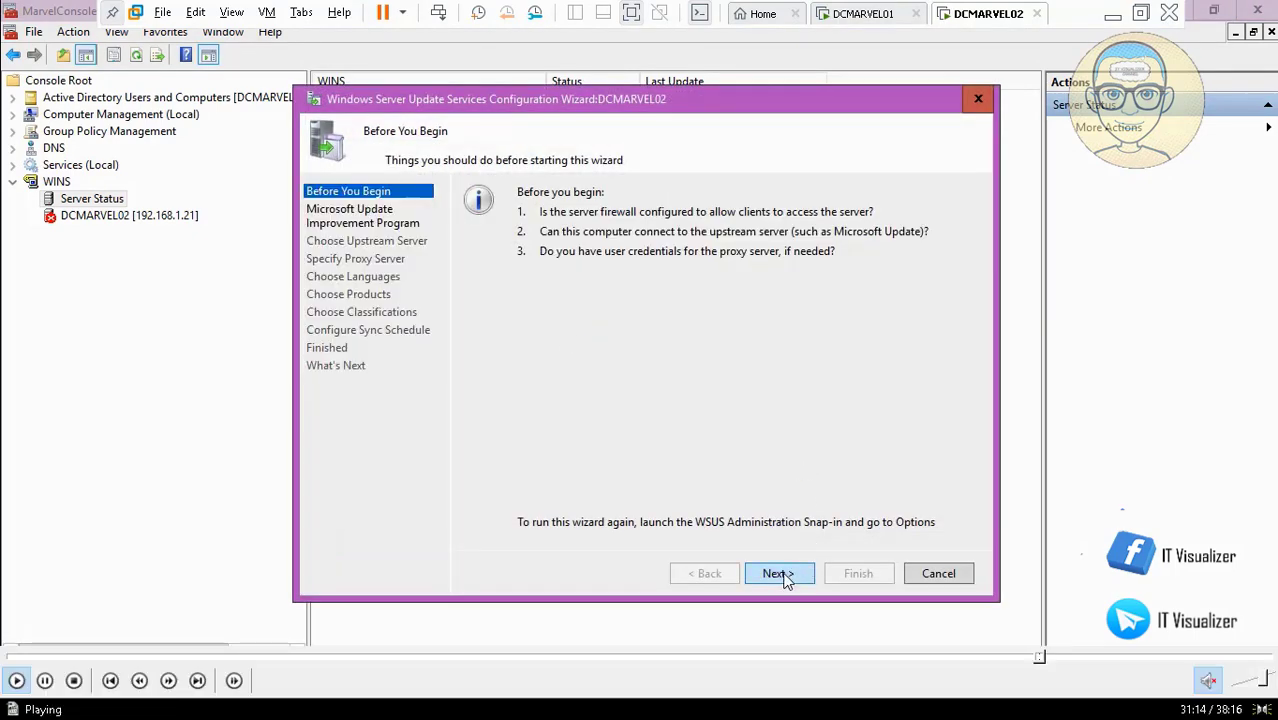
- Continue past the Before You Begin page of the Windows Server Update Services Configuration Wizard on DCMARVEL02
left_click(779, 574)
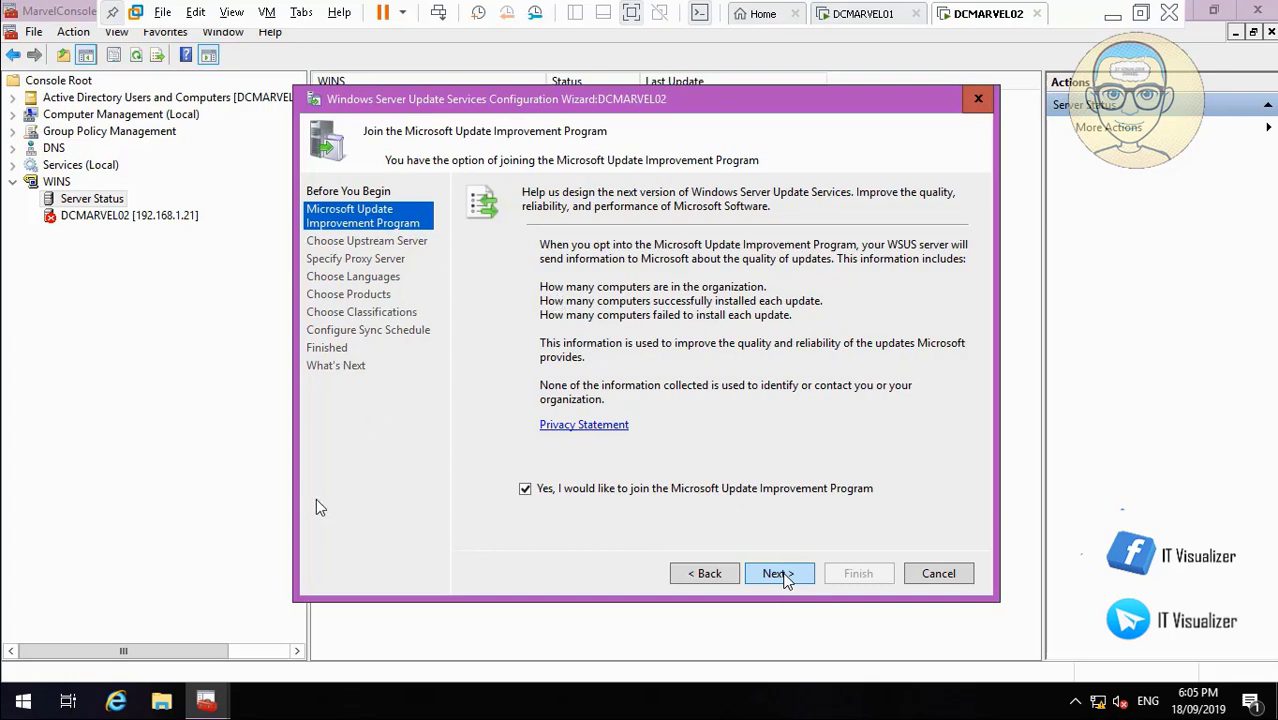
left_click(16, 685)
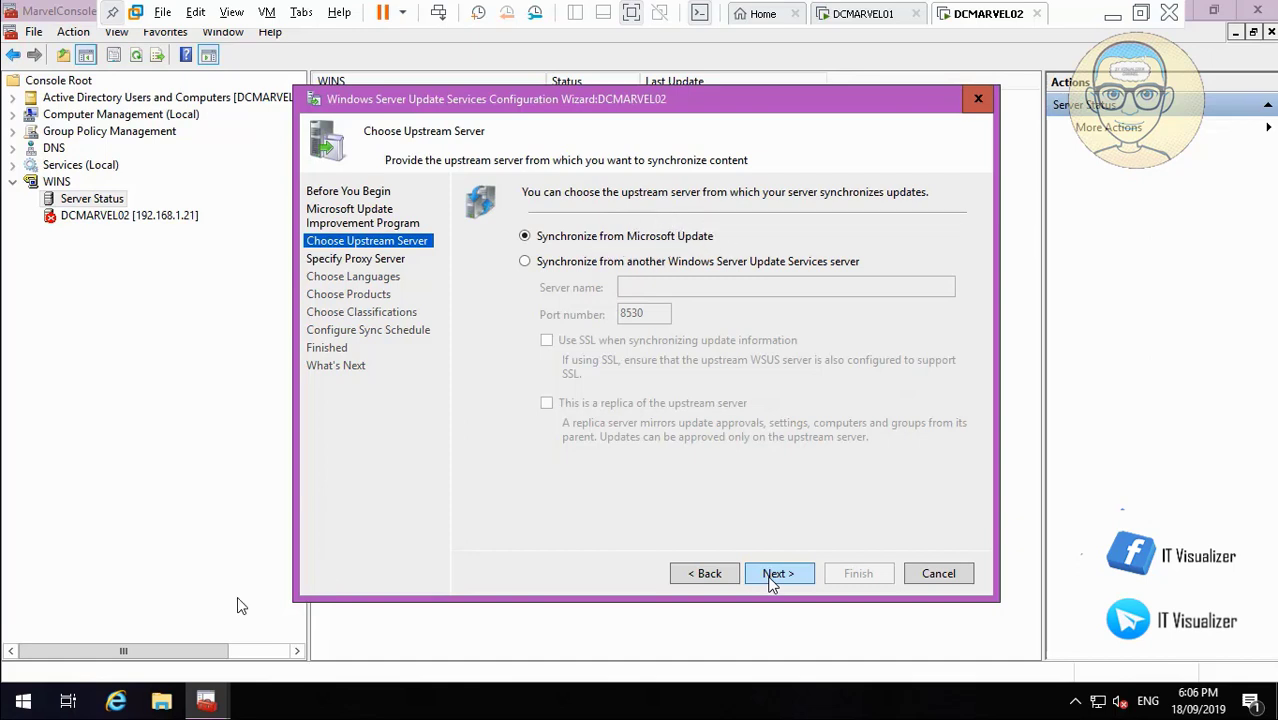
mouse_move(8, 688)
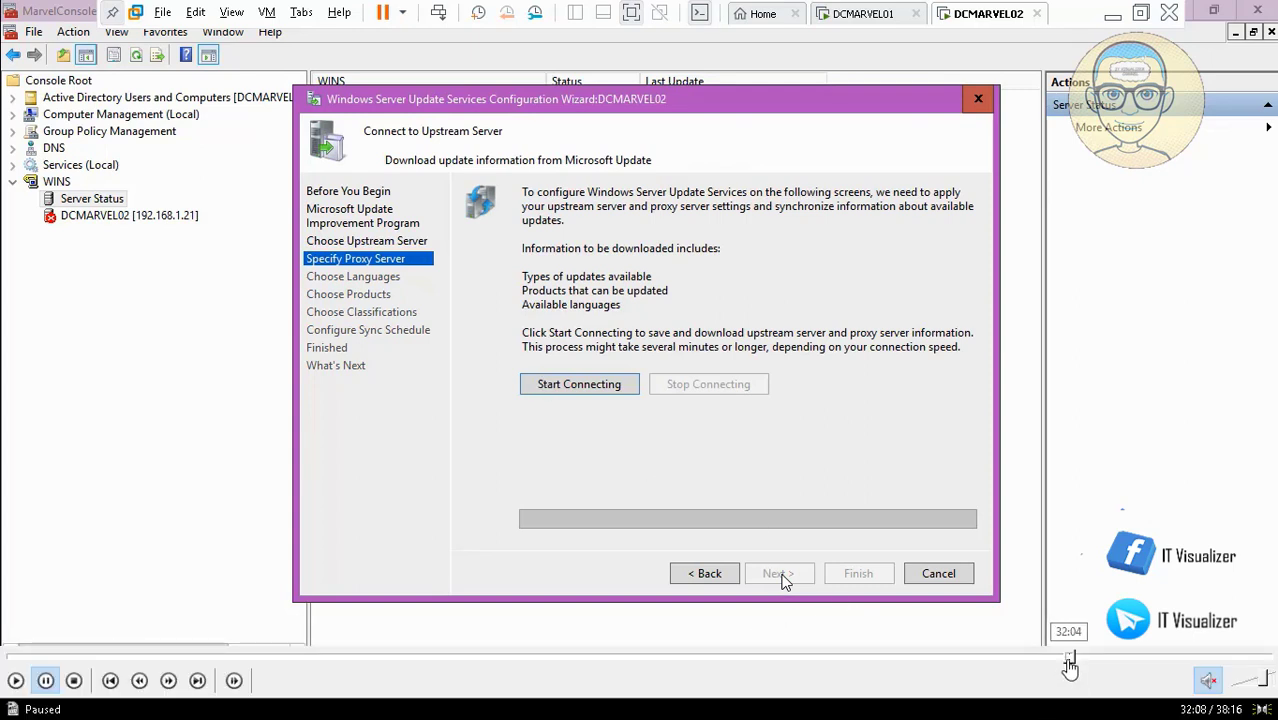
left_click(1070, 658)
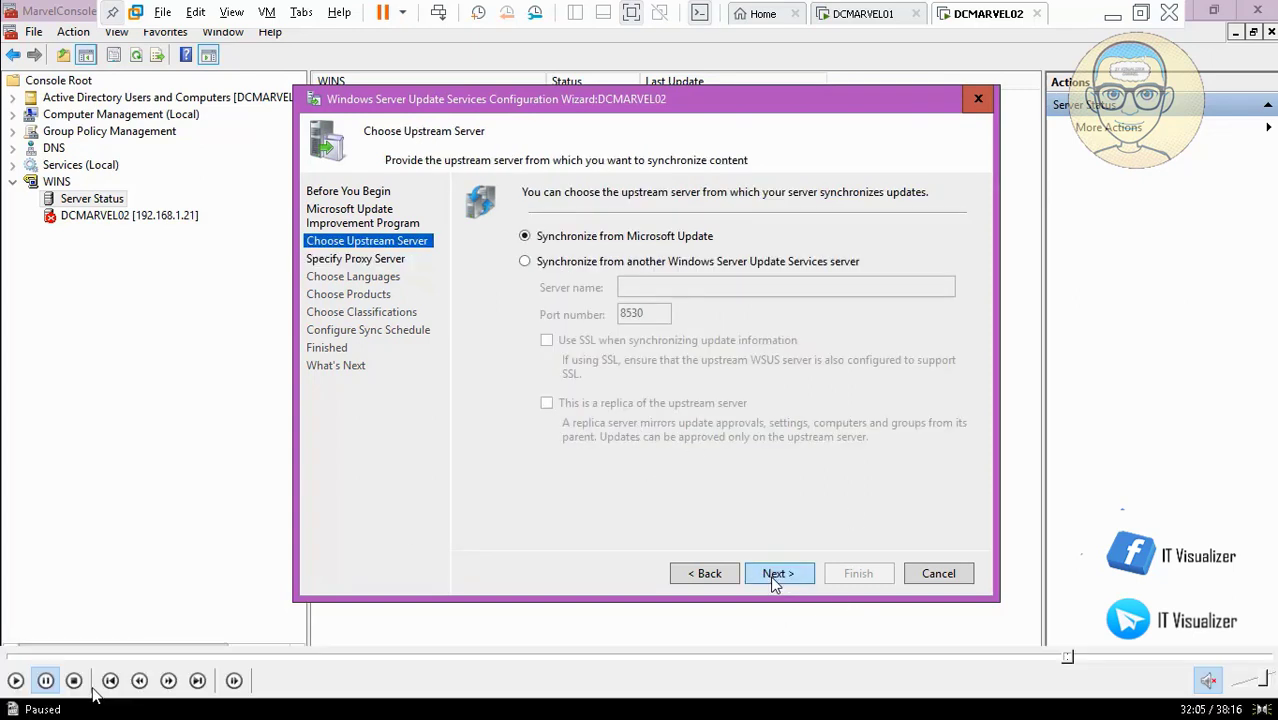
left_click(18, 680)
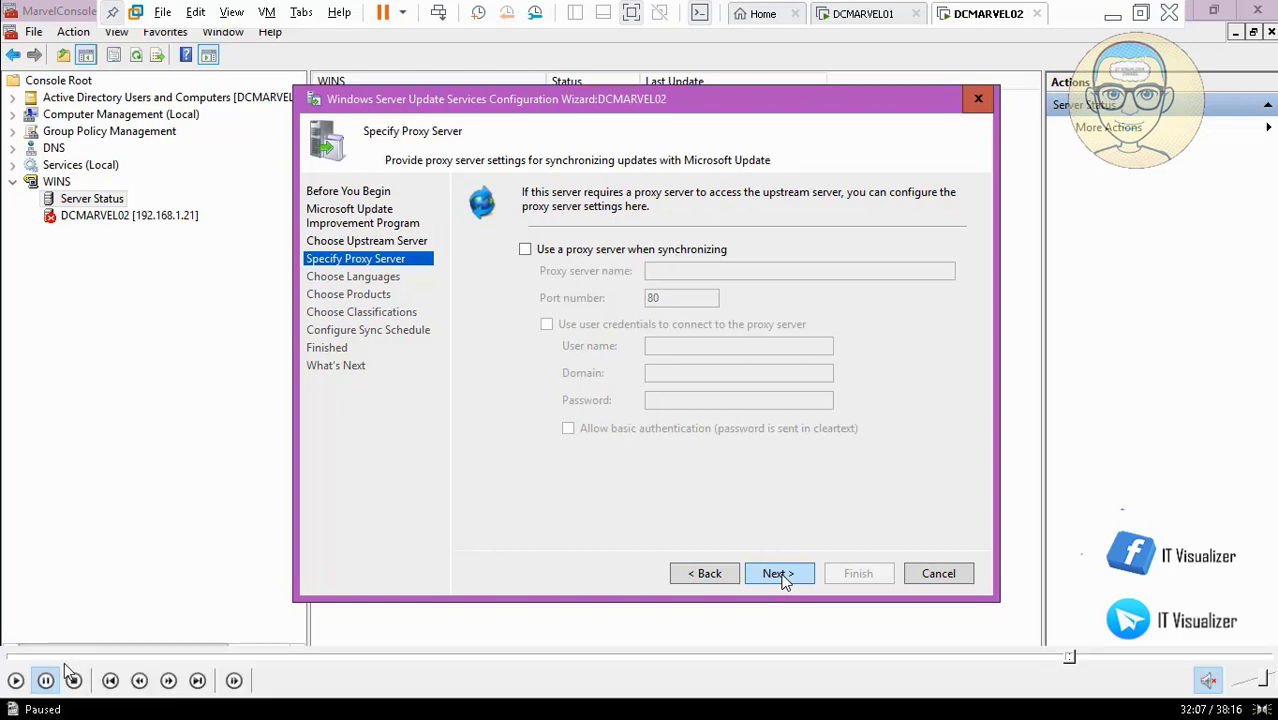
left_click(17, 684)
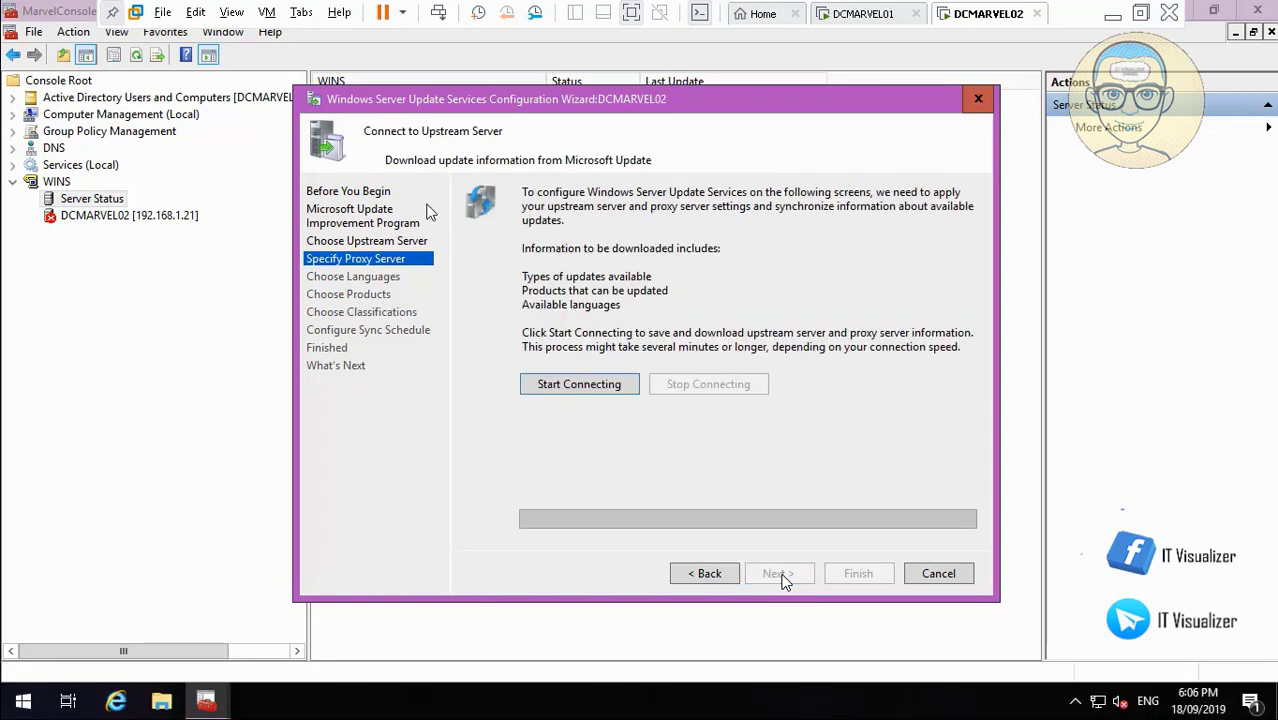
mouse_move(47, 681)
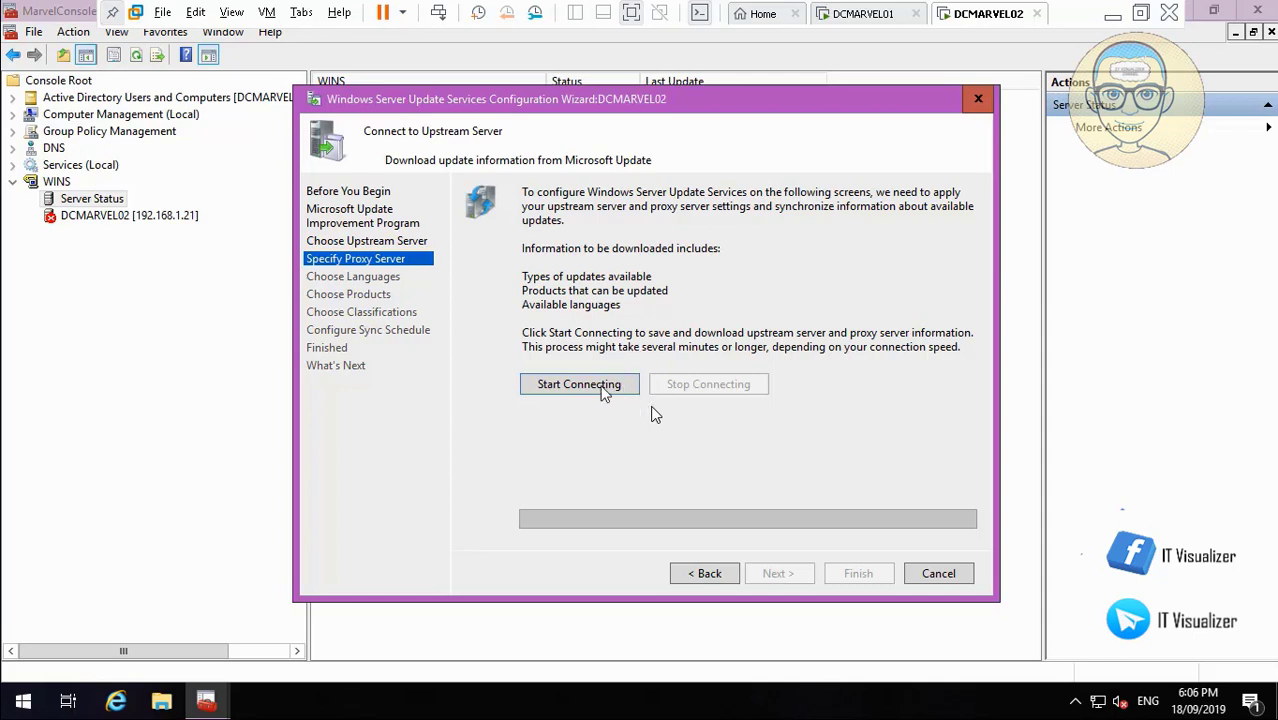
mouse_move(16, 714)
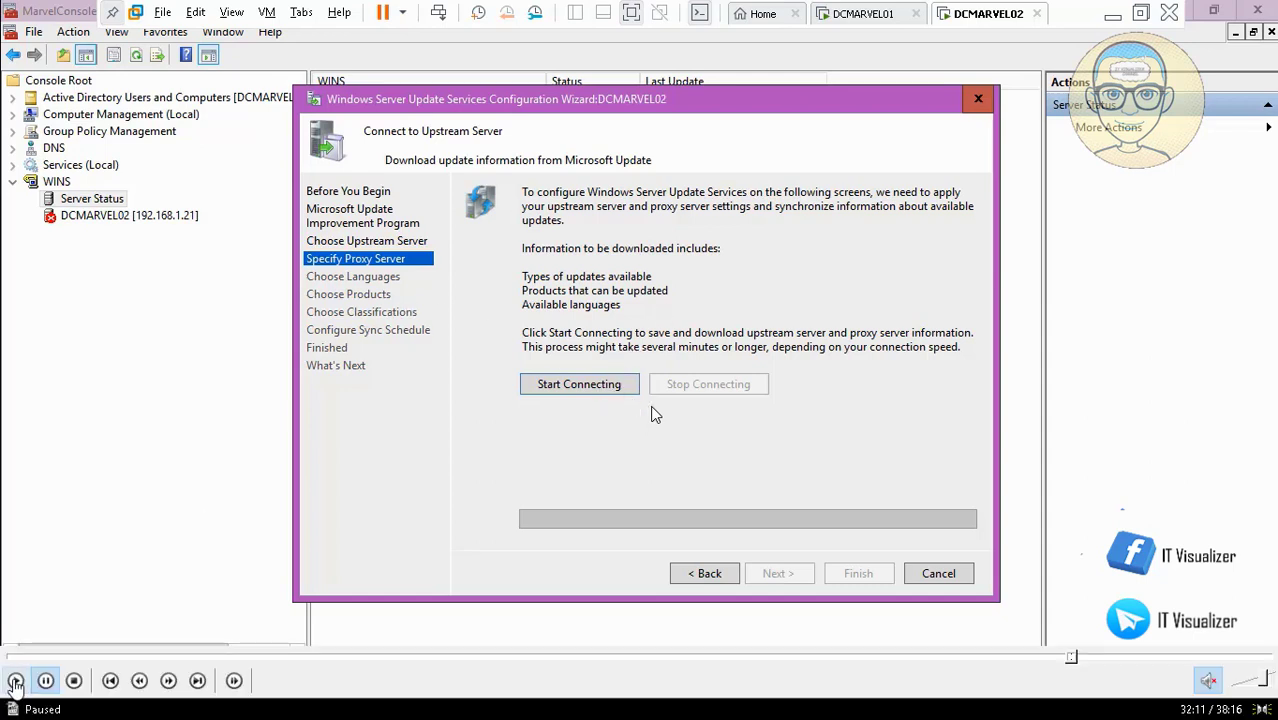
left_click(15, 680)
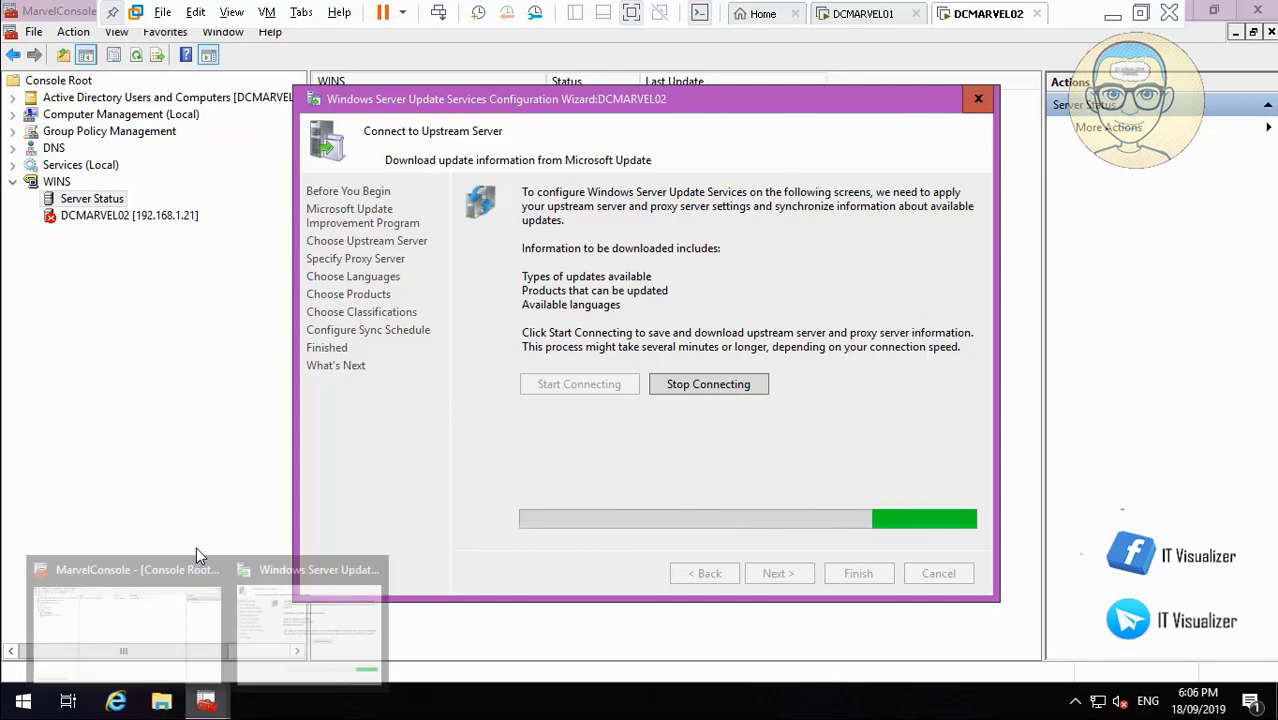
- Check the DCMARVEL01 virtual machine's screen, and return to the WSUS configuration wizard on DCMARVEL02
key("super+d")
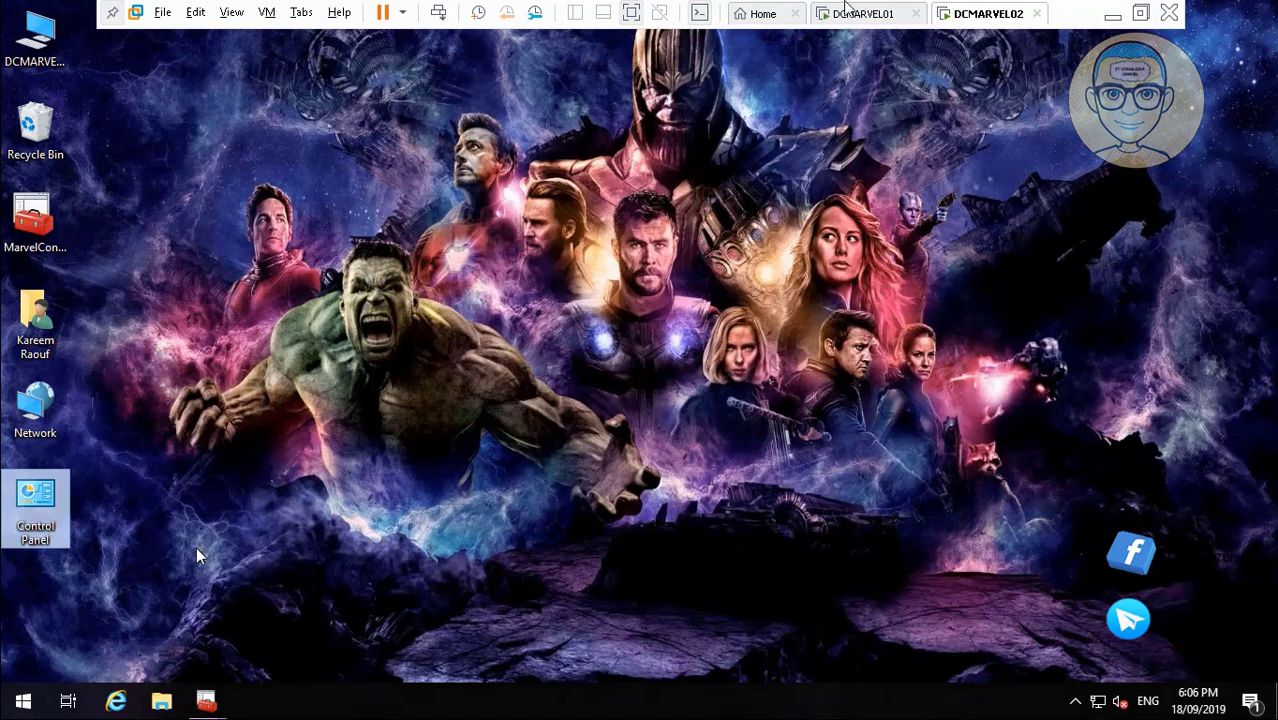
left_click(858, 15)
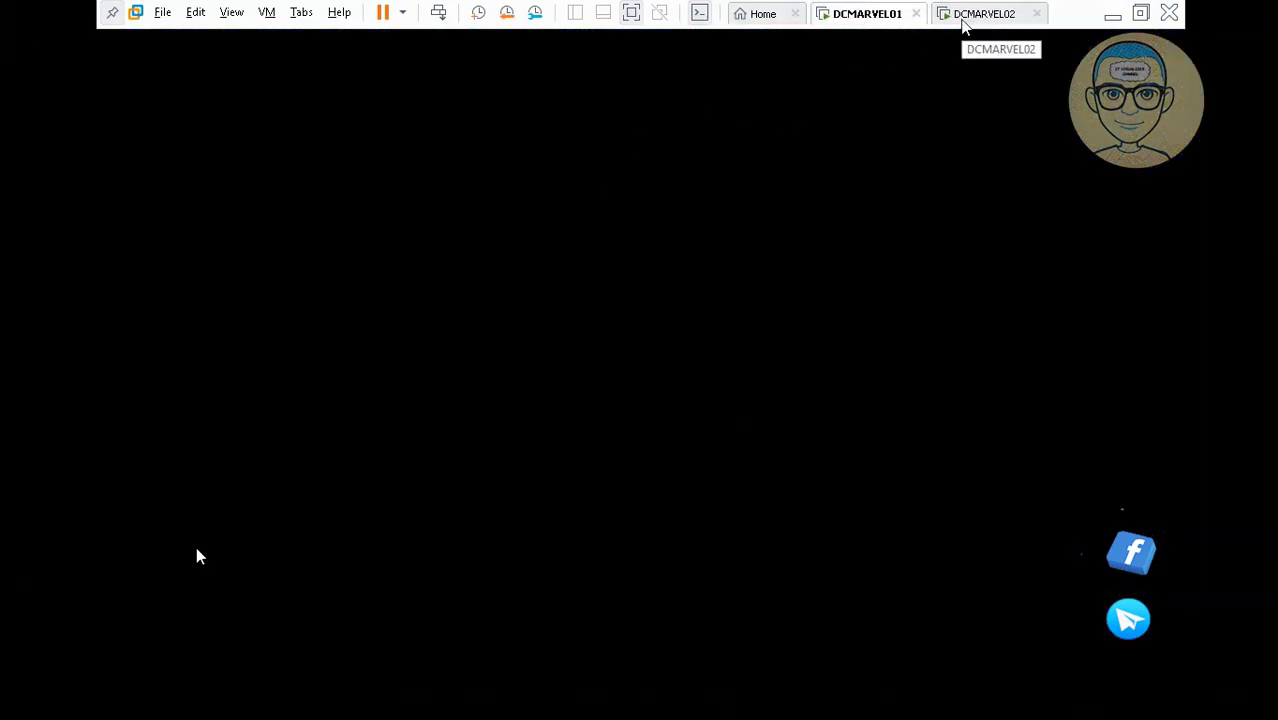
left_click(962, 24)
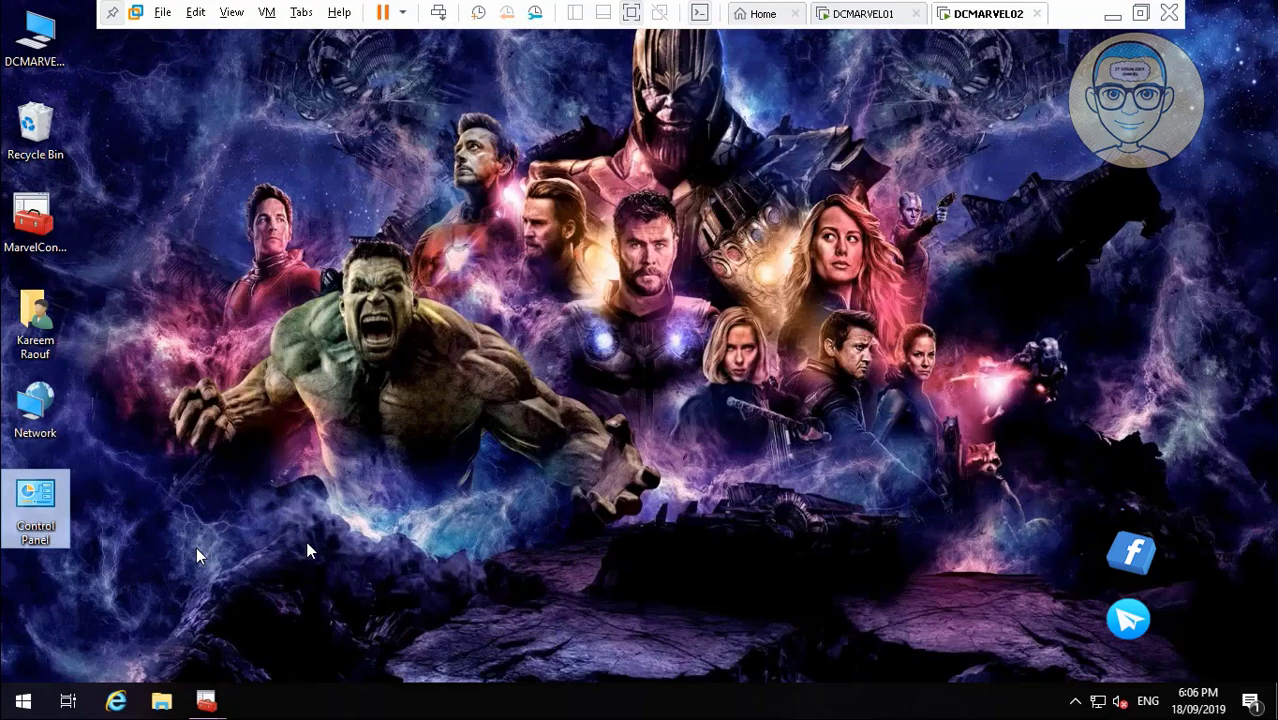
mouse_move(207, 703)
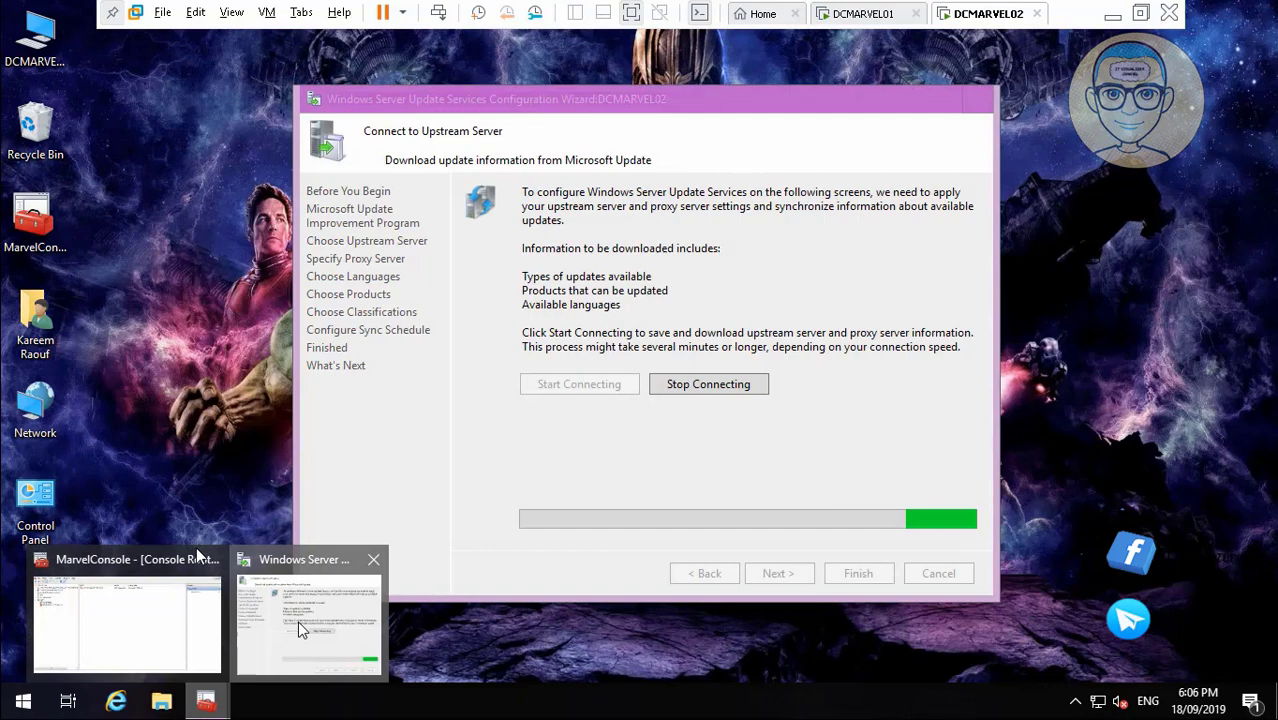
left_click(197, 556)
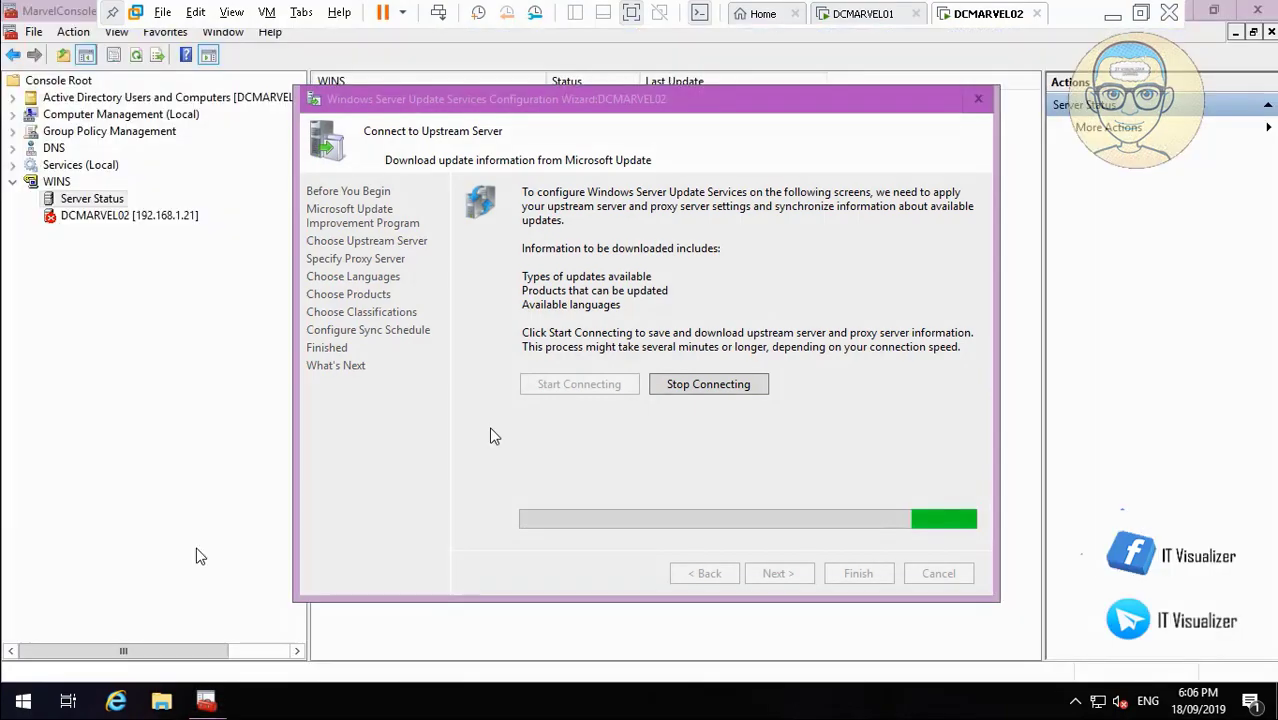
left_click(1113, 20)
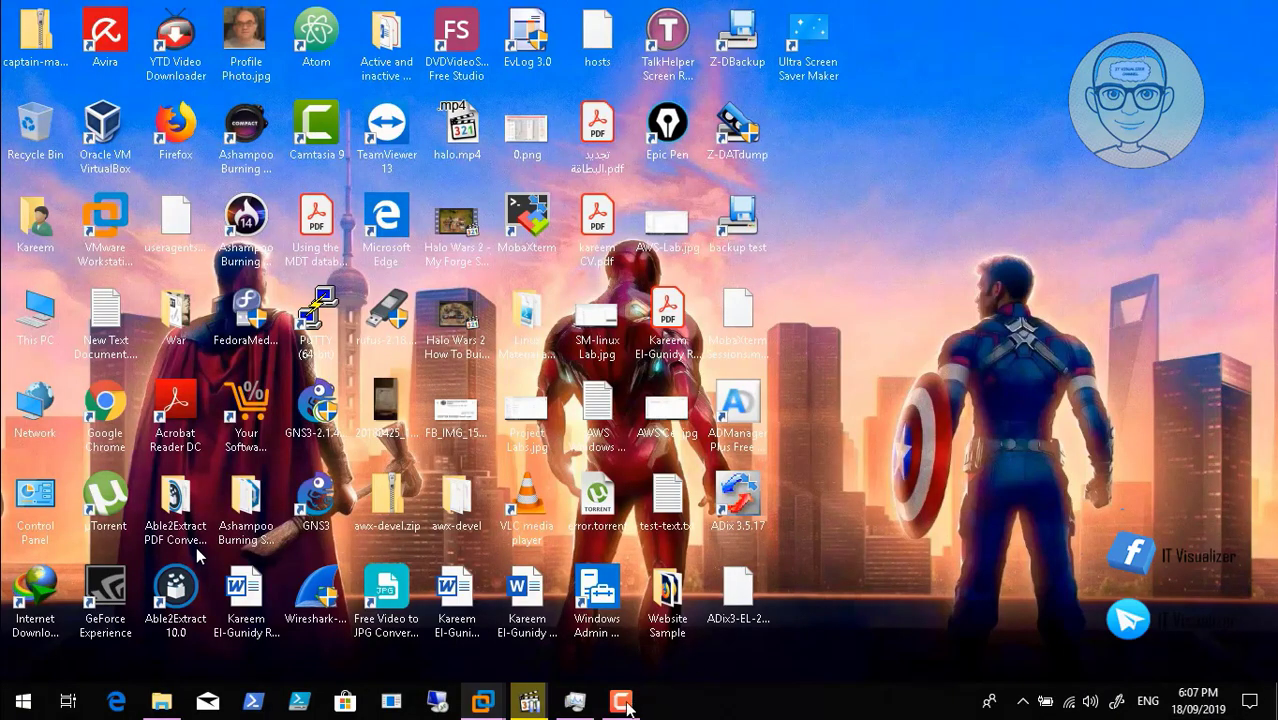
left_click(621, 704)
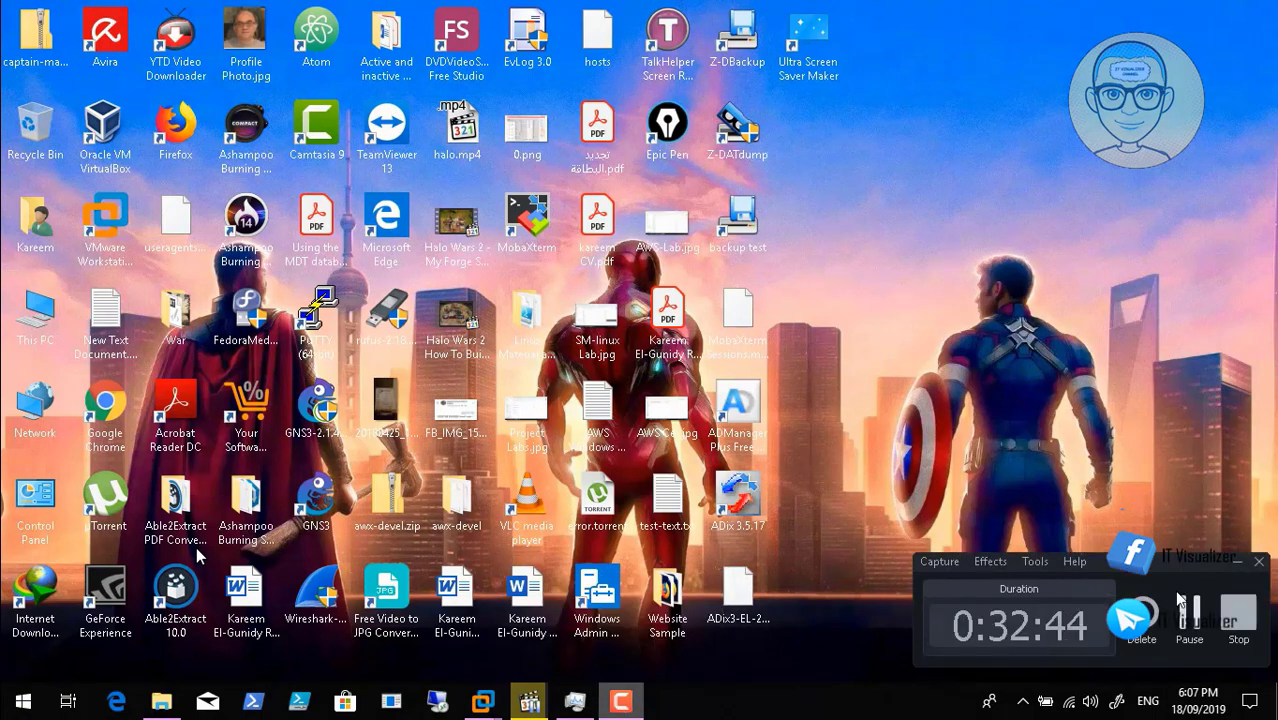
left_click(1190, 612)
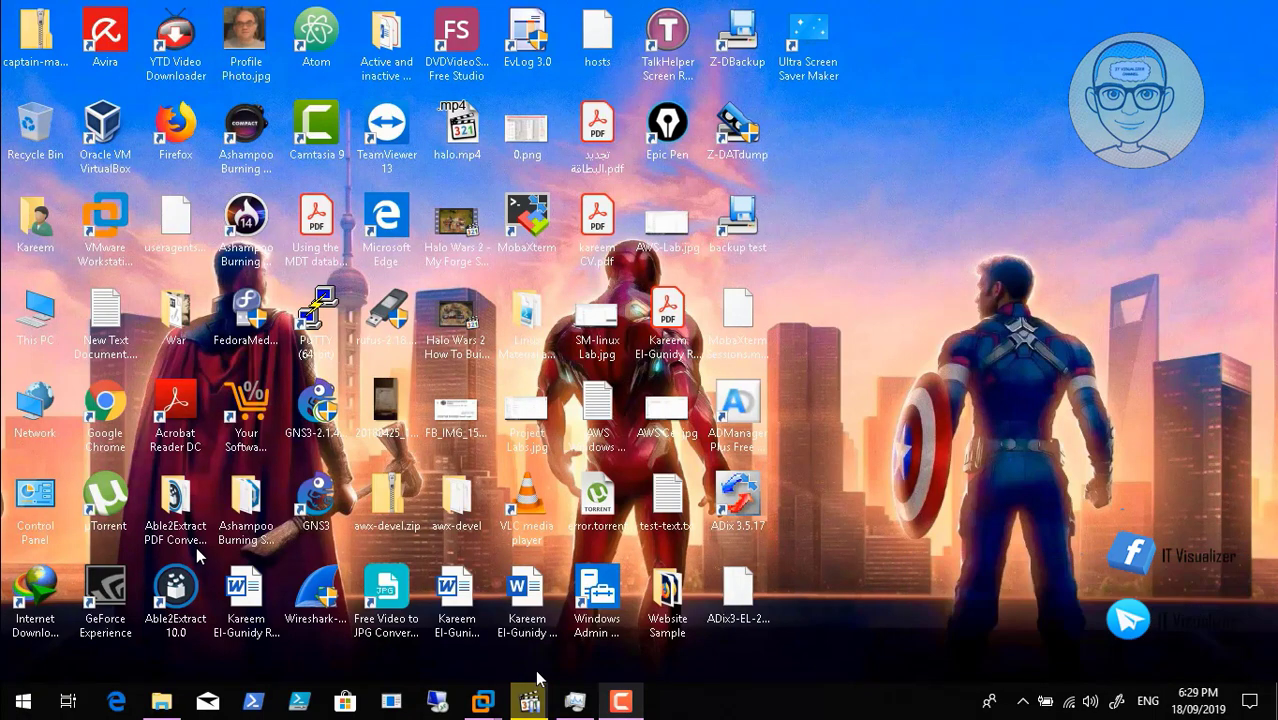
- Return to DCMARVEL02's WSUS wizard, limit update downloads to English only, and continue to the product selection
mouse_move(485, 700)
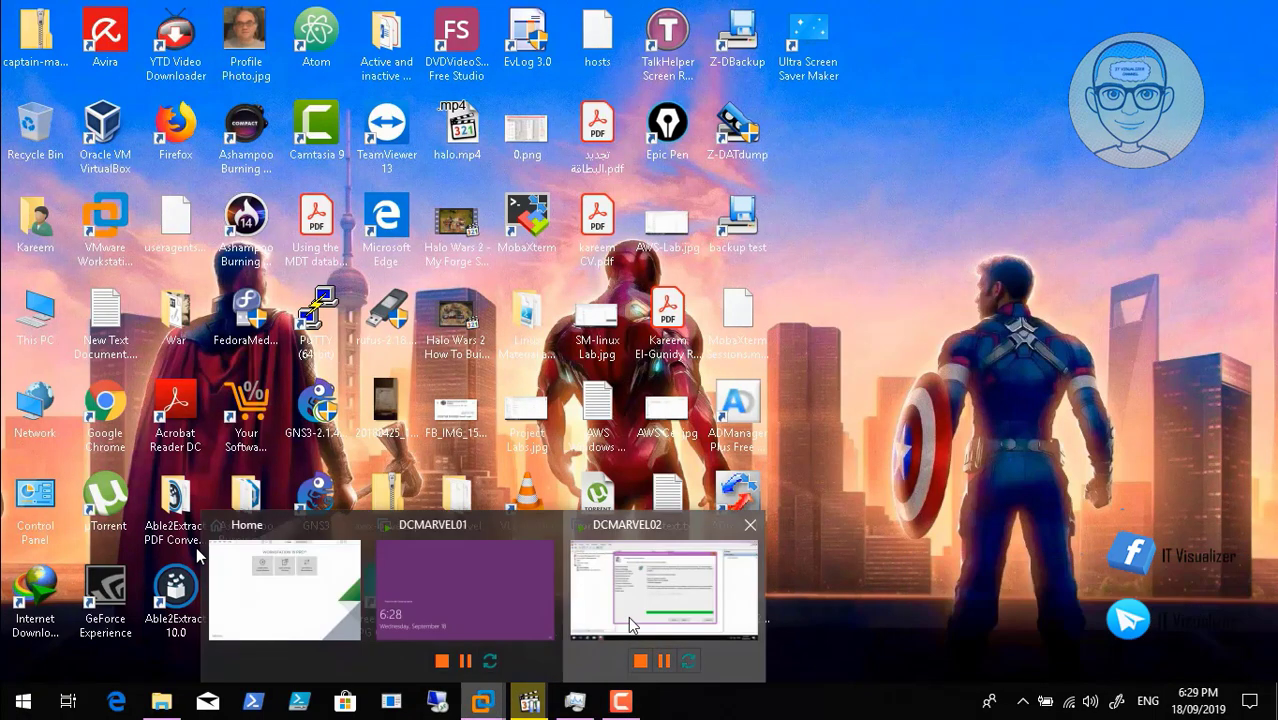
left_click(630, 625)
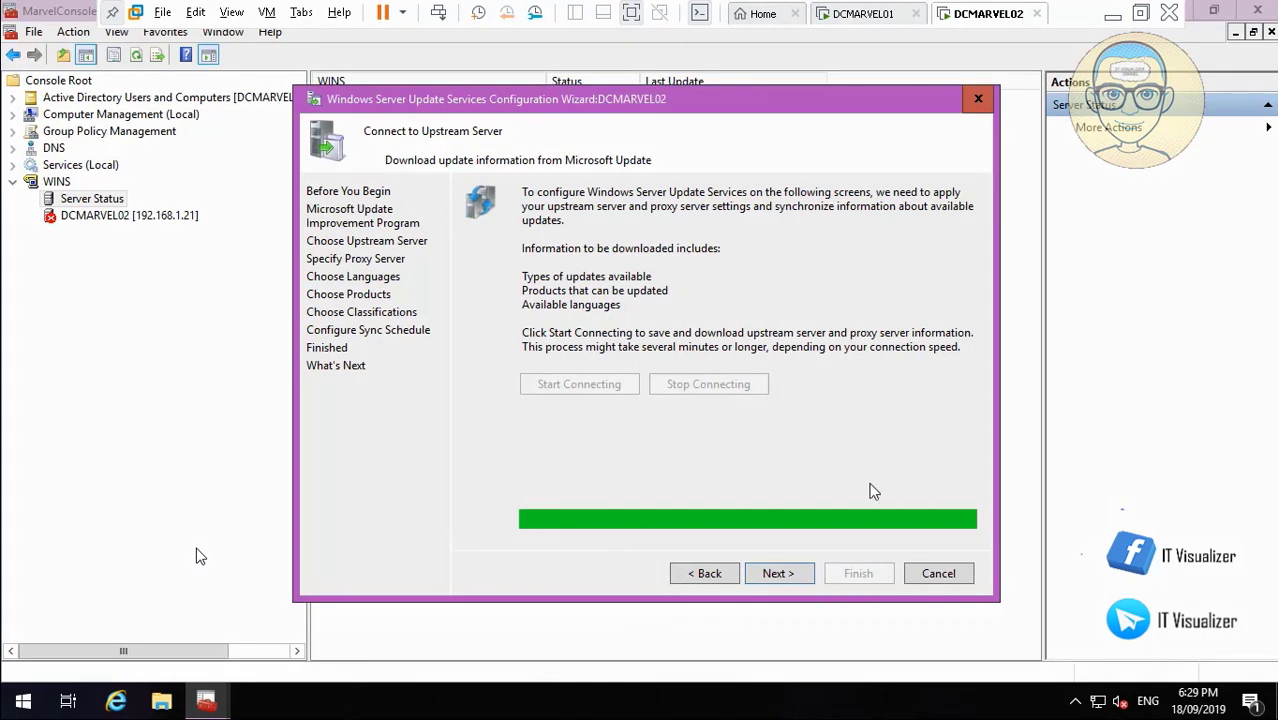
left_click(779, 574)
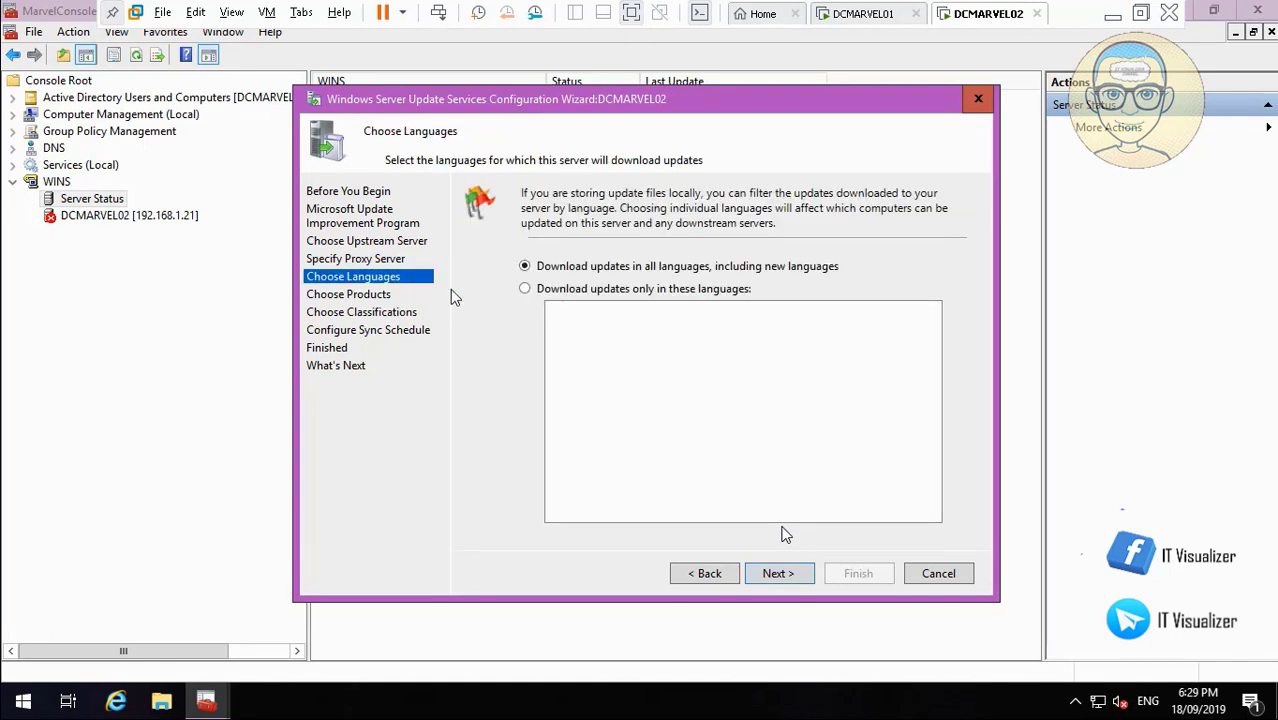
left_click(524, 288)
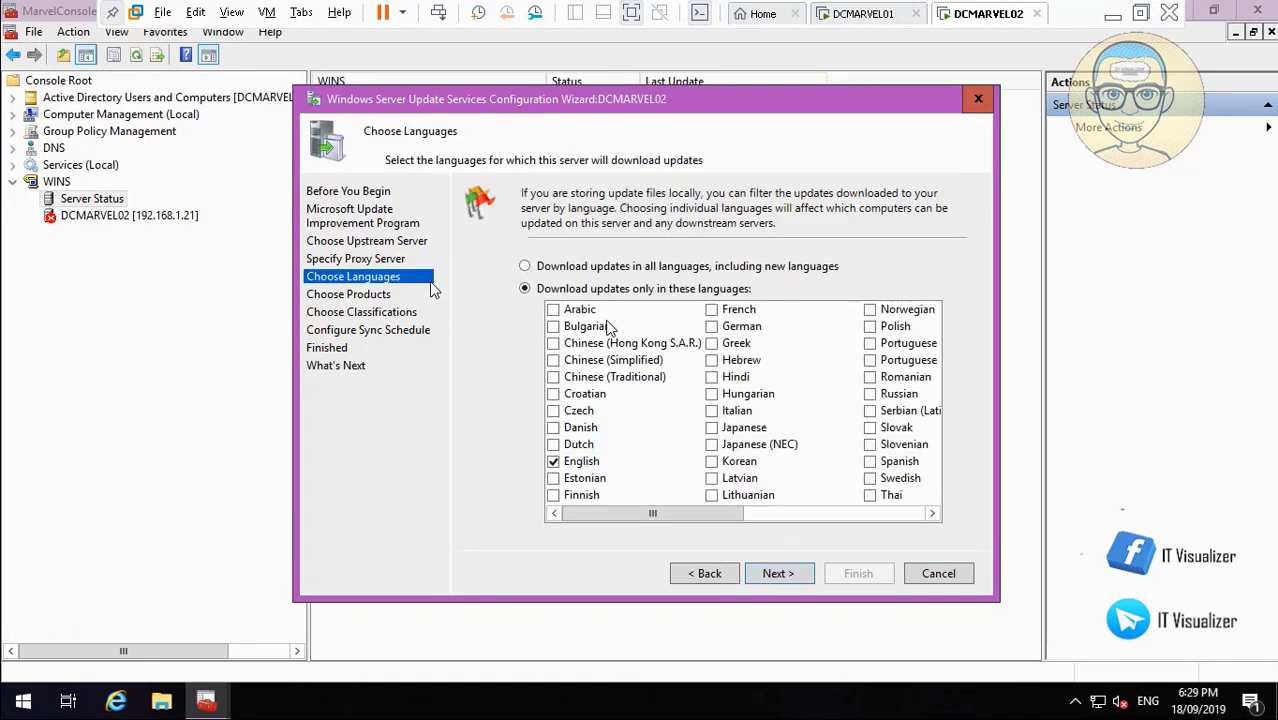
left_click(788, 577)
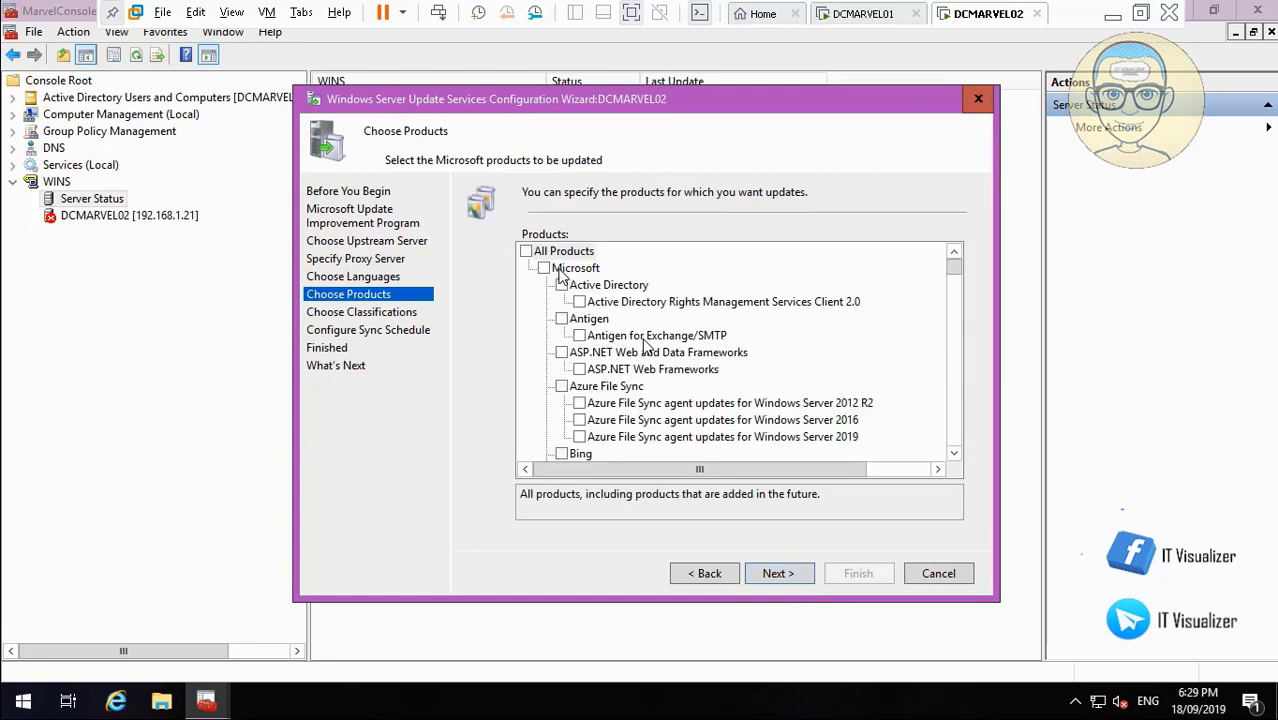
- Select Office 2019 under the Office category as a product to be updated
left_click(954, 453)
left_click_drag(954, 453, 954, 452)
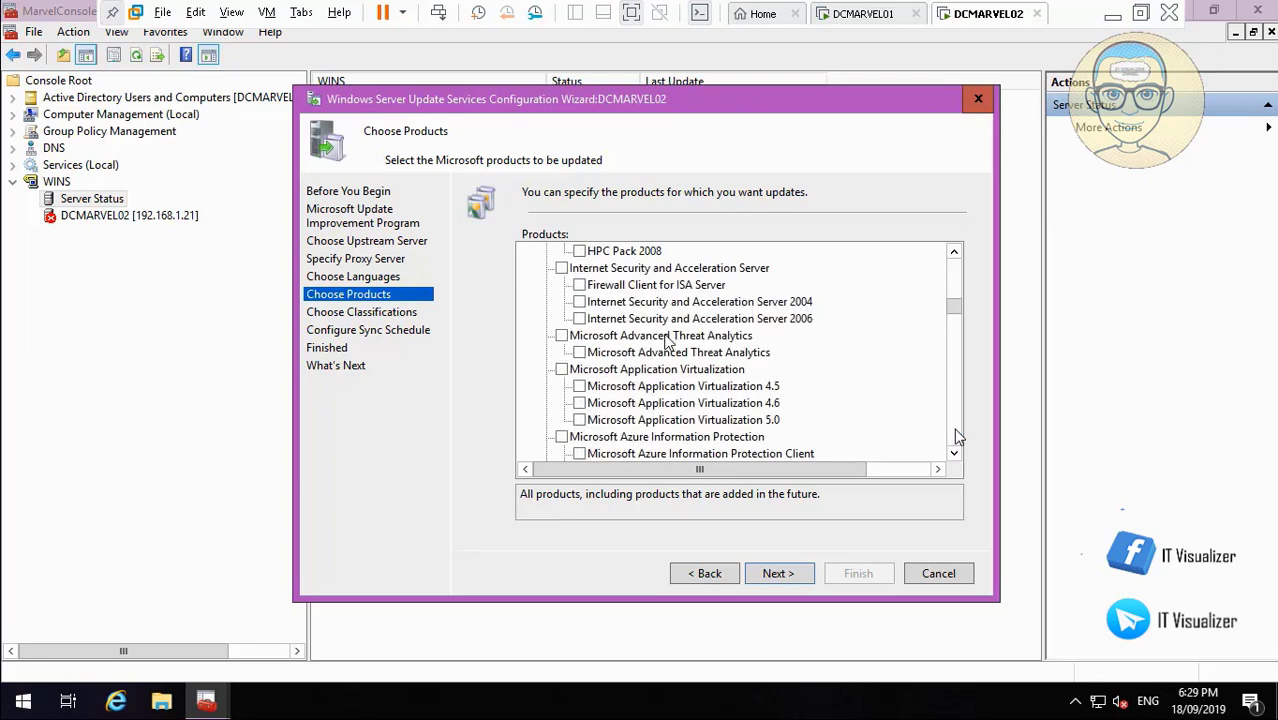
scroll(700, 345, "down", 7)
scroll(792, 352, "down", 4)
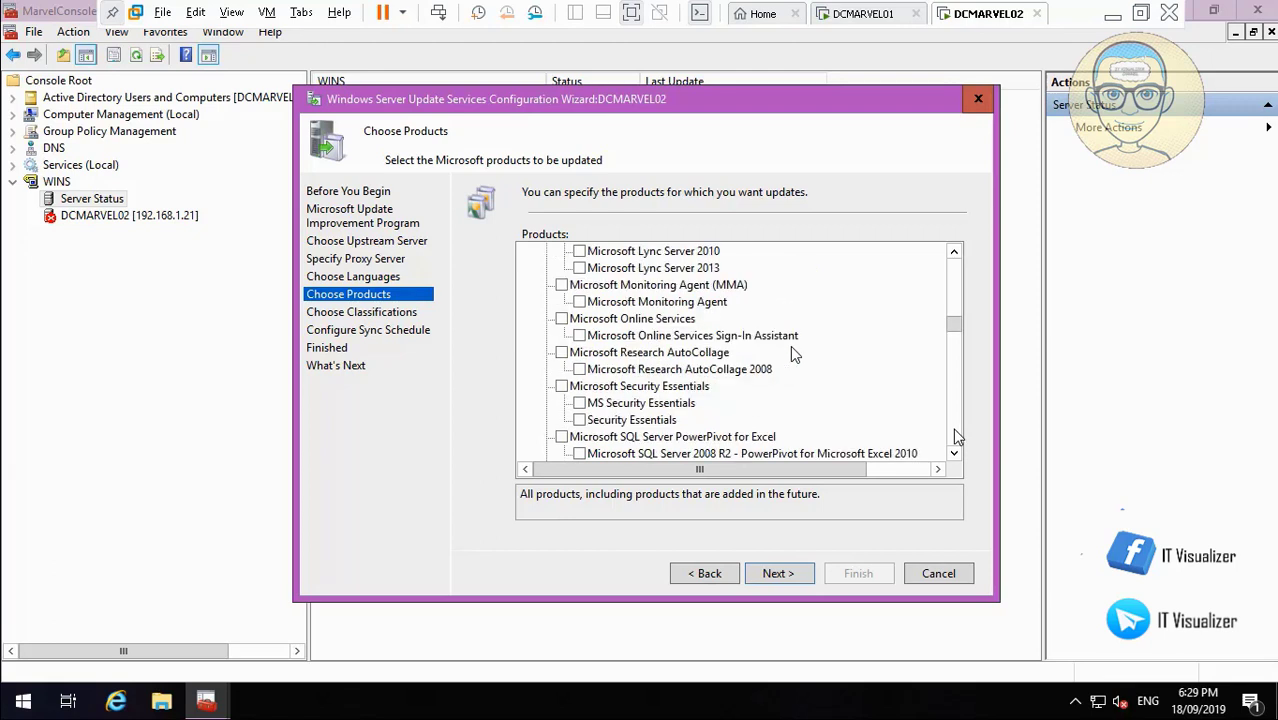
scroll(792, 352, "down", 9)
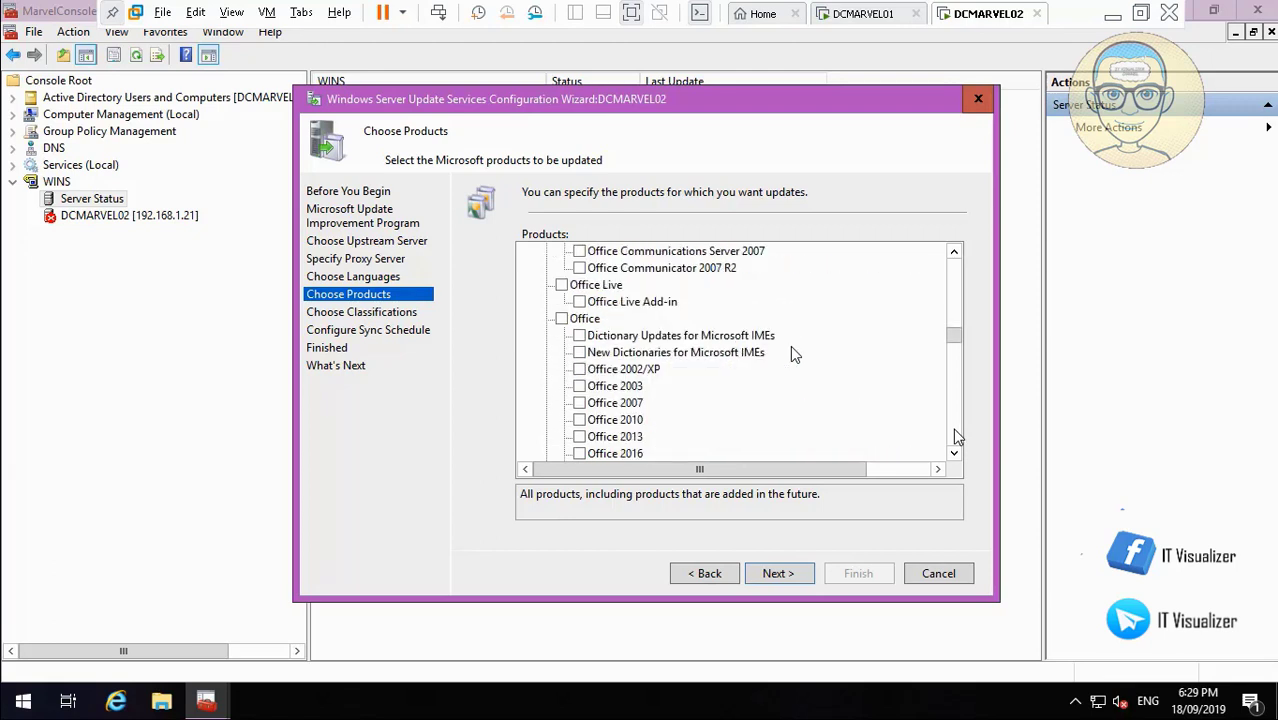
left_click_drag(954, 452, 956, 455)
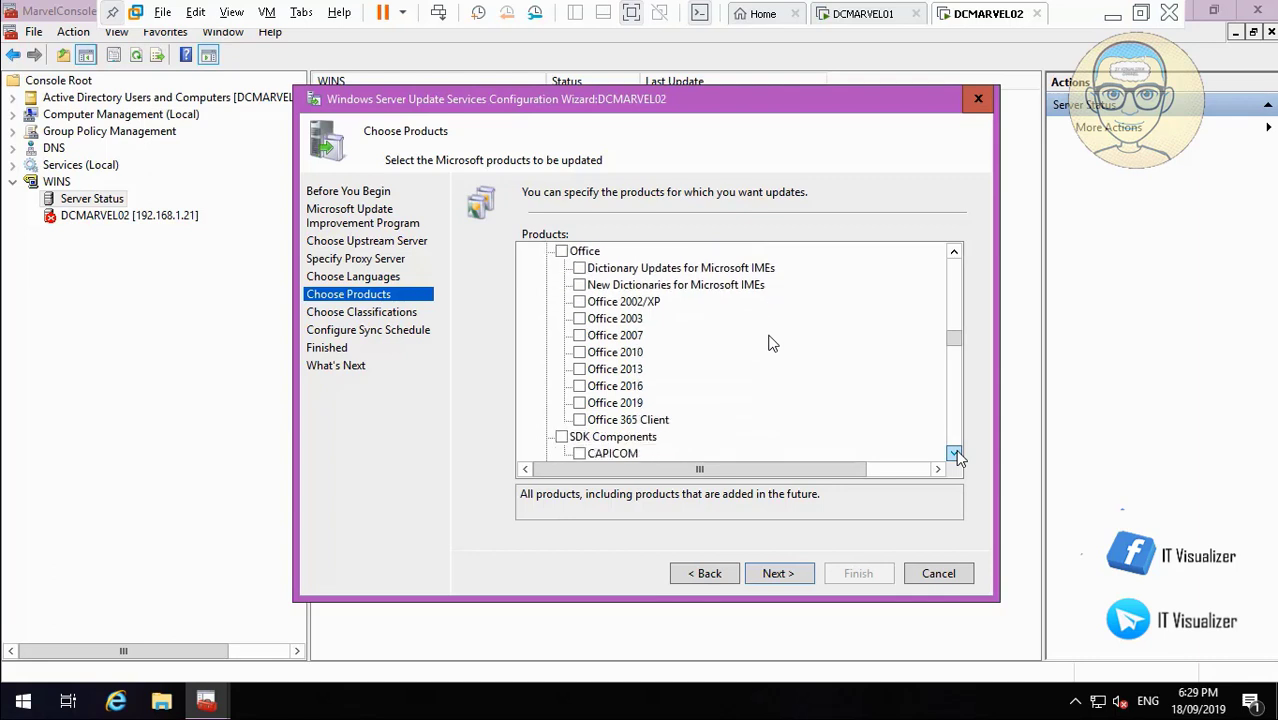
left_click(580, 403)
- Select the Windows Admin Center category with its product for updating
left_click_drag(955, 457, 955, 458)
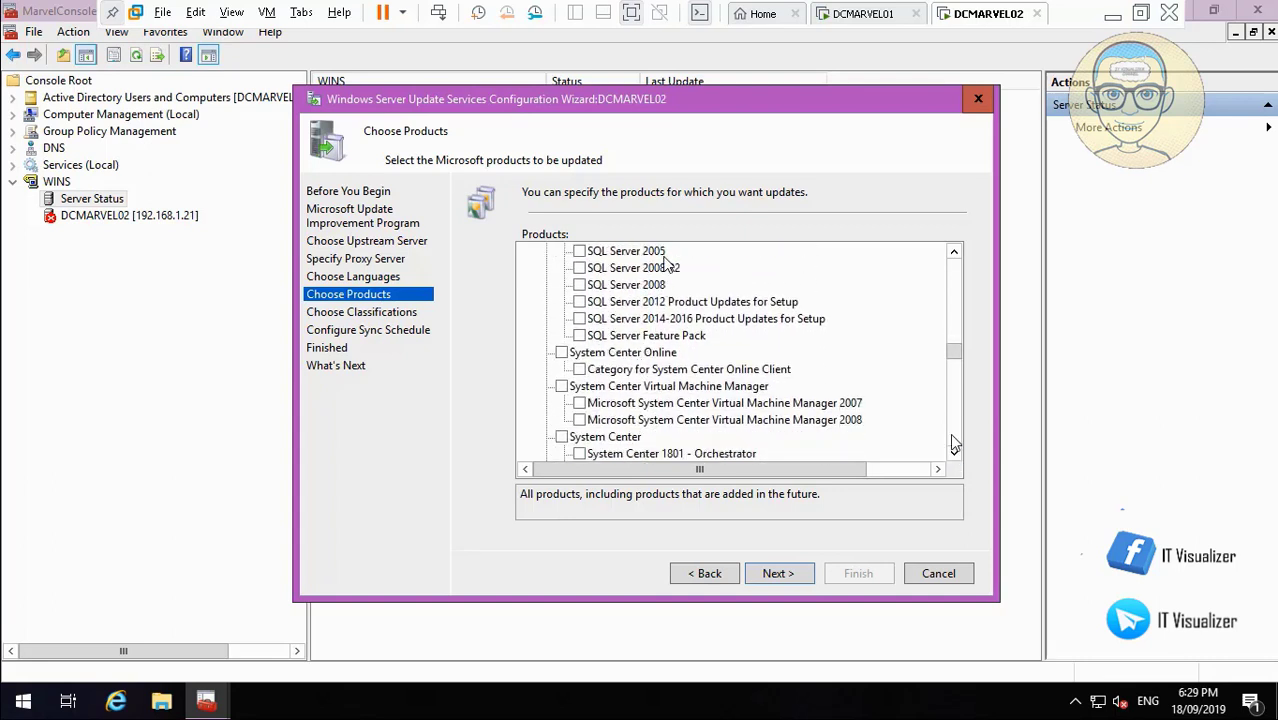
left_click(953, 444)
left_click(951, 430)
left_click(951, 430)
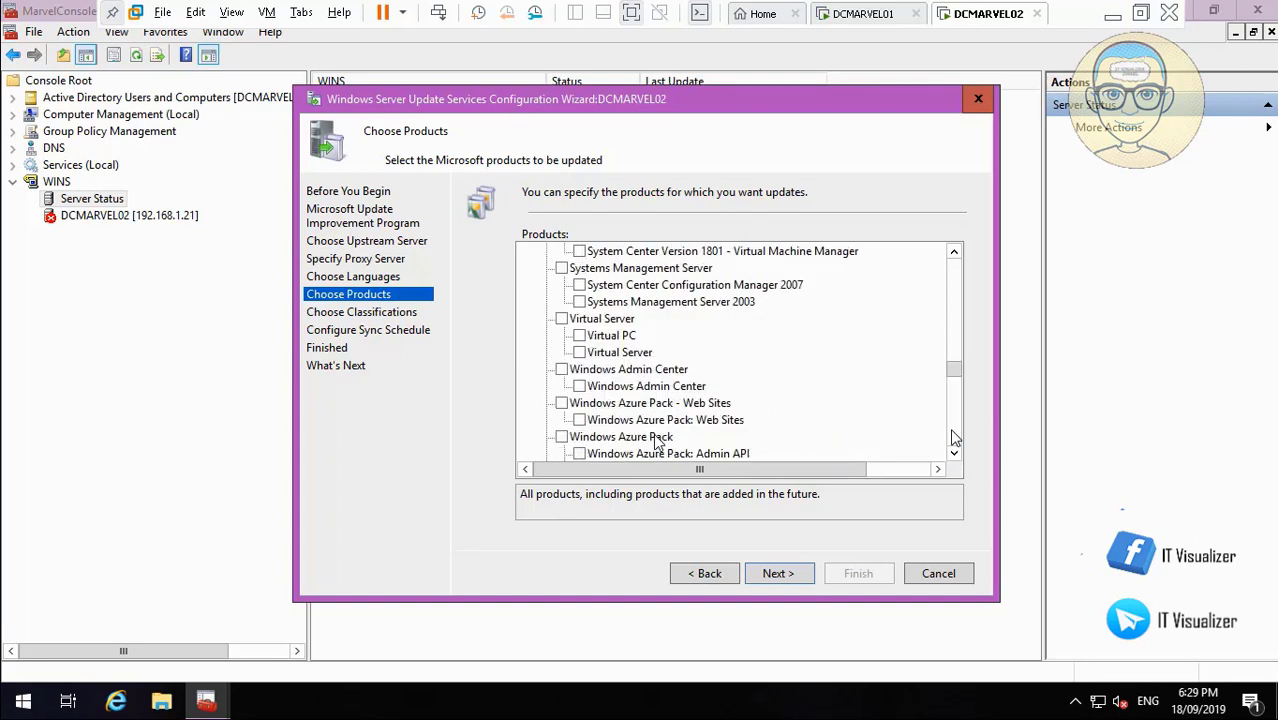
left_click(953, 250)
left_click(953, 250)
left_click(953, 250)
left_click(953, 250)
left_click(953, 250)
left_click(953, 250)
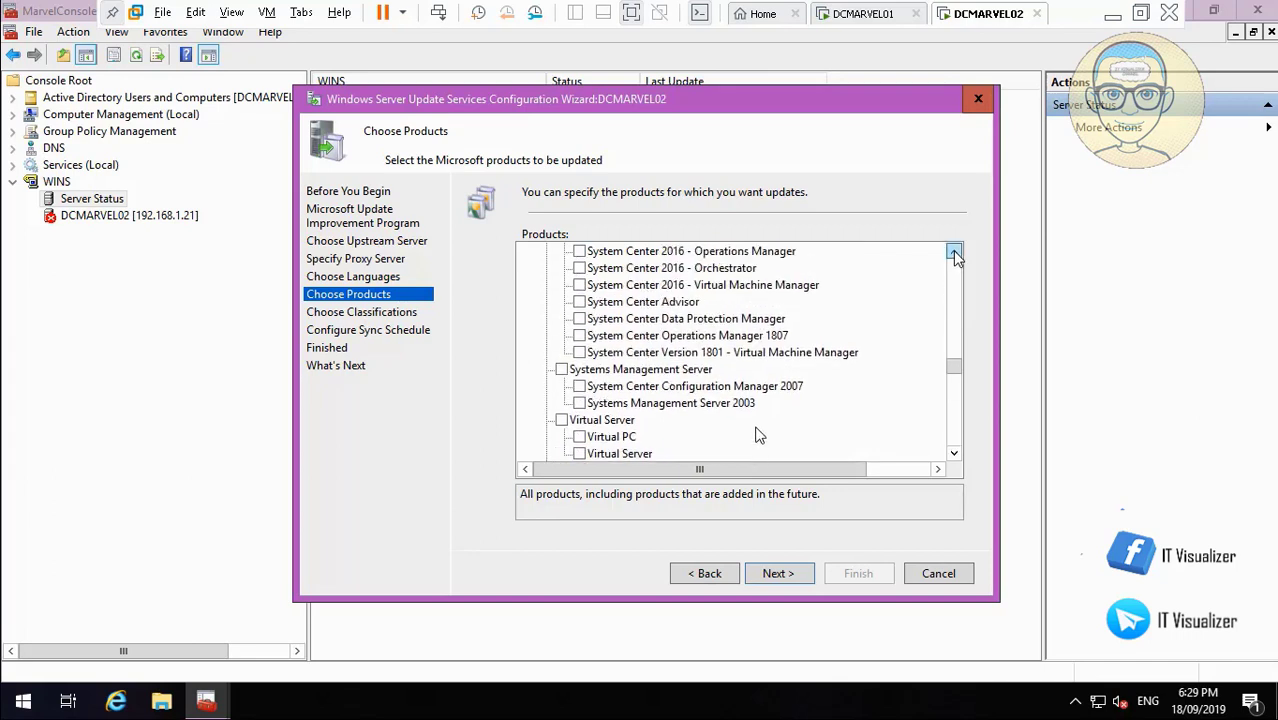
left_click(953, 250)
left_click(953, 456)
left_click(953, 456)
left_click(953, 456)
left_click(953, 456)
left_click(953, 456)
left_click(953, 456)
left_click(953, 456)
left_click(953, 456)
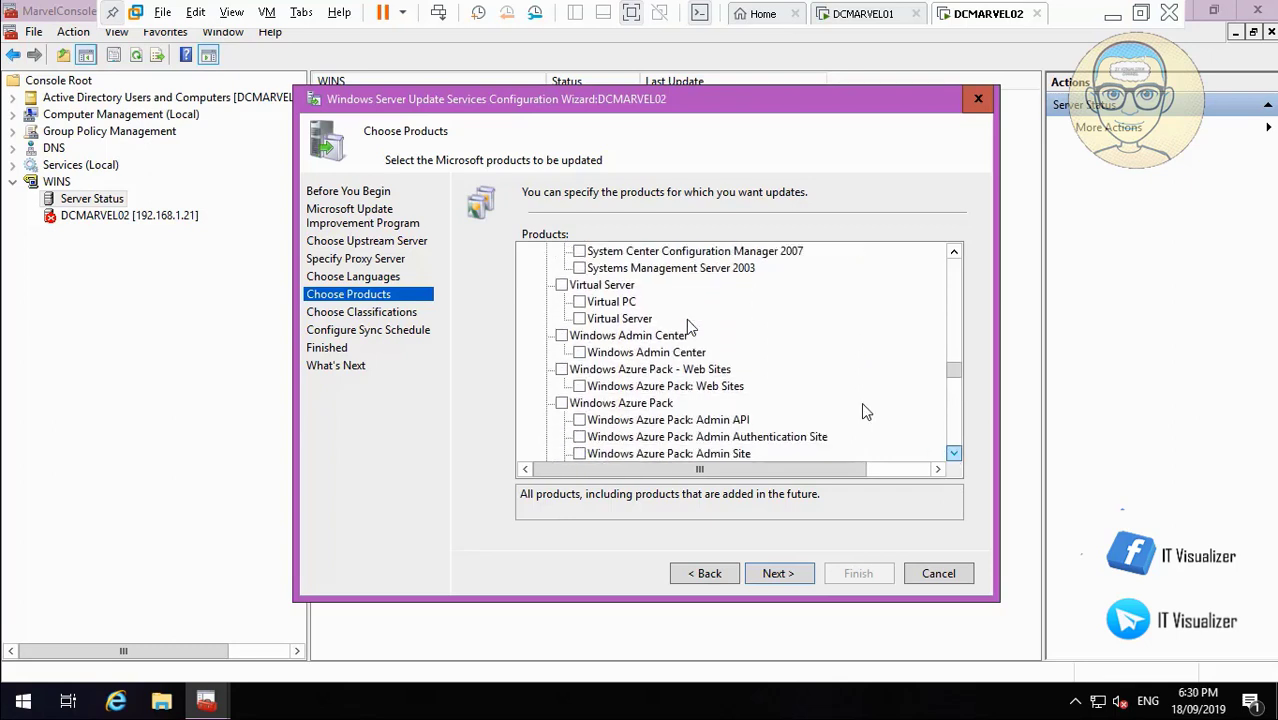
left_click(953, 456)
left_click(953, 456)
left_click(953, 456)
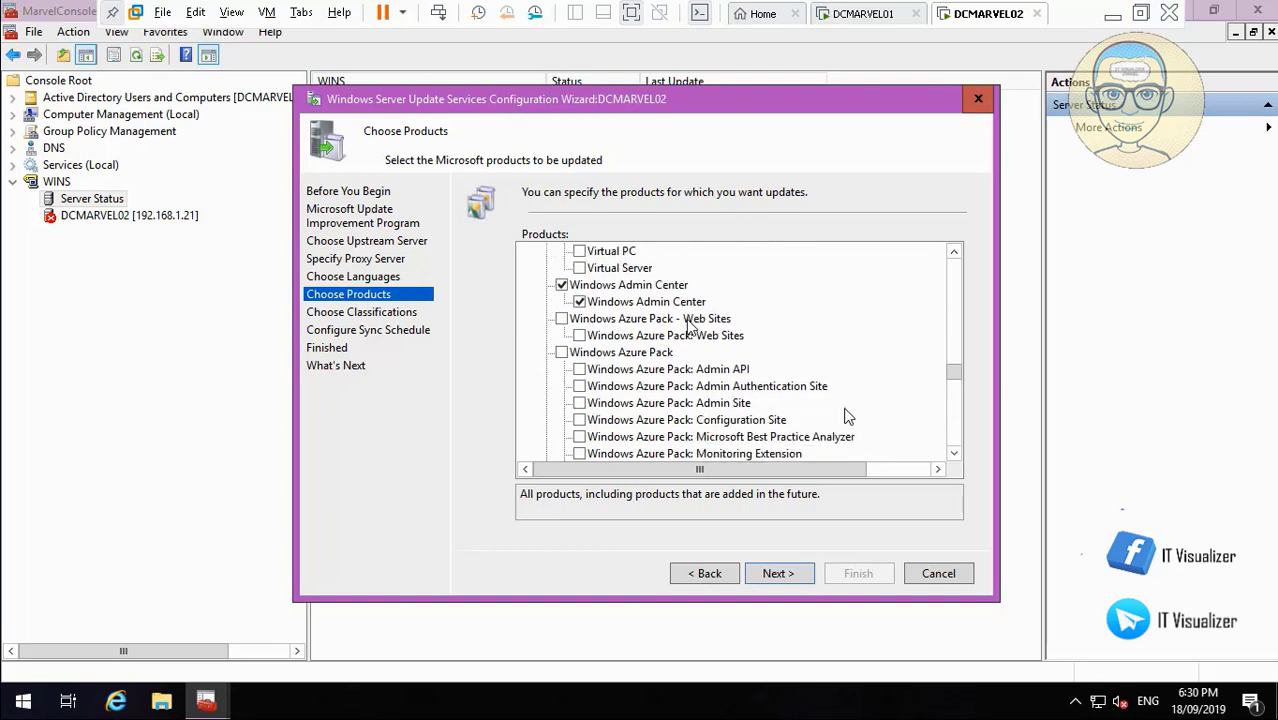
- Deselect the entire Windows category in the WSUS product list
left_click_drag(953, 456, 953, 456)
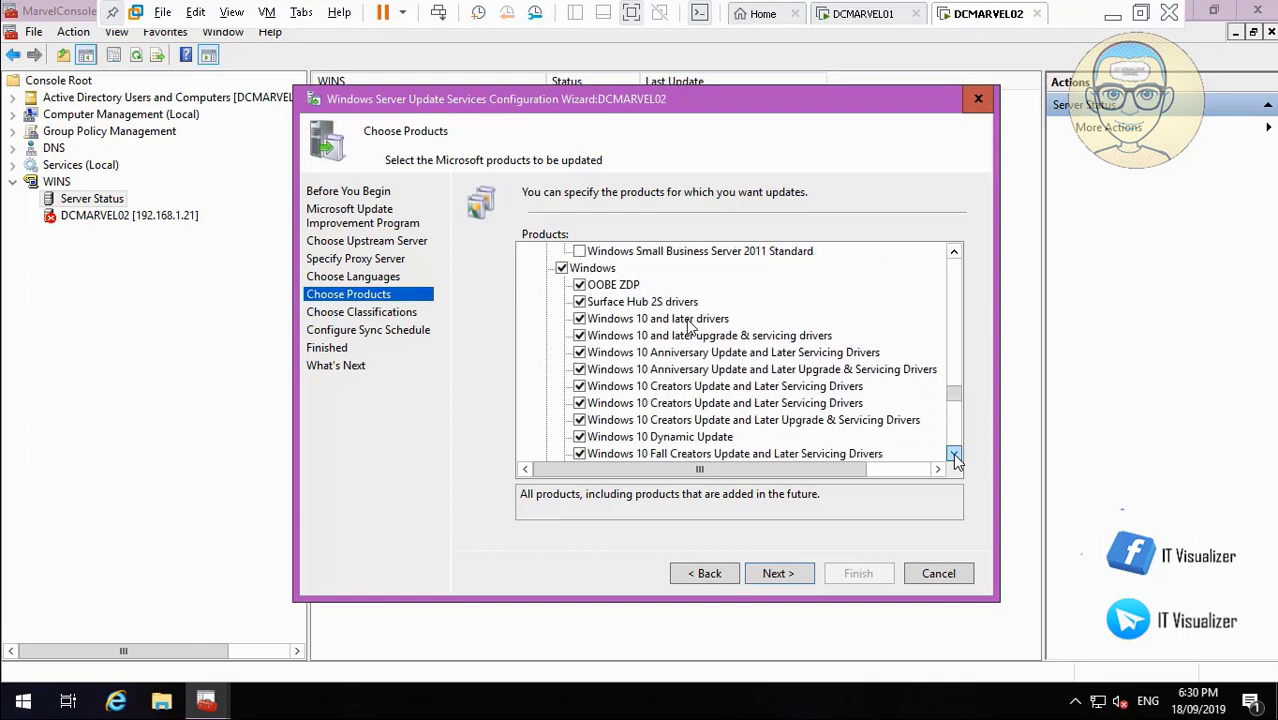
left_click(953, 456)
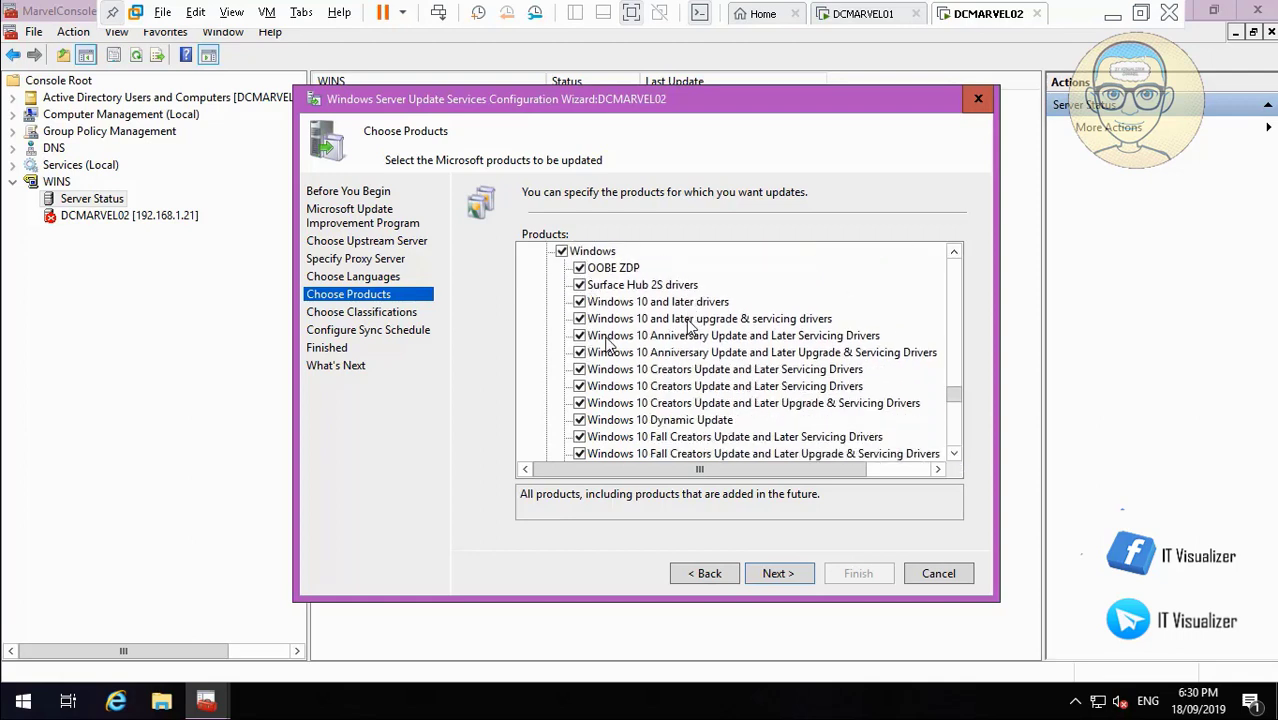
left_click(561, 251)
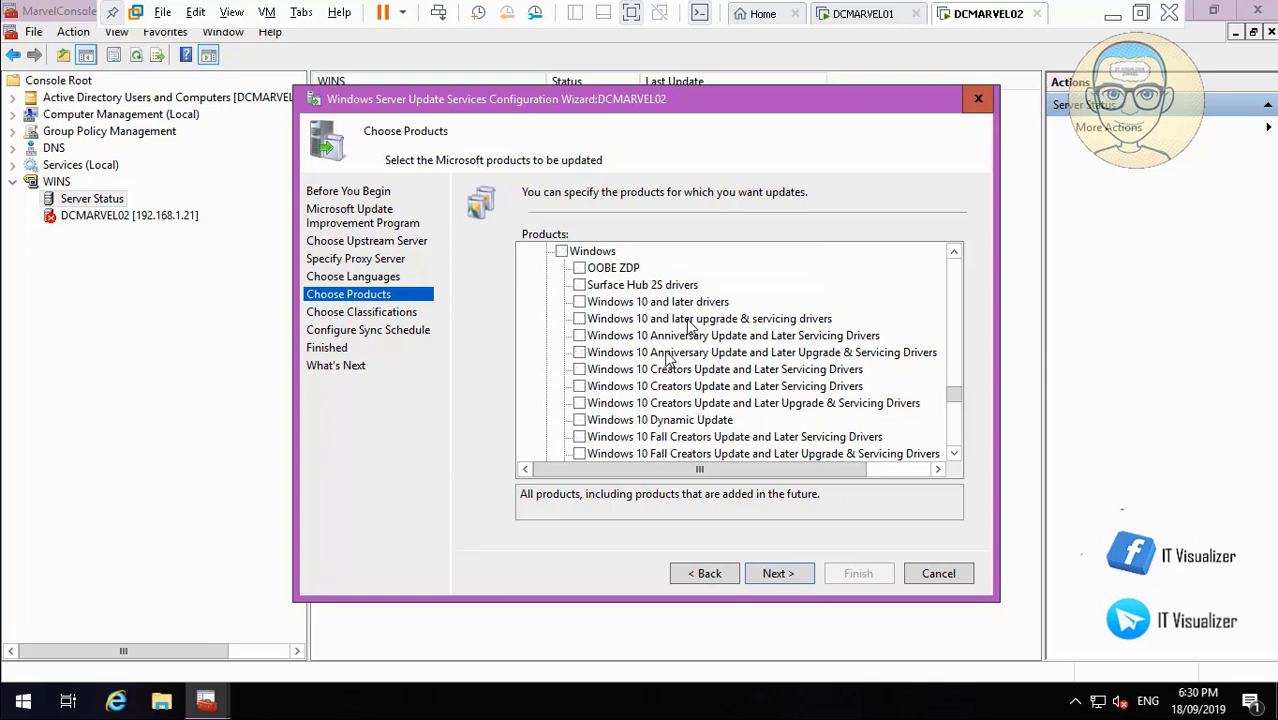
- Select only the "Windows 10, version 1903 and later" product under the Windows category
left_click(955, 453)
left_click(955, 453)
left_click(955, 453)
left_click(955, 453)
left_click(955, 453)
left_click(955, 453)
left_click(955, 453)
double_click(955, 453)
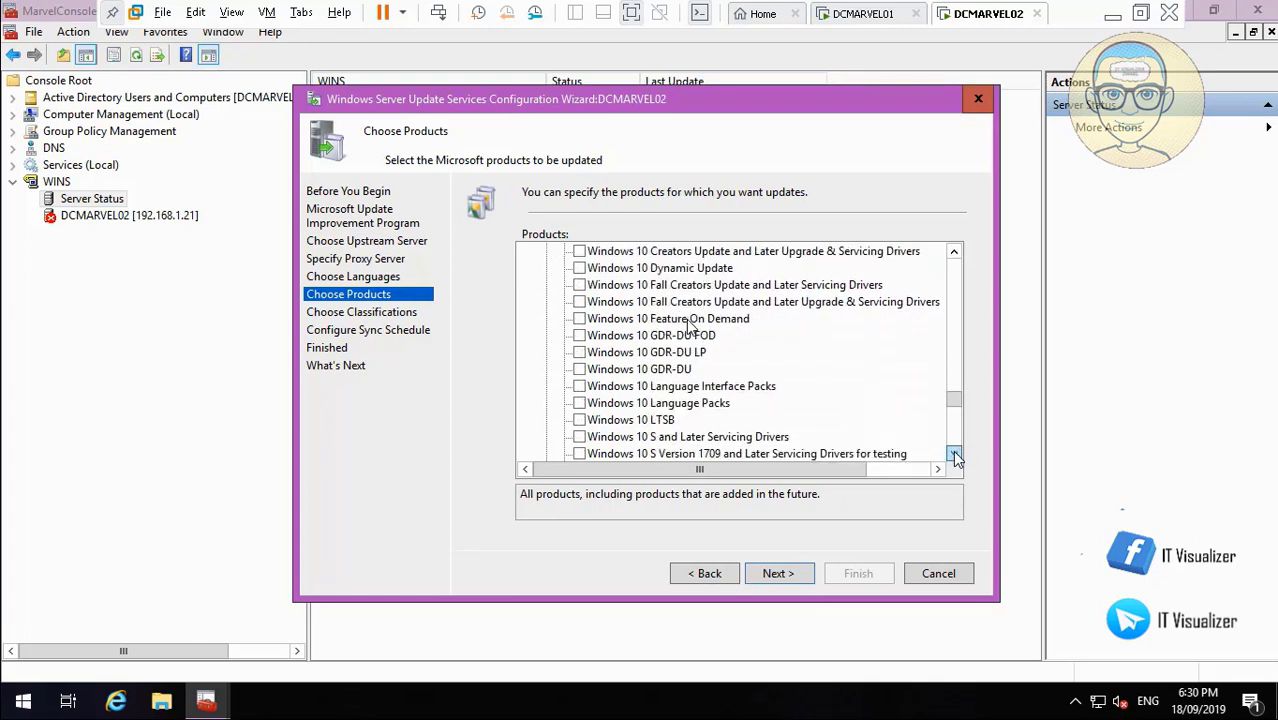
left_click(955, 453)
left_click(955, 453)
left_click(955, 453)
left_click(955, 453)
left_click(955, 453)
left_click(955, 453)
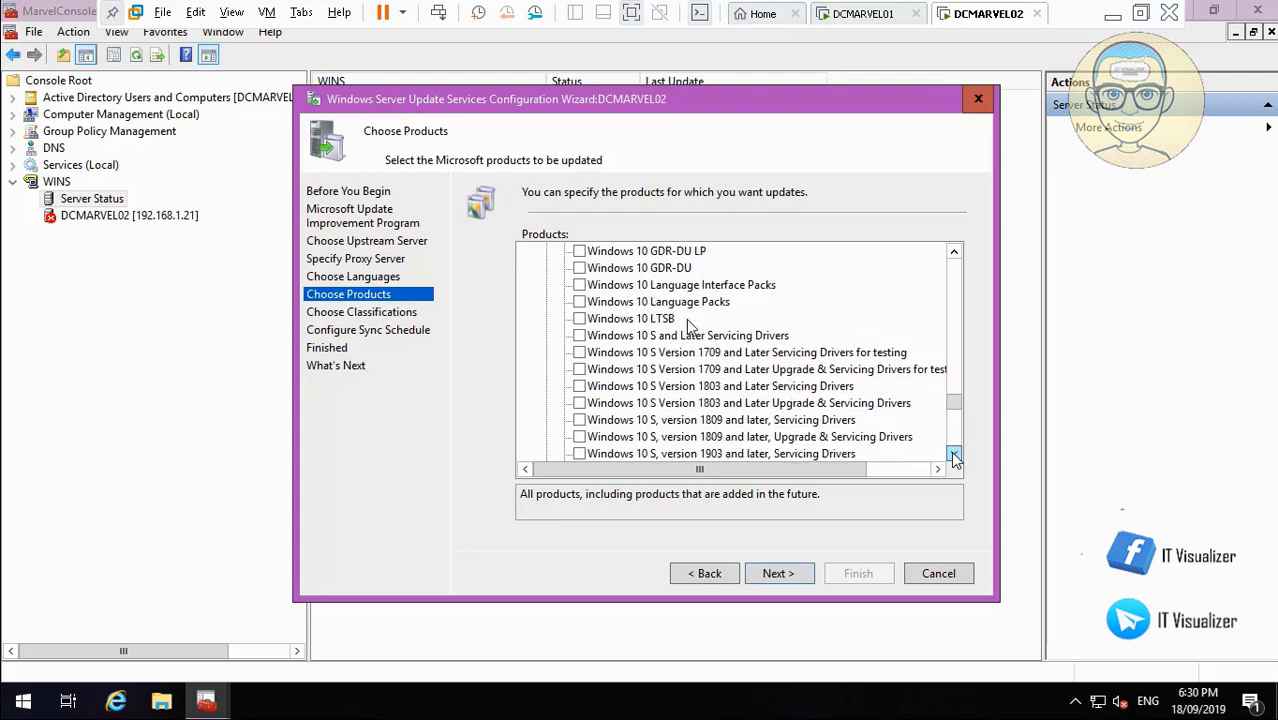
left_click(955, 453)
left_click(955, 453)
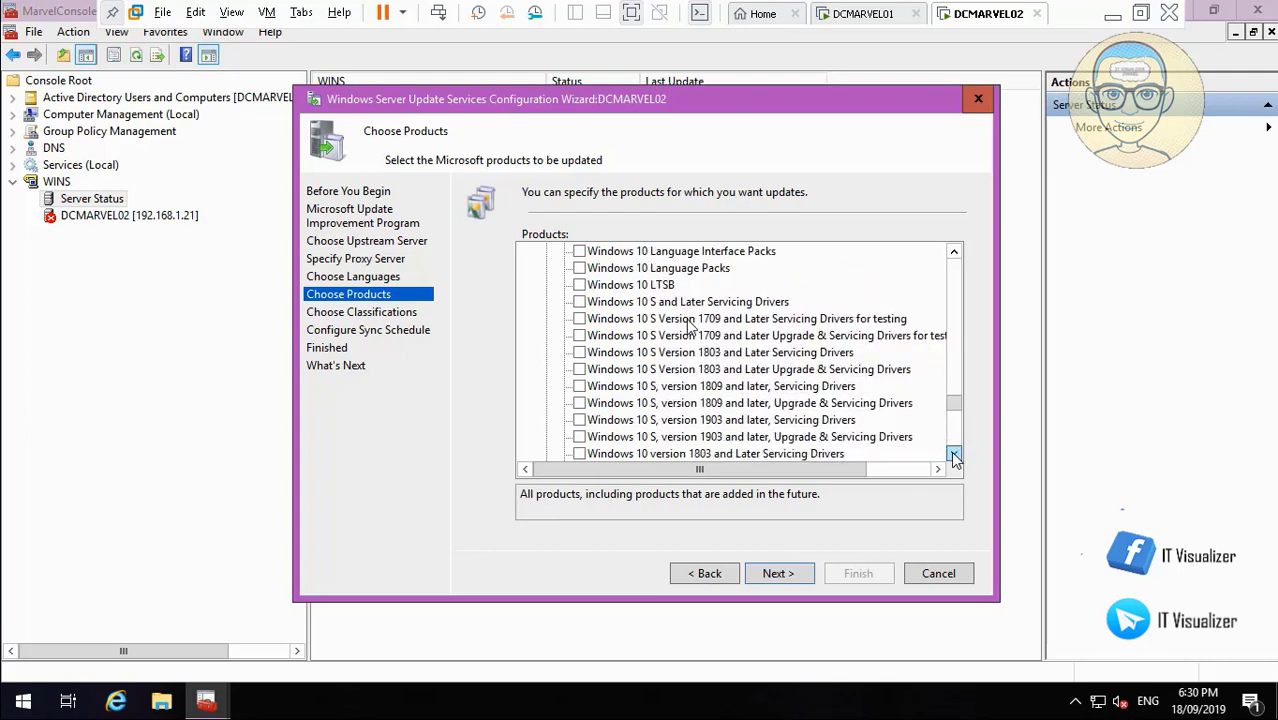
left_click(955, 453)
left_click(955, 453)
left_click(955, 453)
left_click(955, 453)
left_click(955, 453)
left_click(955, 453)
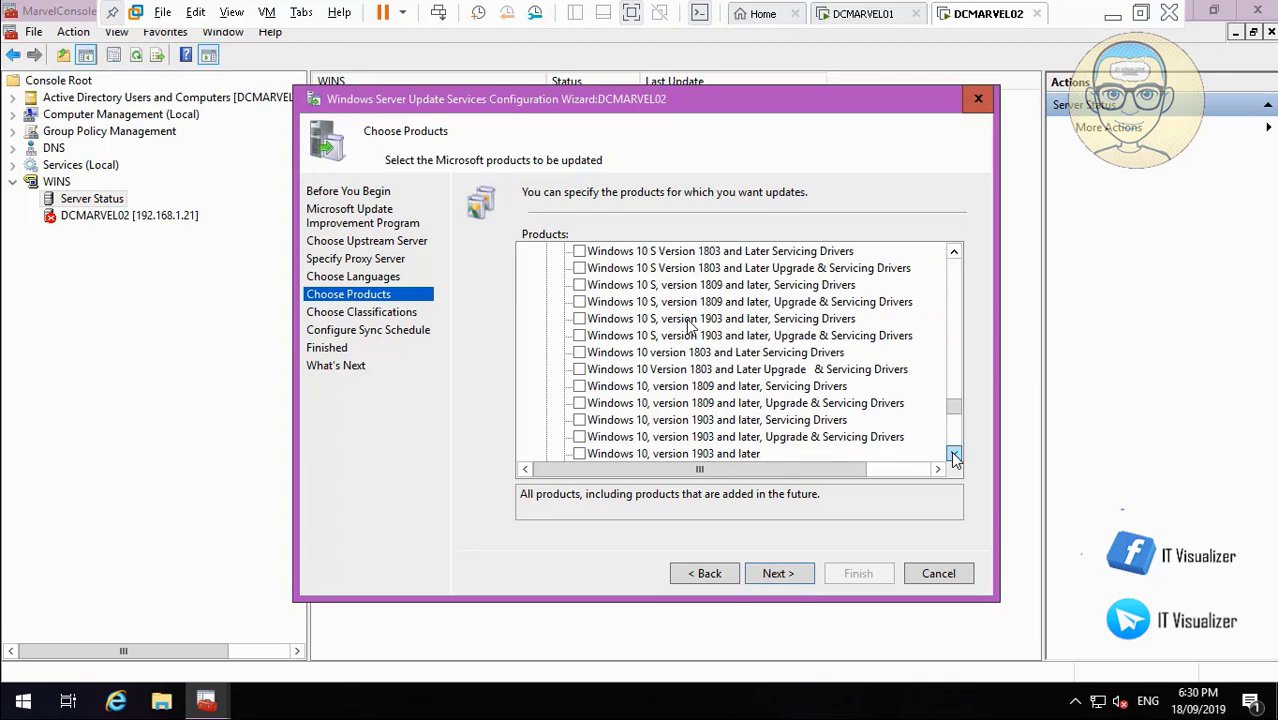
left_click(955, 455)
left_click(955, 455)
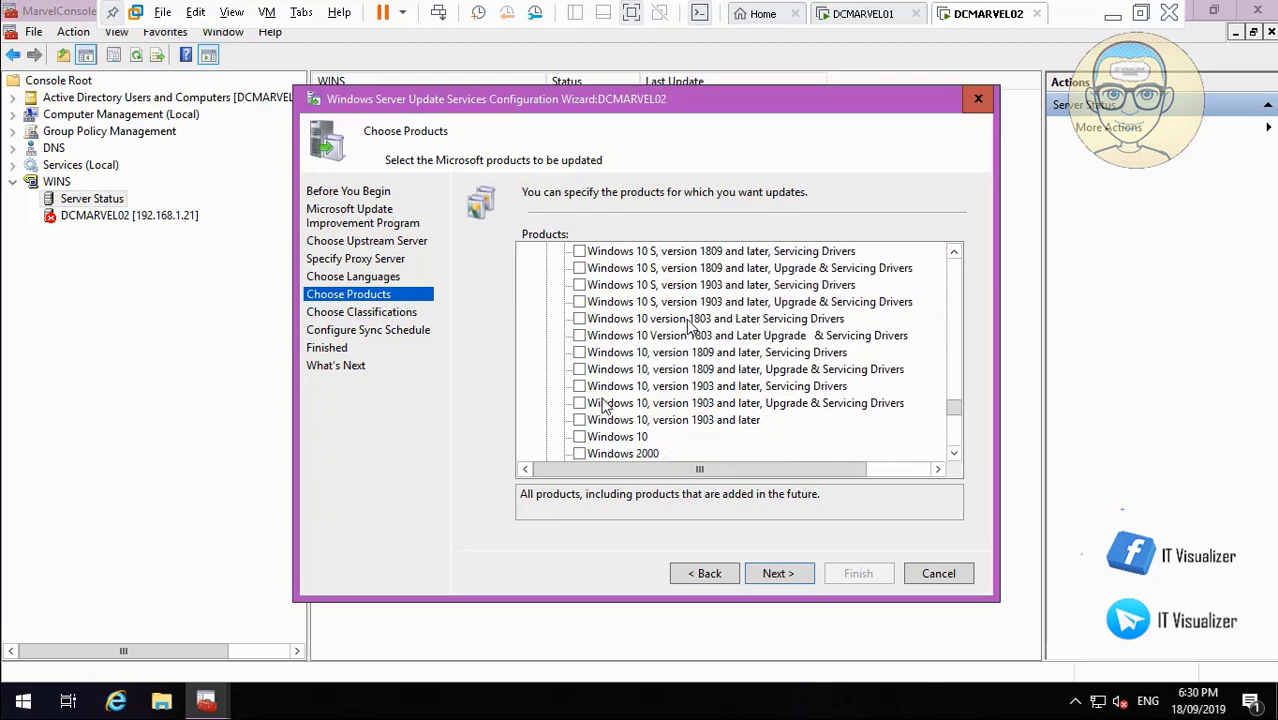
left_click(580, 421)
- Select Windows Server 2016 under the Windows category as a product to be updated
left_click(954, 456)
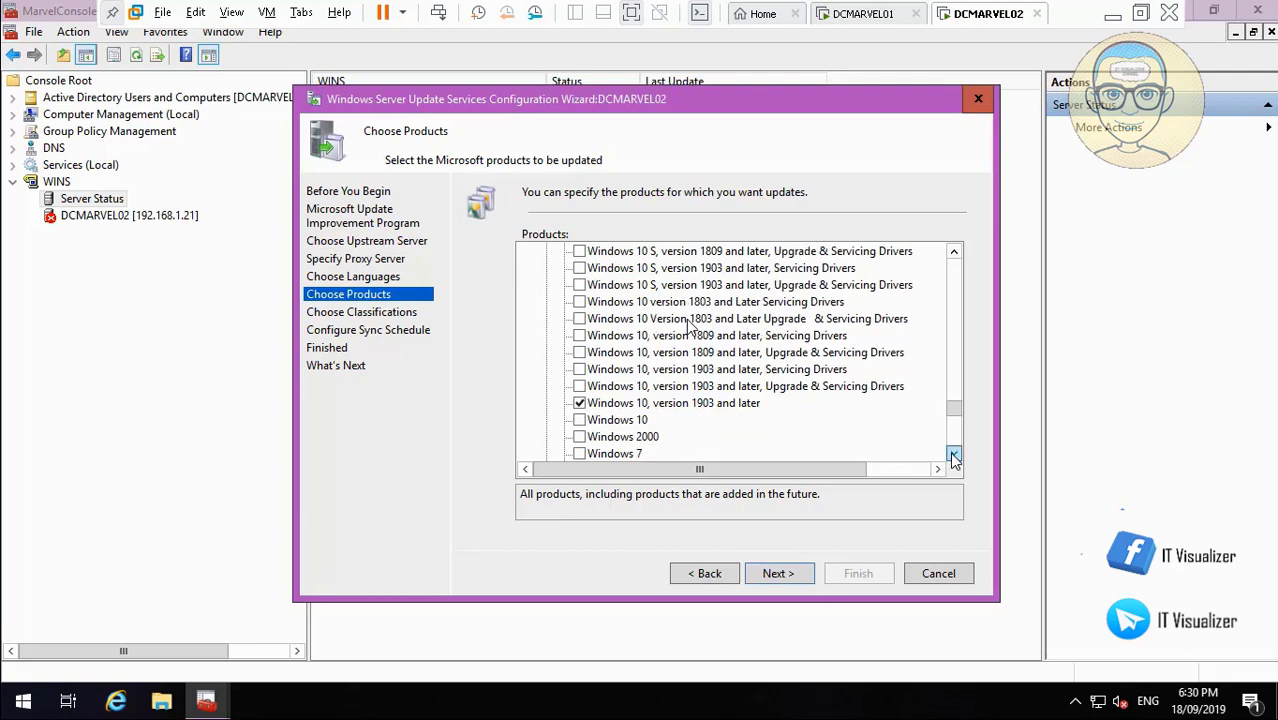
double_click(954, 456)
triple_click(954, 456)
triple_click(954, 456)
double_click(954, 456)
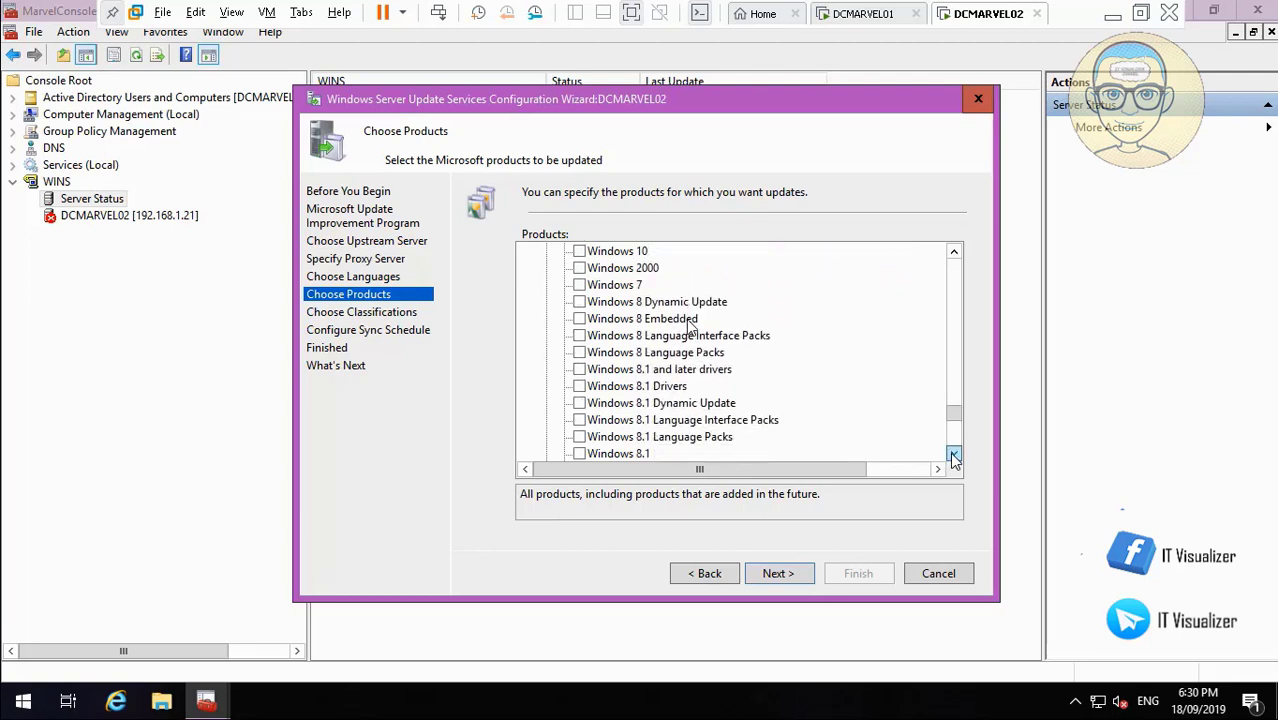
triple_click(954, 456)
triple_click(954, 456)
triple_click(954, 456)
double_click(954, 456)
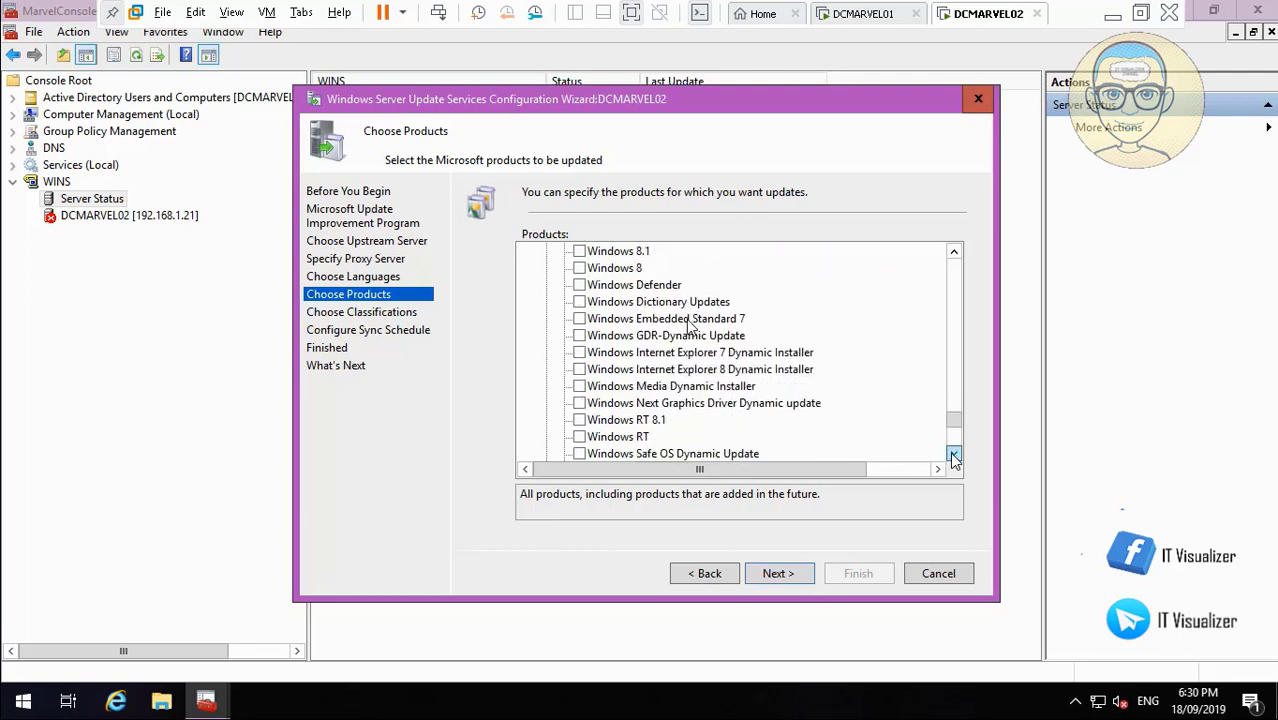
triple_click(954, 456)
triple_click(954, 456)
triple_click(954, 456)
triple_click(954, 456)
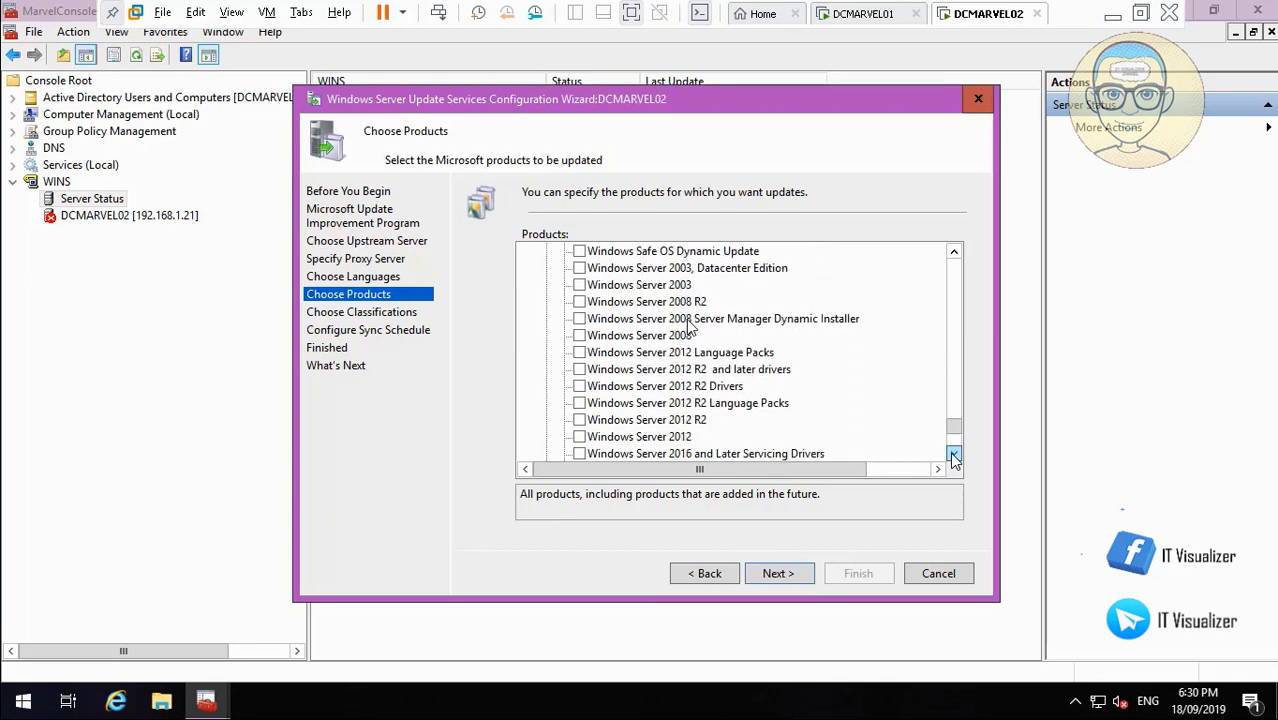
triple_click(954, 456)
triple_click(954, 456)
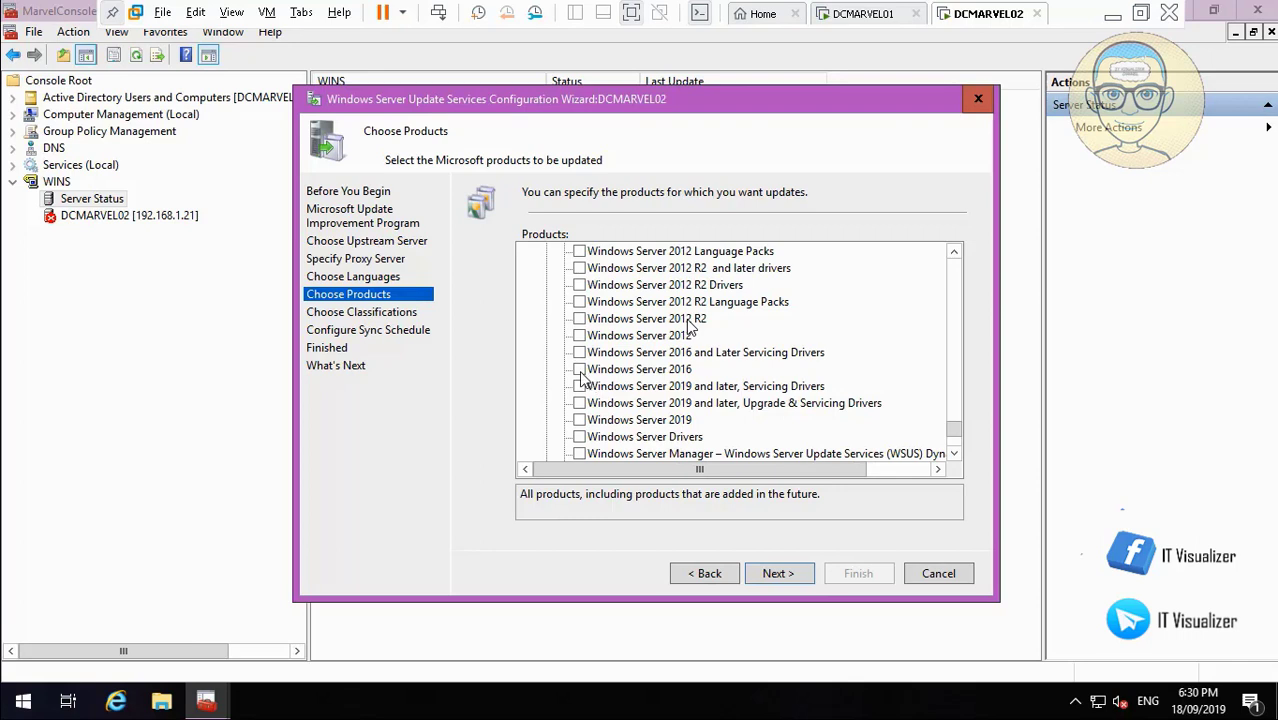
double_click(954, 456)
triple_click(954, 456)
left_click(954, 456)
left_click(954, 456)
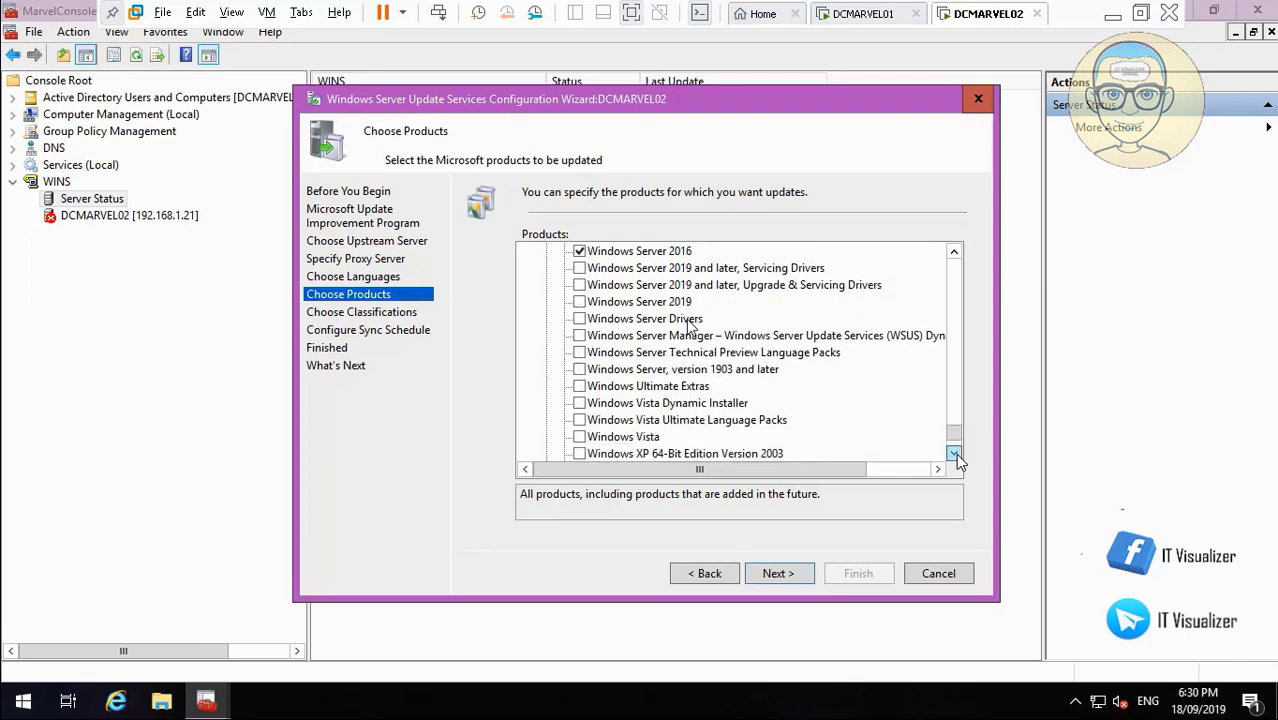
- Review the rest of the WSUS product list and accept the product selection
triple_click(954, 456)
triple_click(954, 455)
double_click(954, 455)
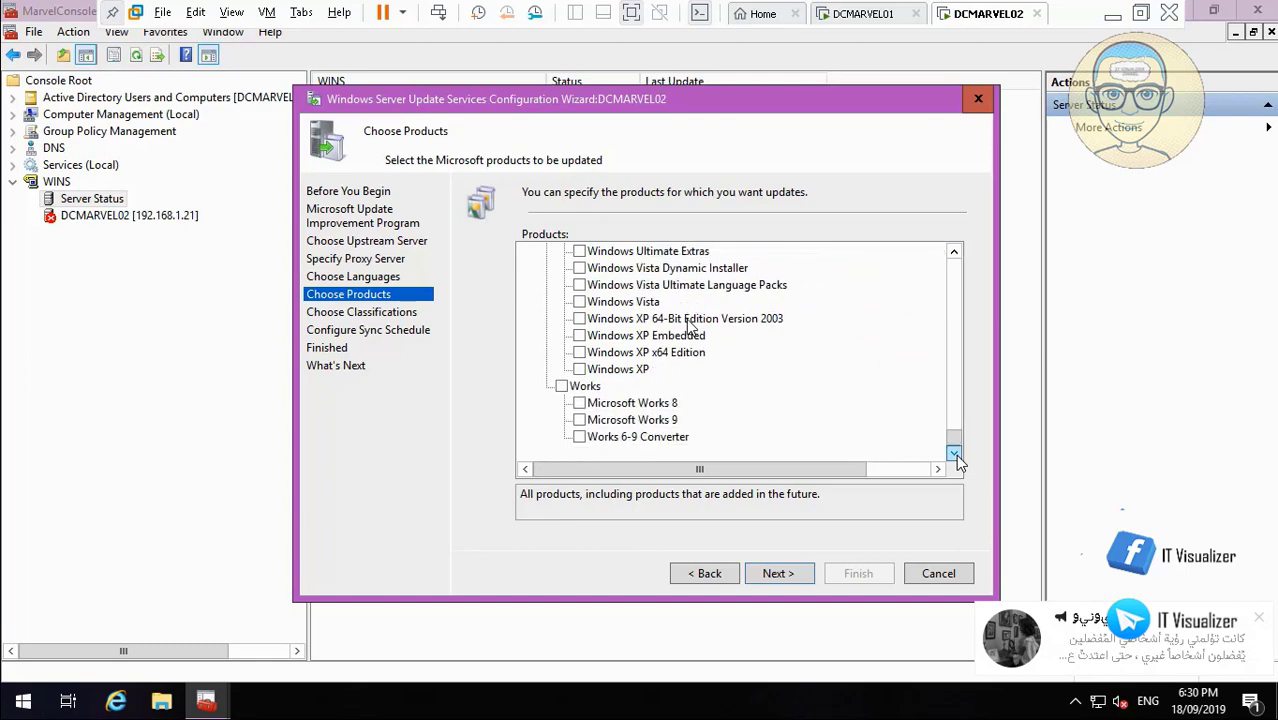
left_click(955, 297)
left_click(955, 297)
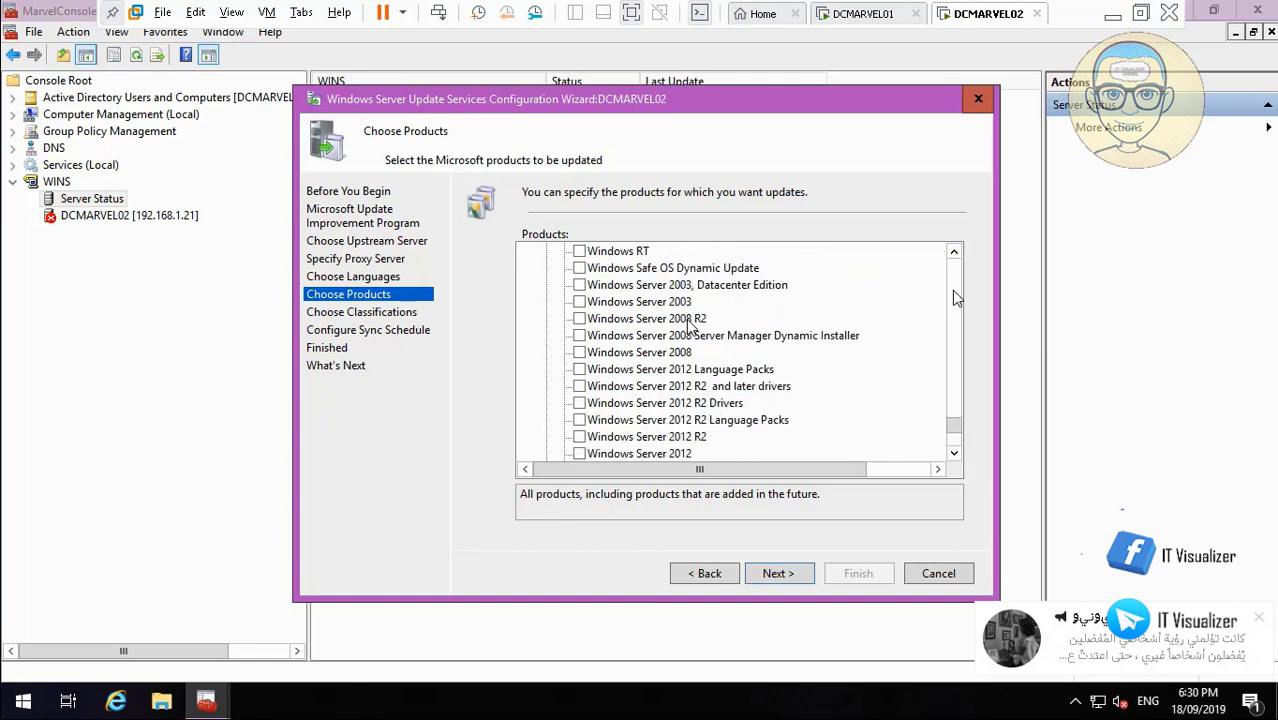
left_click(953, 292)
left_click(953, 292)
left_click(953, 292)
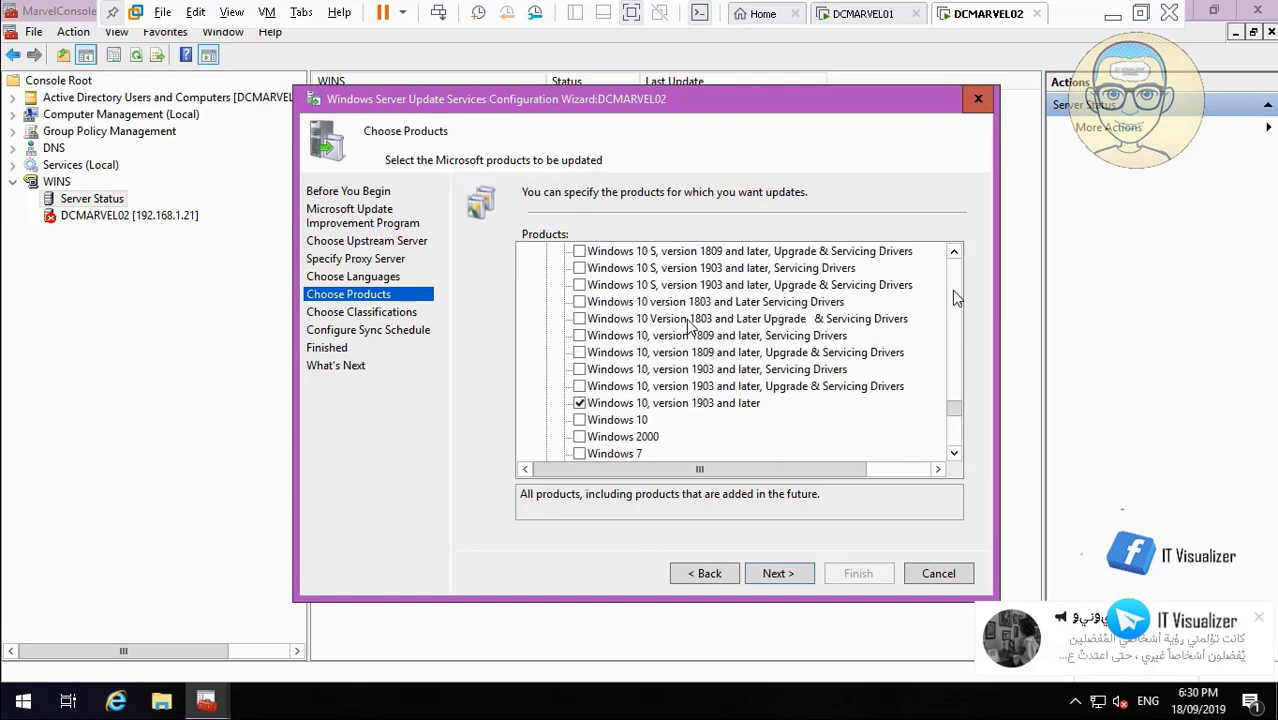
left_click(953, 292)
left_click(955, 274)
left_click(955, 274)
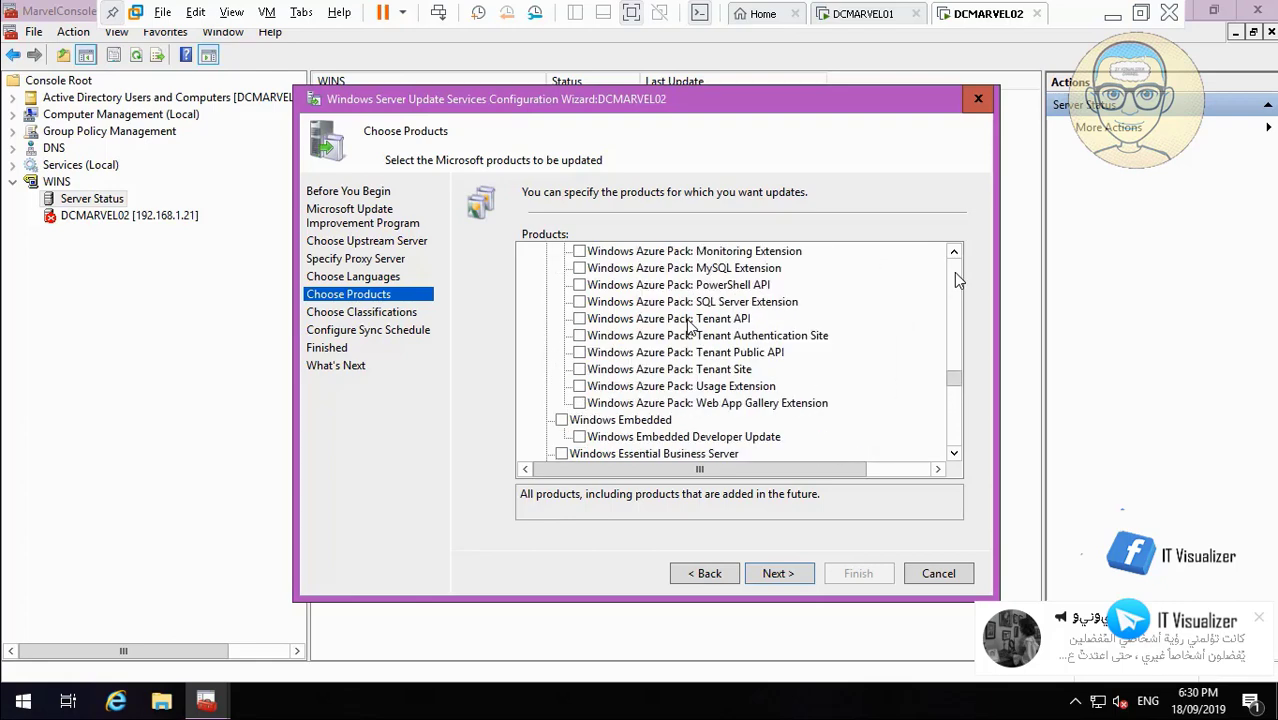
left_click(955, 274)
left_click(955, 274)
left_click(955, 274)
left_click(955, 274)
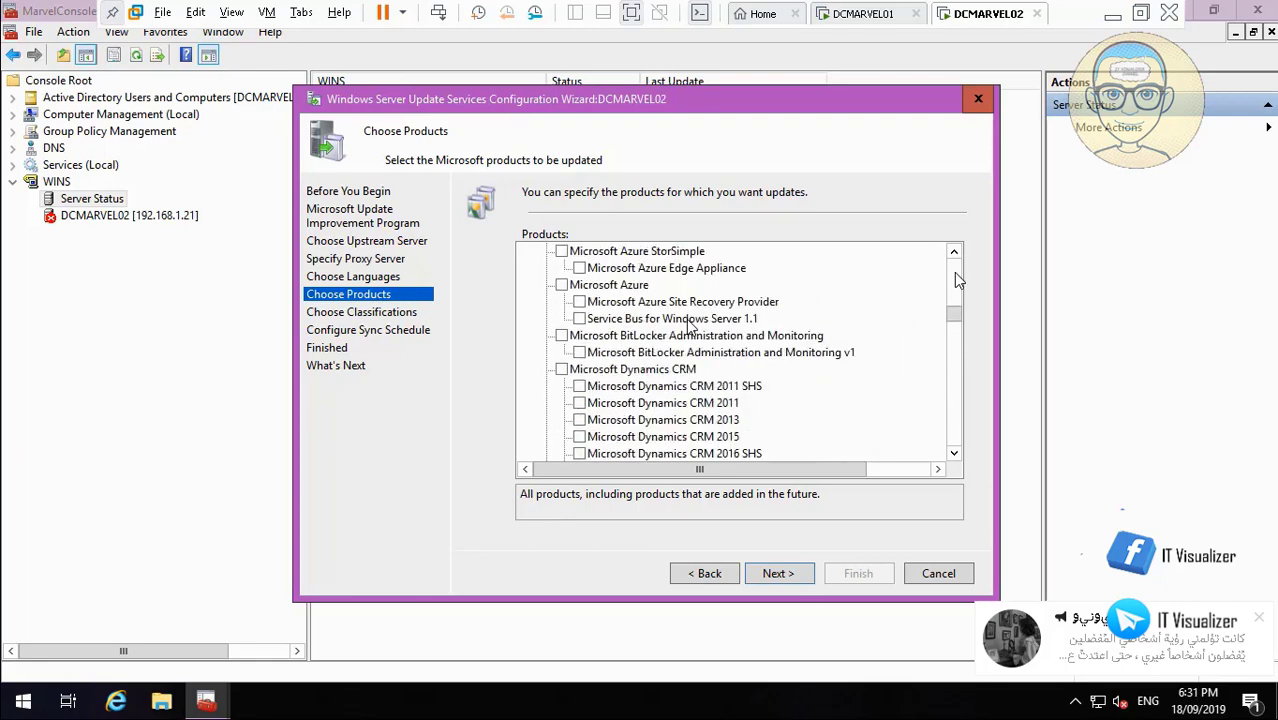
left_click(955, 274)
left_click(954, 272)
left_click(954, 268)
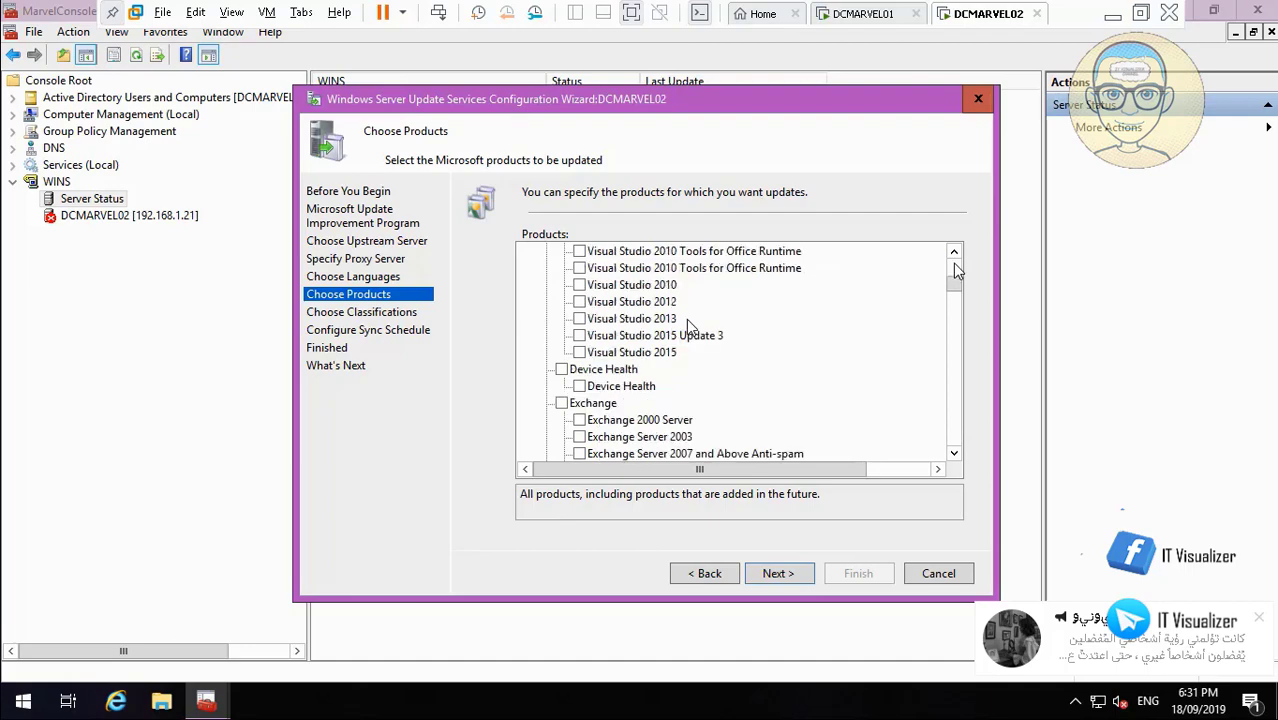
left_click(953, 263)
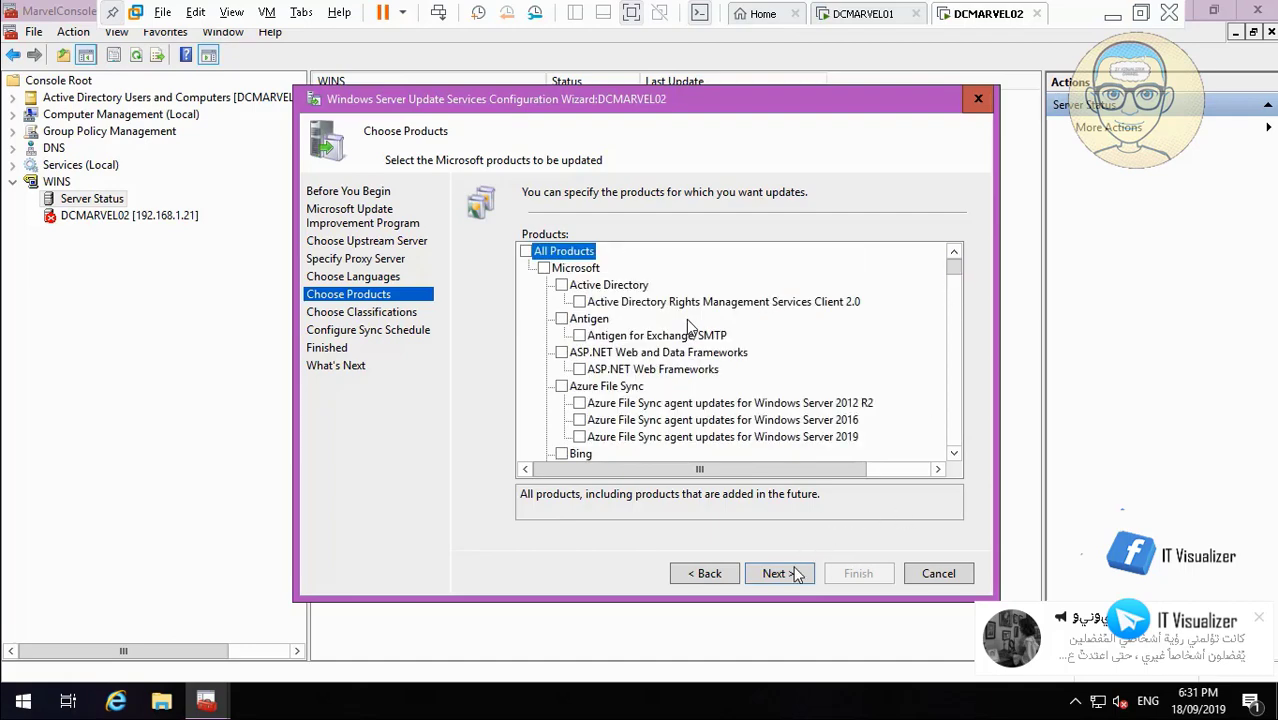
left_click(793, 570)
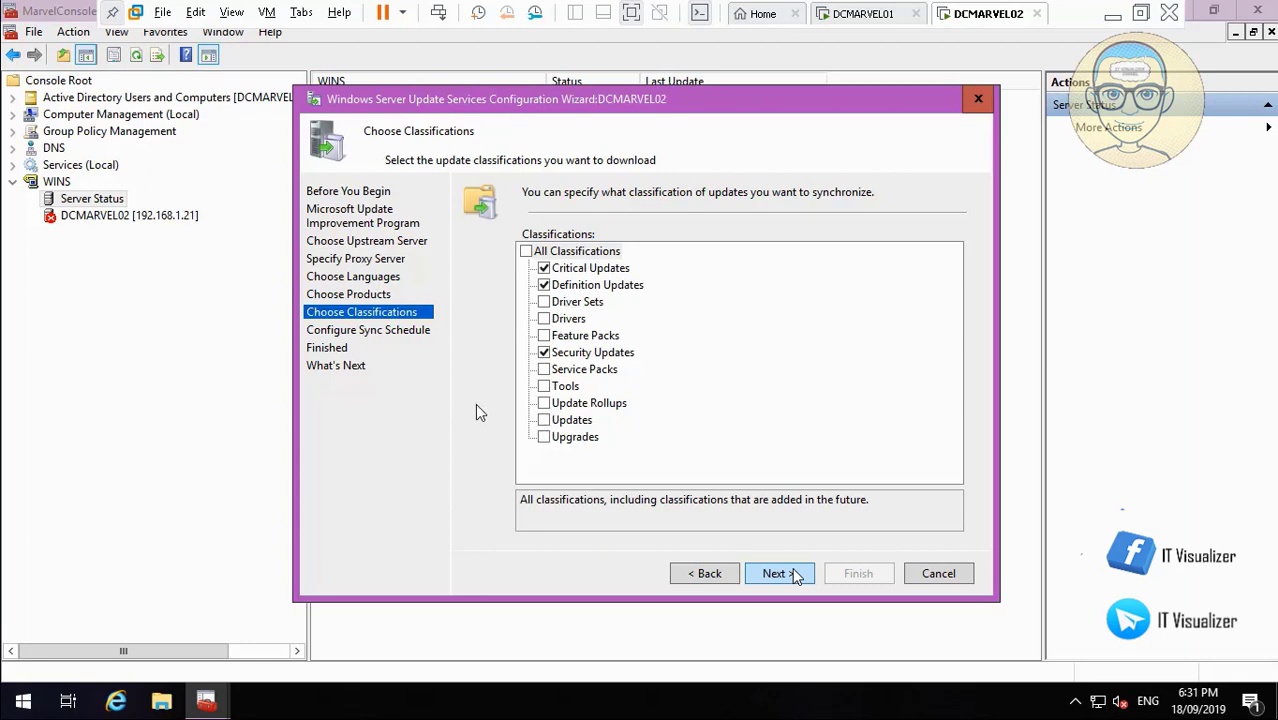
- Deselect the Definition Updates classification, select Tools, and accept the update classifications
mouse_move(71, 675)
left_click(545, 287)
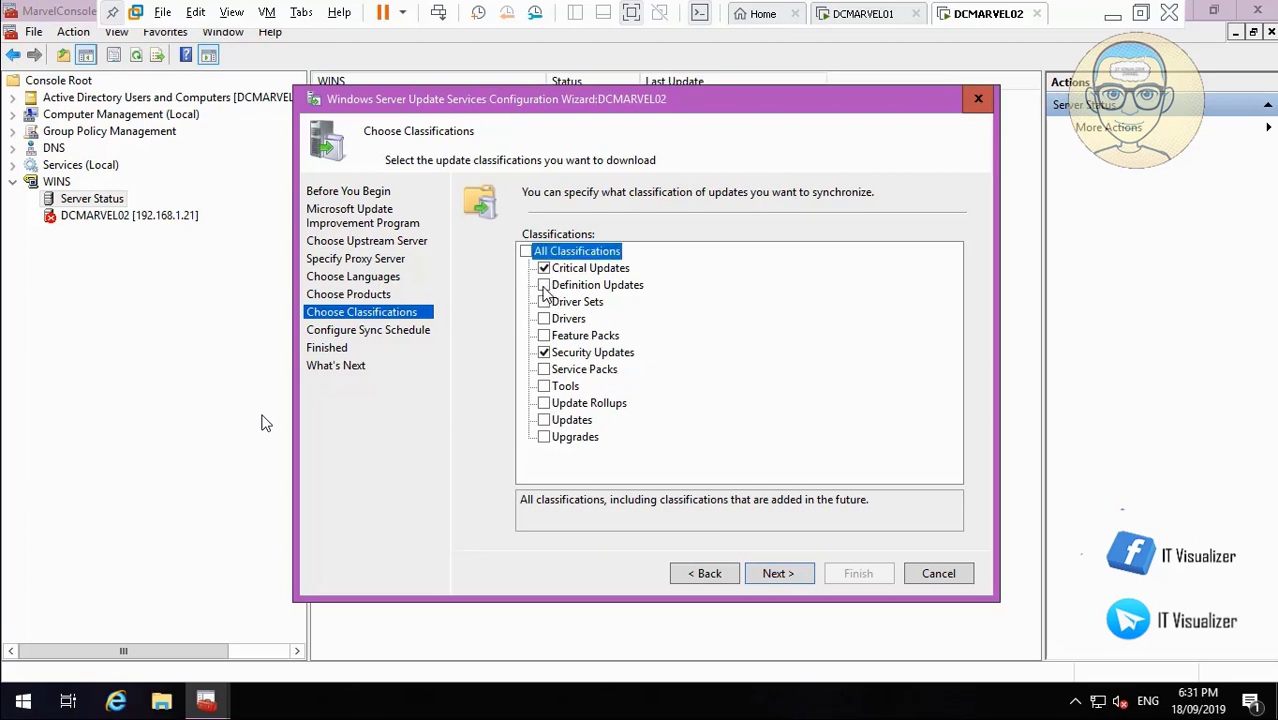
left_click(545, 386)
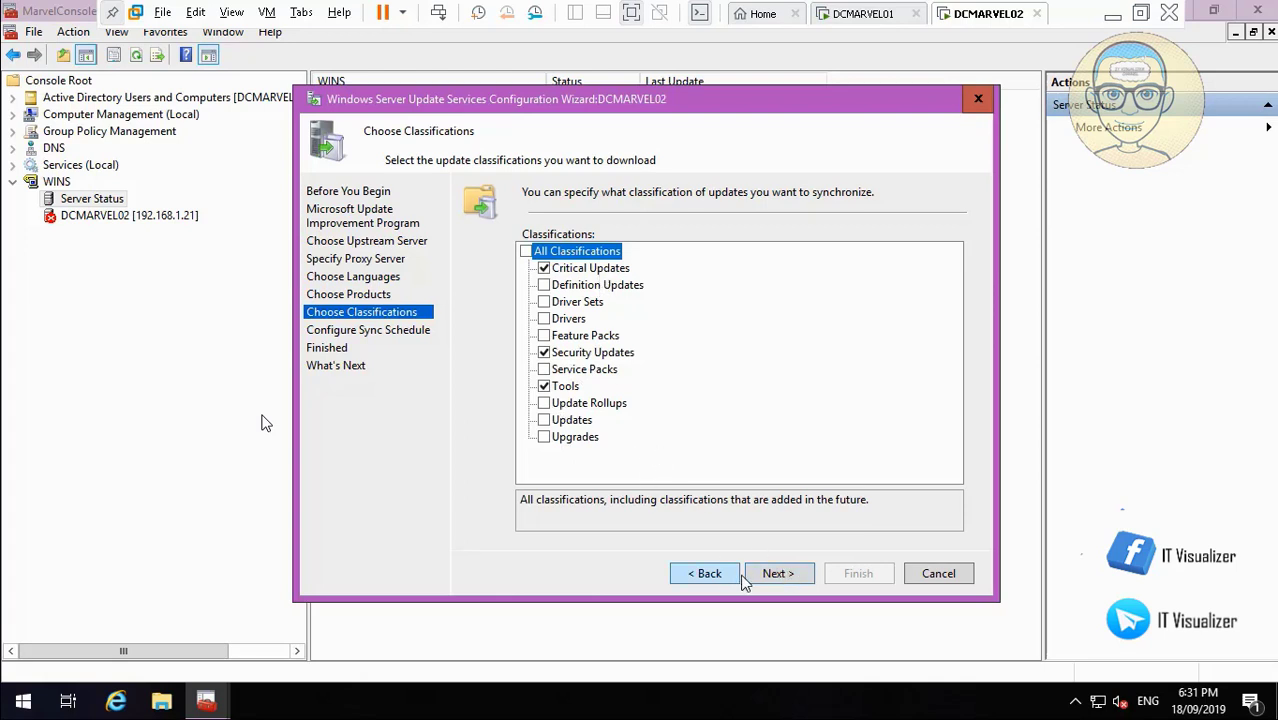
left_click(772, 577)
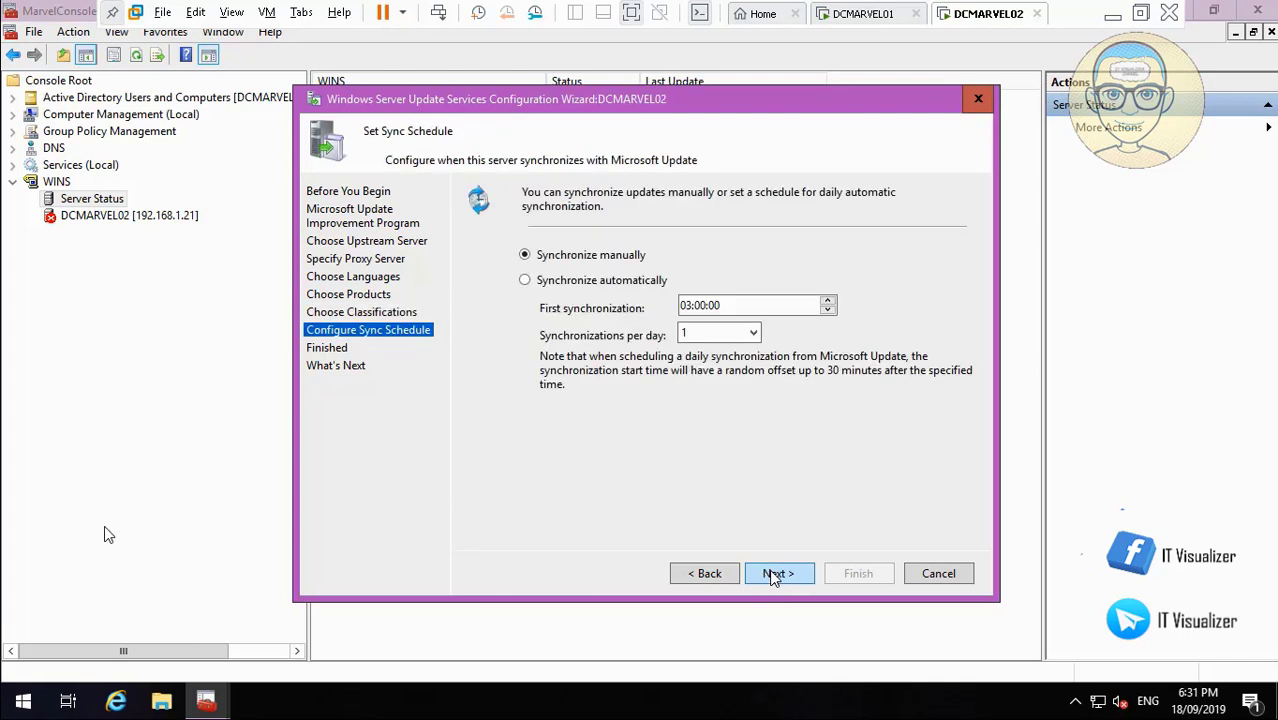
- Keep manual synchronization and advance to the wizard's last page without beginning the initial synchronization
mouse_move(46, 683)
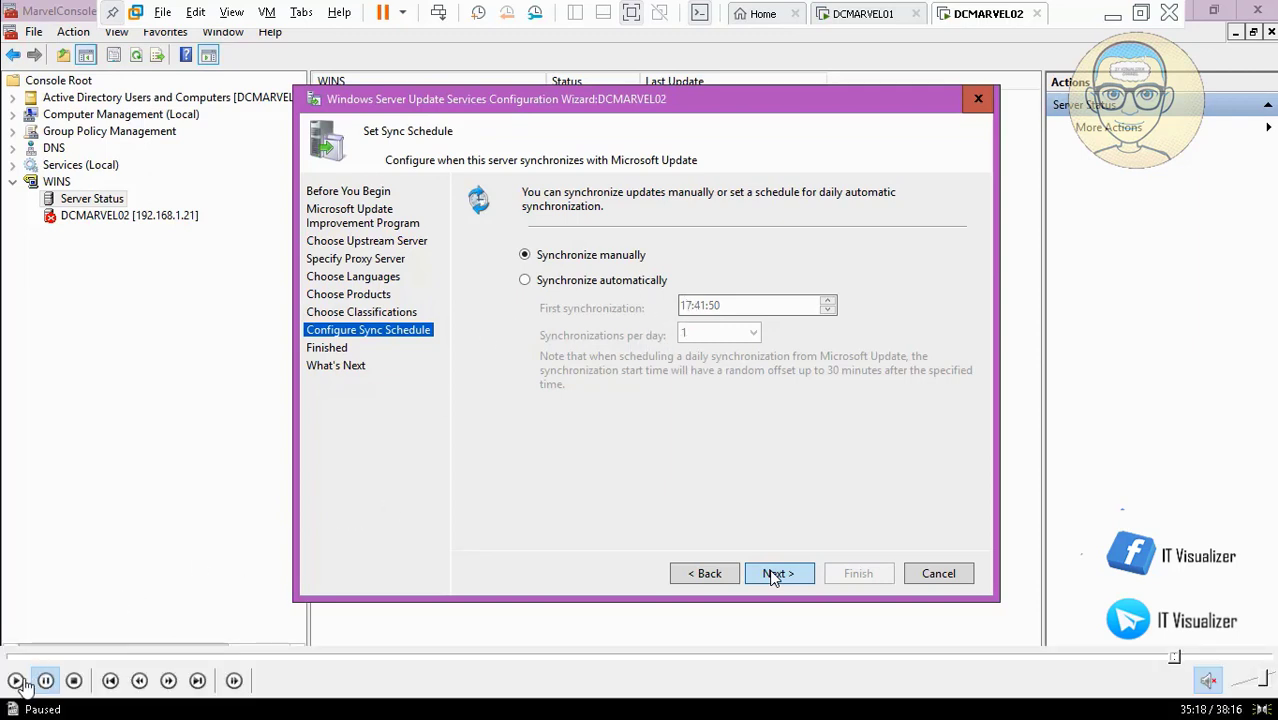
left_click(15, 682)
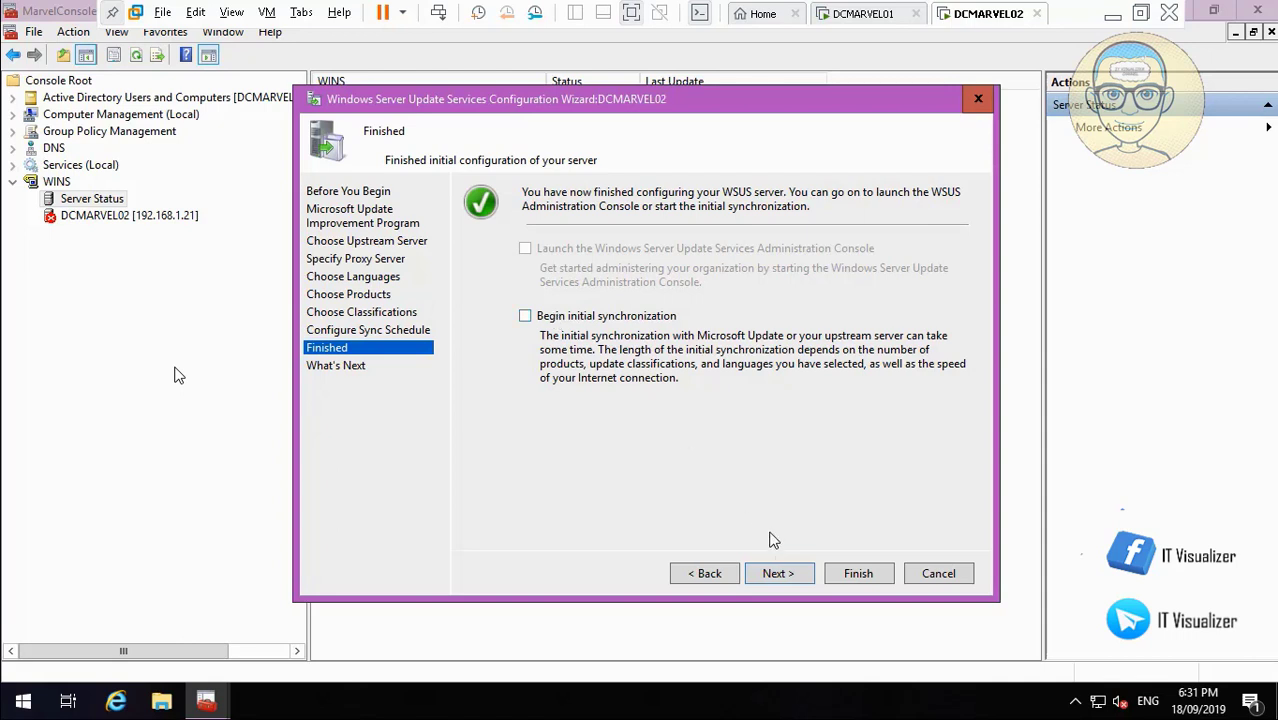
left_click(781, 576)
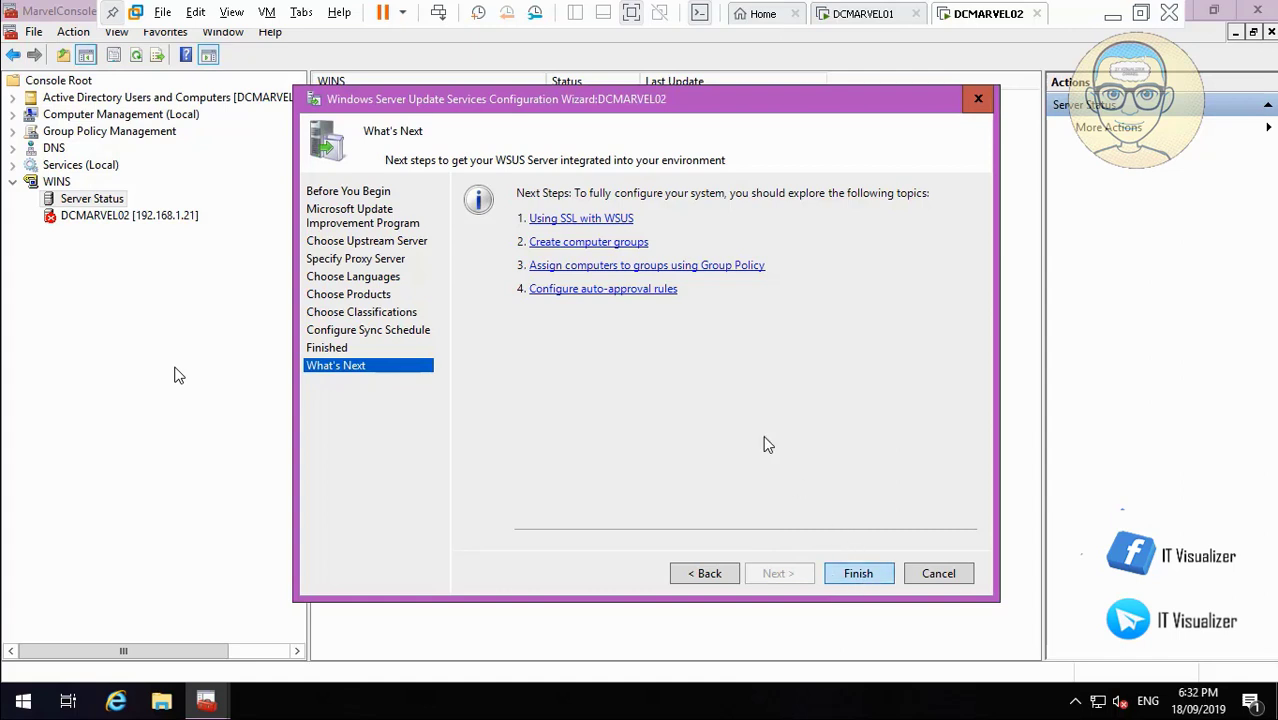
- Complete the WSUS wizard and add the DHCP and Update Services snap-ins to the console
mouse_move(22, 704)
left_click(15, 682)
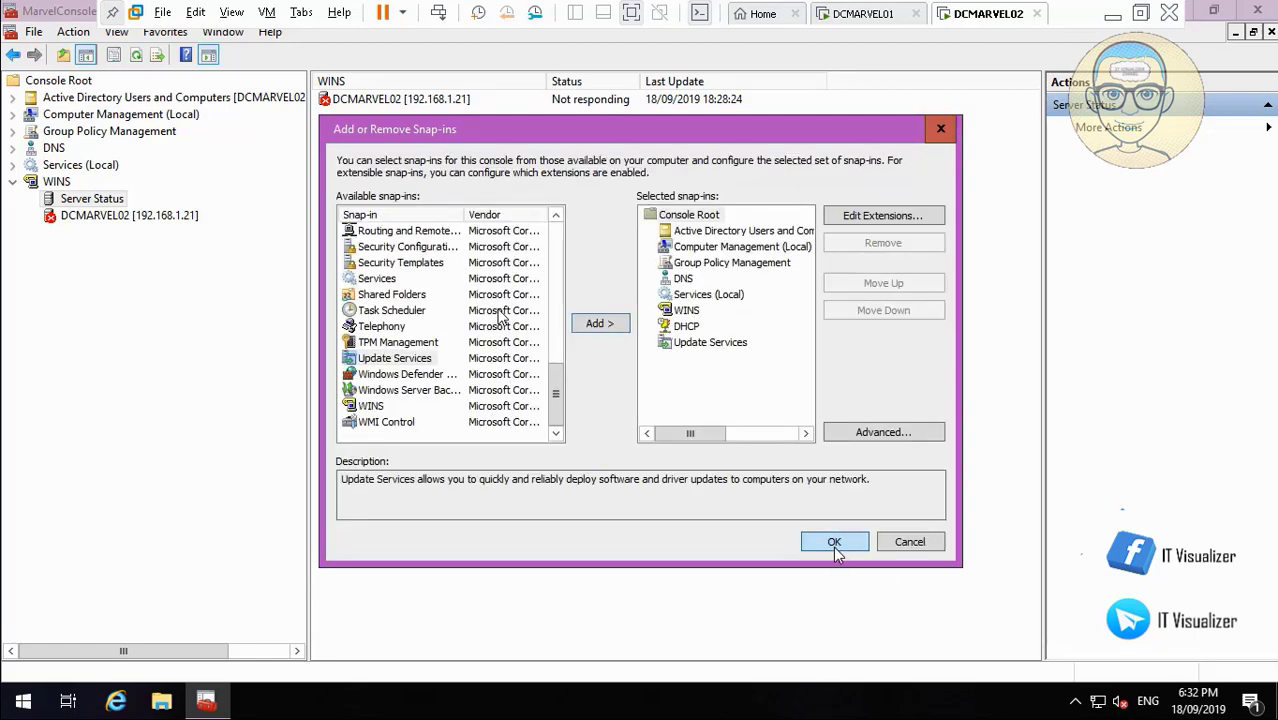
left_click(834, 545)
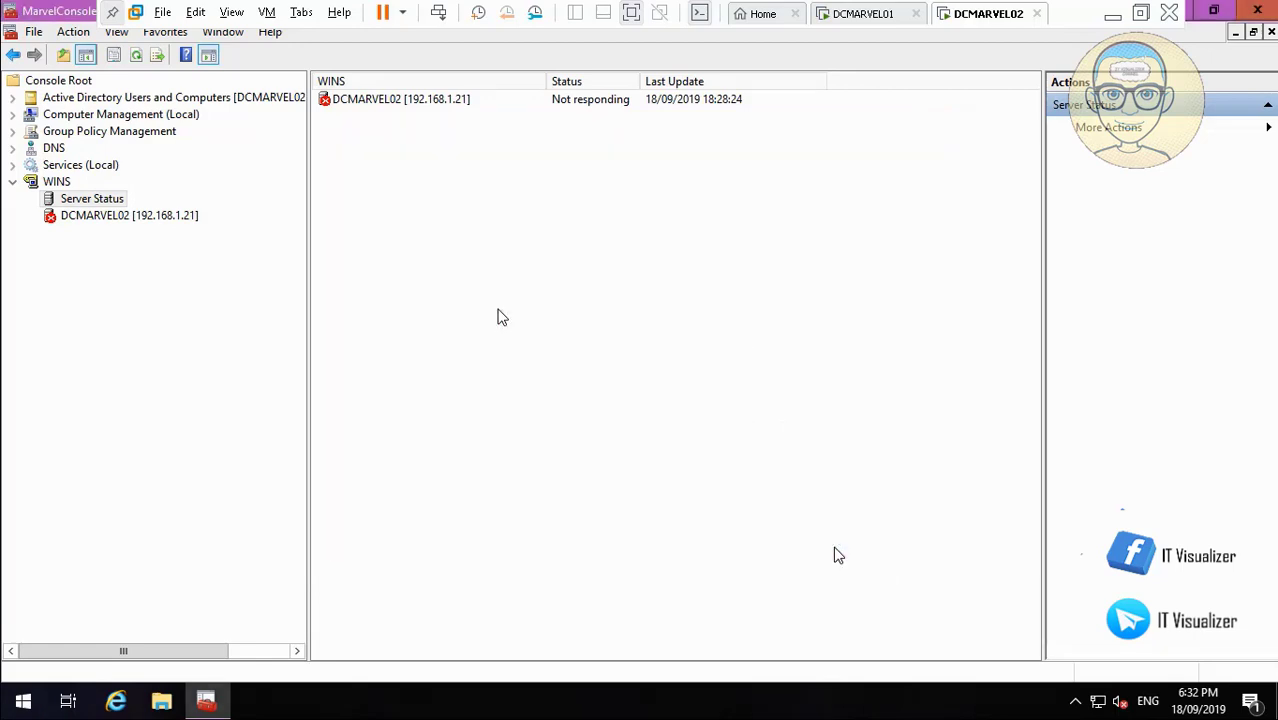
- Refresh the connection to the DCMARVEL02 server under WINS
left_click(110, 215)
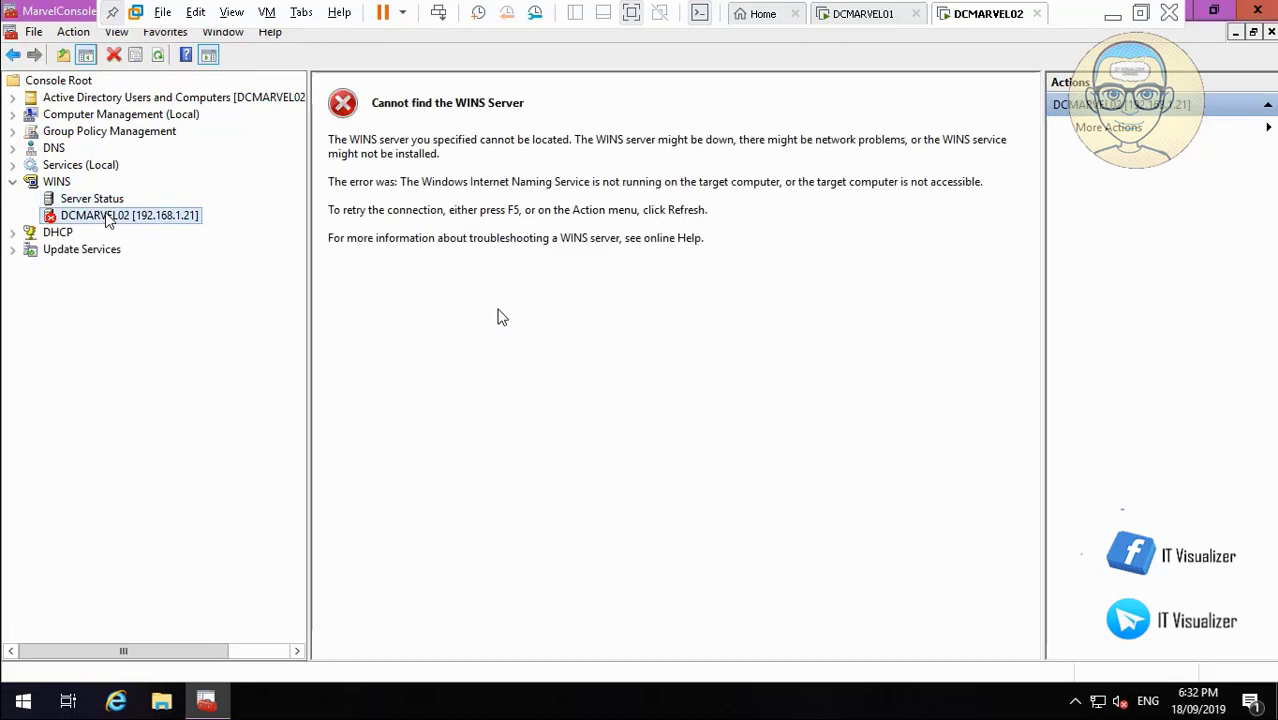
right_click(110, 218)
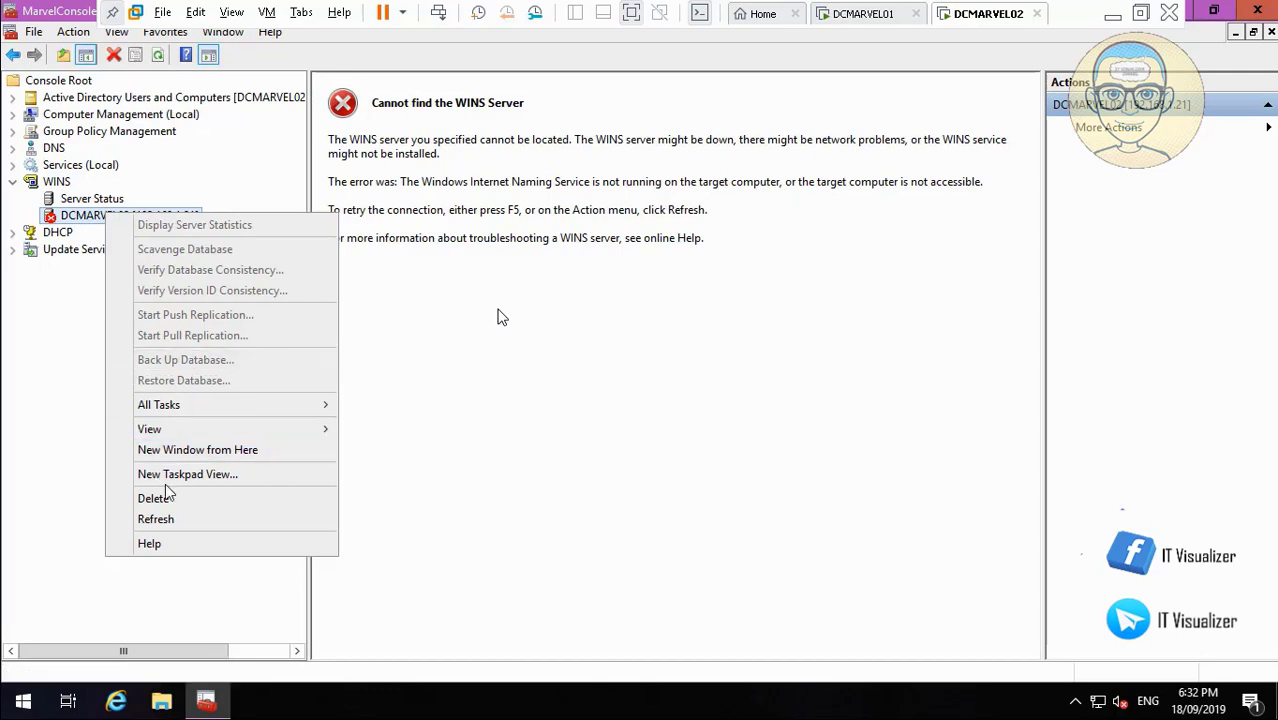
left_click(177, 519)
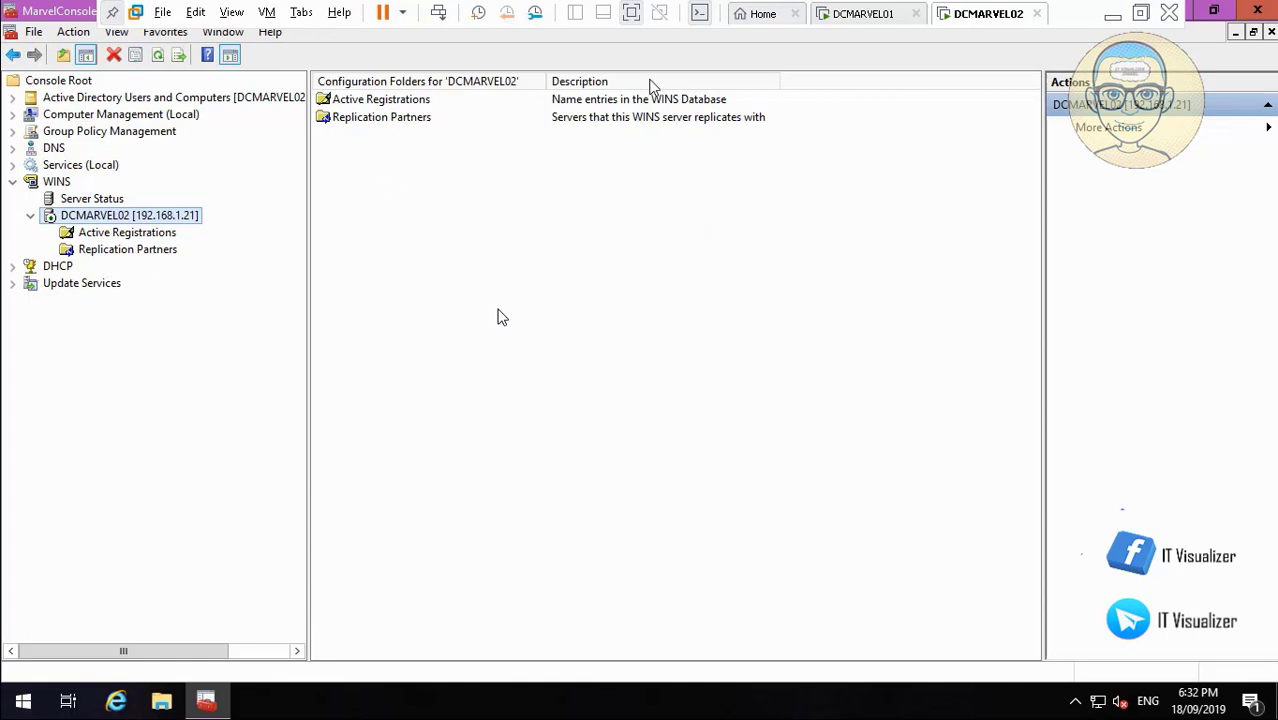
- Examine DCMARVEL02's update views and its status overview under Update Services
left_click(13, 284)
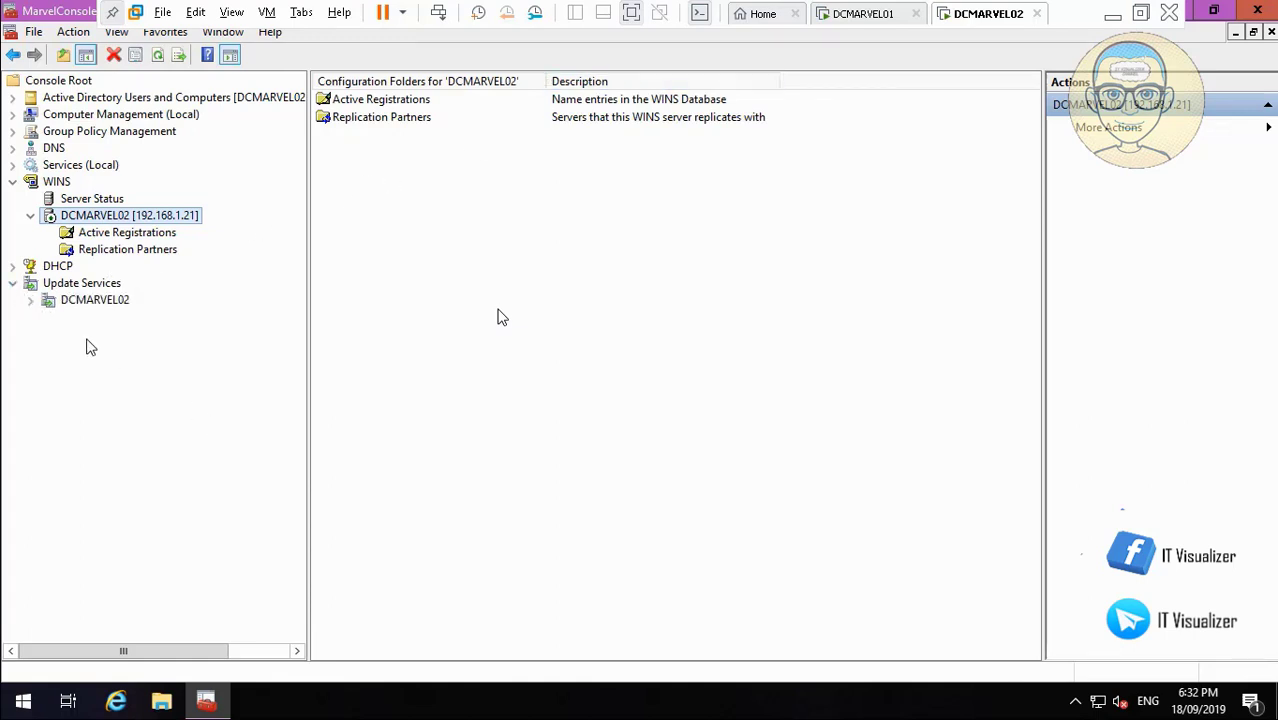
left_click(29, 300)
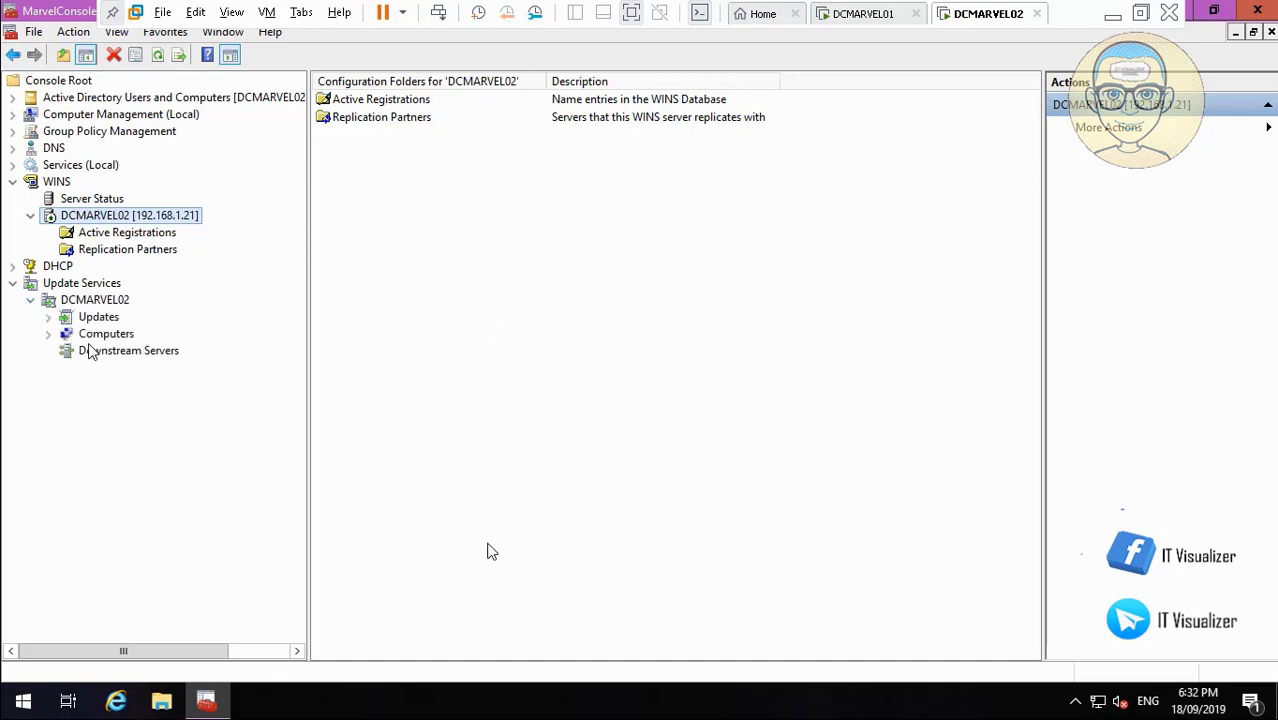
mouse_move(36, 666)
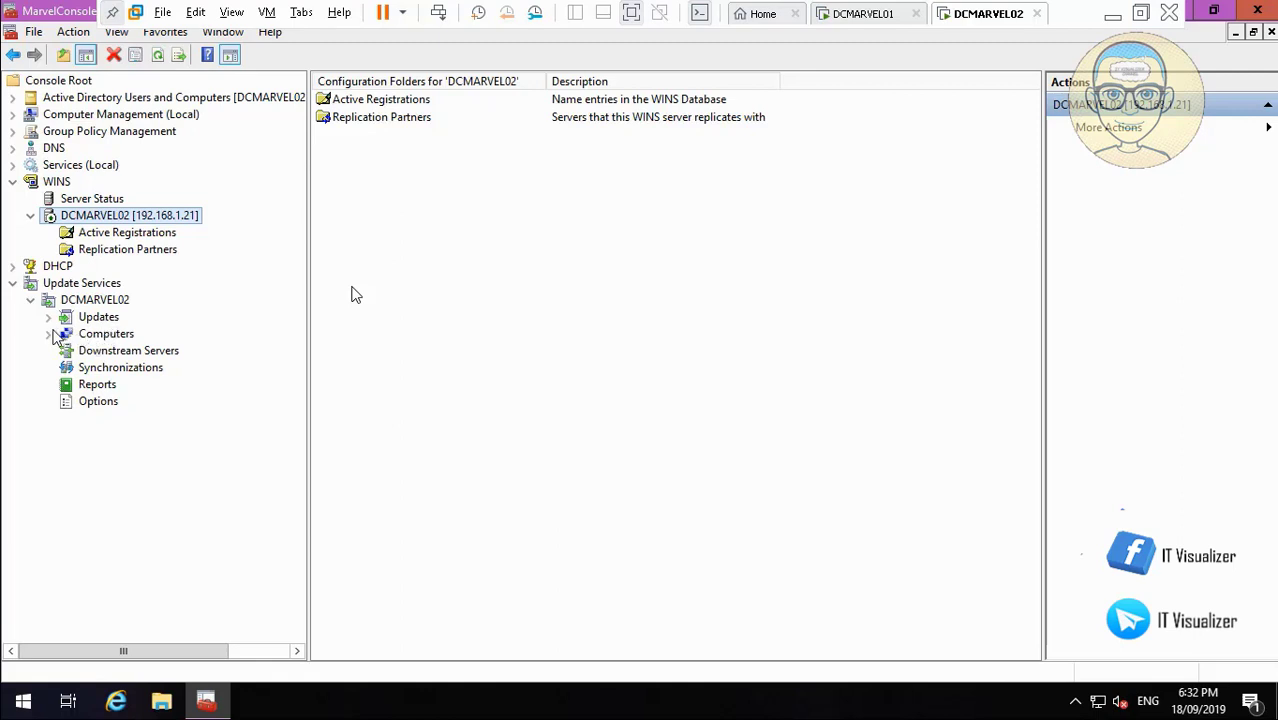
mouse_move(14, 702)
left_click(15, 680)
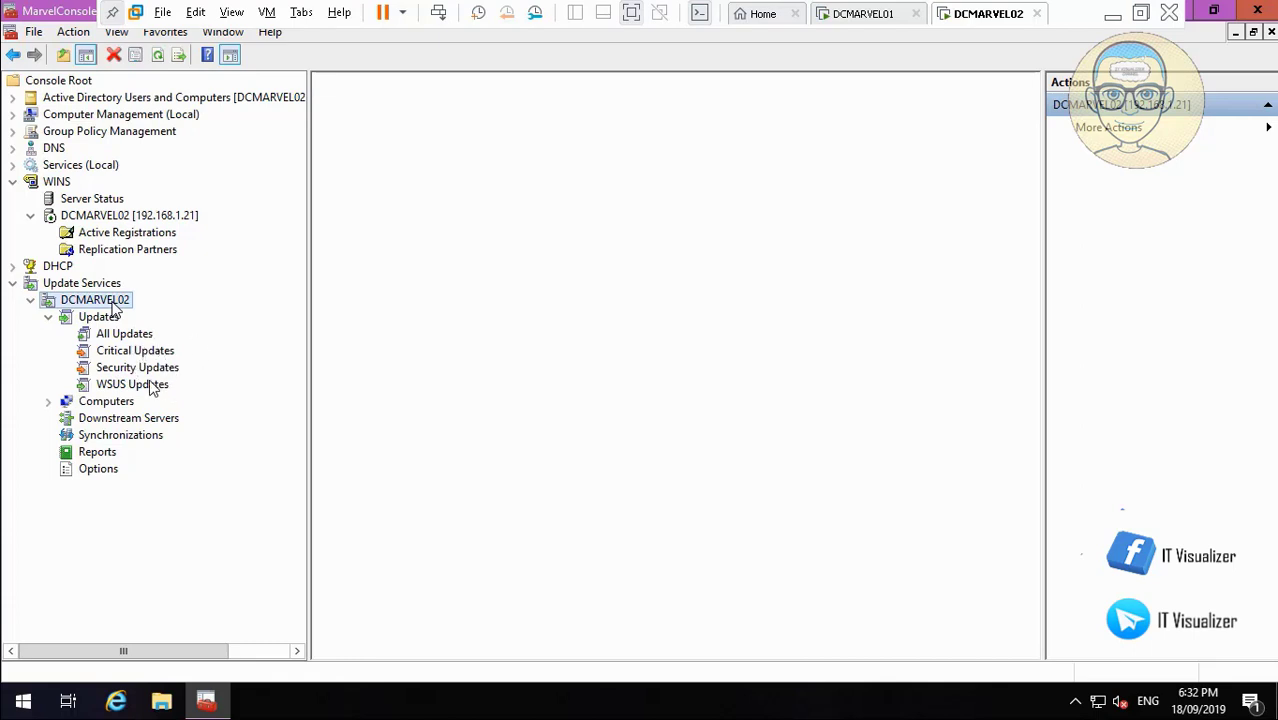
mouse_move(14, 679)
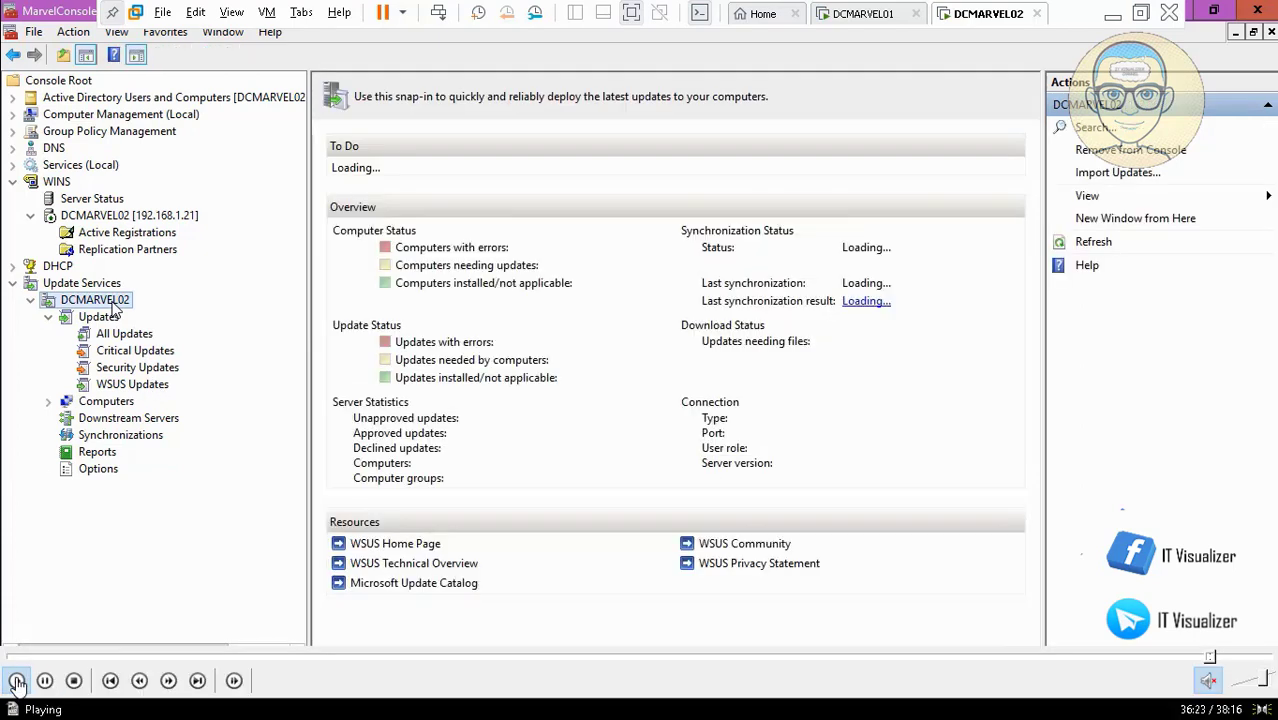
left_click(16, 681)
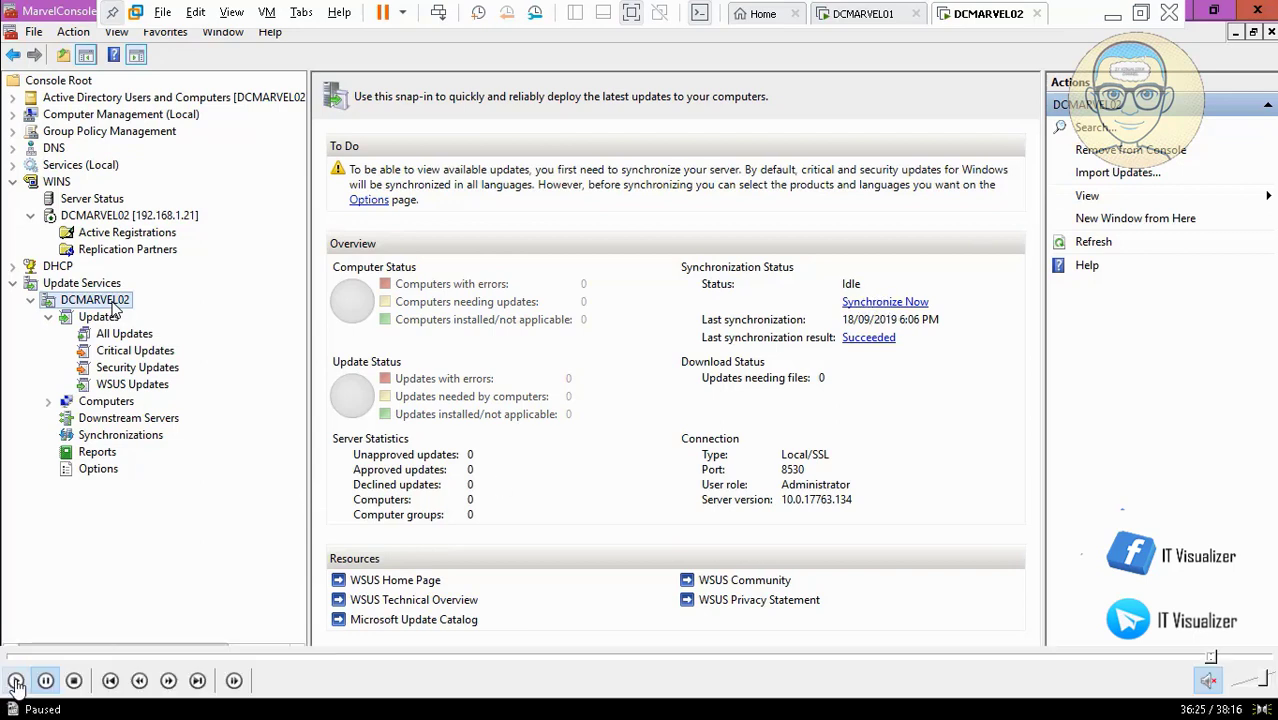
left_click(17, 684)
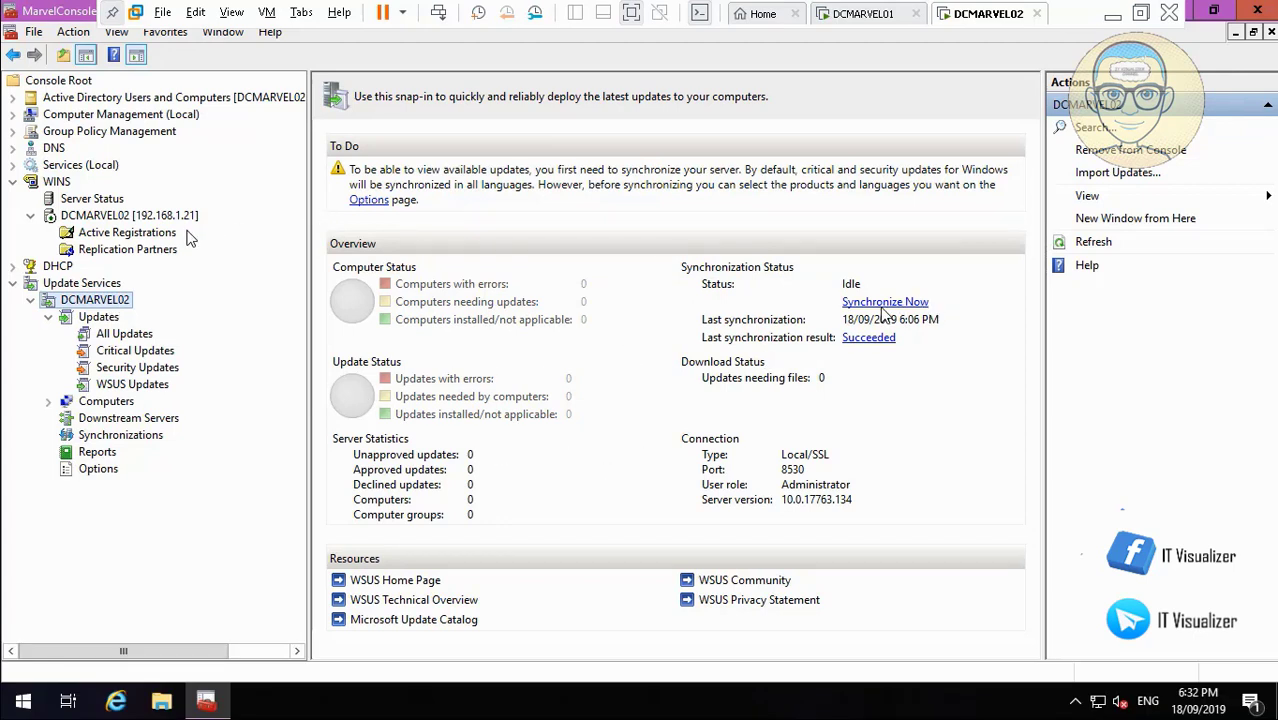
- Add a computer group named Servers under All Computers in DCMARVEL02's Update Services
left_click(49, 401)
left_click(45, 683)
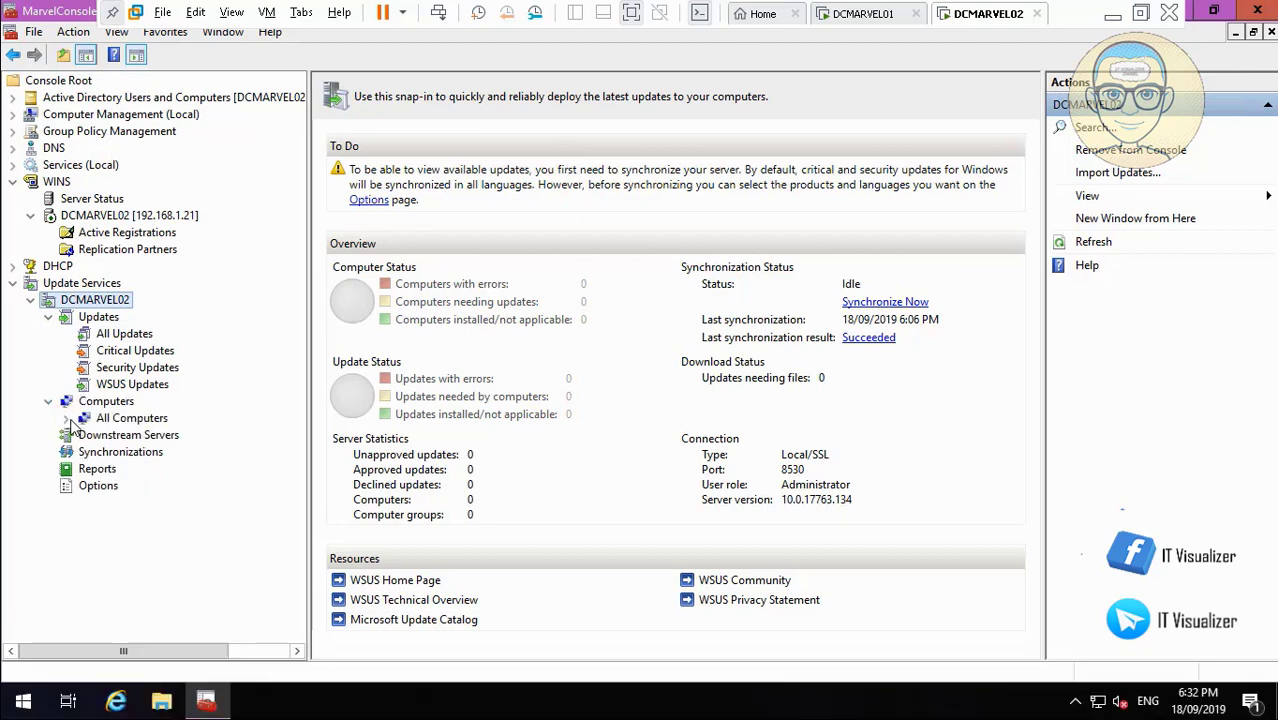
left_click(16, 681)
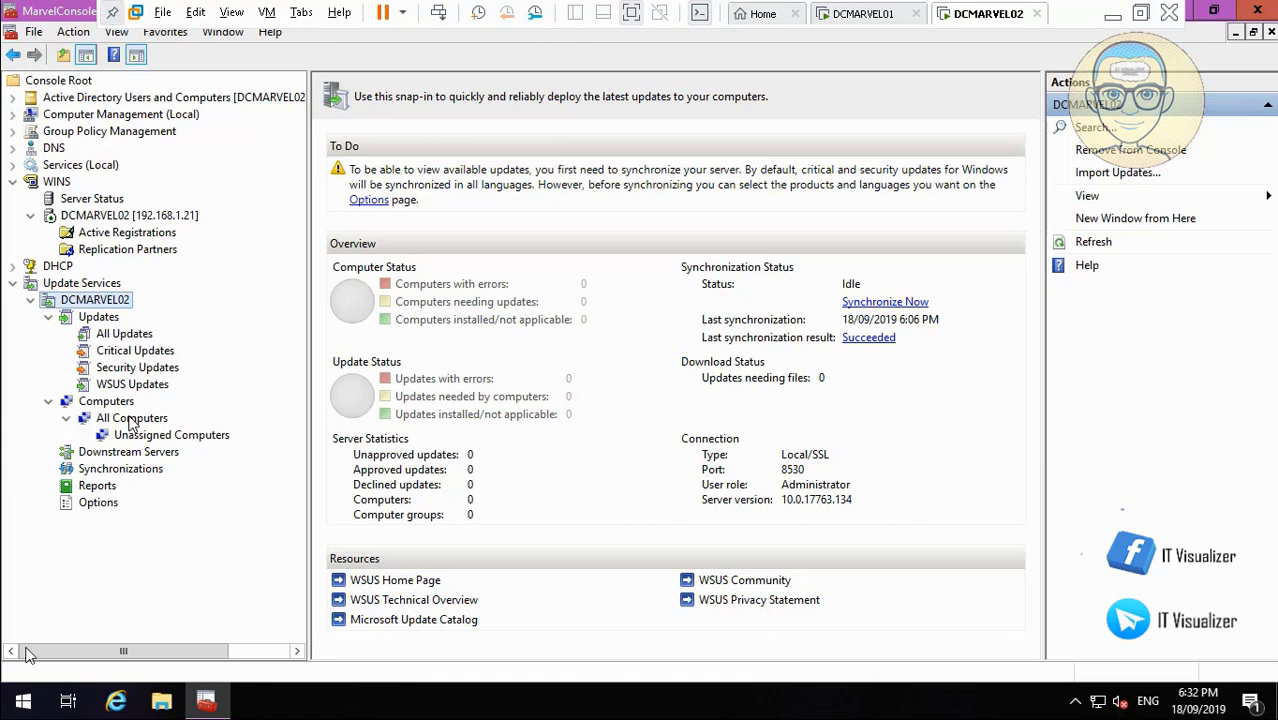
left_click(15, 681)
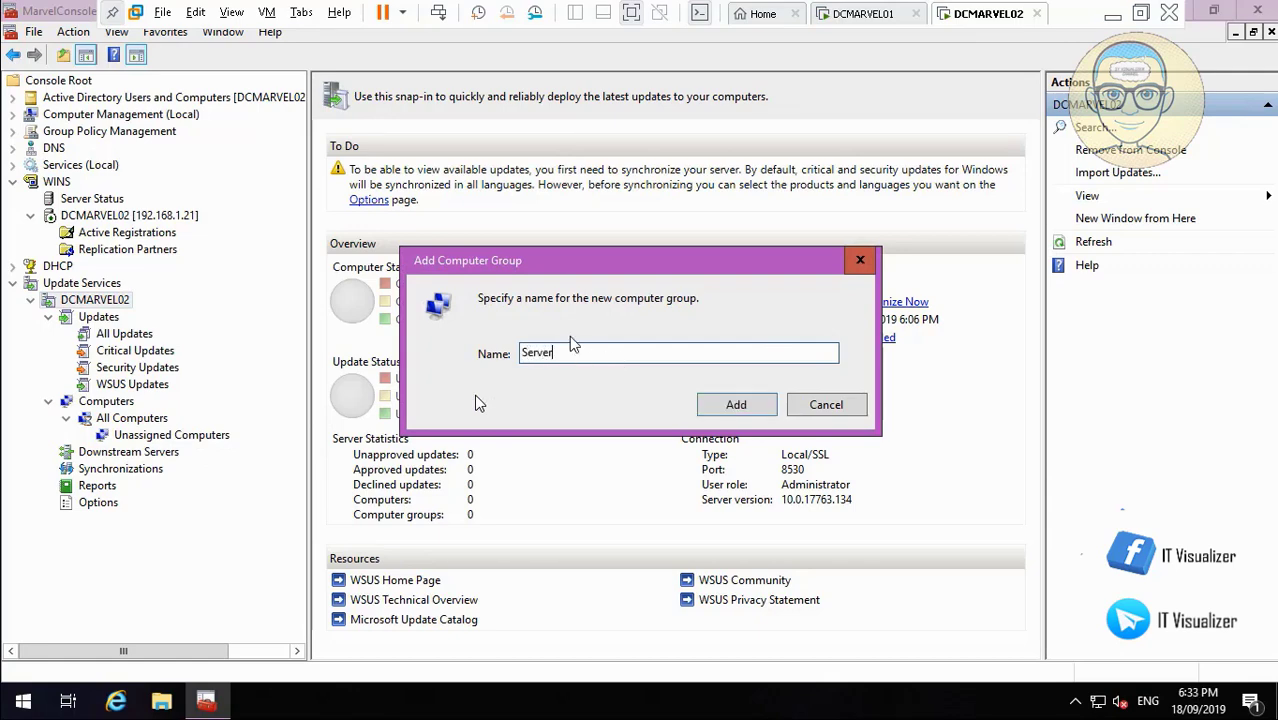
type("s")
left_click(718, 404)
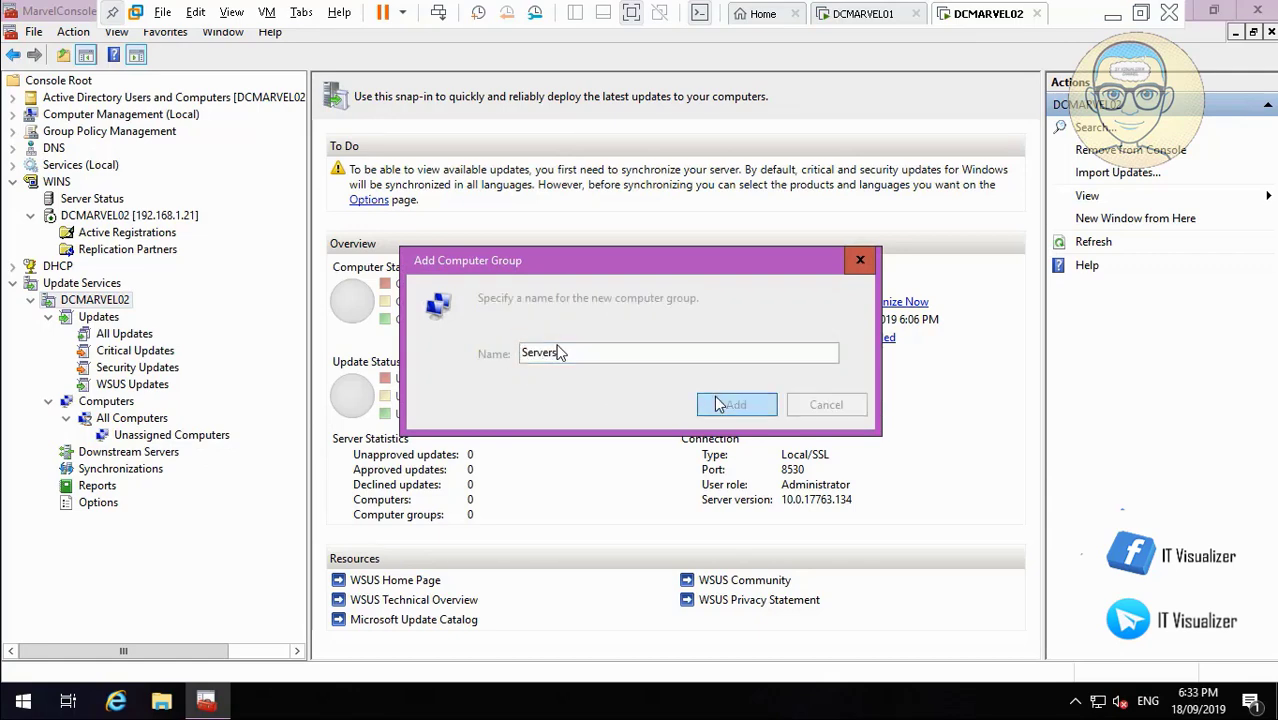
- Add a computer group named Terminals under All Computers
left_click(117, 405)
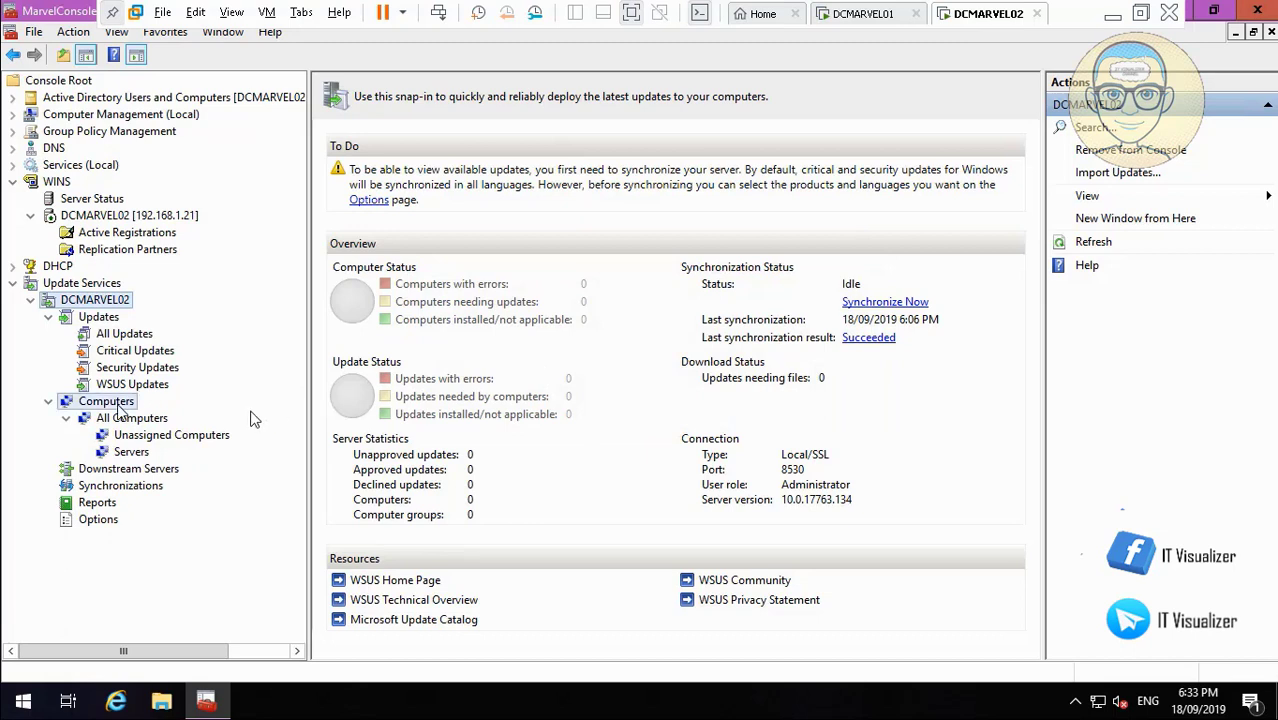
right_click(117, 407)
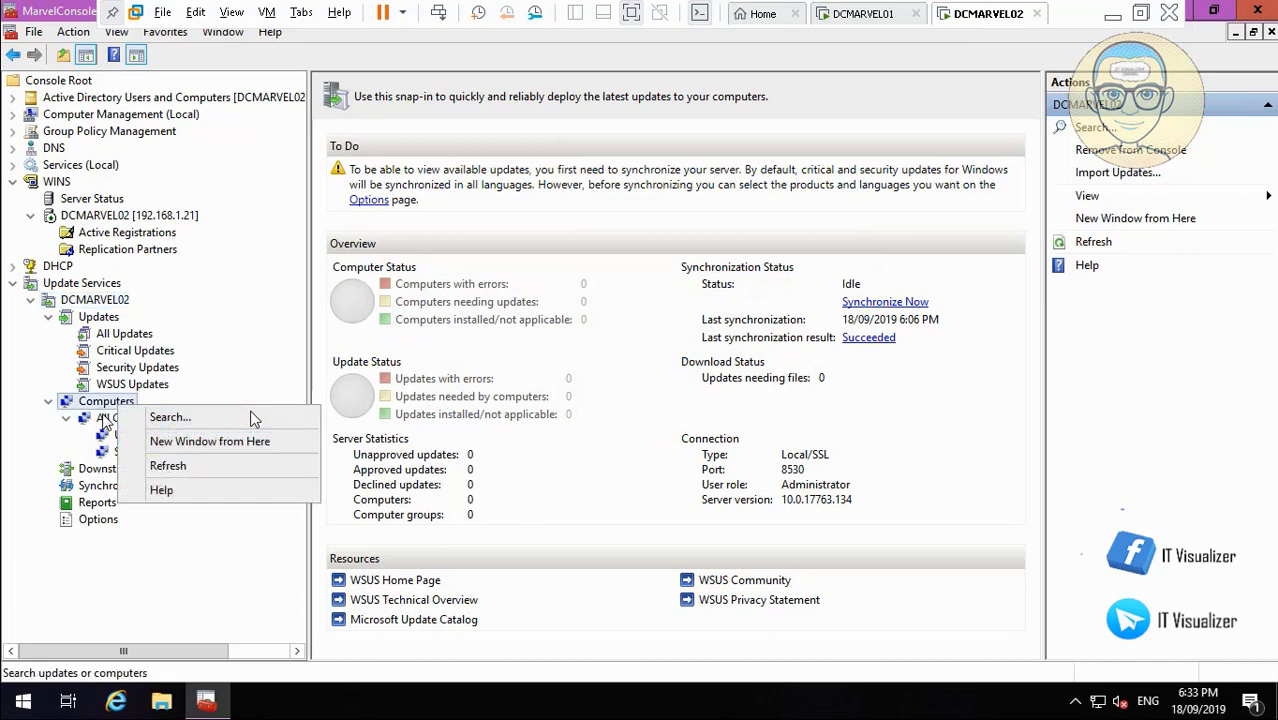
left_click(105, 420)
right_click(105, 420)
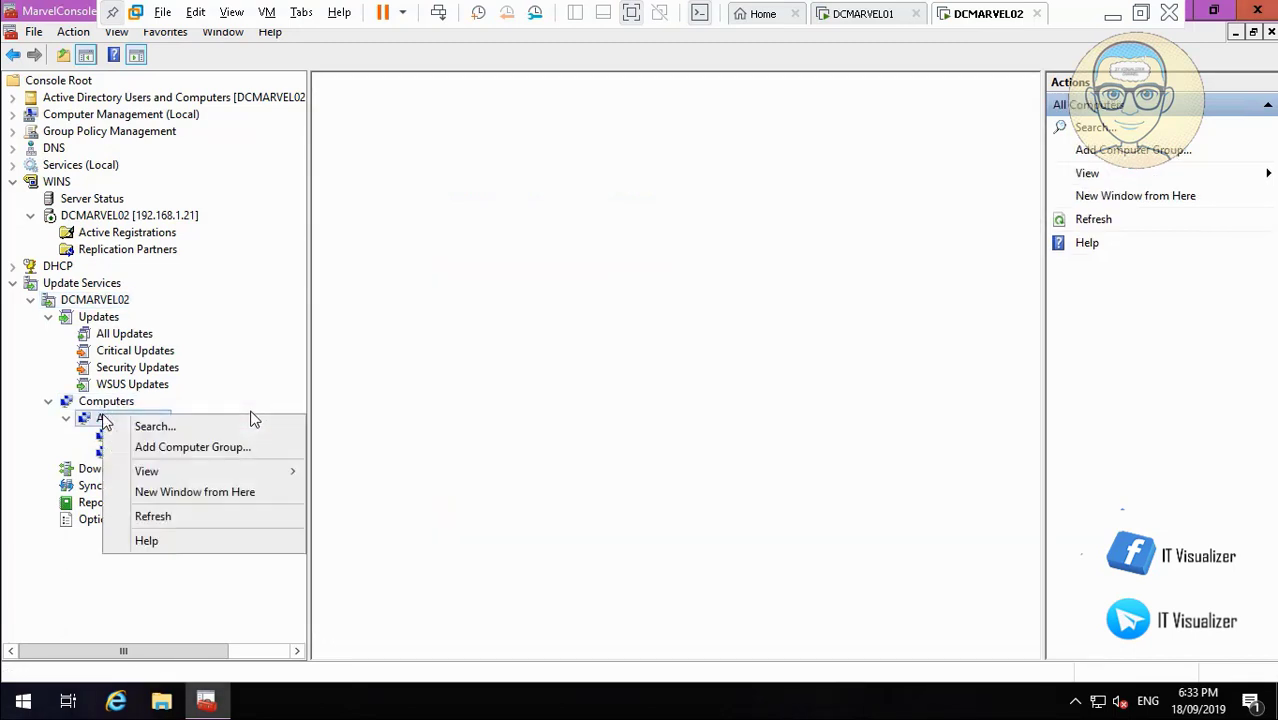
left_click(155, 447)
type("T")
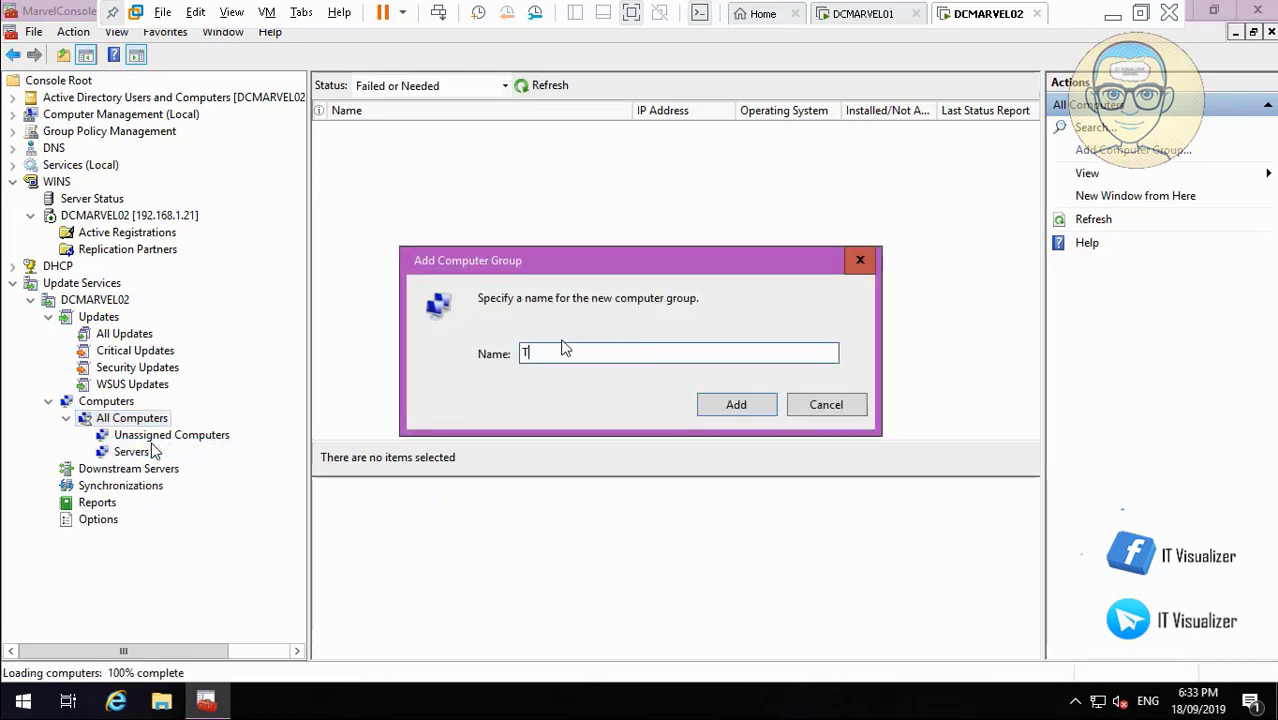
type("erminals")
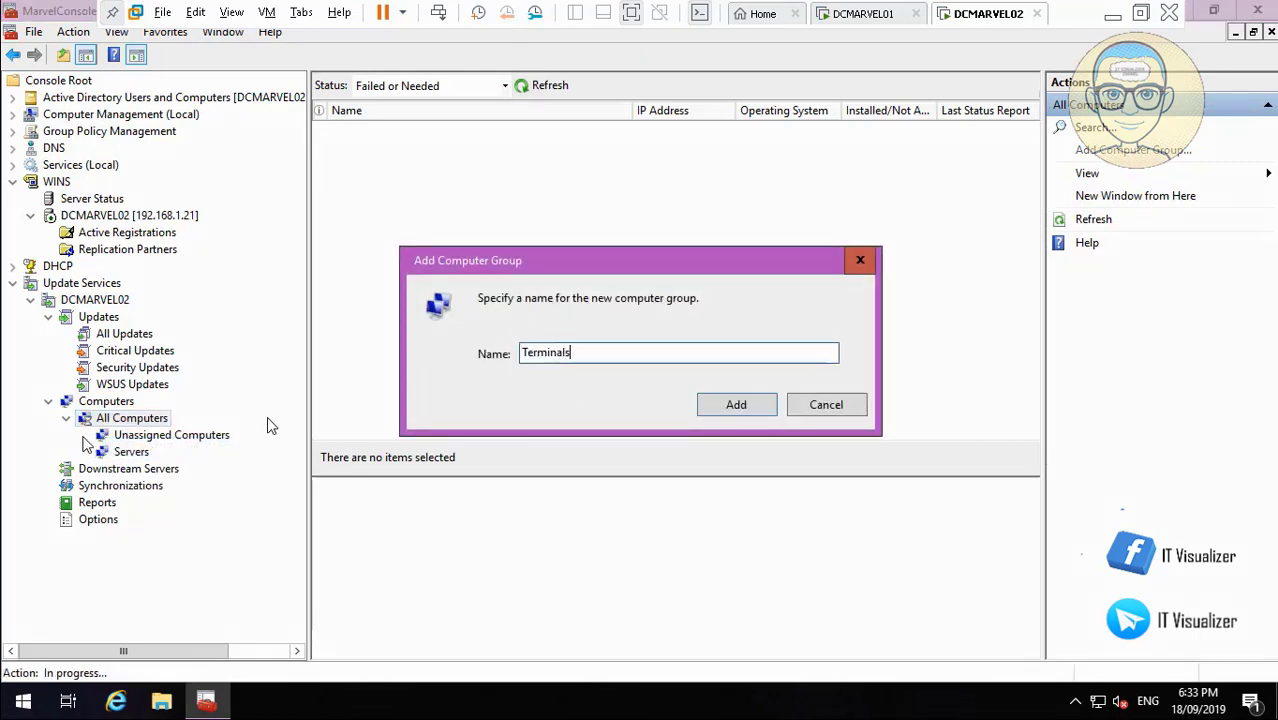
left_click(736, 404)
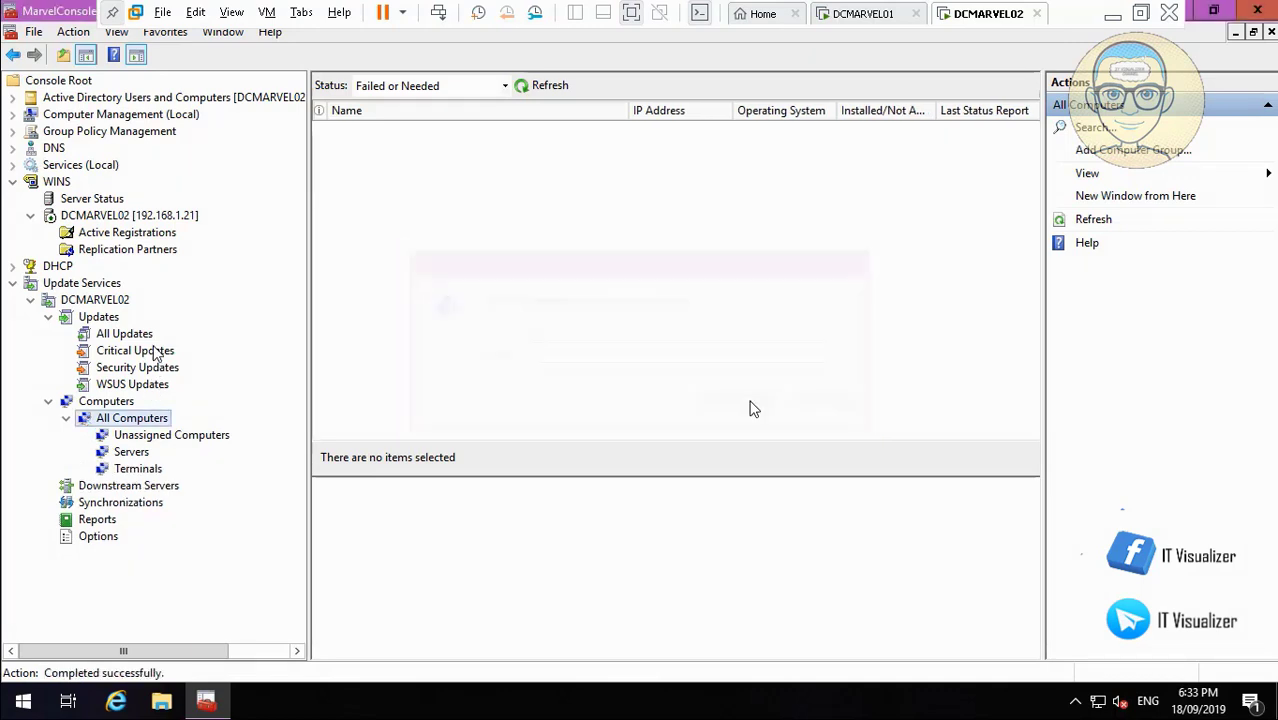
- Add two more computer groups under All Computers, named Test and Robots
right_click(146, 419)
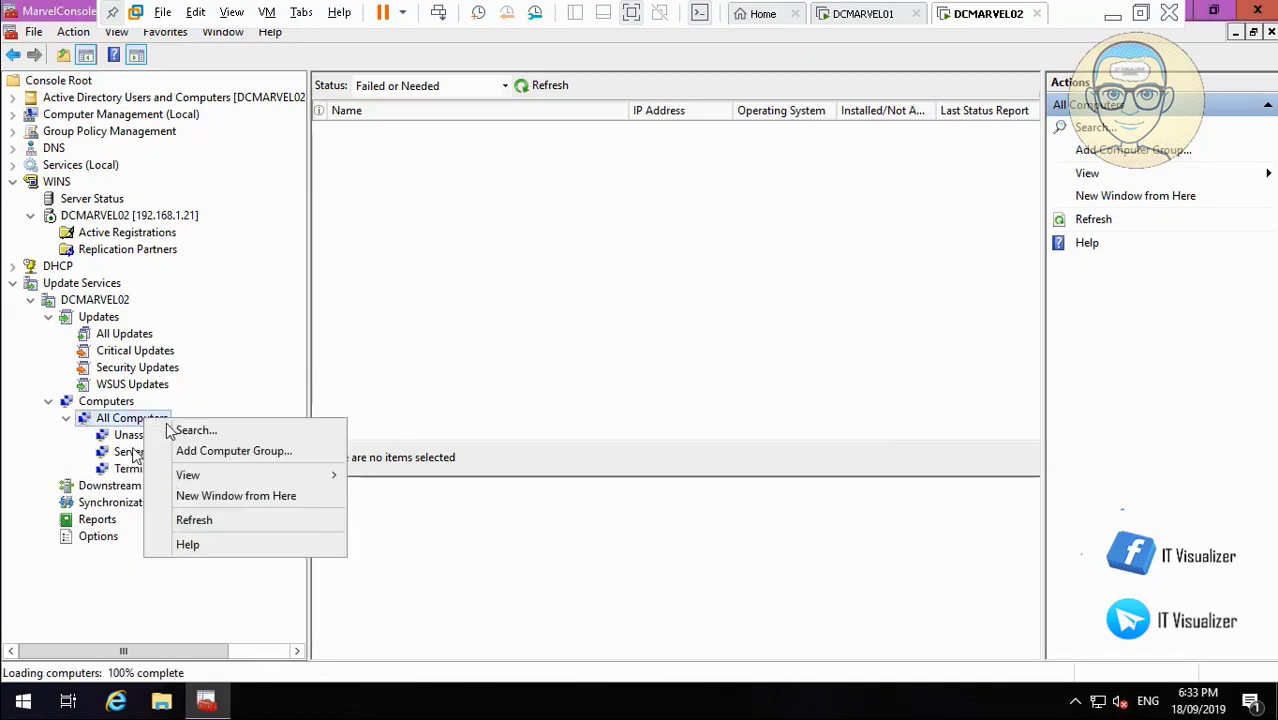
left_click(198, 452)
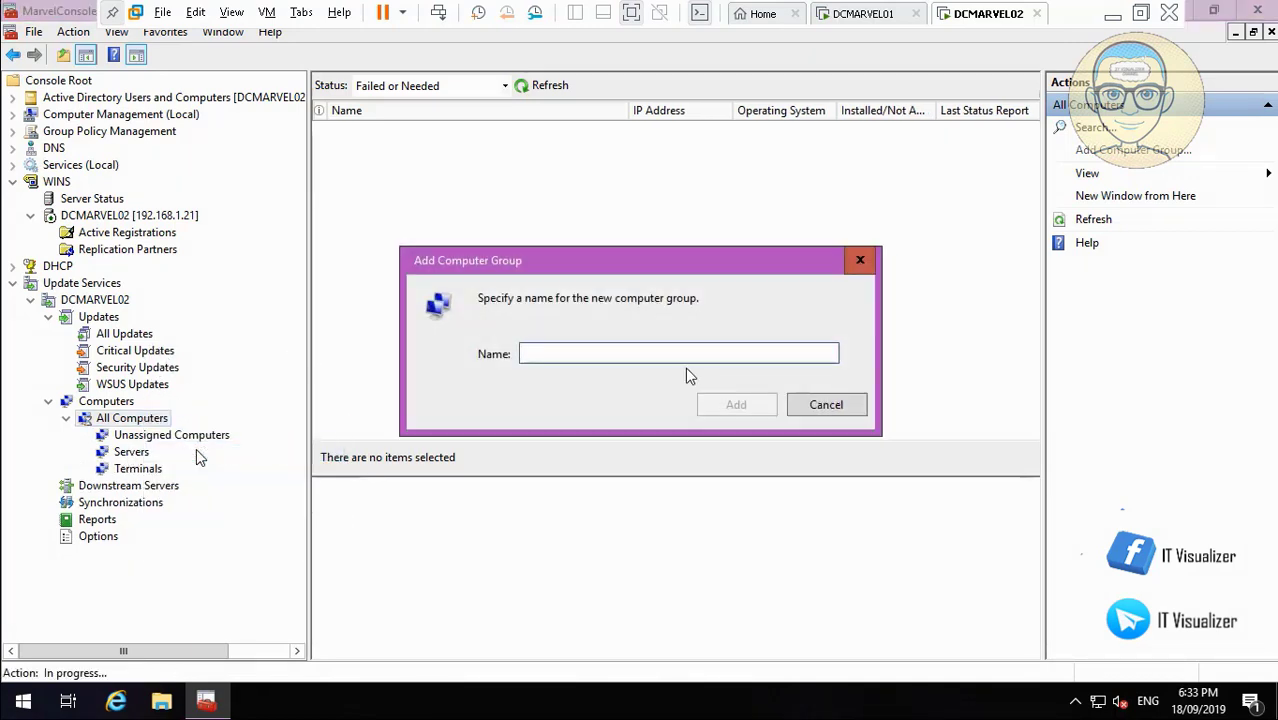
type("Test")
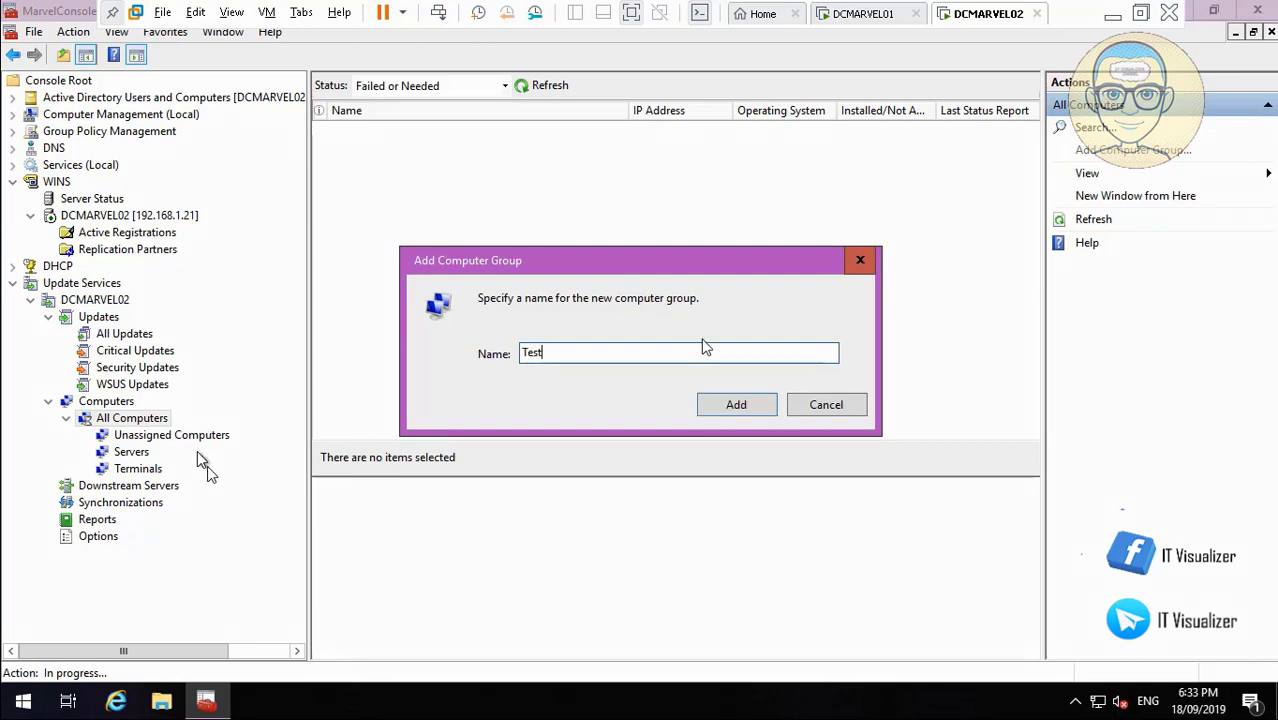
left_click(767, 405)
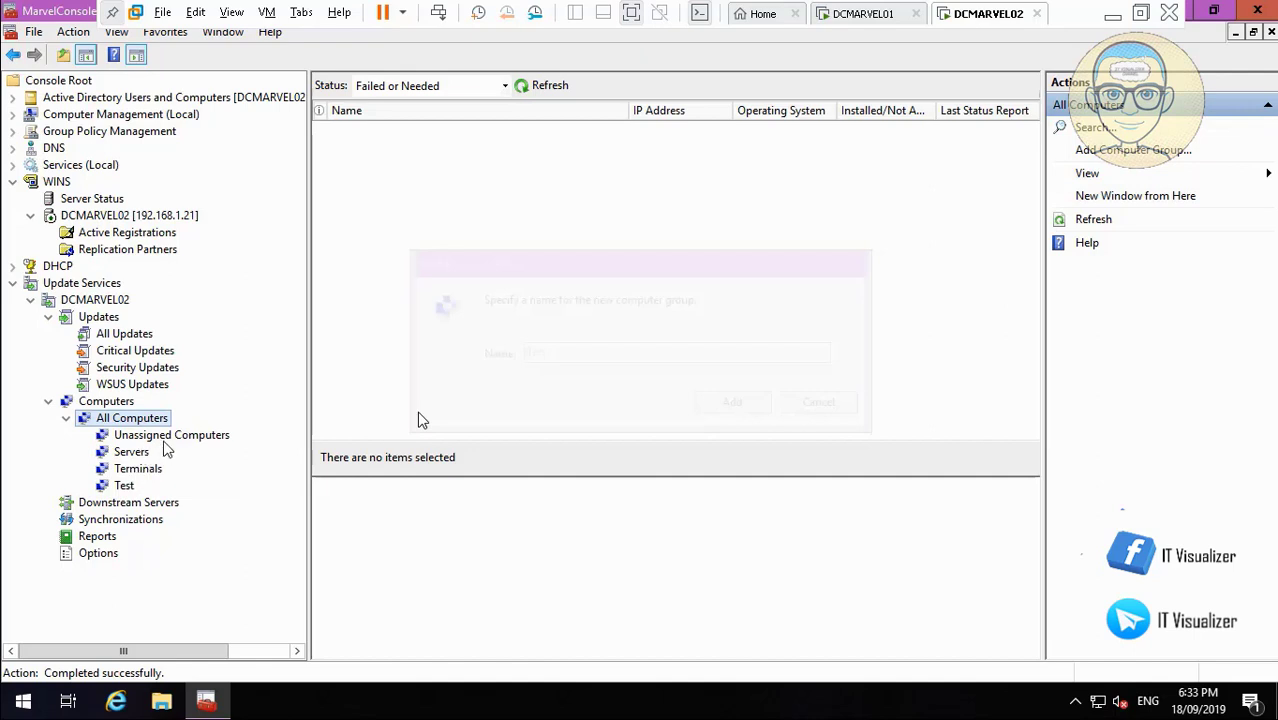
left_click(16, 681)
left_click(16, 681)
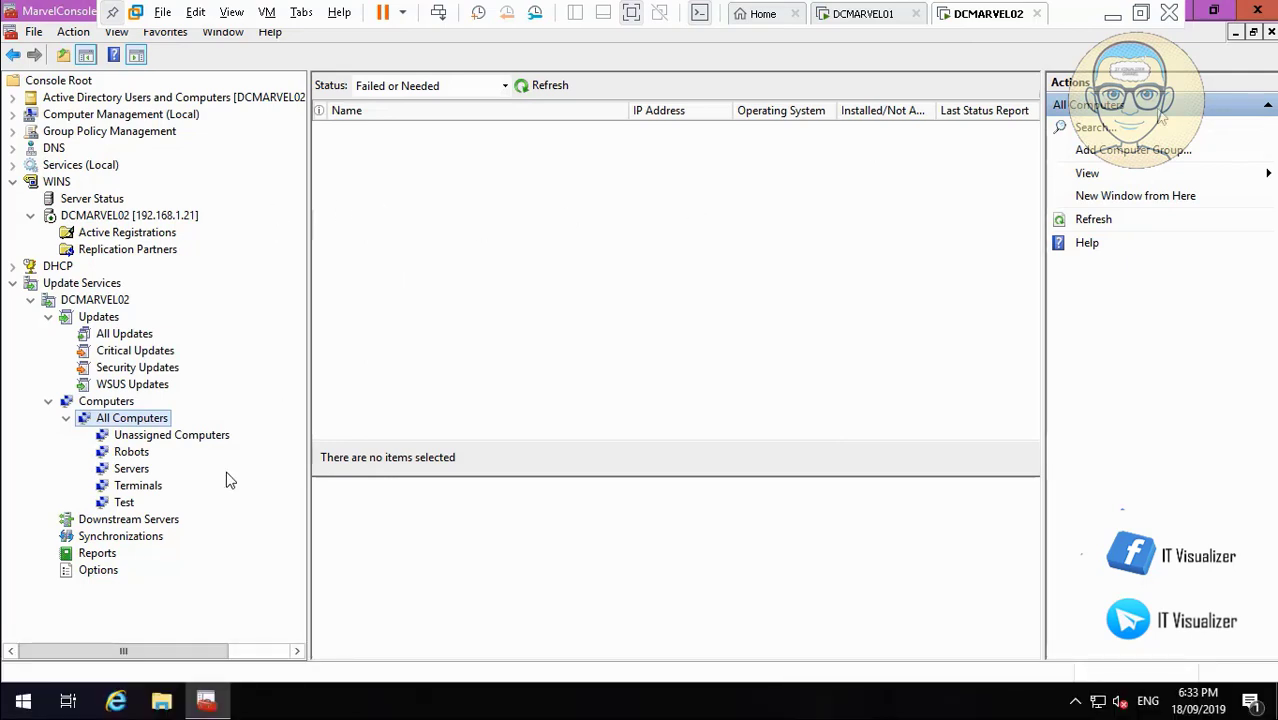
- Close MarvelConsole with its settings saved and switch to the DCMARVEL01 virtual machine
left_click(1257, 10)
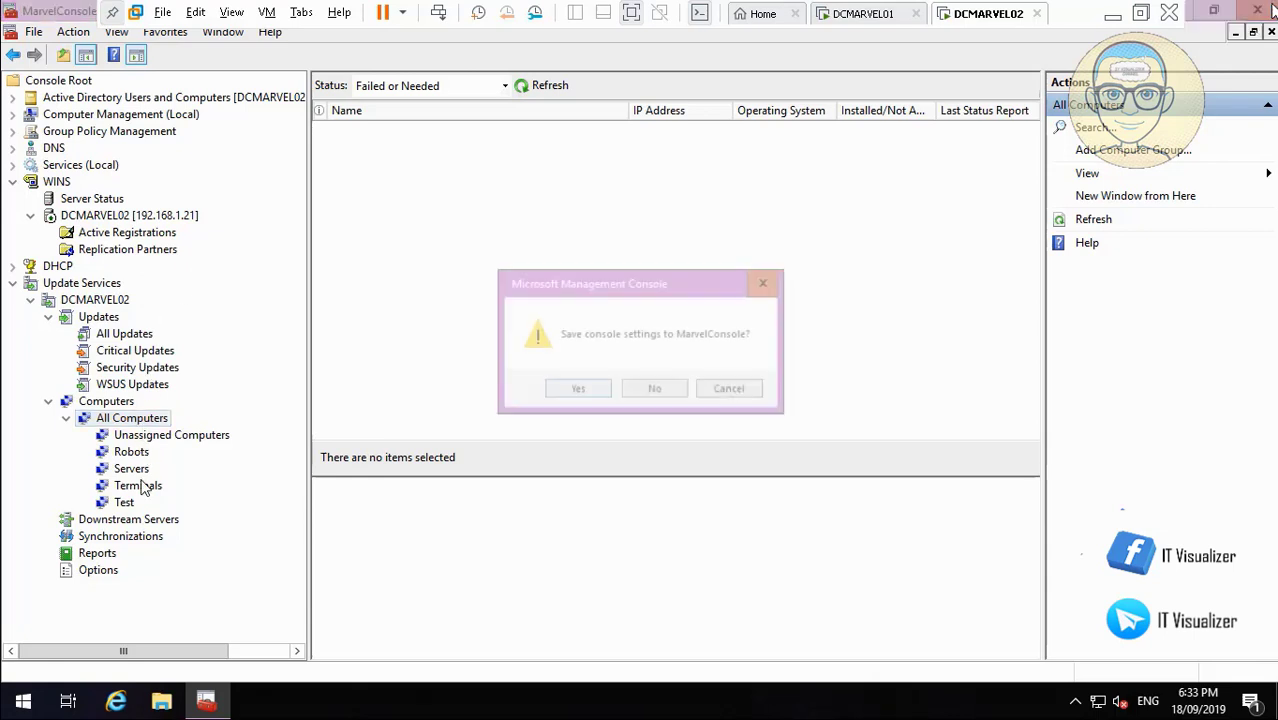
left_click(578, 391)
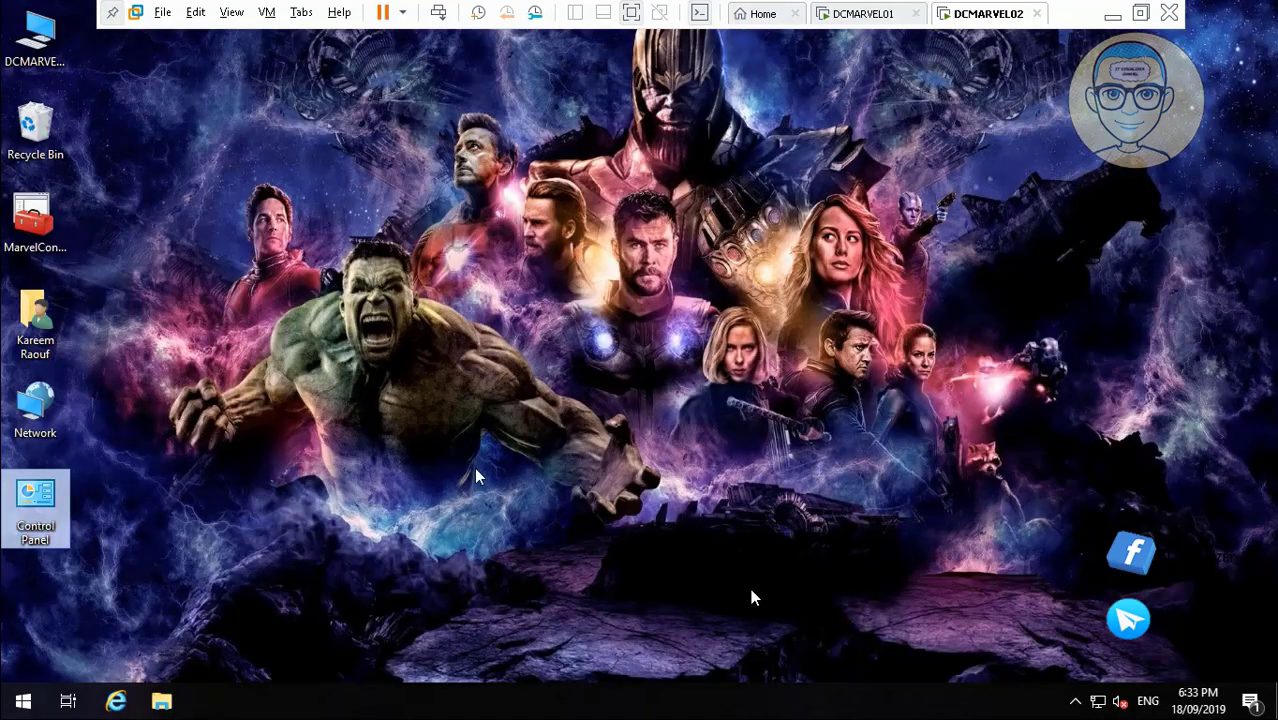
left_click(878, 14)
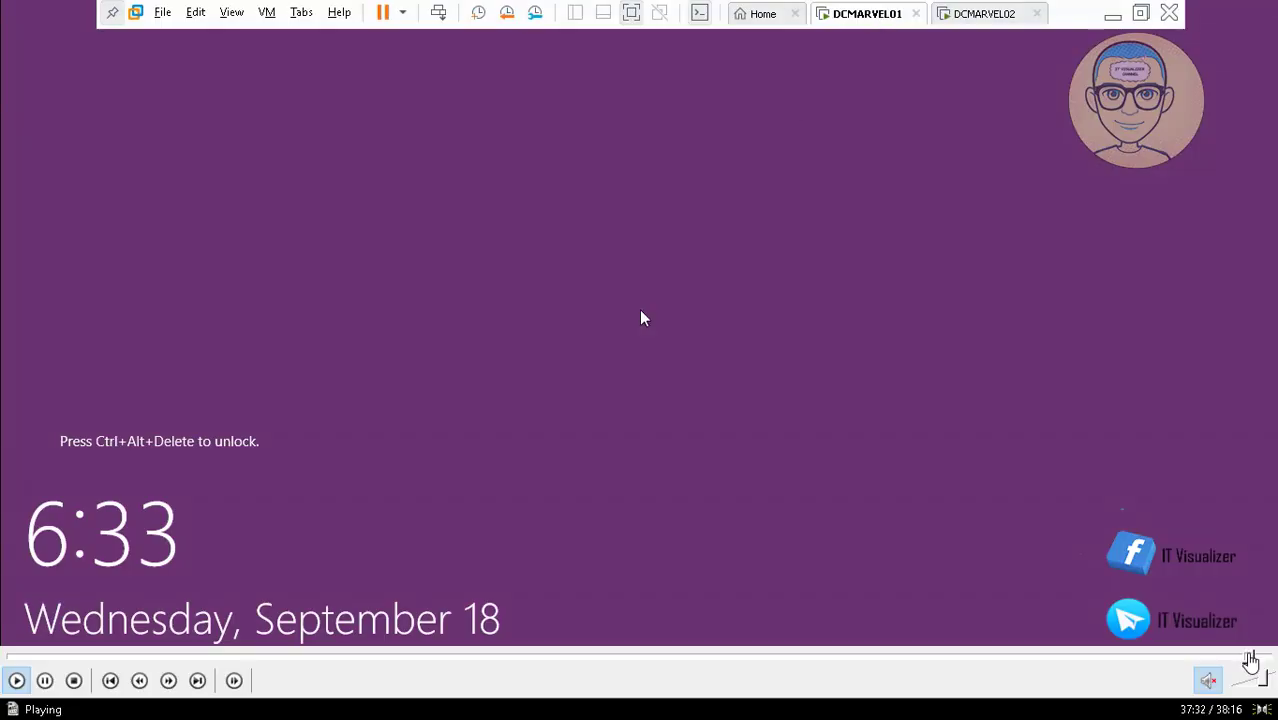